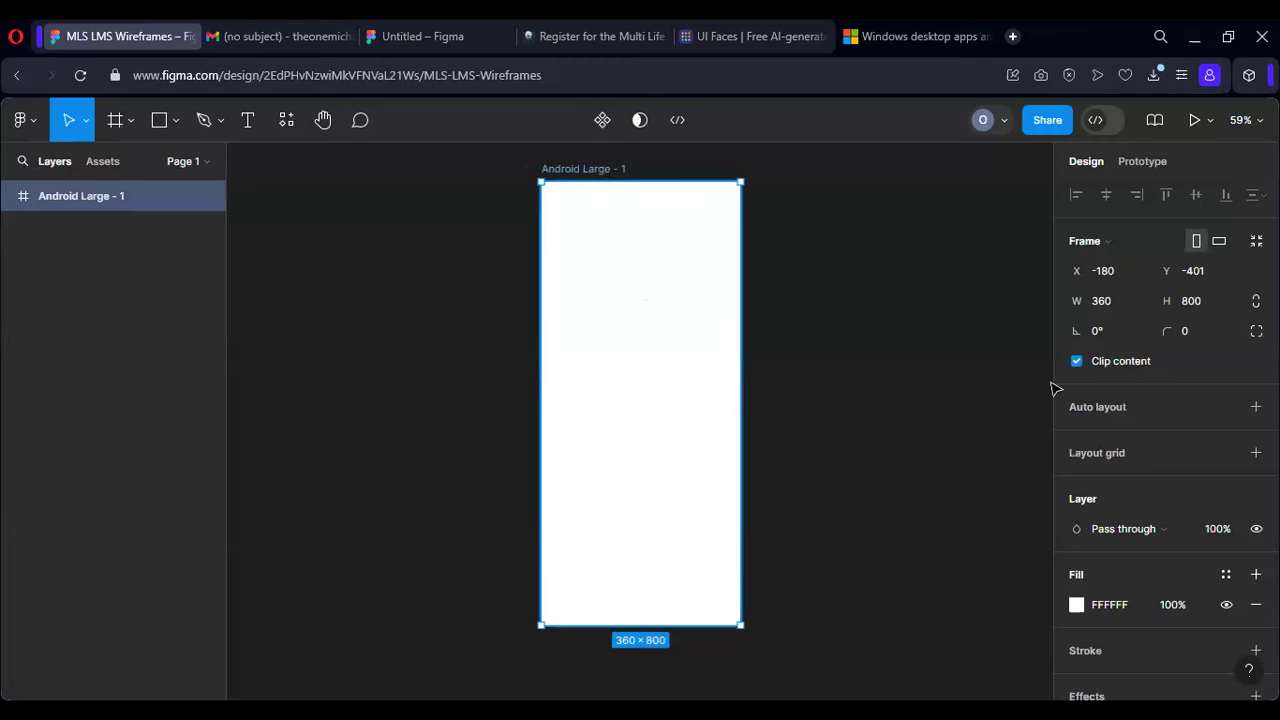
Step: Add a layout grid to the Android Large - 1 frame and change its type to columns
click(1100, 456)
click(1077, 483)
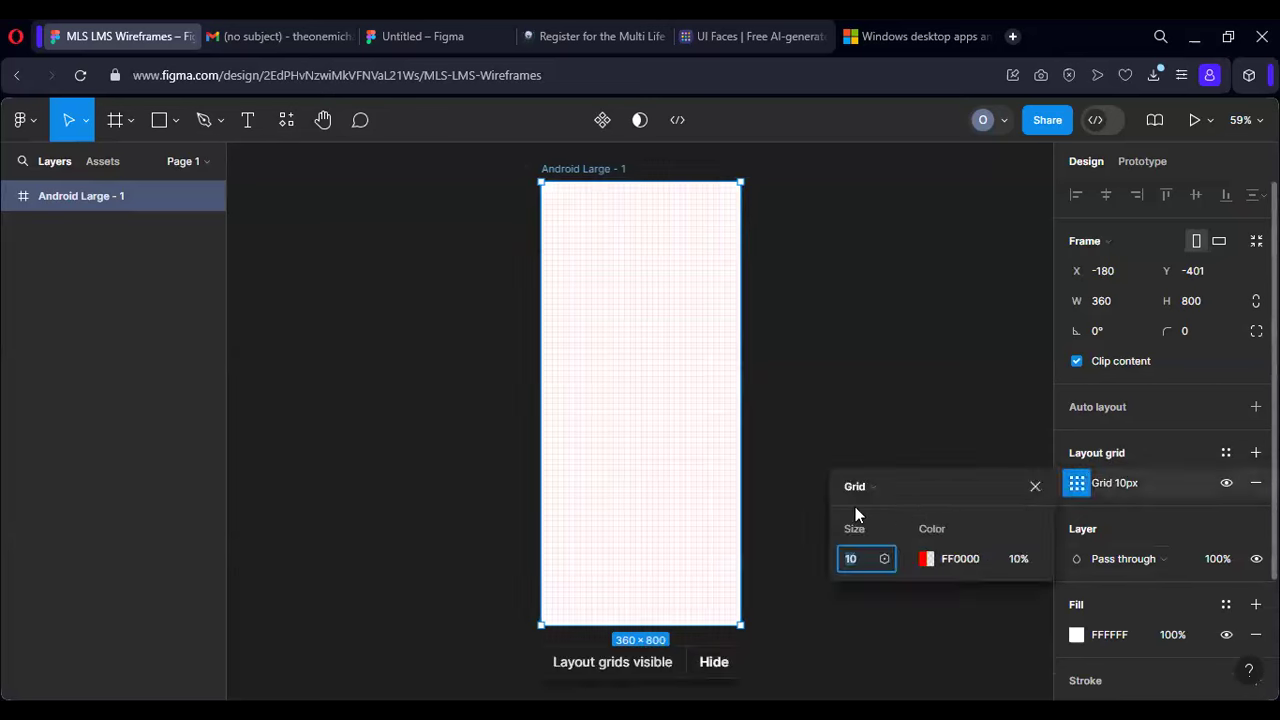
click(860, 486)
click(878, 509)
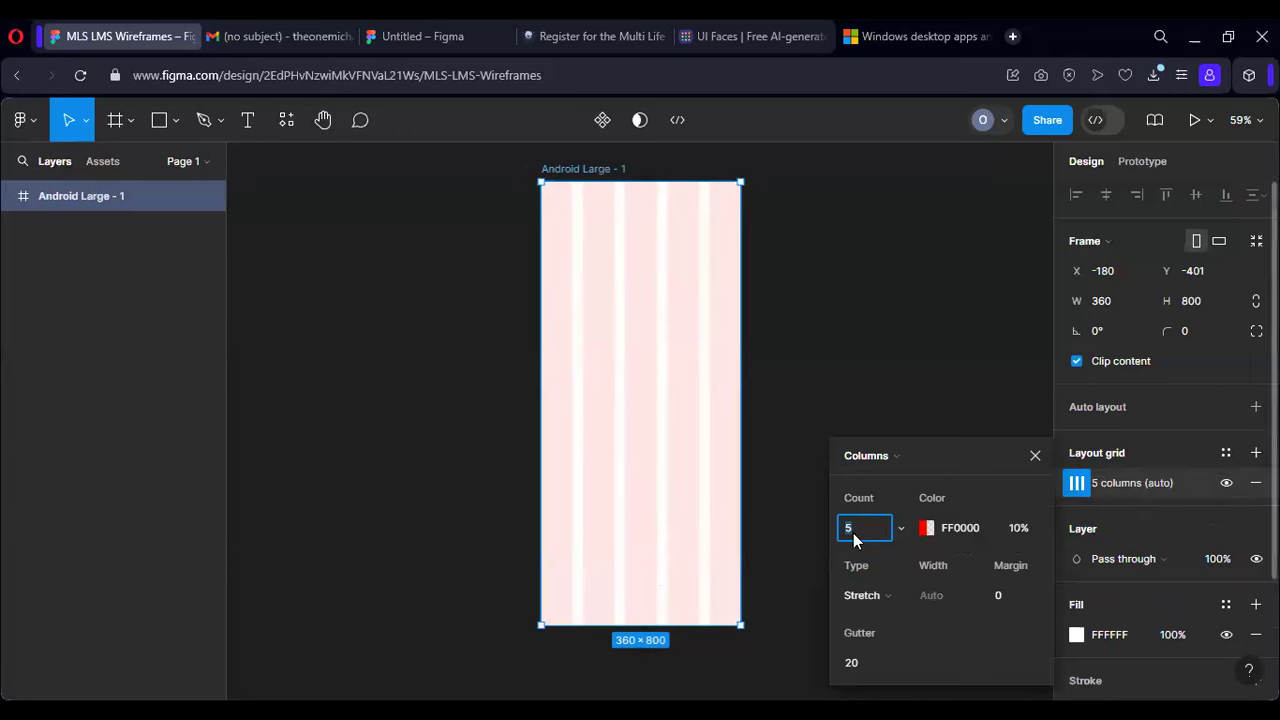
Step: Set the column grid to a count of 4, a margin of 24 and a gutter of 16
text(4)
click(1001, 596)
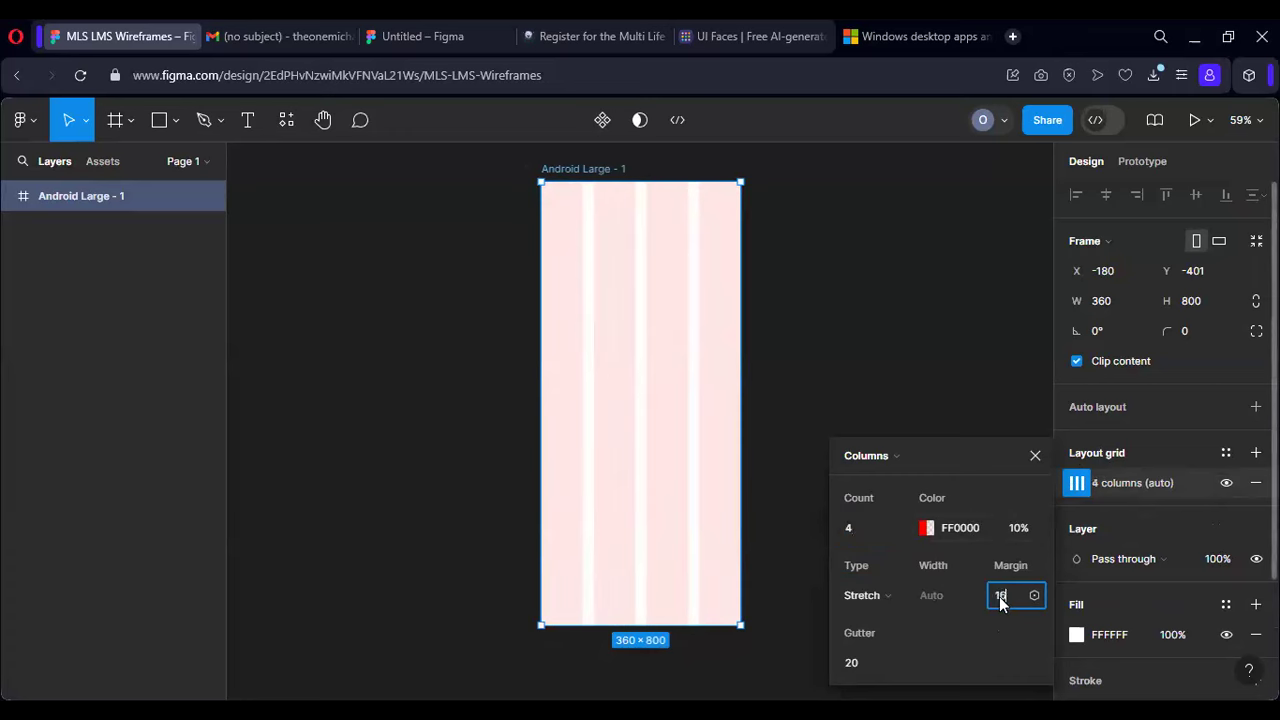
text(24)
click(856, 489)
text(16)
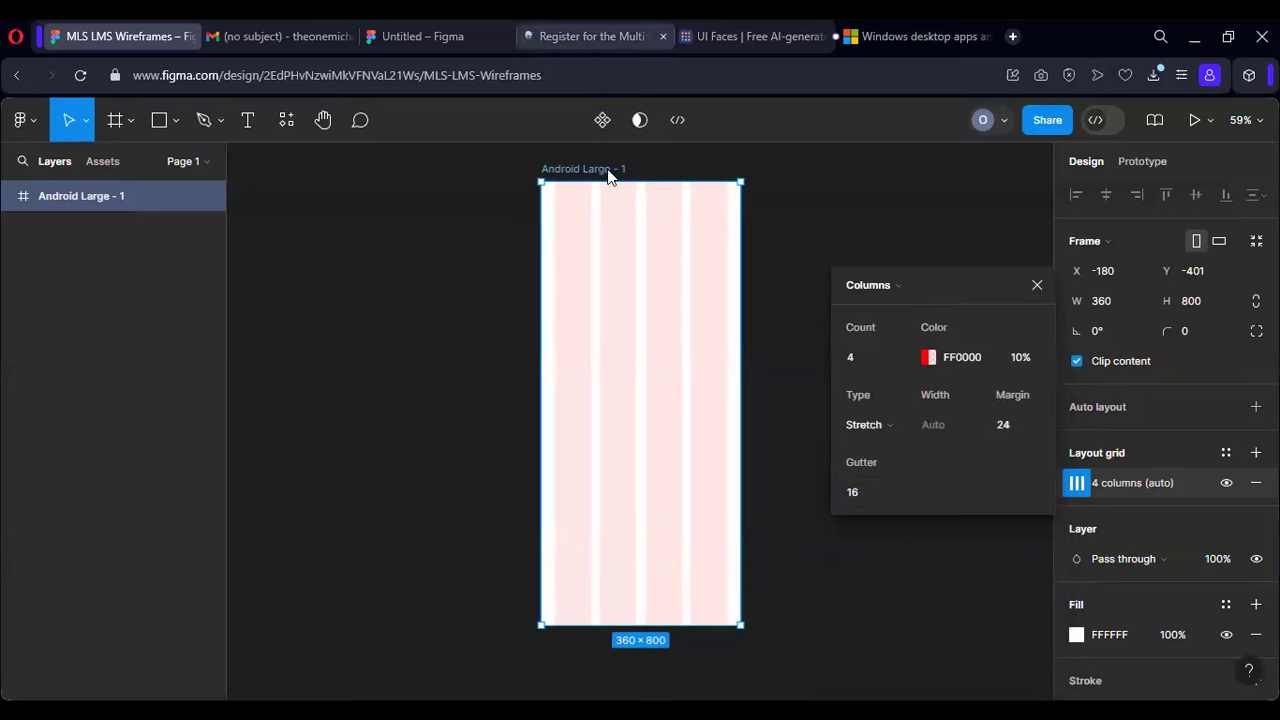
Step: Draw a new frame of about 391 × 52 on the empty canvas above the Android Large - 1 frame
scroll(621, 286, left, 1)
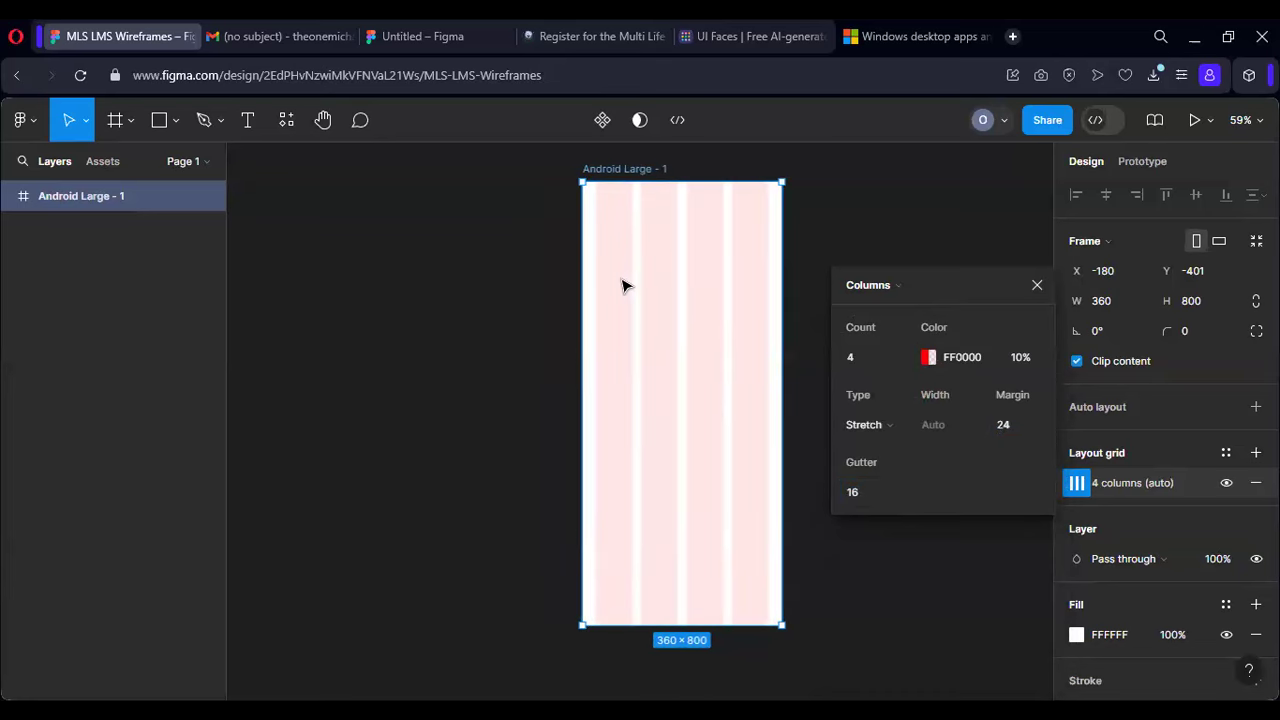
scroll(621, 286, up, 3)
scroll(621, 277, up, 1)
click(510, 262)
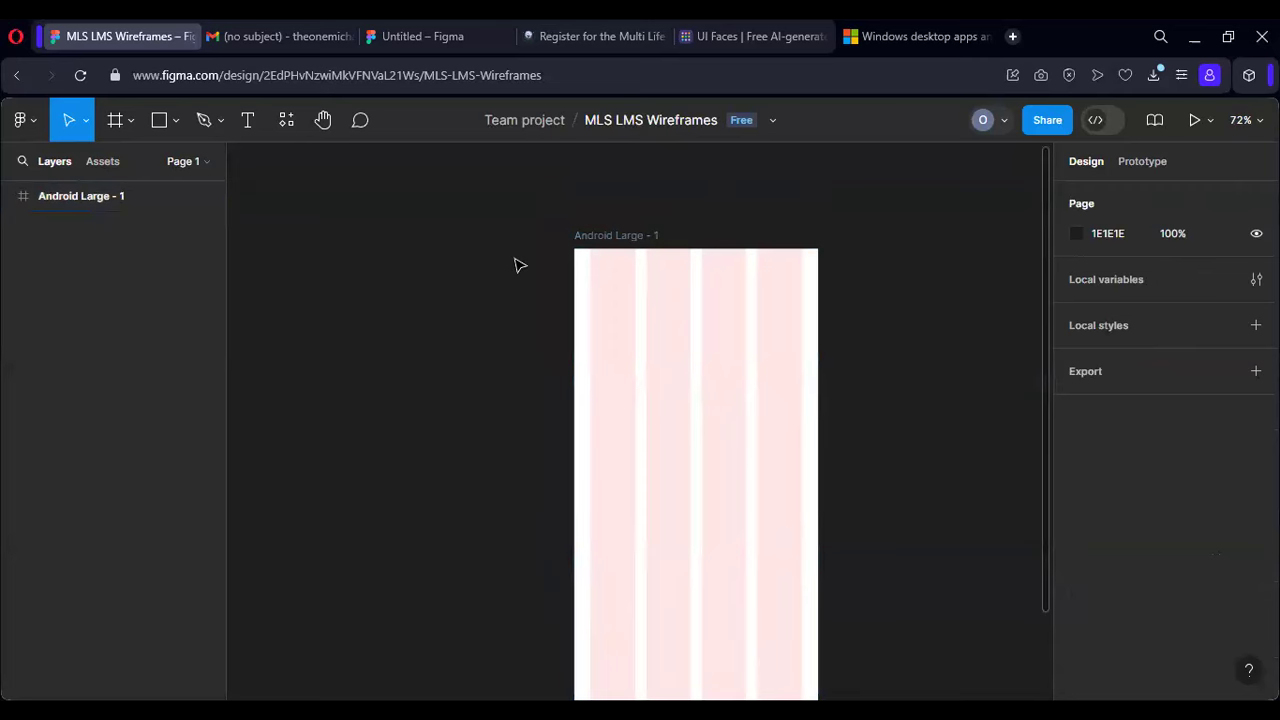
key(f)
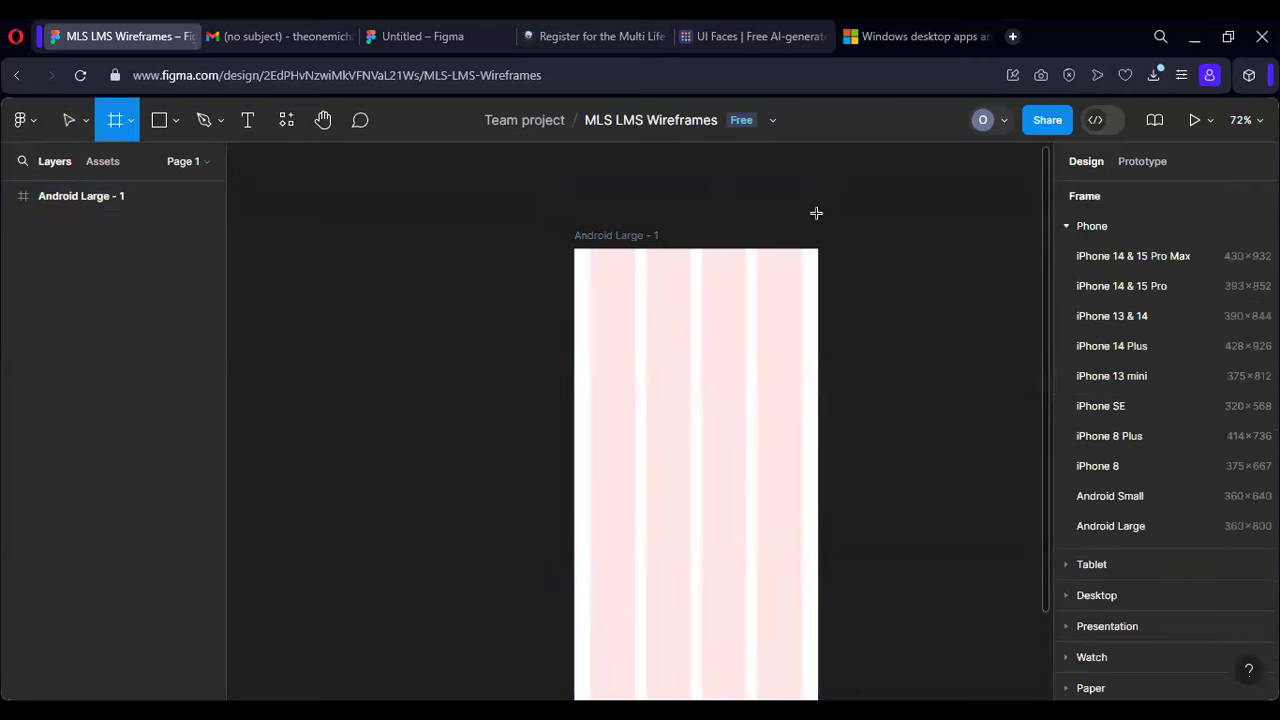
scroll(816, 213, up, 2)
scroll(816, 213, up, 1)
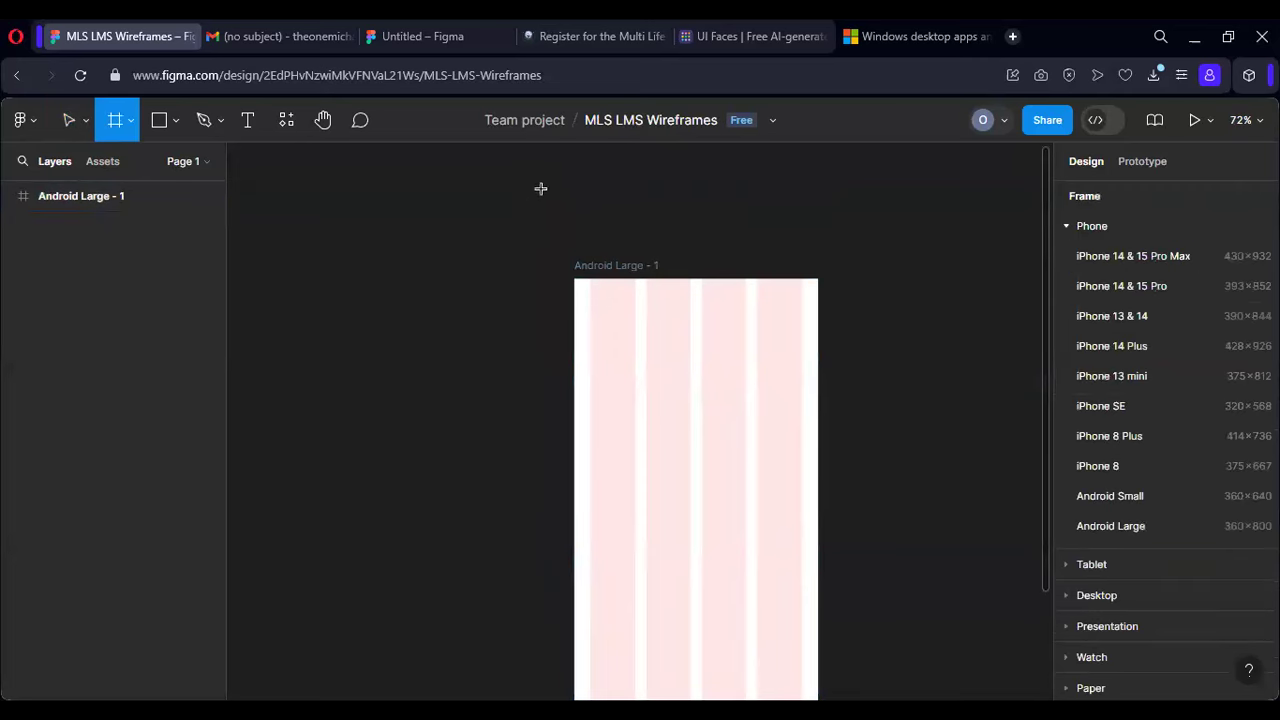
drag(541, 188, 806, 223)
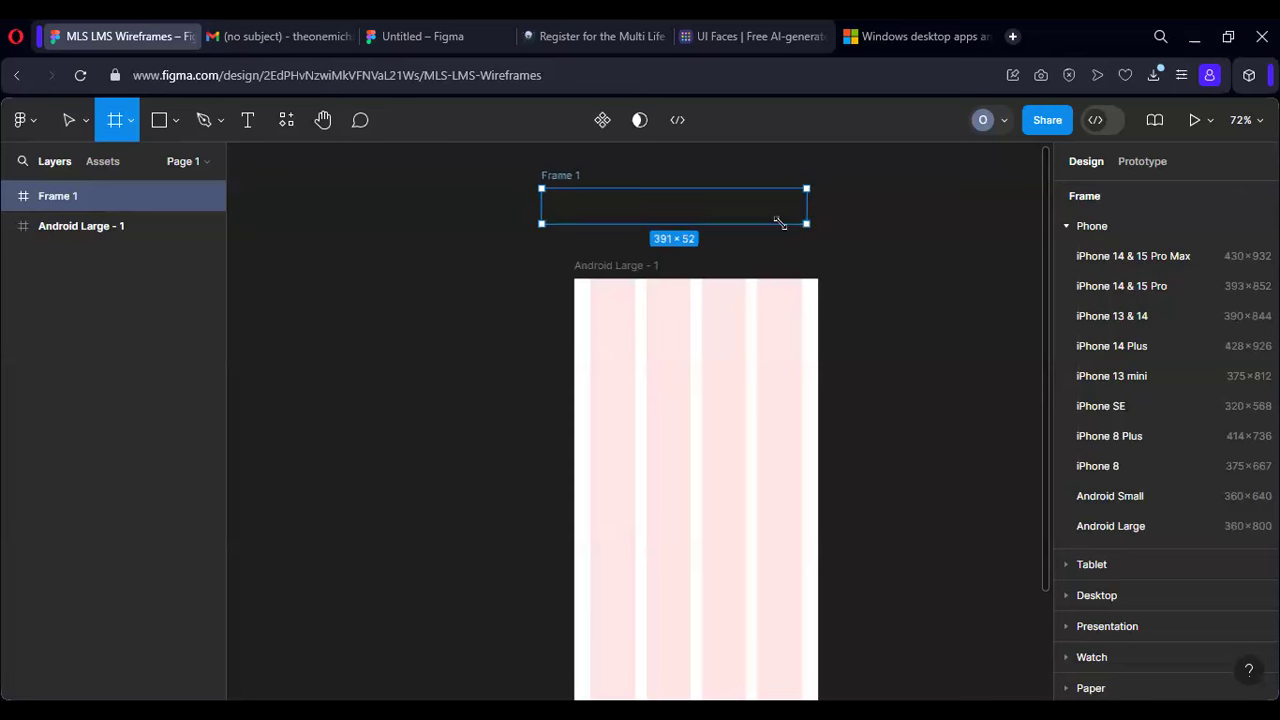
Step: Resize the new header frame to a width of 360 and a height of 48
click(1104, 301)
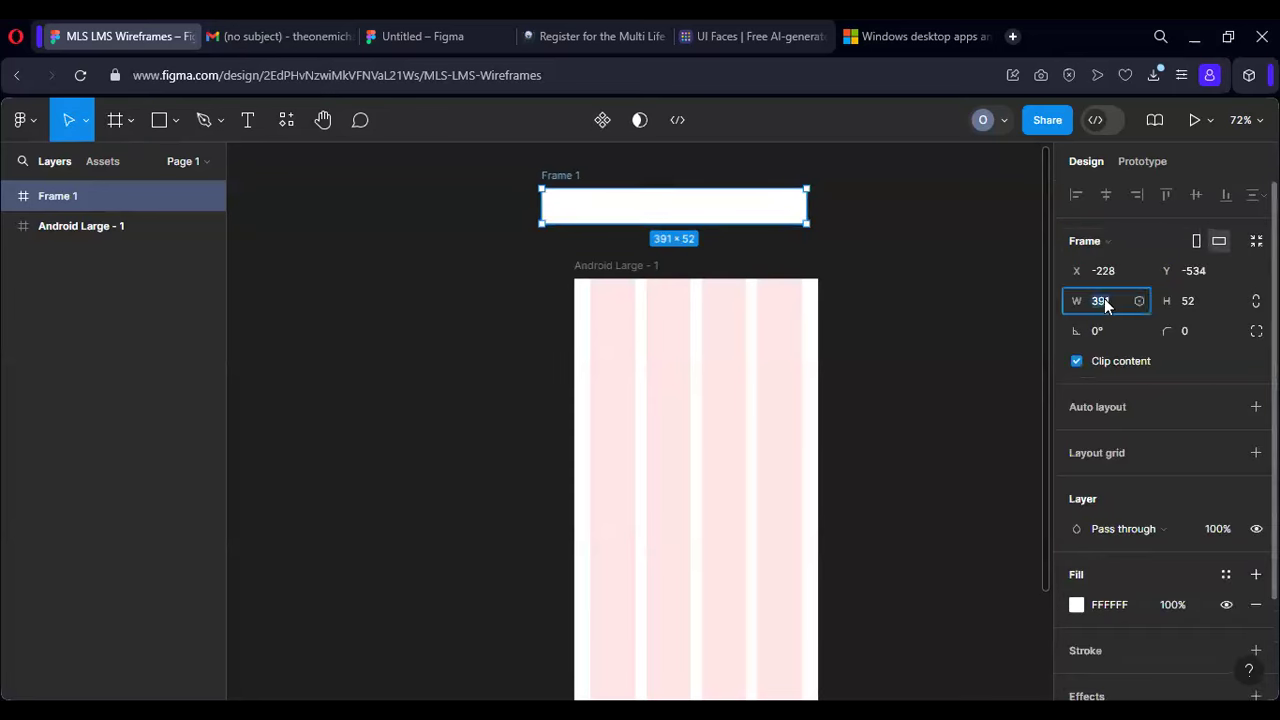
click(634, 270)
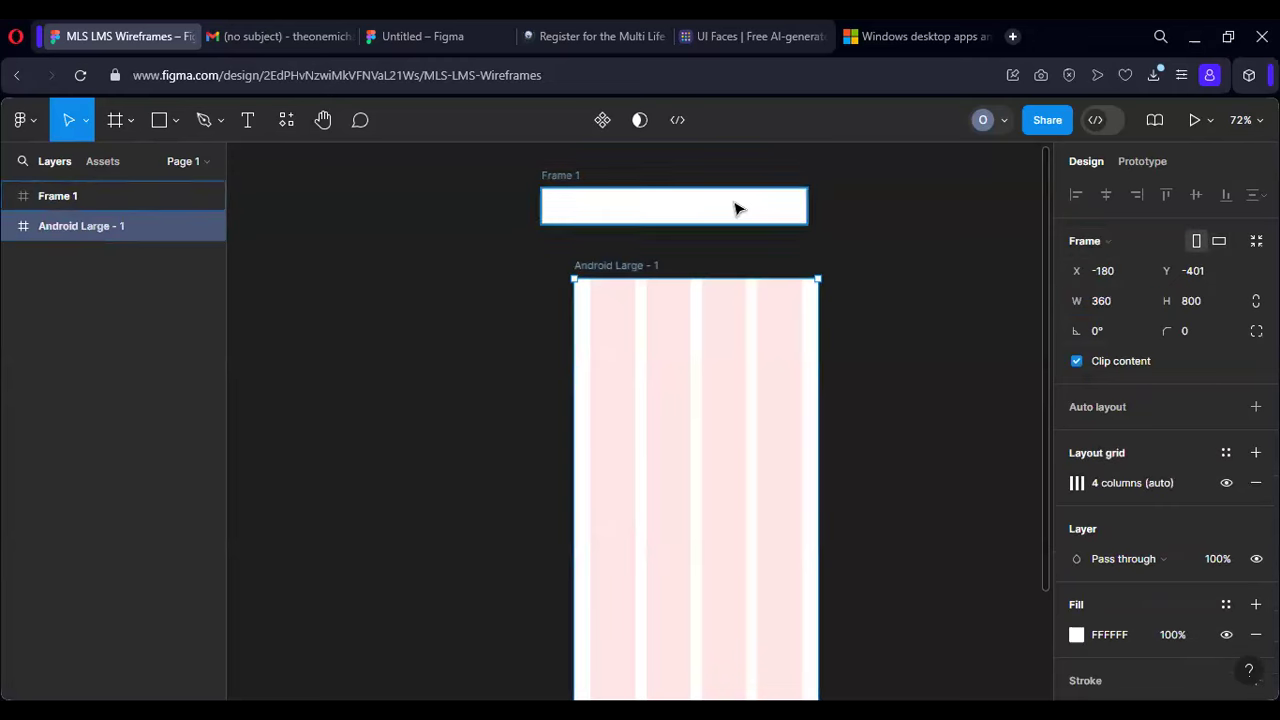
click(578, 180)
click(1100, 301)
text(360)
key(Return)
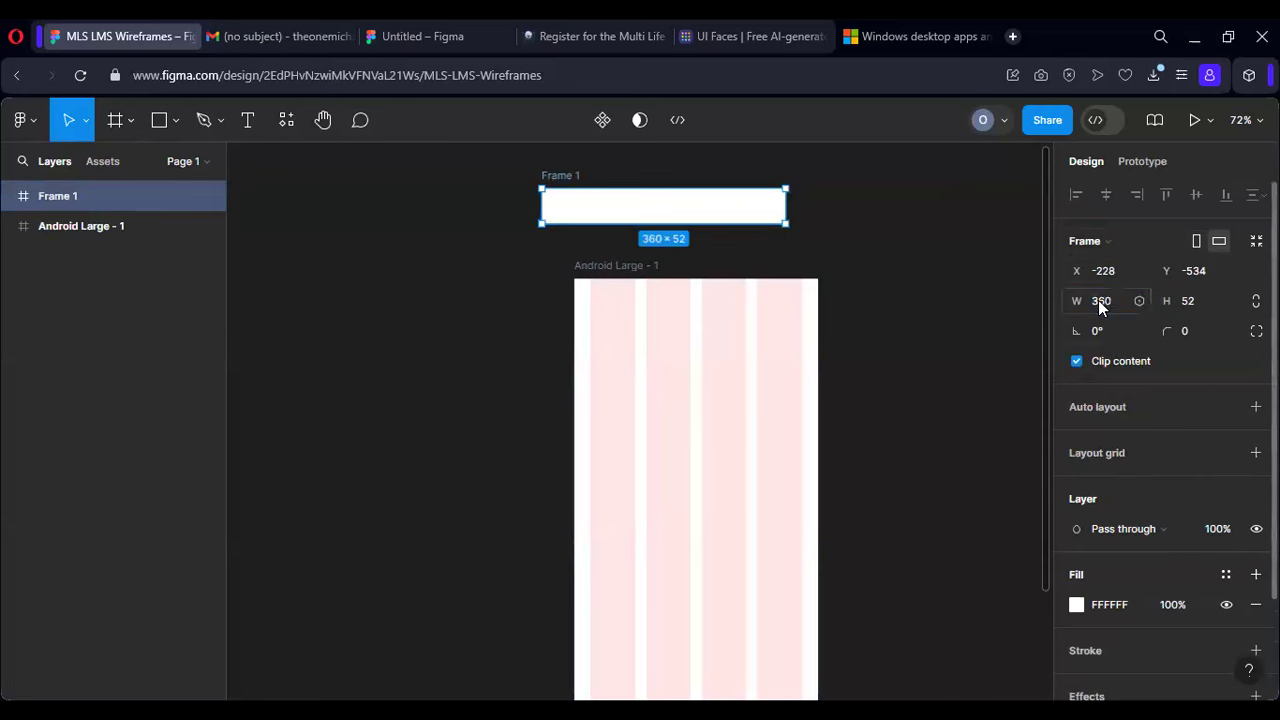
click(1192, 301)
text(48)
key(Return)
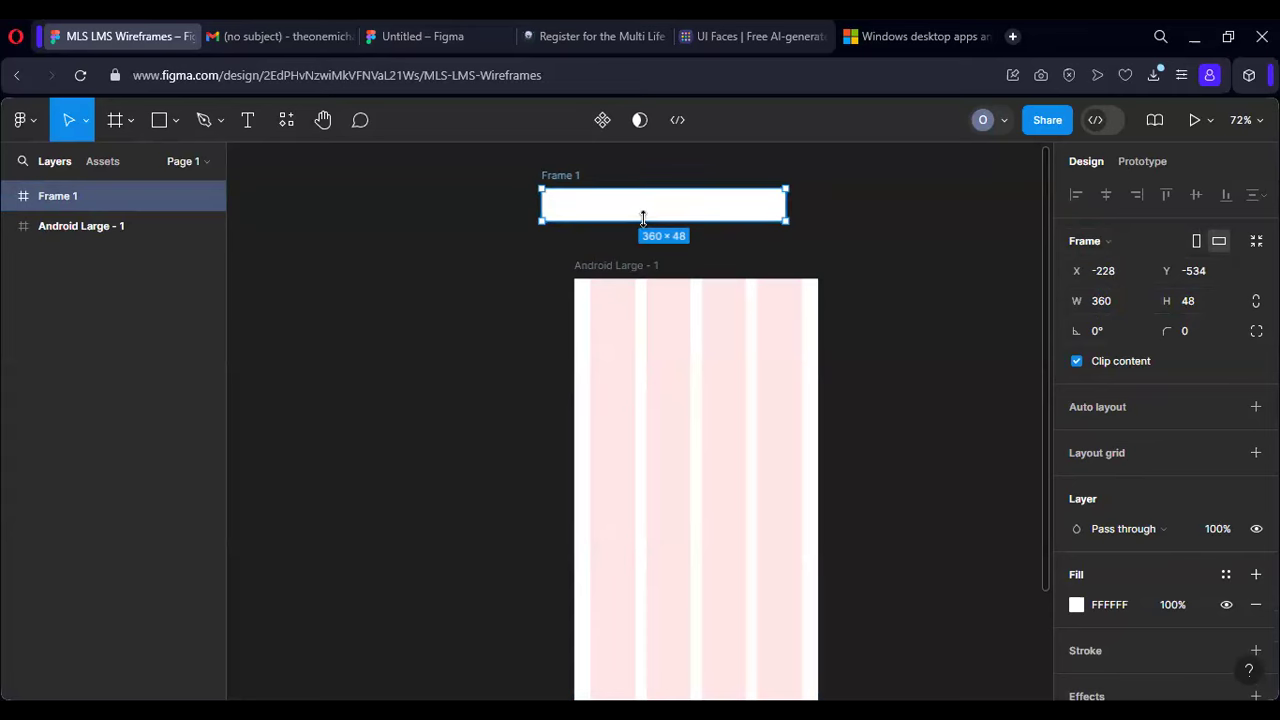
Step: Add a text box of about 118 × 16 near the header frame's left end, reading "MLS"
key(t)
scroll(600, 228, up, 5)
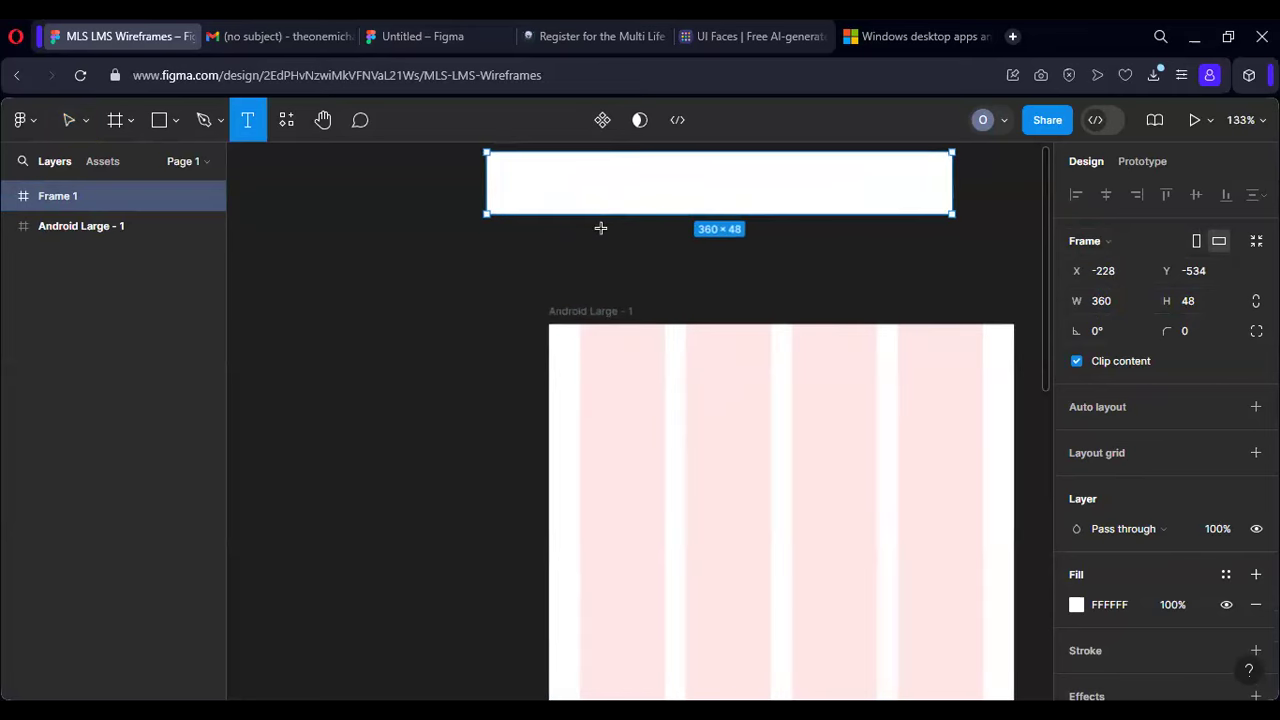
drag(491, 230, 689, 257)
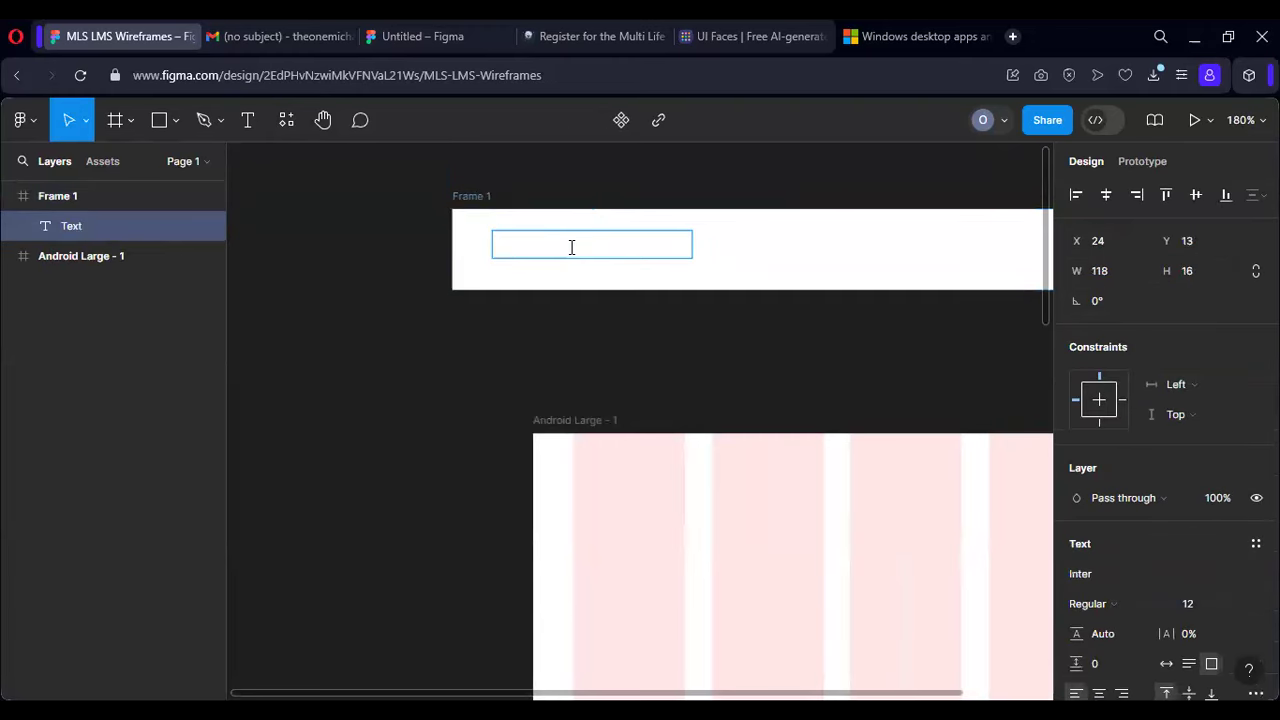
text(L)
key(BackSpace)
text(MLS)
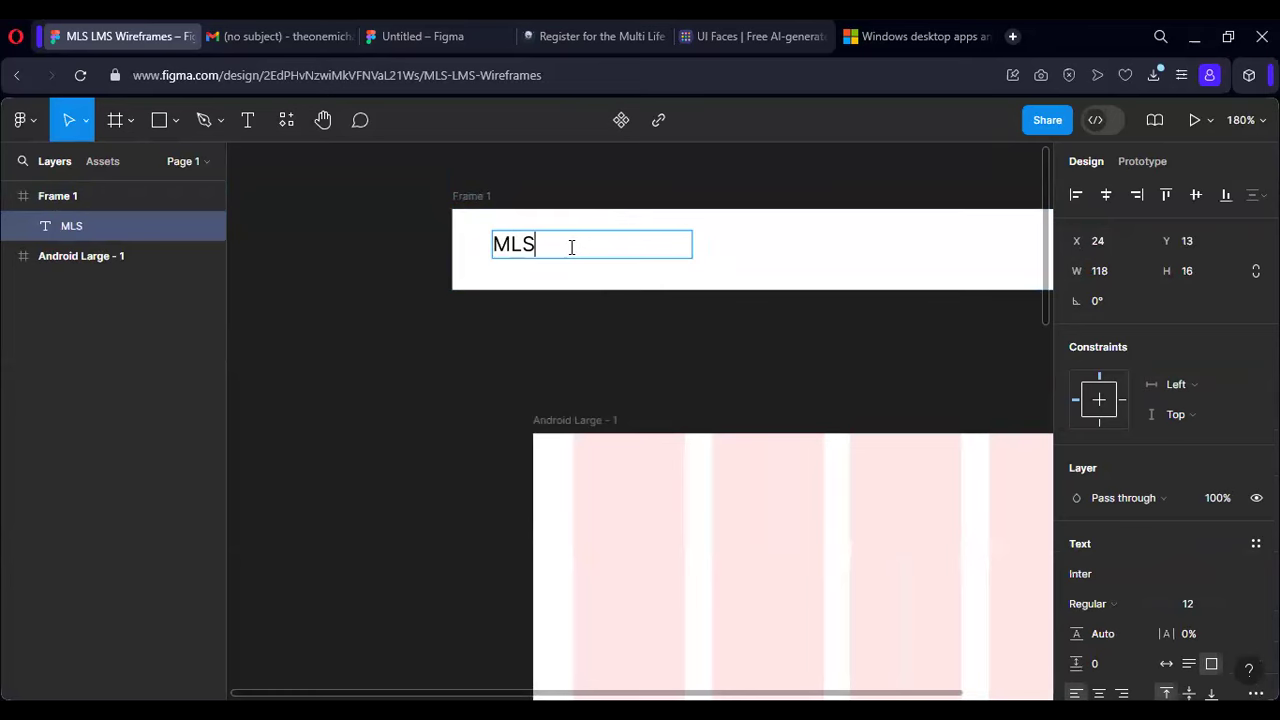
Step: Format the MLS text as Roboto Bold and shrink its text box to fit the content
drag(536, 244, 489, 244)
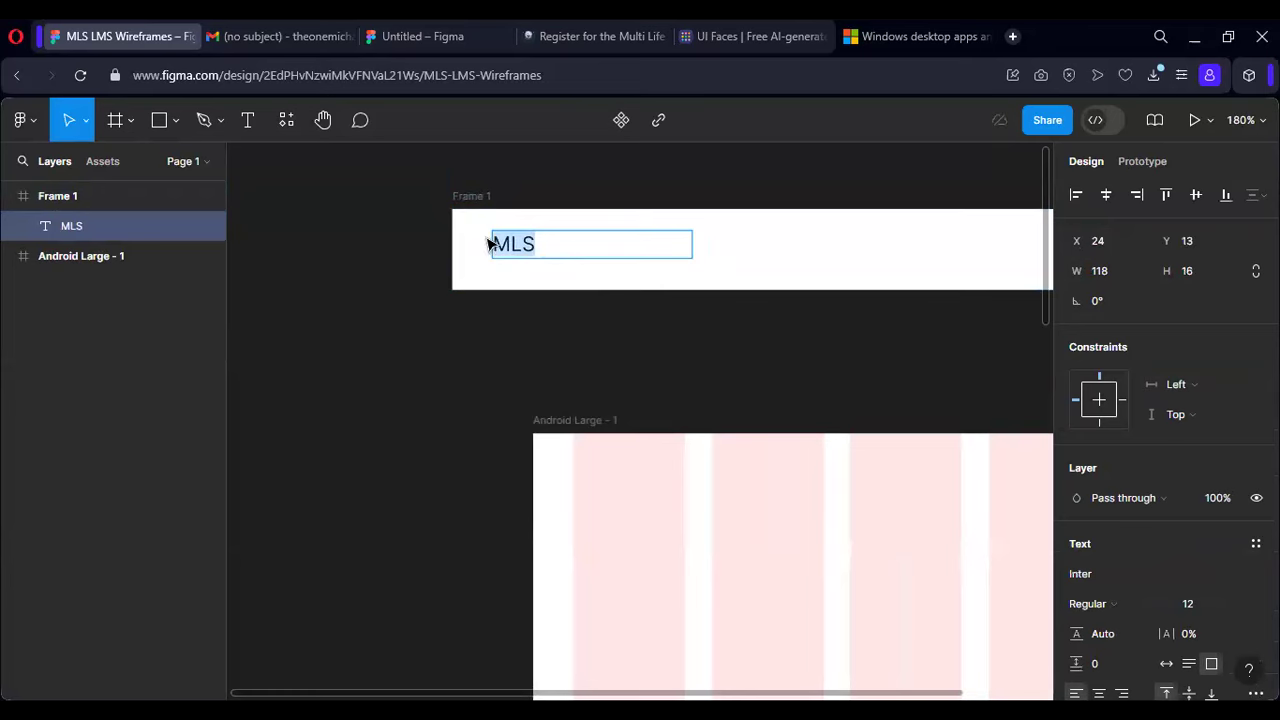
click(1117, 604)
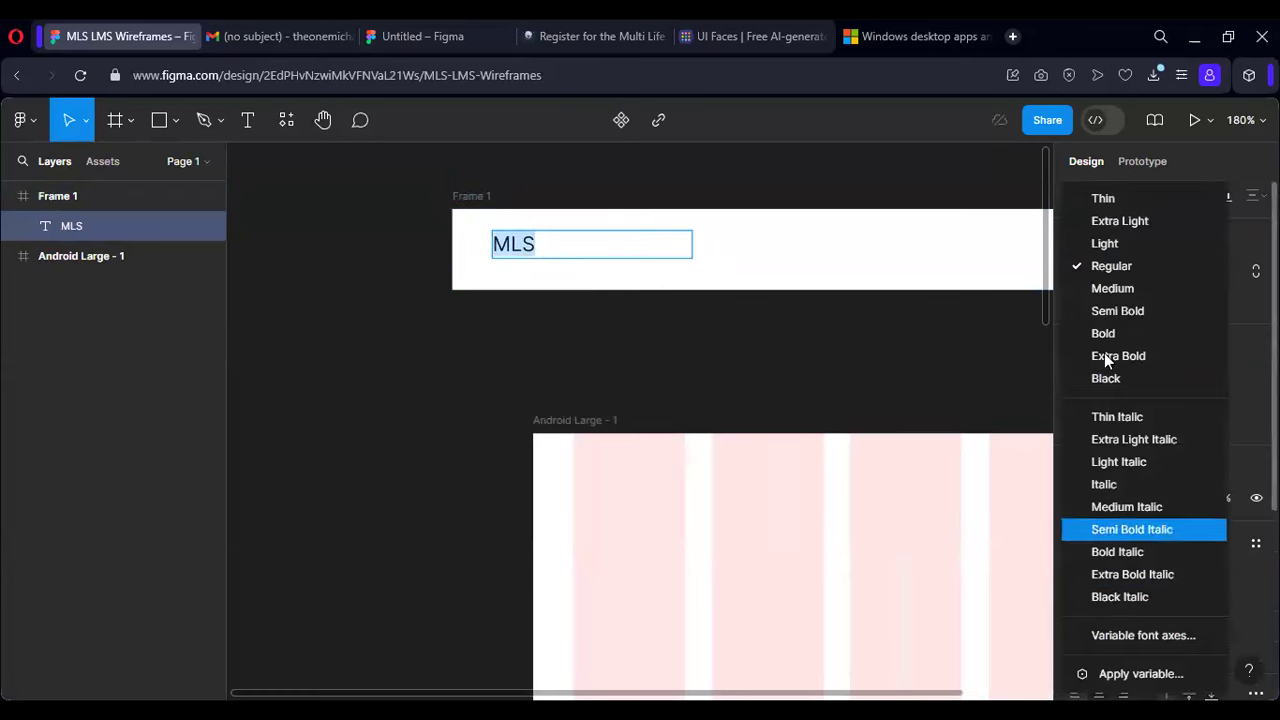
click(1106, 332)
click(1083, 574)
text(roboto)
key(Return)
click(760, 330)
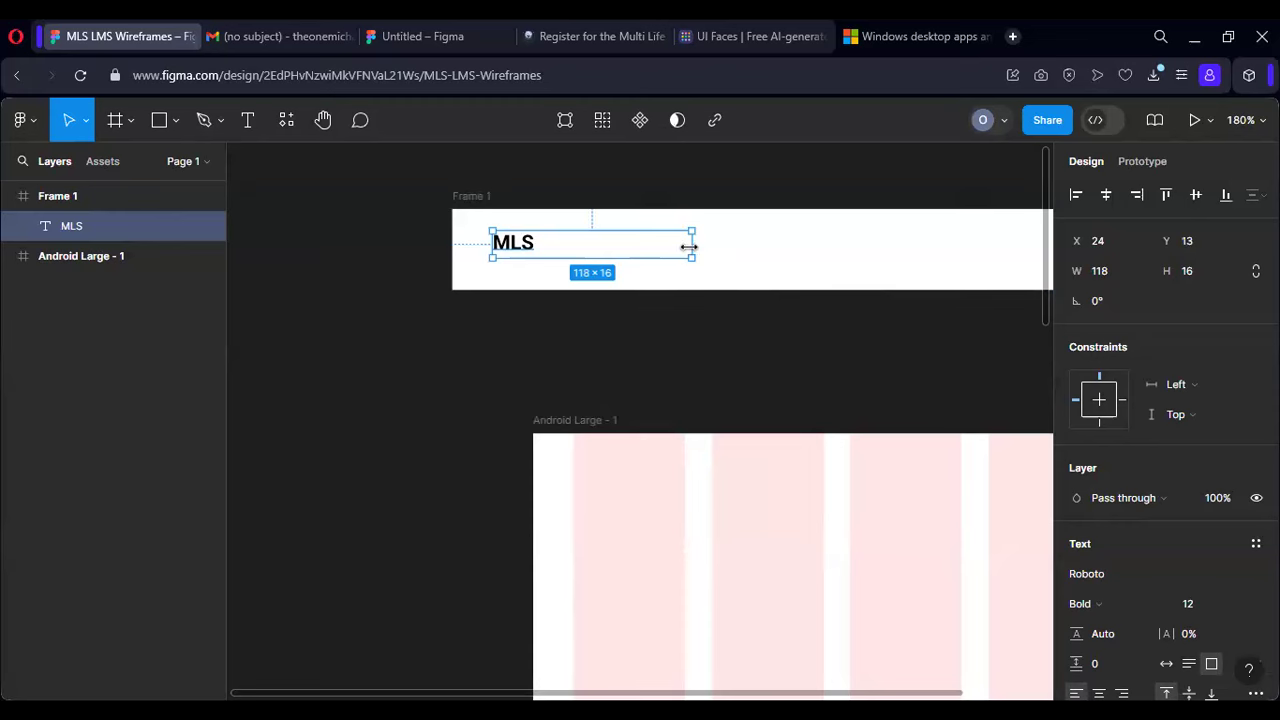
double_click(689, 246)
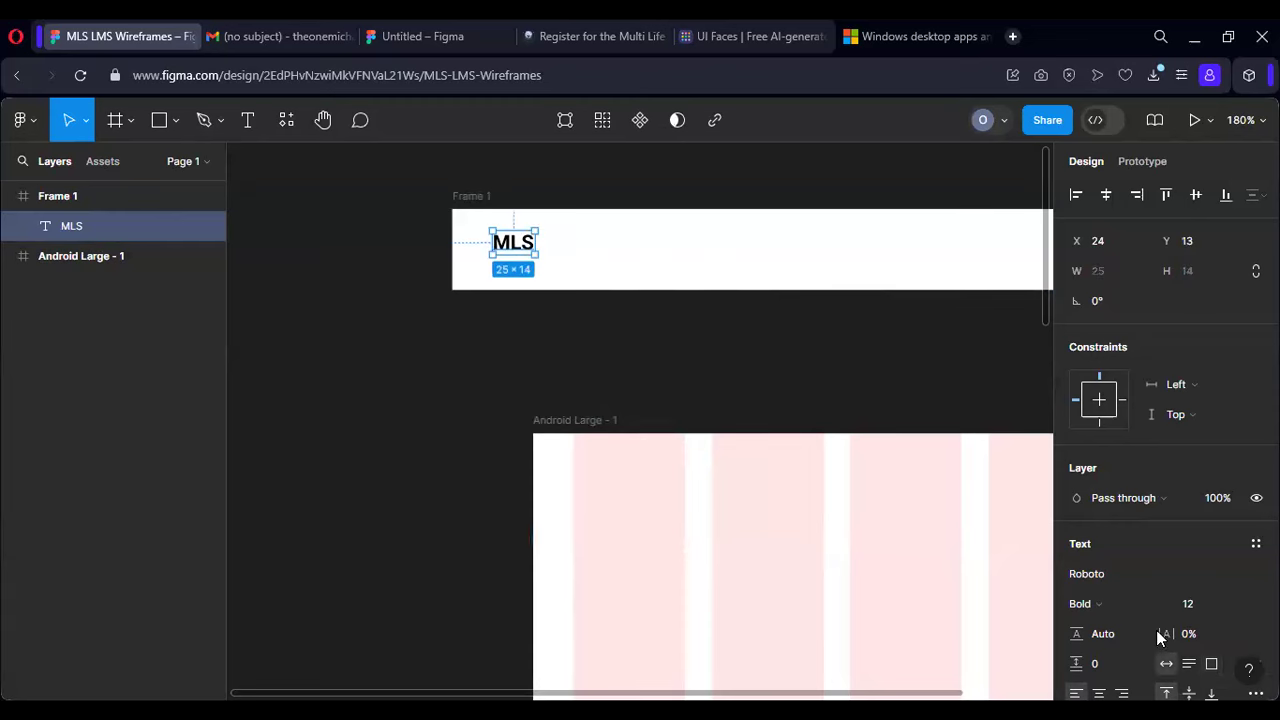
Step: Open the Iconify plugin and search its icons for "user"
scroll(566, 300, right, 1)
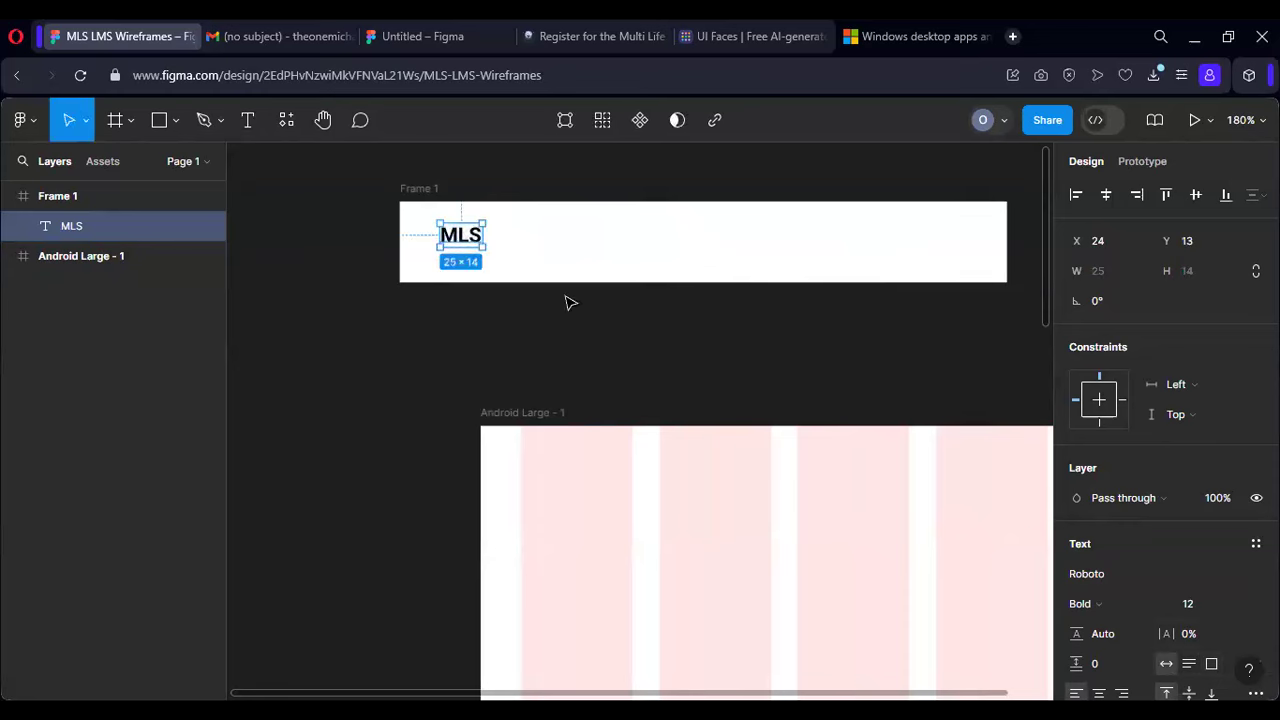
click(22, 120)
mouse_move(177, 244)
mouse_move(155, 415)
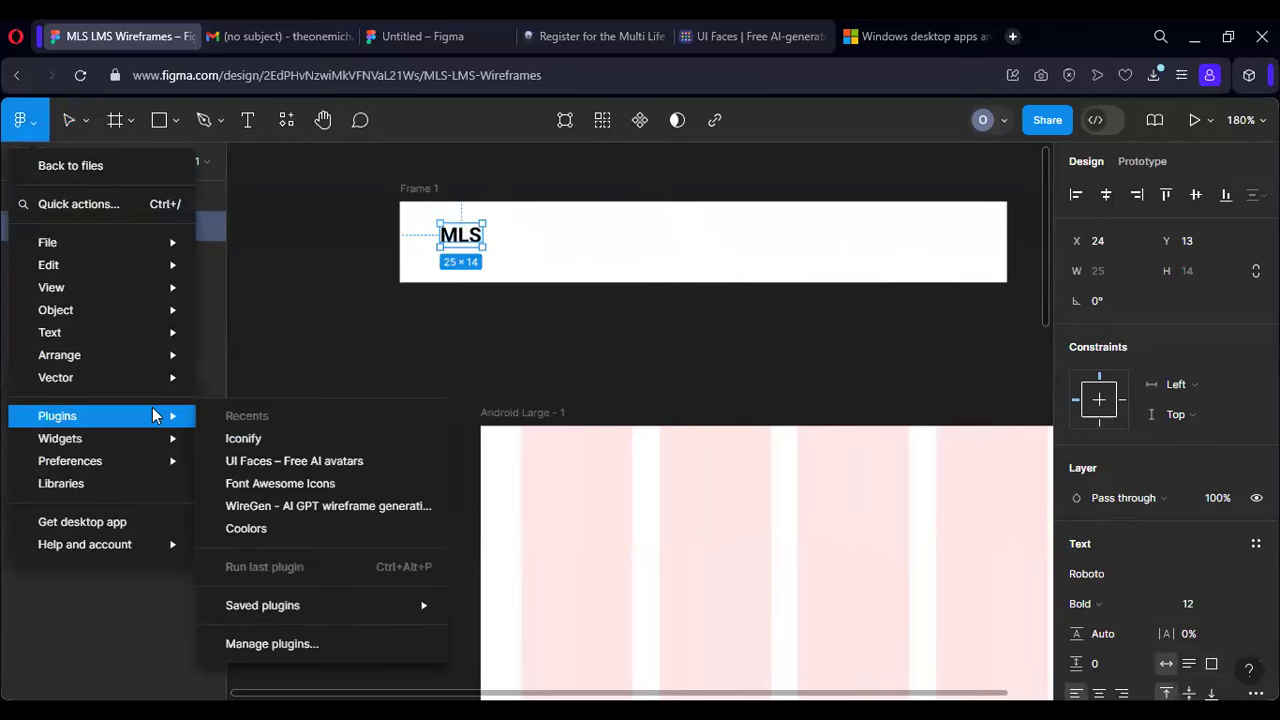
click(230, 438)
click(409, 323)
text(user)
key(Return)
Step: Import the mdi:user icon onto the canvas near the header frame's right end
scroll(409, 388, down, 7)
scroll(409, 386, up, 3)
scroll(410, 400, down, 3)
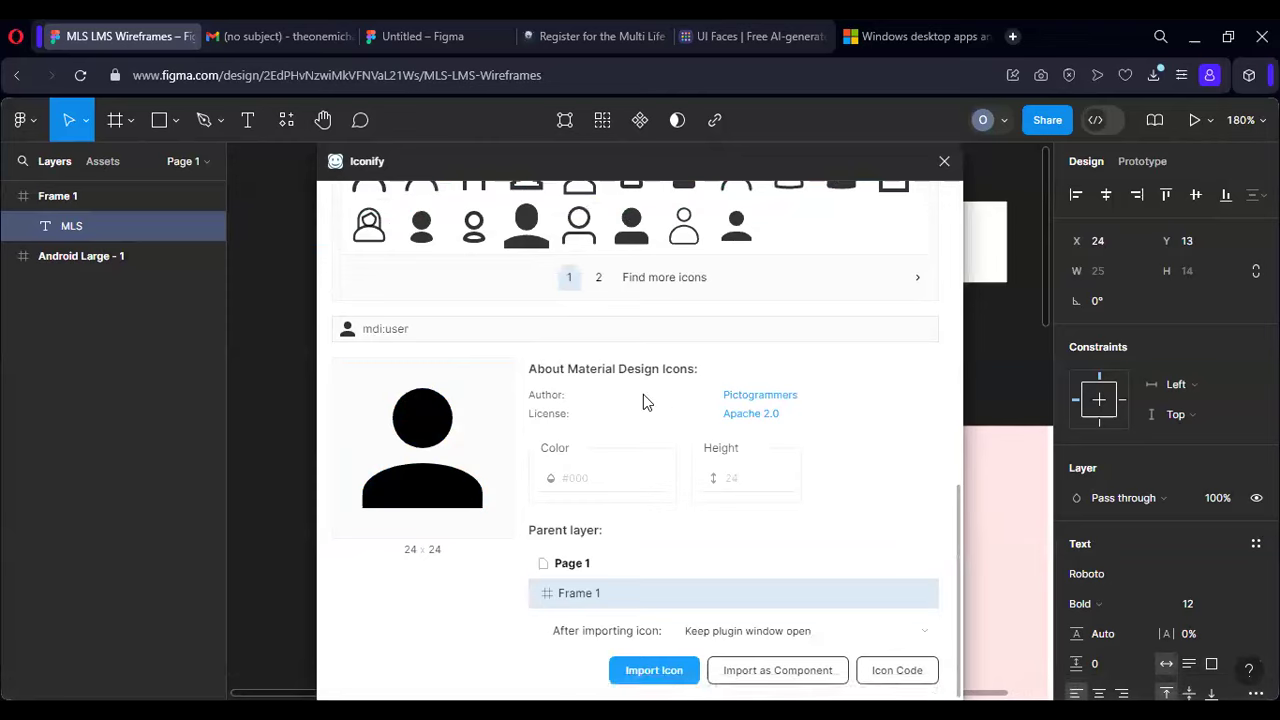
scroll(640, 405, up, 6)
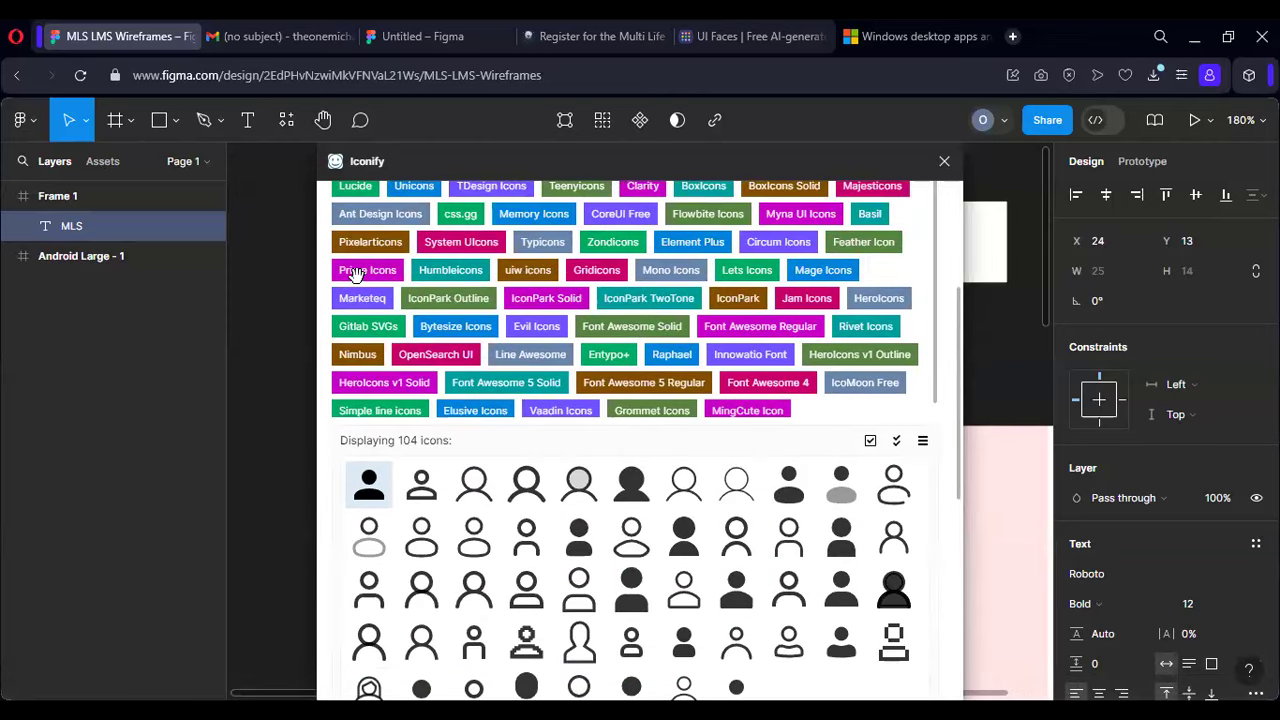
scroll(355, 273, down, 2)
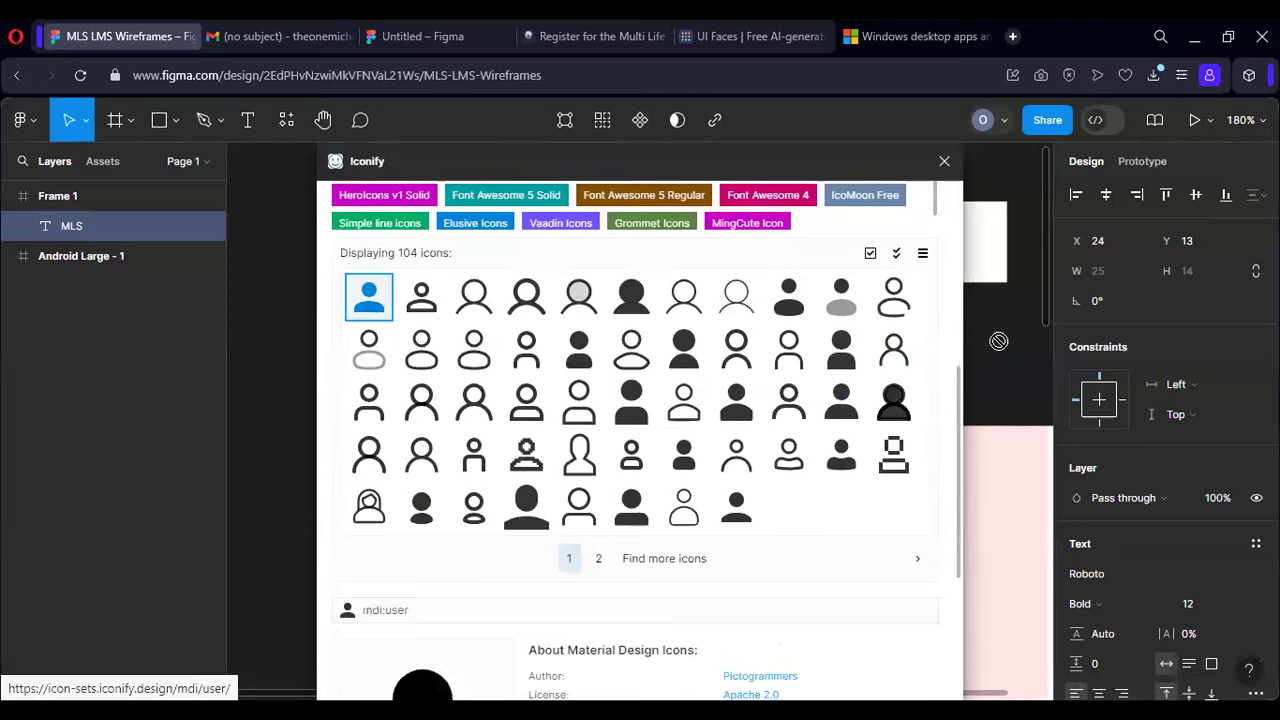
drag(998, 341, 998, 341)
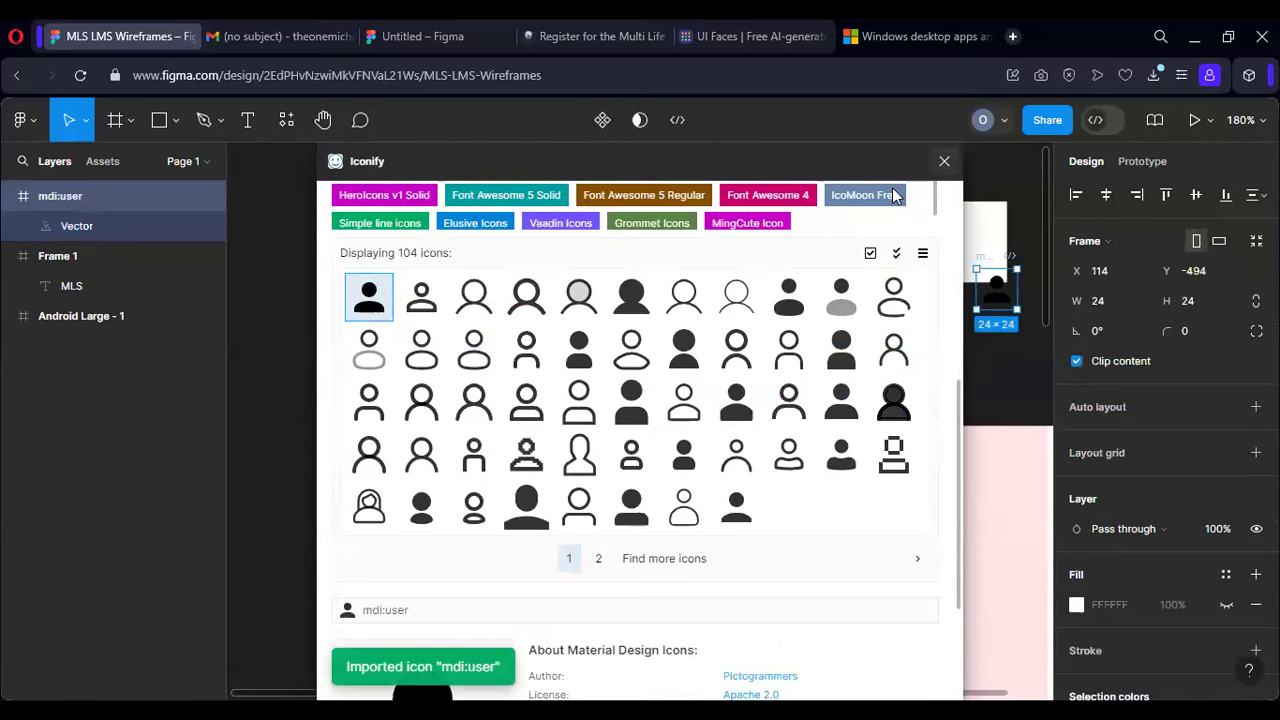
Step: Search Iconify for "Hamburger" and import the three-line ci:hamburger-lg icon
scroll(537, 345, up, 5)
double_click(366, 323)
text(Hum)
text(burger)
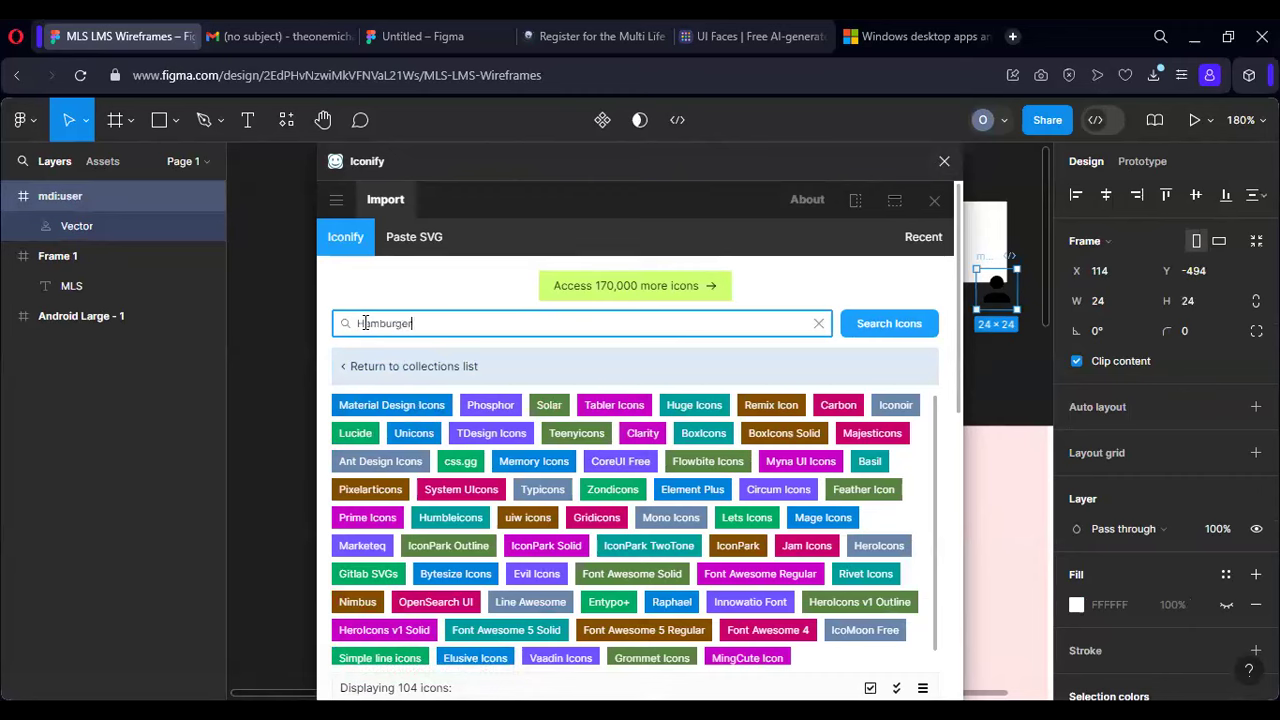
click(866, 329)
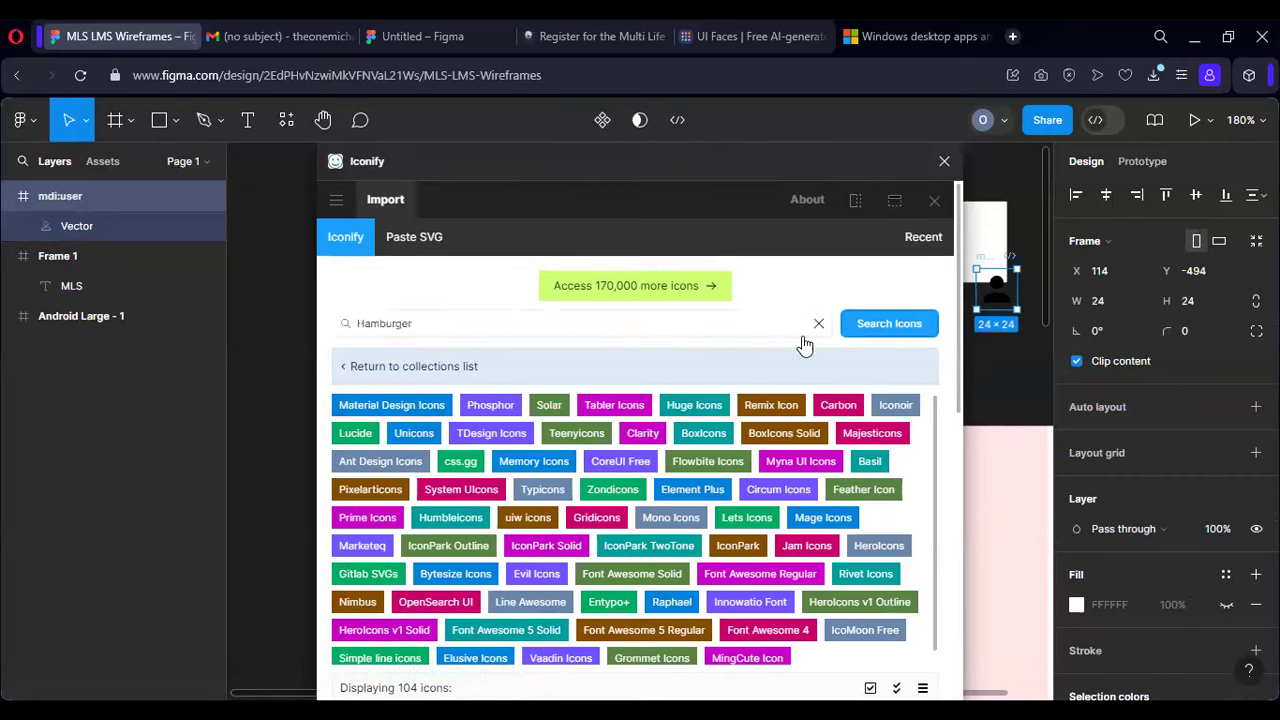
scroll(790, 350, down, 5)
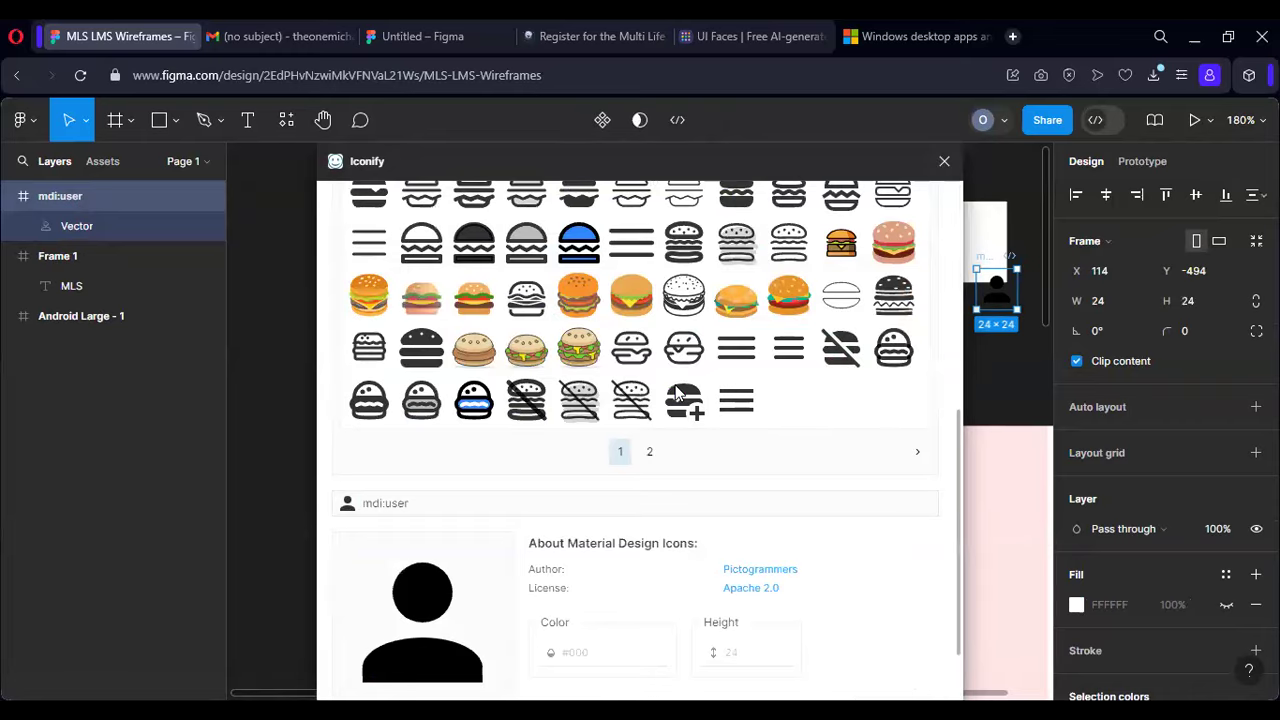
scroll(733, 350, up, 2)
scroll(733, 350, down, 2)
click(736, 345)
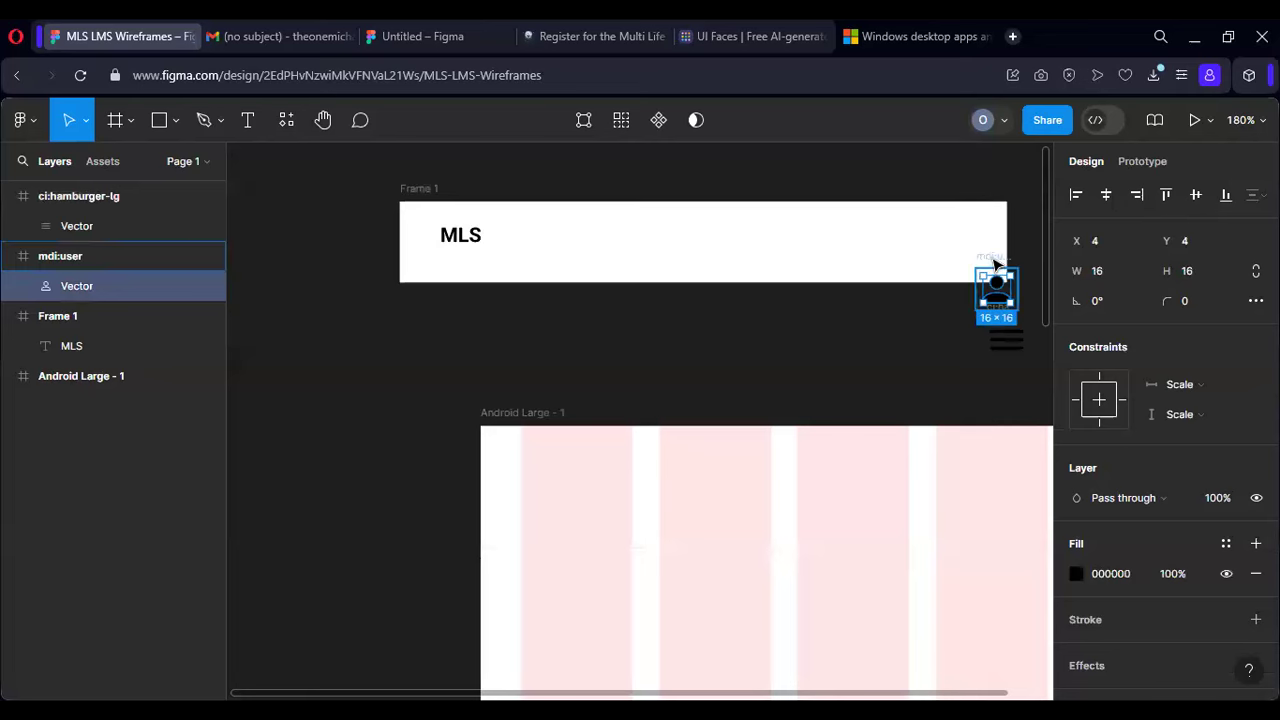
Step: Move the user icon over the right part of the header frame and the hamburger icon to its right edge
click(995, 280)
drag(1003, 288, 895, 250)
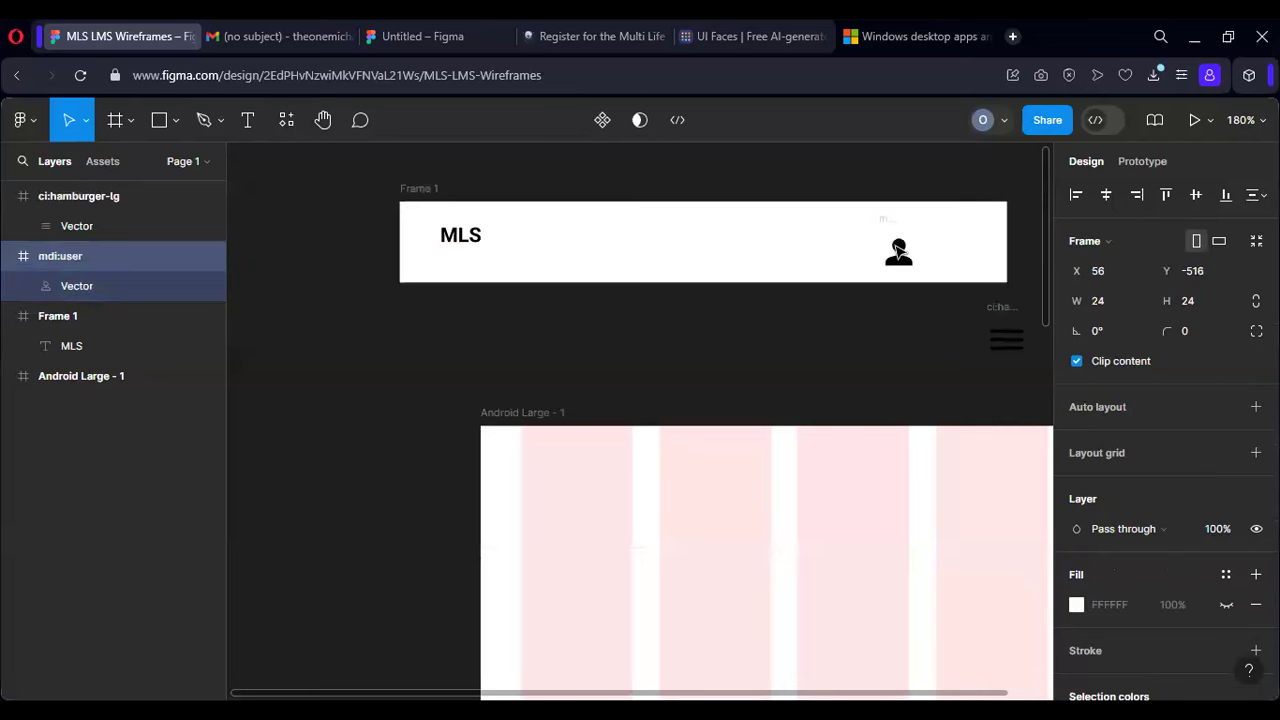
click(1005, 336)
mouse_move(983, 256)
mouse_down()
mouse_move(967, 249)
mouse_move(988, 244)
mouse_up()
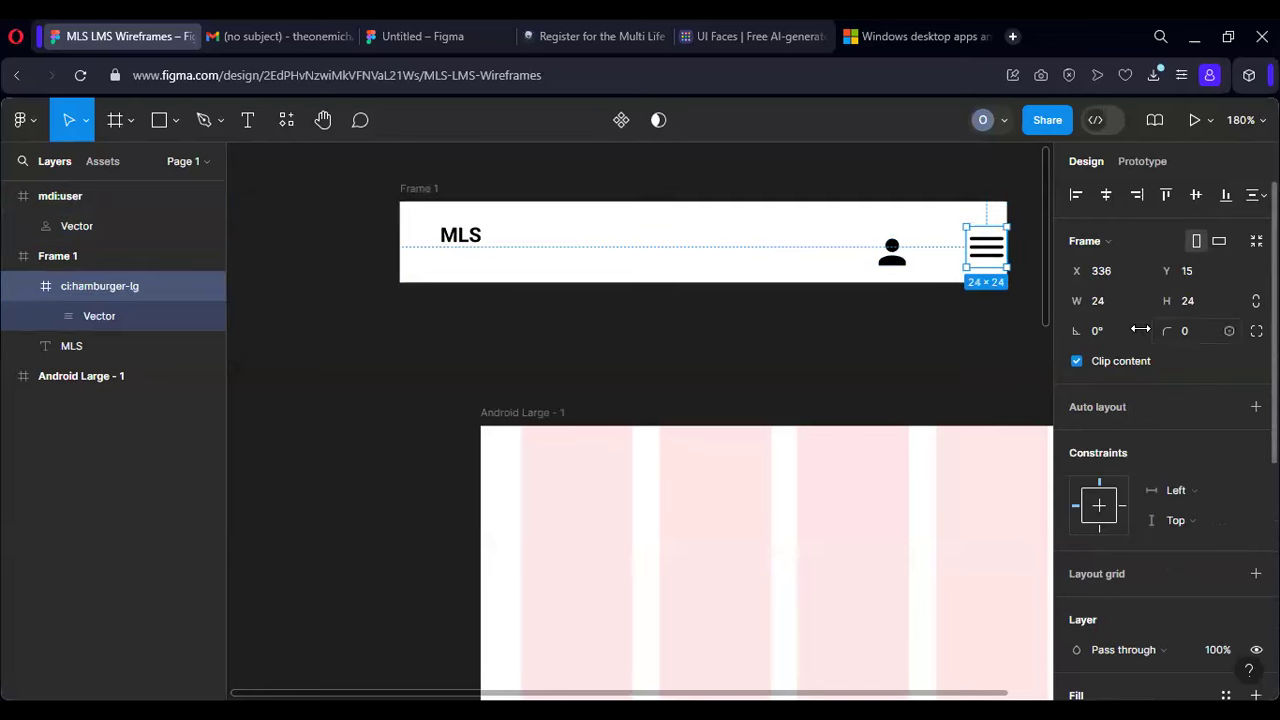
Step: Offset the hamburger icon's X position by -10, bringing it to 326
click(1123, 268)
click(1124, 270)
text(-10)
key(Return)
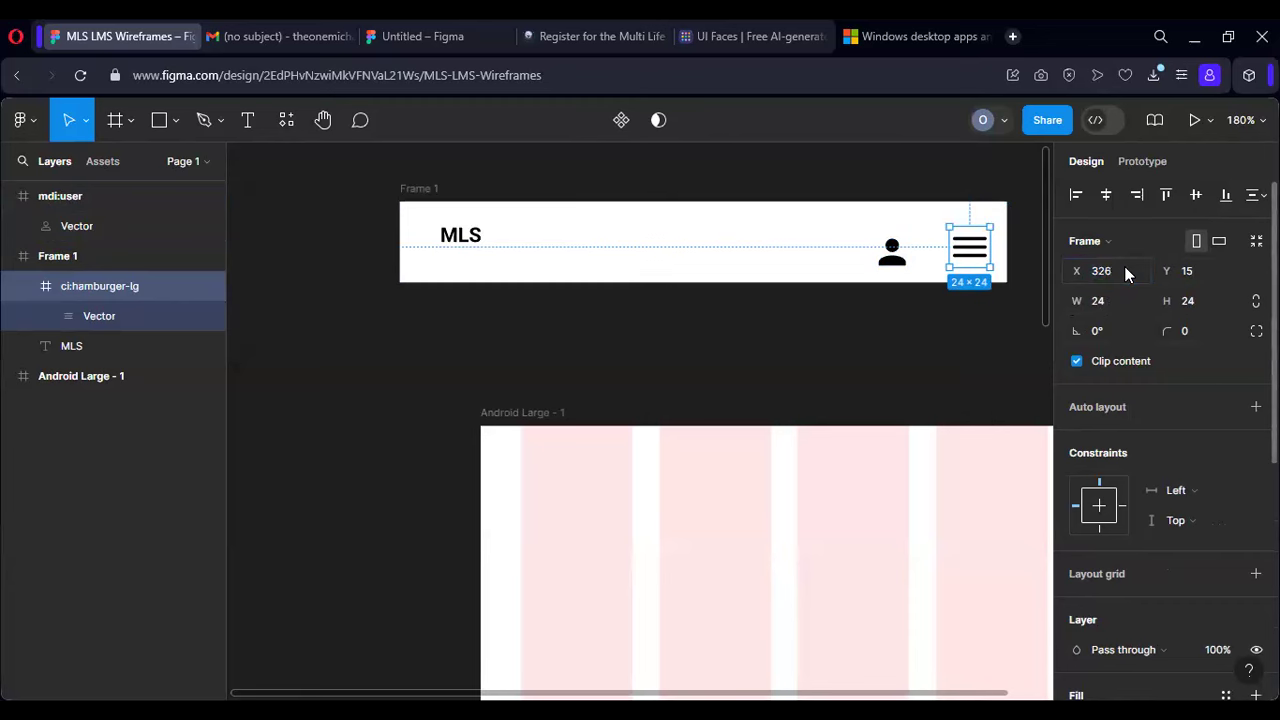
Step: Move the user icon directly beside the hamburger icon, level with it in the header
click(892, 256)
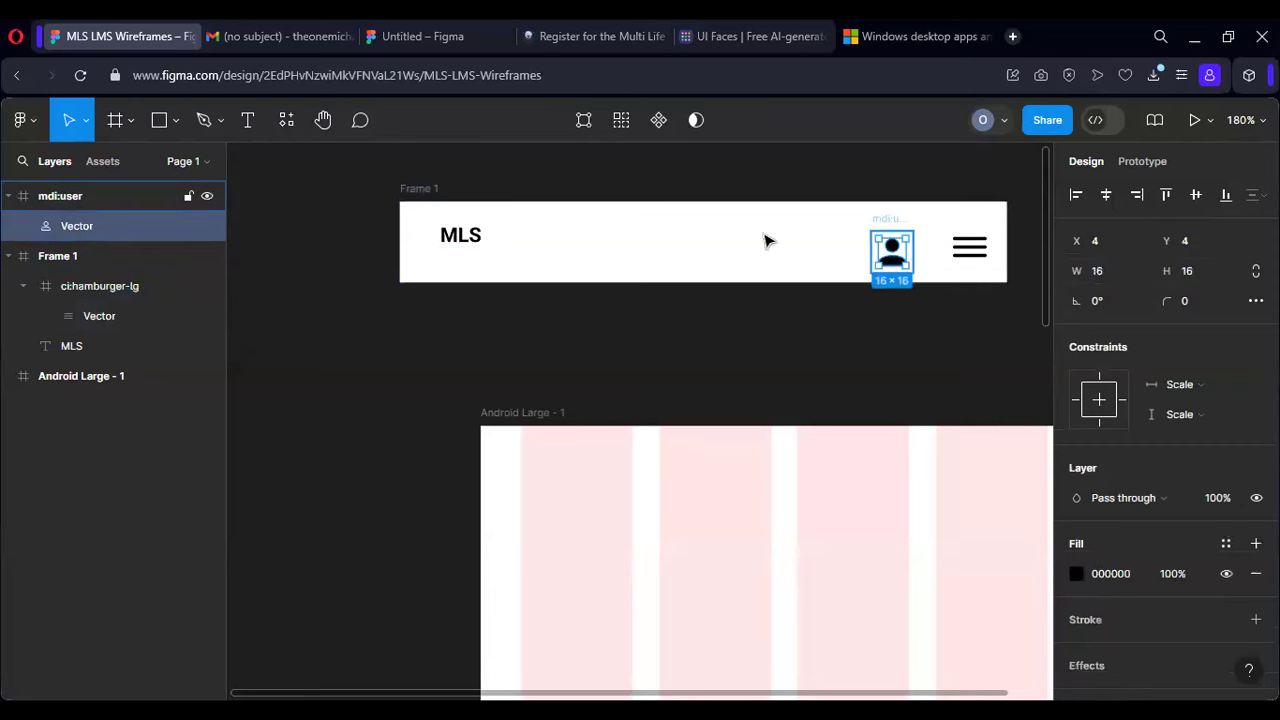
click(886, 251)
drag(890, 252, 932, 256)
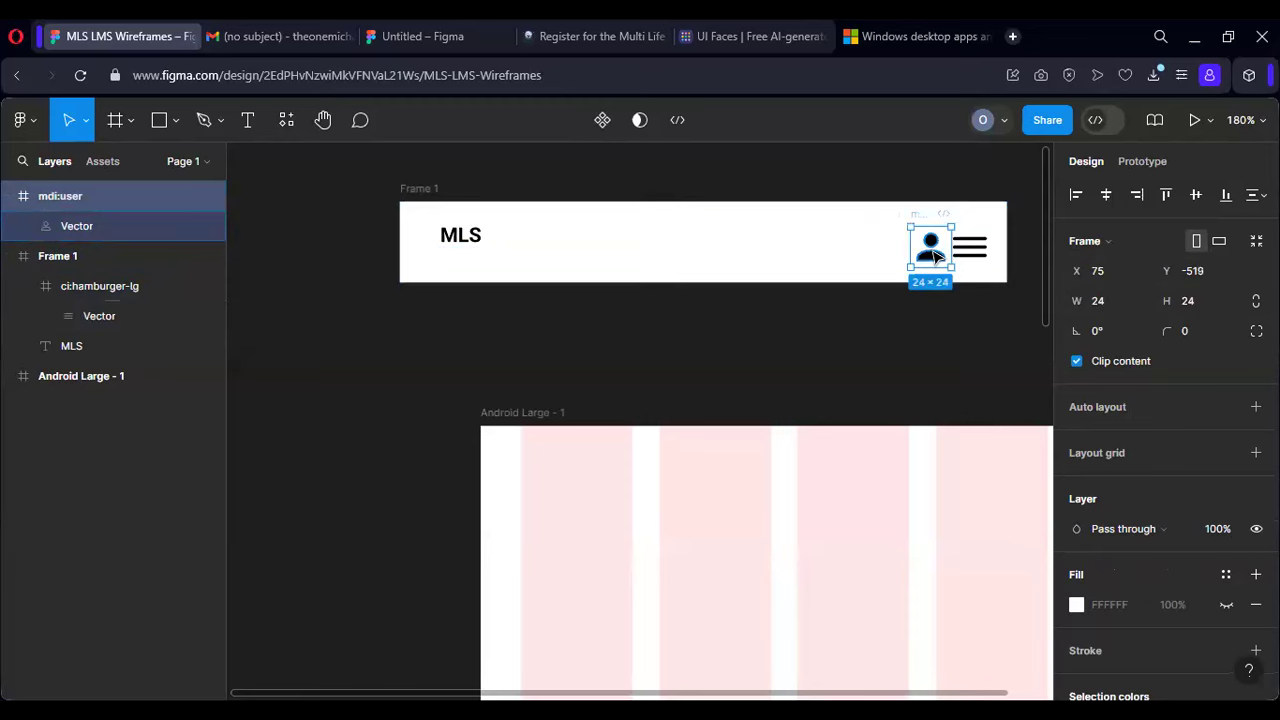
Step: Move the user icon away from the hamburger icon by setting its X position to 35
click(1102, 300)
click(1108, 270)
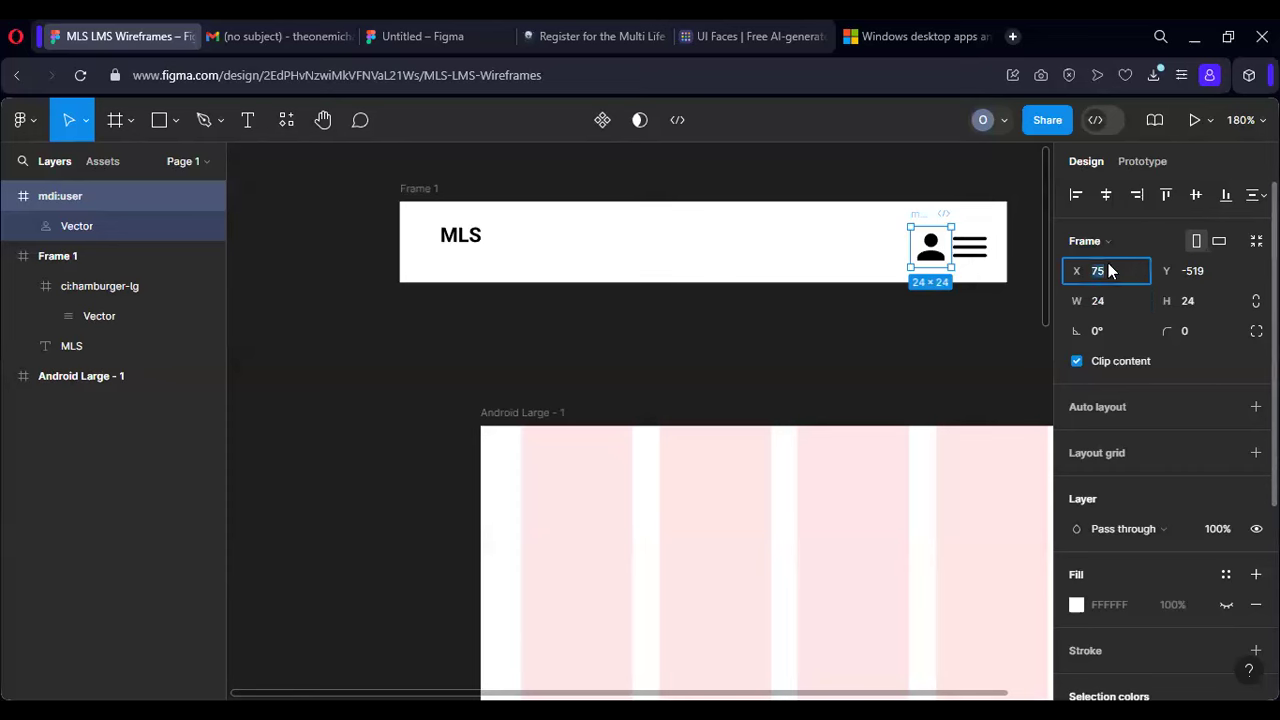
key(Return)
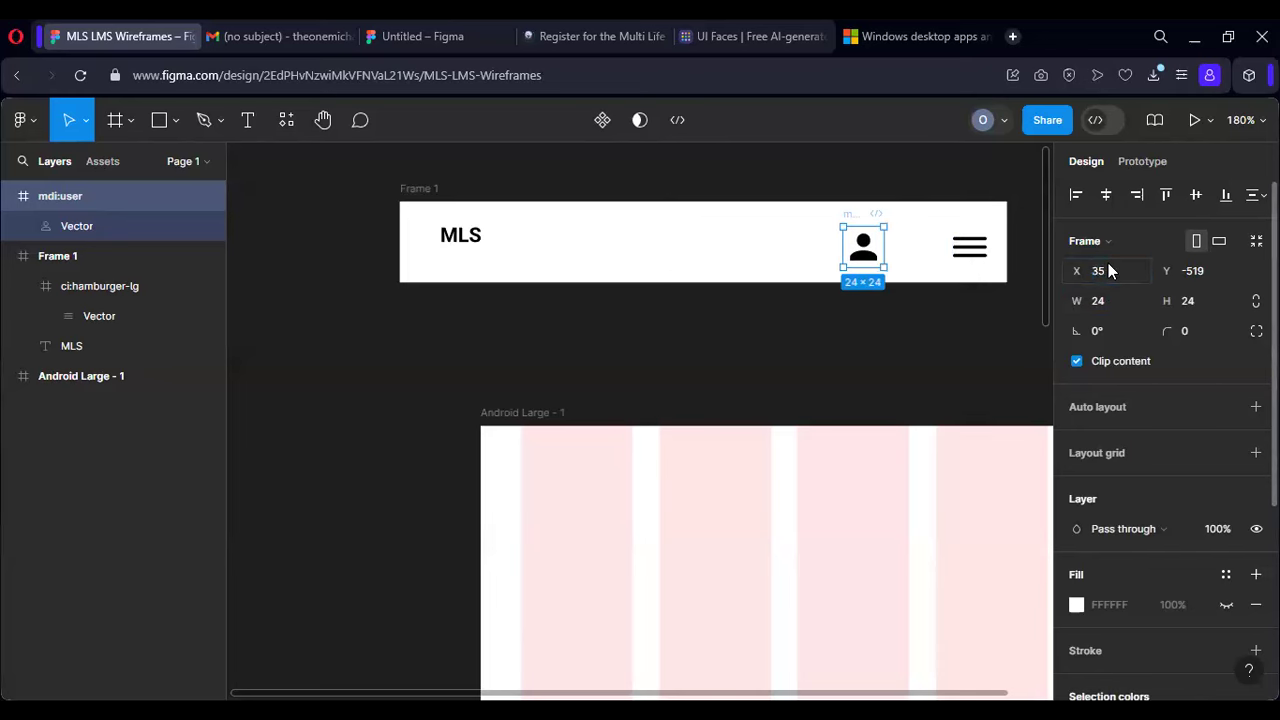
click(563, 258)
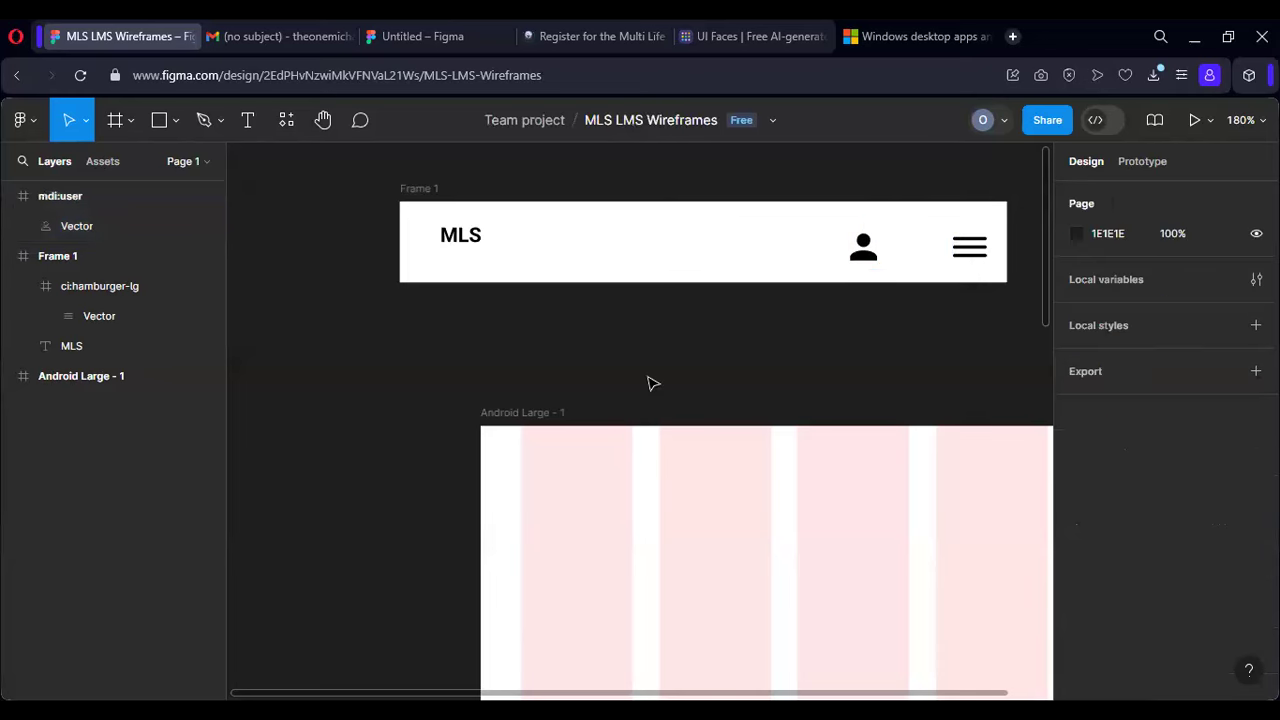
Step: Turn the MLS header frame into a component and place an instance of it just below the original
scroll(648, 377, down, 5)
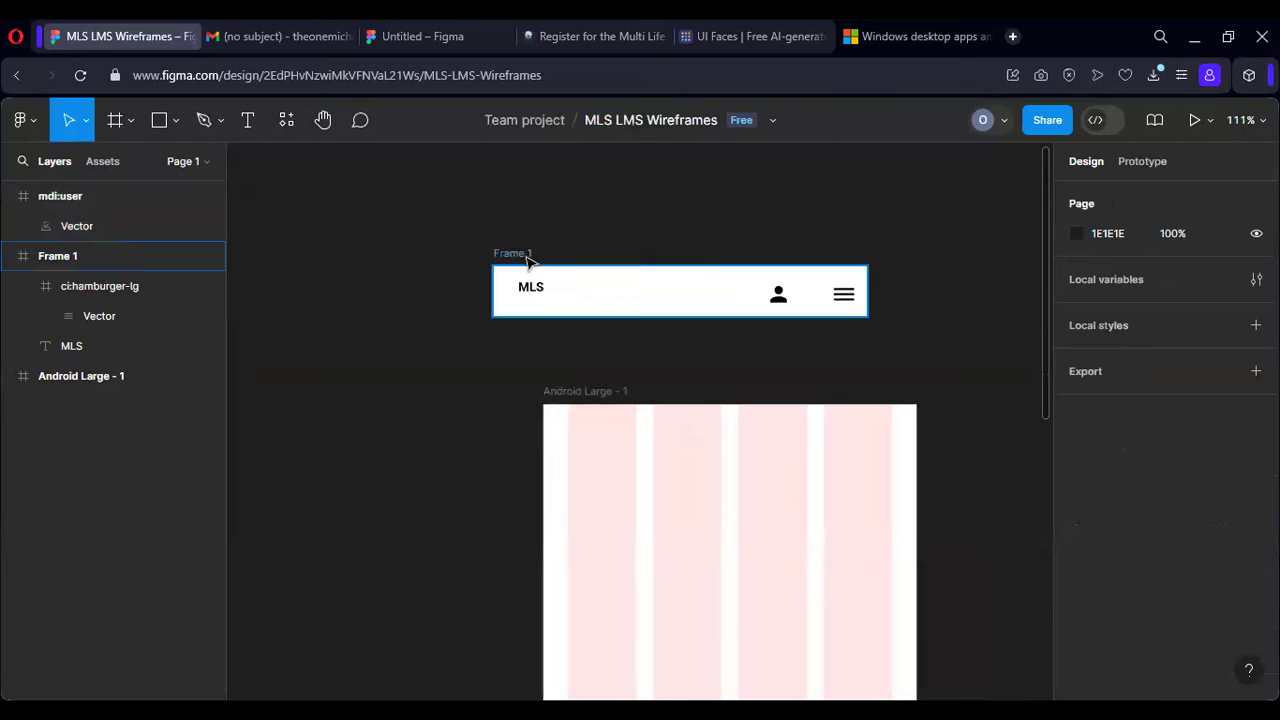
click(597, 292)
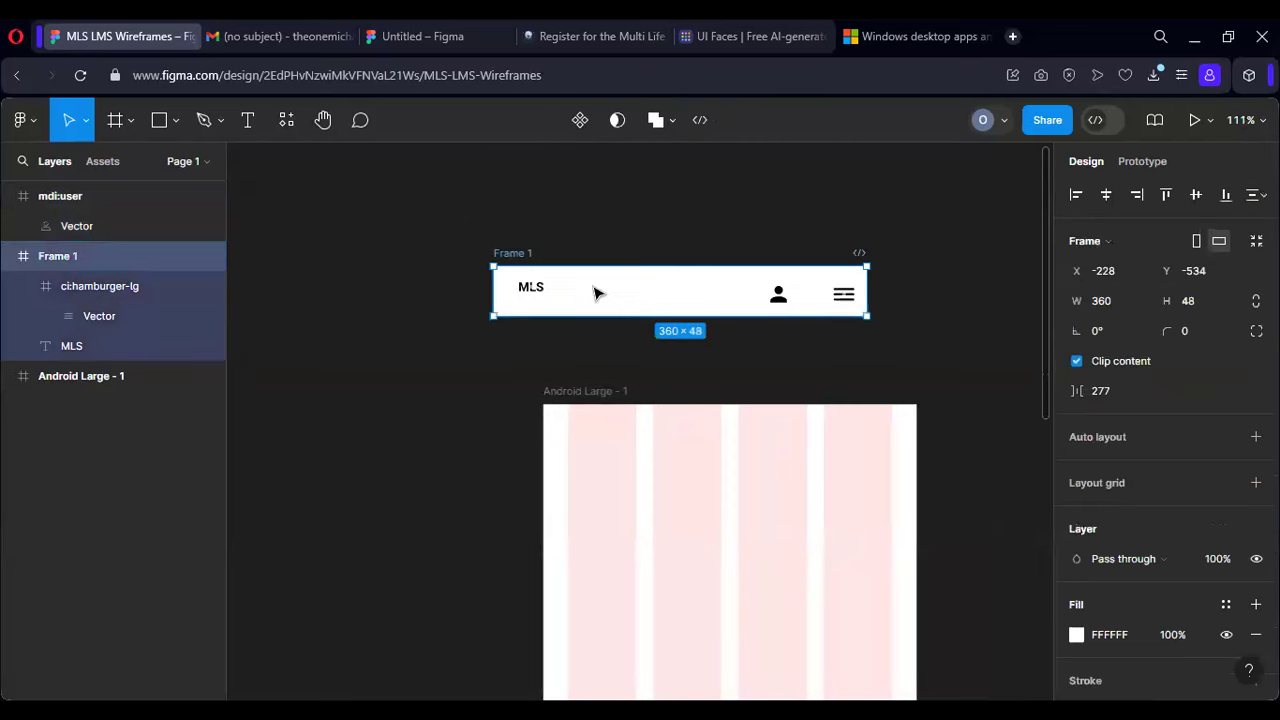
click(572, 124)
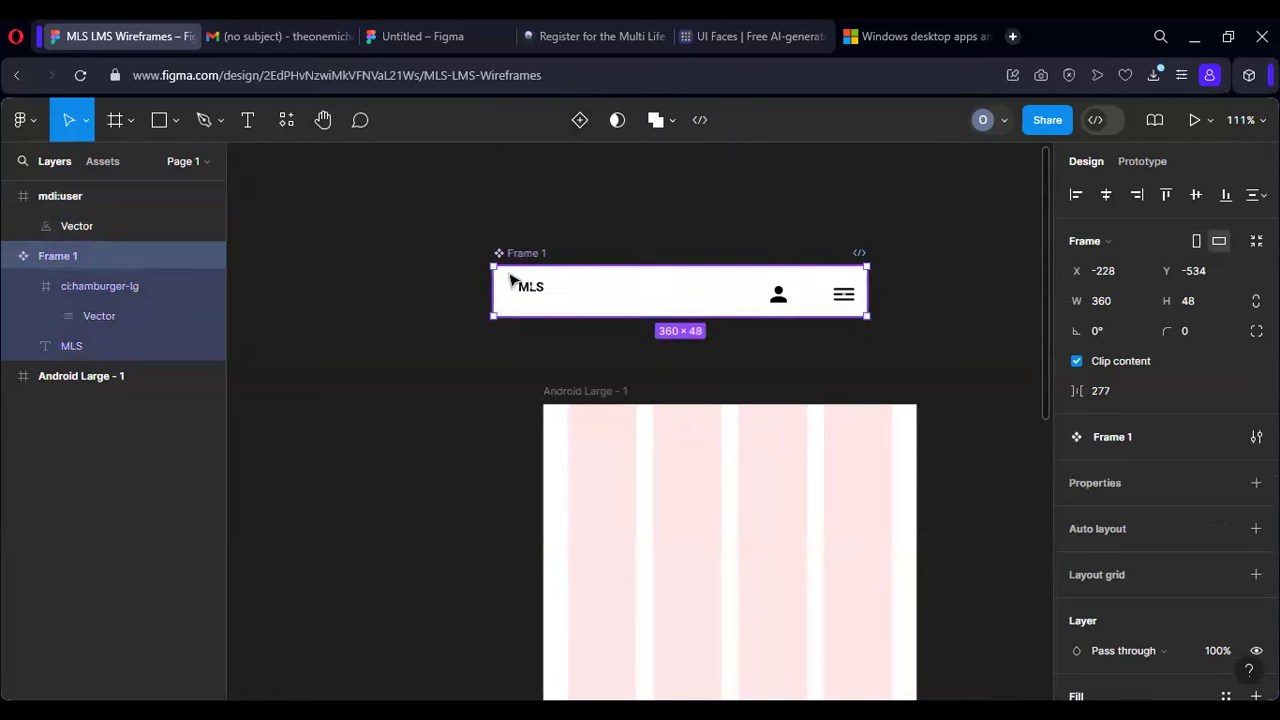
scroll(718, 272, down, 1)
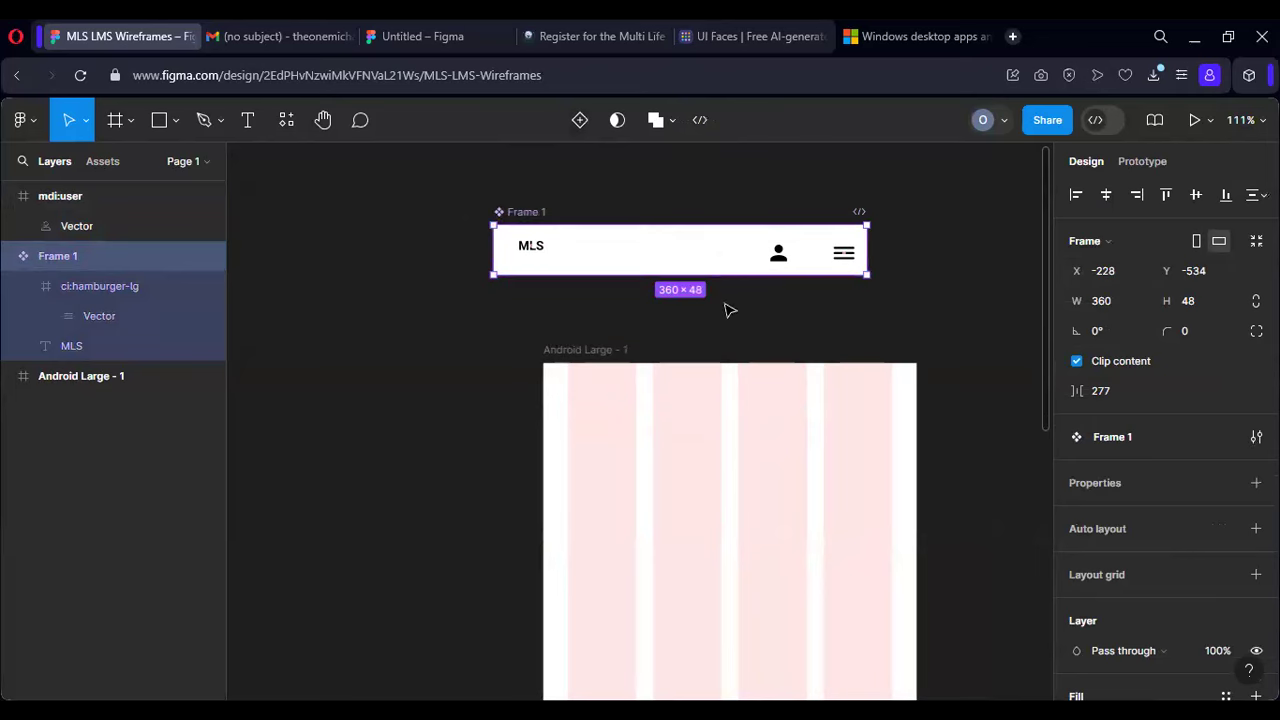
scroll(724, 300, down, 1)
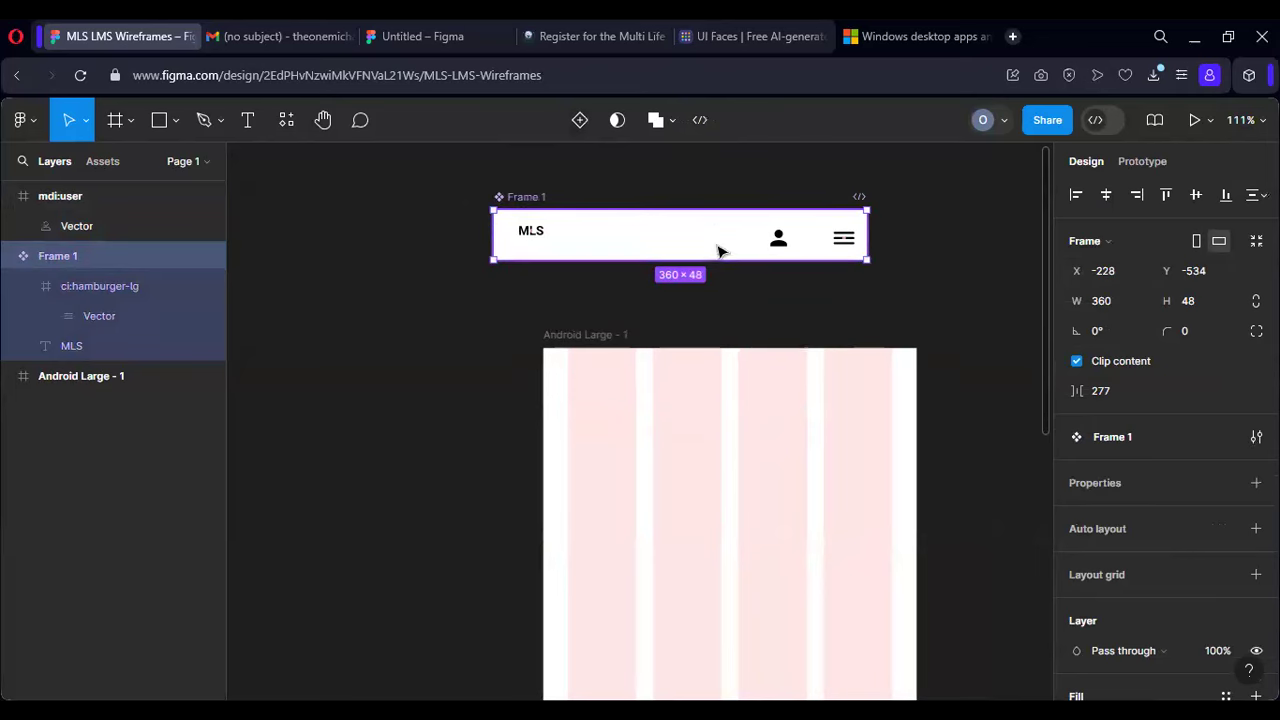
scroll(700, 245, down, 1)
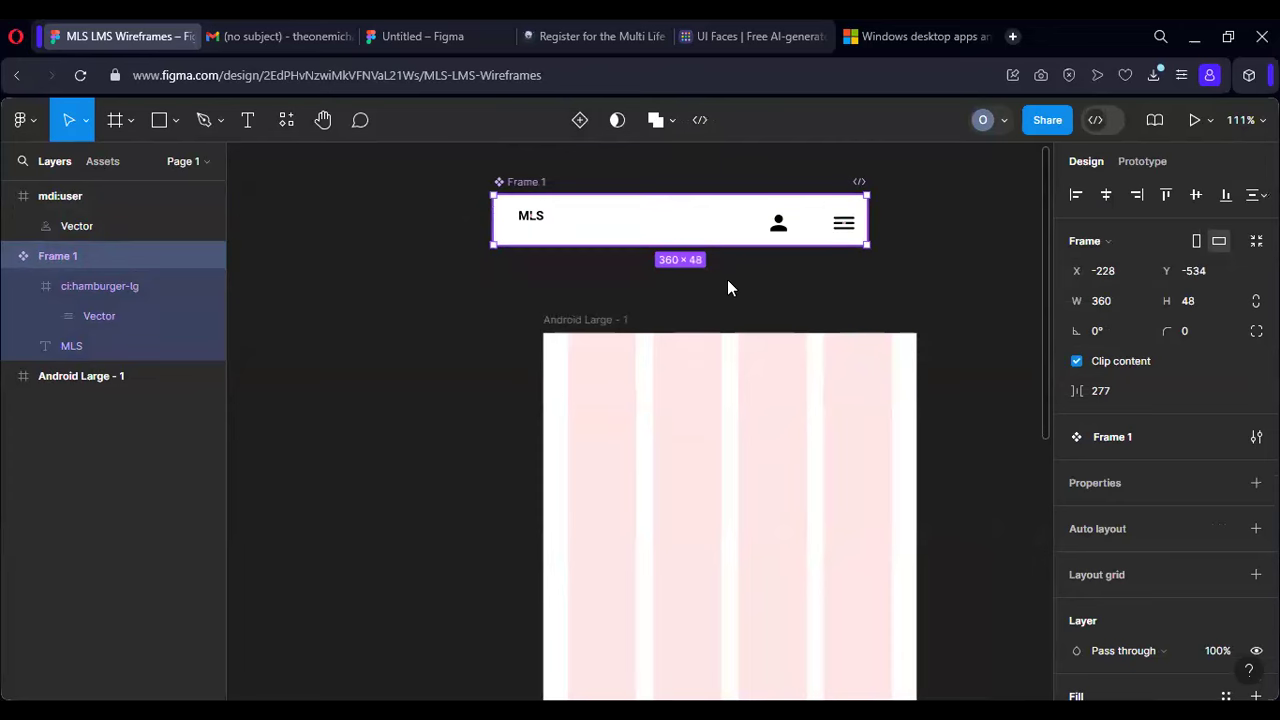
drag(529, 199, 588, 285)
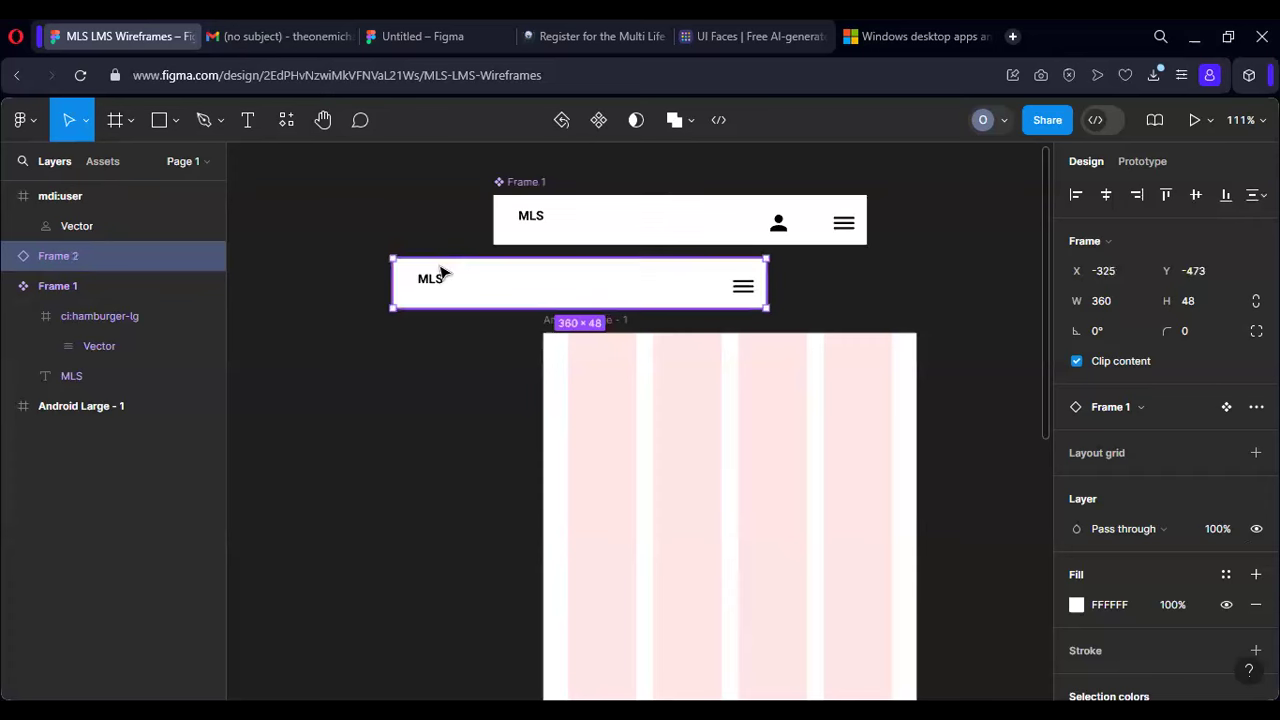
Step: Rename the header component as Mobile Nav
double_click(534, 183)
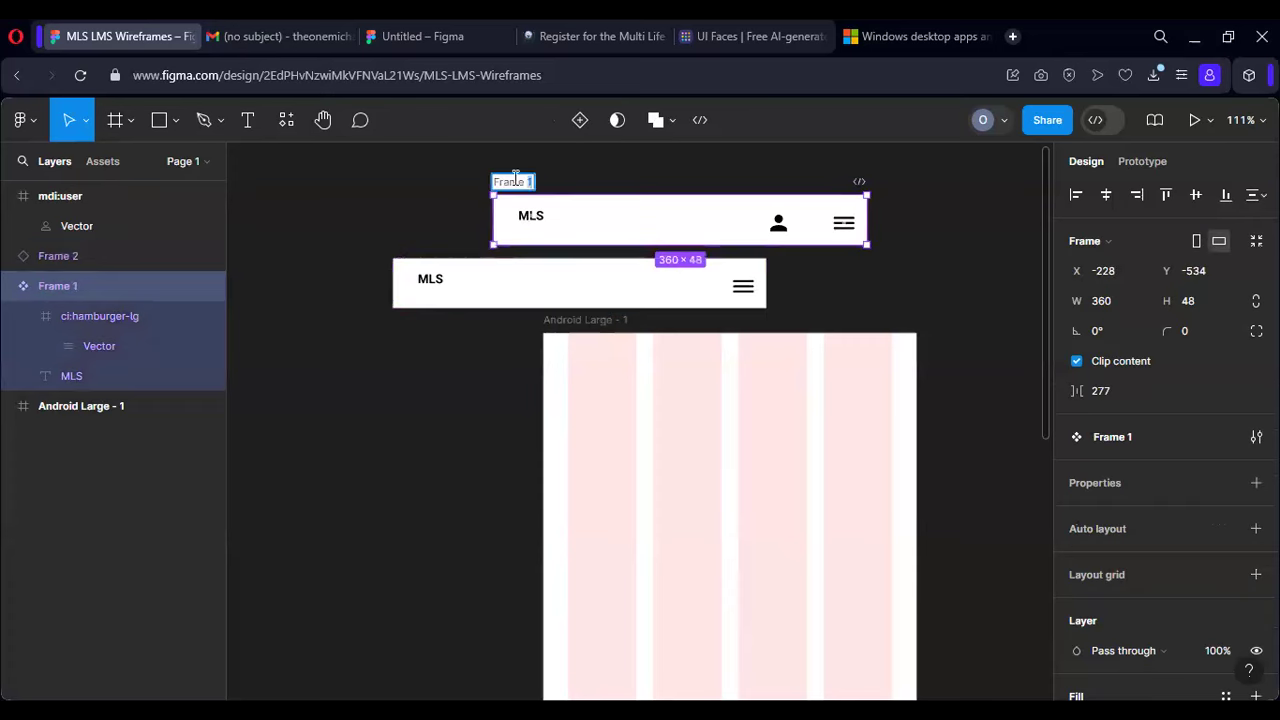
text(Mobile Nav)
key(Return)
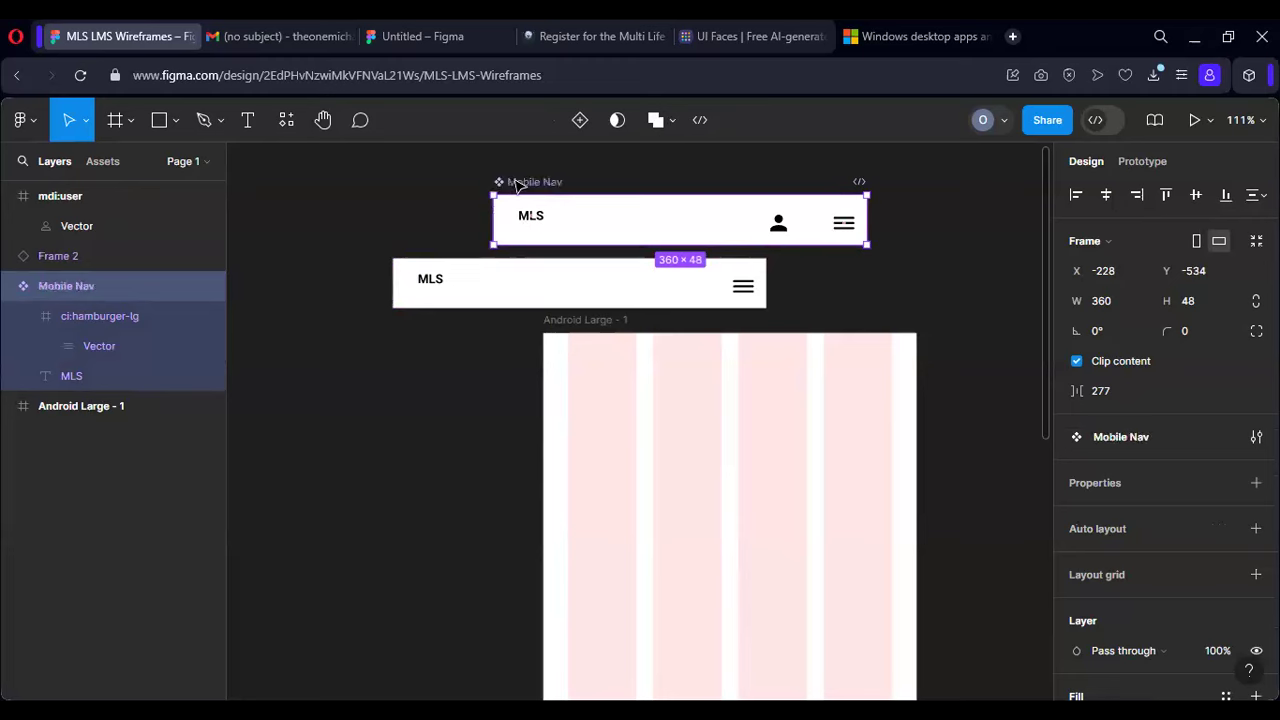
Step: Place the header instance inside the Android Large - 1 frame, flush with its top edge at X 0, Y 0
click(520, 277)
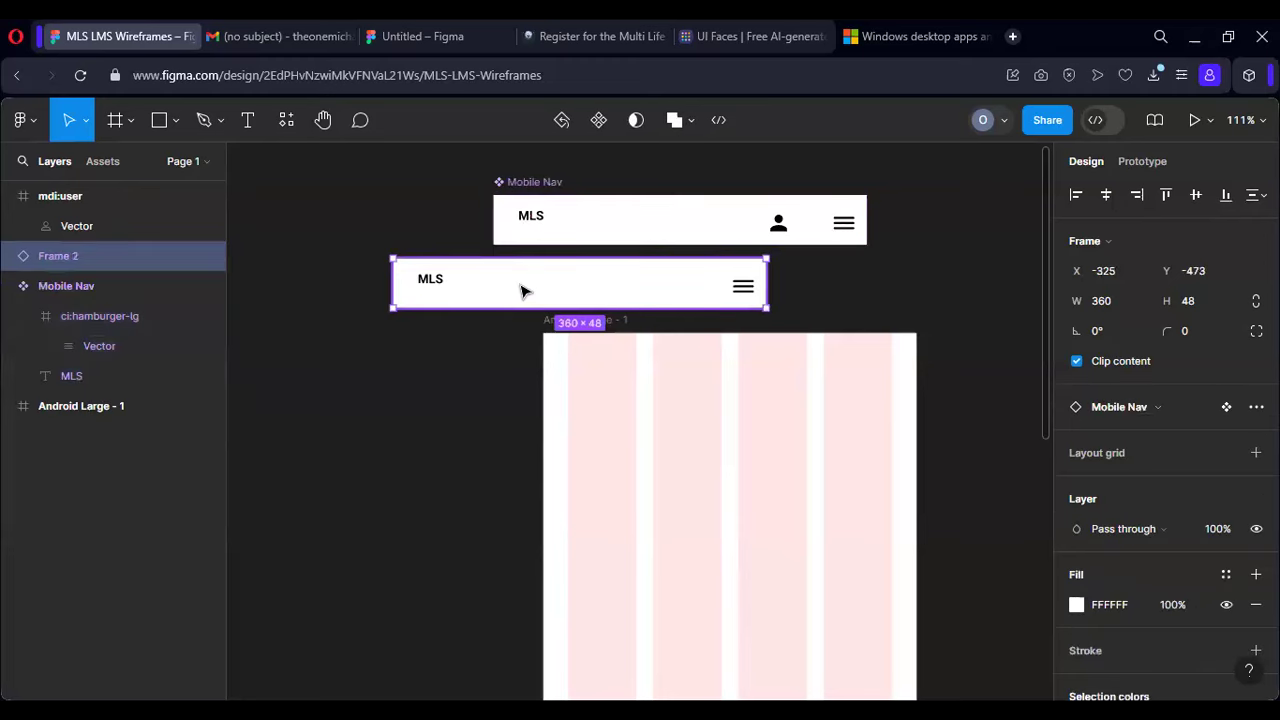
click(536, 185)
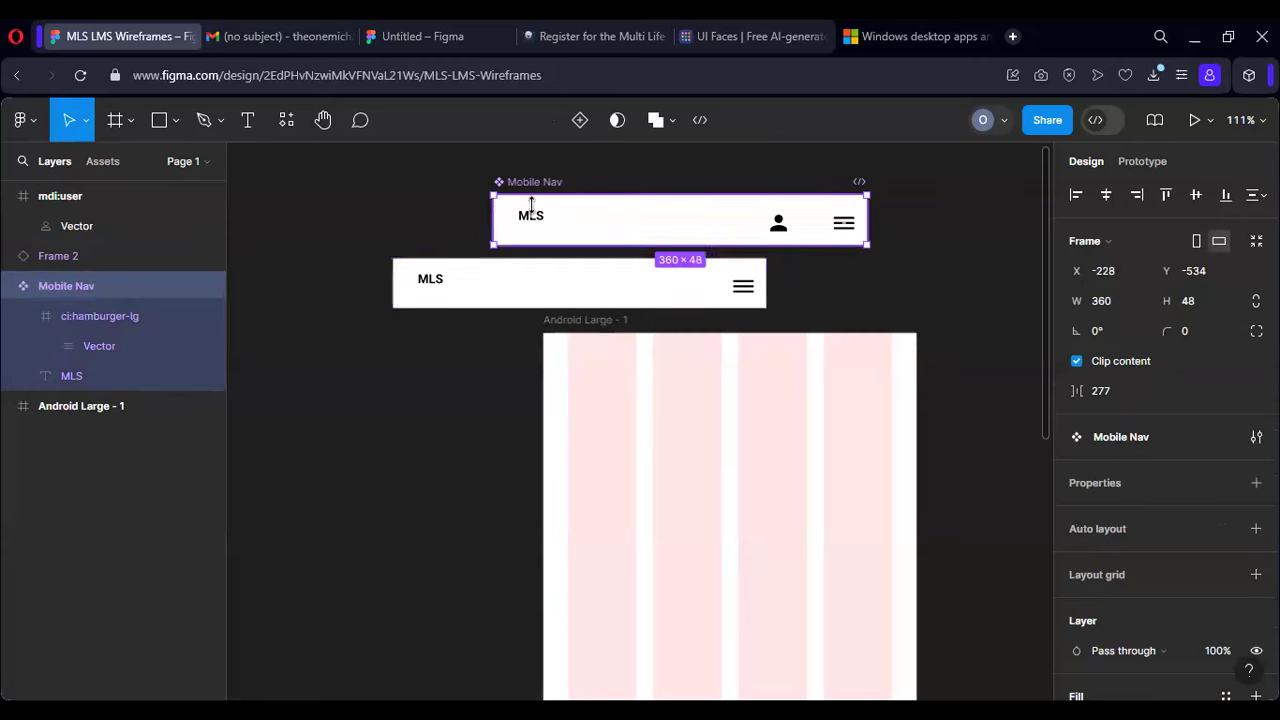
drag(556, 289, 714, 360)
Step: Add a black 1 px inside stroke to the header instance and limit it to the bottom side
scroll(1132, 426, down, 4)
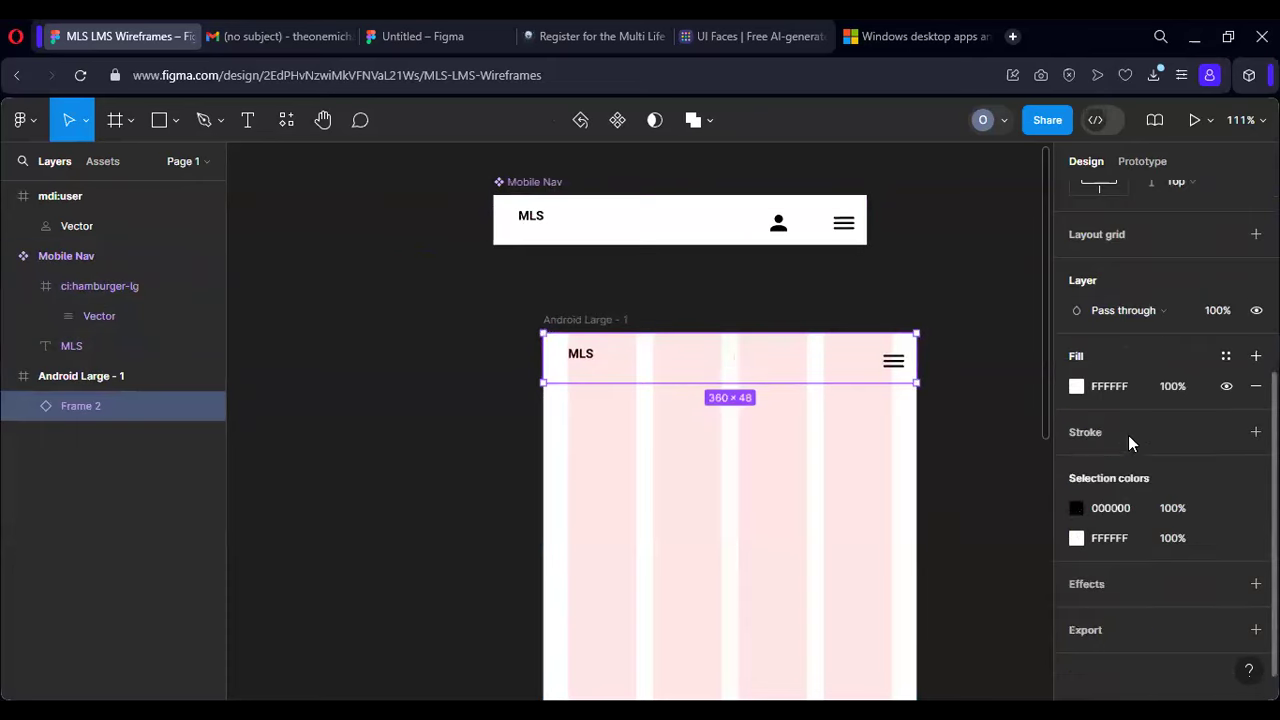
click(1087, 438)
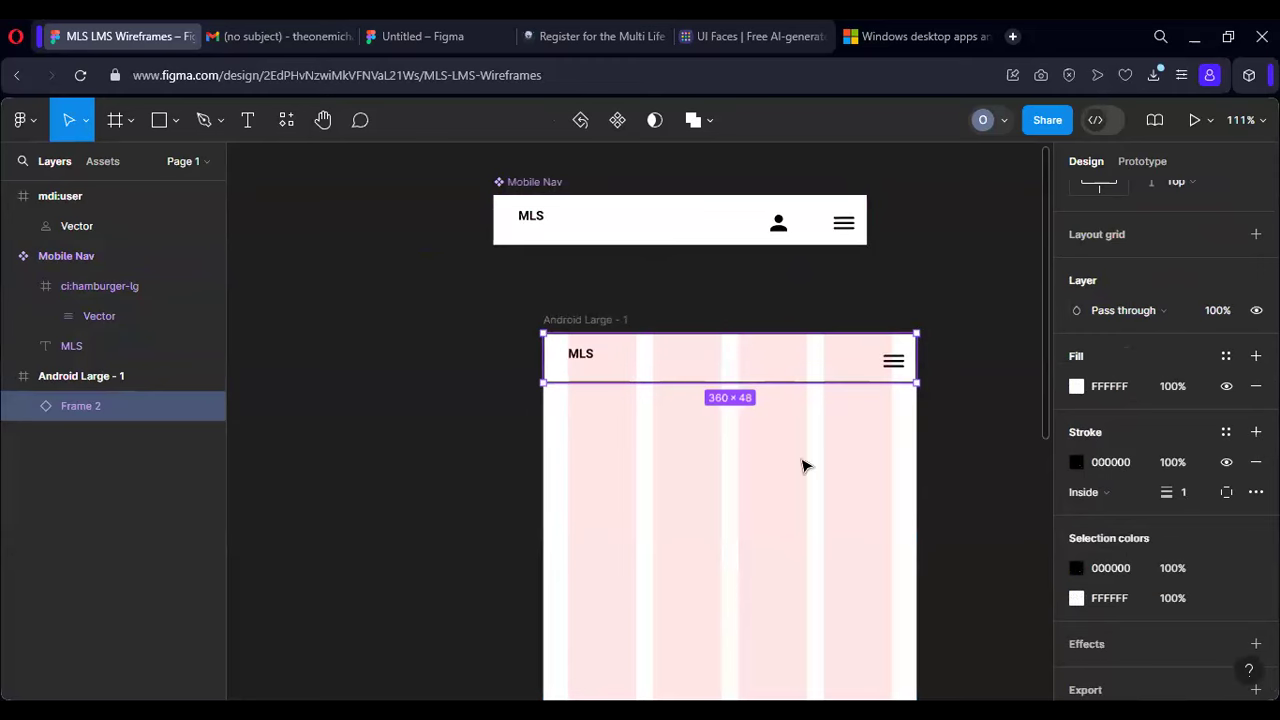
click(572, 400)
click(806, 374)
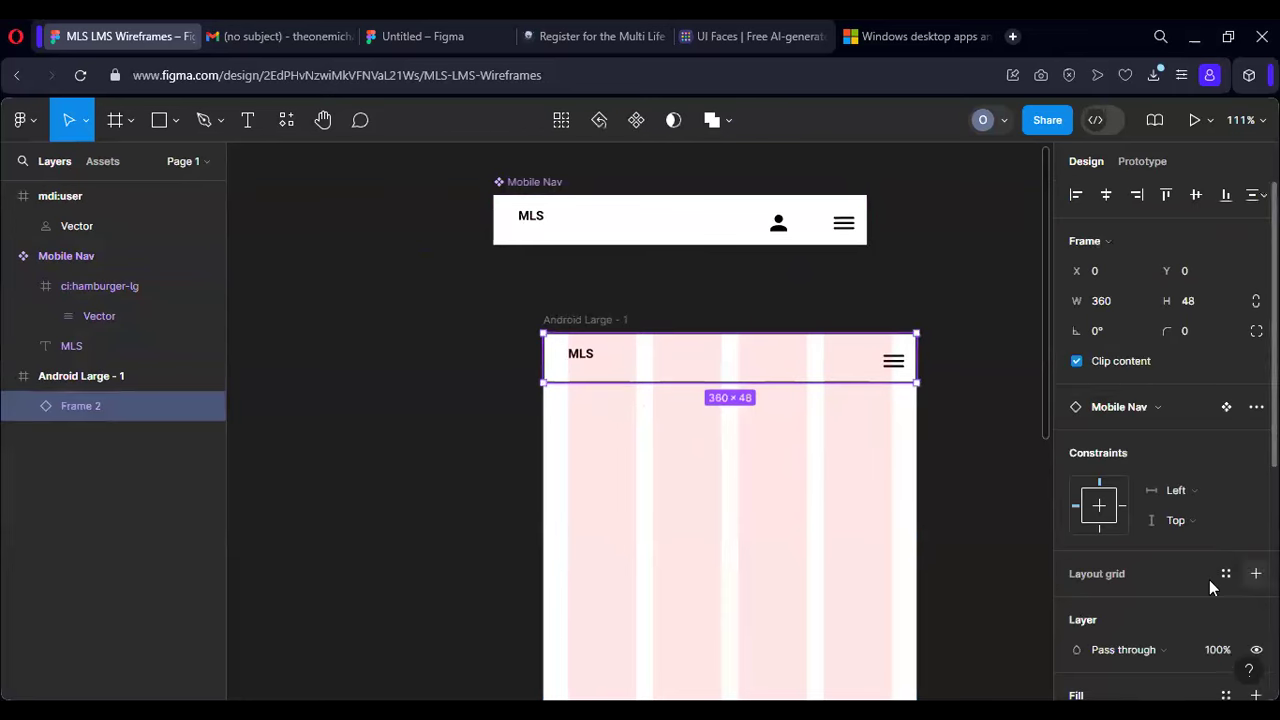
scroll(1209, 579, down, 5)
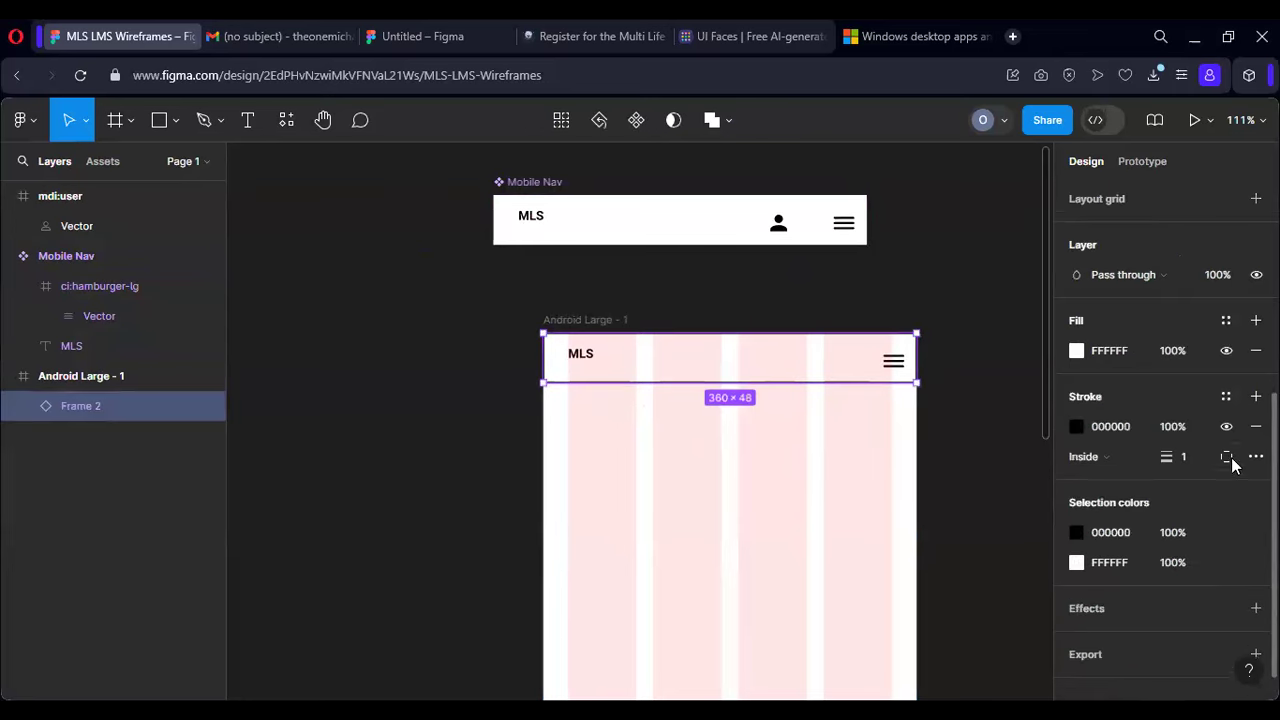
click(1228, 457)
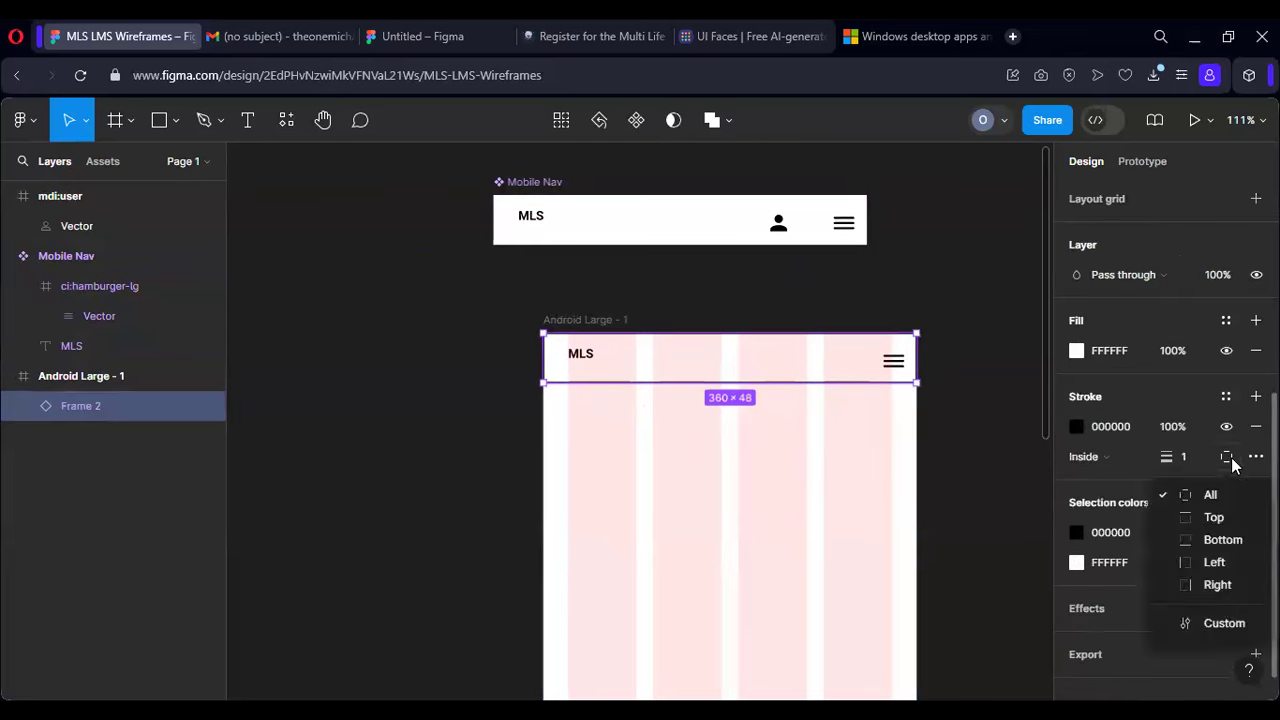
click(1207, 540)
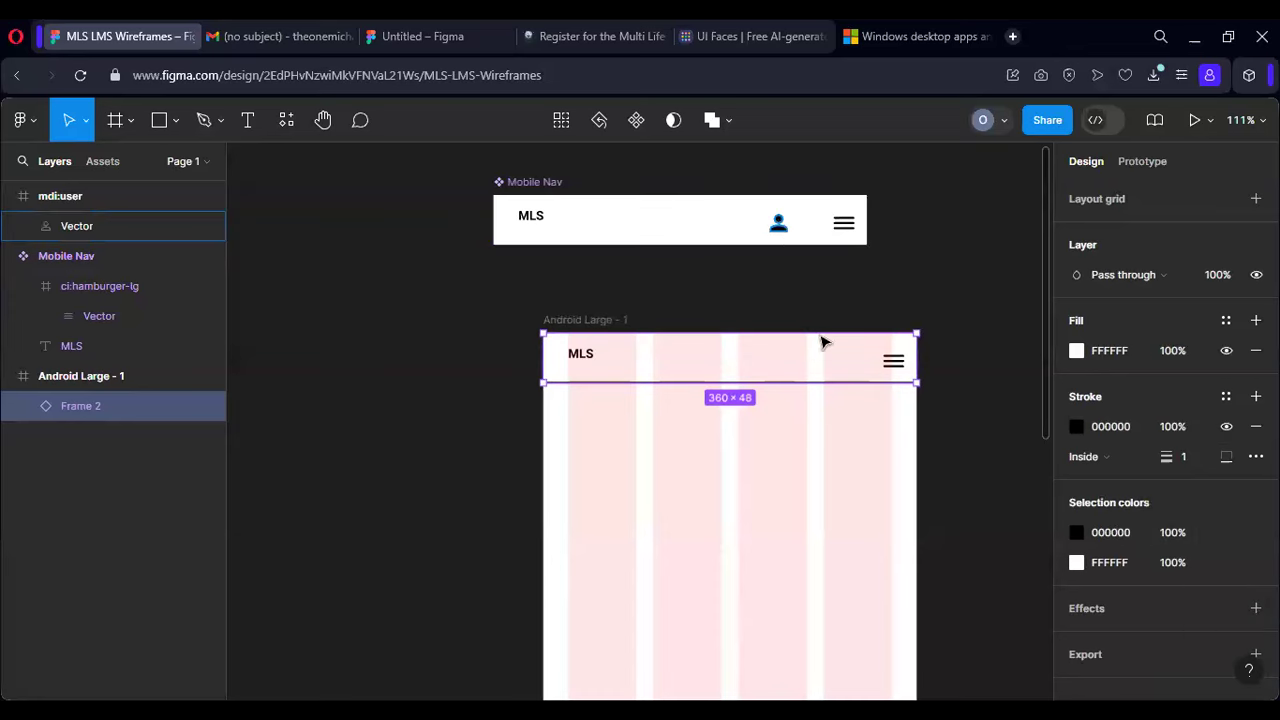
Step: Check the user icon's layer against the layers inside the header instance and the Mobile Nav component
click(779, 230)
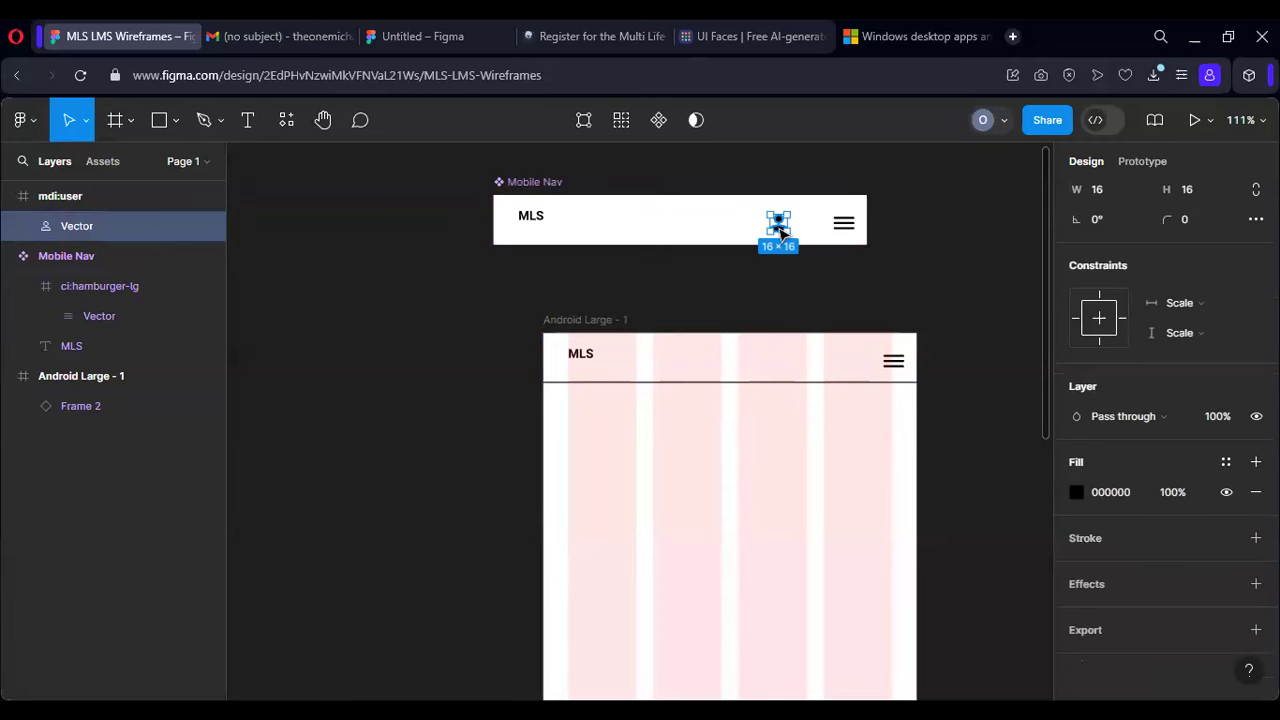
click(23, 407)
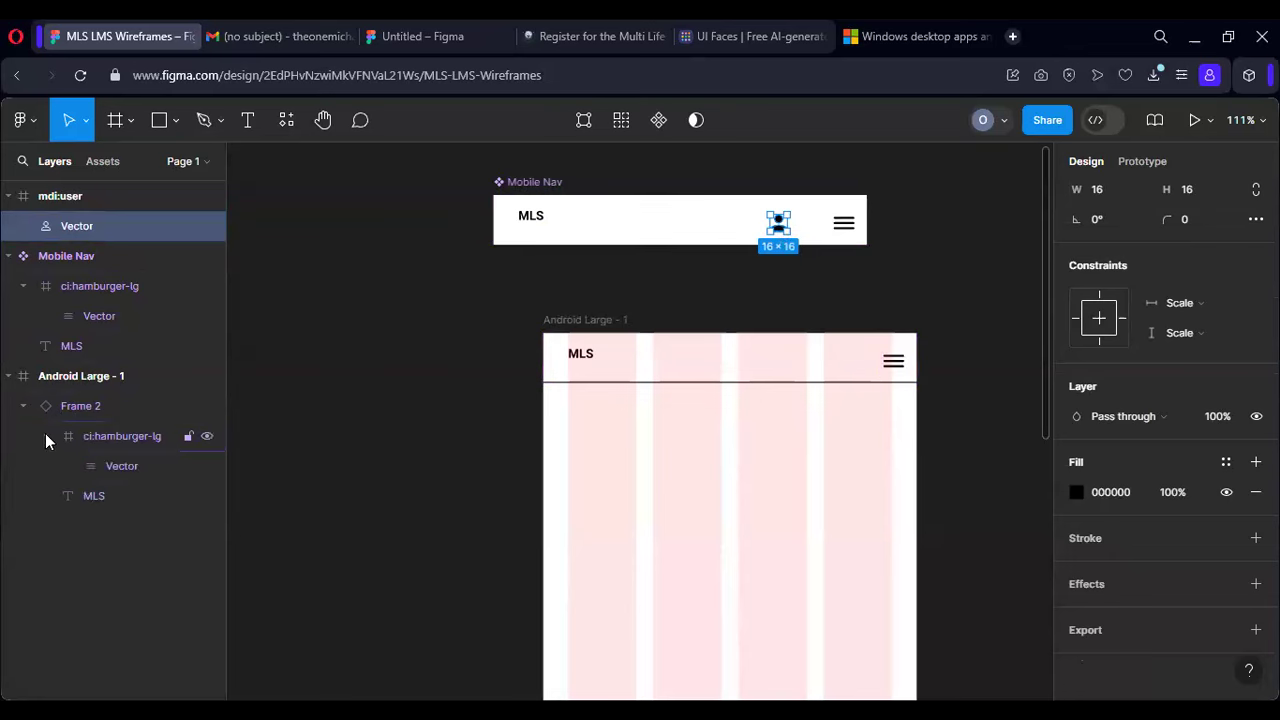
click(45, 436)
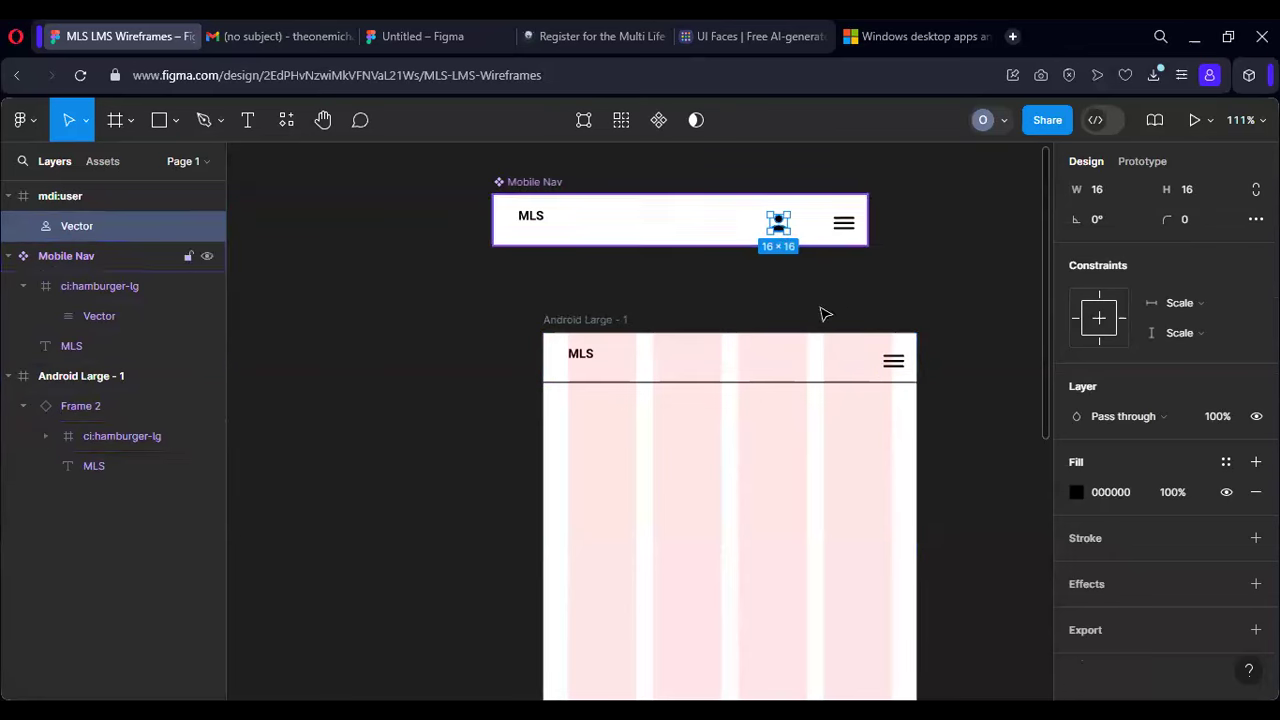
click(548, 184)
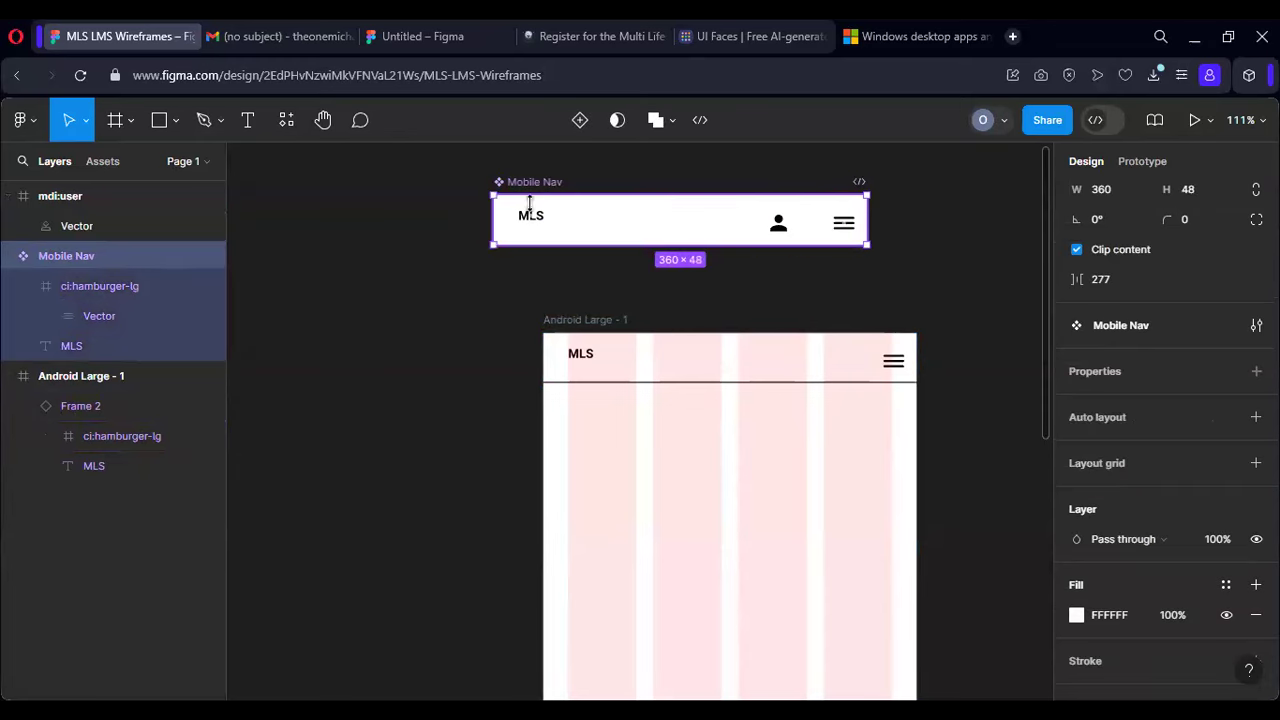
Step: Try deleting the Mobile Nav component with the user icon and moving the header instance above the Android frame, and undo it
drag(459, 165, 983, 276)
key(Delete)
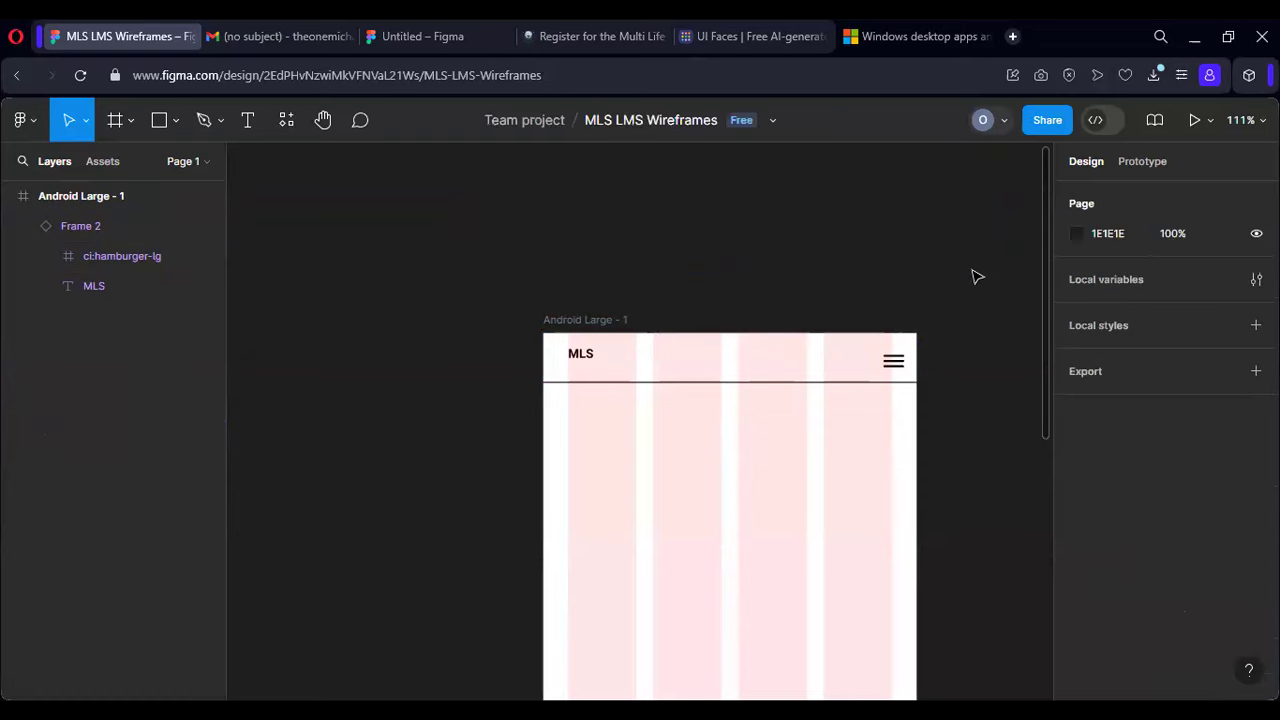
drag(640, 372, 612, 235)
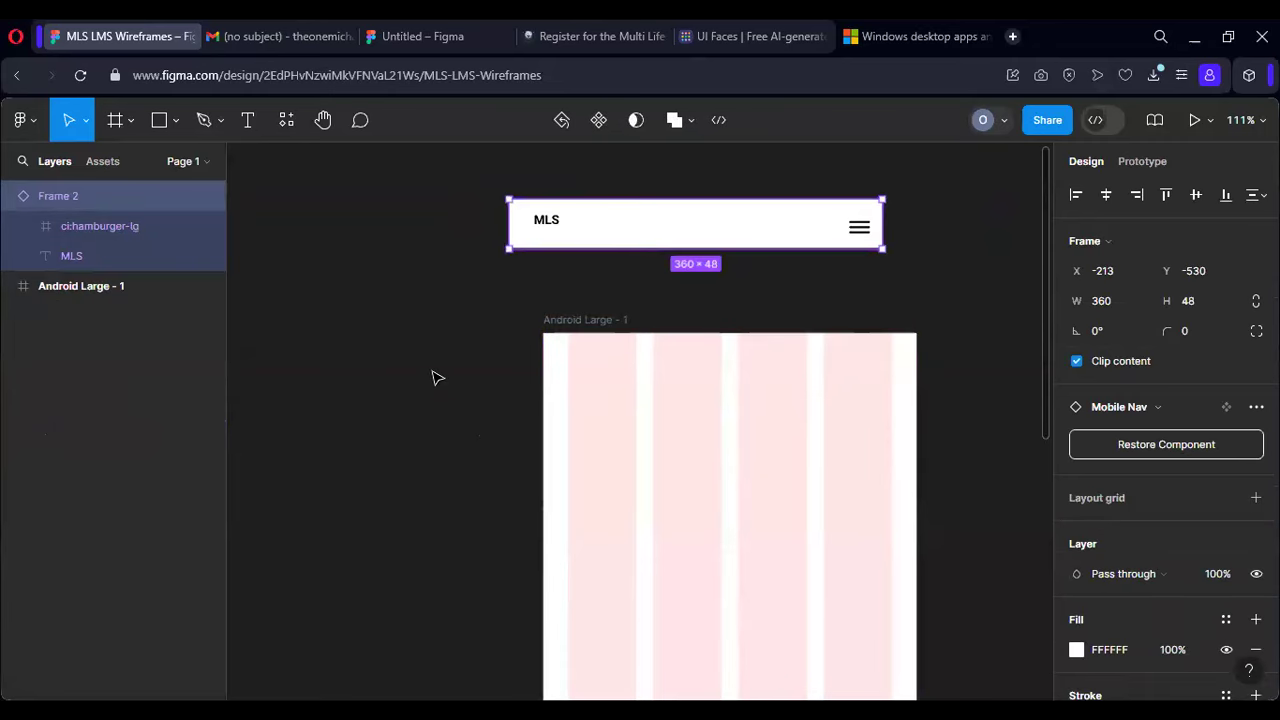
key(ctrl+z)
key(Escape)
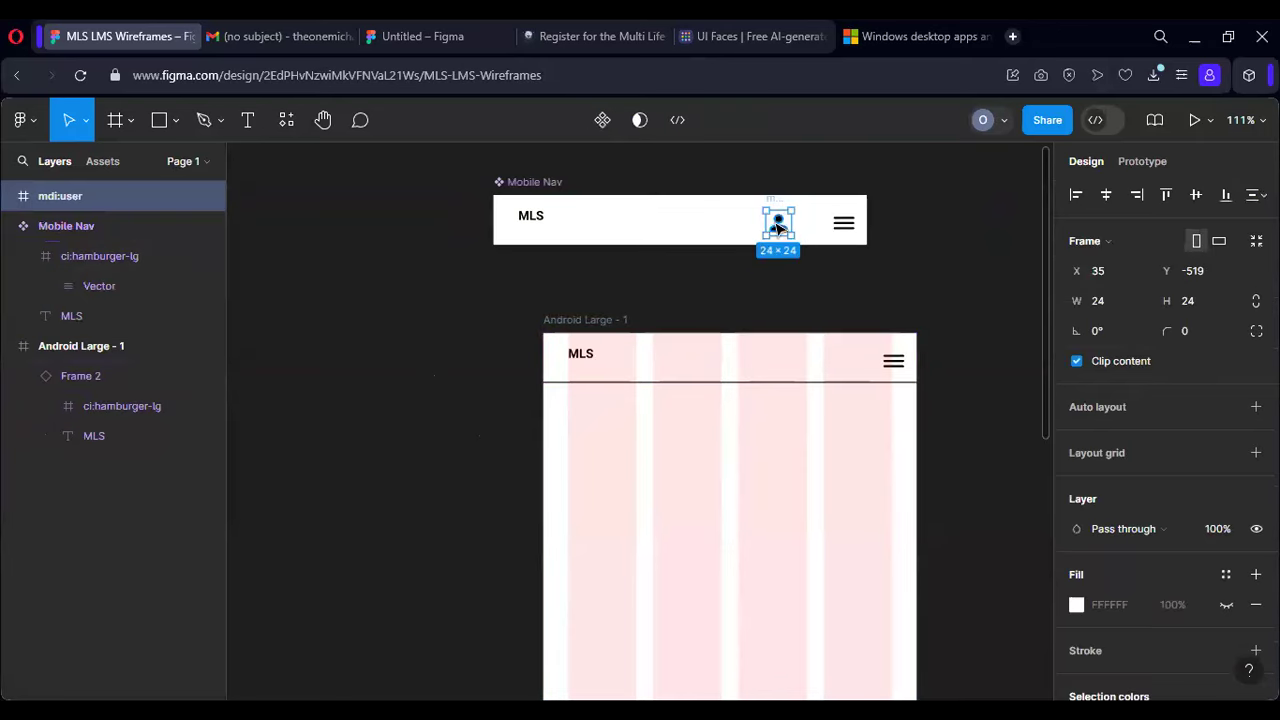
Step: Examine the user icon's layers and the main component and layout options available for the Mobile Nav component
double_click(779, 228)
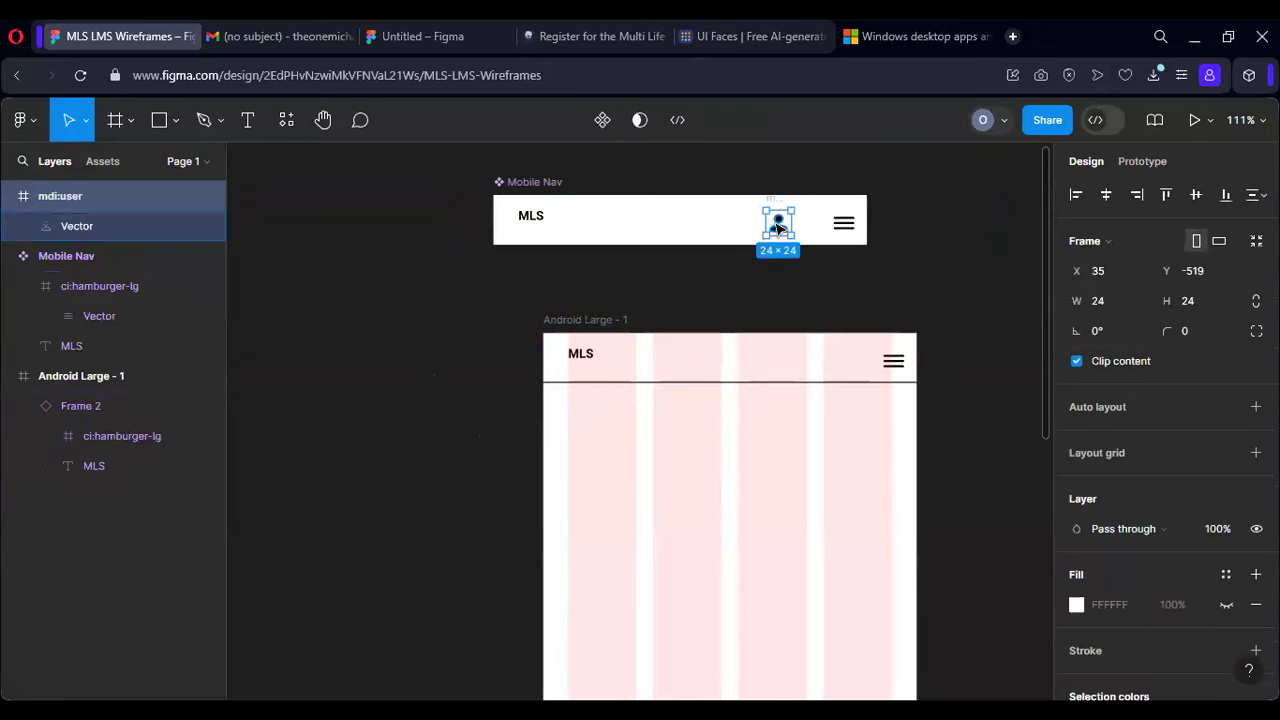
click(105, 196)
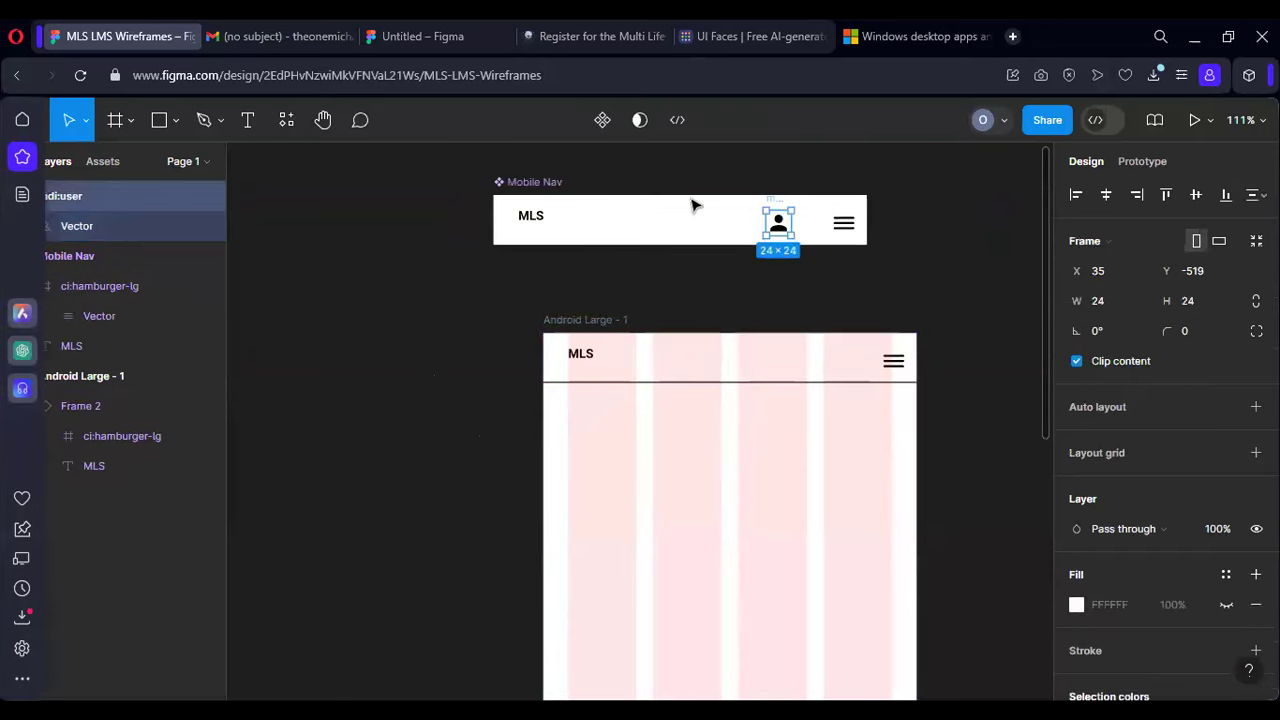
double_click(775, 228)
click(548, 229)
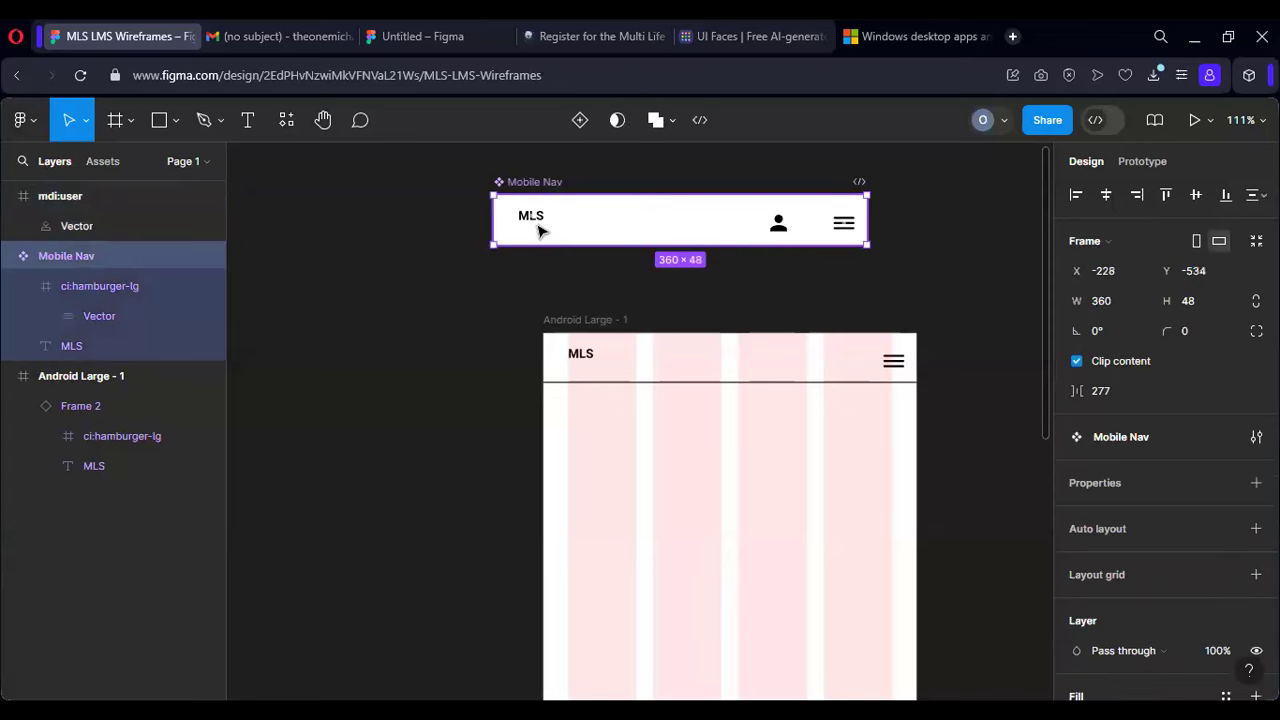
right_click(540, 230)
mouse_move(630, 509)
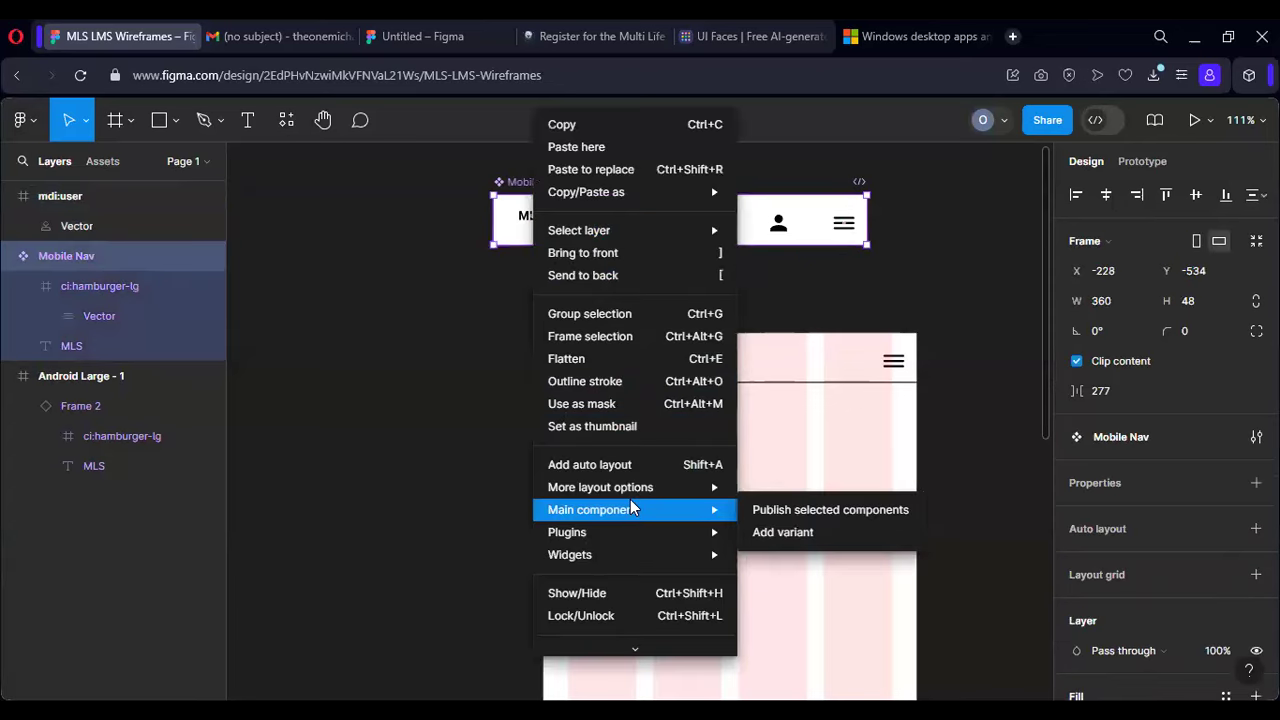
scroll(620, 520, down, 1)
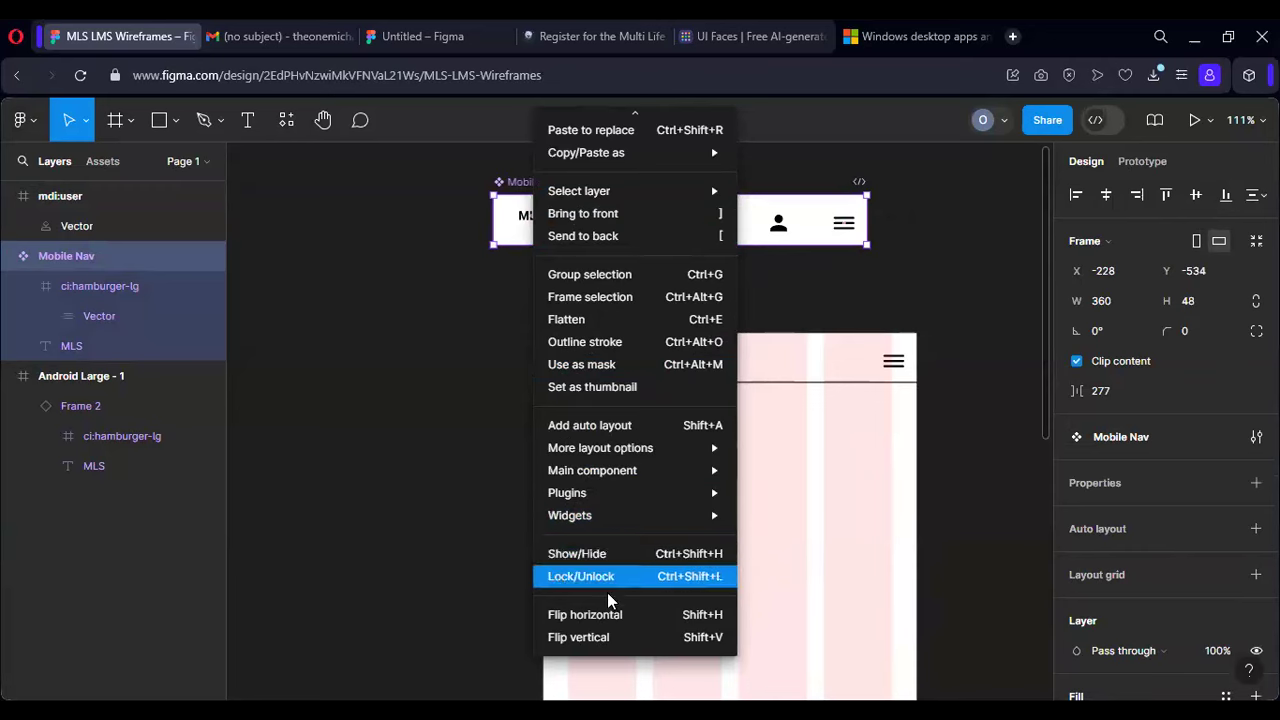
mouse_move(604, 479)
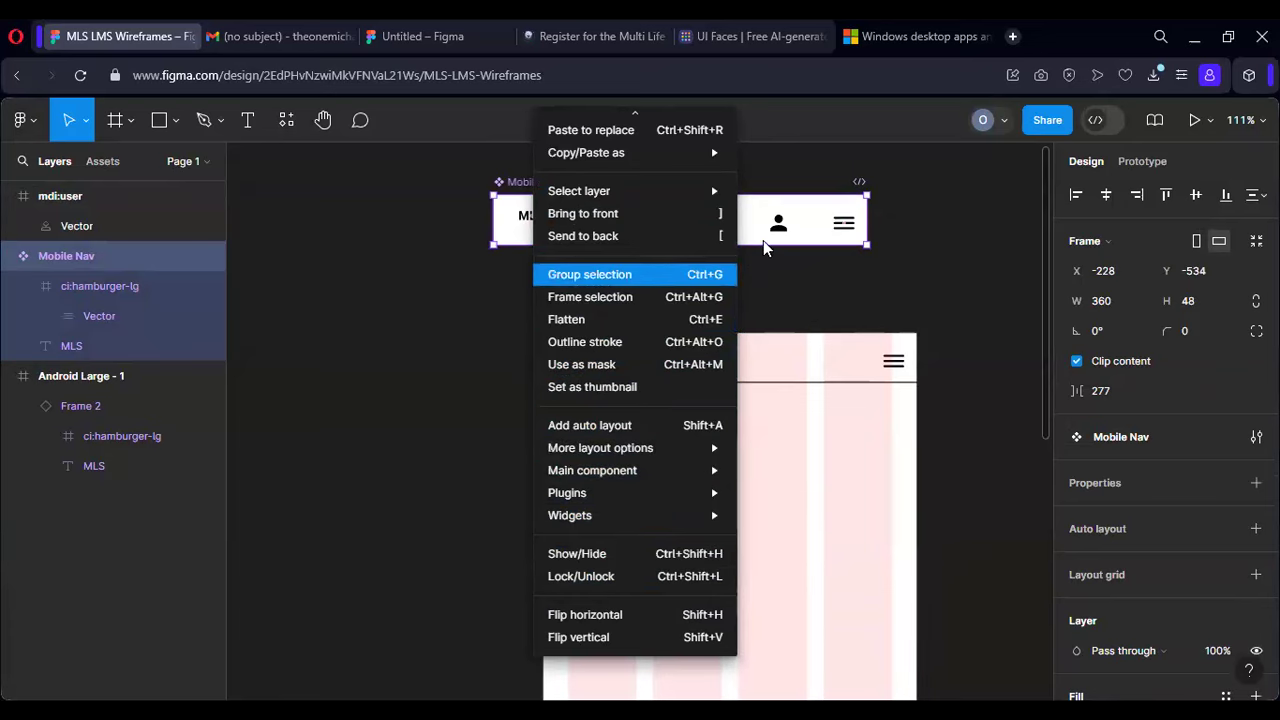
click(822, 226)
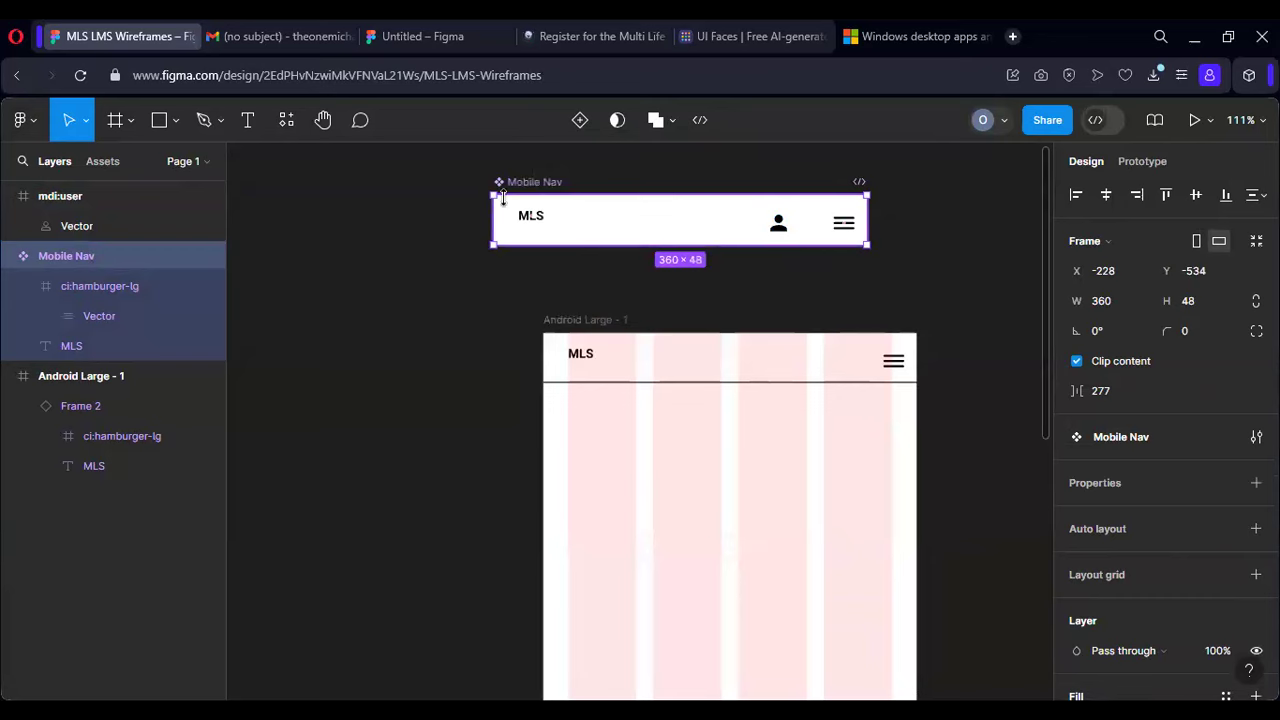
right_click(502, 205)
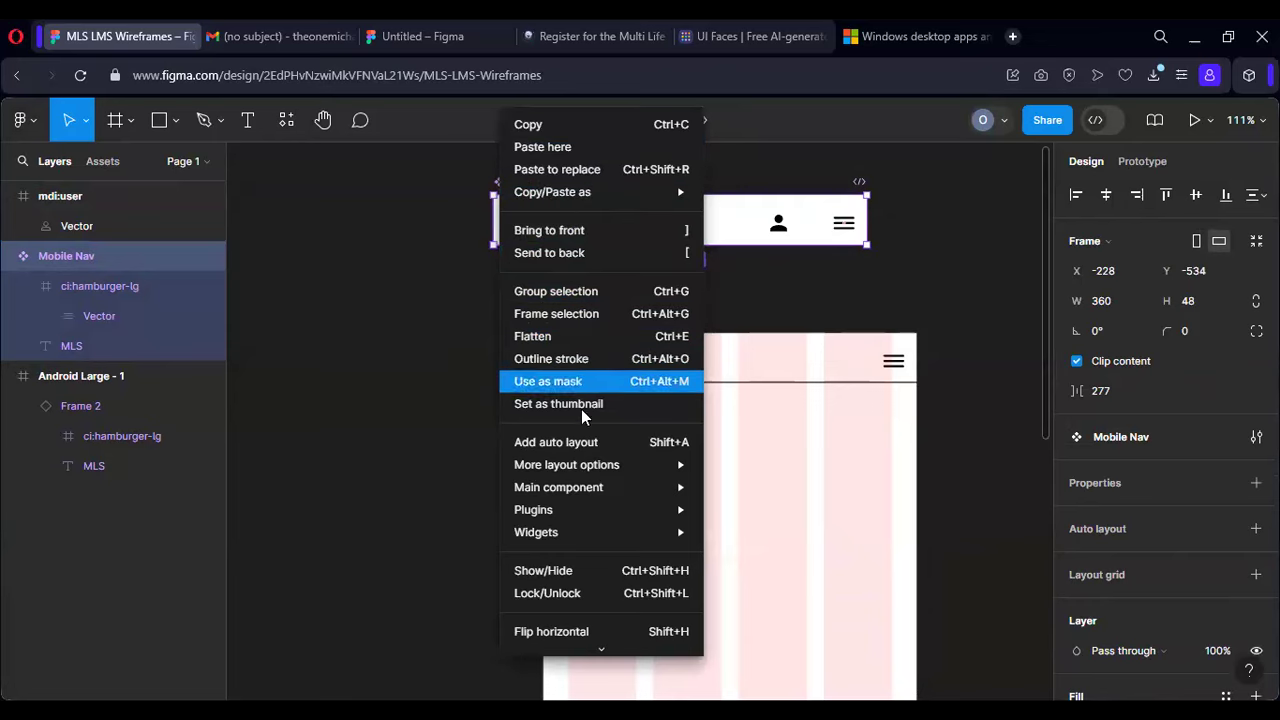
mouse_move(577, 470)
mouse_move(614, 491)
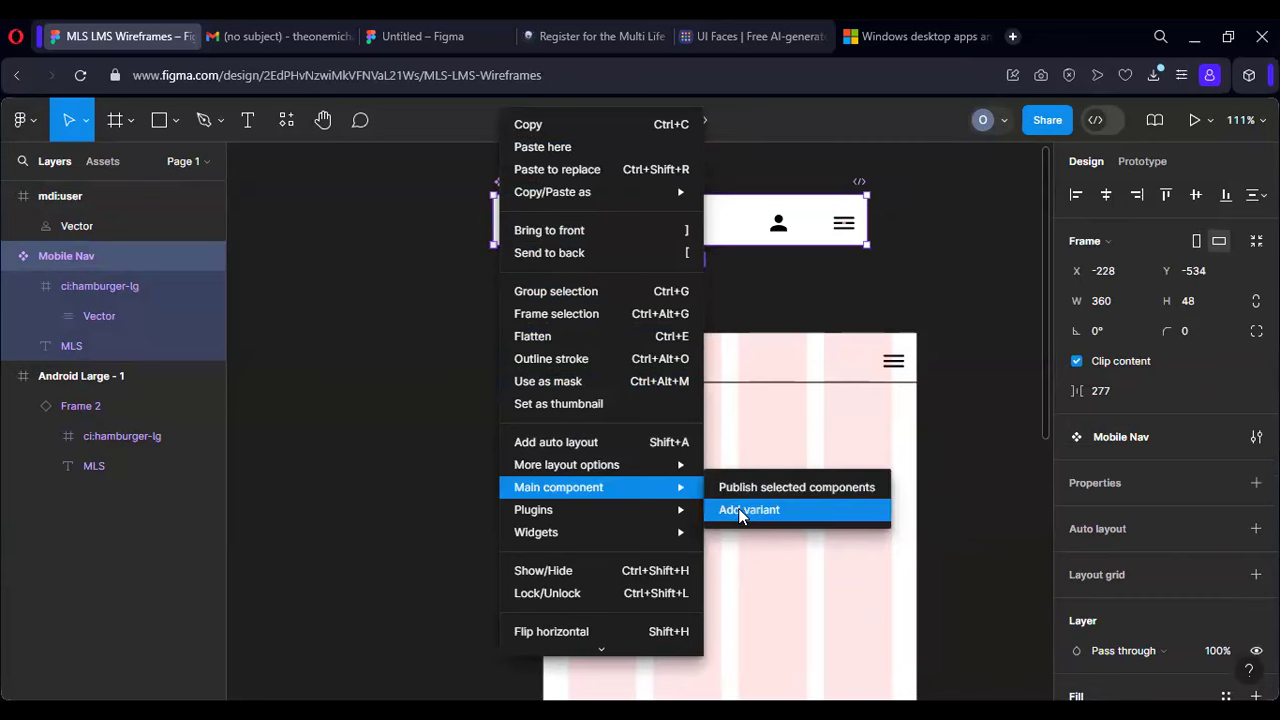
click(772, 235)
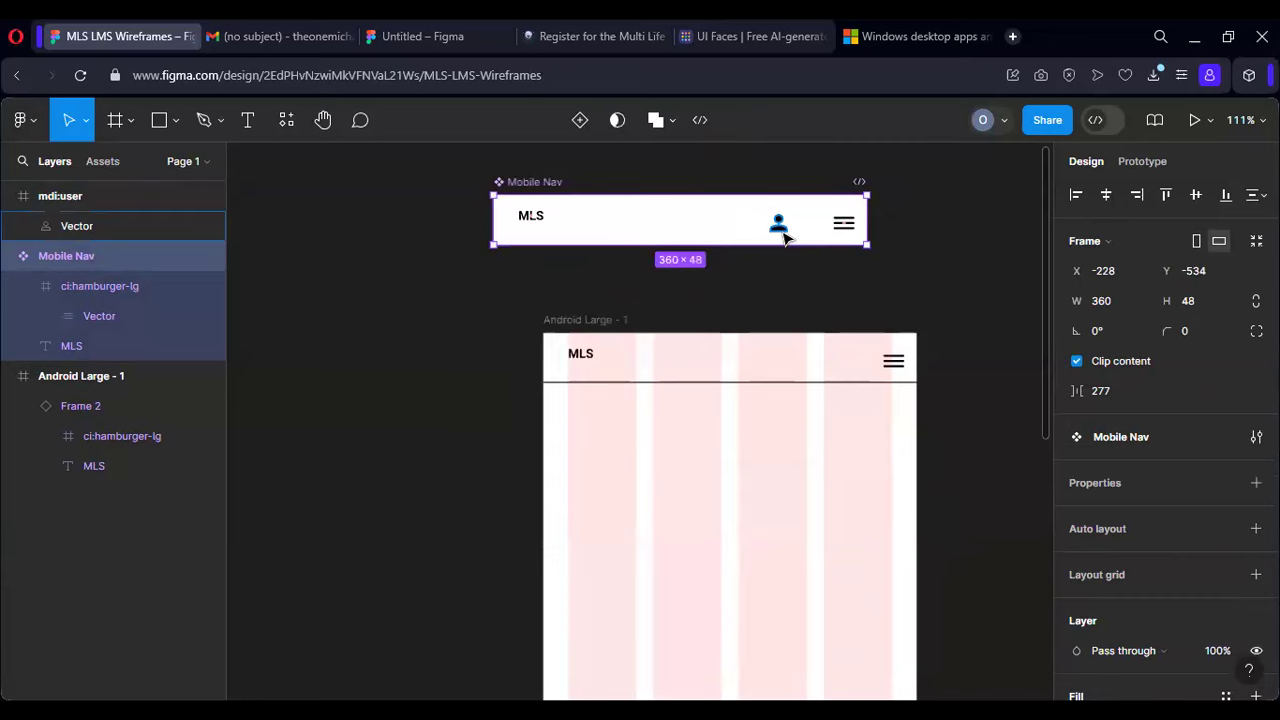
Step: Move the user icon's vector onto the empty canvas and delete the Mobile Nav component, the leftover mdi:user frame and the header instance
click(778, 222)
drag(897, 252, 917, 260)
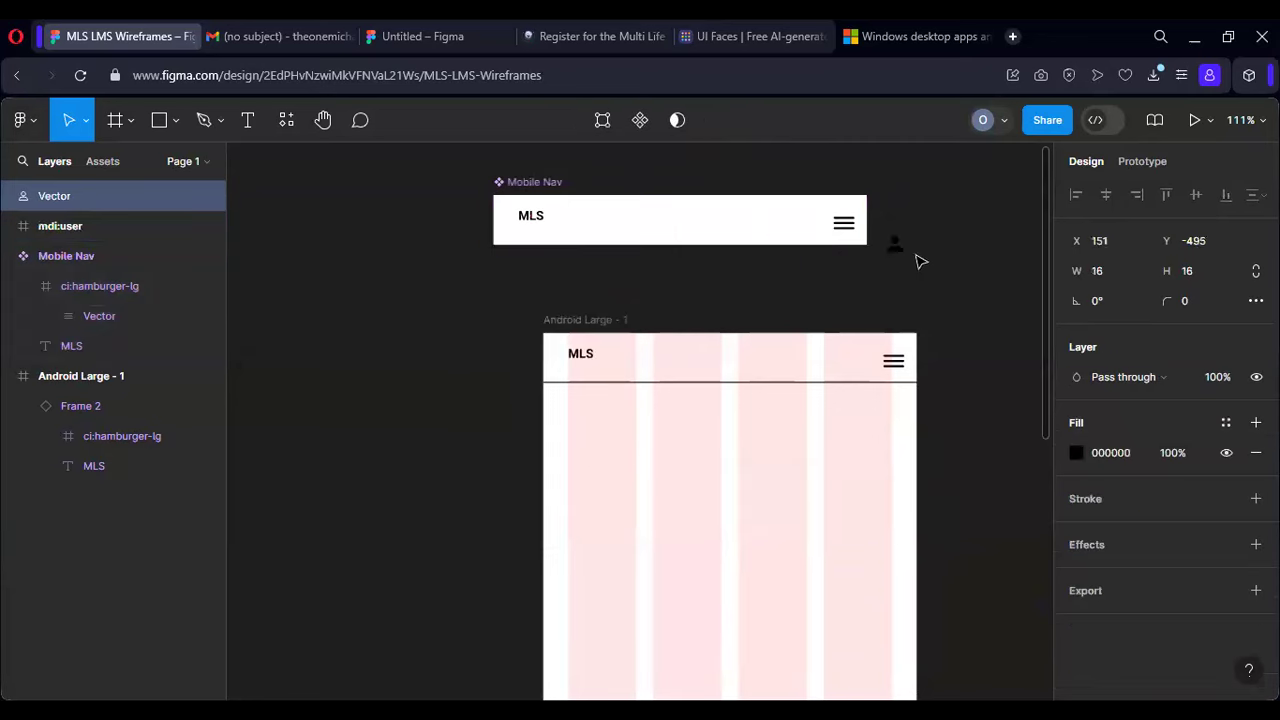
click(477, 191)
drag(548, 236, 814, 254)
key(Delete)
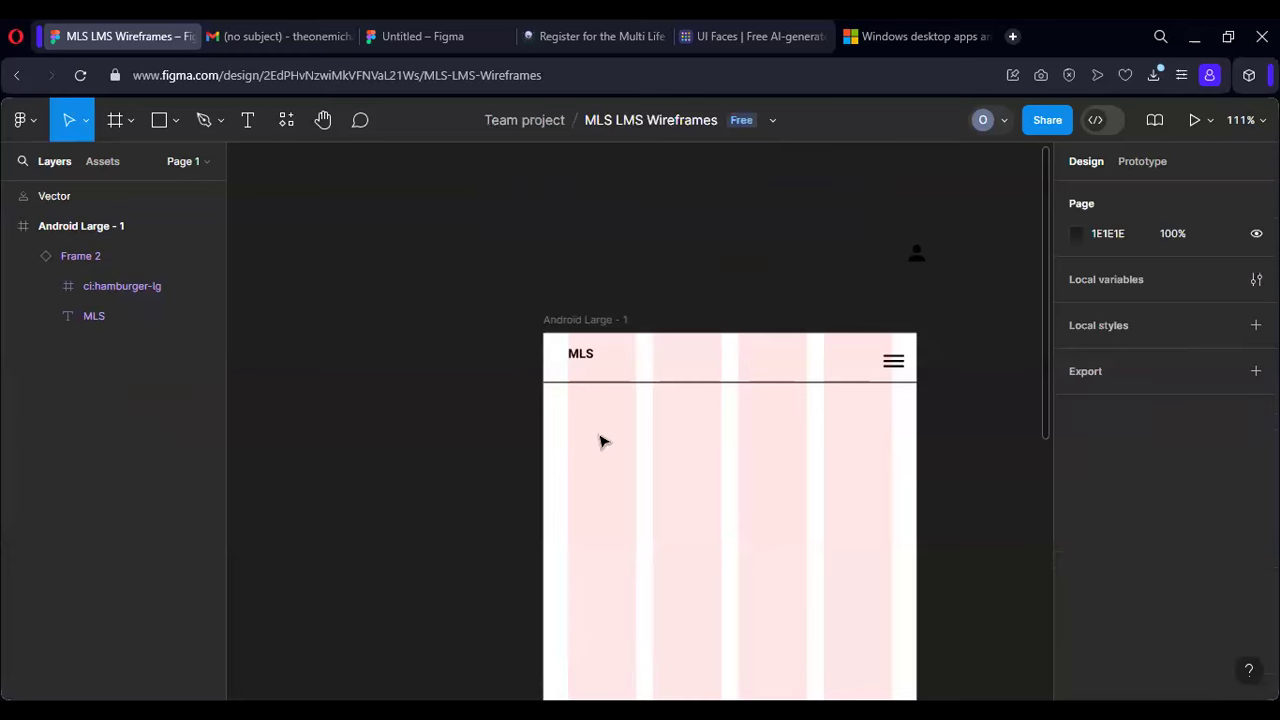
click(655, 373)
key(Delete)
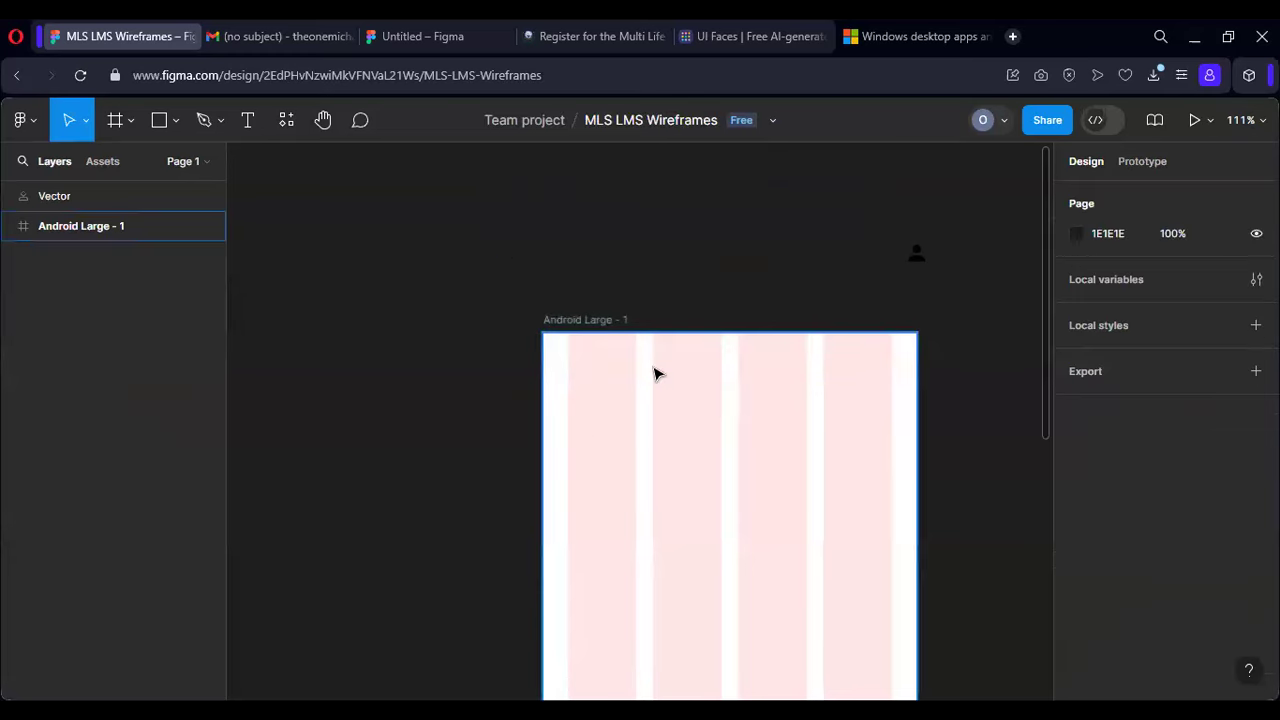
Step: Draw a new header frame above the Android Large - 1 frame and set its size to 360 × 48
key(f)
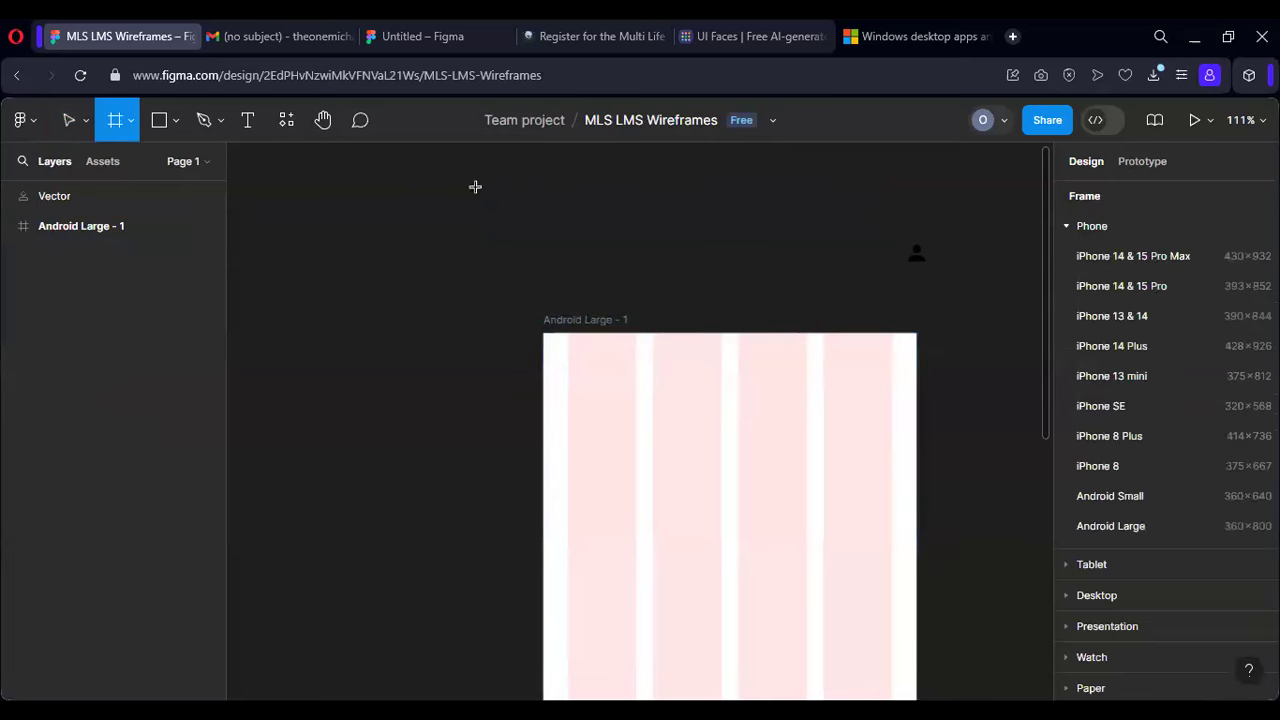
drag(474, 188, 850, 238)
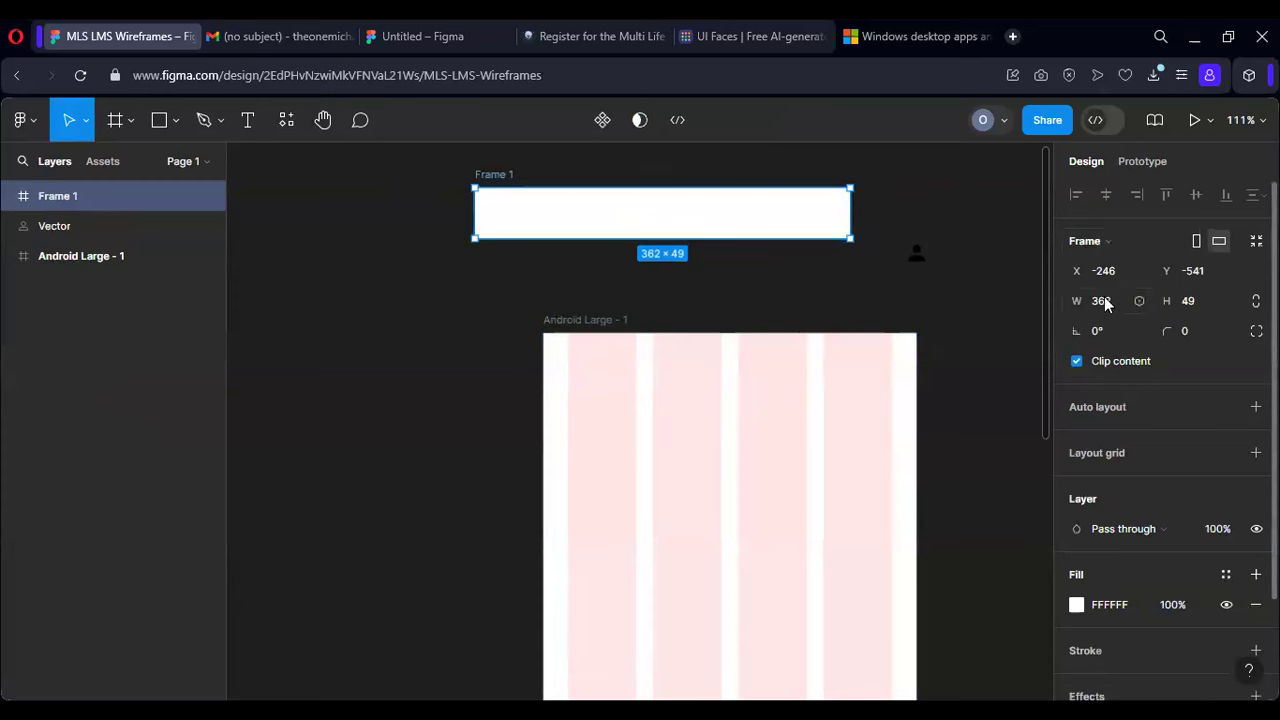
click(1106, 304)
text(360)
key(Return)
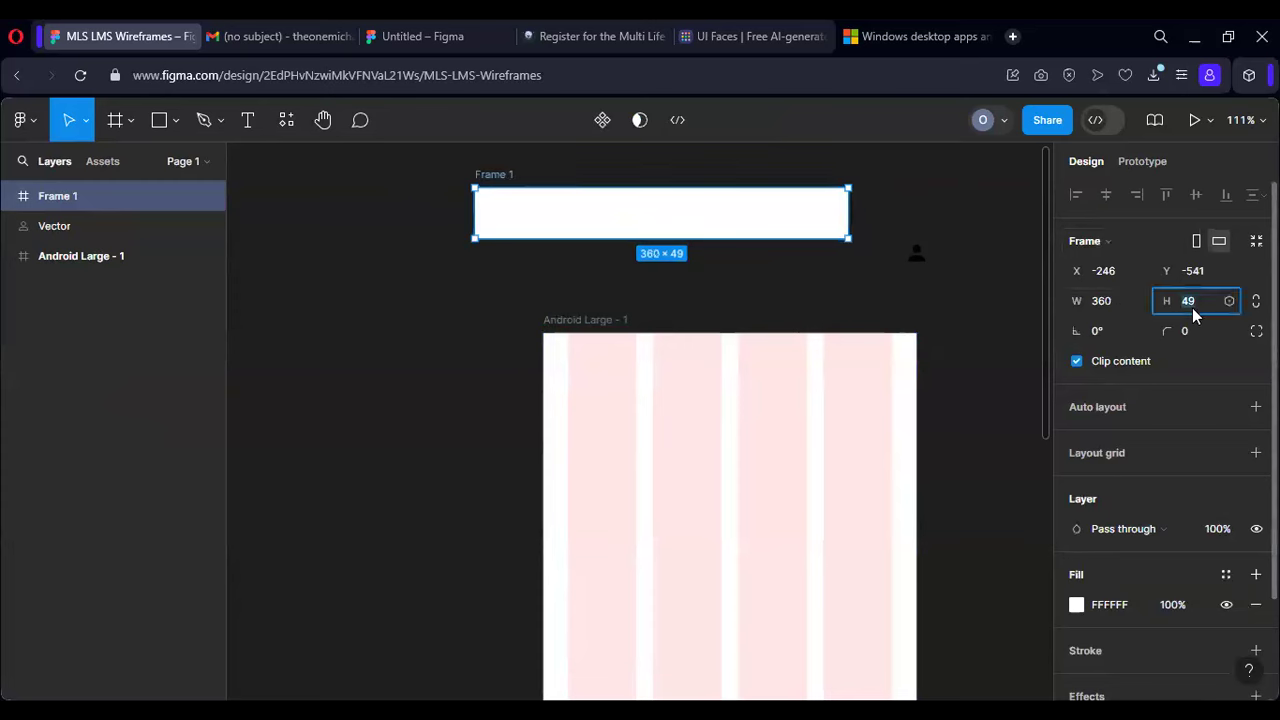
click(1192, 308)
text(48)
key(Return)
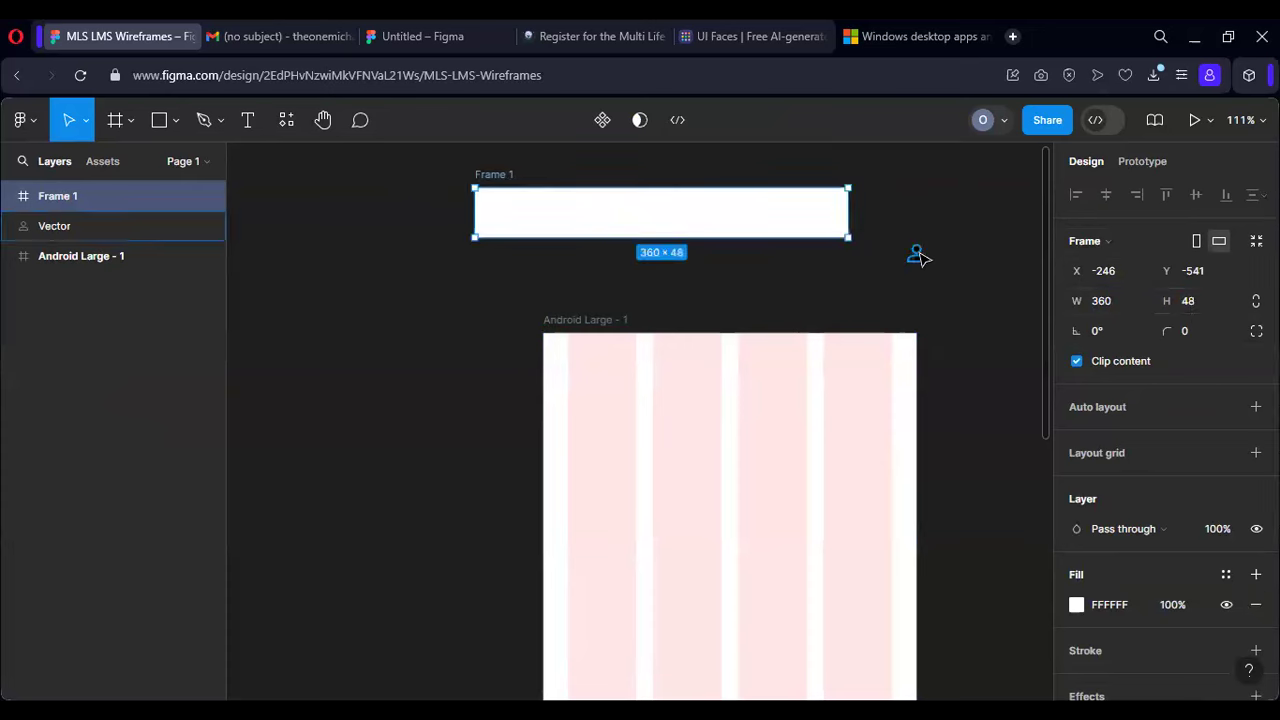
Step: Place the user icon vector inside the new header frame at X 283, Y 16
click(920, 257)
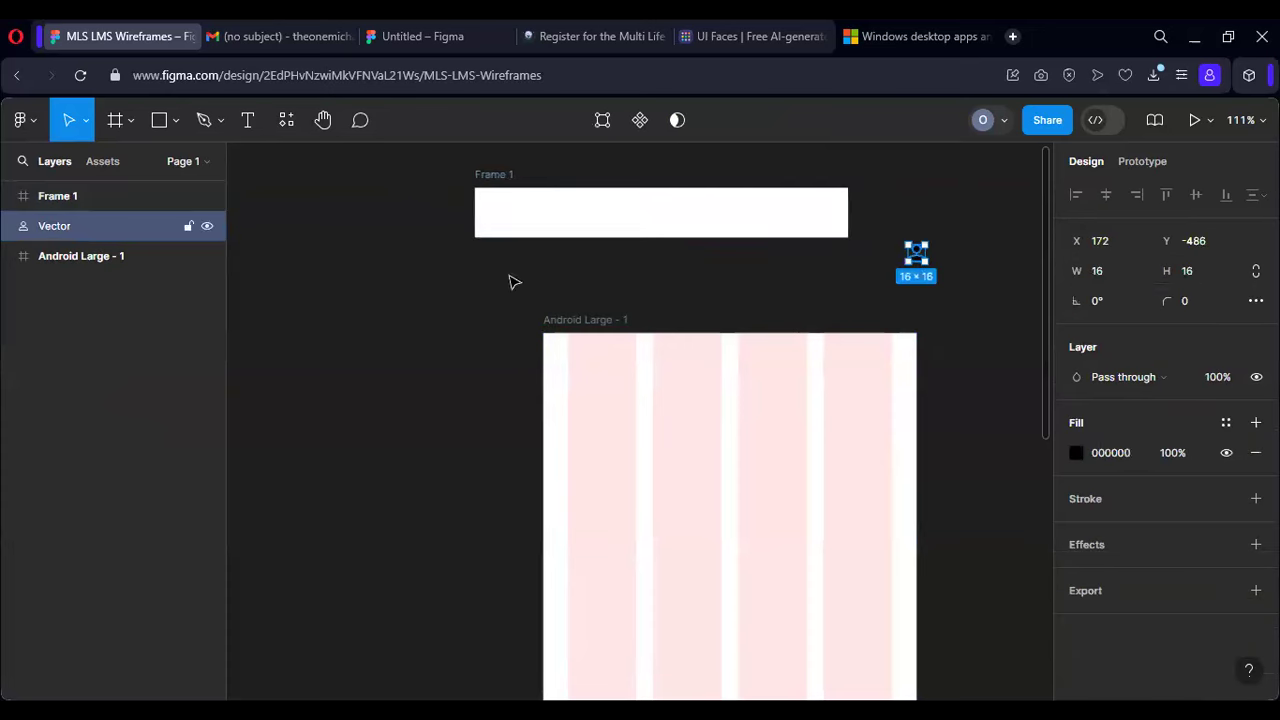
drag(928, 258, 783, 230)
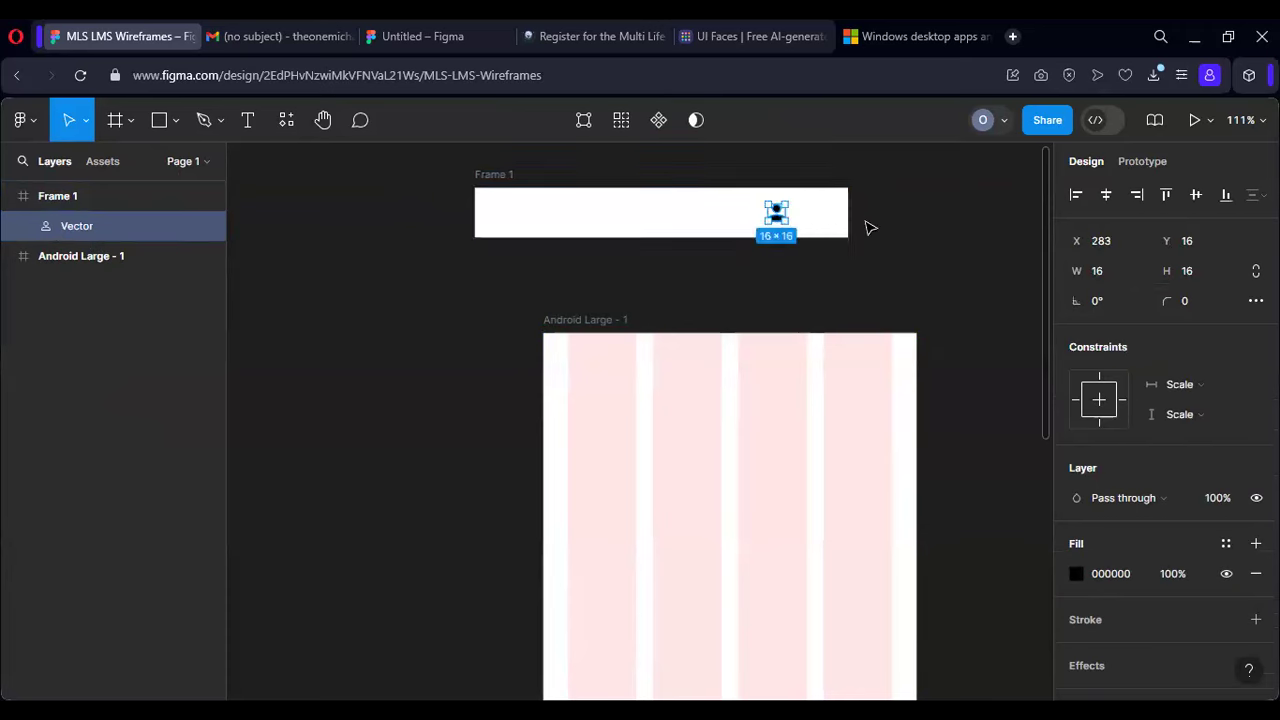
click(864, 228)
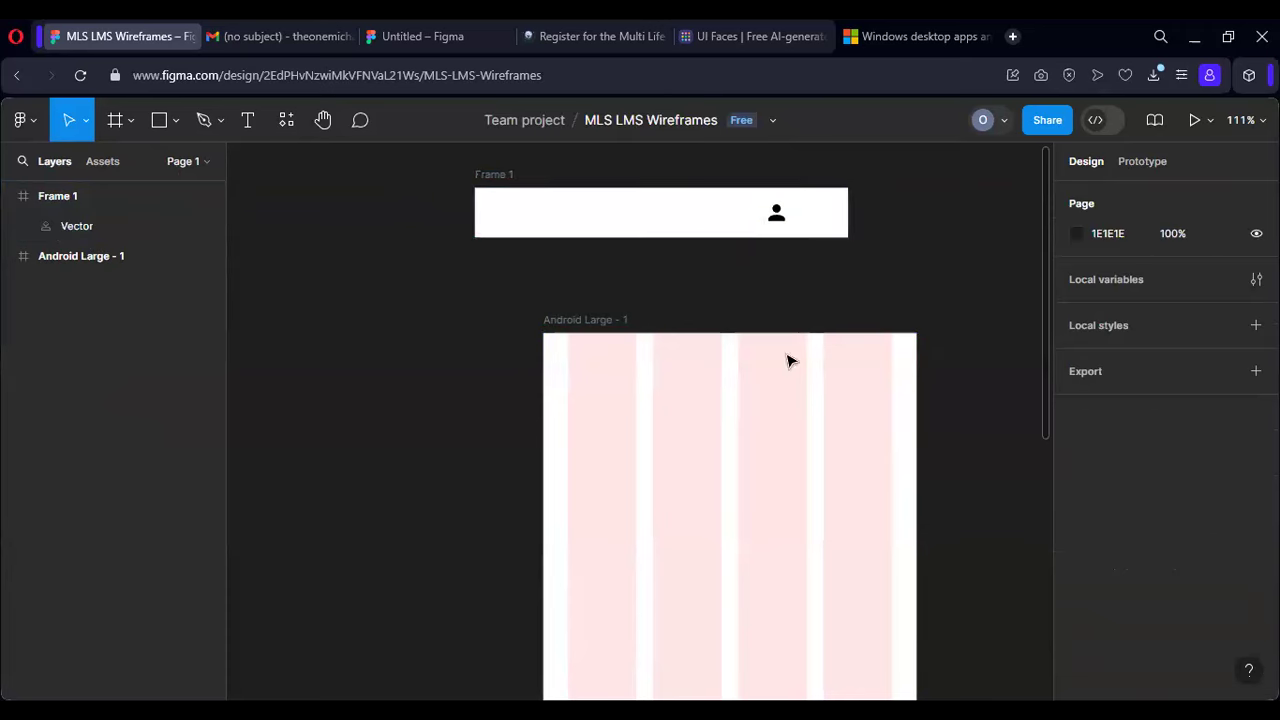
Step: Run the Iconify plugin in the wireframes file
click(36, 121)
mouse_move(125, 435)
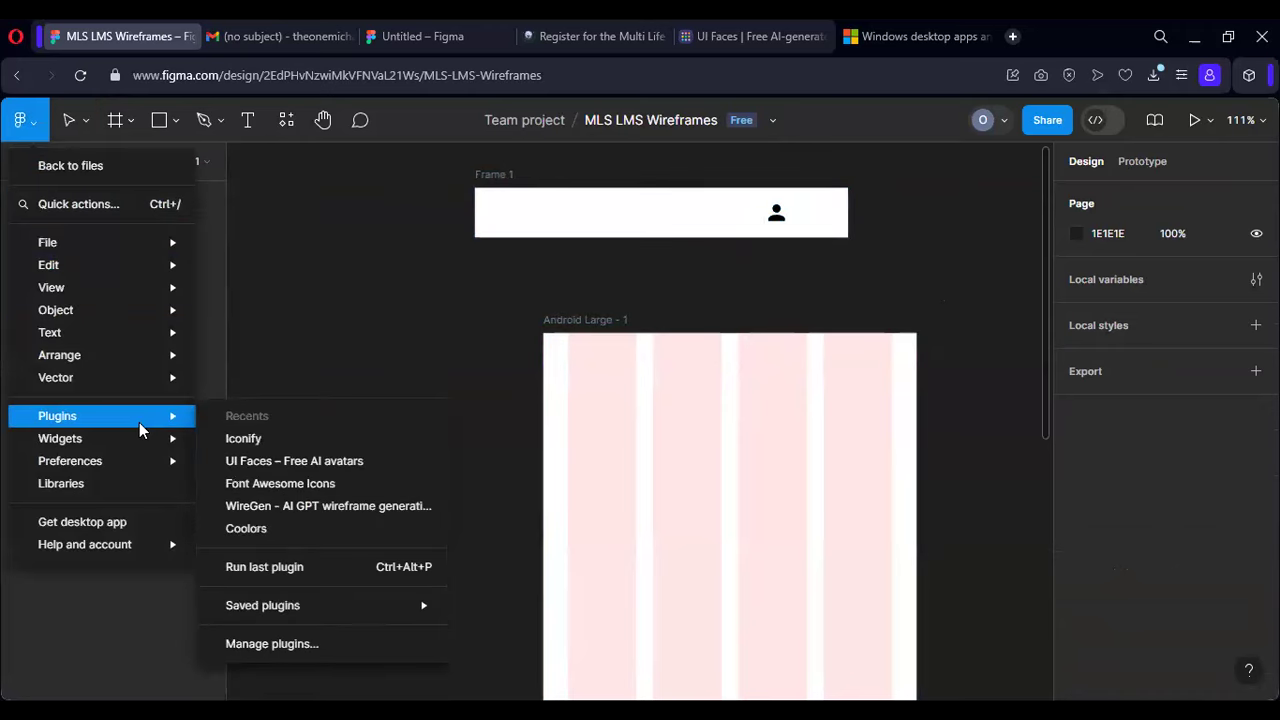
click(243, 439)
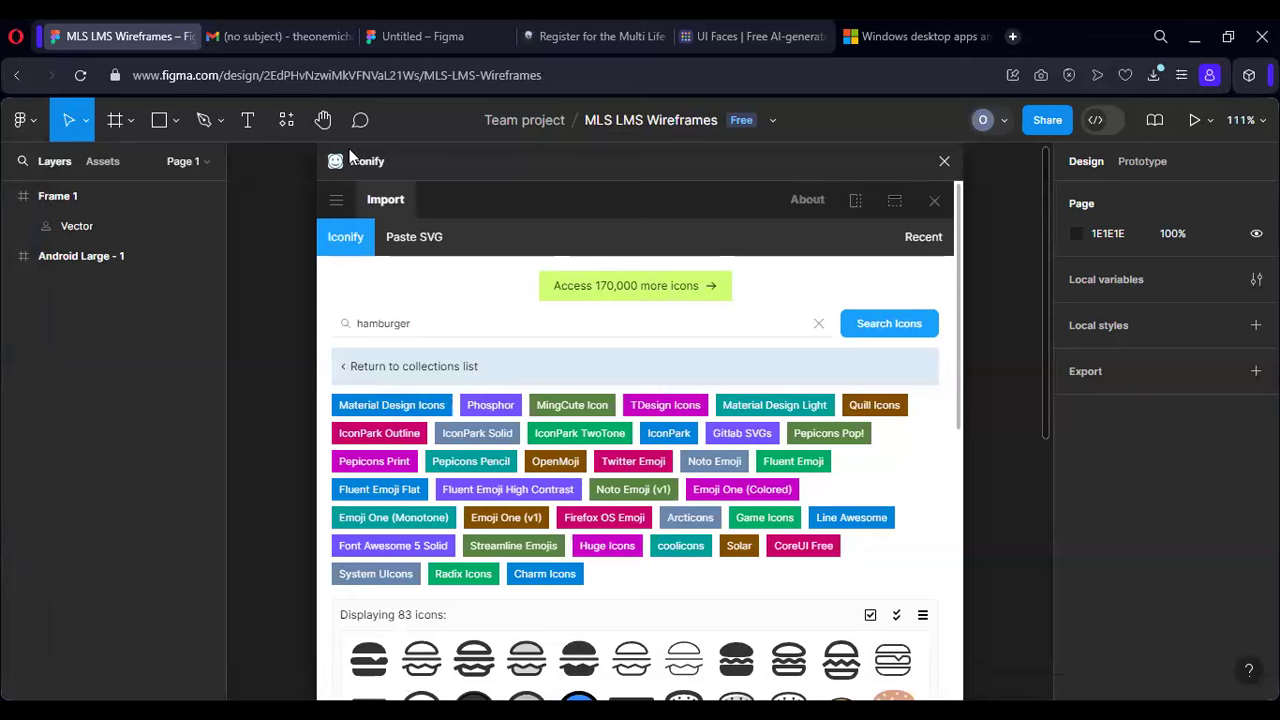
Step: Search the web for "iconify" in a new browser tab and open the plugin's Figma Community page
key(ctrl+t)
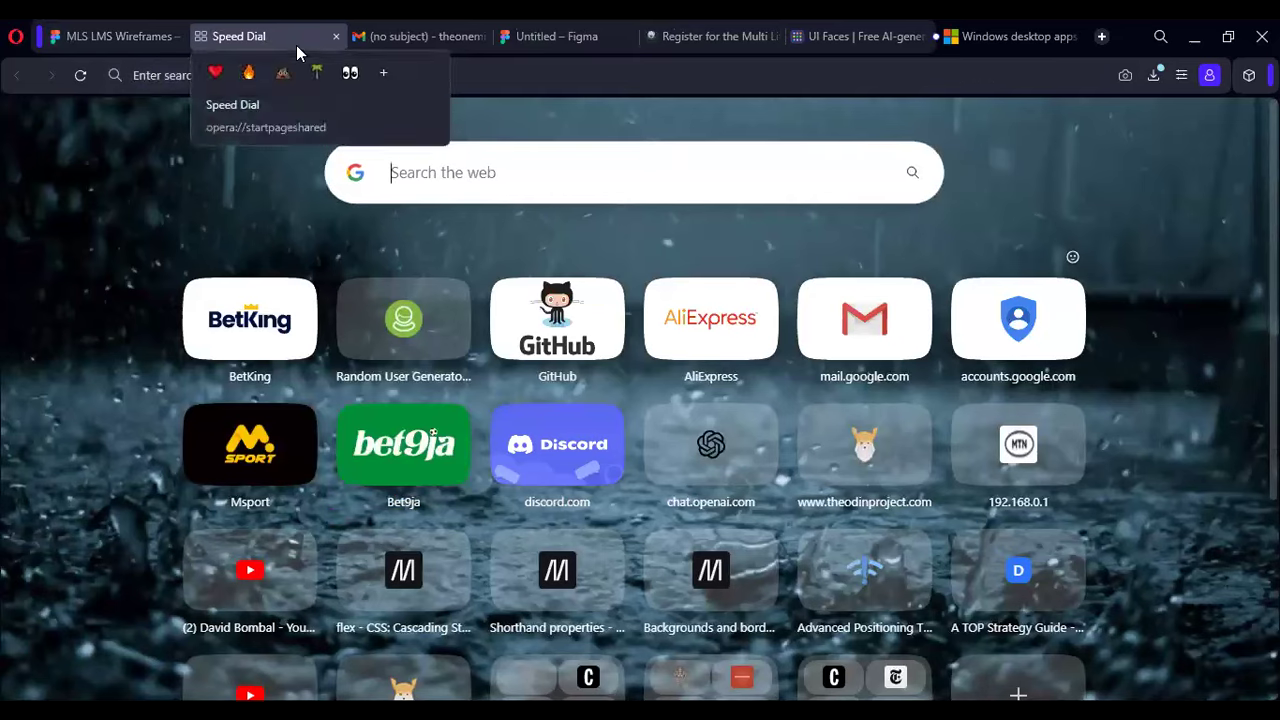
click(463, 77)
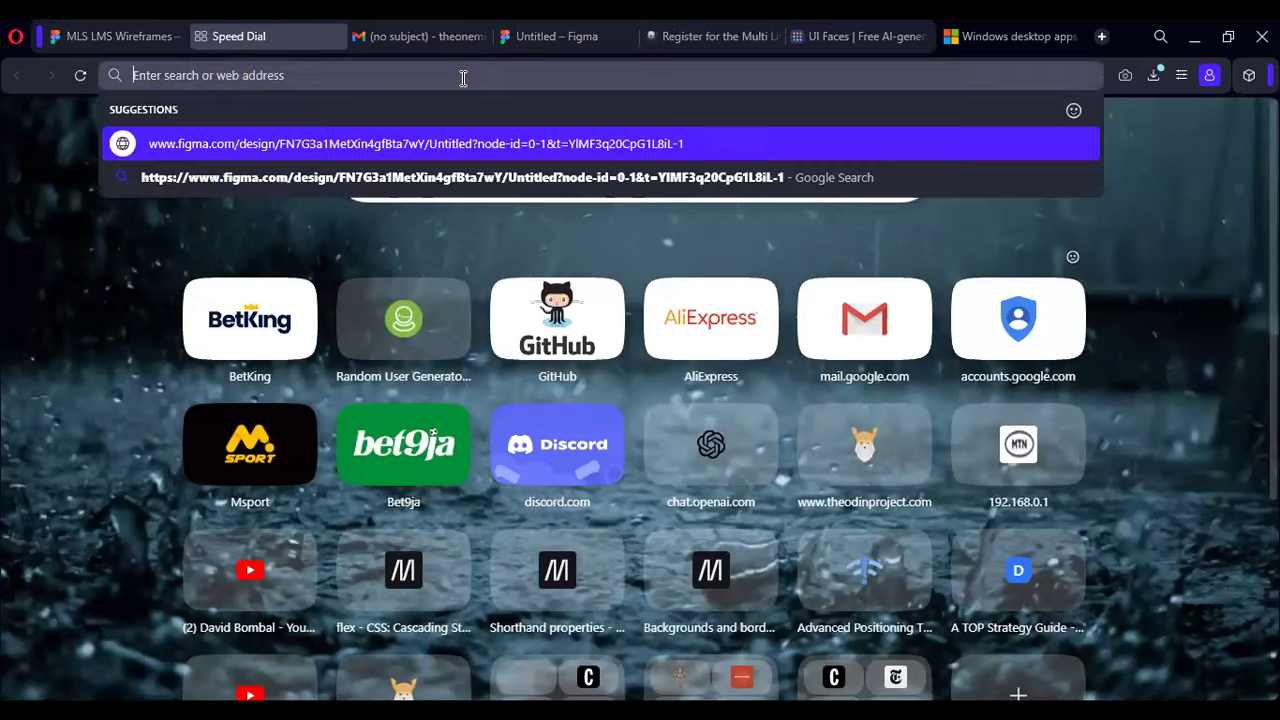
text(ico)
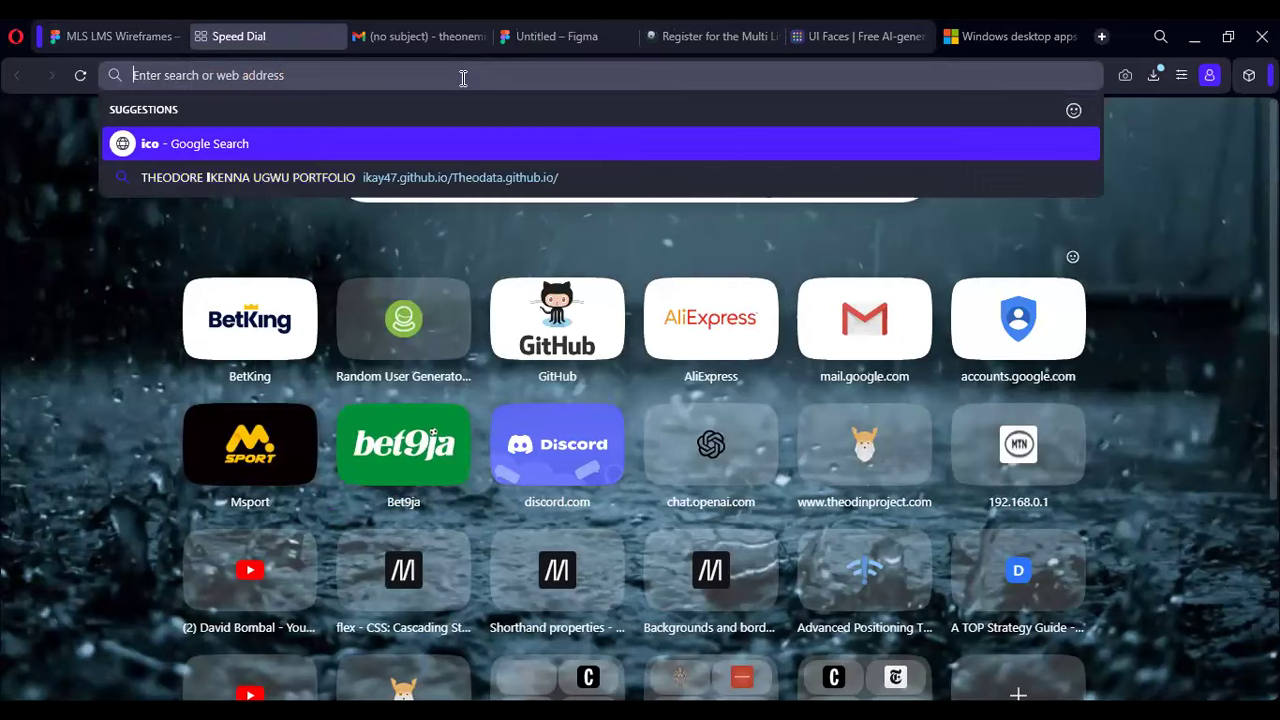
text(nify)
key(Return)
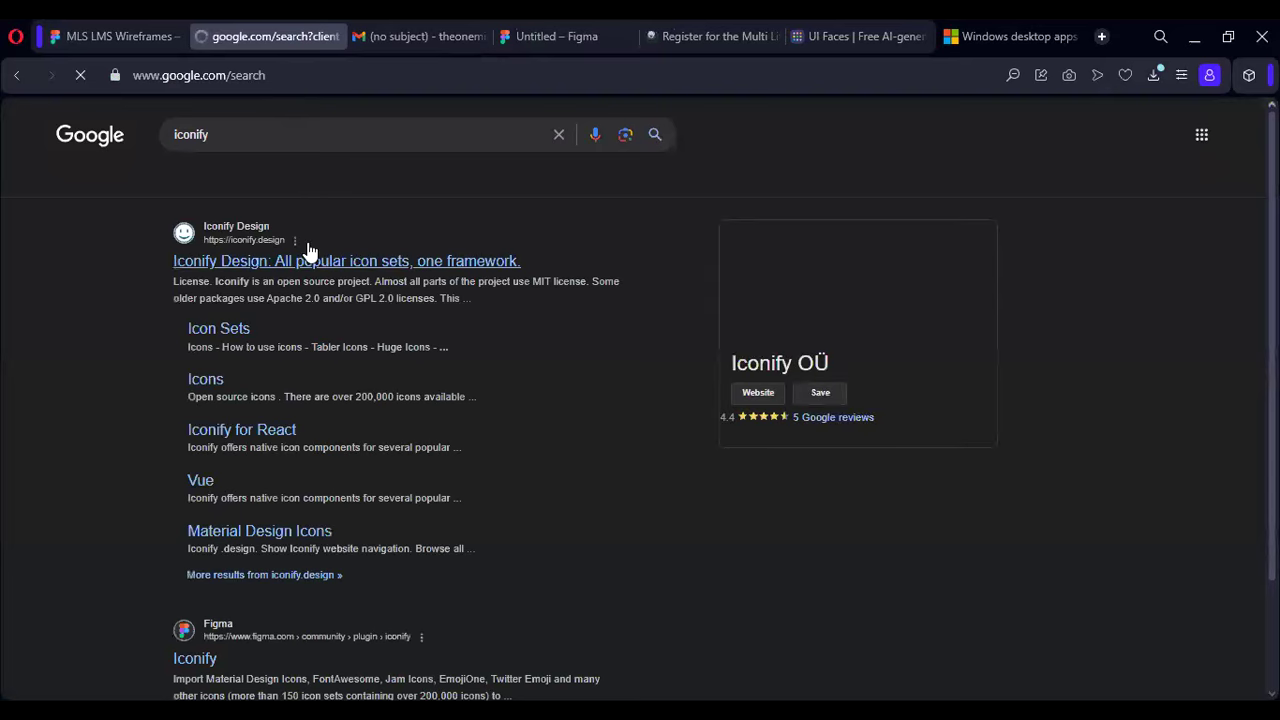
scroll(202, 525, down, 1)
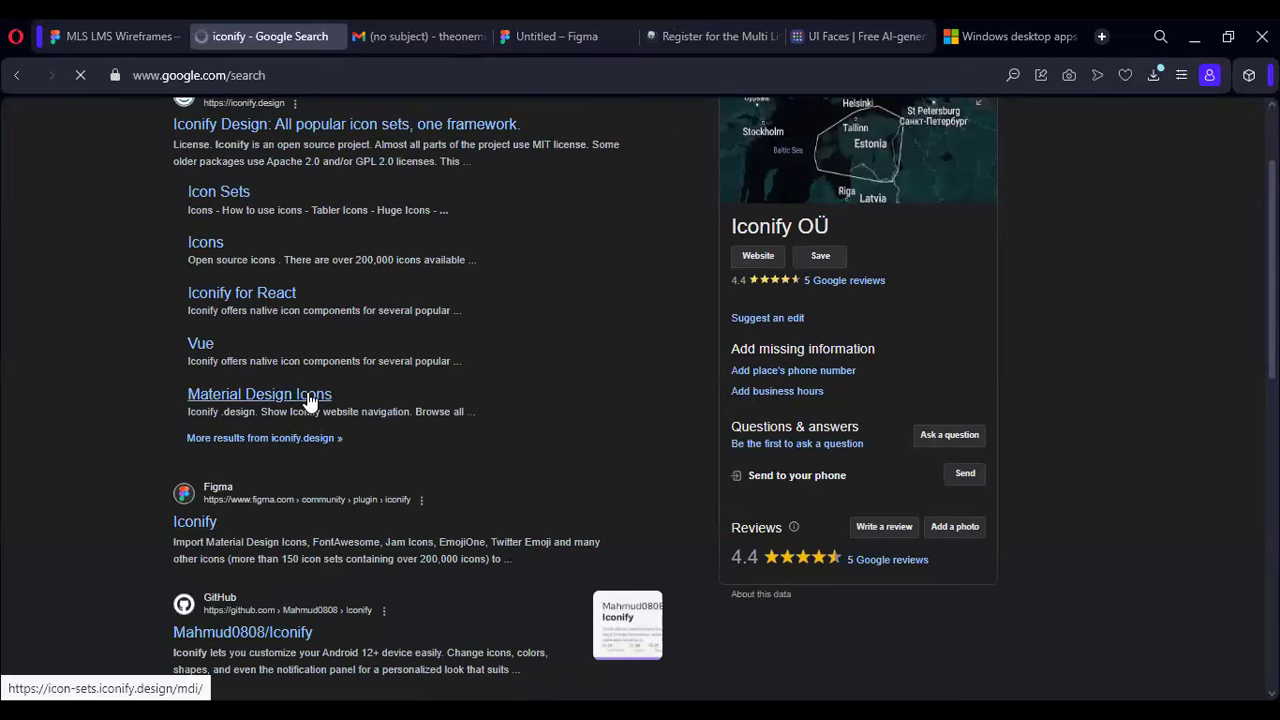
scroll(407, 470, up, 2)
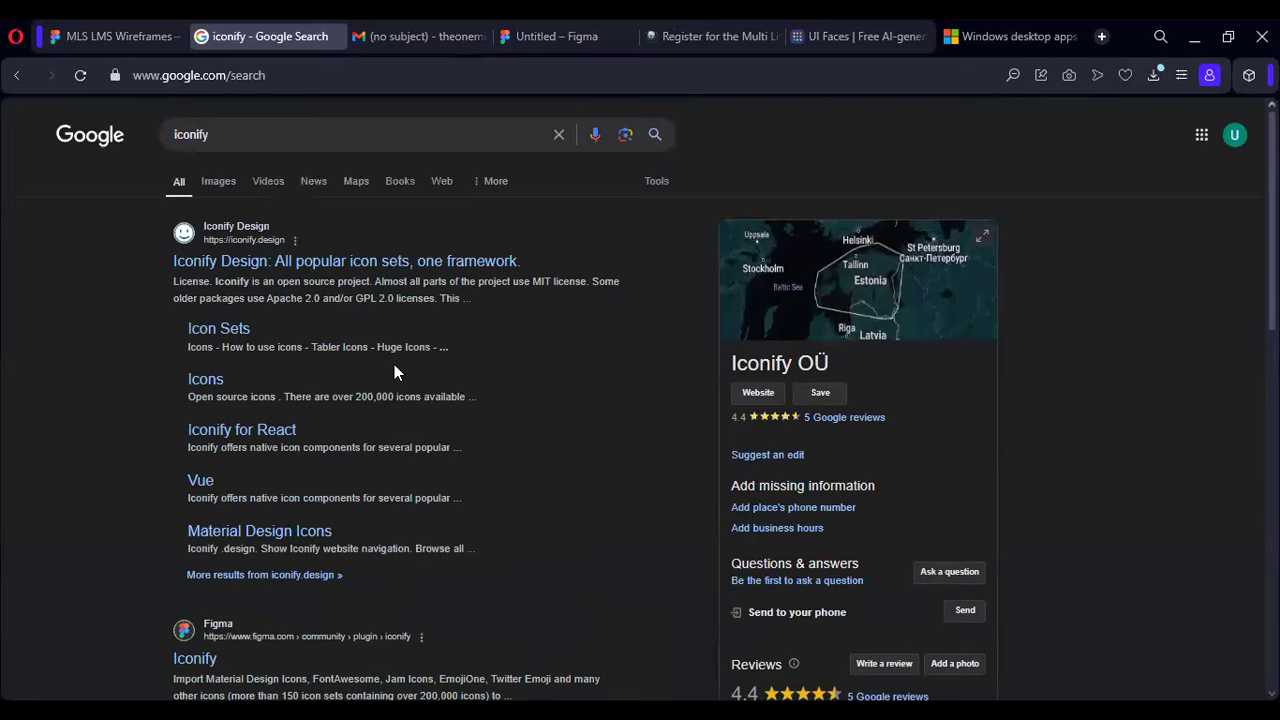
scroll(334, 240, down, 4)
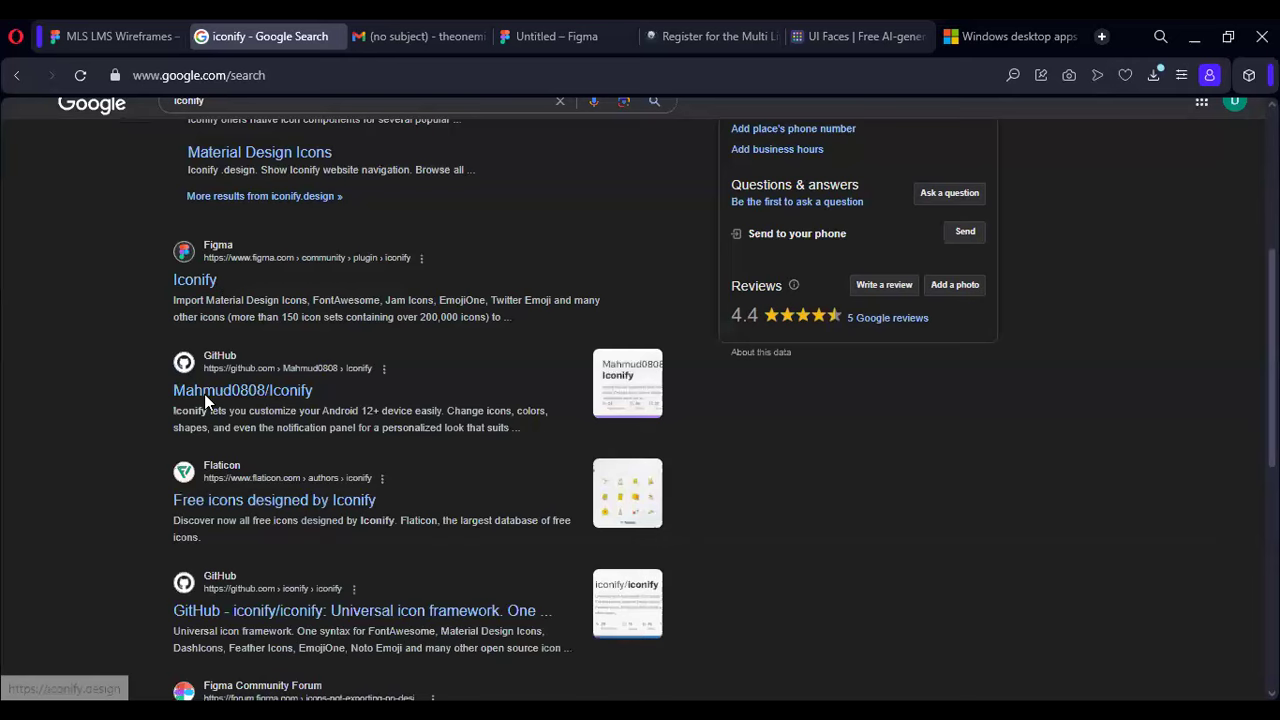
click(204, 280)
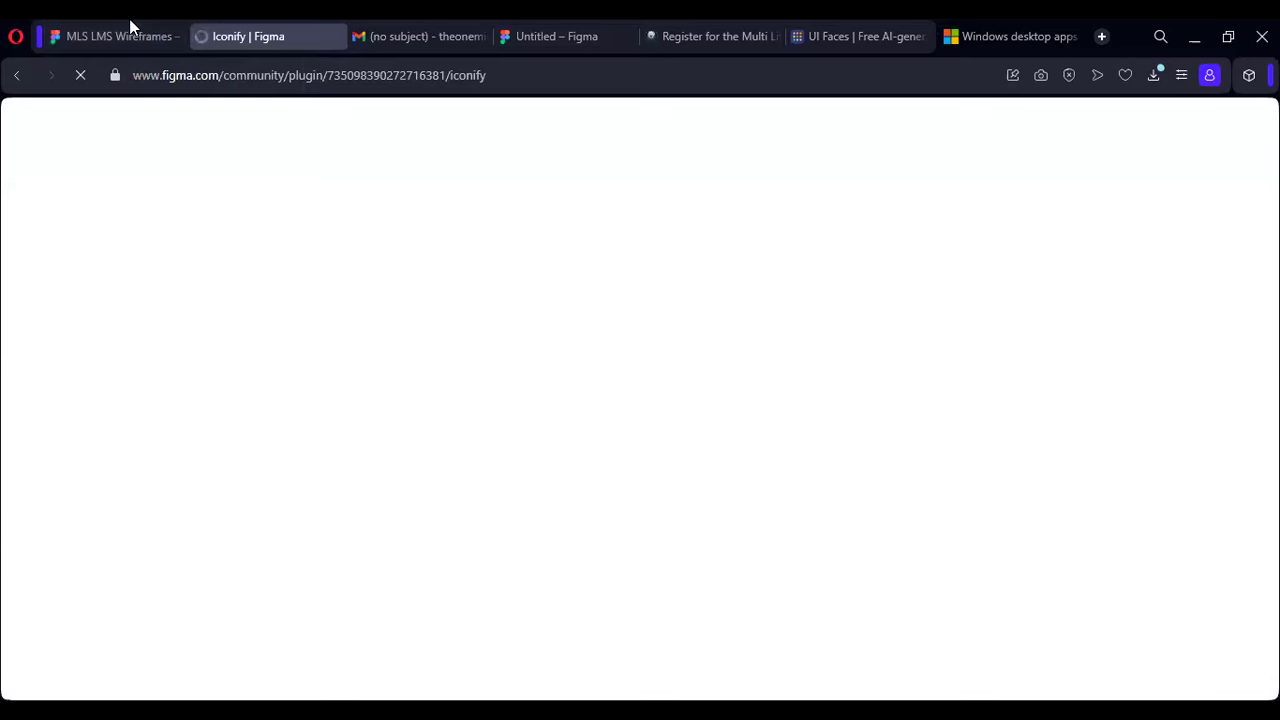
Step: Return to the MLS LMS Wireframes file, import the ci:hamburger-lg icon onto the canvas beside the header frame, and close Iconify
click(104, 30)
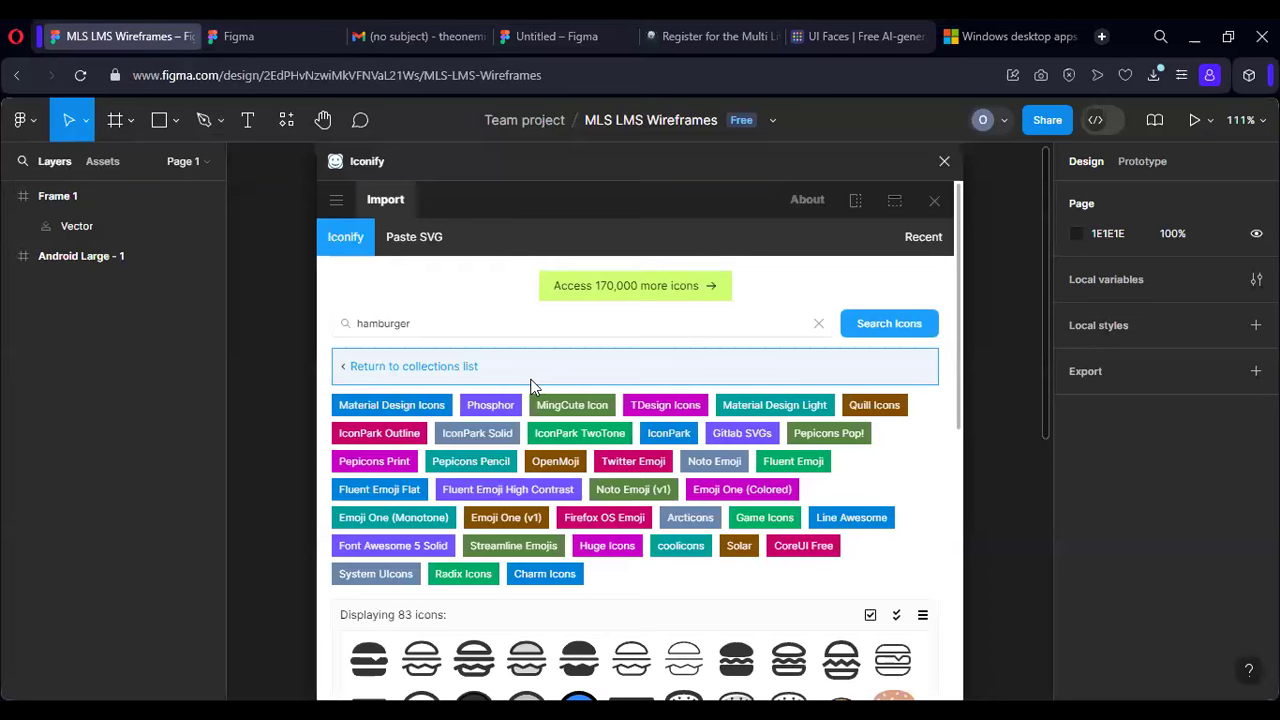
key(f)
scroll(830, 345, down, 5)
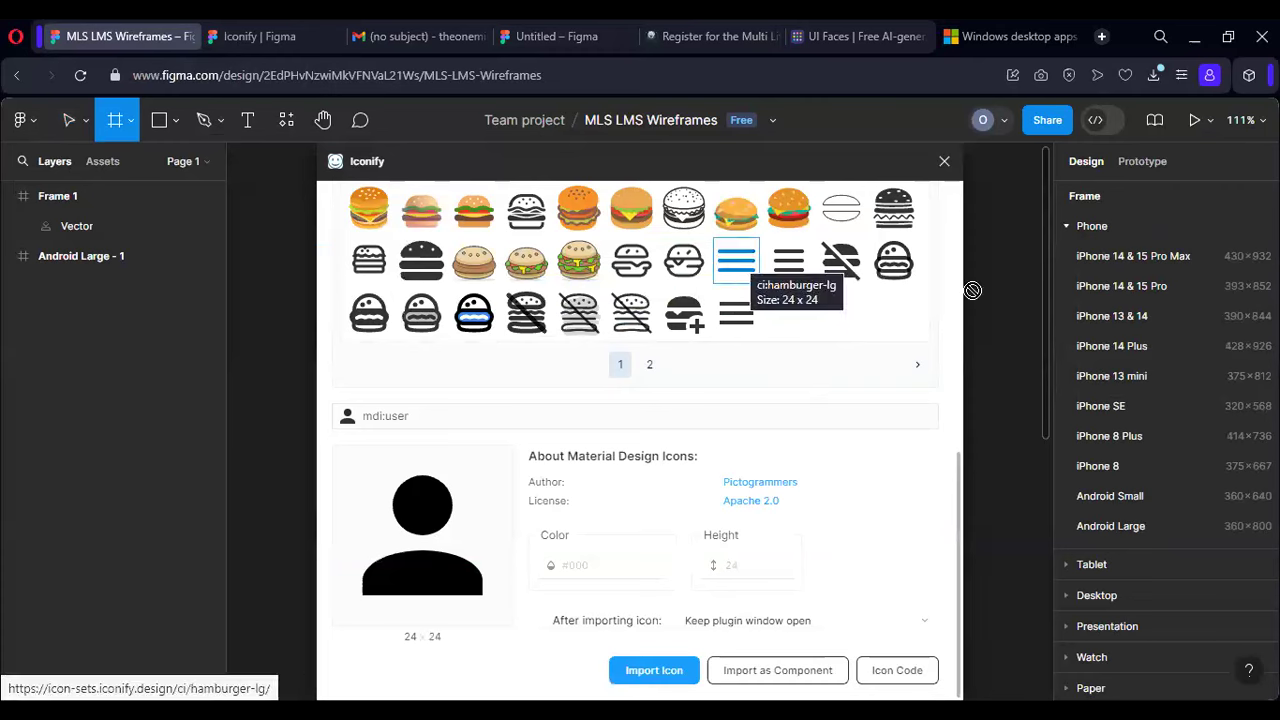
drag(1004, 281, 1004, 281)
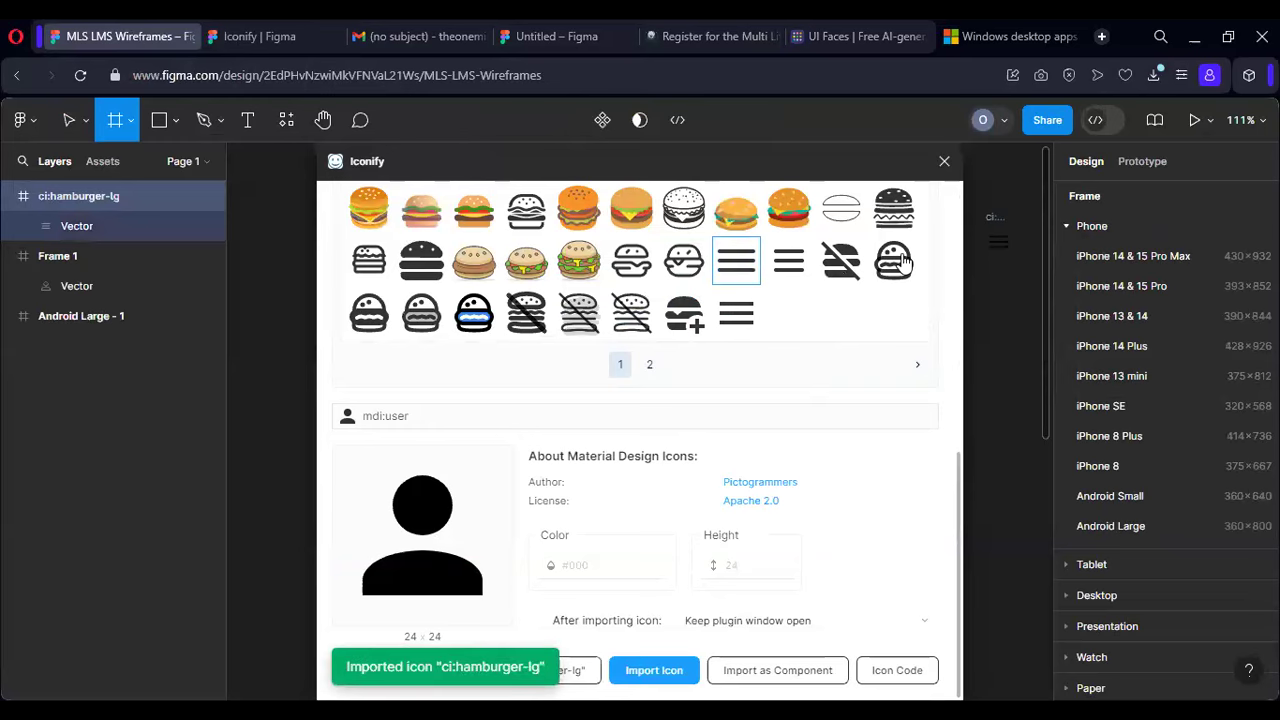
click(944, 161)
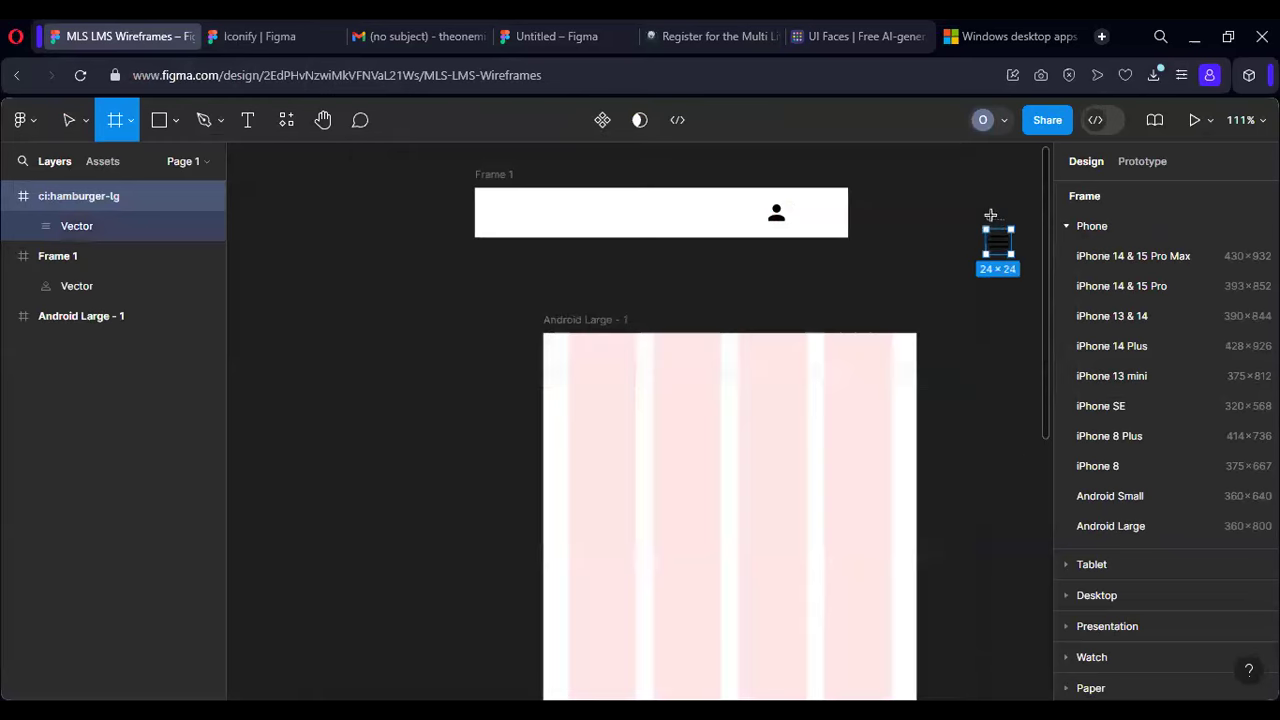
click(963, 208)
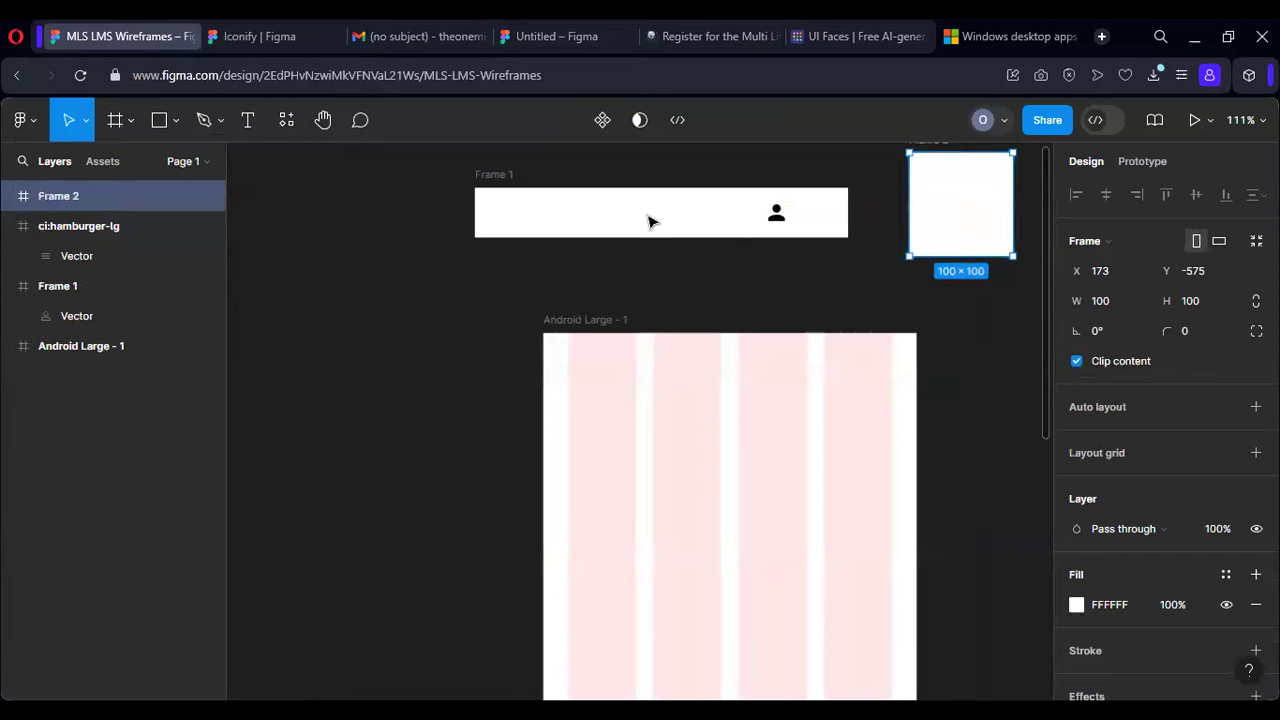
Step: Undo the stray 100 × 100 frame, then move the hamburger icon into the header frame and set its X position to 336+40
key(ctrl+z)
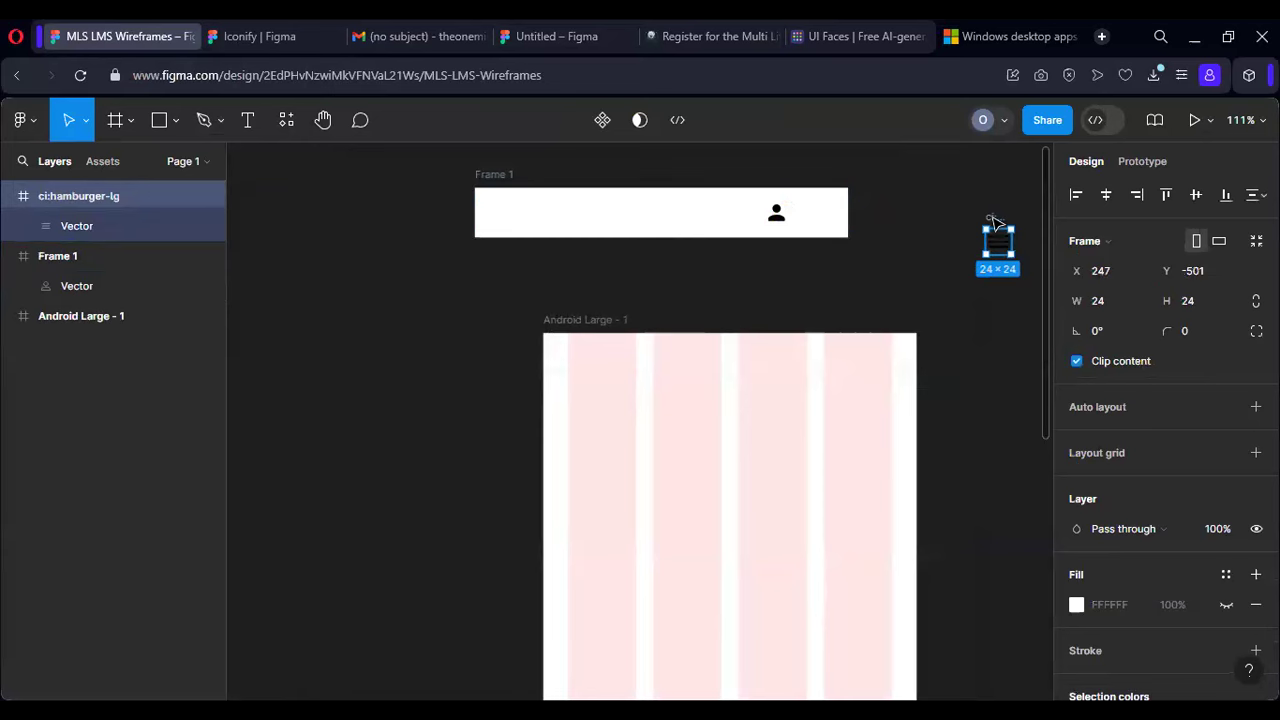
drag(1000, 245, 853, 224)
click(1119, 274)
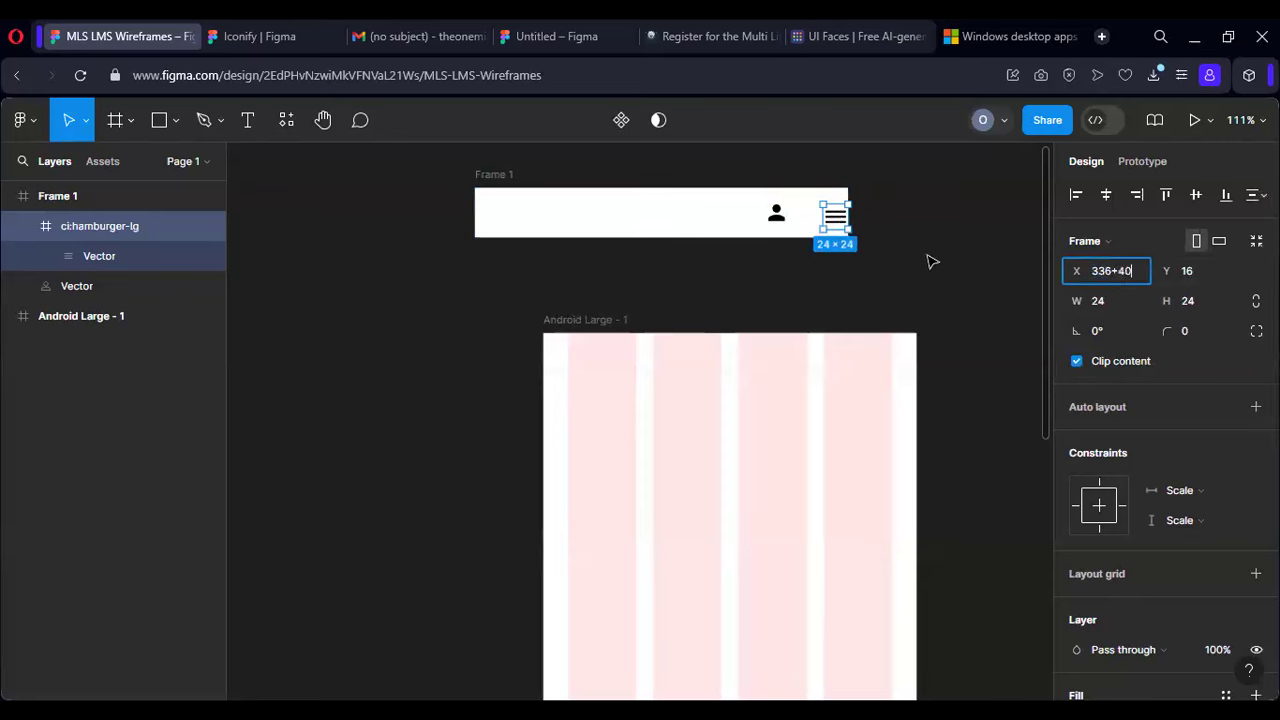
key(Return)
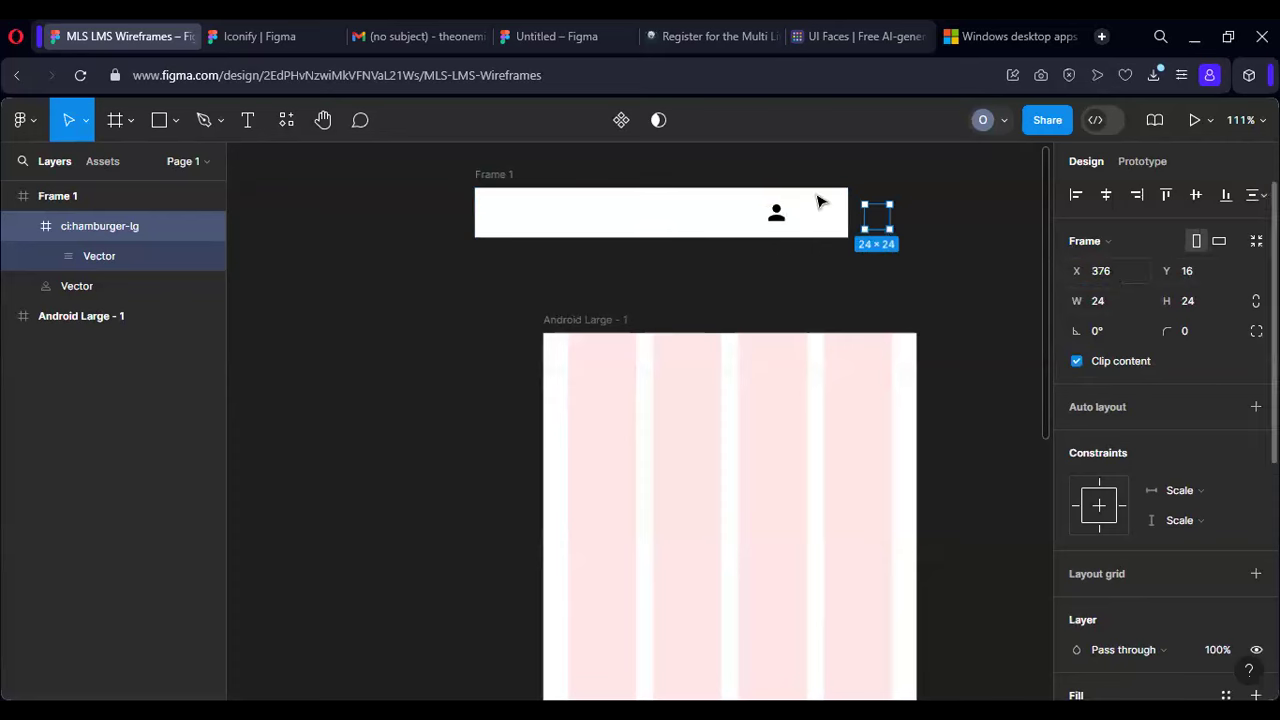
click(538, 205)
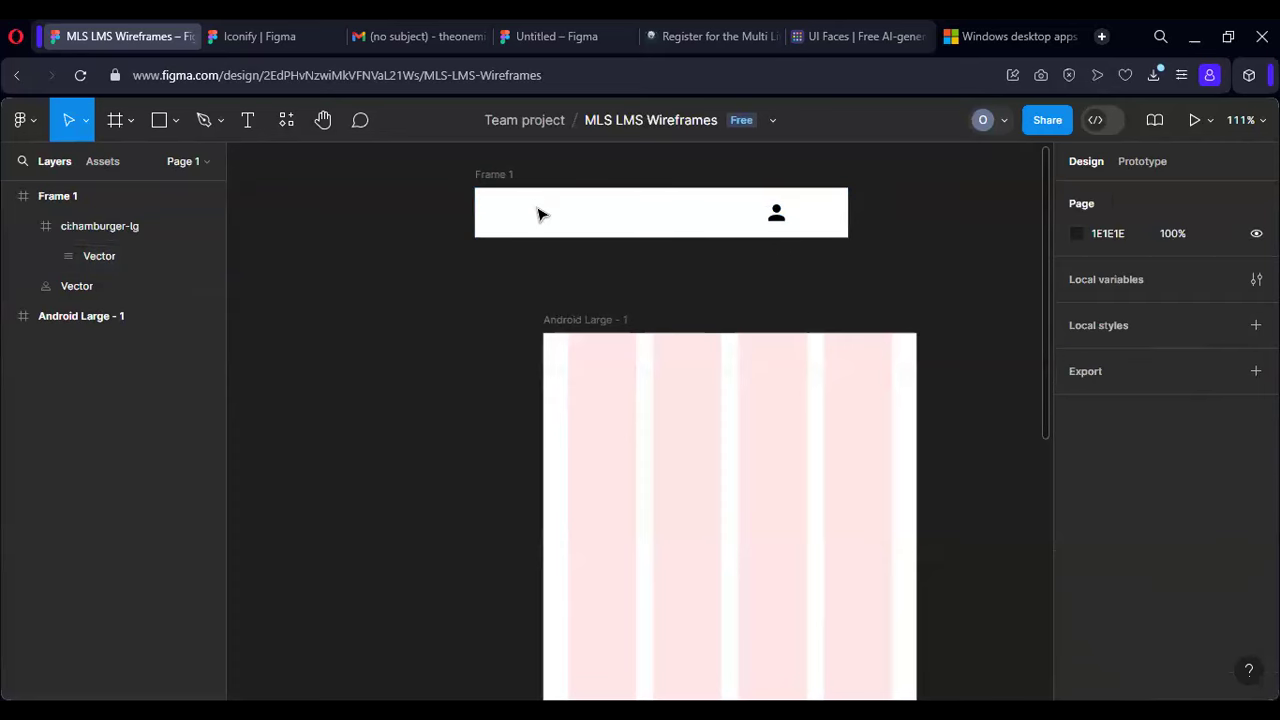
Step: Move the header frame over the top of the Android Large - 1 frame and shift the user icon to about X 268, Y 15
click(499, 176)
drag(597, 220, 671, 309)
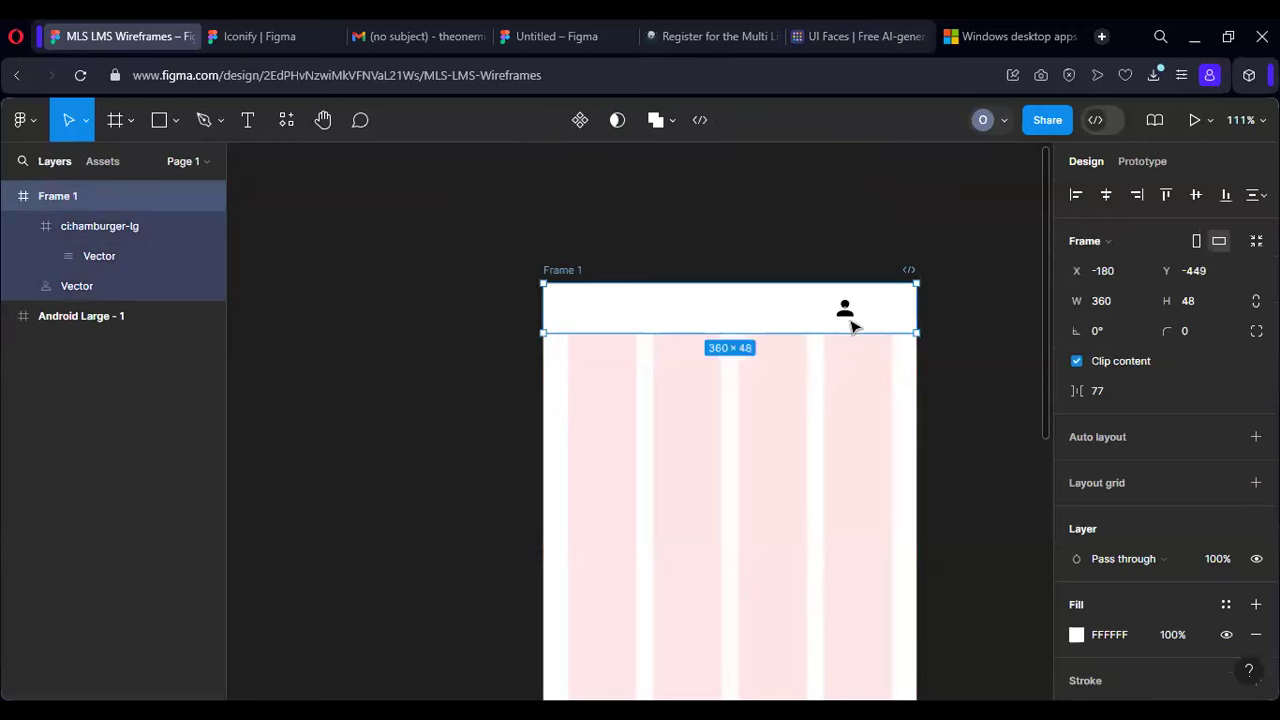
drag(845, 316, 830, 316)
scroll(818, 214, up, 4)
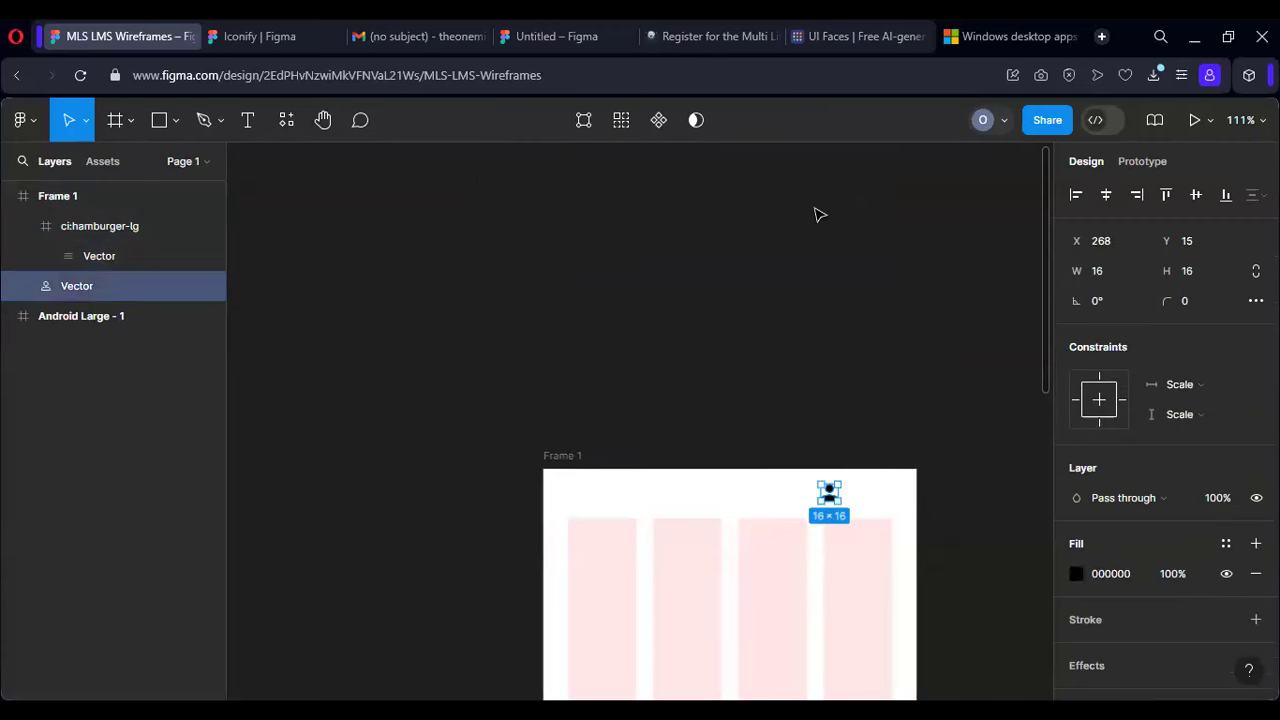
scroll(818, 214, down, 4)
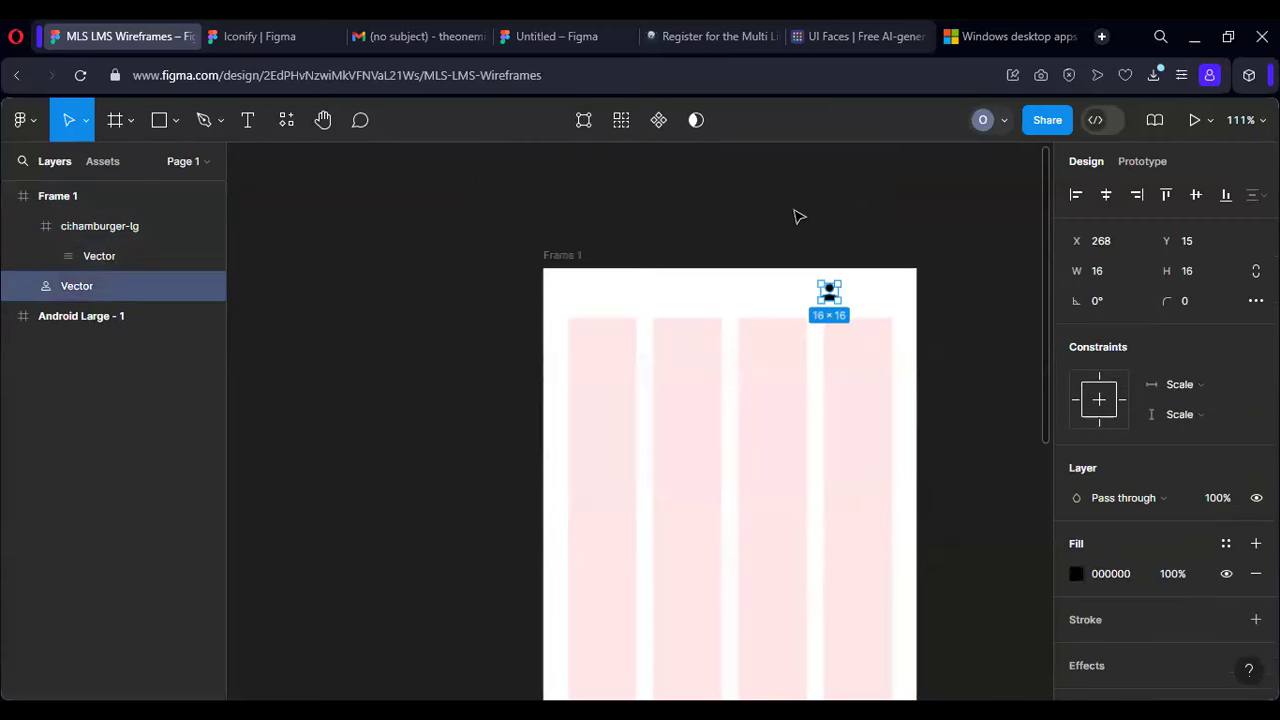
Step: Move the hamburger icon back inside the header beside the user icon, at about X 307, Y 15
click(100, 226)
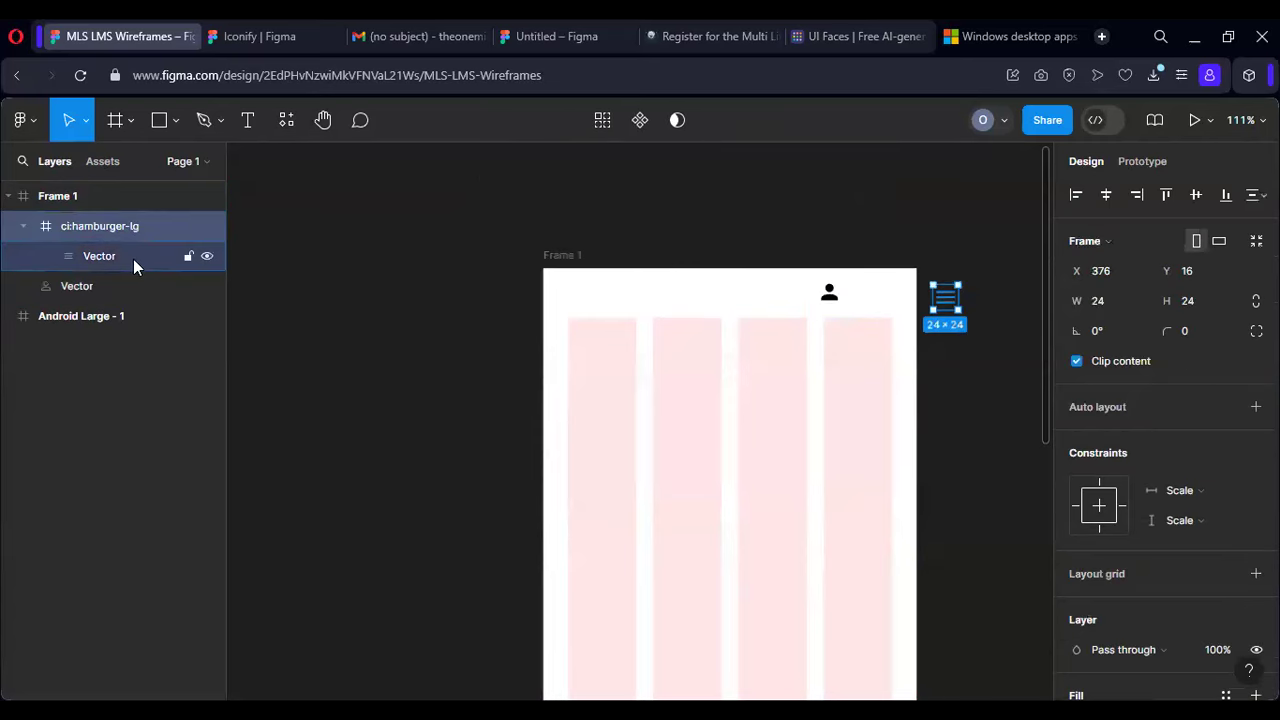
click(134, 262)
click(84, 228)
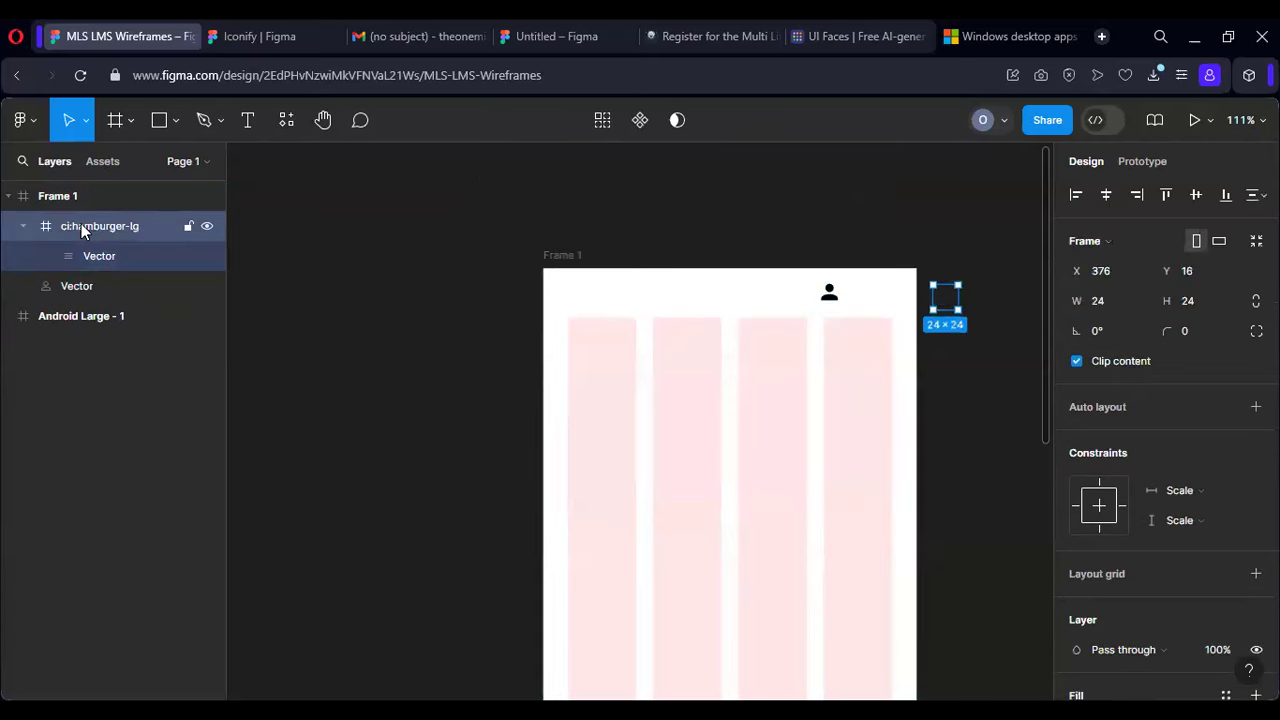
drag(952, 305, 882, 304)
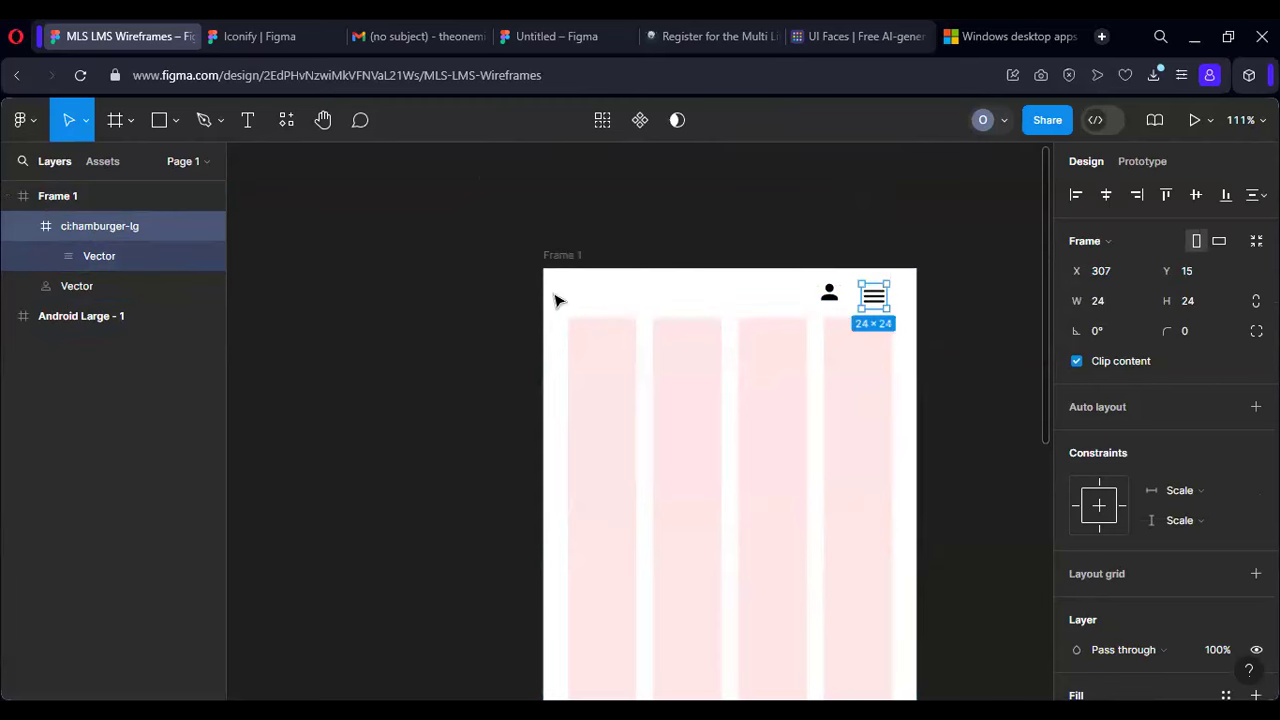
Step: Add the text "MLS" to the header frame at about X 23, Y 10, and fit its box to the text
key(t)
drag(566, 280, 671, 300)
text(MLS LM)
key(BackSpace)
key(BackSpace)
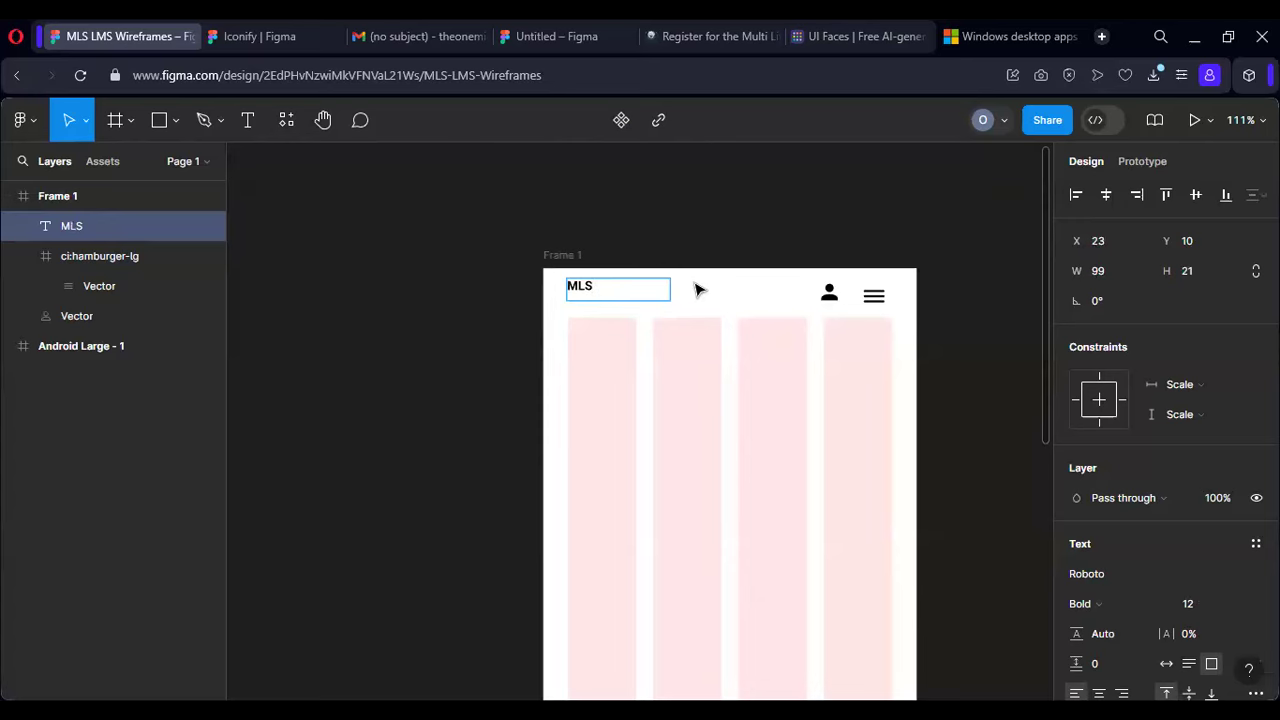
key(Escape)
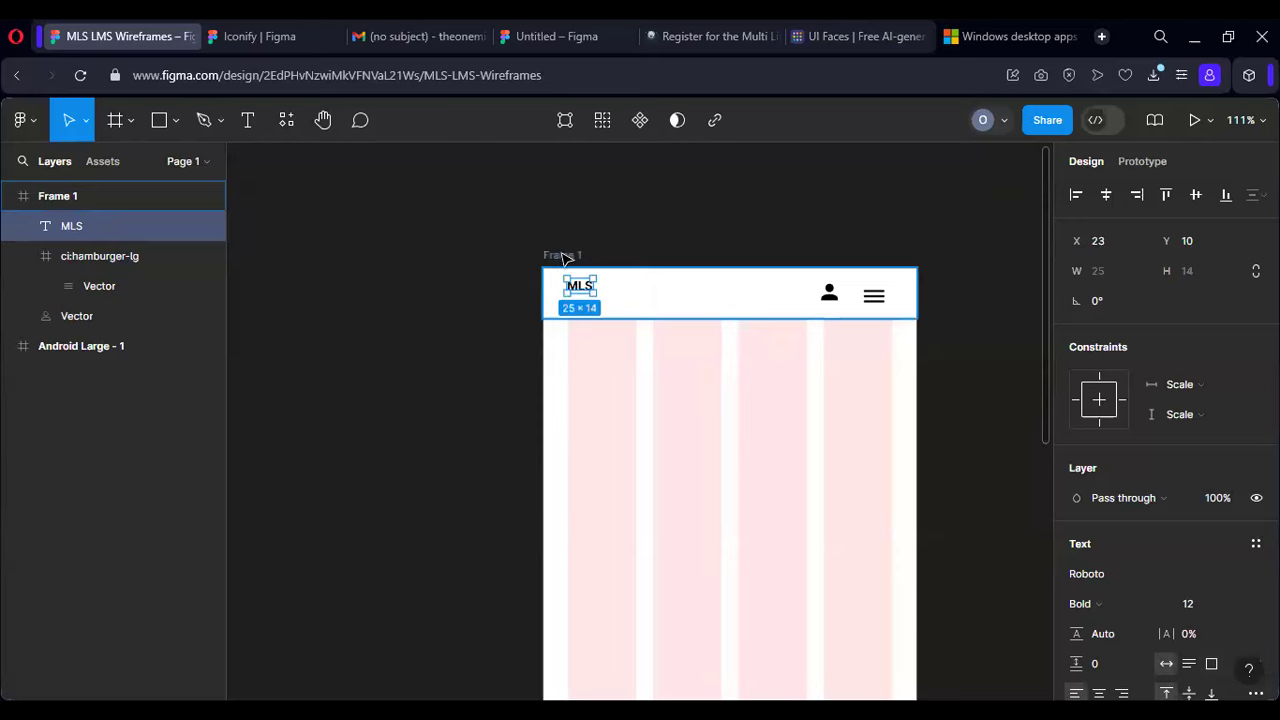
click(234, 36)
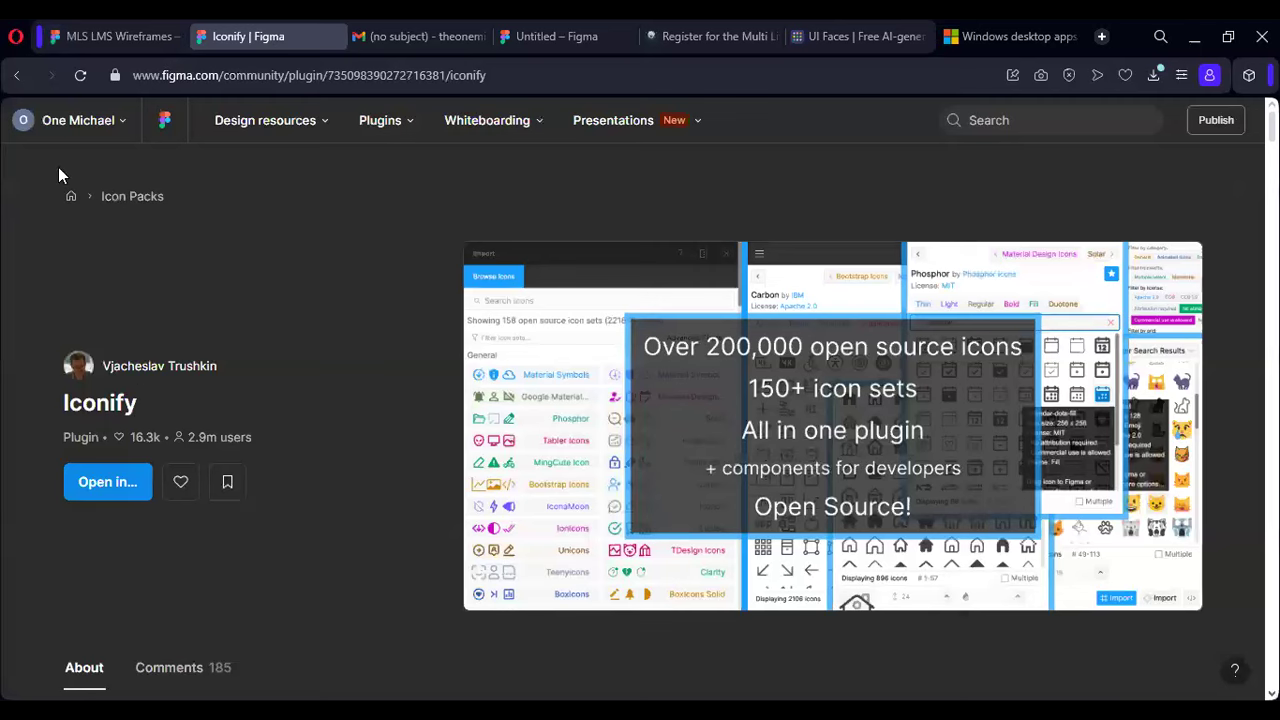
click(107, 36)
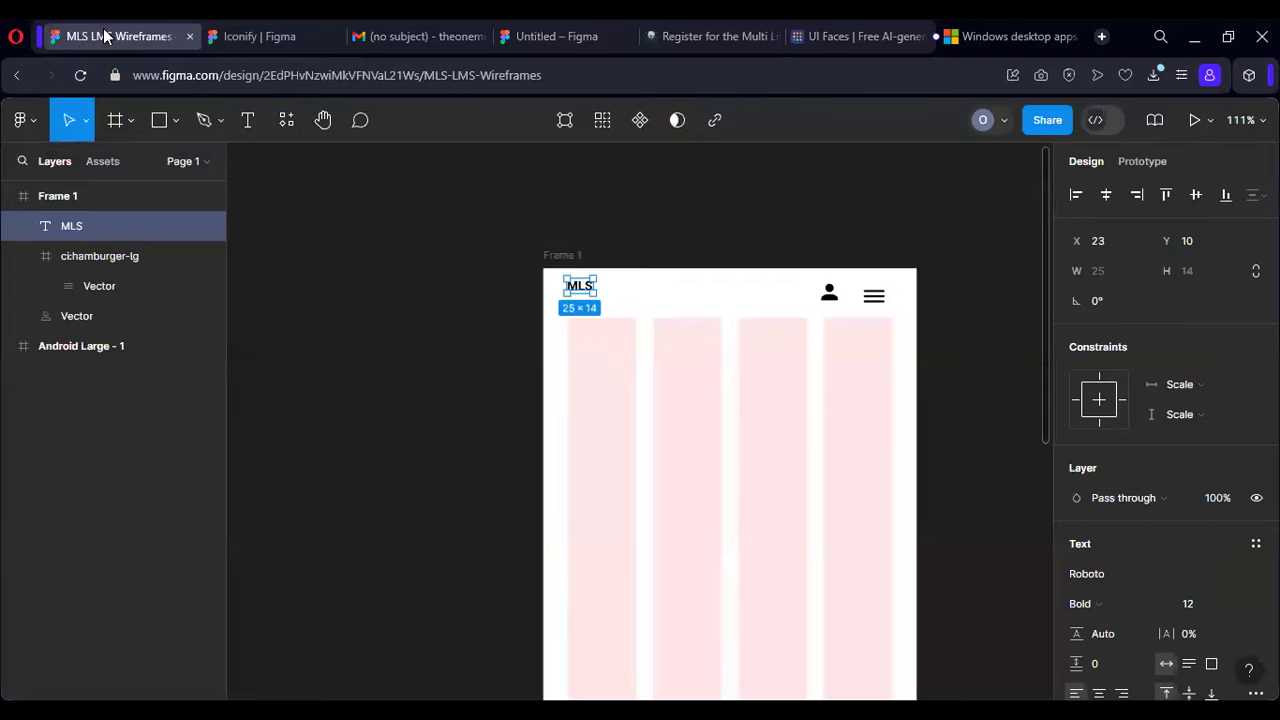
click(660, 300)
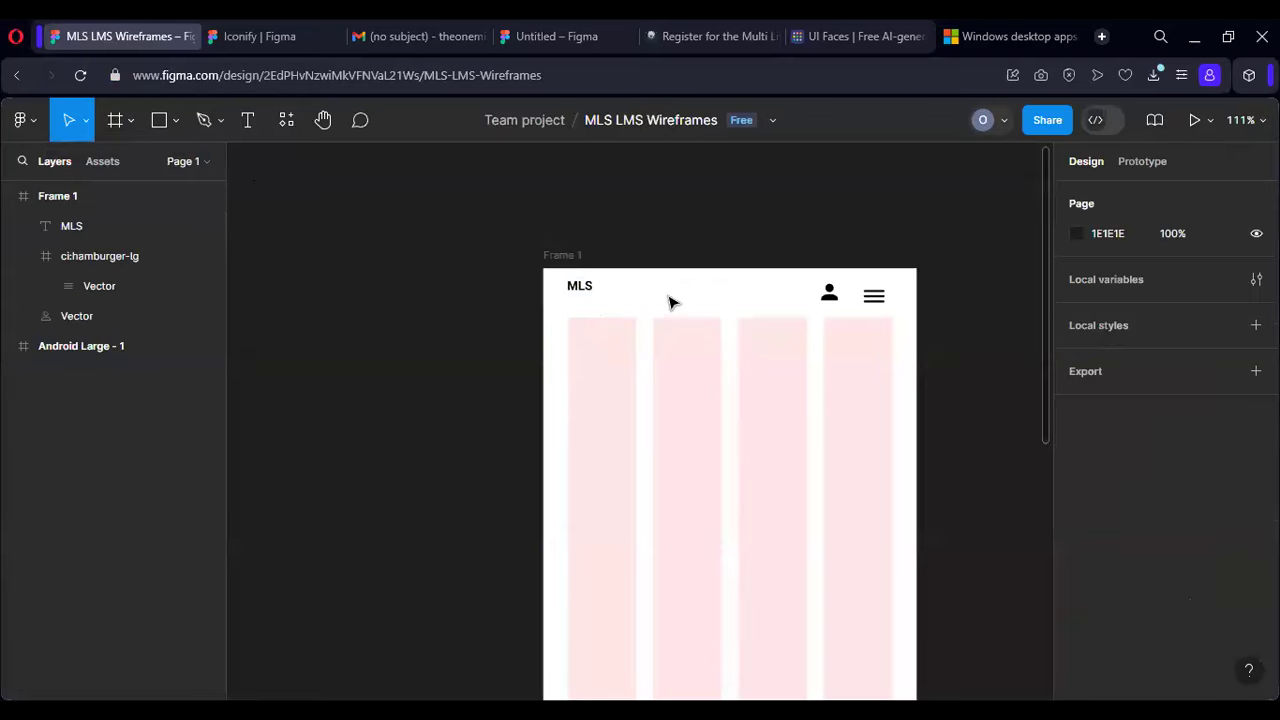
Step: Move the header frame above the Android Large - 1 frame to about Y -507 and turn it into a component
click(562, 256)
drag(668, 296, 660, 240)
drag(523, 176, 937, 274)
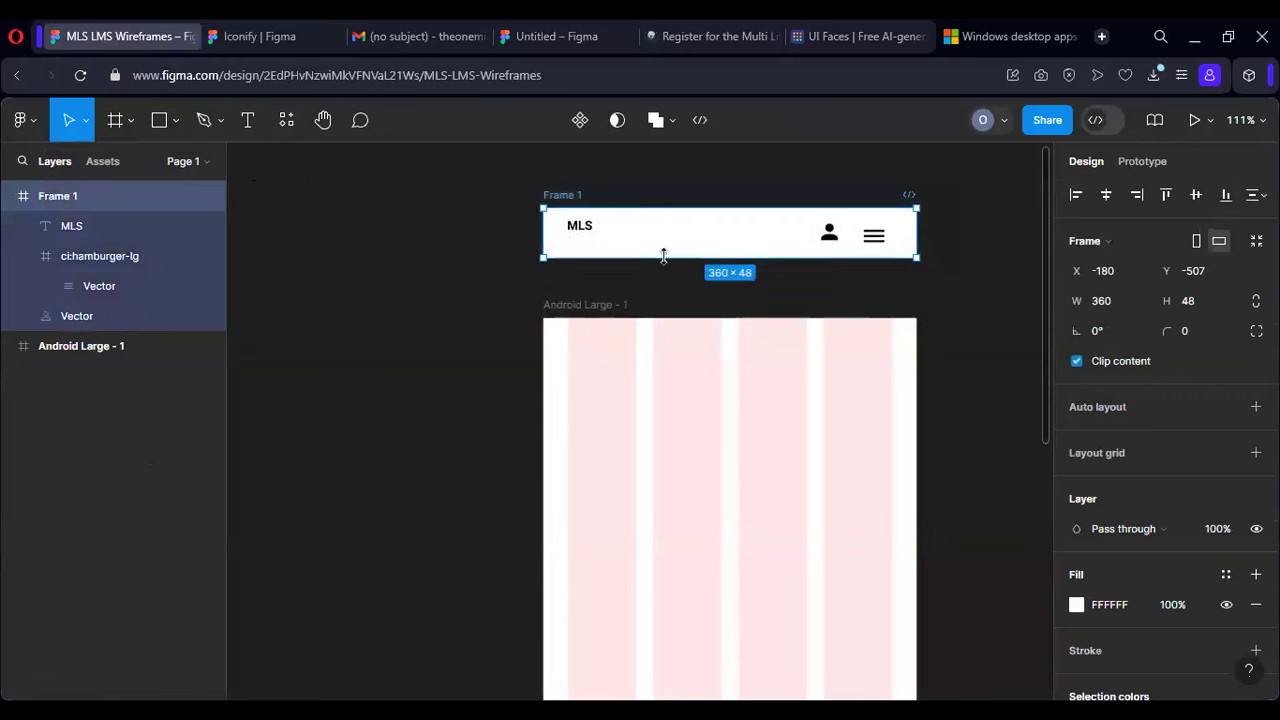
key(ctrl+alt+k)
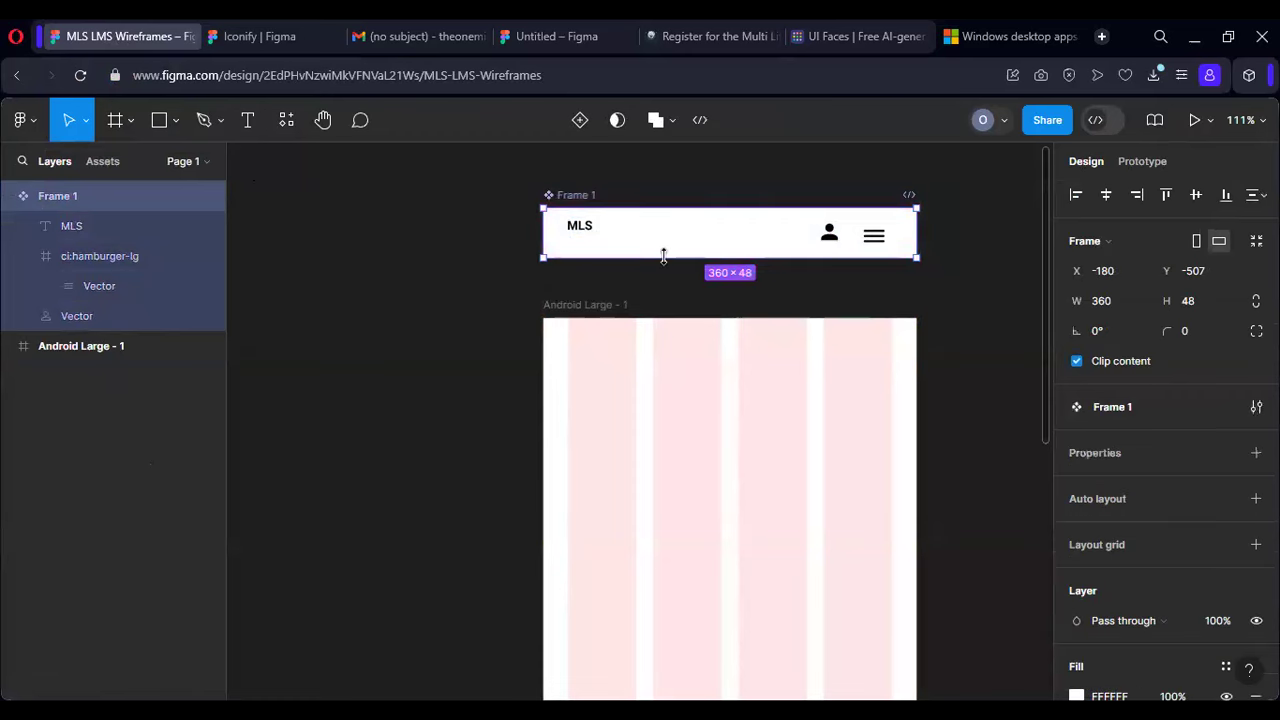
Step: Rename the header component to "Mobile Nav"
double_click(590, 197)
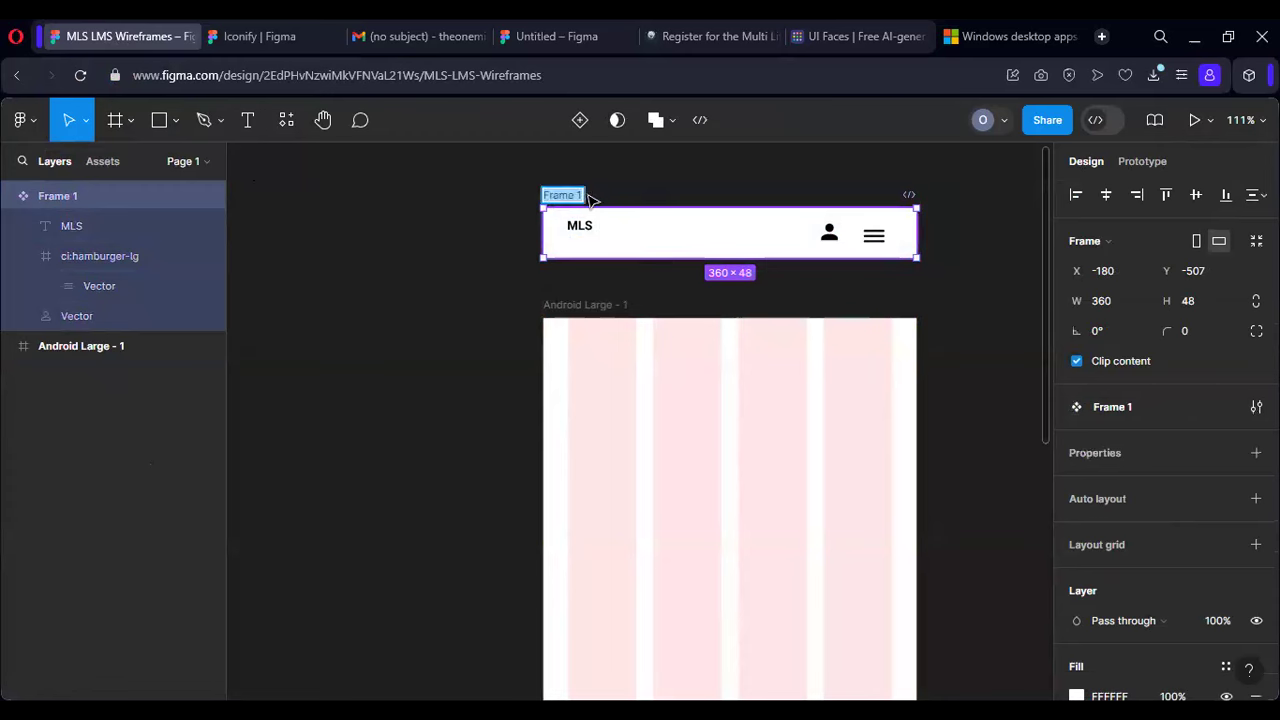
text(Mod)
text(ile Nav)
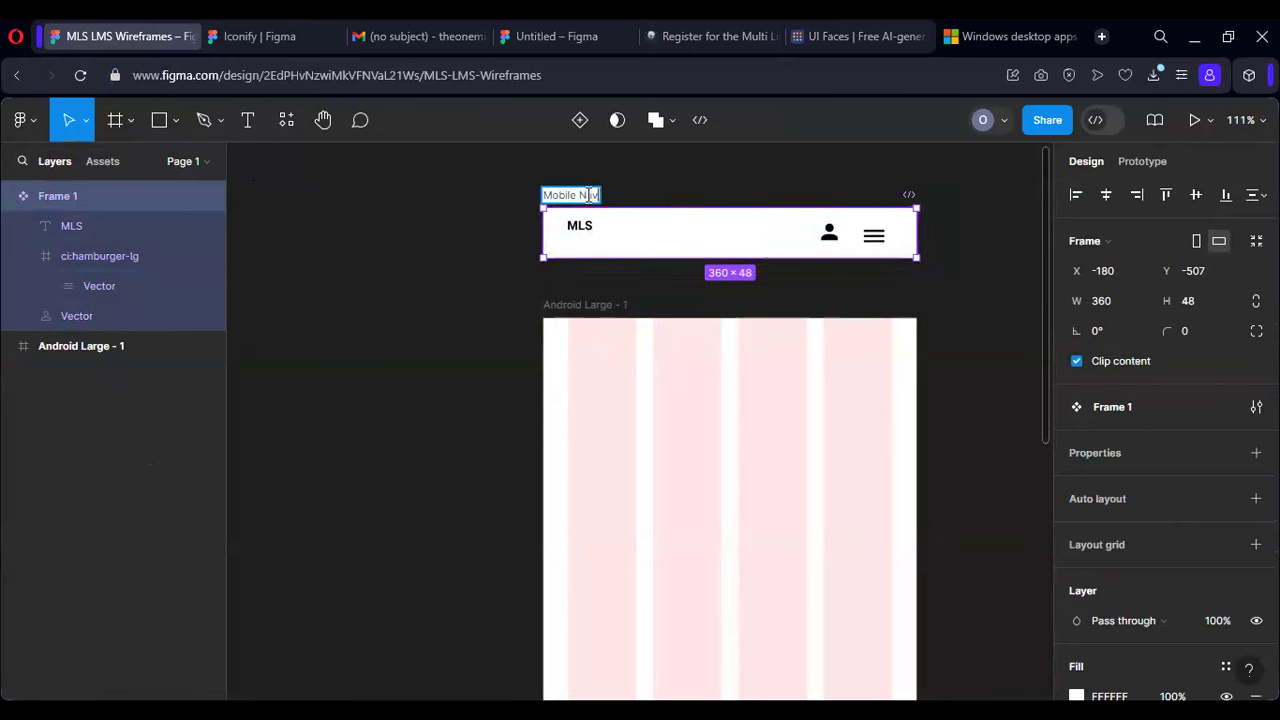
key(Return)
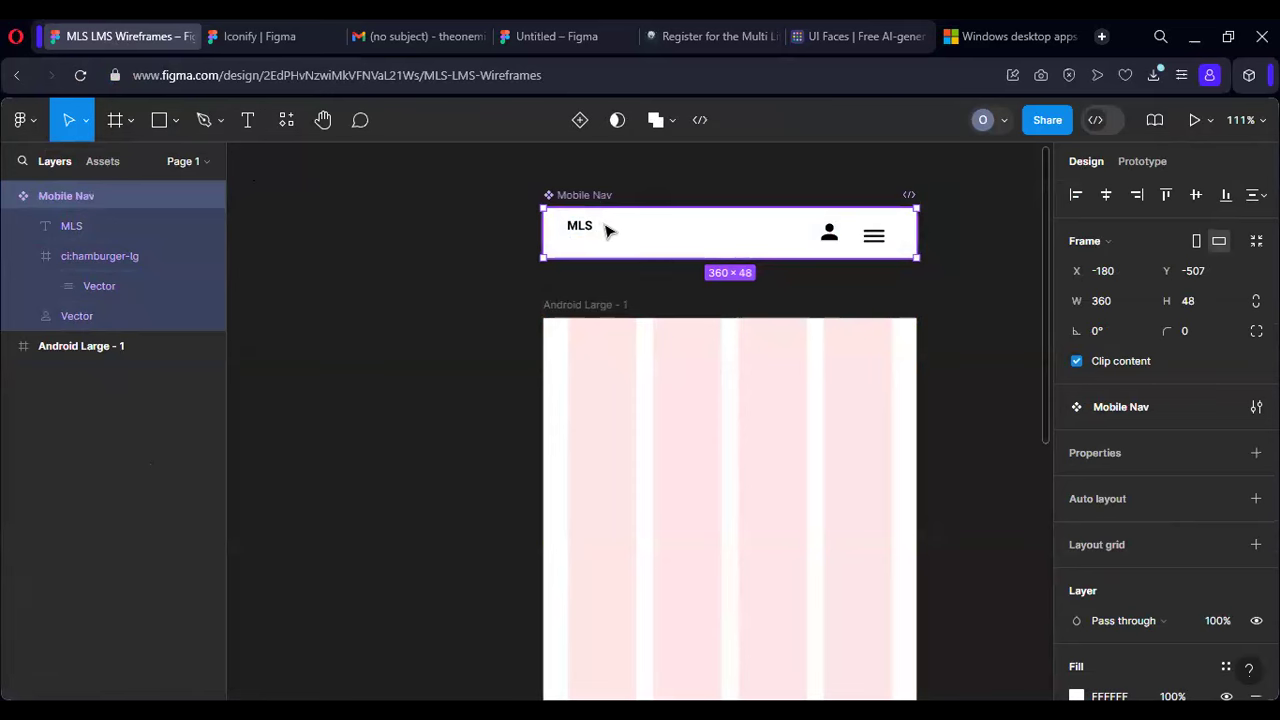
Step: Place an instance of Mobile Nav in the Android Large - 1 frame at X 0, Y 0, and collapse the component's layers
drag(612, 230, 603, 291)
drag(449, 311, 606, 337)
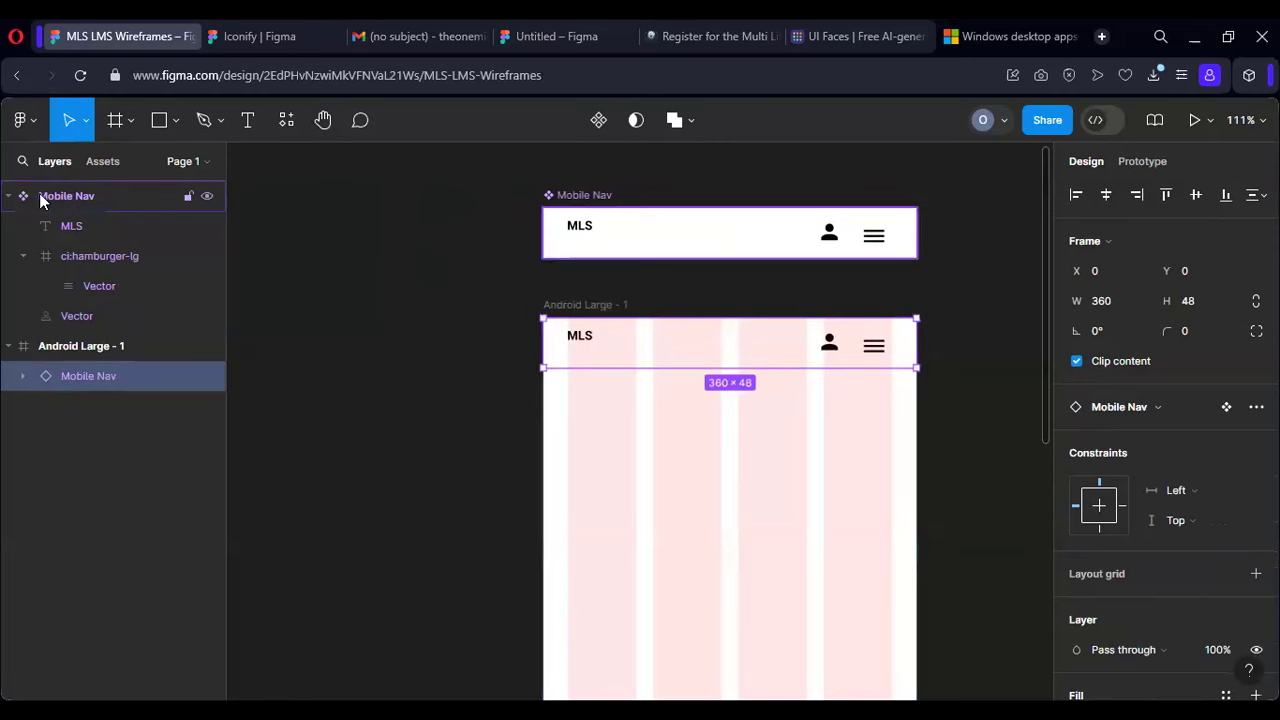
click(12, 196)
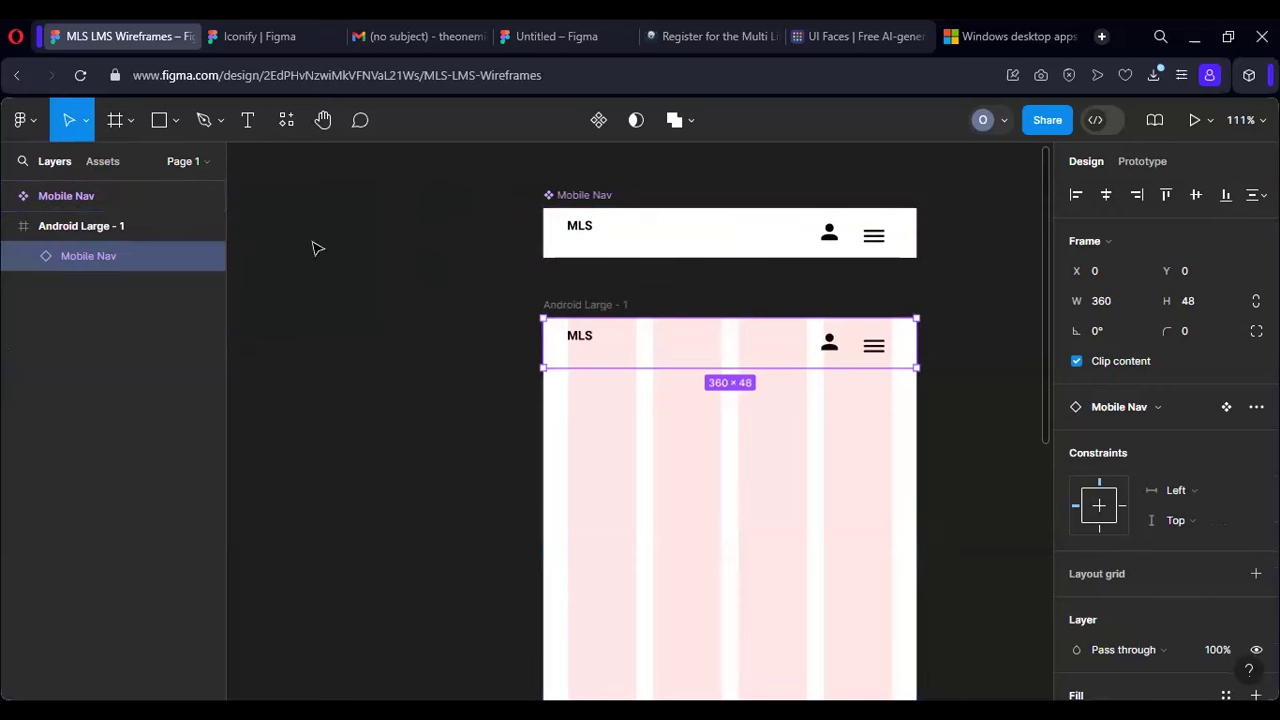
Step: Add the text "Welcome Back" below the Mobile Nav instance at about X 84, Y 82, and fit its box to the text
scroll(668, 375, down, 3)
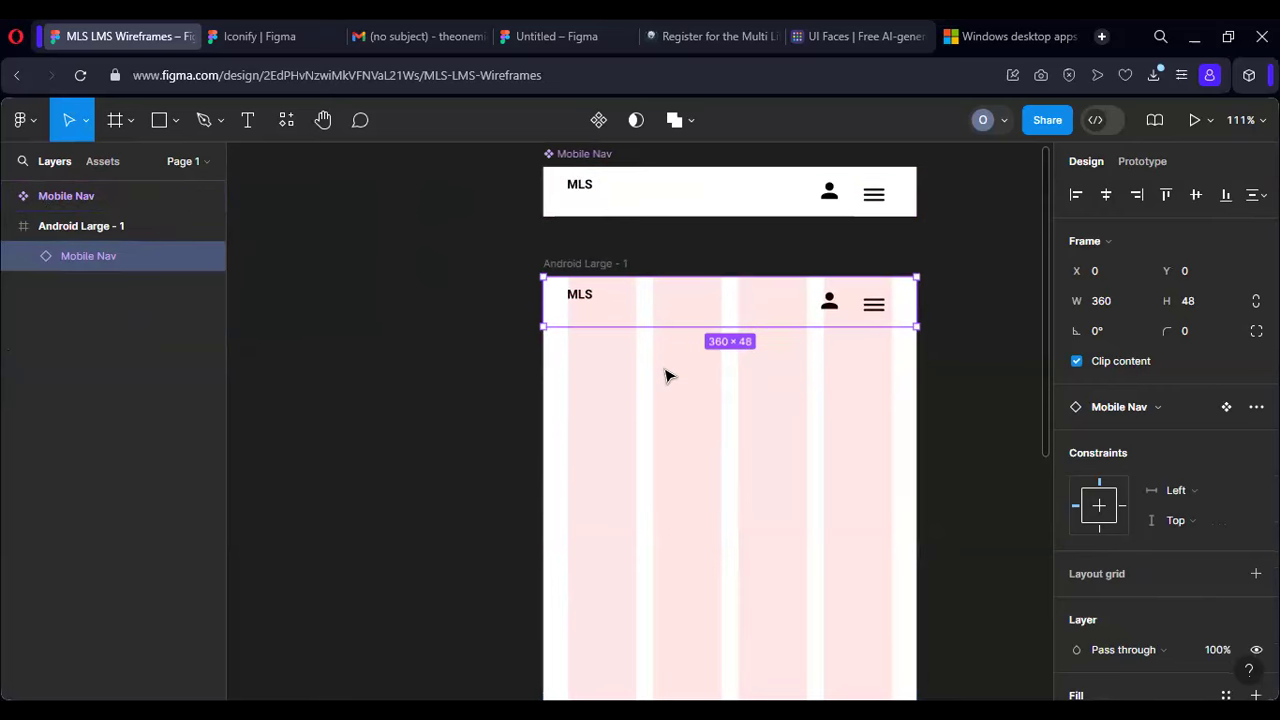
scroll(662, 374, up, 2)
scroll(660, 372, right, 1)
scroll(662, 370, down, 5)
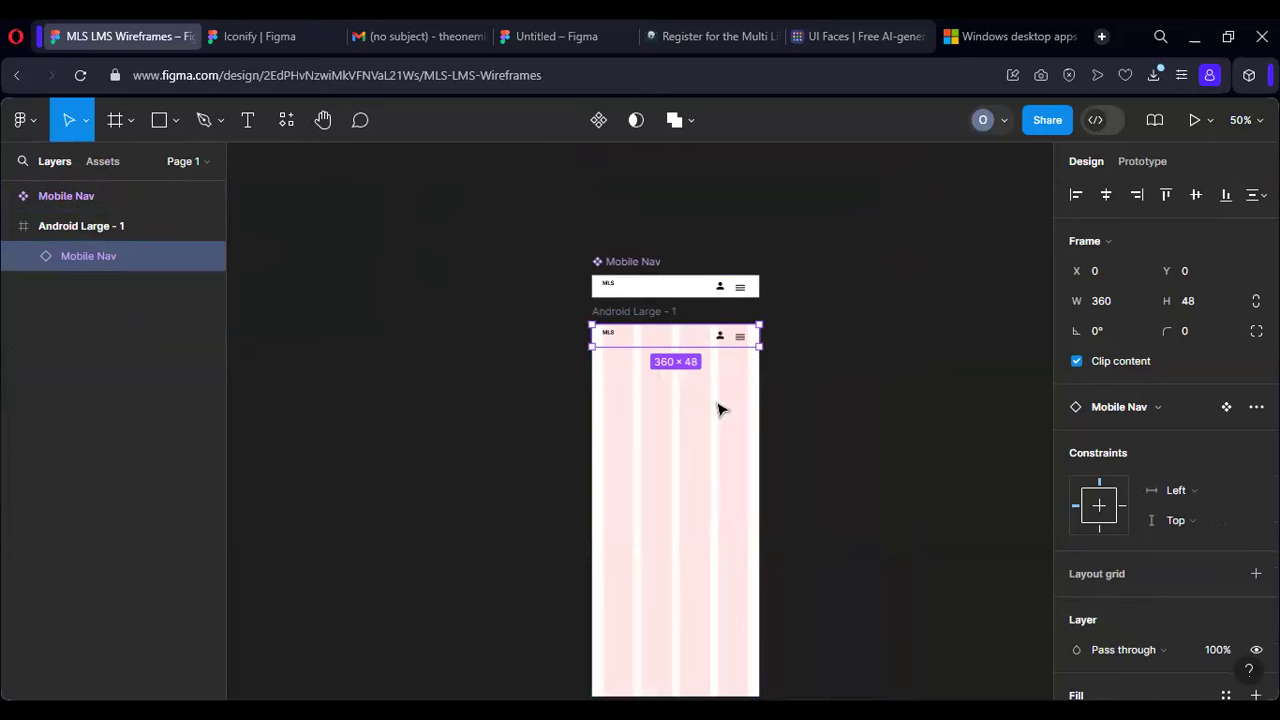
scroll(712, 412, left, 5)
scroll(706, 425, right, 4)
scroll(706, 425, up, 5)
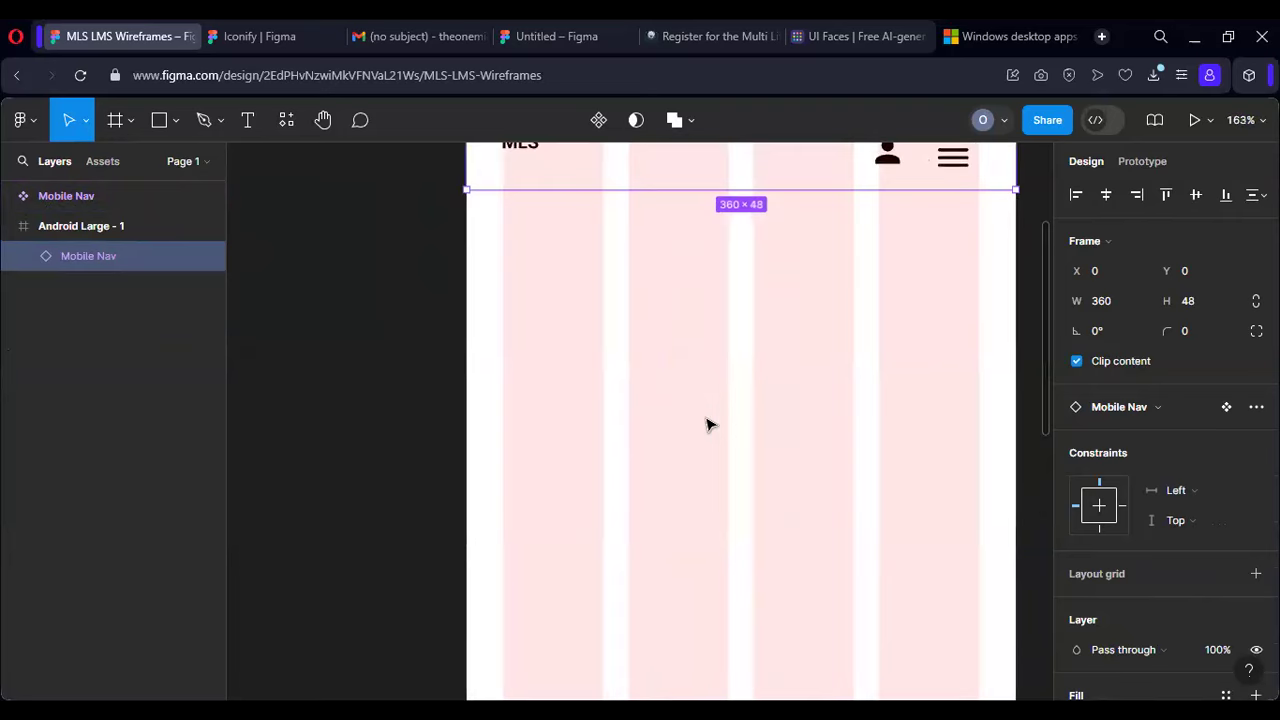
key(t)
drag(594, 242, 876, 370)
text(Welcome back)
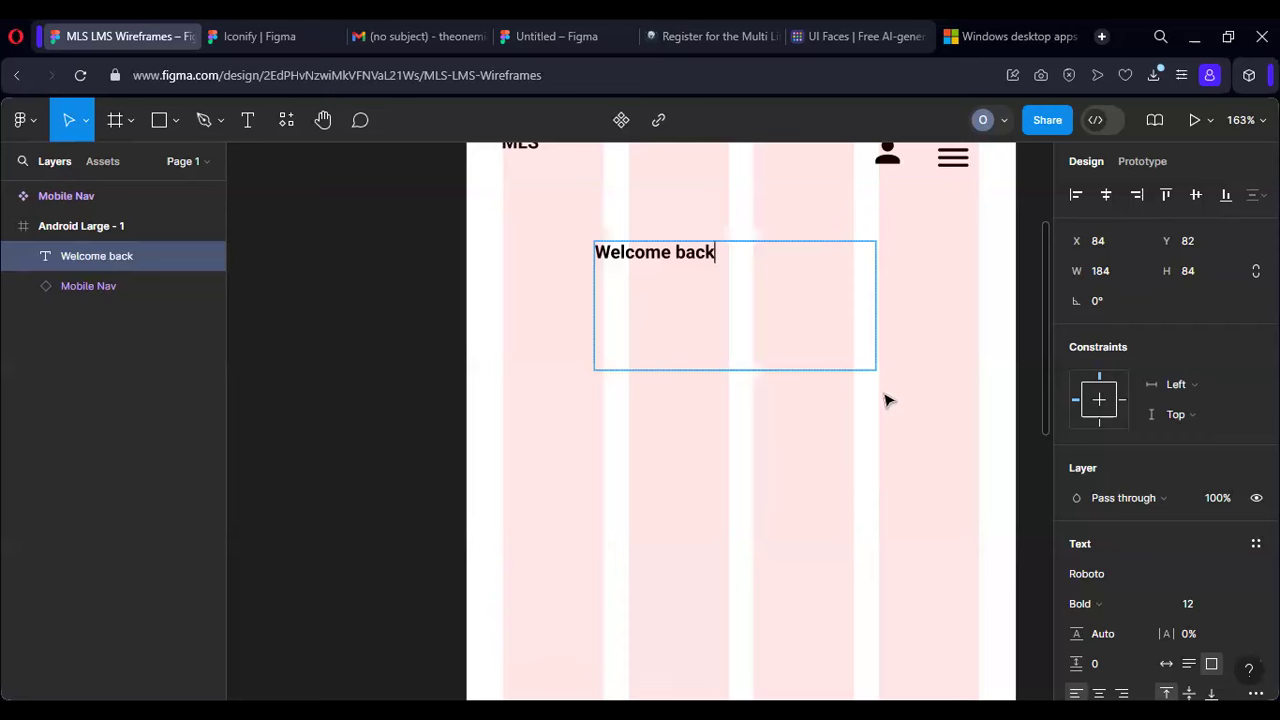
click(687, 253)
key(BackSpace)
text(B)
key(Escape)
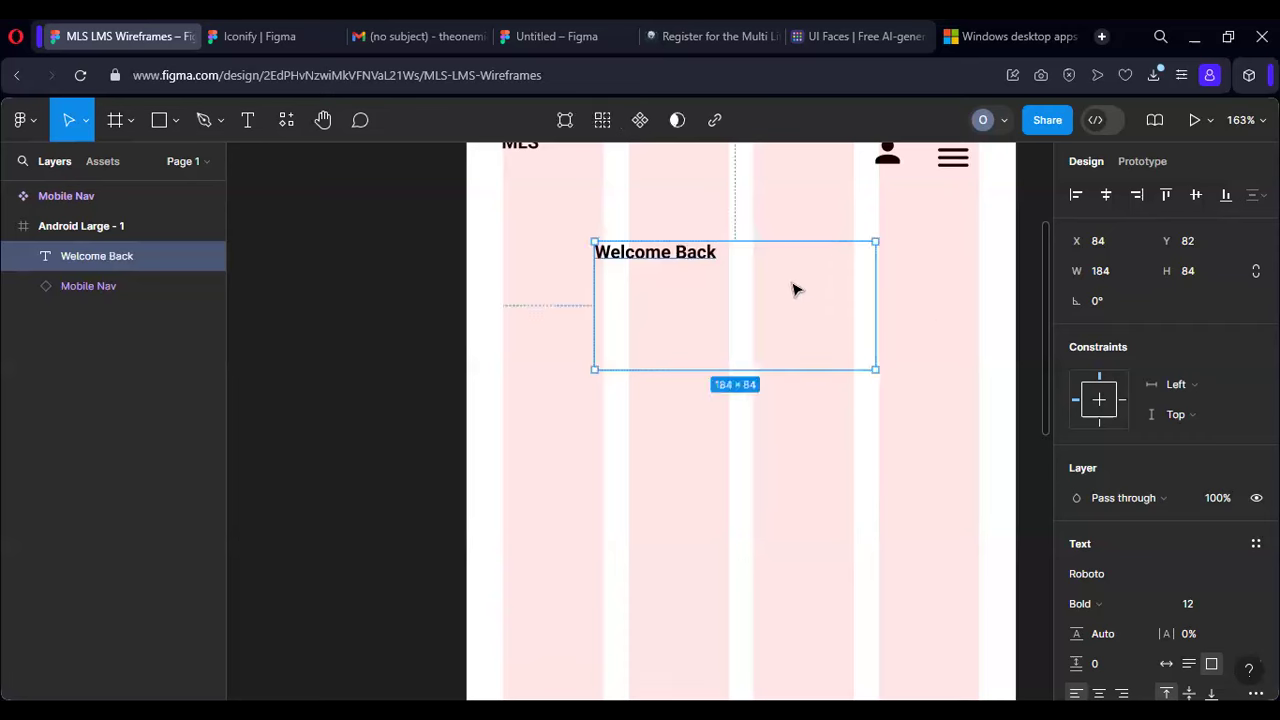
double_click(874, 270)
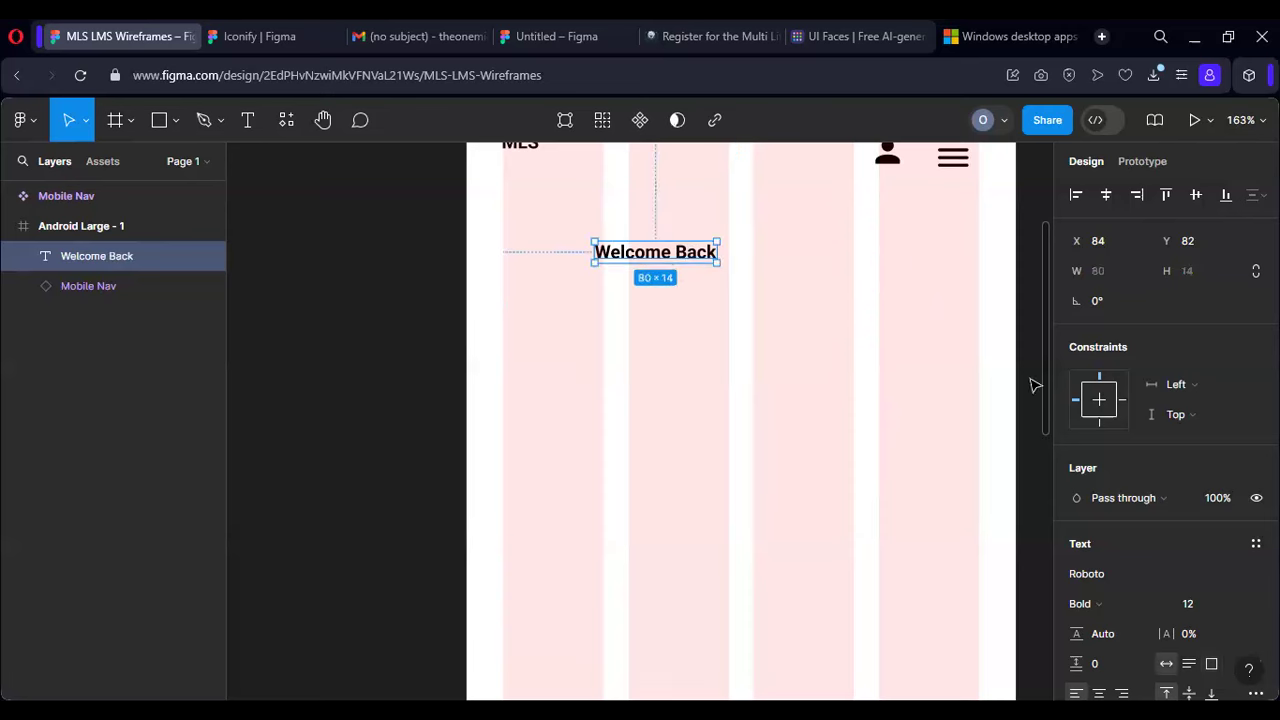
Step: Set the font size of the Welcome Back text to 32
double_click(679, 253)
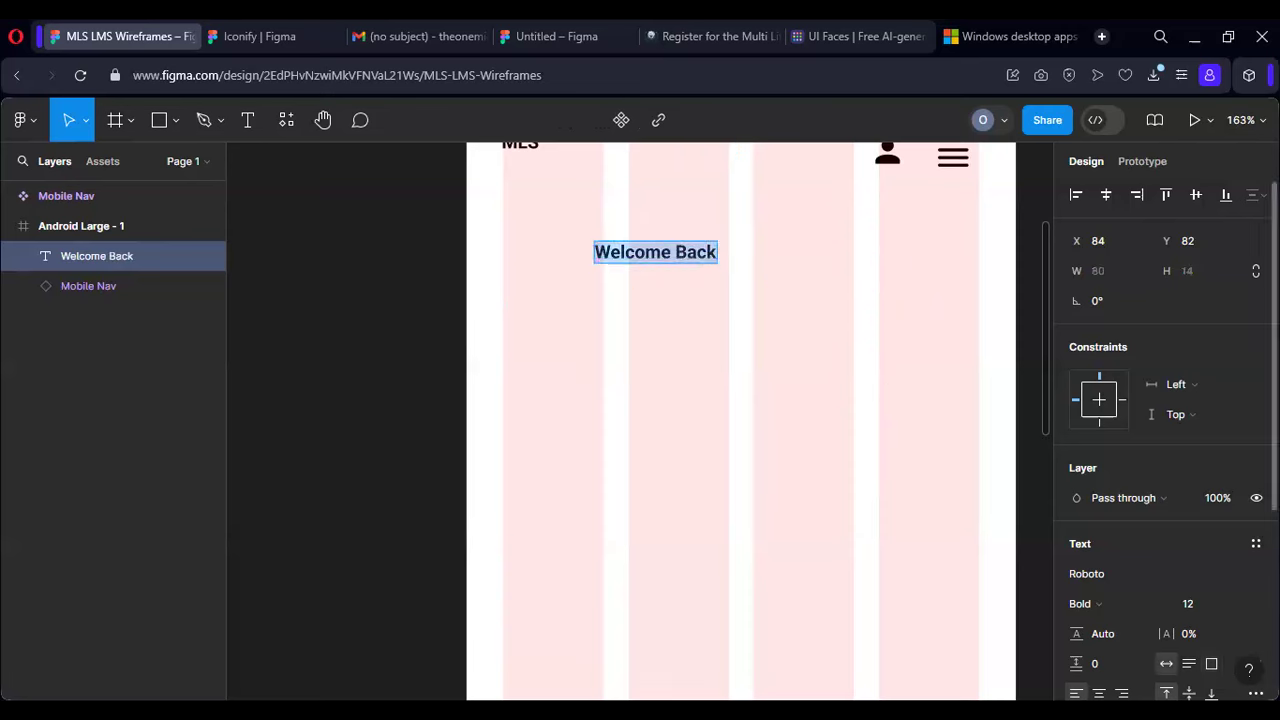
click(1212, 608)
click(1237, 605)
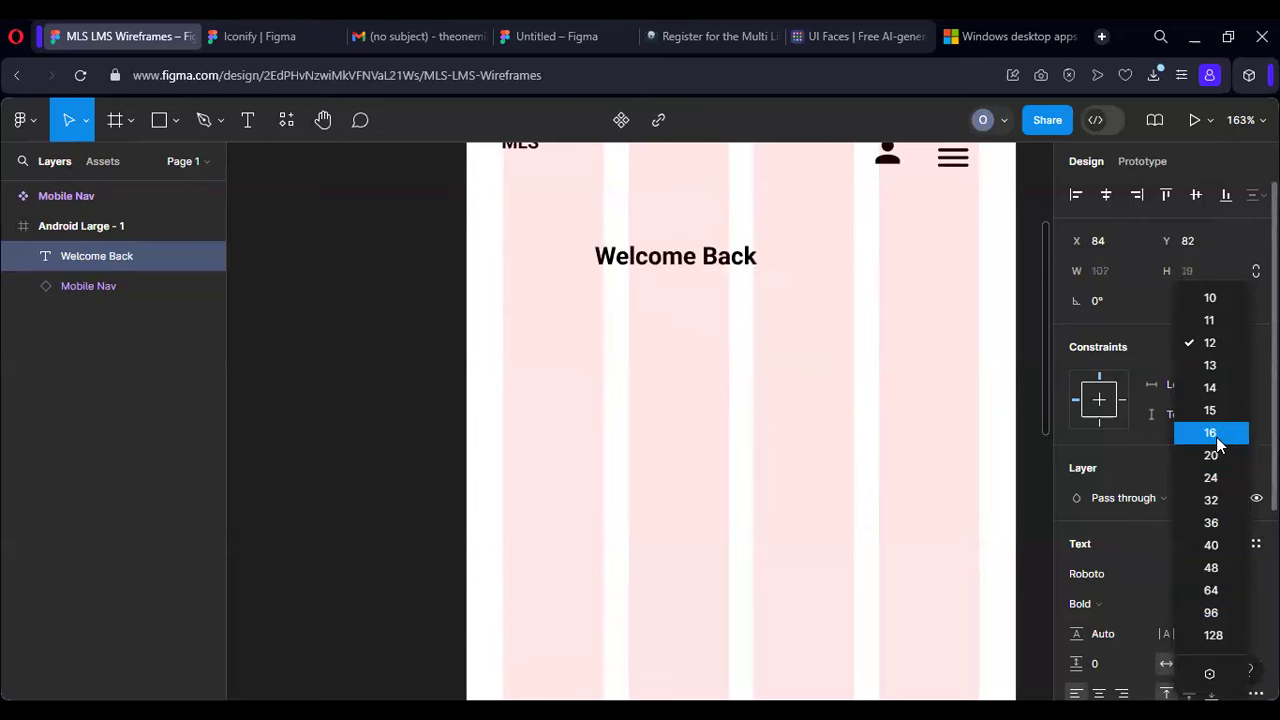
click(1211, 499)
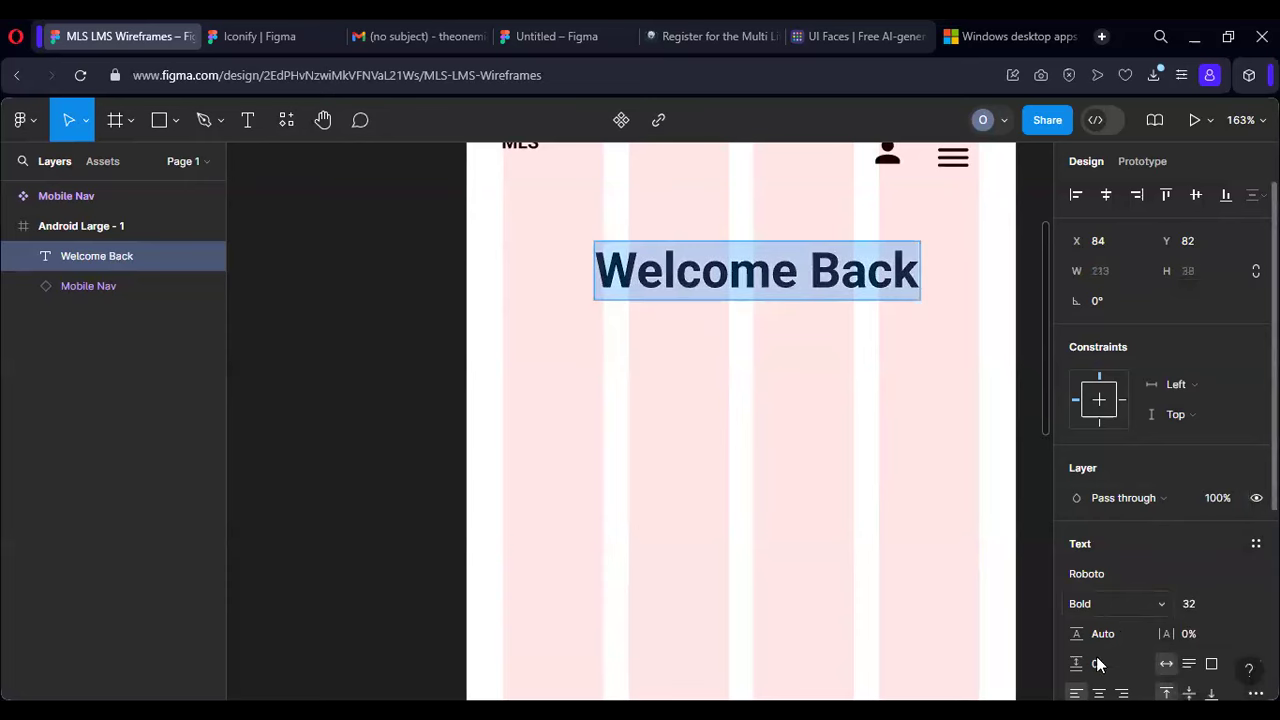
Step: Center-align the Welcome Back text and center it horizontally in the Android Large - 1 frame
click(1099, 693)
click(1106, 195)
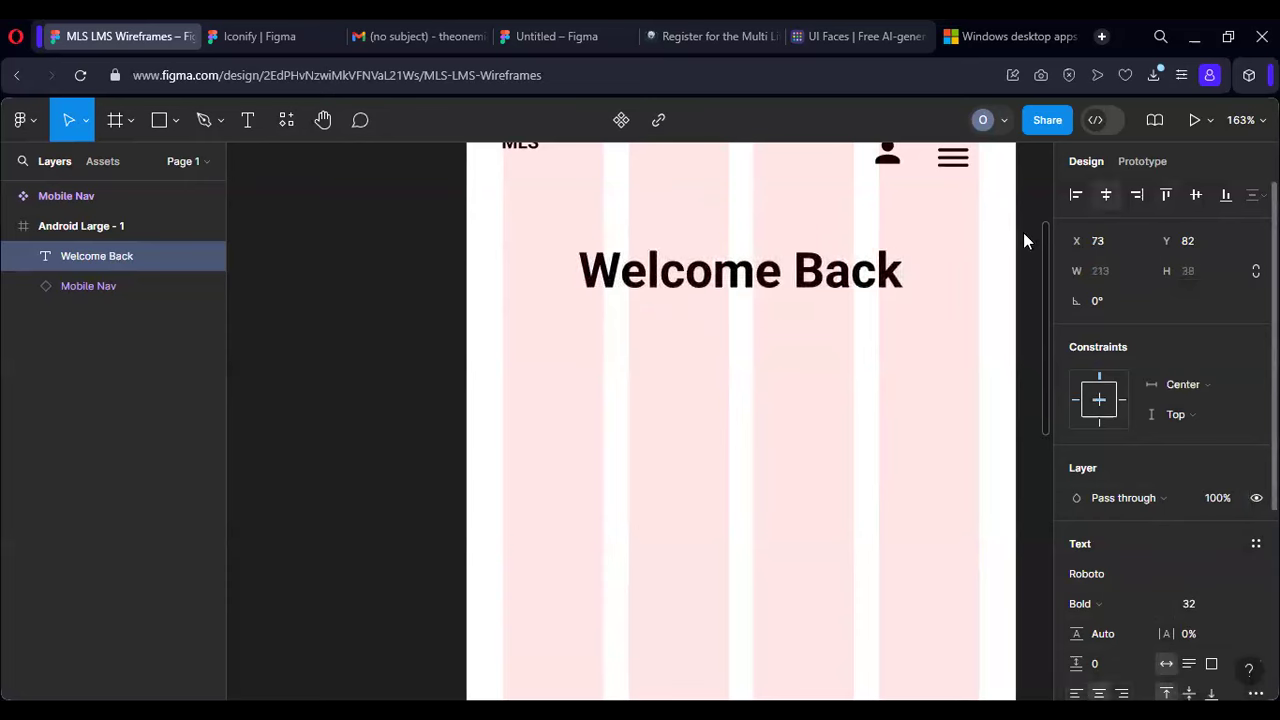
key(Return)
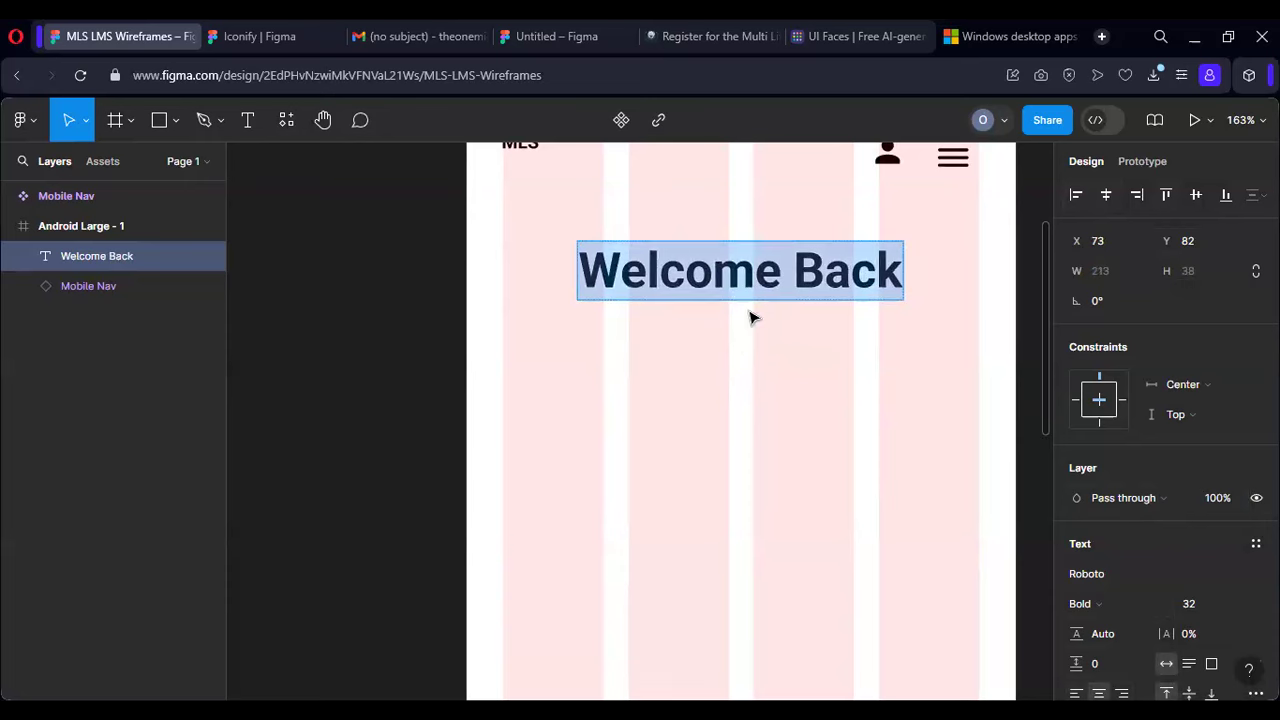
key(Escape)
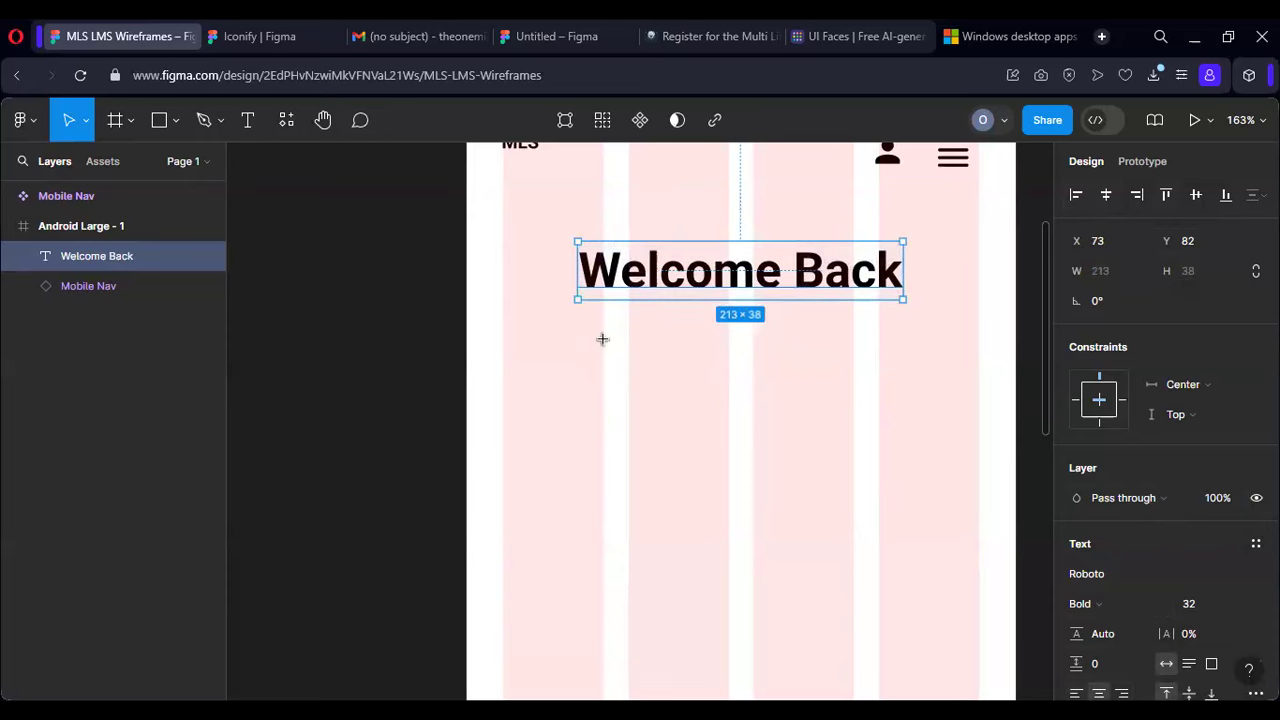
Step: Add the text "login with social" below the Welcome Back heading at about X 76, Y 158, and fit its box to the text
key(f)
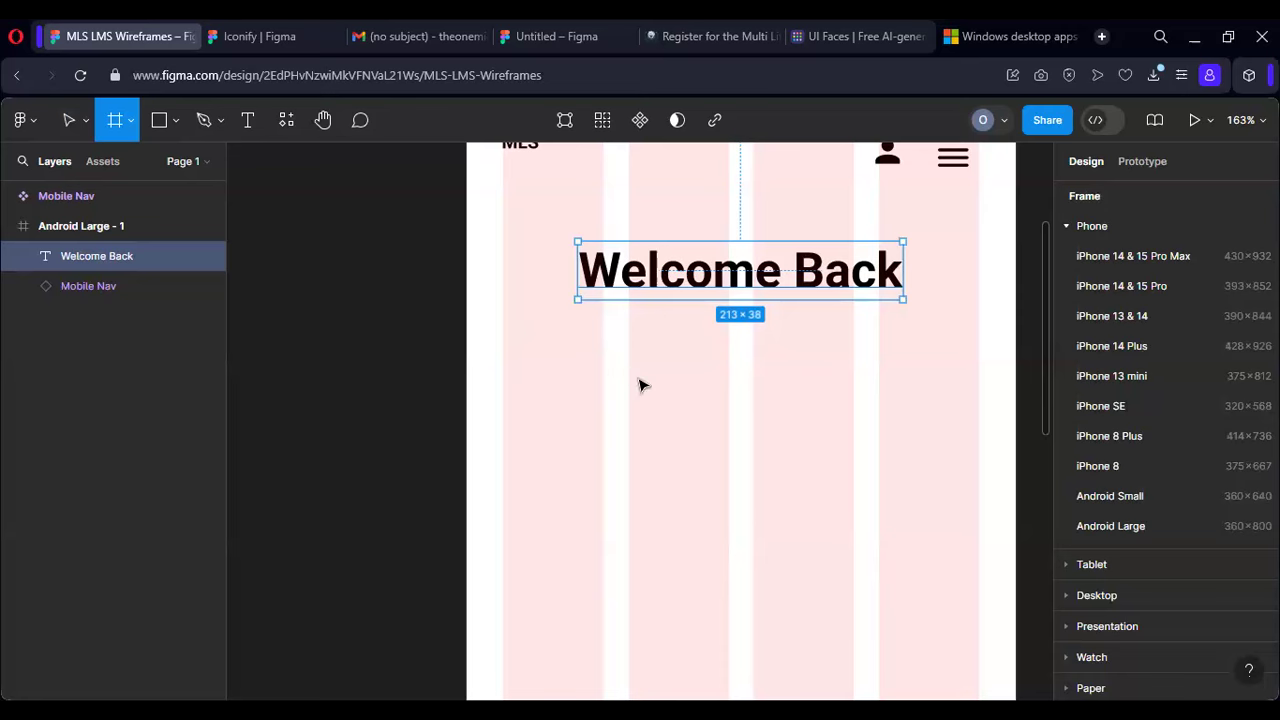
key(v)
key(t)
drag(582, 357, 825, 384)
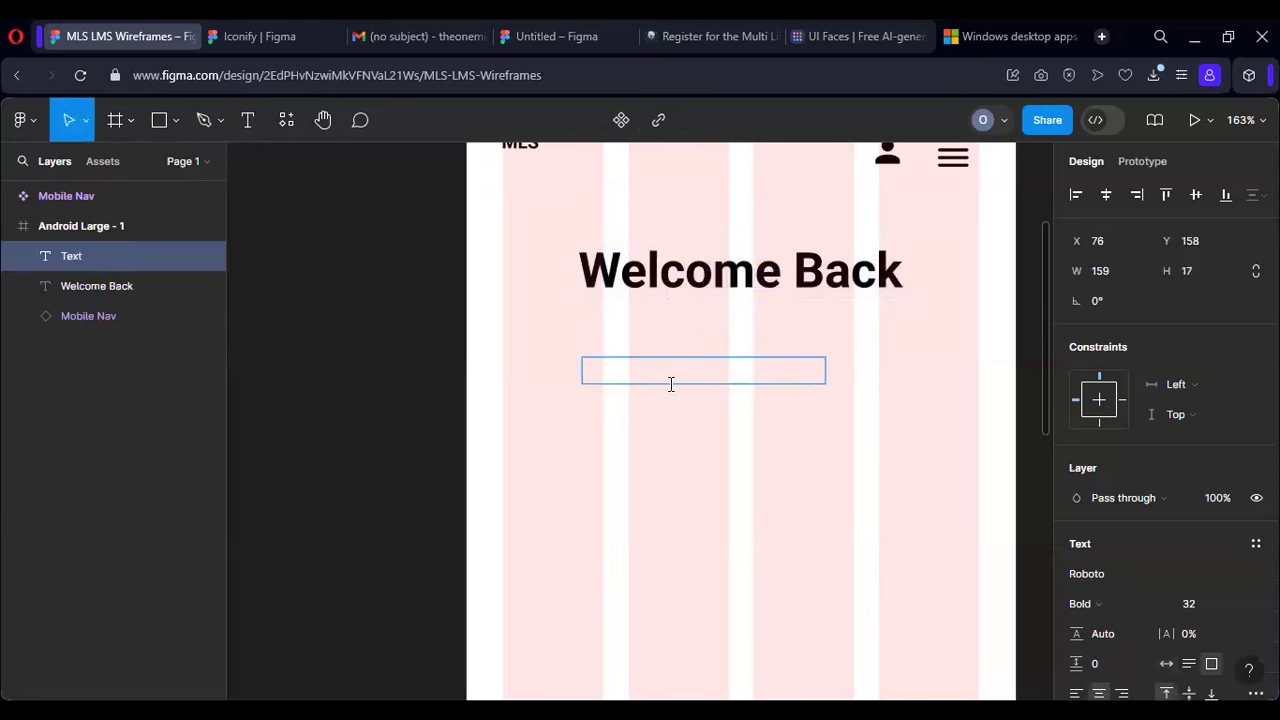
text(login )
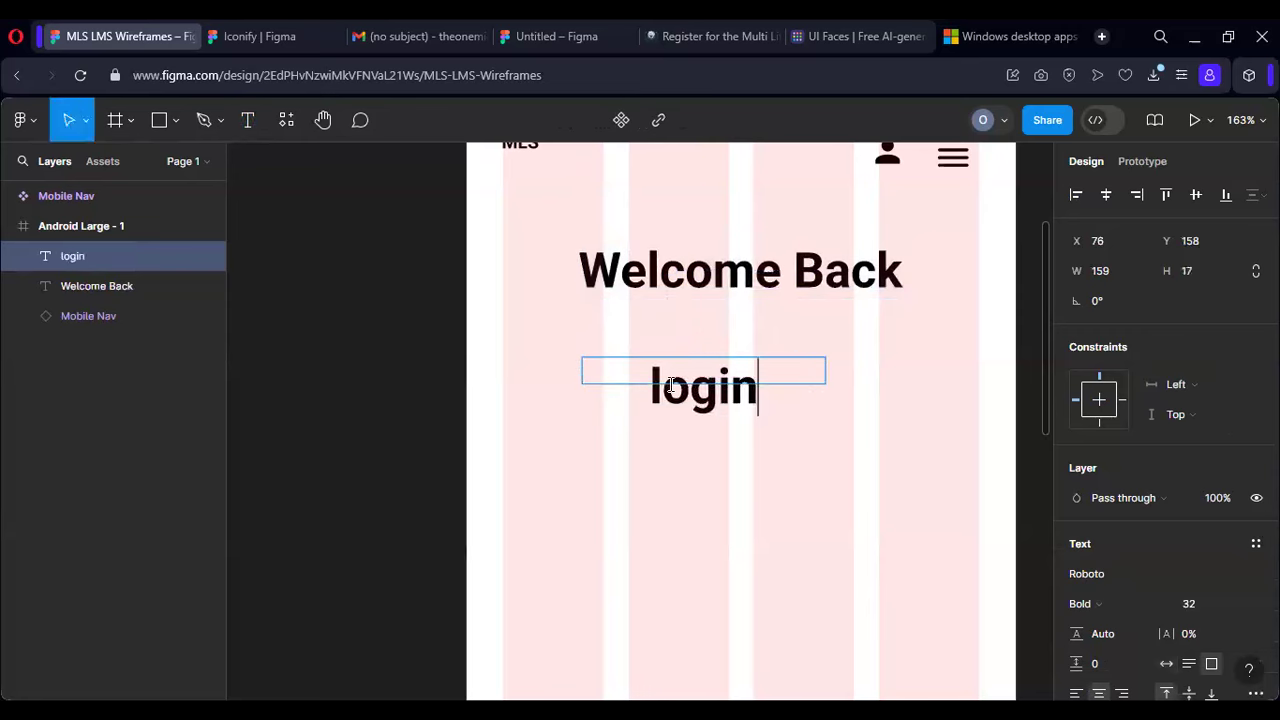
text(with)
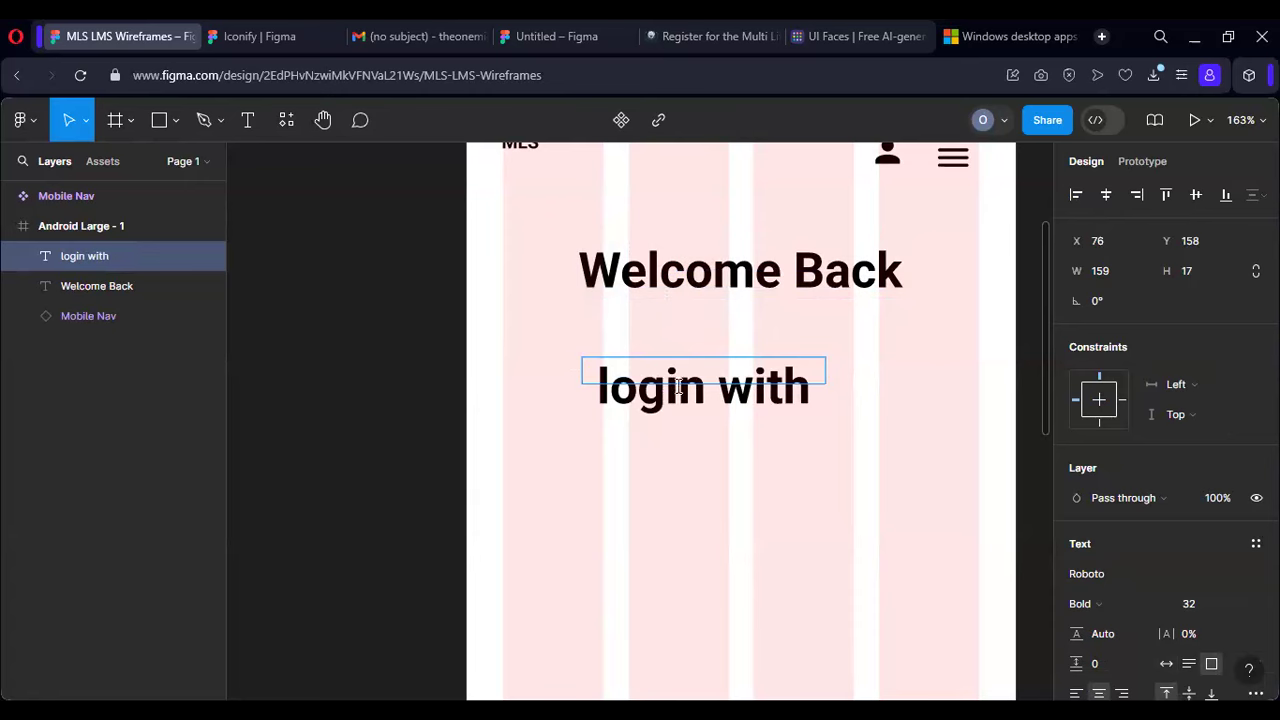
scroll(695, 388, down, 1)
text(social)
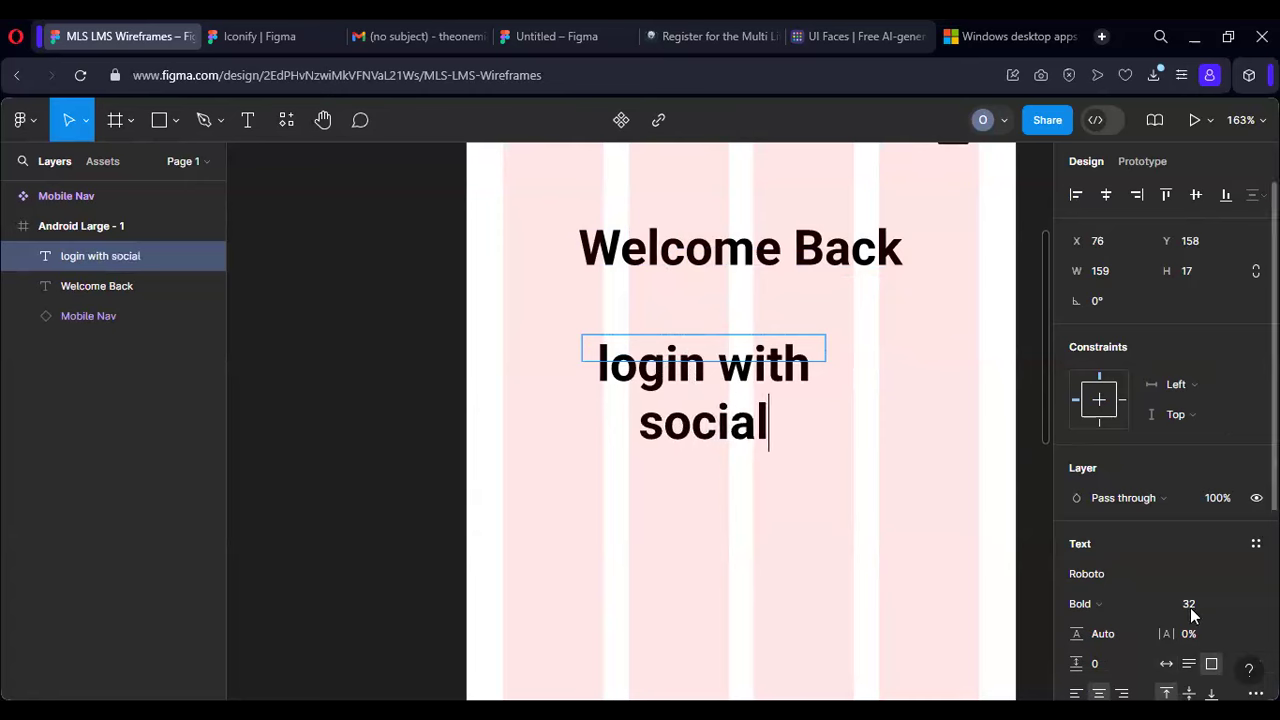
scroll(1134, 643, down, 3)
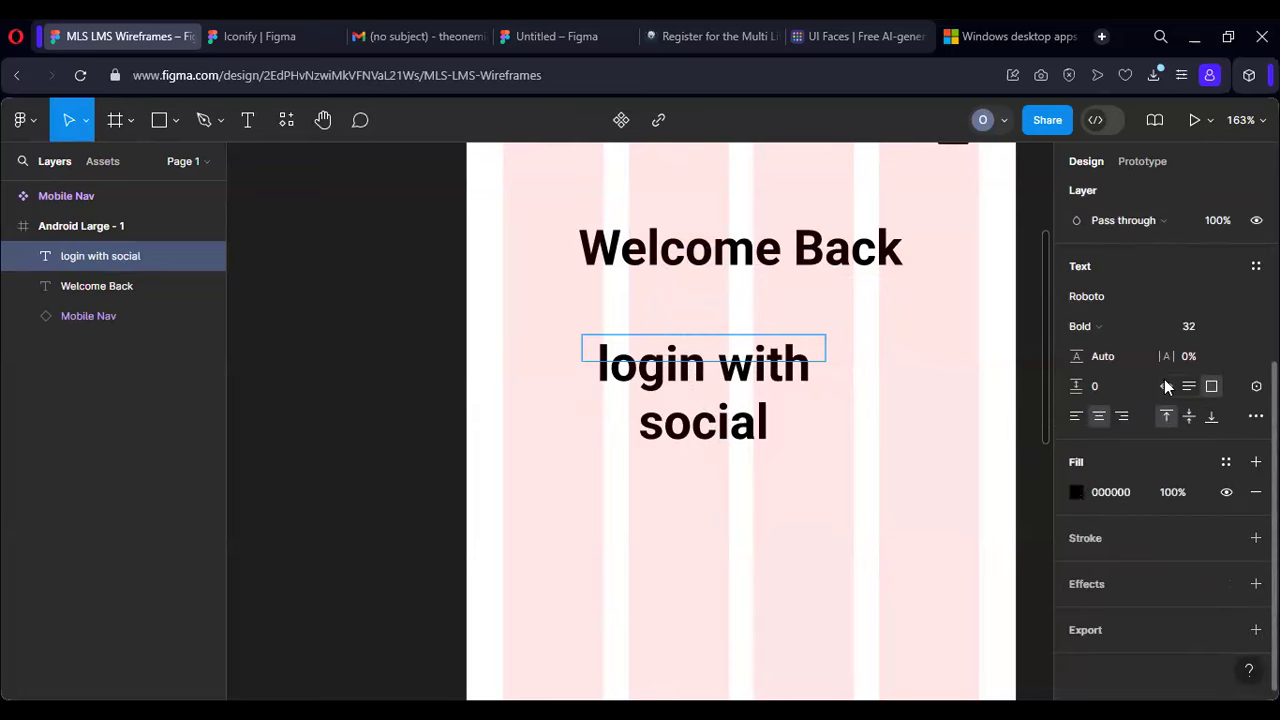
click(1166, 386)
Step: Set the font size of the whole "login with social" text to 16
key(ctrl+a)
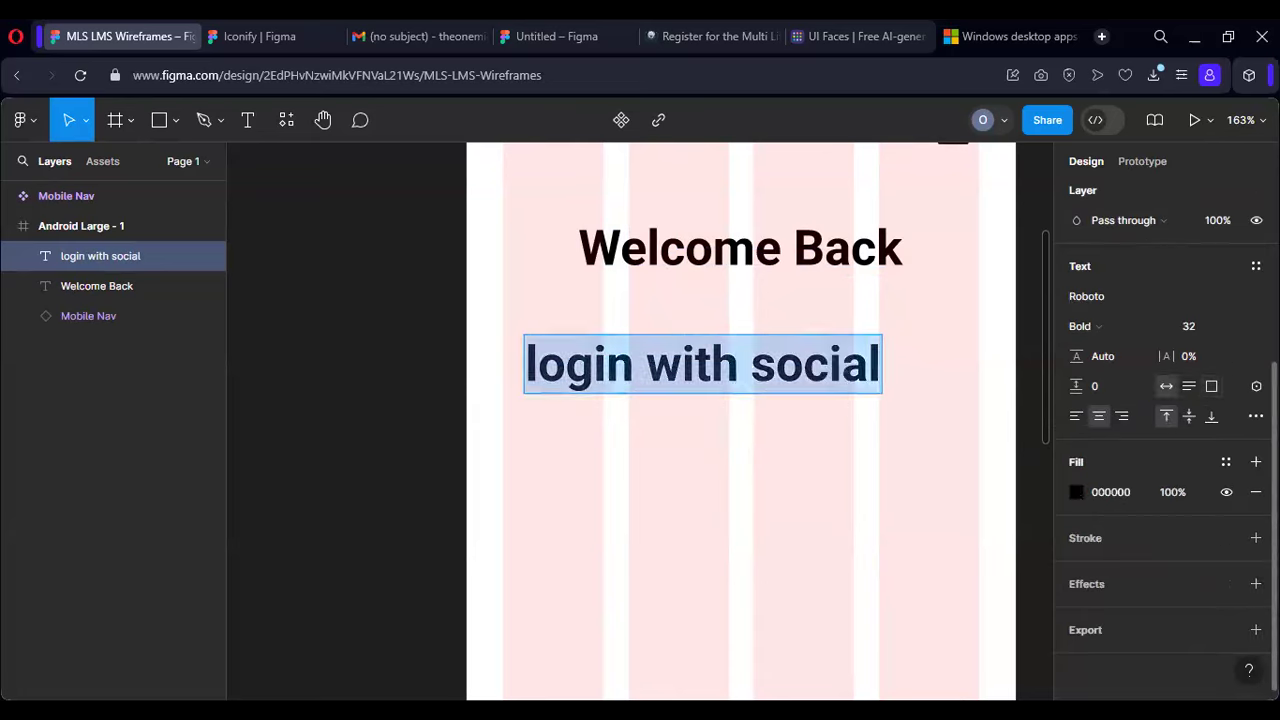
click(1238, 334)
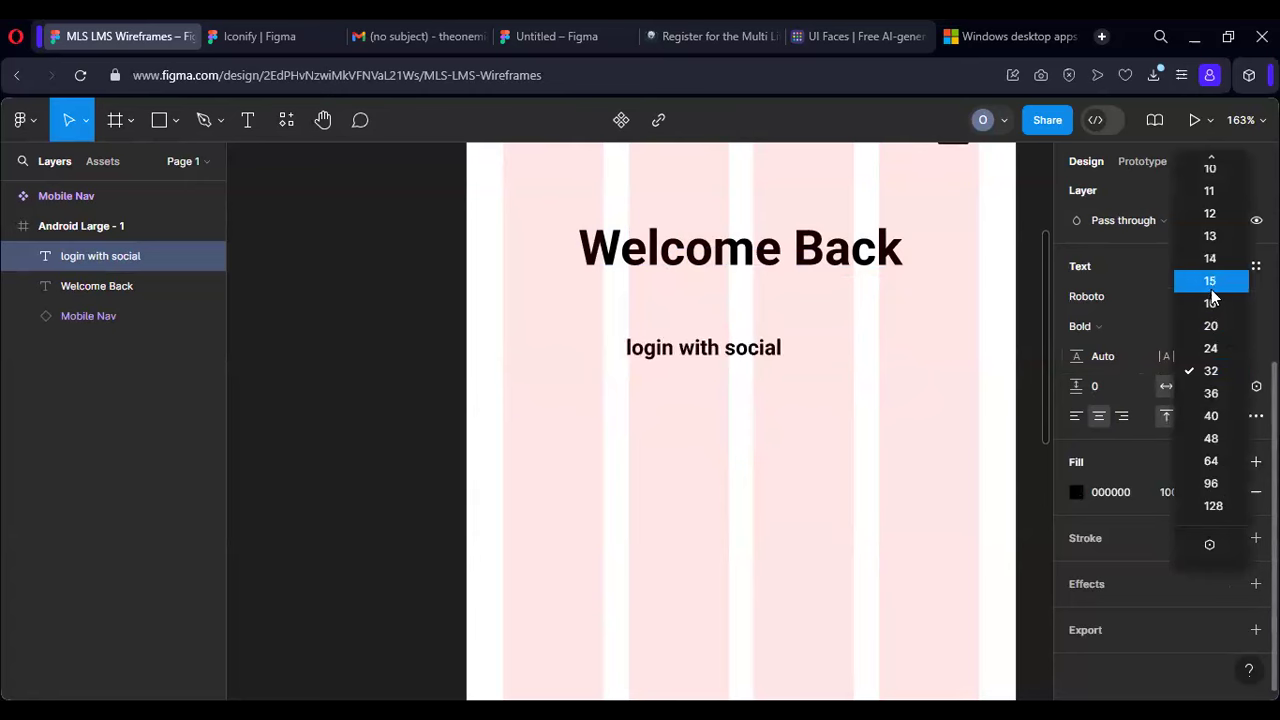
click(1211, 308)
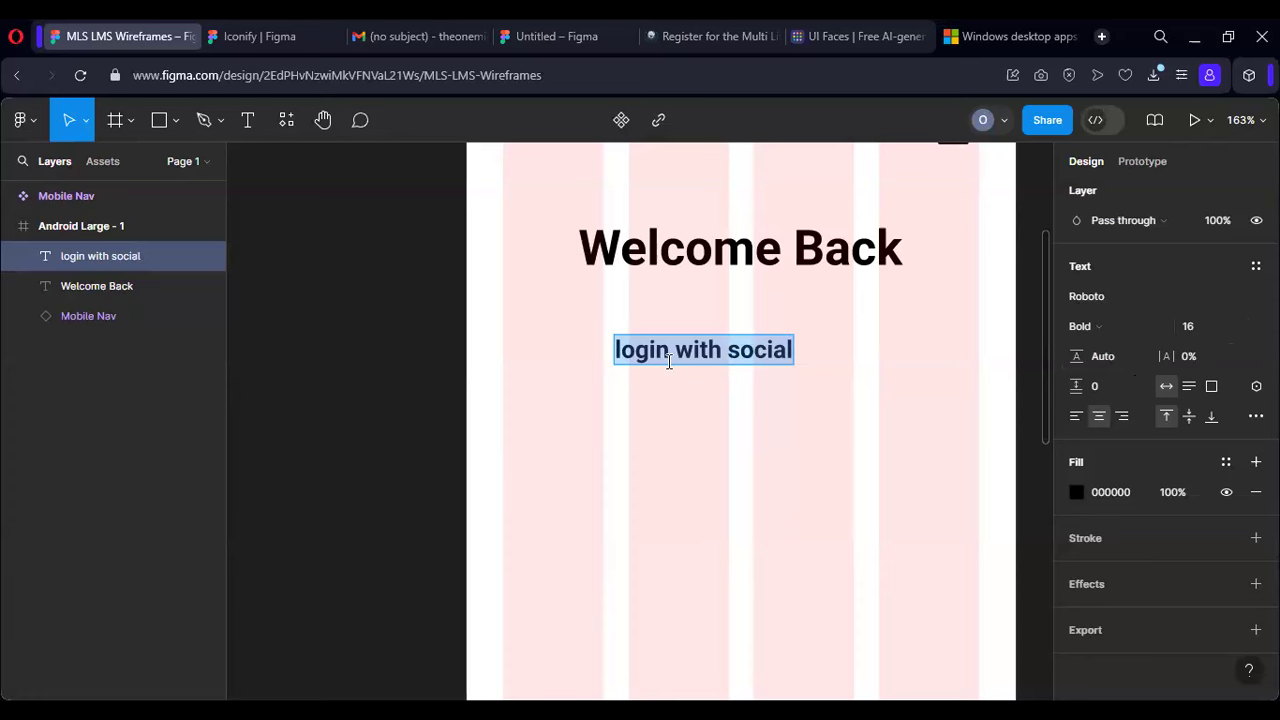
key(Escape)
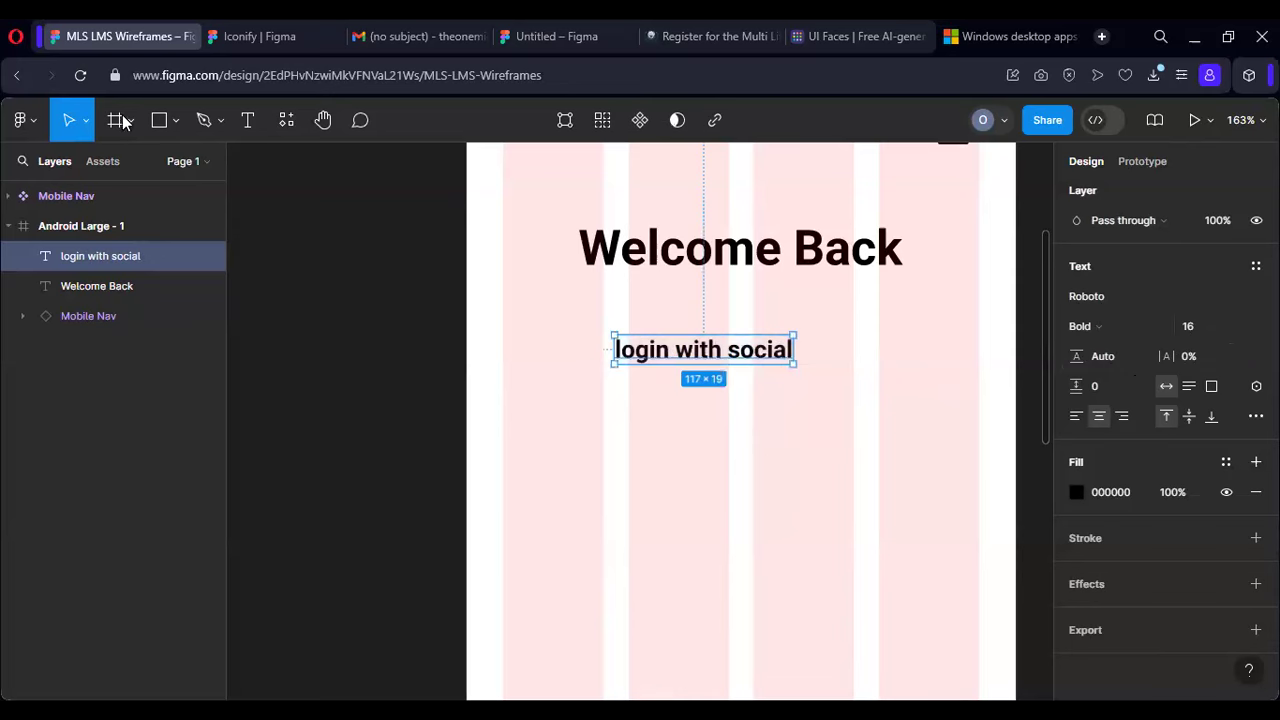
Step: Find the colored devicon:google icon with the Iconify plugin by searching "google", and import it into the Android Large - 1 frame
click(28, 120)
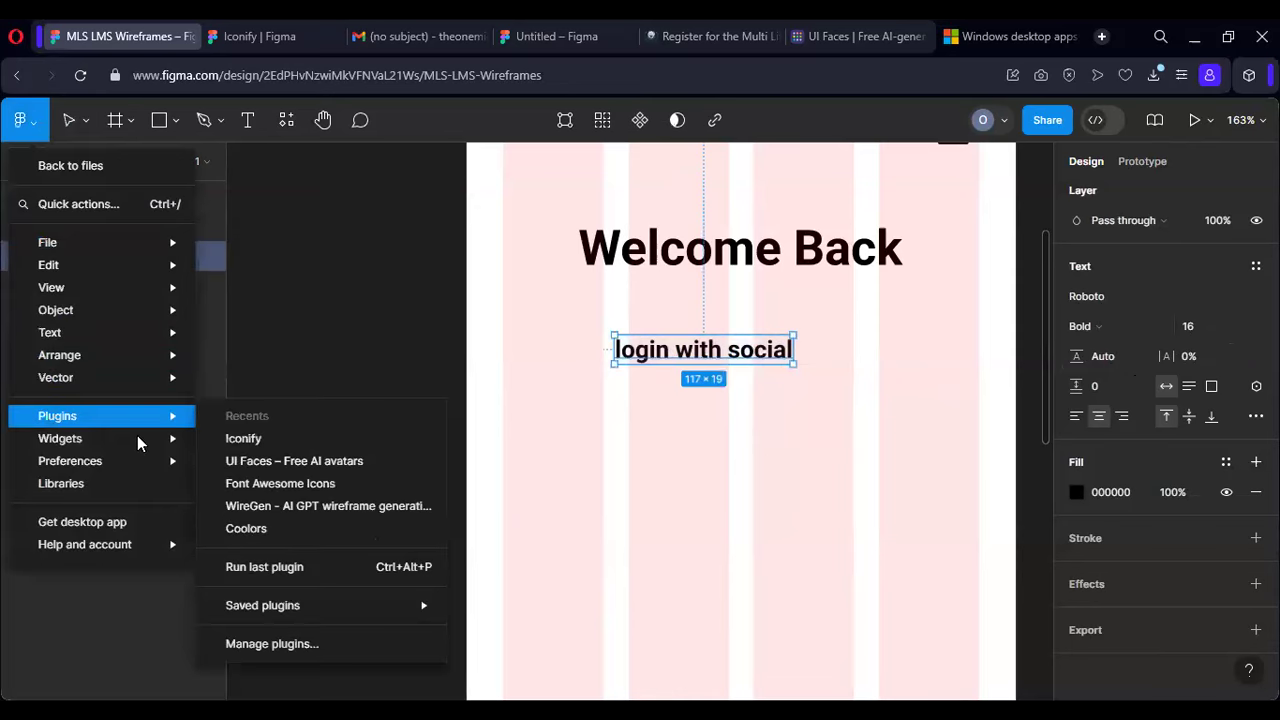
mouse_move(170, 416)
click(240, 438)
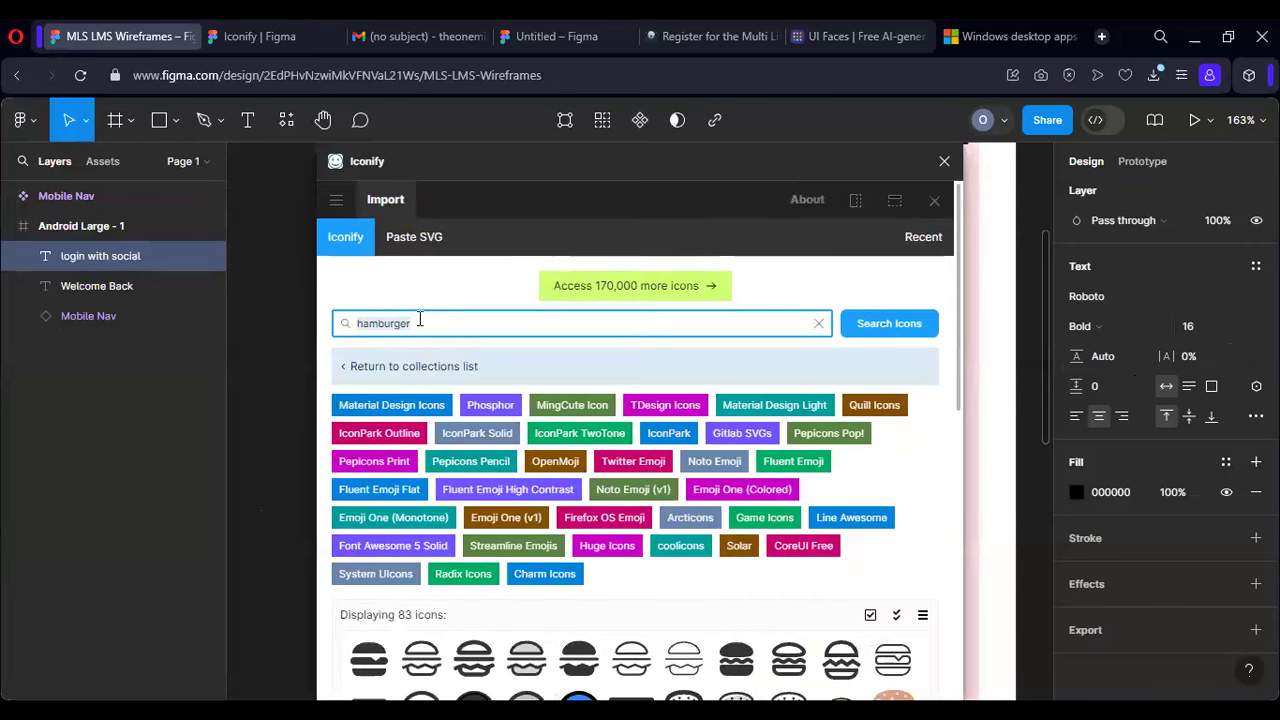
text(google)
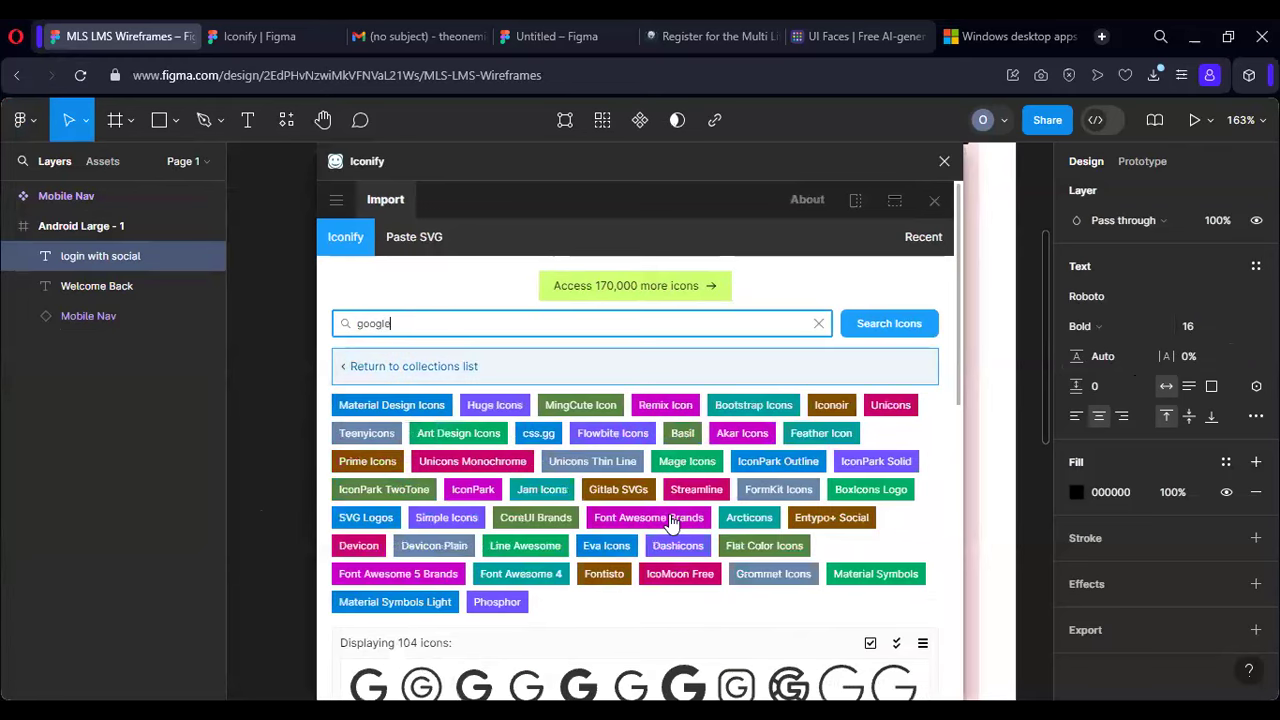
scroll(632, 556, down, 3)
click(632, 557)
scroll(634, 564, down, 4)
click(645, 676)
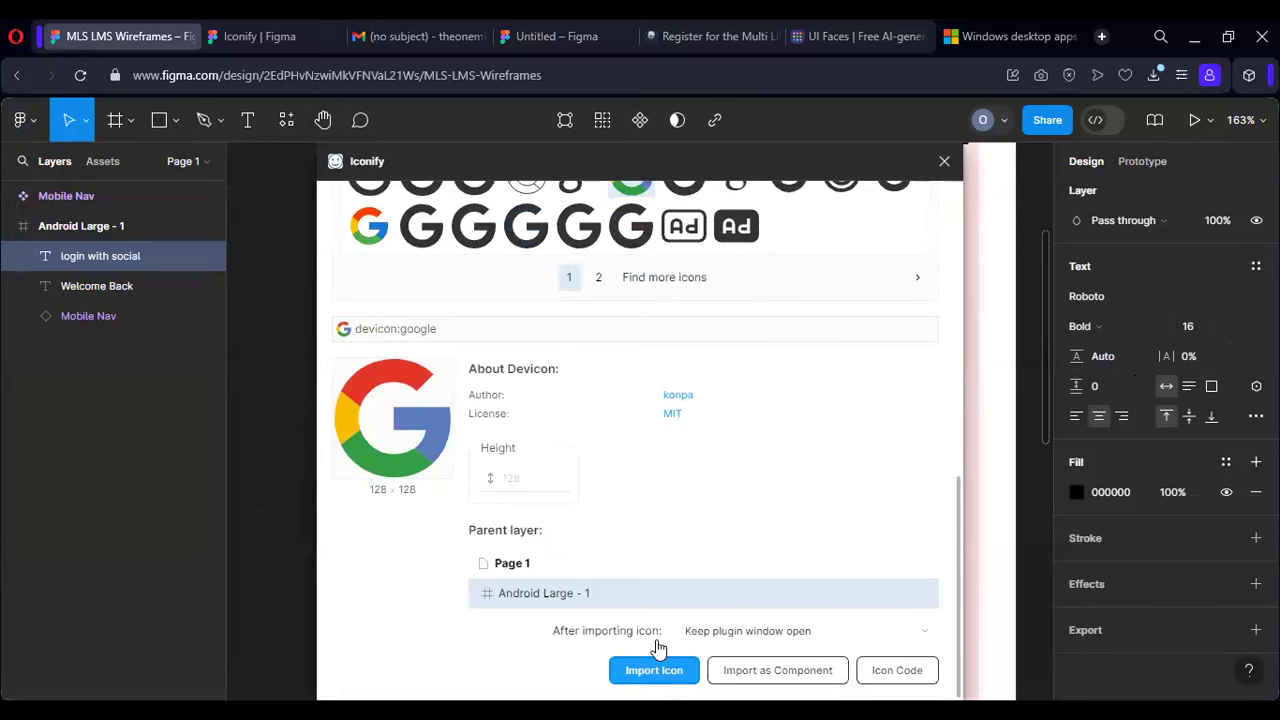
click(943, 168)
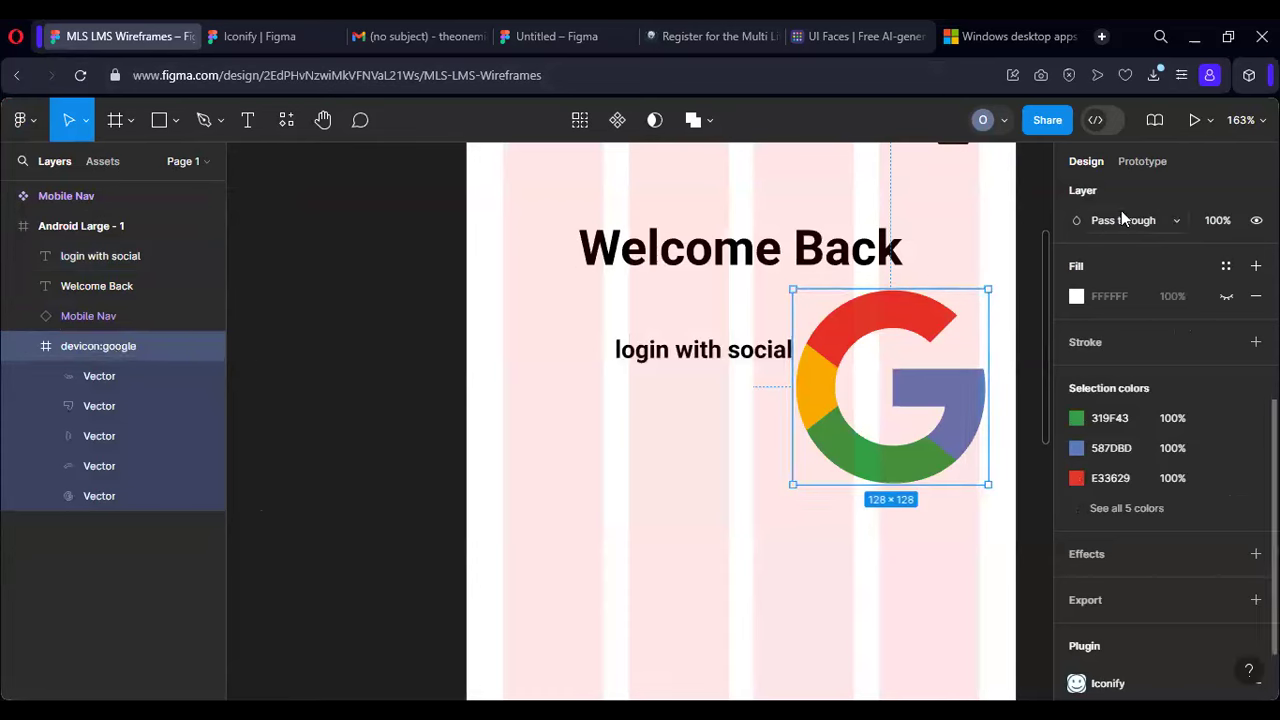
Step: Resize the imported Google icon to 40 wide and 40 high
scroll(1115, 236, up, 5)
click(1104, 300)
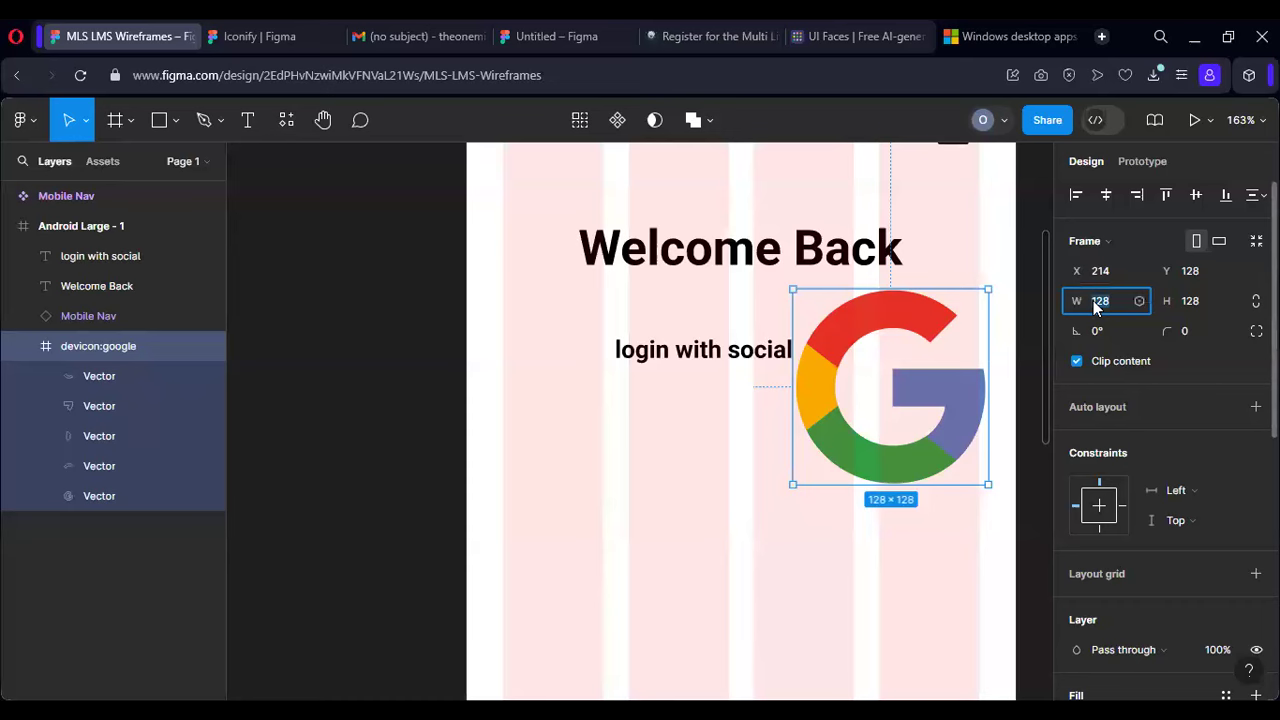
text(40)
key(Tab)
text(40)
key(Return)
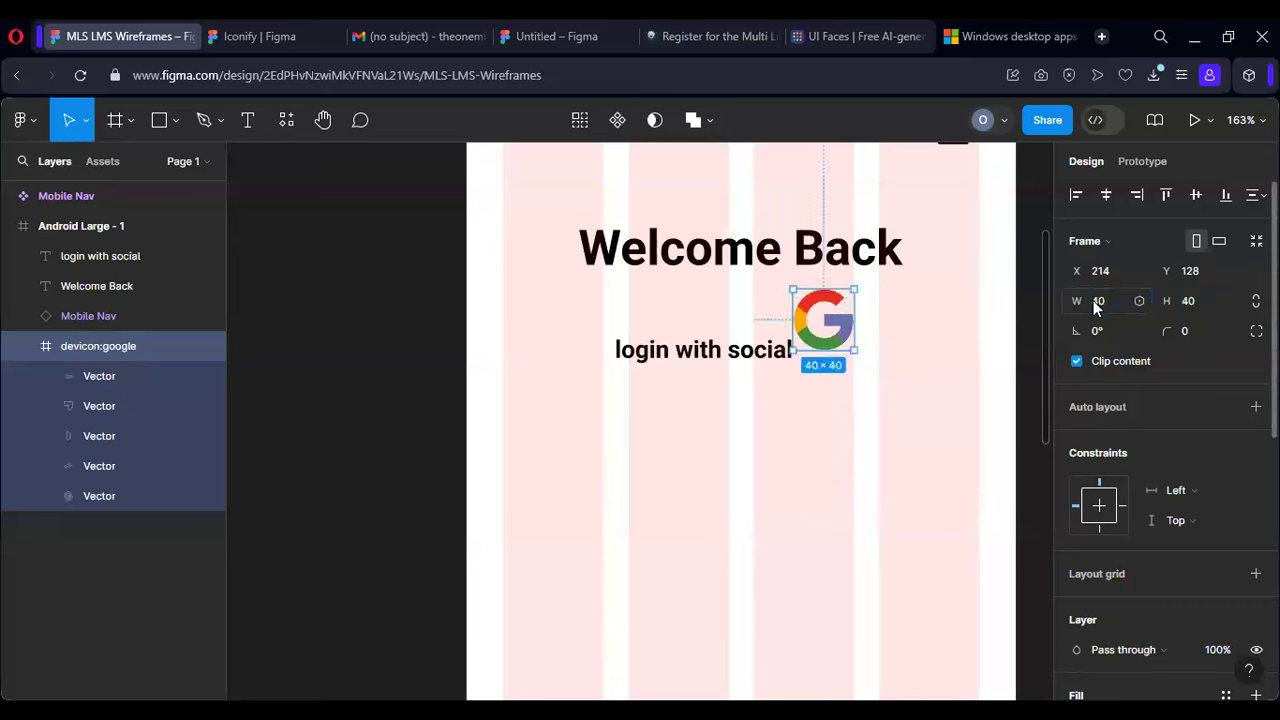
Step: Move the "login with social" text to about X 99, Y 143 and the Google icon below it to about X 99, Y 174
drag(823, 325, 634, 412)
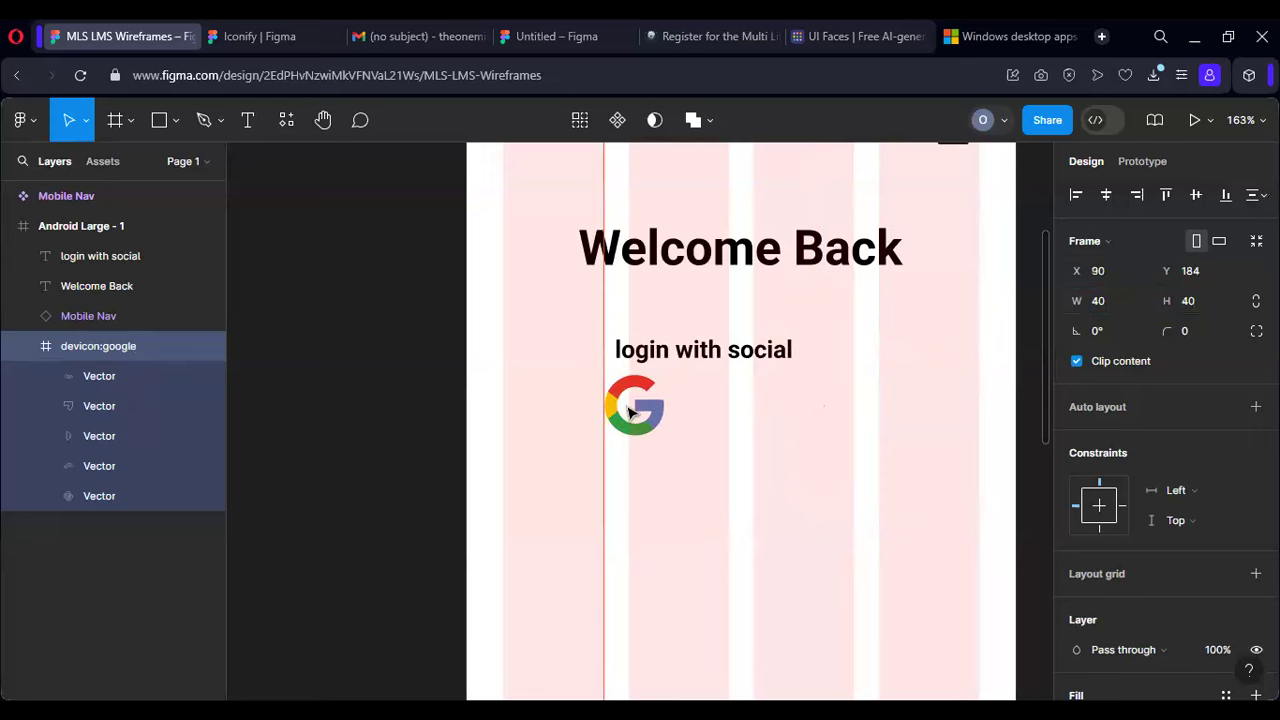
click(711, 355)
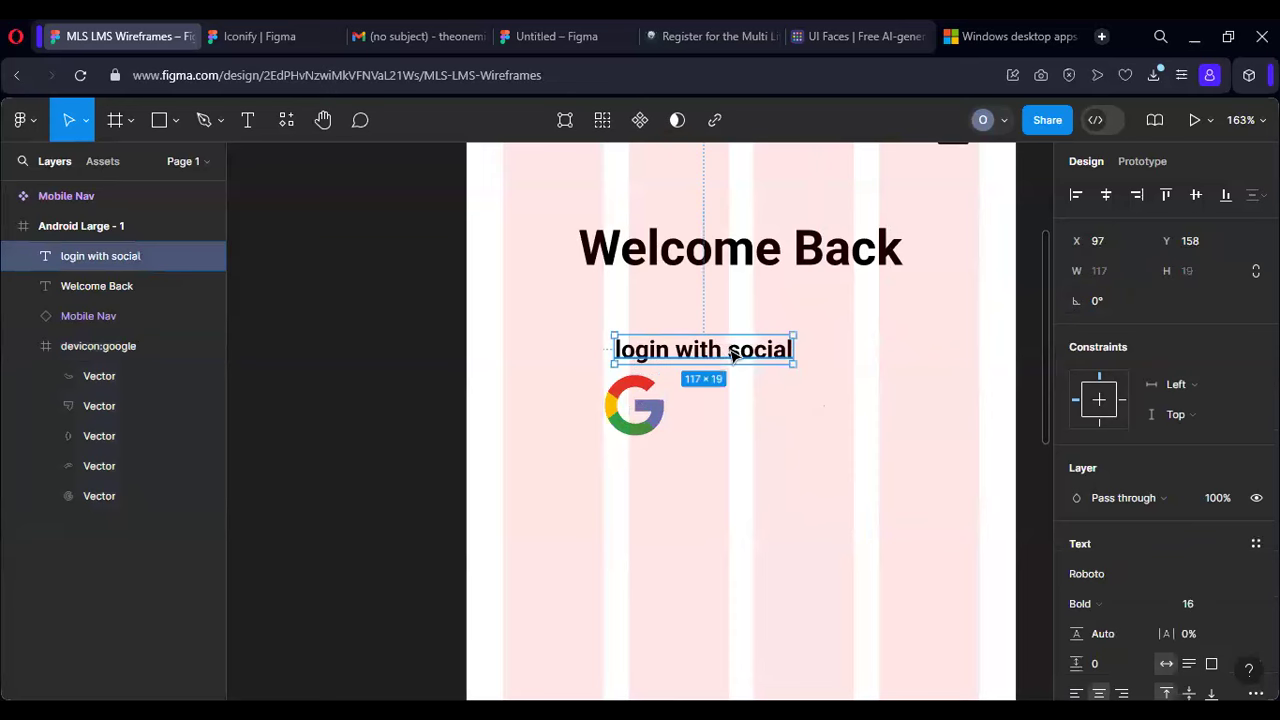
drag(719, 357, 722, 333)
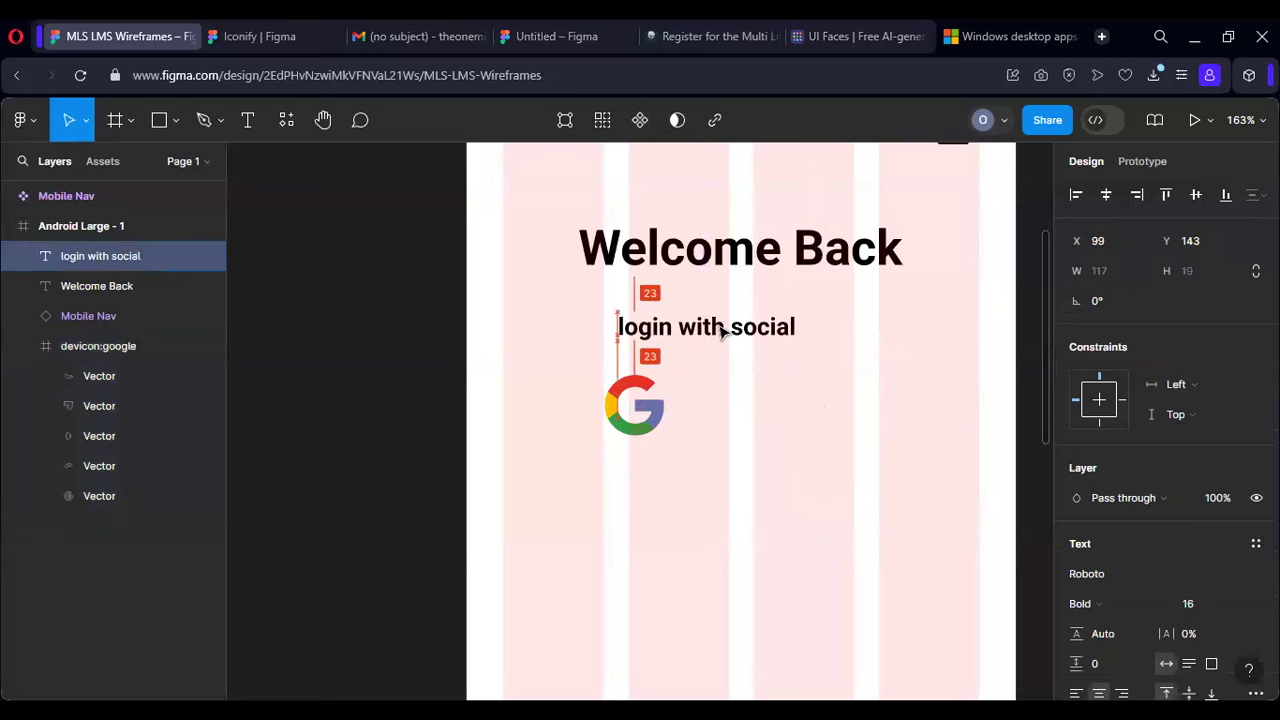
click(650, 398)
mouse_move(623, 400)
mouse_down()
mouse_move(658, 390)
mouse_move(636, 385)
mouse_up()
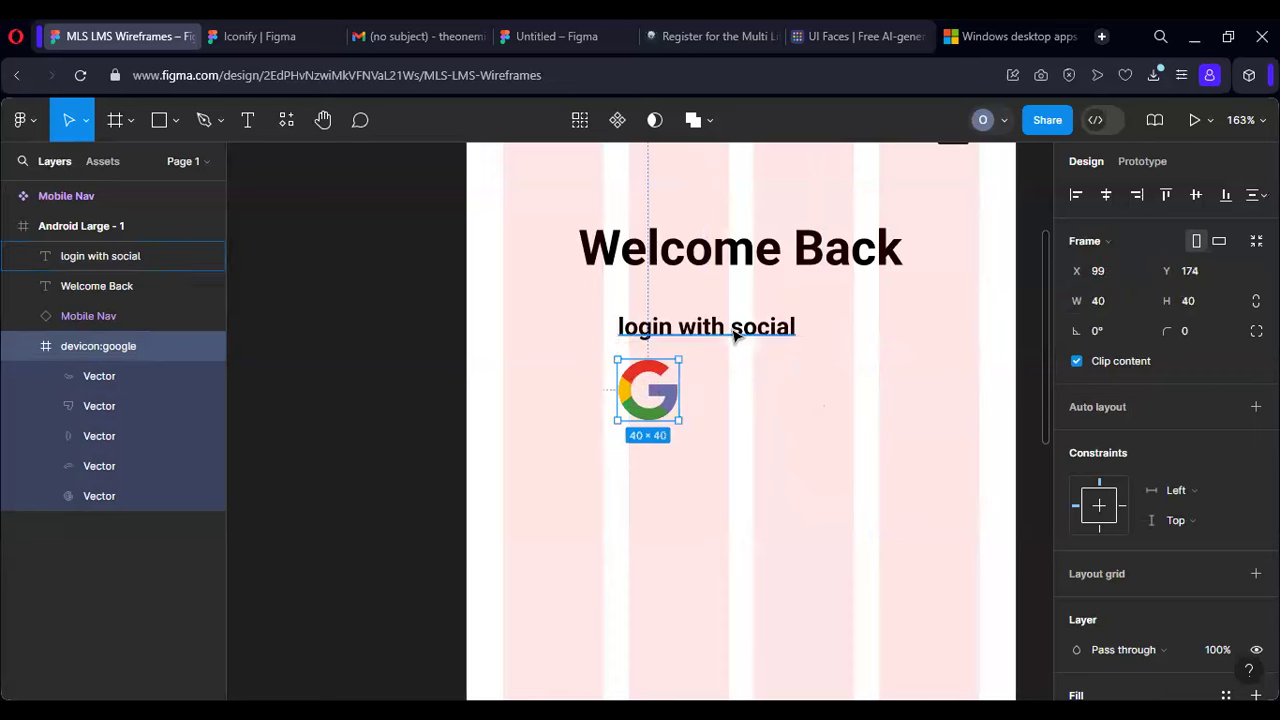
Step: Add the text "google Account" beside the Google icon at about X 153, Y 184, and fit its box to the text
click(763, 333)
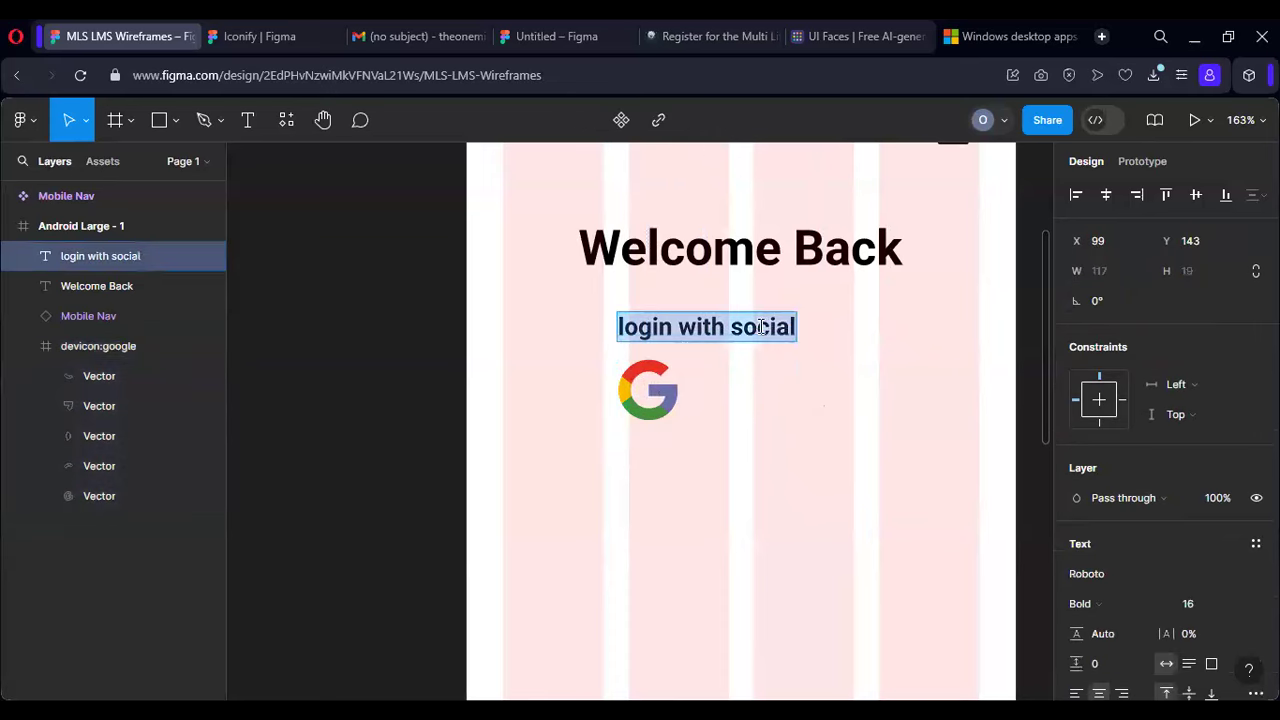
key(t)
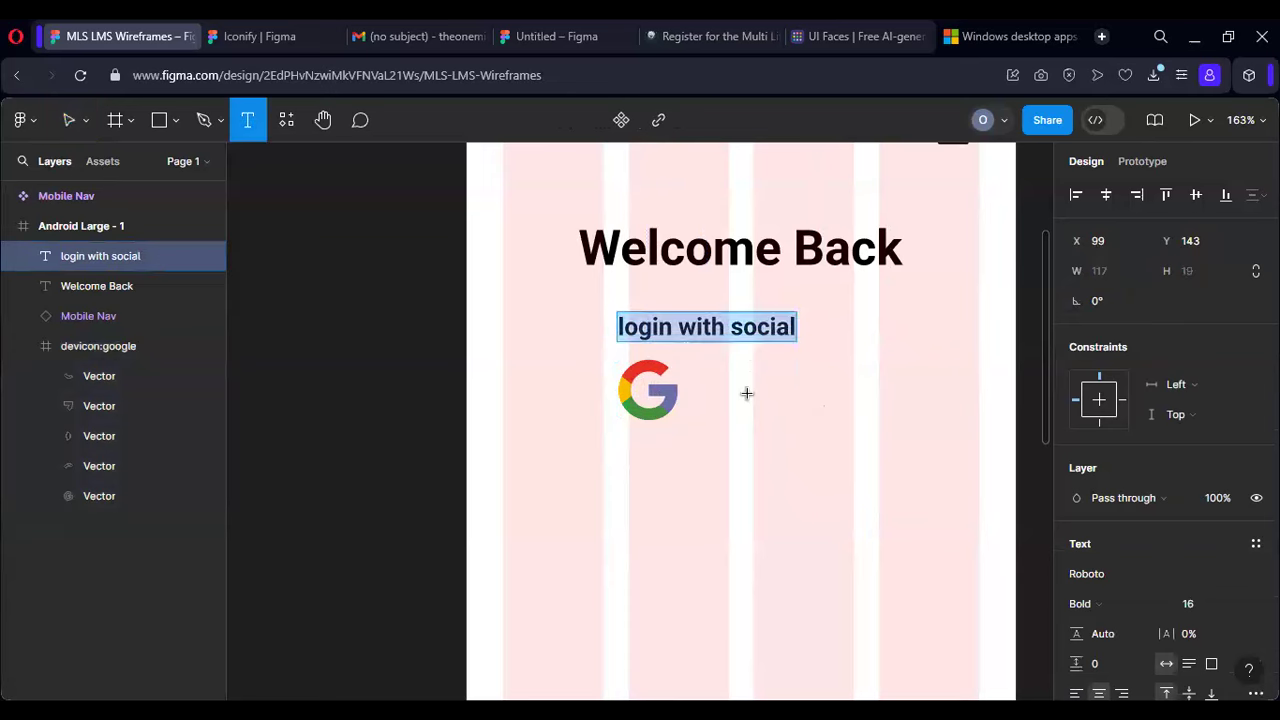
drag(700, 375, 862, 408)
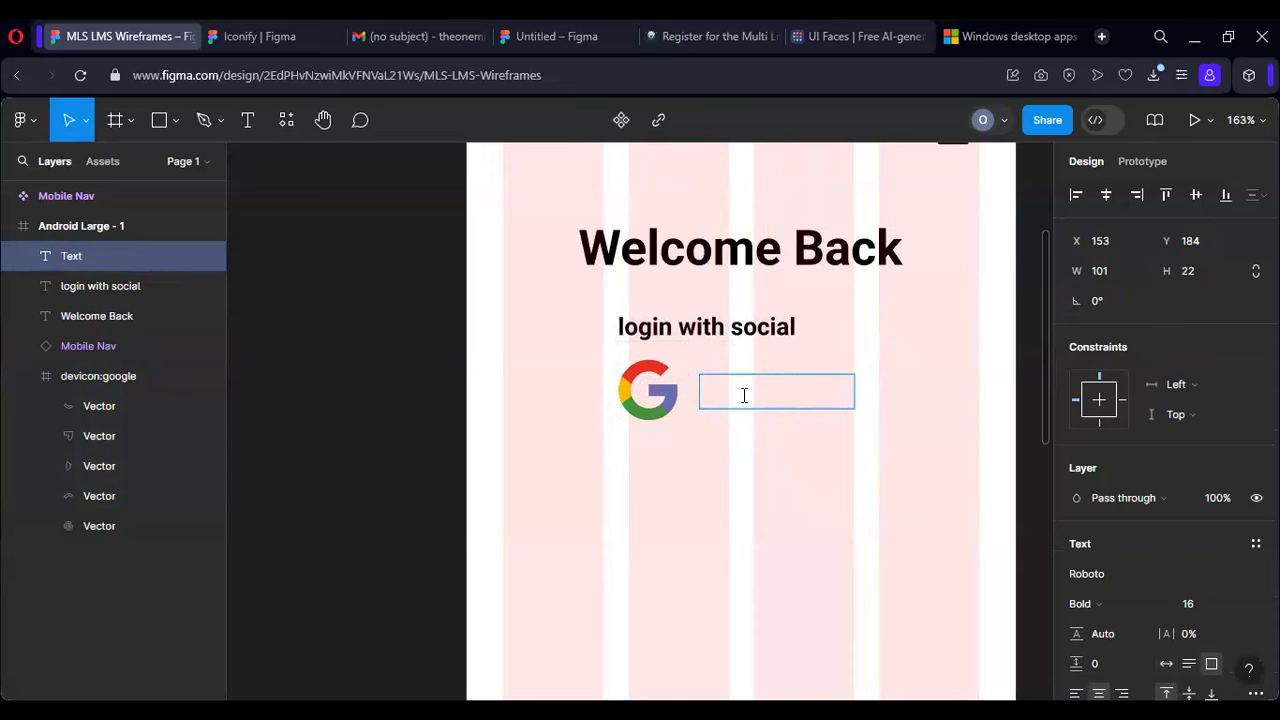
text(google Acc)
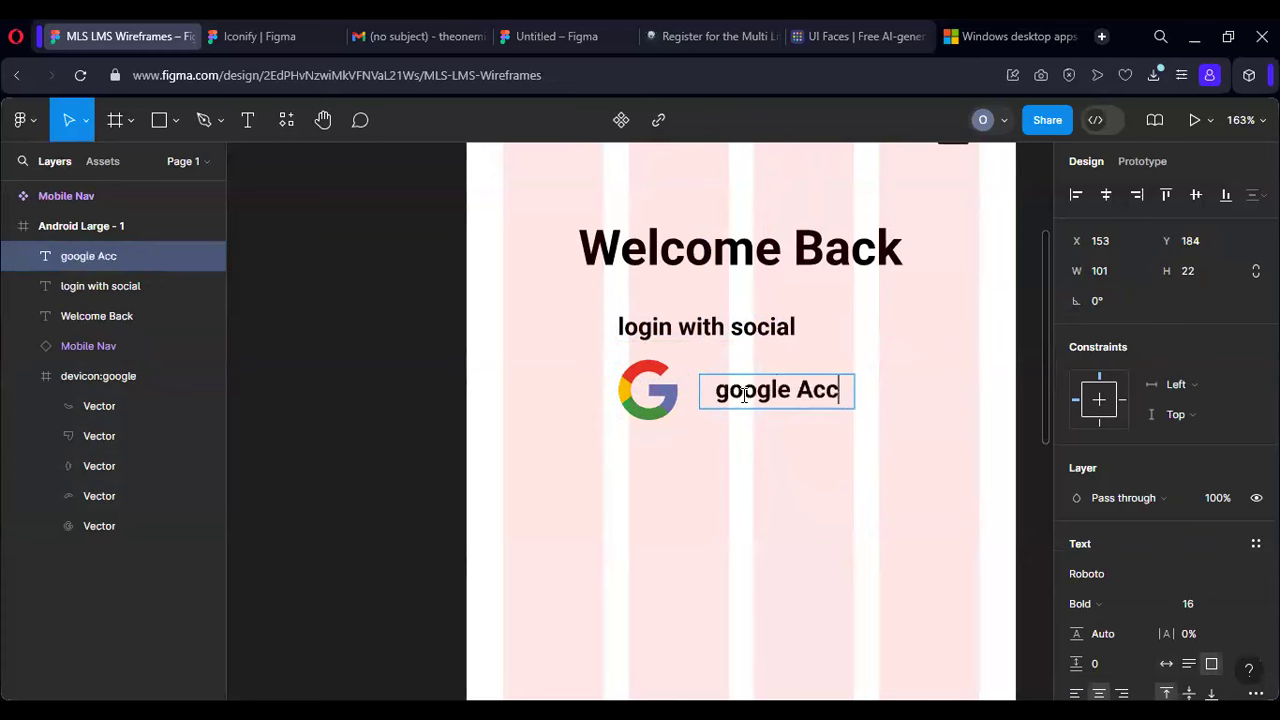
text(ou)
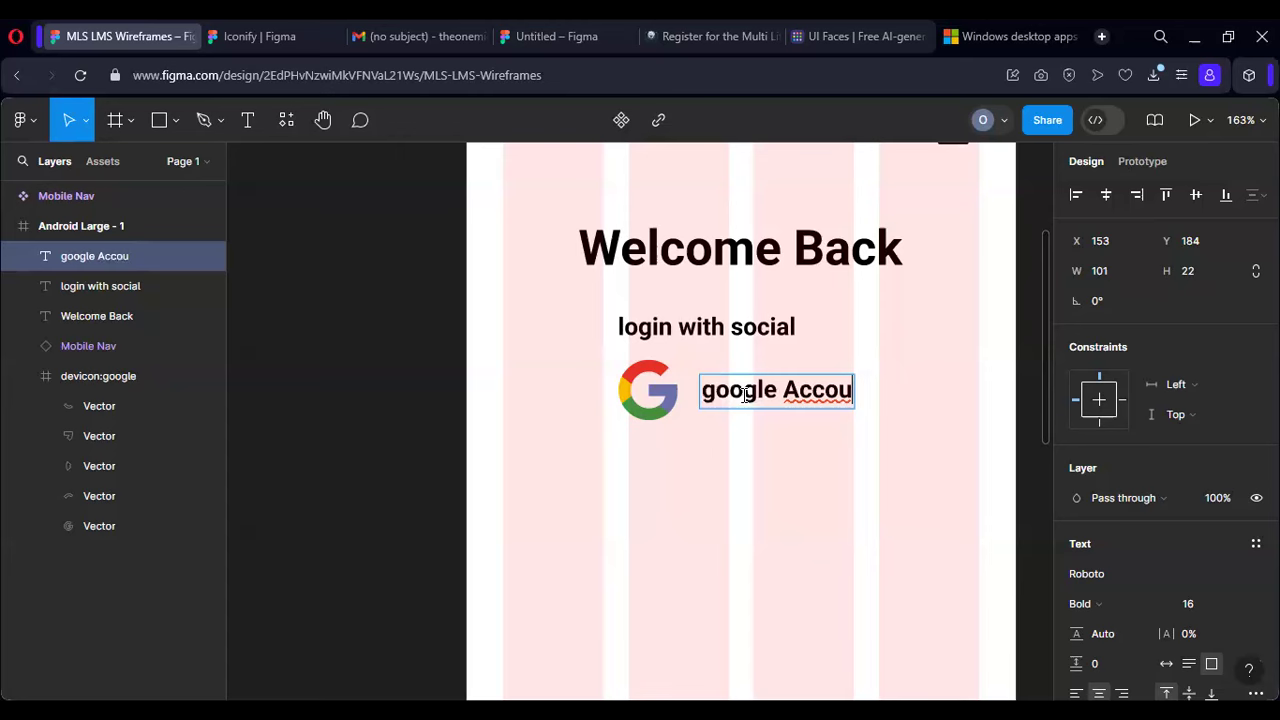
text(nt)
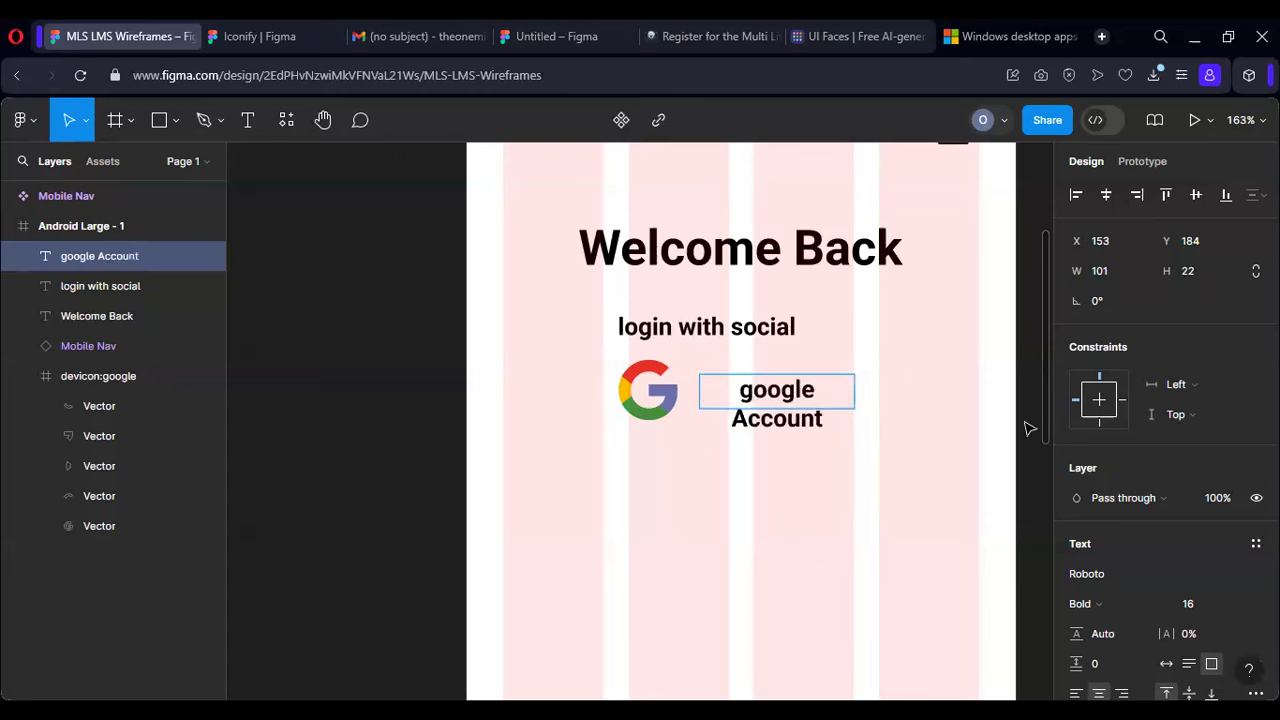
scroll(1164, 570, down, 5)
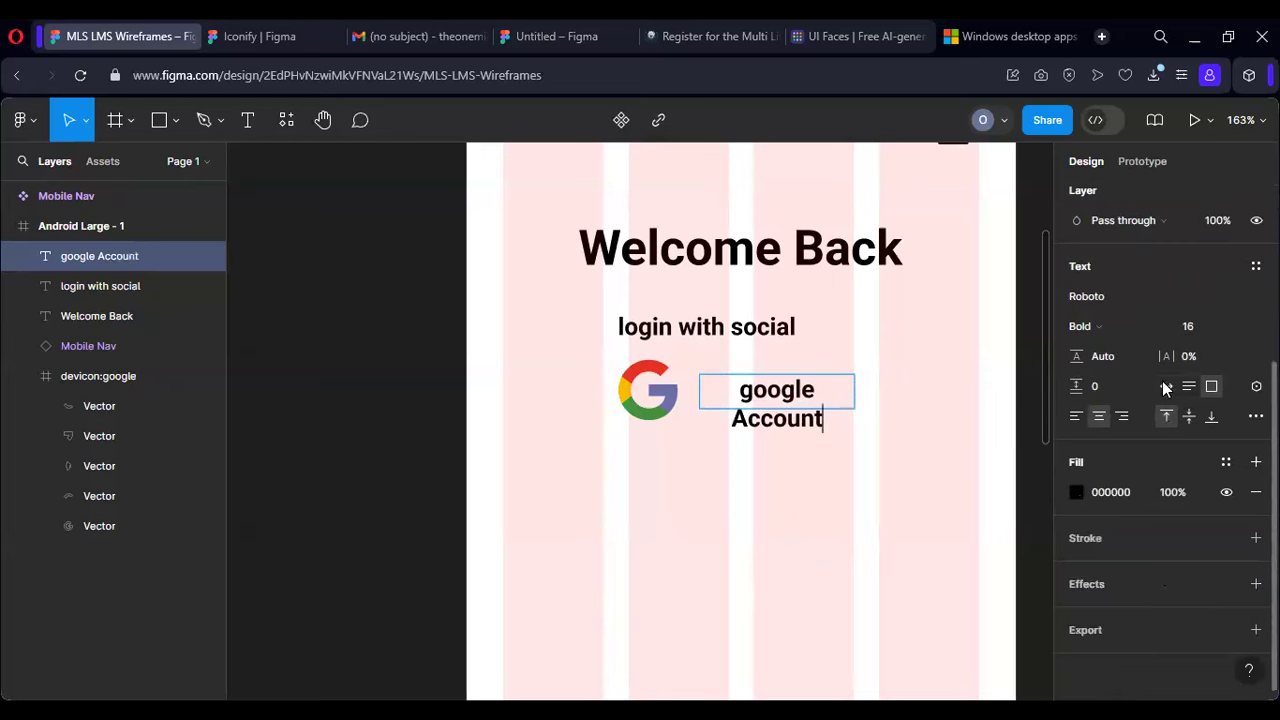
click(1166, 386)
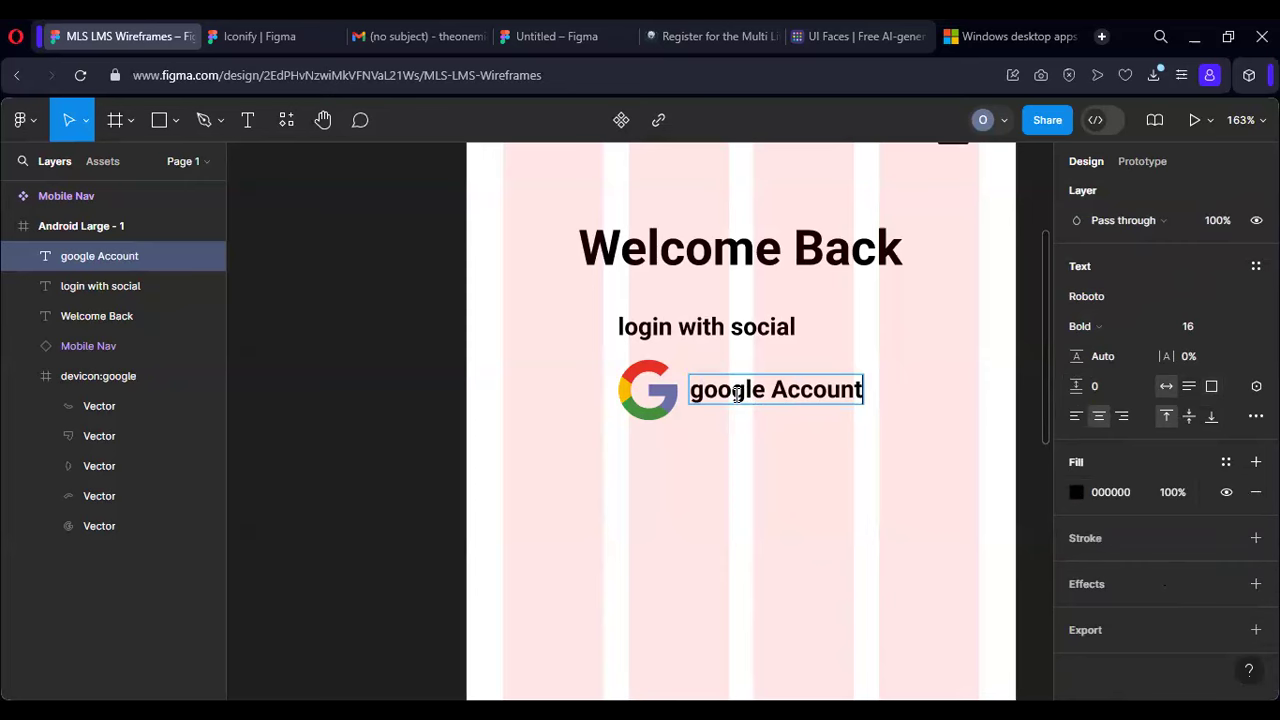
Step: Capitalize the first letter of the label beside the Google icon so it reads "Google Account", and deselect it
key(BackSpace)
text(G)
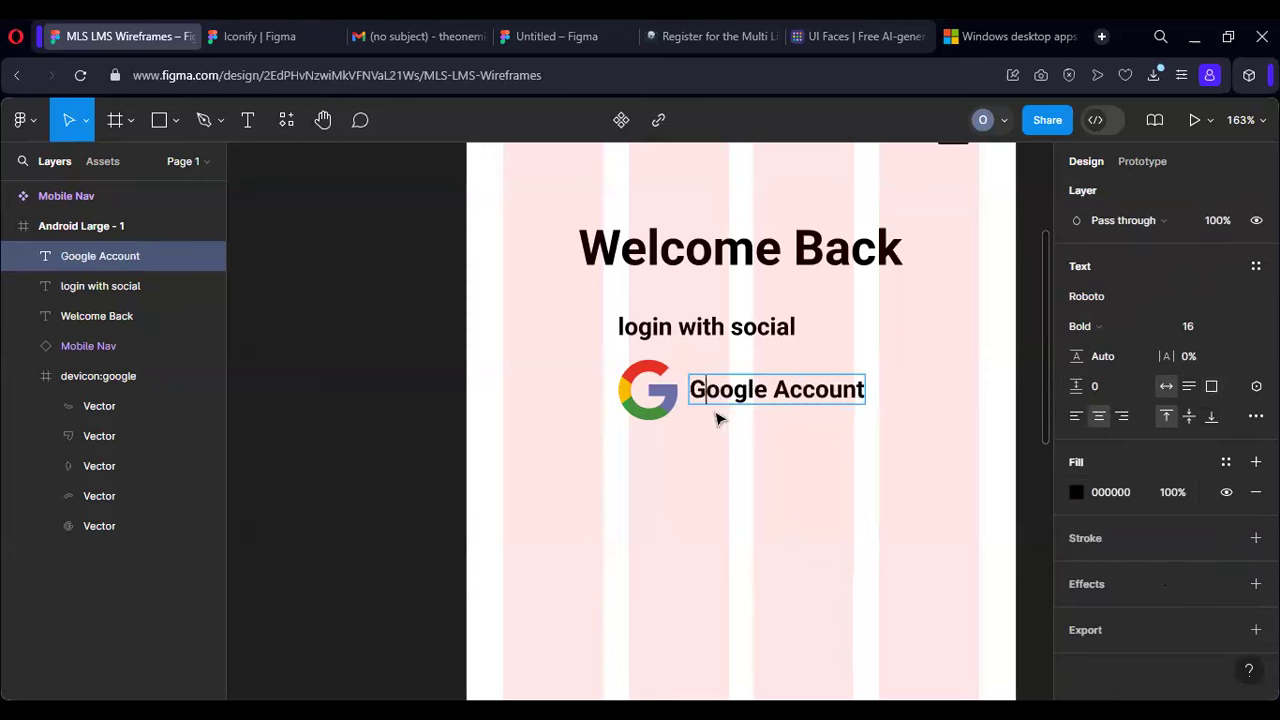
key(Escape)
click(697, 455)
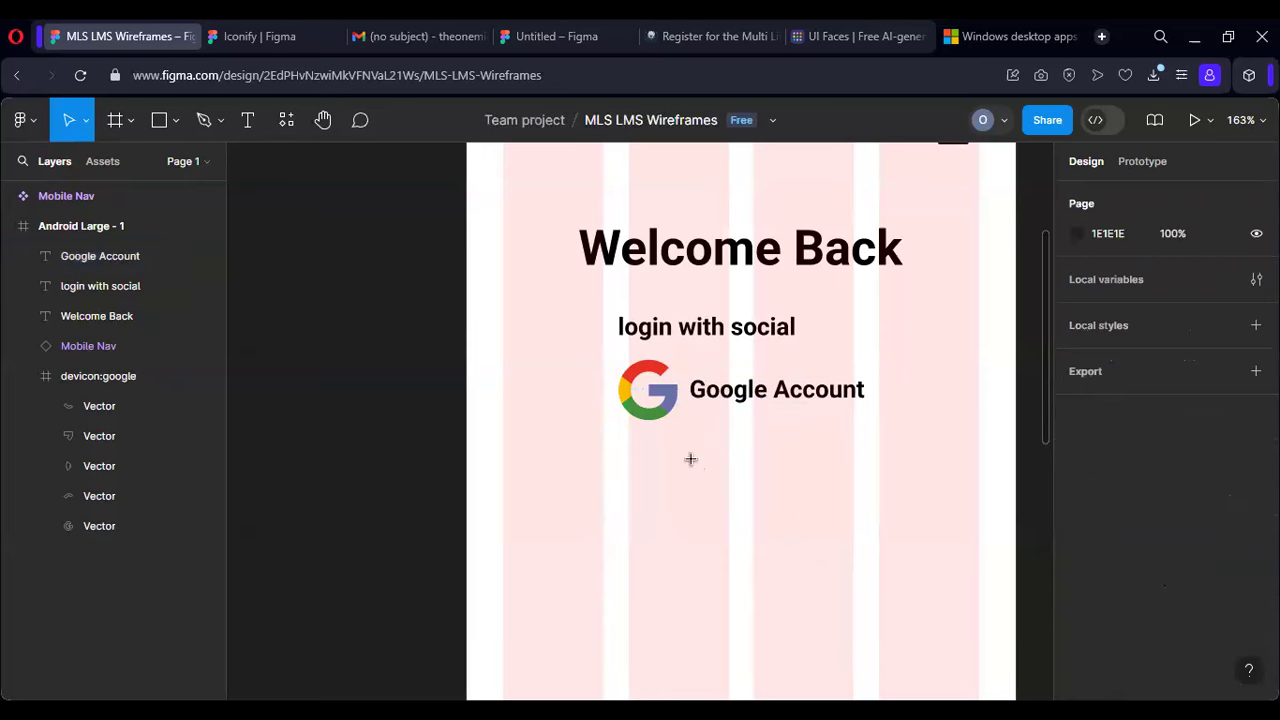
key(r)
click(676, 459)
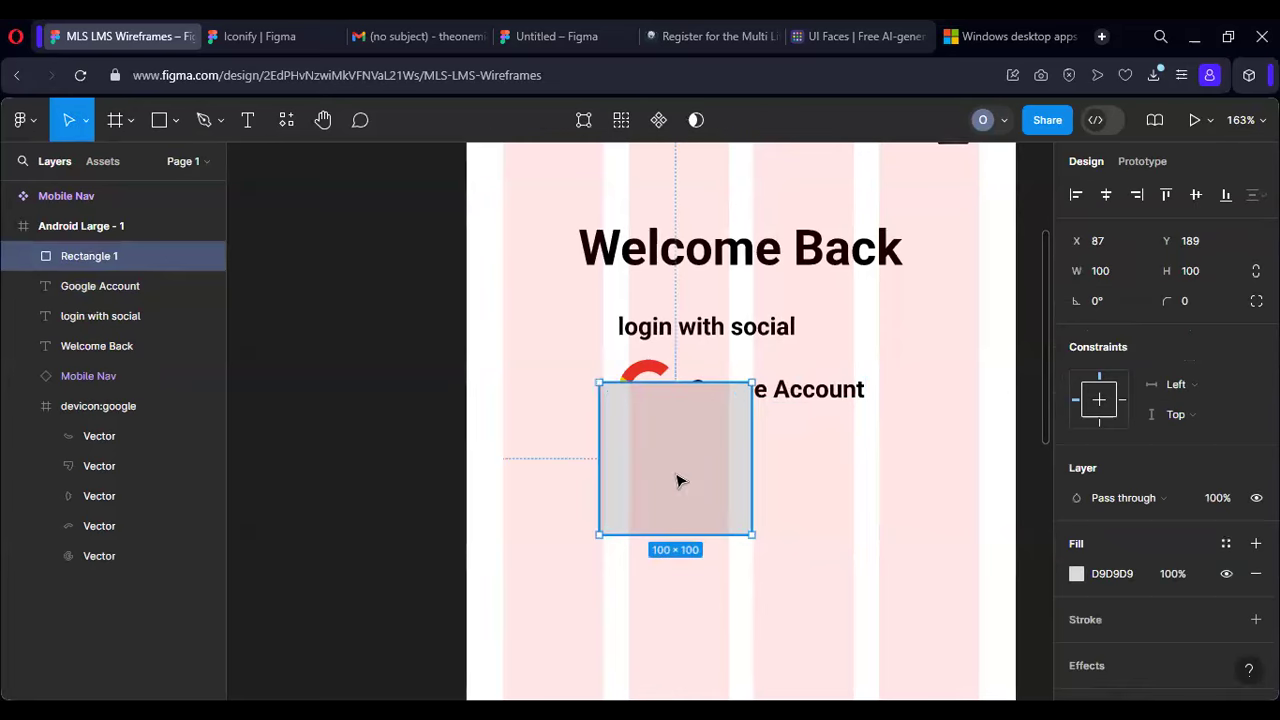
key(t)
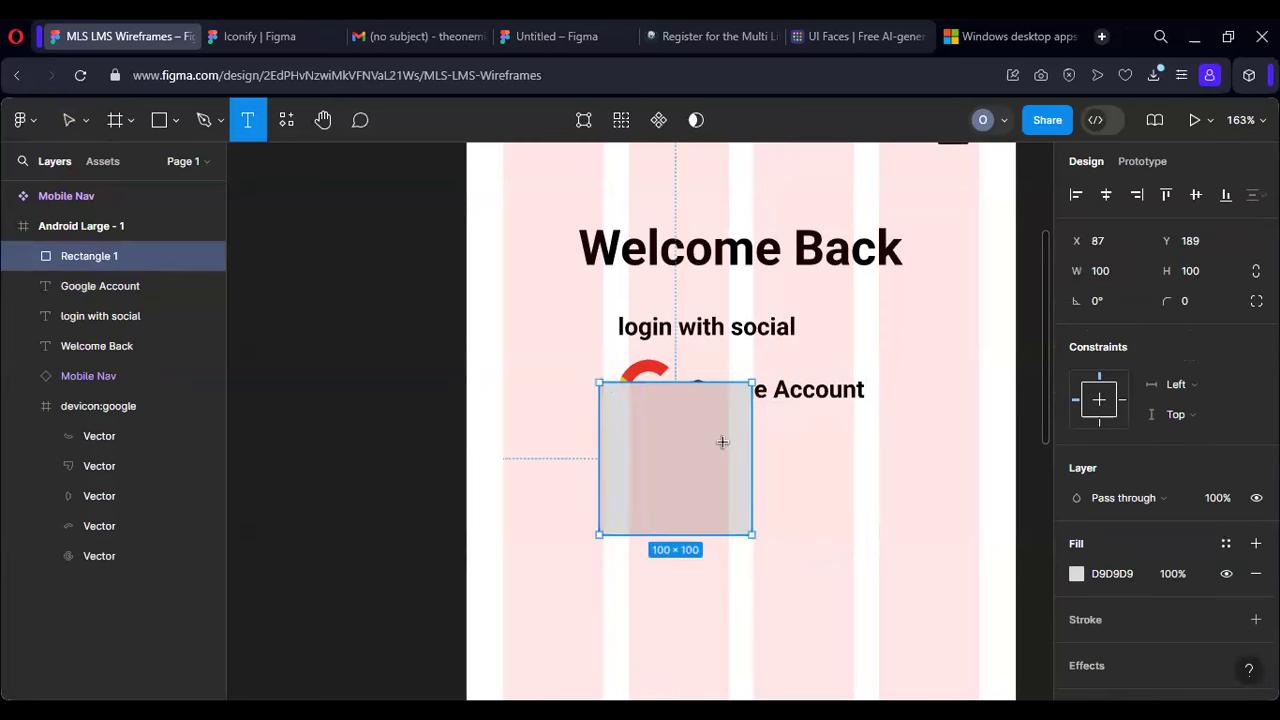
key(Delete)
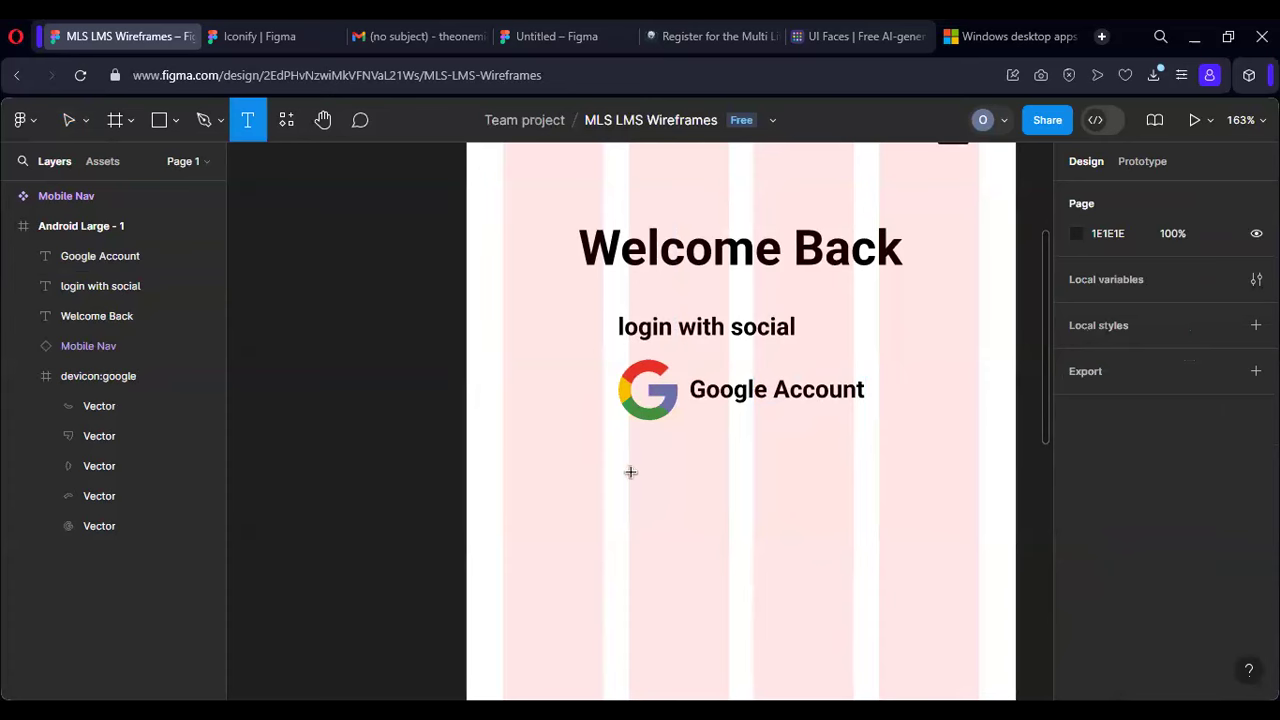
Step: Add the text "or" below the Google icon at about X 98, Y 246, in a box about 92 by 17, and deselect it
drag(617, 472, 758, 494)
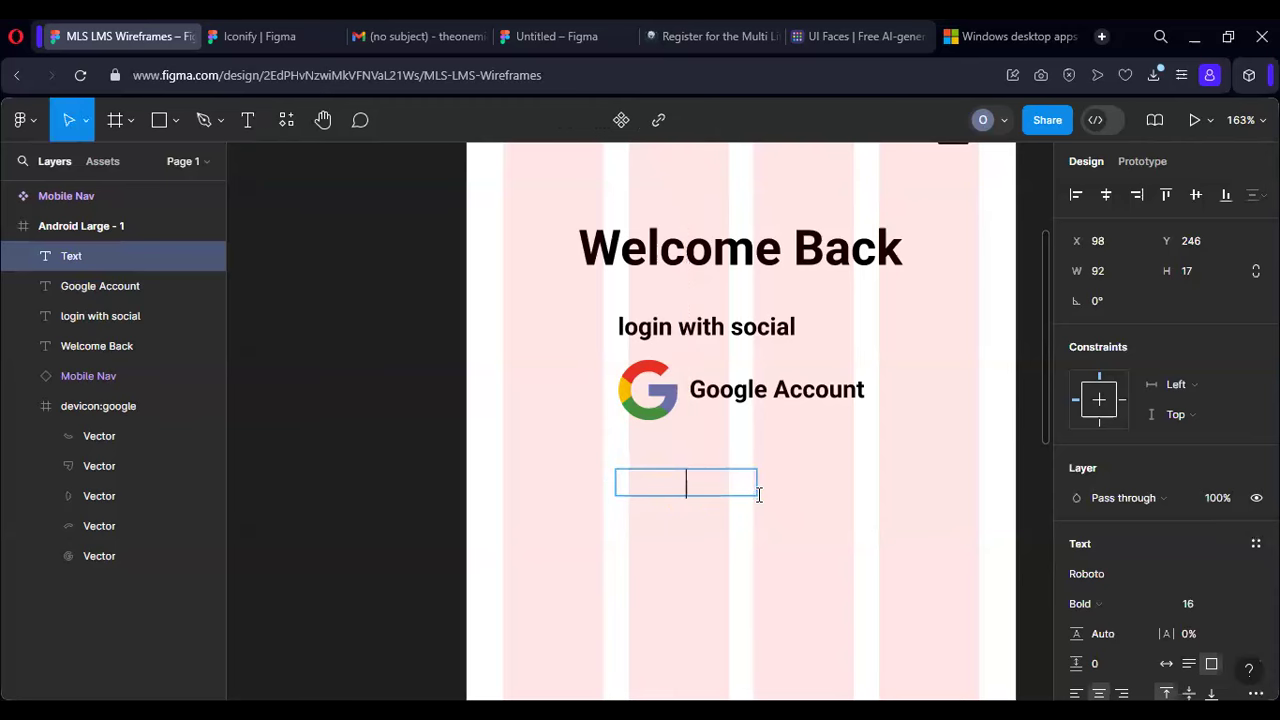
text(or)
key(Escape)
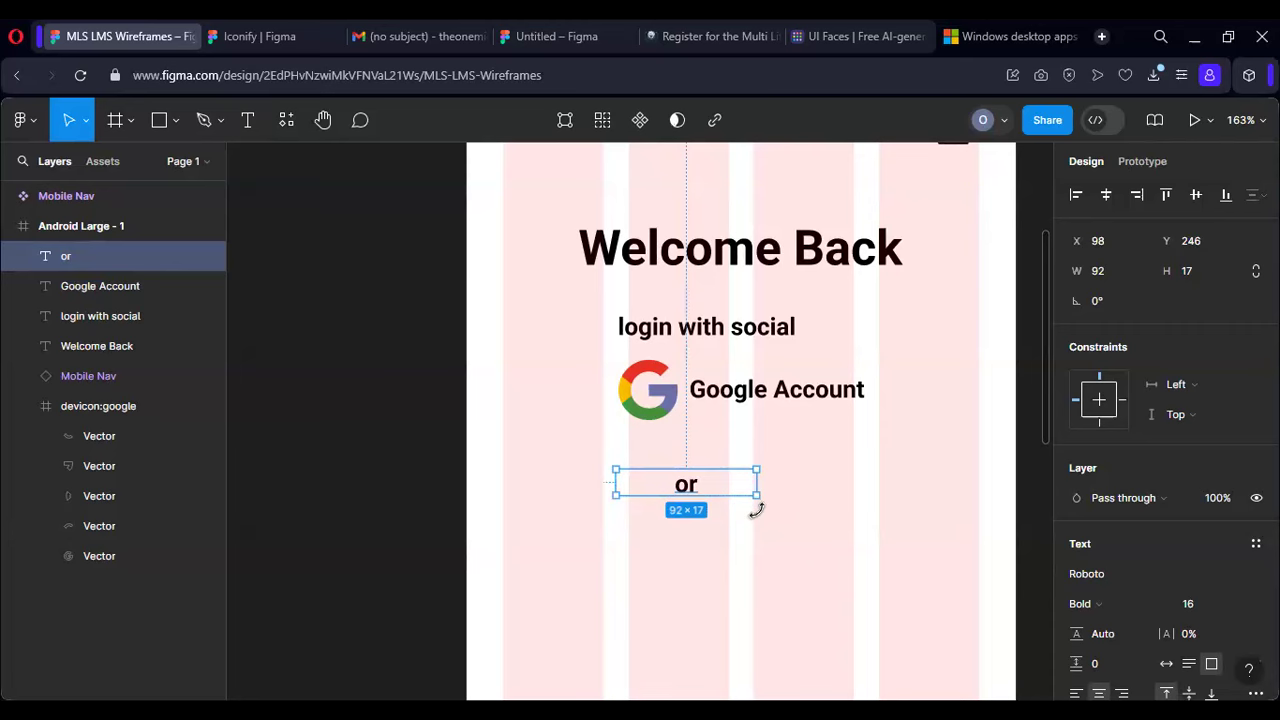
click(714, 566)
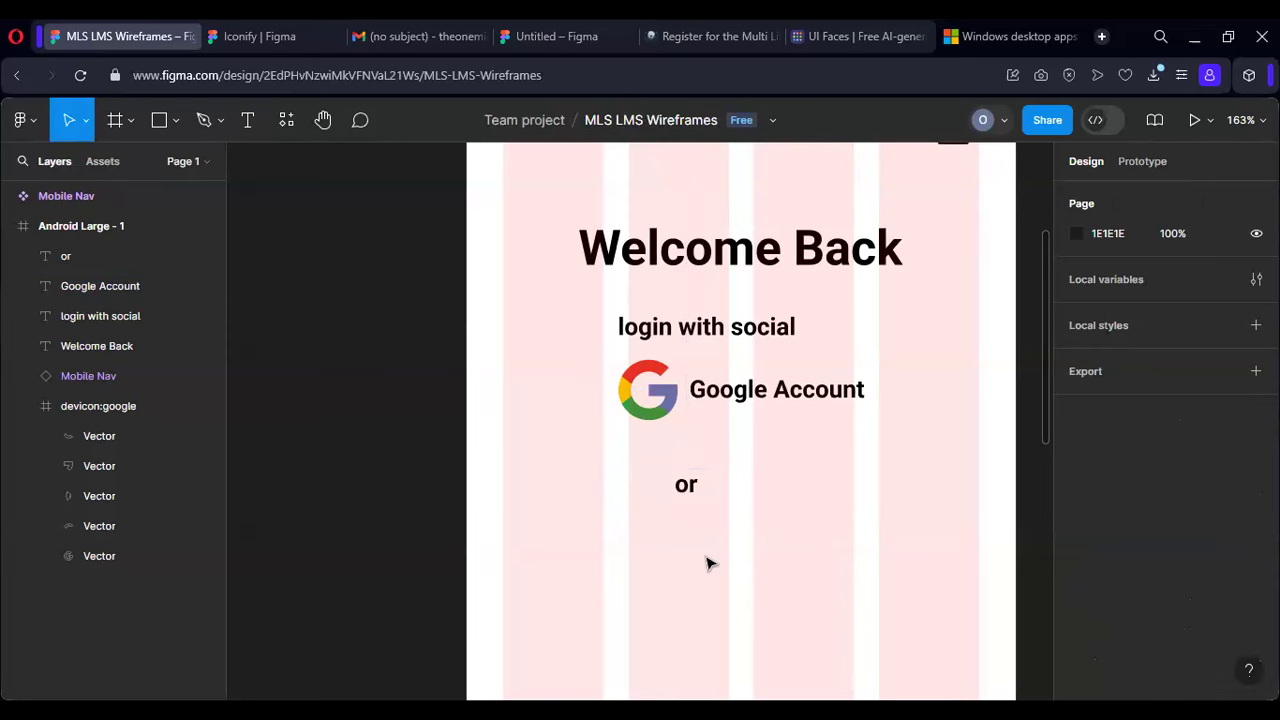
Step: Draw a separate frame about 348 by 48 on the canvas above the Mobile Nav component, and deselect it
key(f)
scroll(610, 554, up, 10)
mouse_move(467, 317)
mouse_down()
mouse_move(1040, 384)
mouse_move(752, 386)
mouse_move(779, 389)
mouse_up()
scroll(871, 457, down, 6)
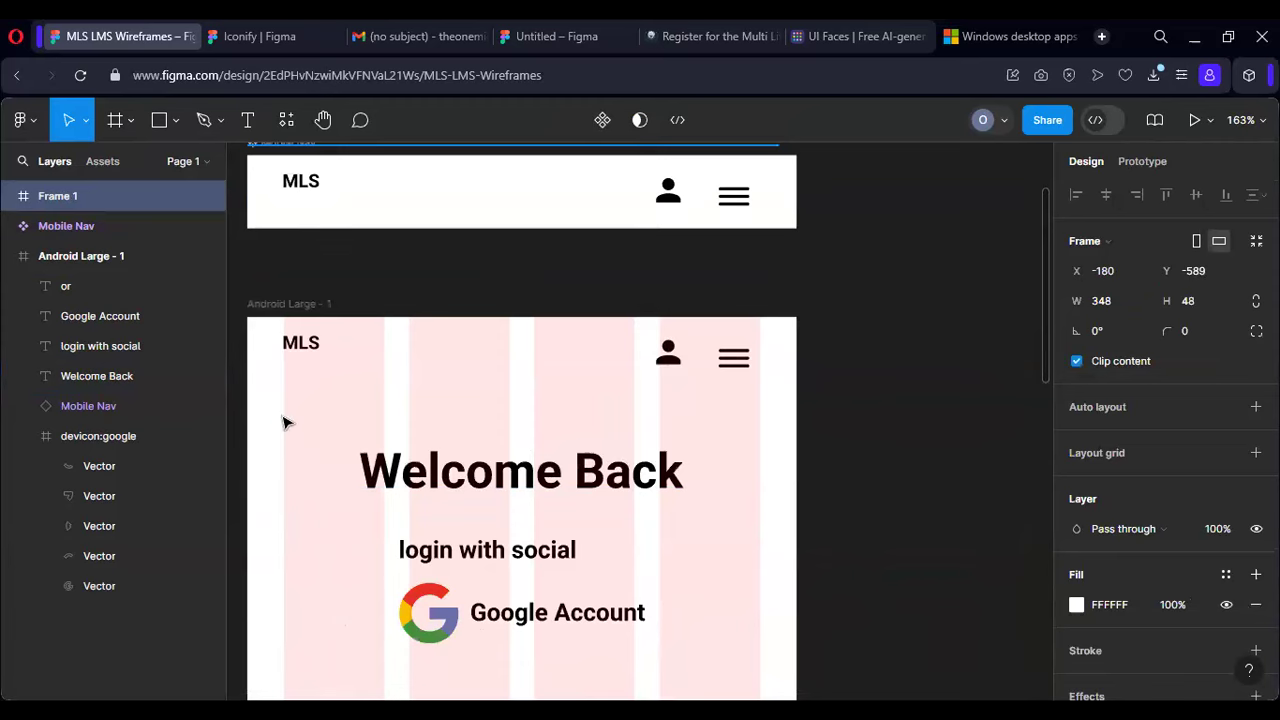
key(Escape)
Step: Draw a horizontal line below the MLS header from the first grid column to the last column's outer edge, 312 wide
key(l)
drag(284, 416, 760, 416)
scroll(778, 436, up, 5)
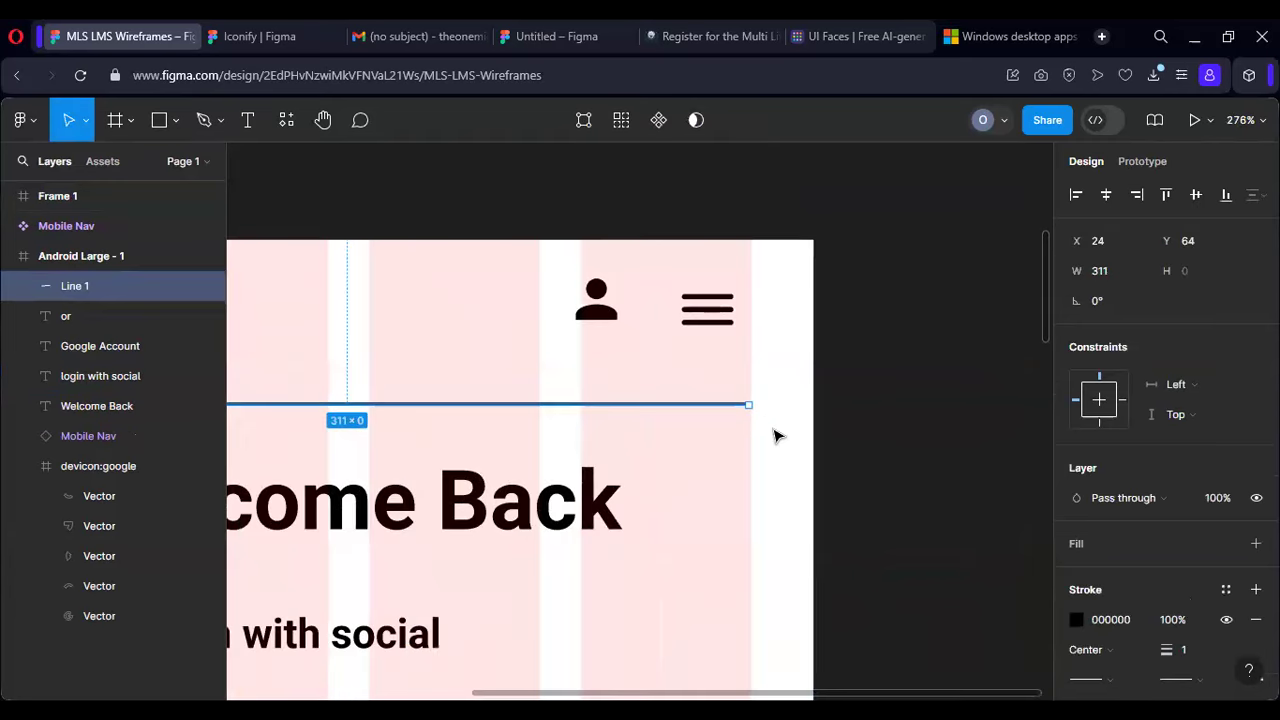
scroll(663, 349, up, 10)
drag(697, 349, 706, 349)
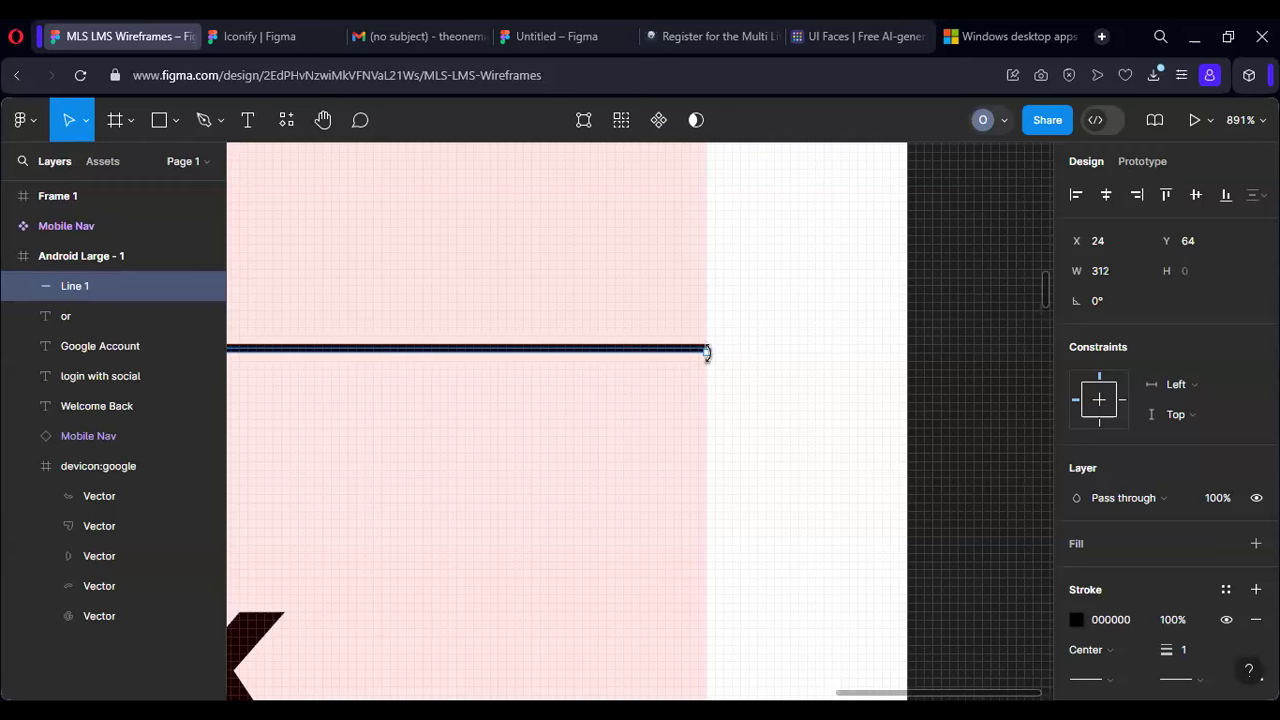
Step: Check the line's starting end against the first grid column's edge, and delete the line
scroll(706, 352, up, 7)
scroll(690, 405, left, 5)
scroll(697, 413, left, 5)
scroll(697, 413, down, 10)
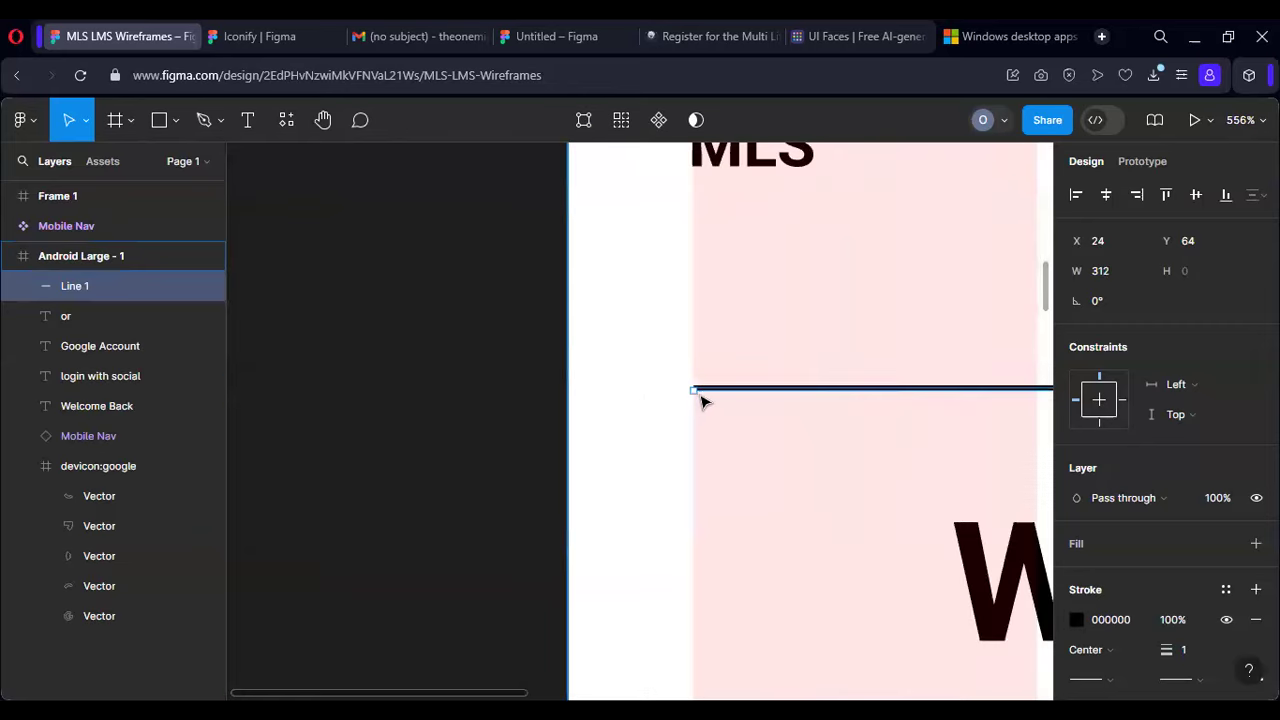
scroll(700, 403, up, 10)
scroll(708, 388, down, 10)
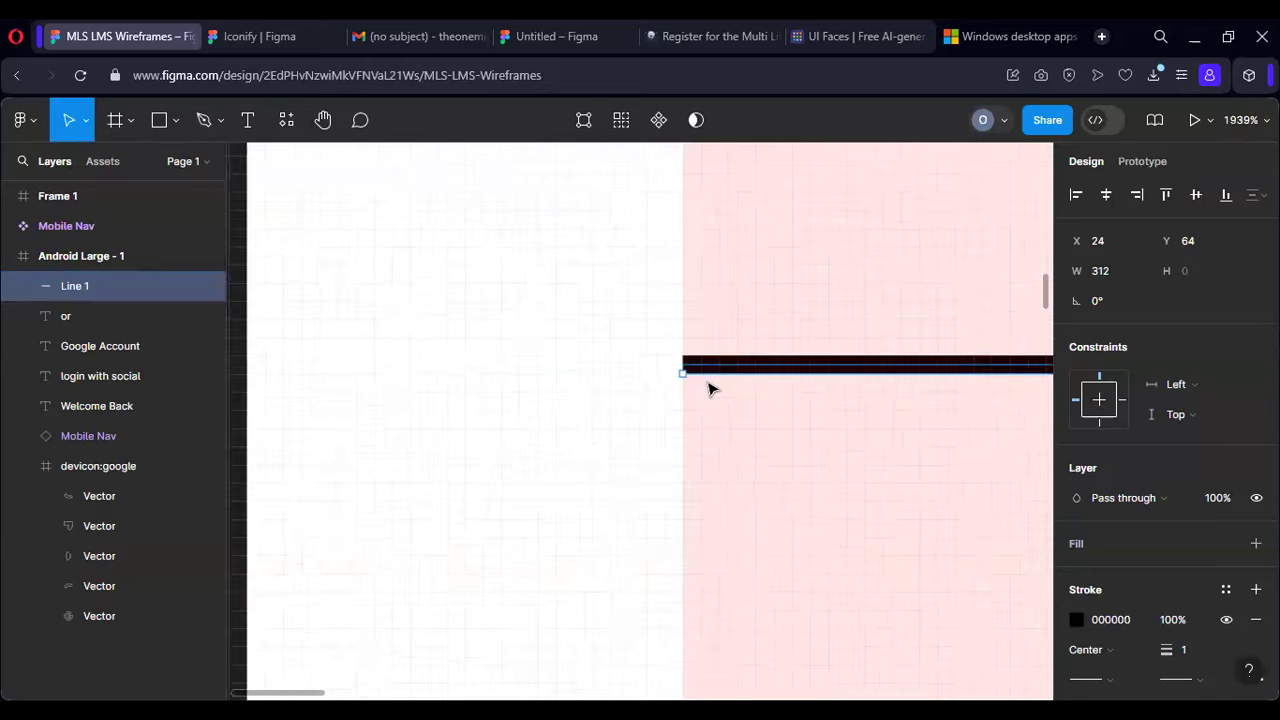
scroll(848, 385, right, 3)
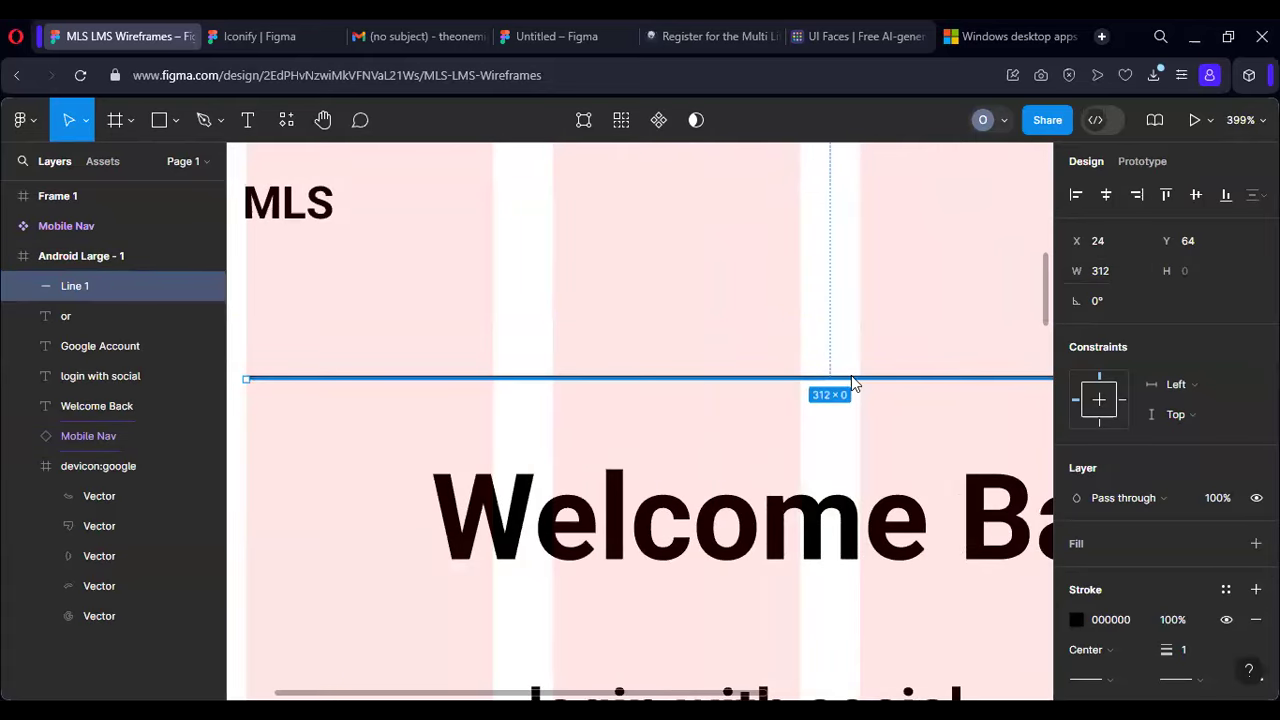
key(Delete)
Step: Set the empty frame above the Mobile Nav to 312 wide with a corner radius of 8, and deselect it
scroll(790, 395, up, 1)
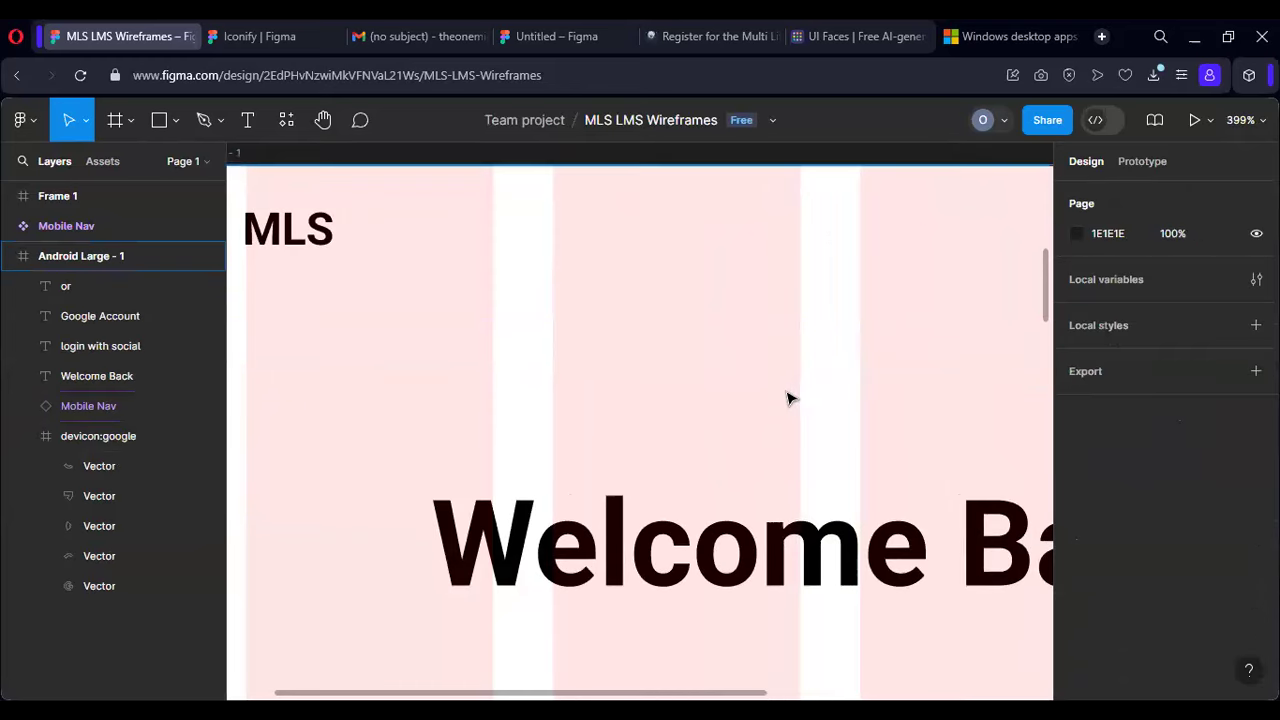
scroll(787, 399, left, 1)
scroll(787, 395, down, 5)
scroll(786, 392, left, 2)
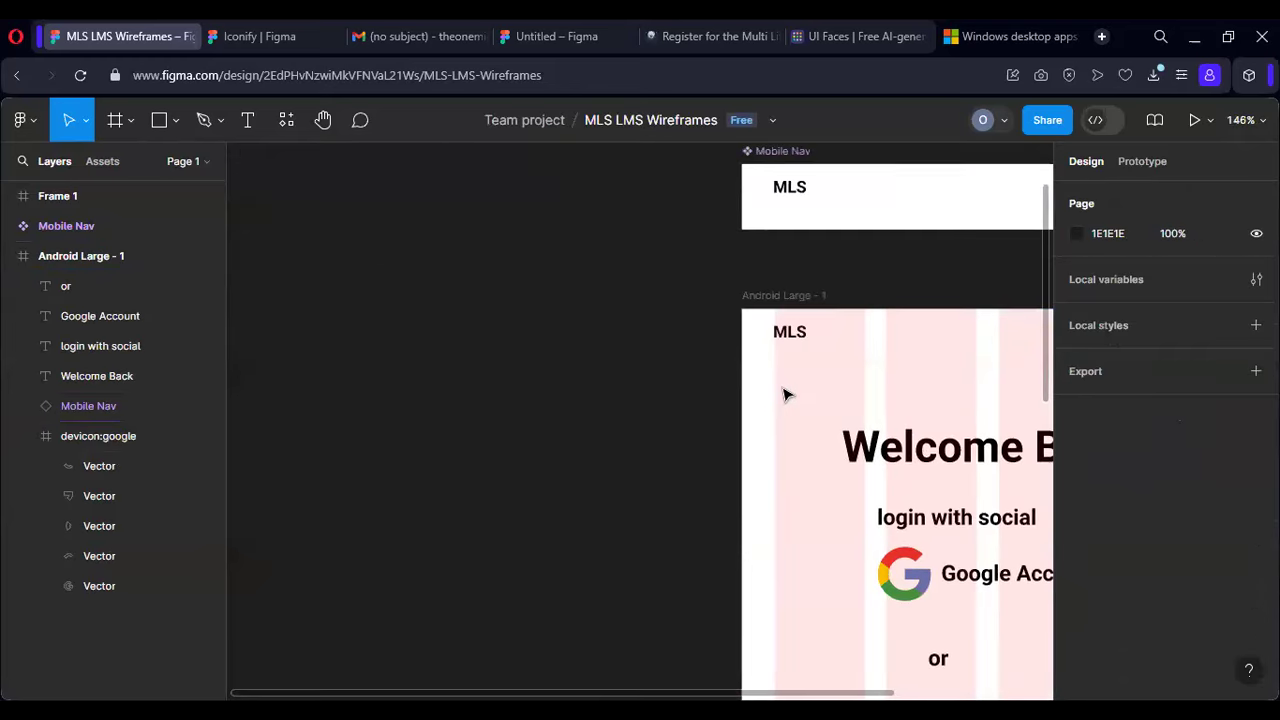
scroll(784, 395, down, 3)
scroll(786, 392, left, 2)
scroll(786, 392, down, 5)
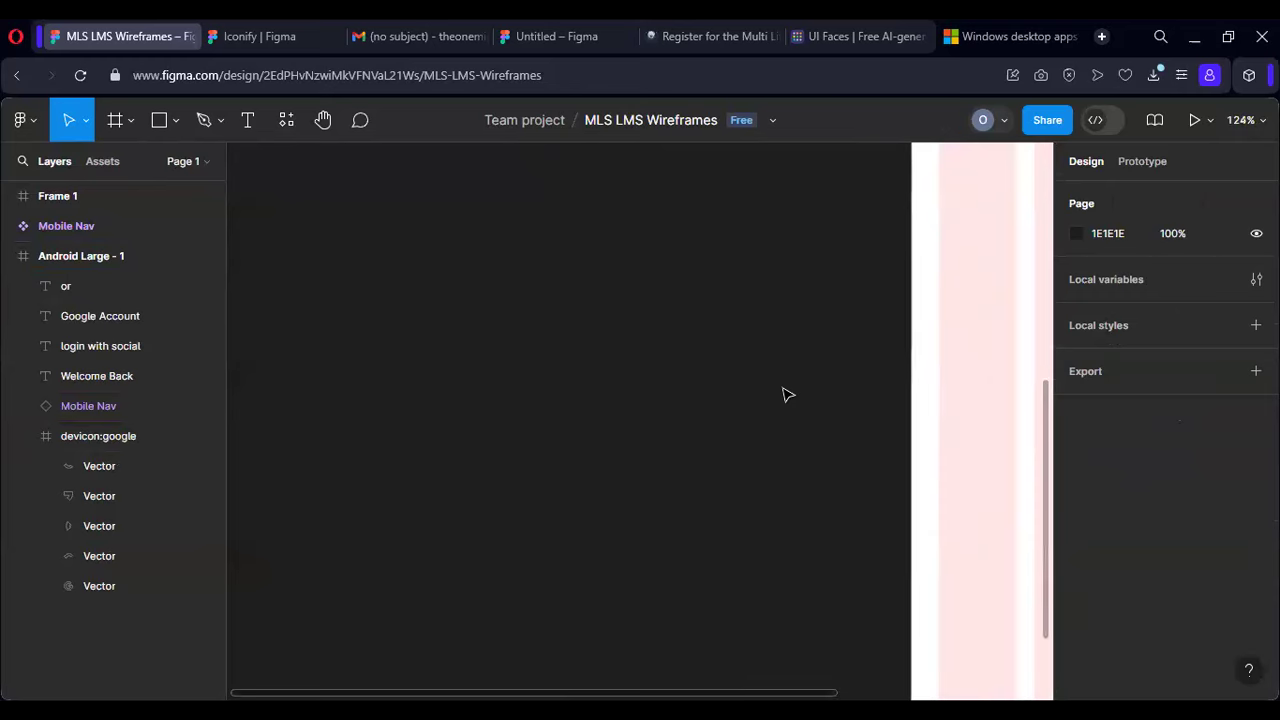
scroll(880, 400, up, 3)
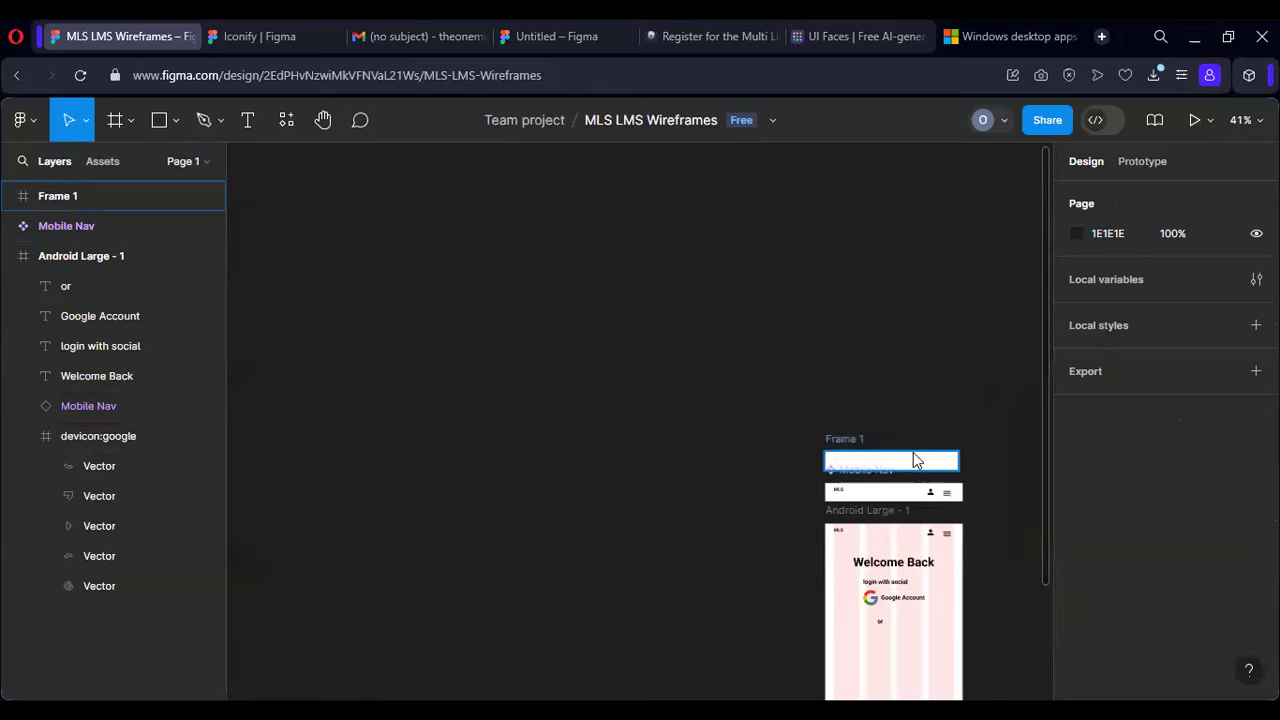
click(904, 452)
scroll(907, 455, up, 2)
scroll(907, 455, up, 5)
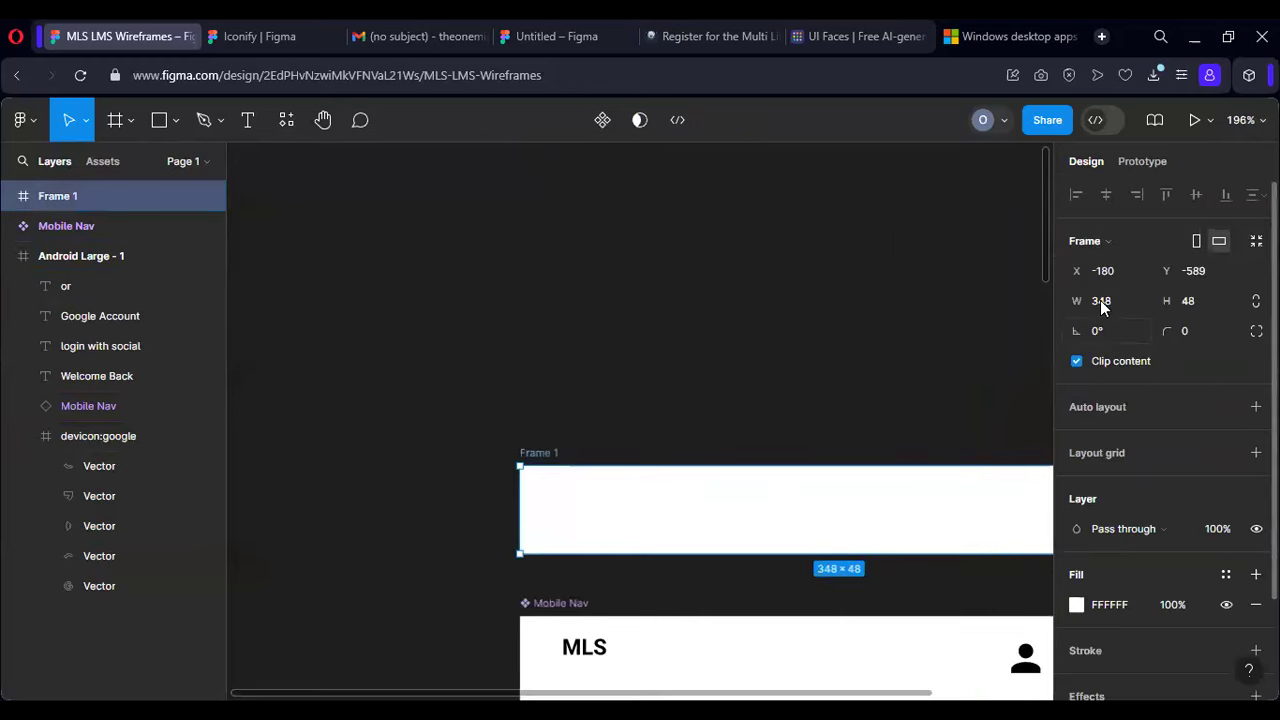
text(12)
key(Return)
click(1186, 332)
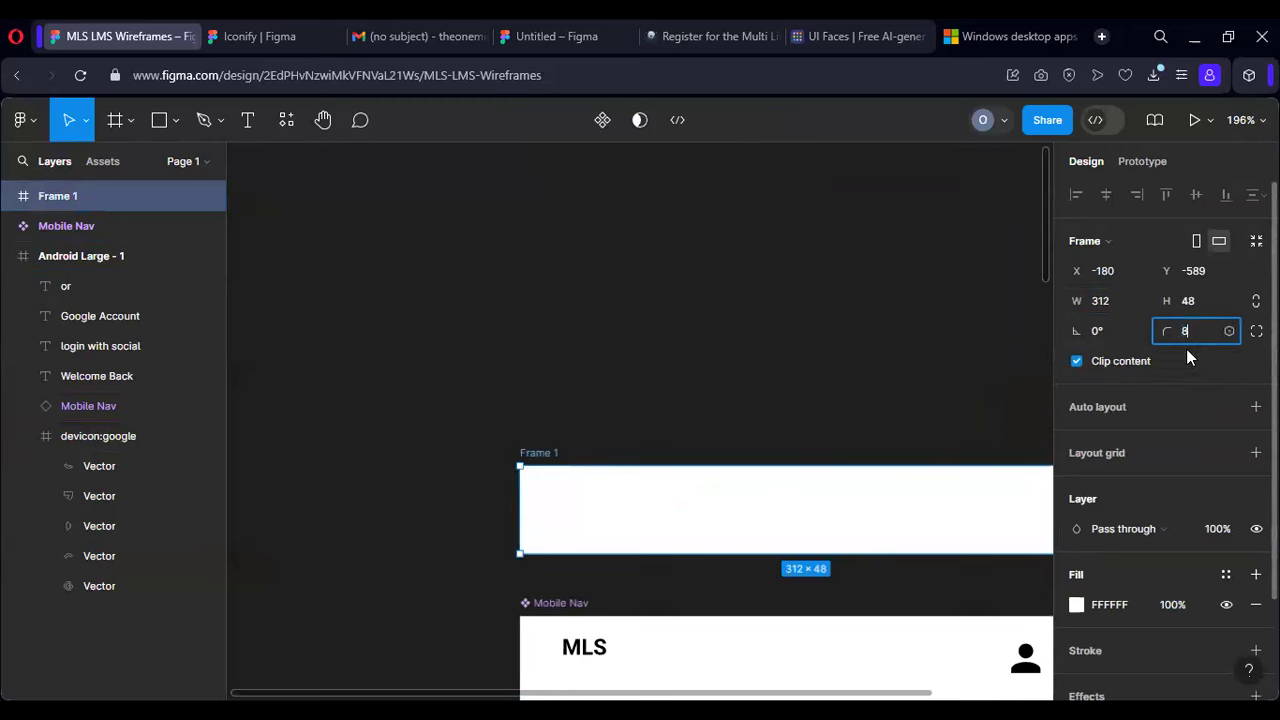
key(Return)
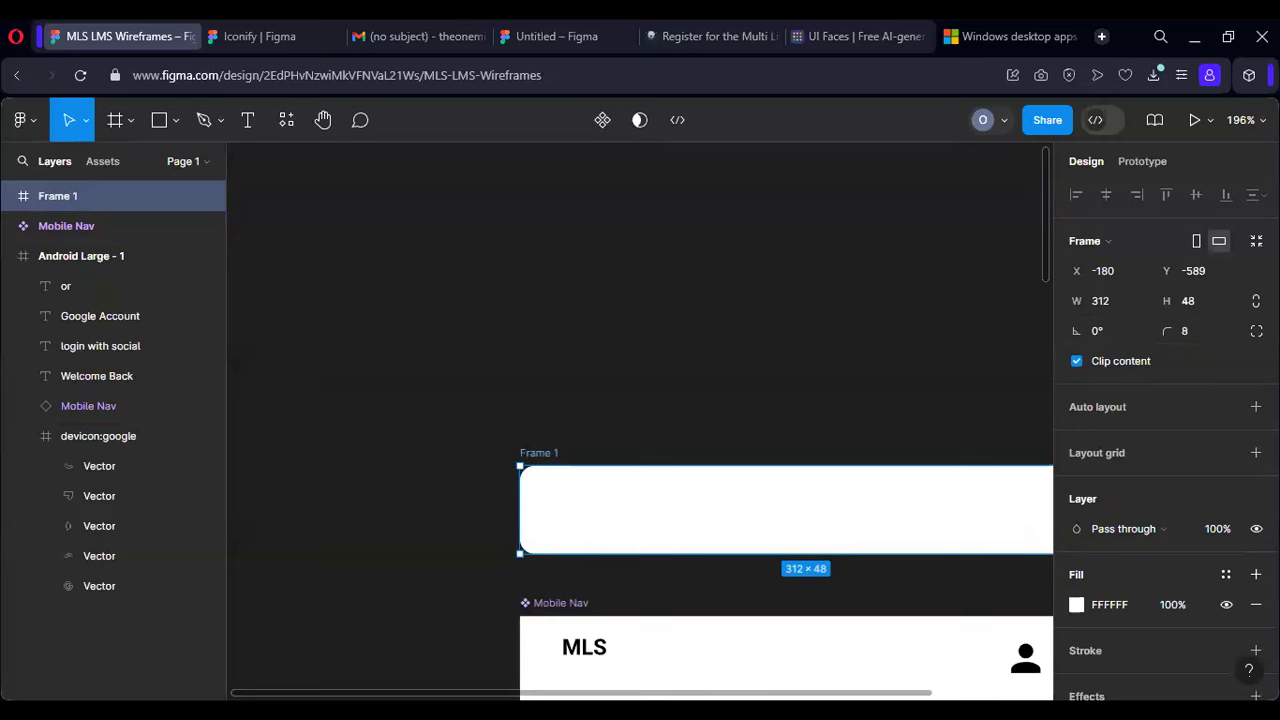
click(946, 351)
Step: Add the text "Your Name" inside the rounded frame in a box about 130 by 17 at X 16, Y 14
scroll(646, 490, right, 1)
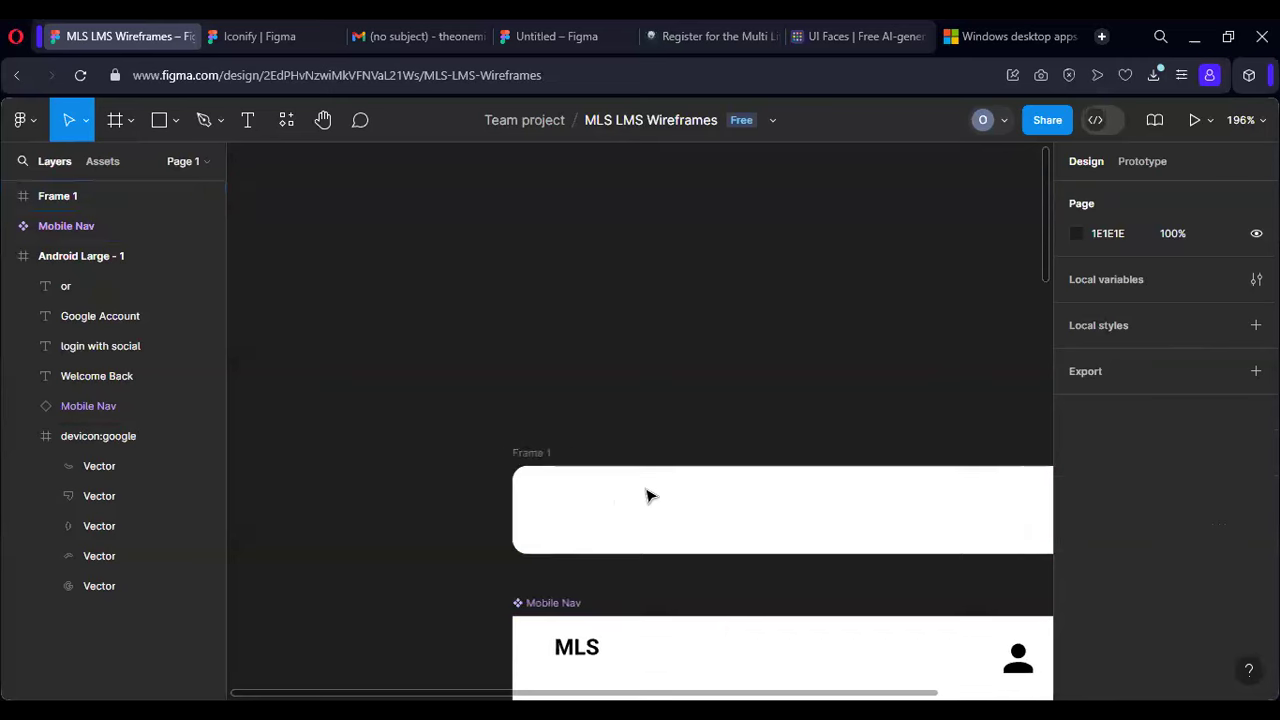
scroll(646, 490, right, 5)
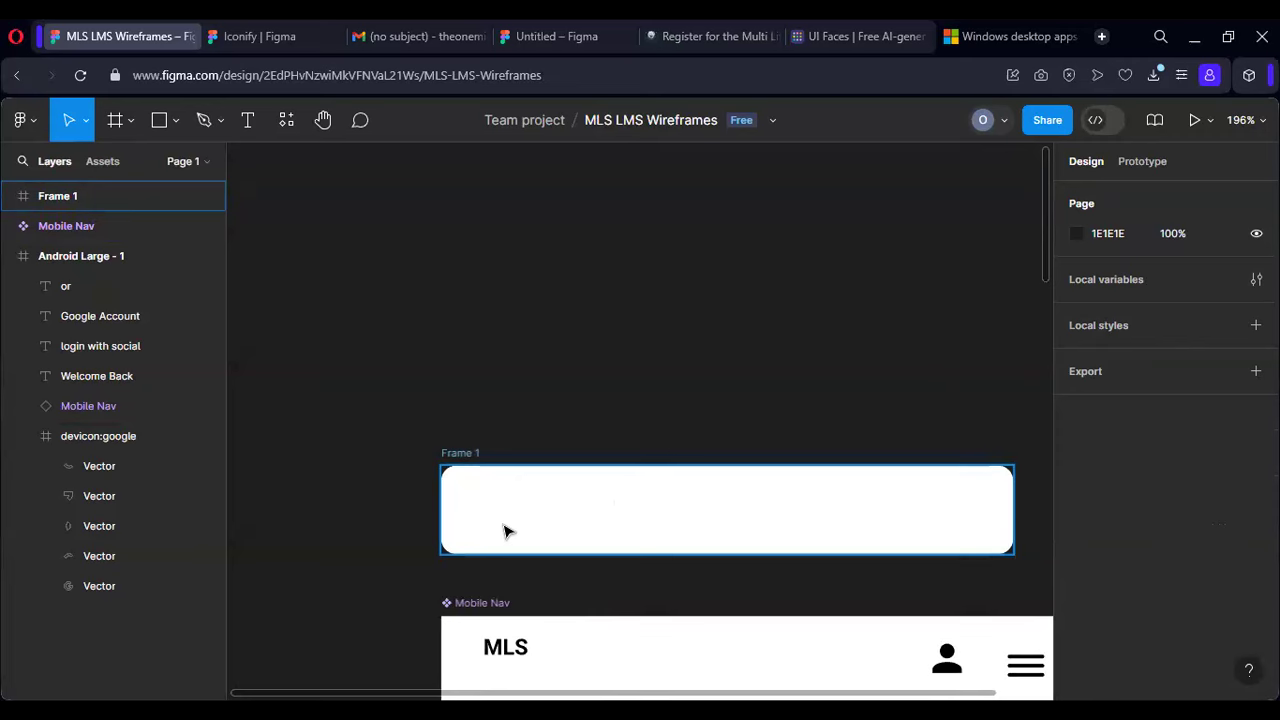
key(t)
drag(470, 492, 708, 522)
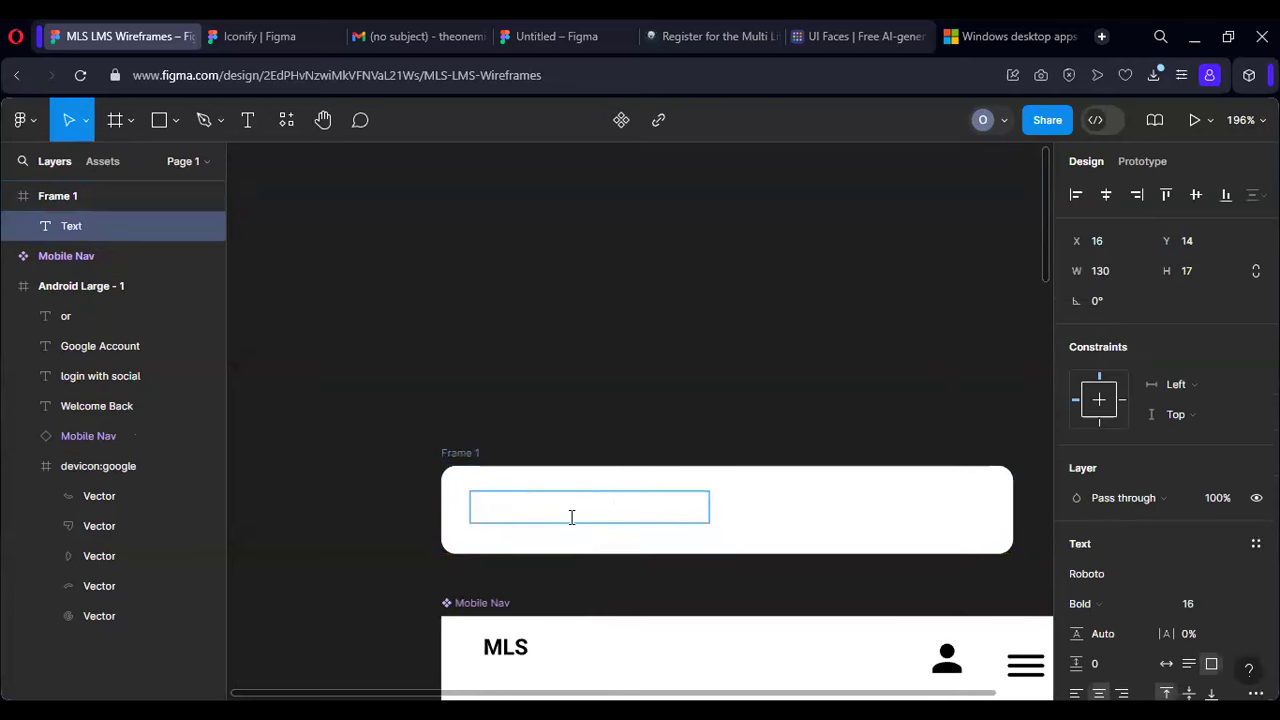
text(Your )
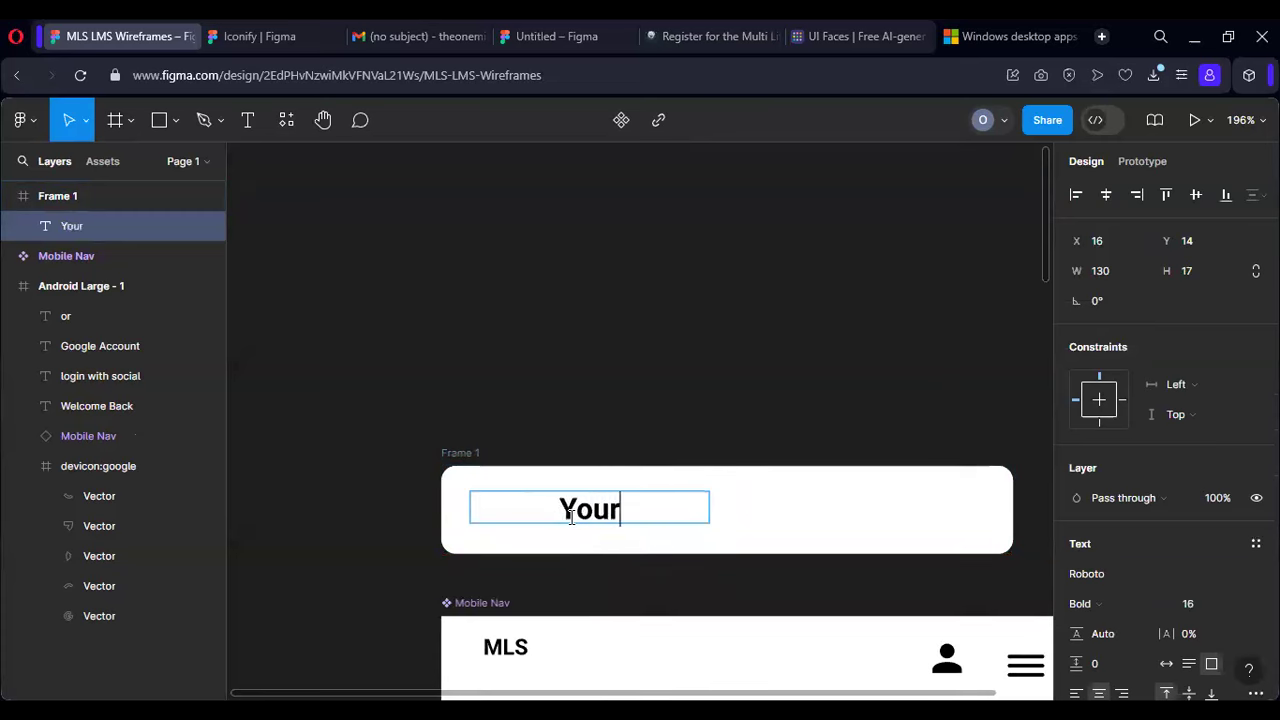
text(Name)
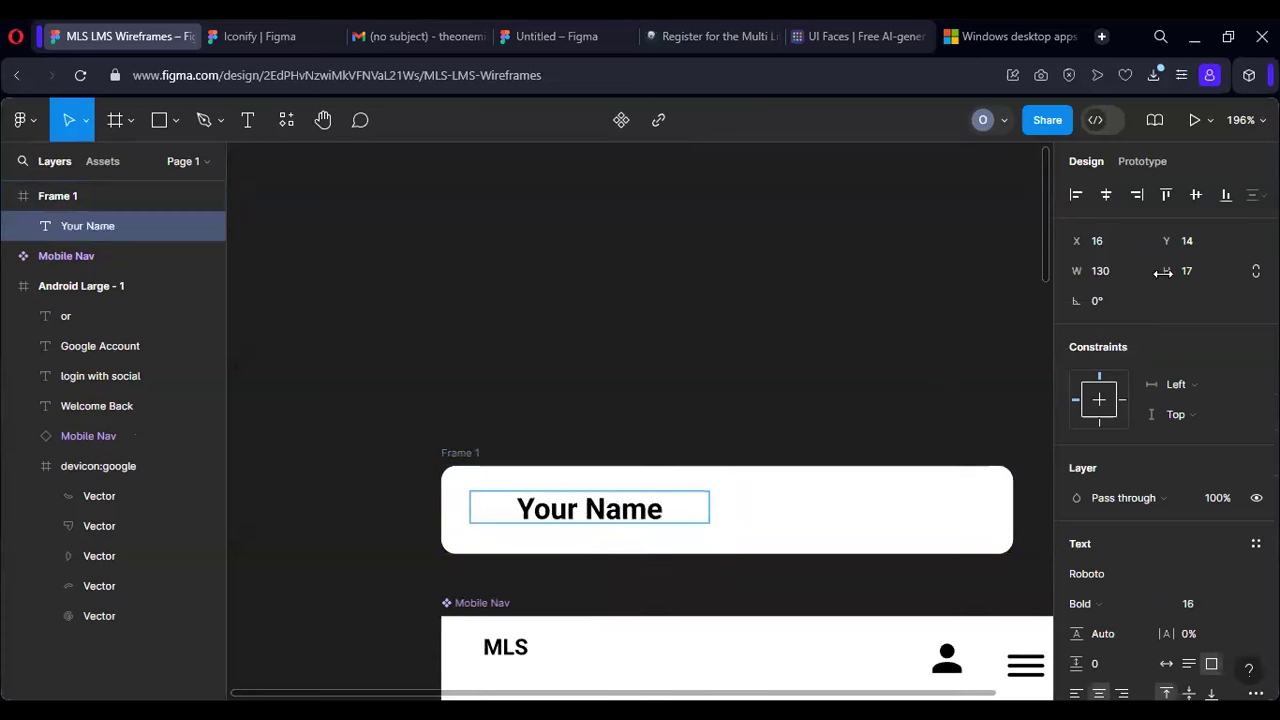
Step: Set the "Your Name" text to auto width and align it to the left edge of its frame
click(1076, 194)
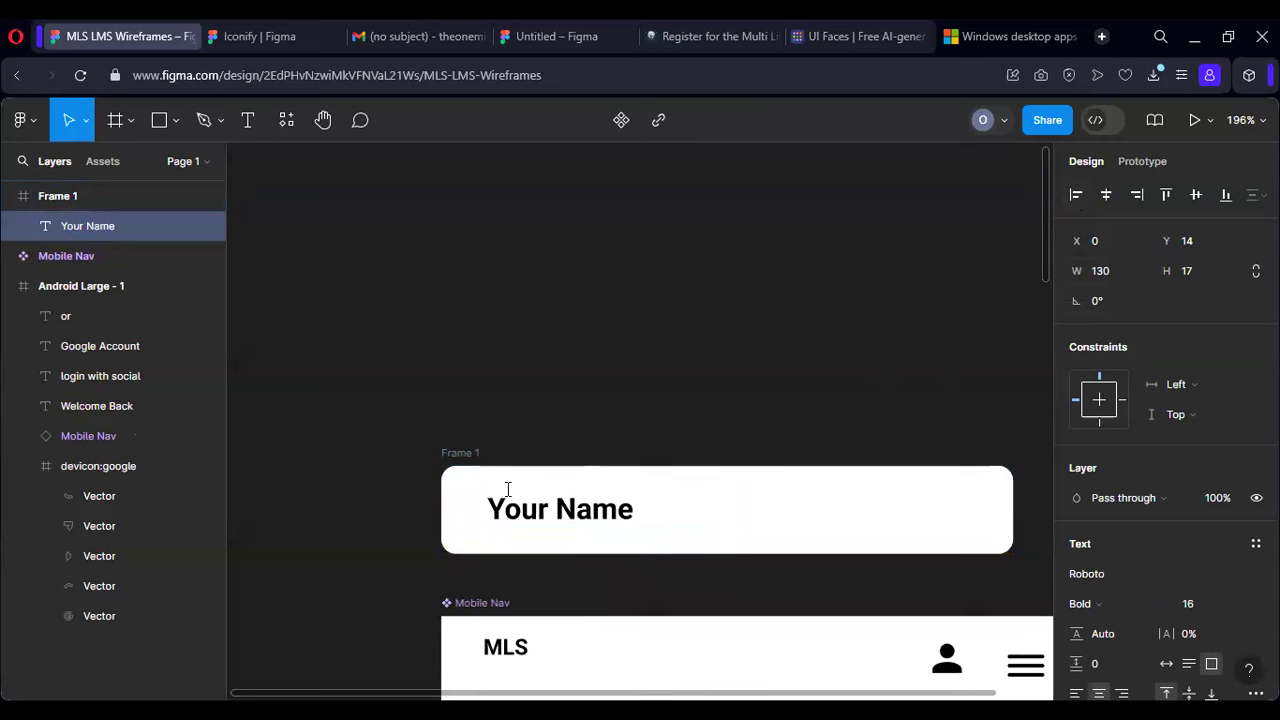
key(Escape)
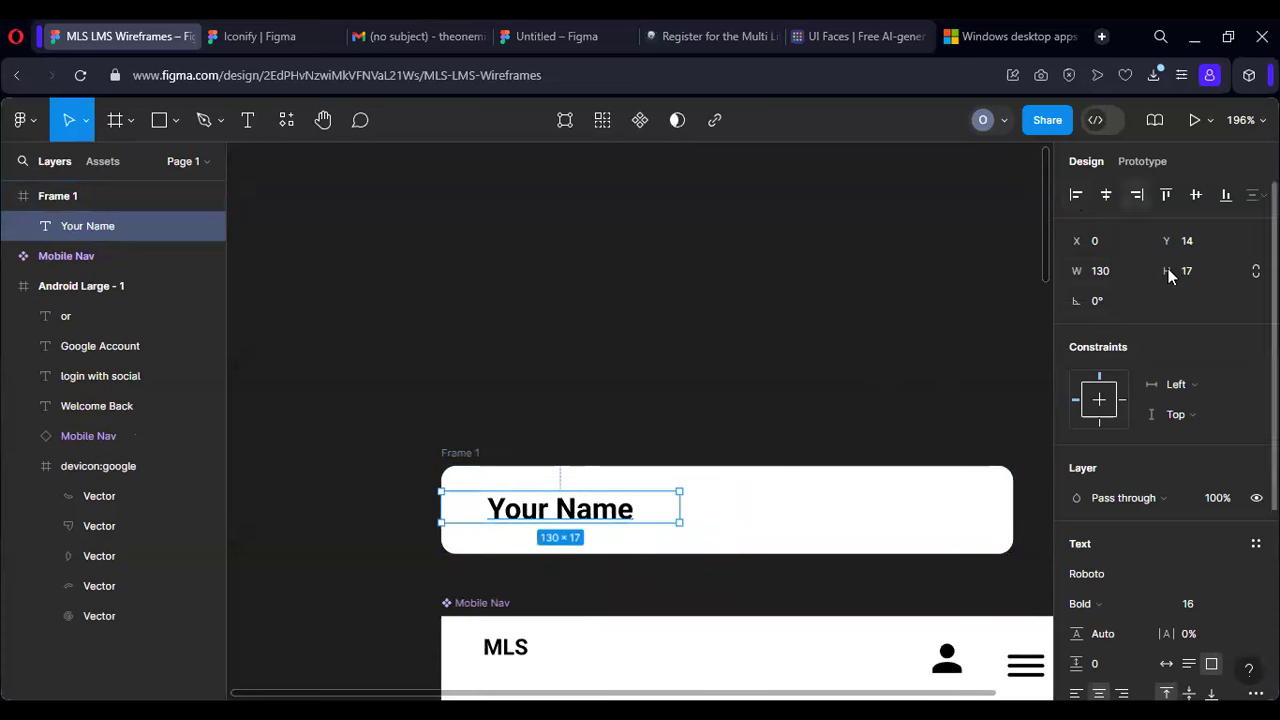
click(1166, 664)
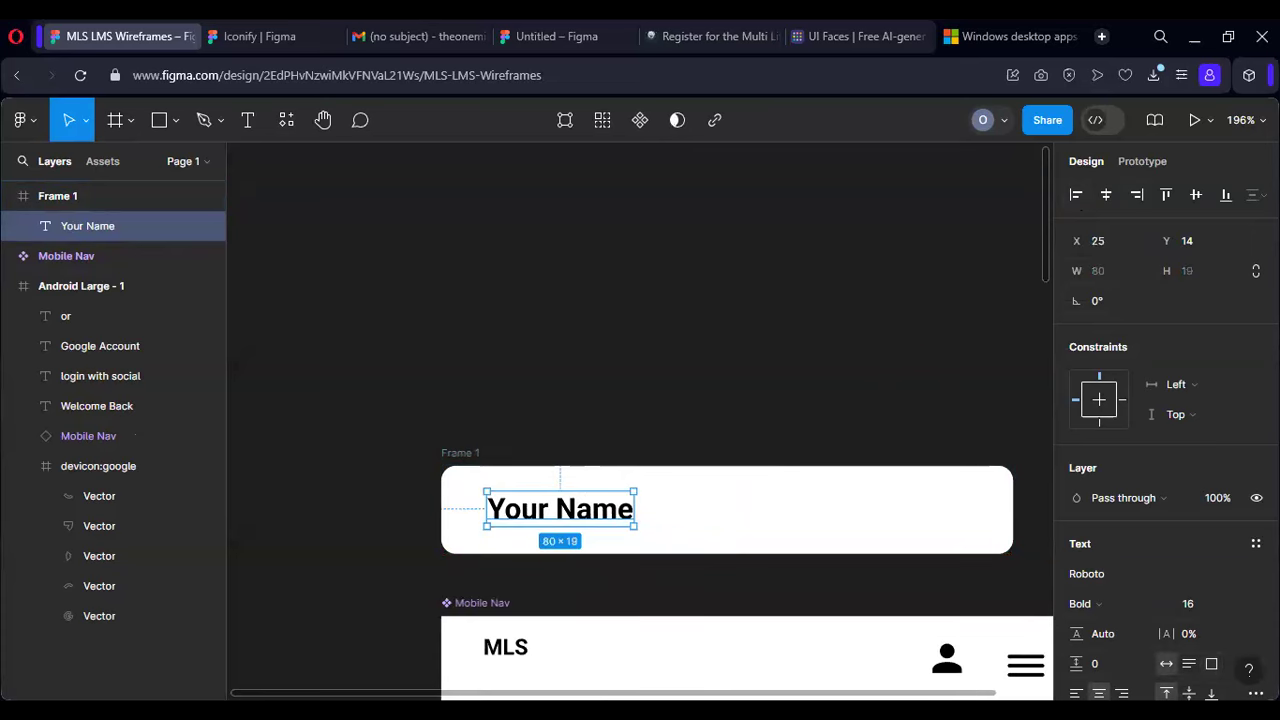
click(1076, 194)
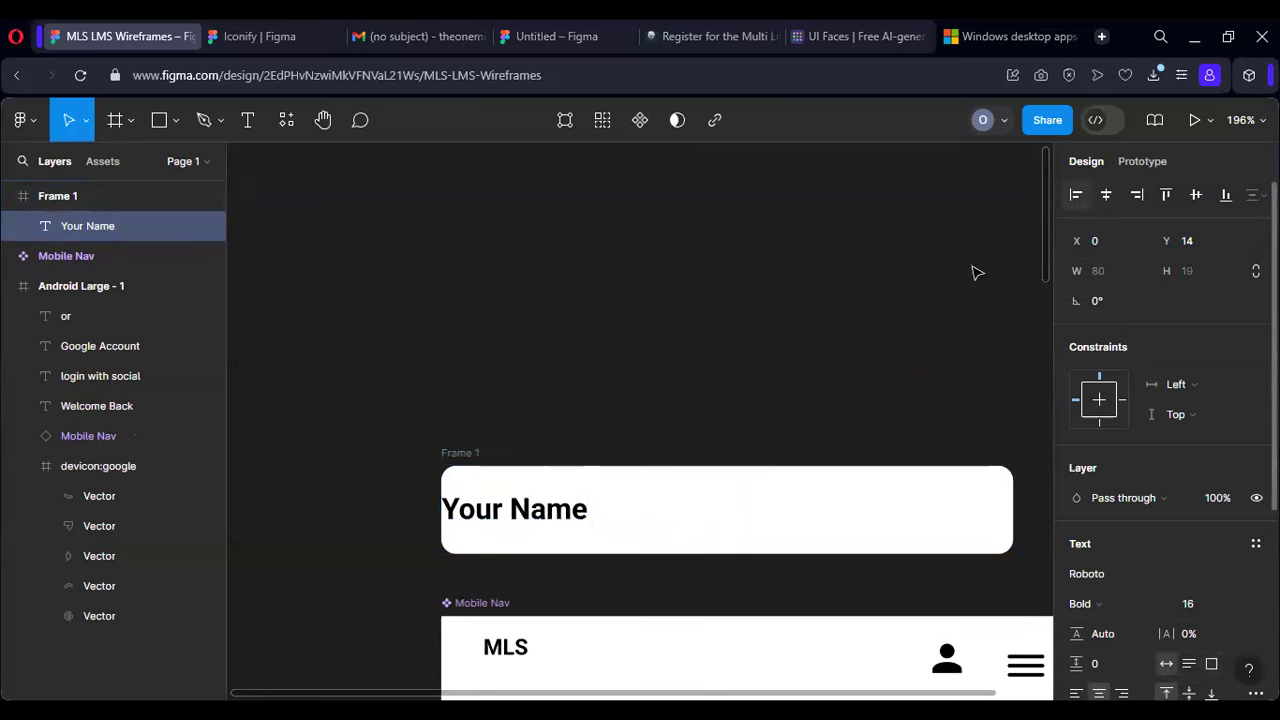
Step: Add a 10 px layout grid to the rounded frame, and set the "Your Name" text's X position to 10
click(462, 453)
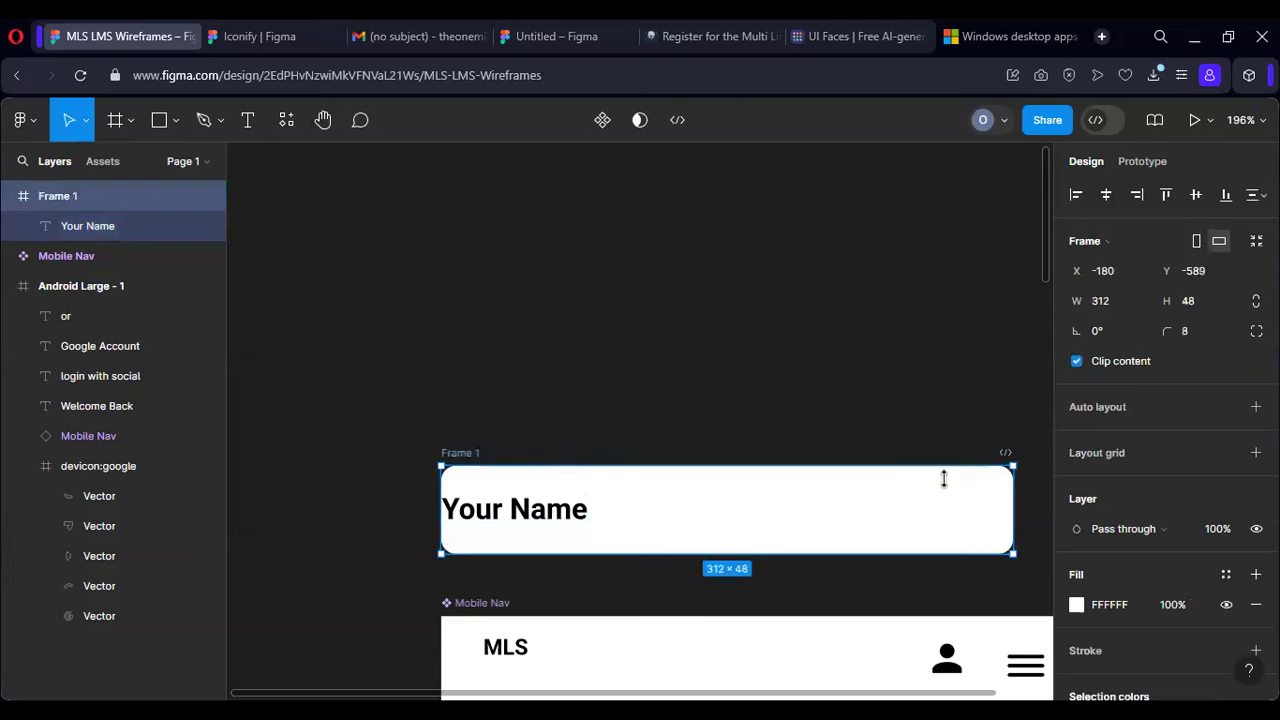
click(1076, 456)
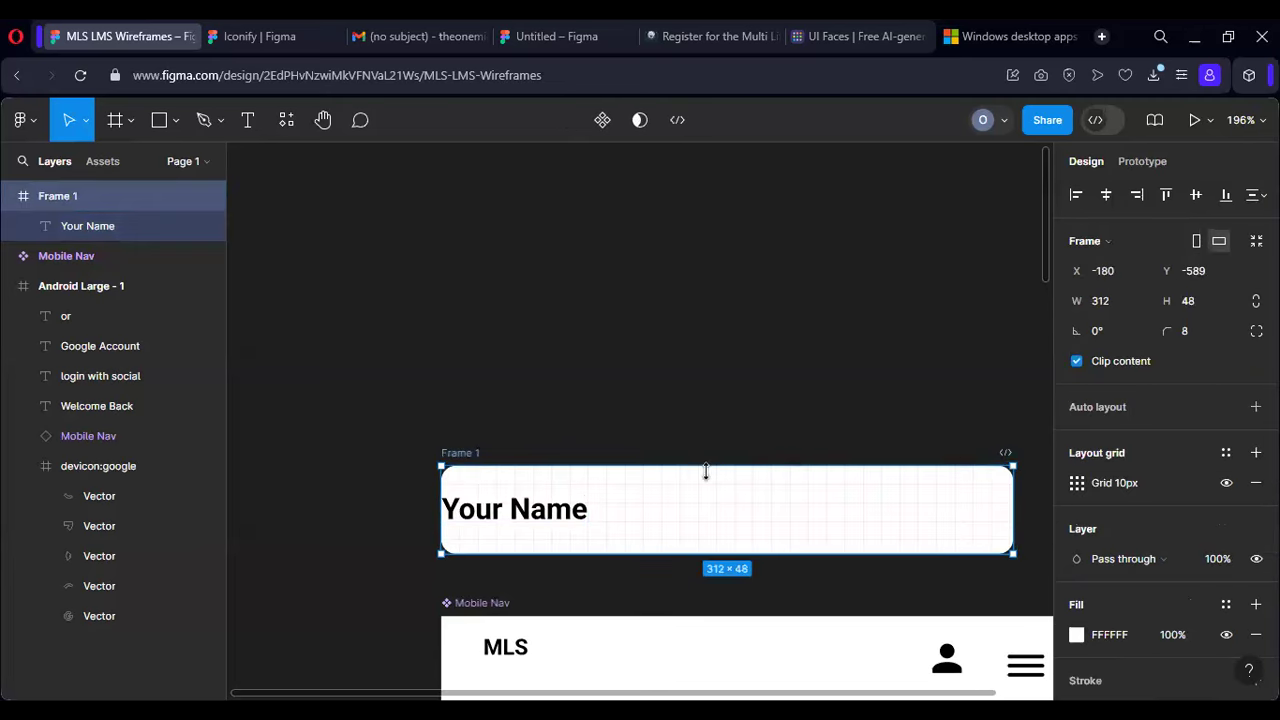
scroll(706, 470, up, 5)
scroll(677, 507, left, 5)
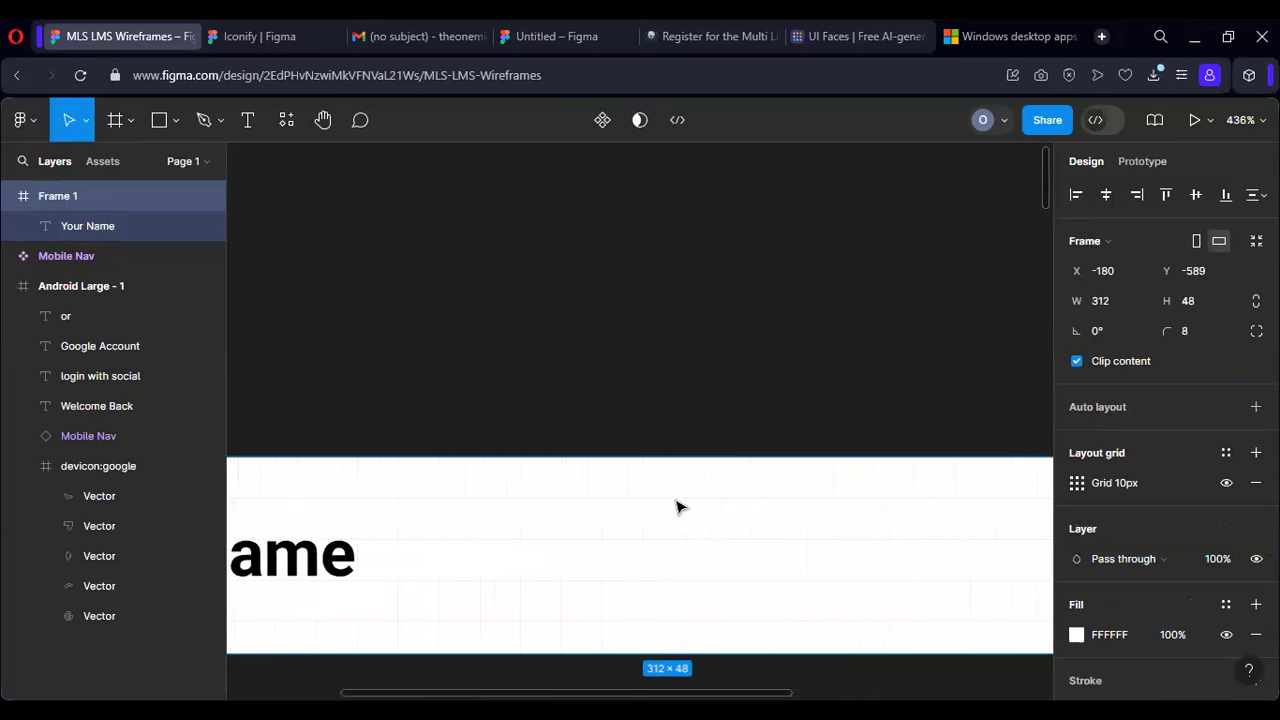
scroll(677, 507, down, 2)
scroll(677, 507, down, 1)
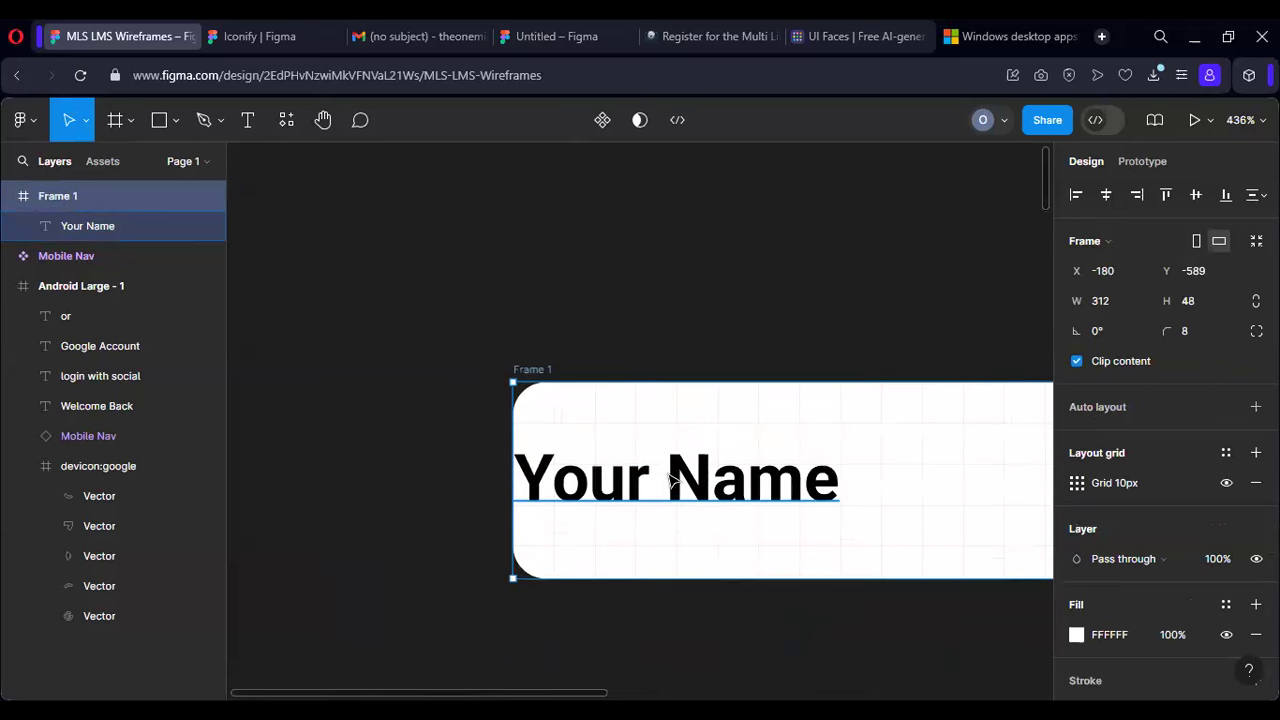
click(700, 484)
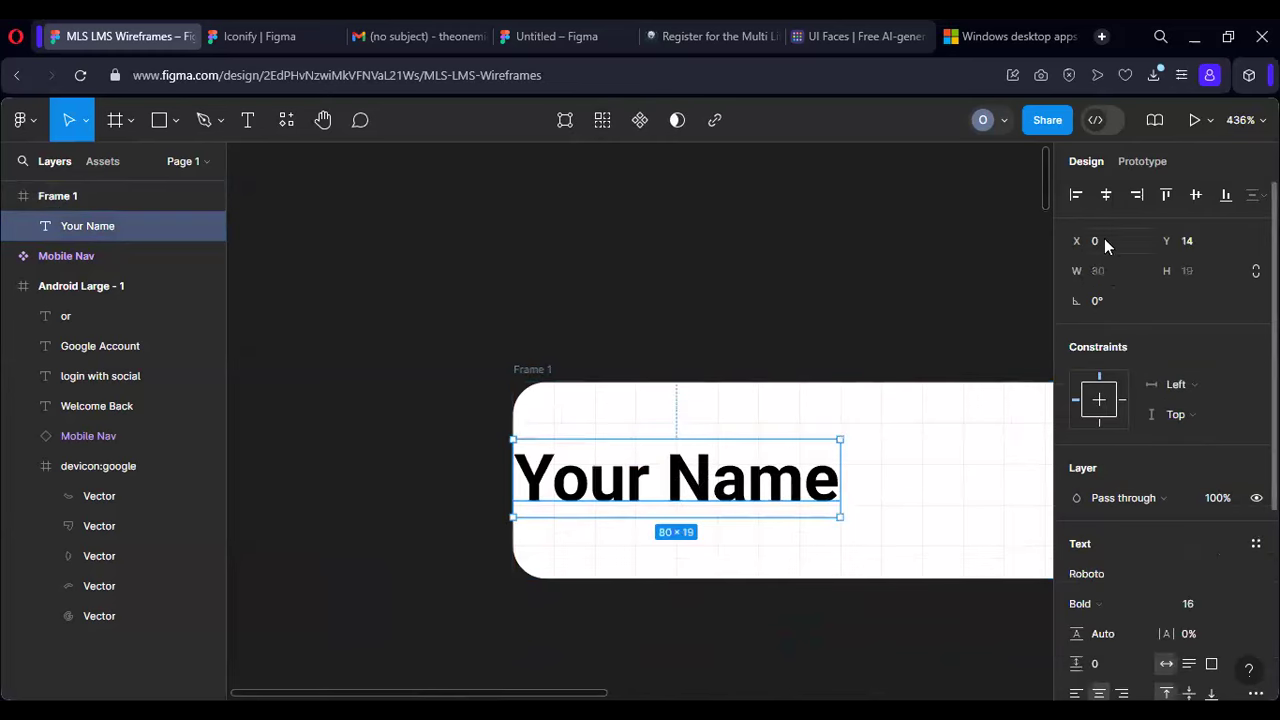
text(10)
key(Return)
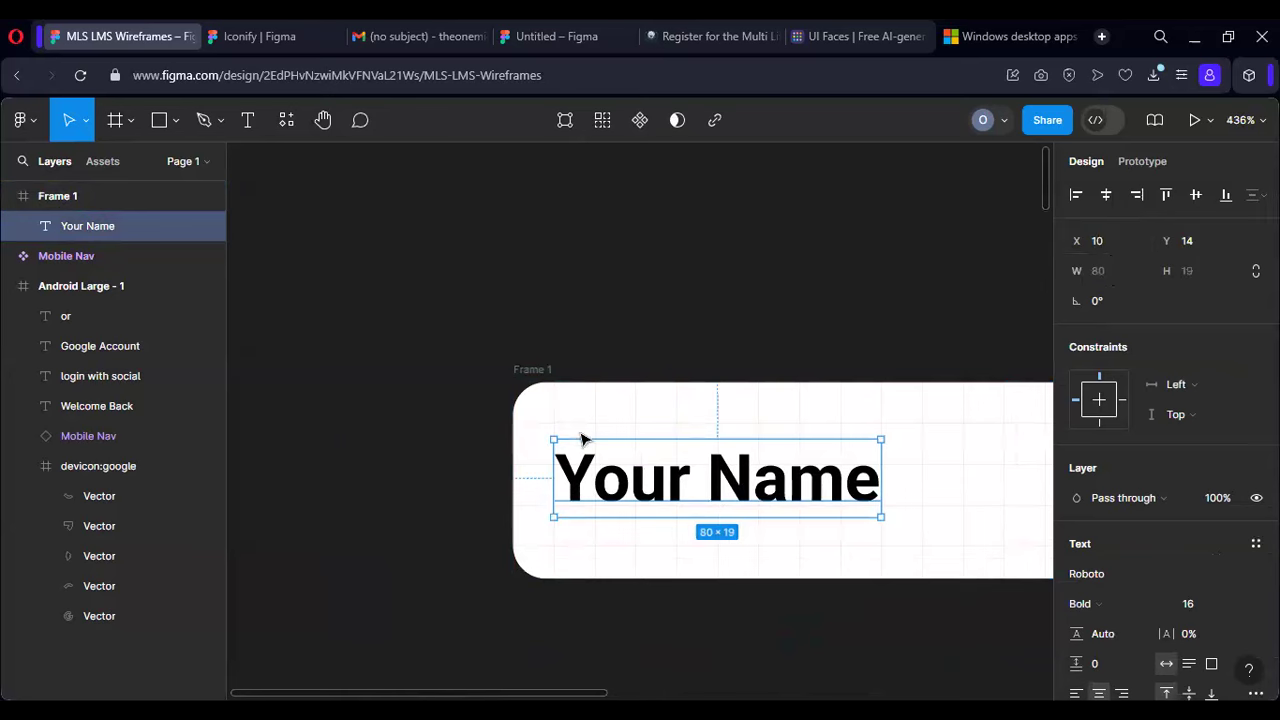
Step: Leave the "Your Name" text as is and turn off content clipping for its rounded frame
double_click(766, 490)
scroll(766, 495, down, 3)
scroll(766, 497, right, 2)
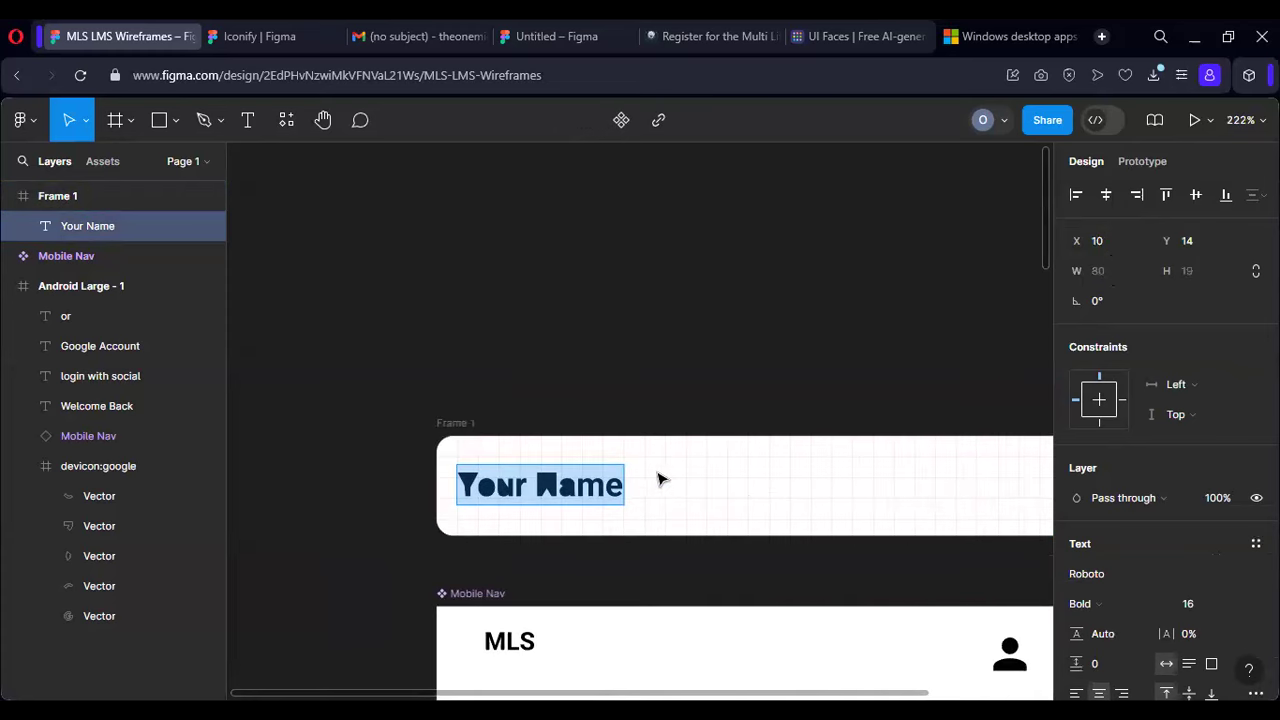
key(Escape)
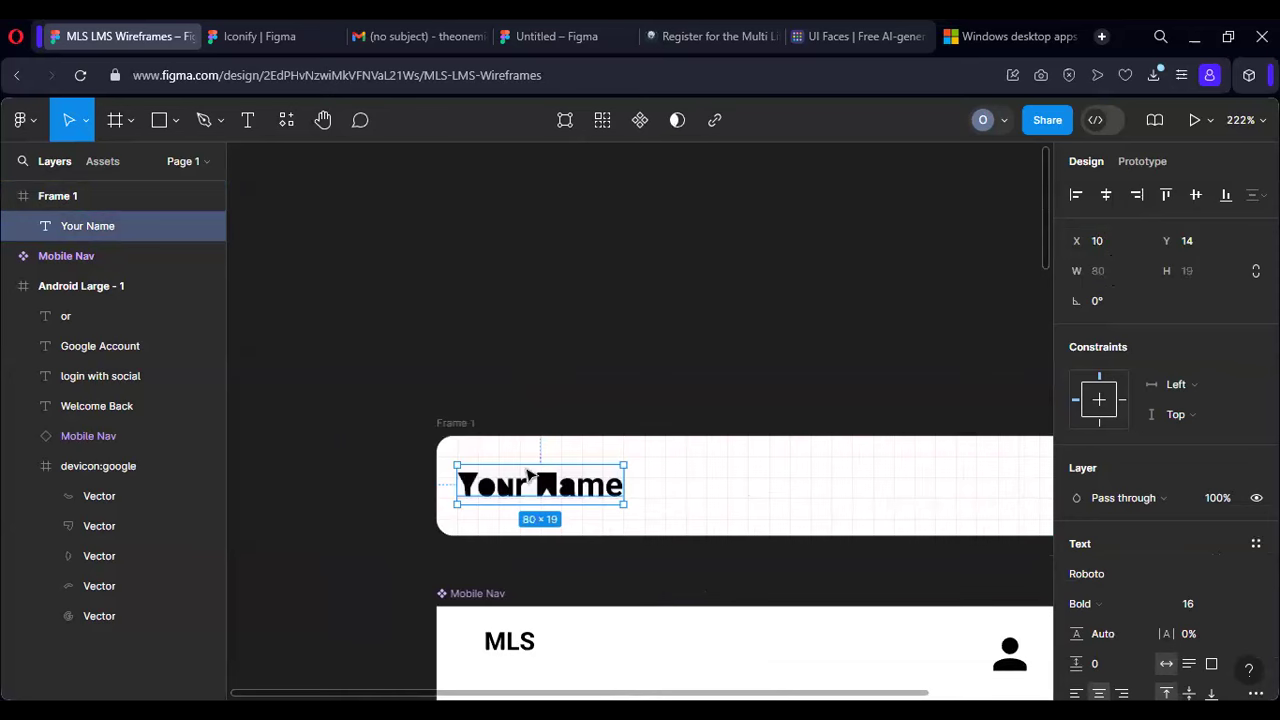
click(466, 441)
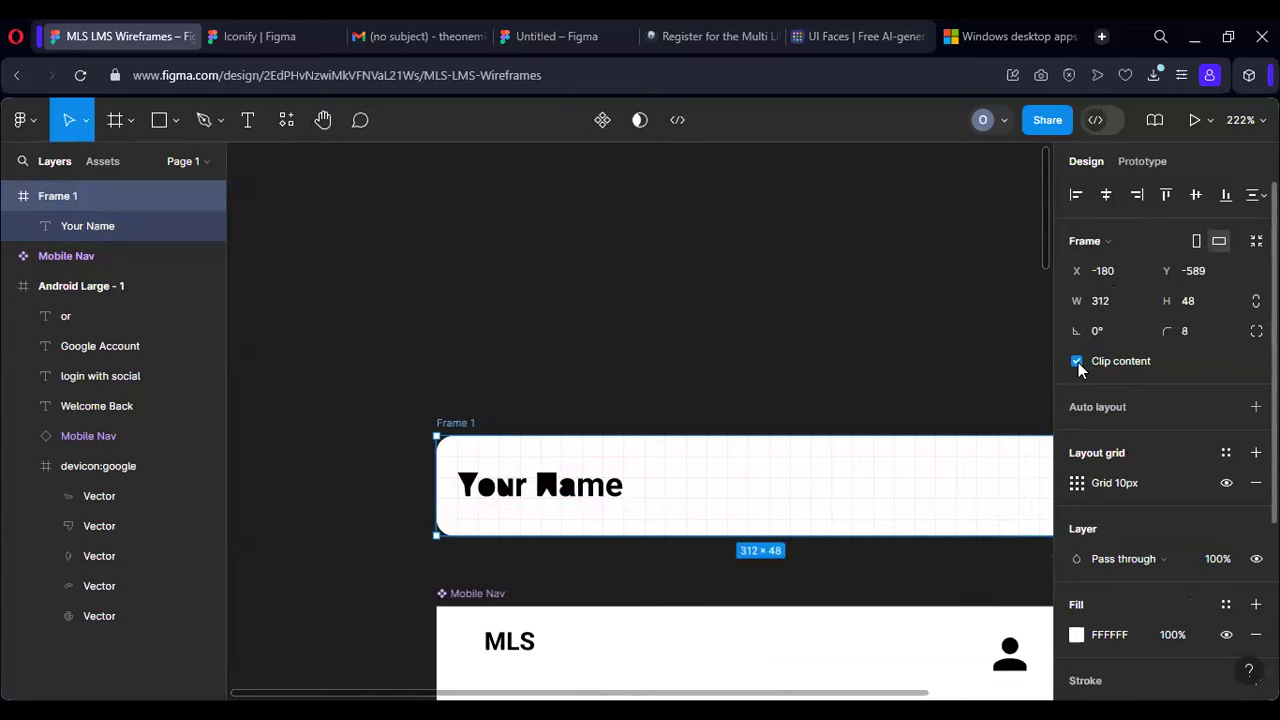
click(1077, 361)
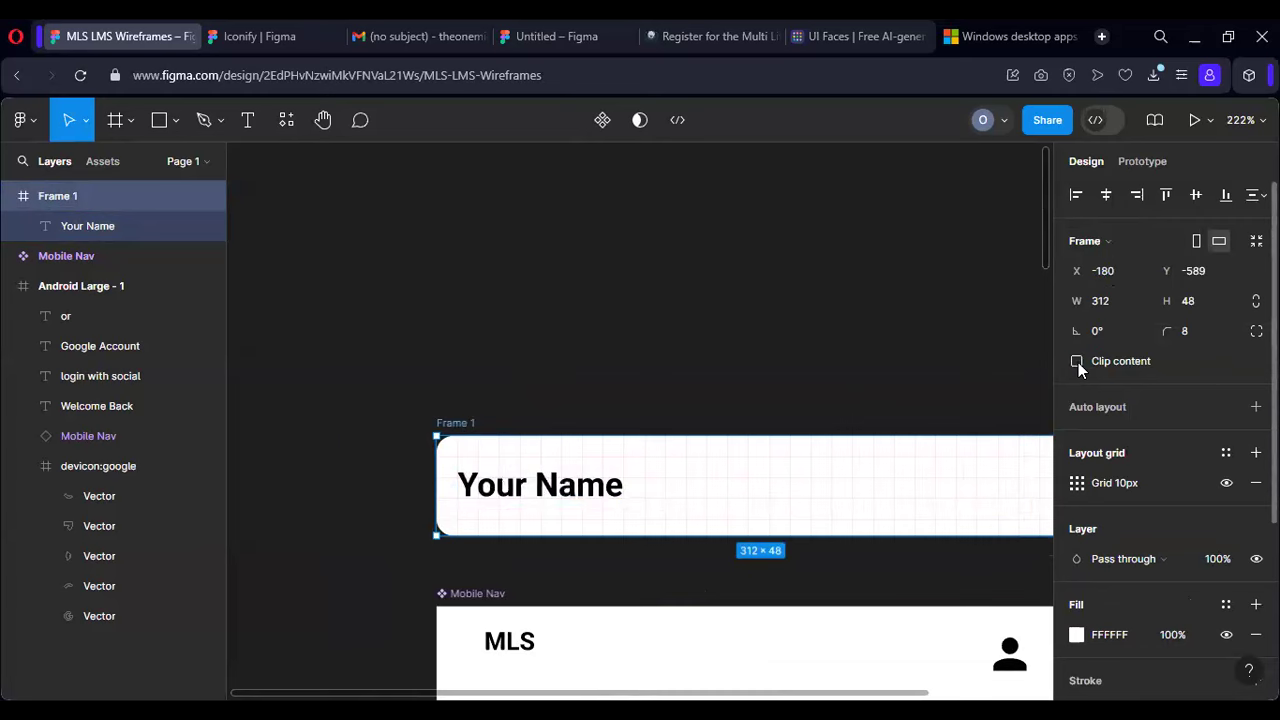
Step: Set the fill opacity of the "Your Name" text to 50%
click(603, 494)
double_click(606, 488)
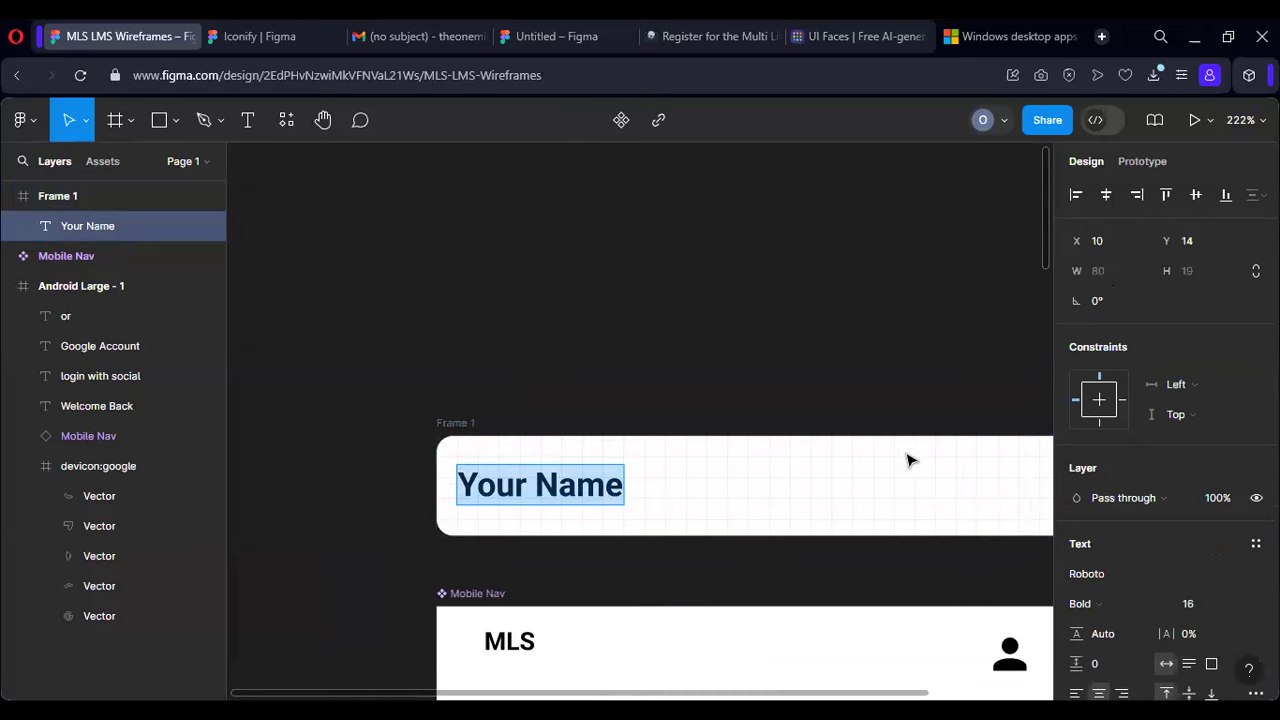
scroll(1200, 580, down, 3)
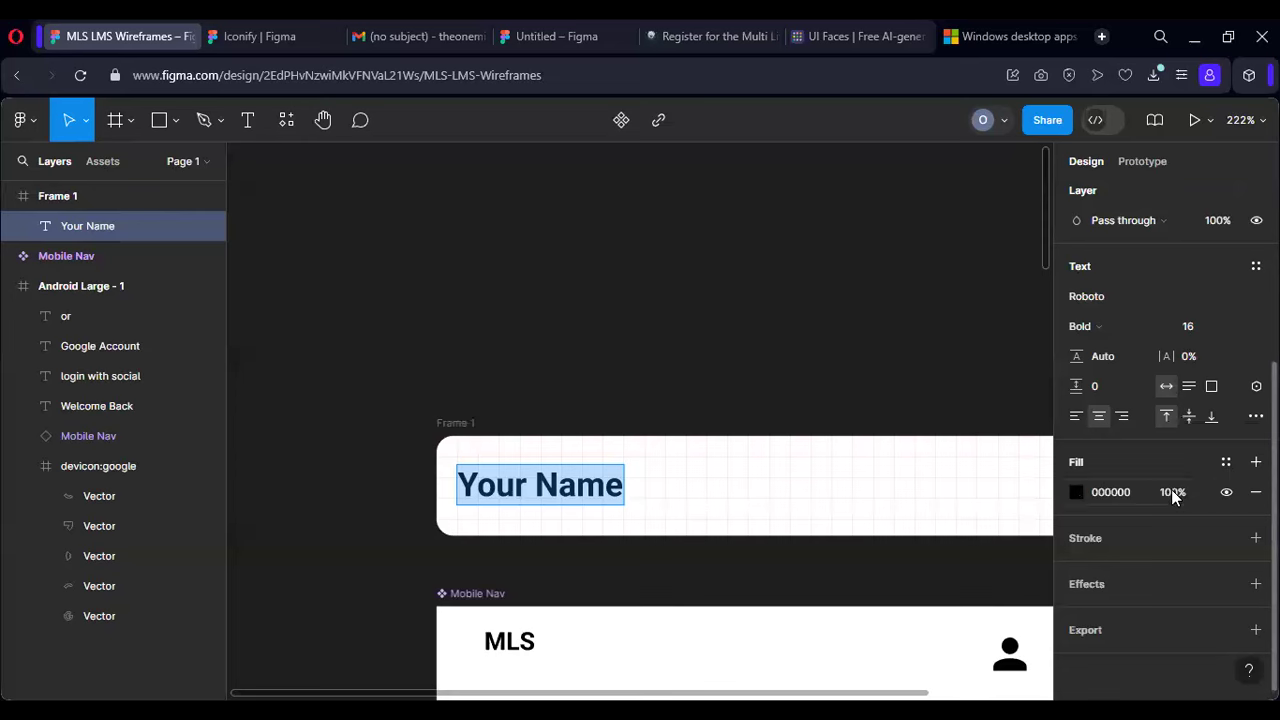
click(1173, 493)
text(50)
key(Return)
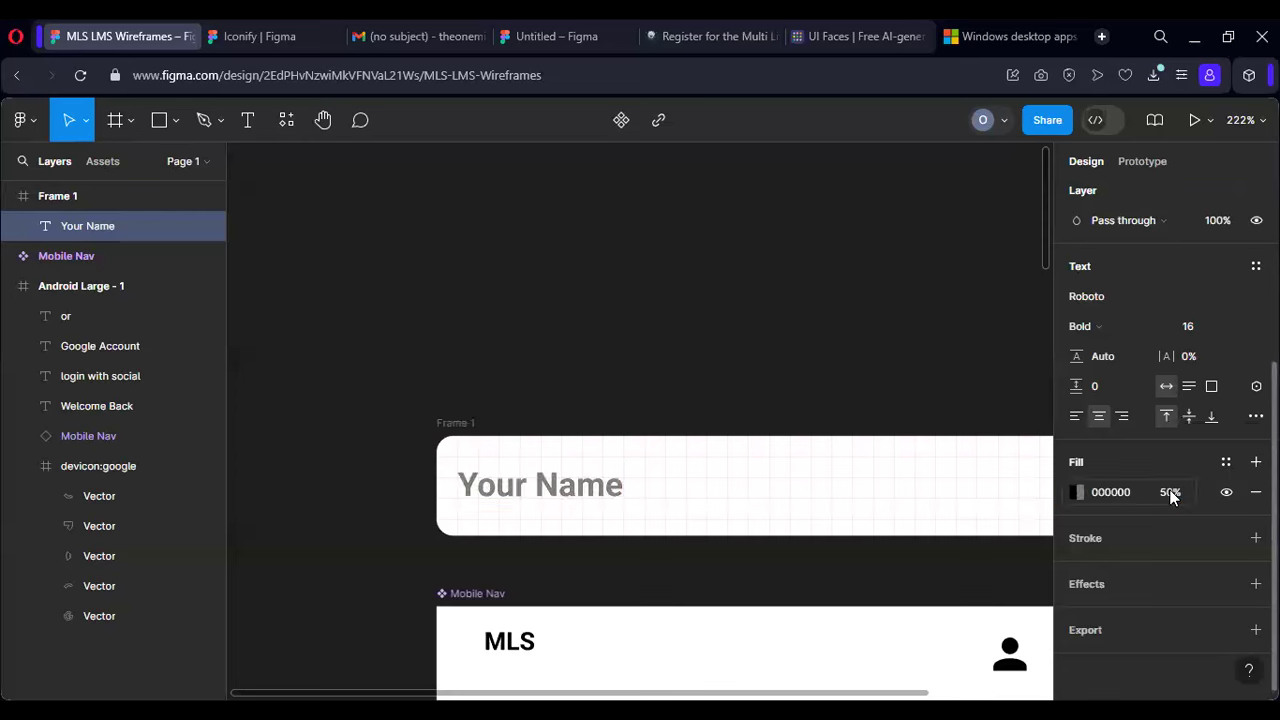
Step: Rename the rounded frame containing the "Your Name" text to "Mobile Input"
scroll(890, 497, down, 3)
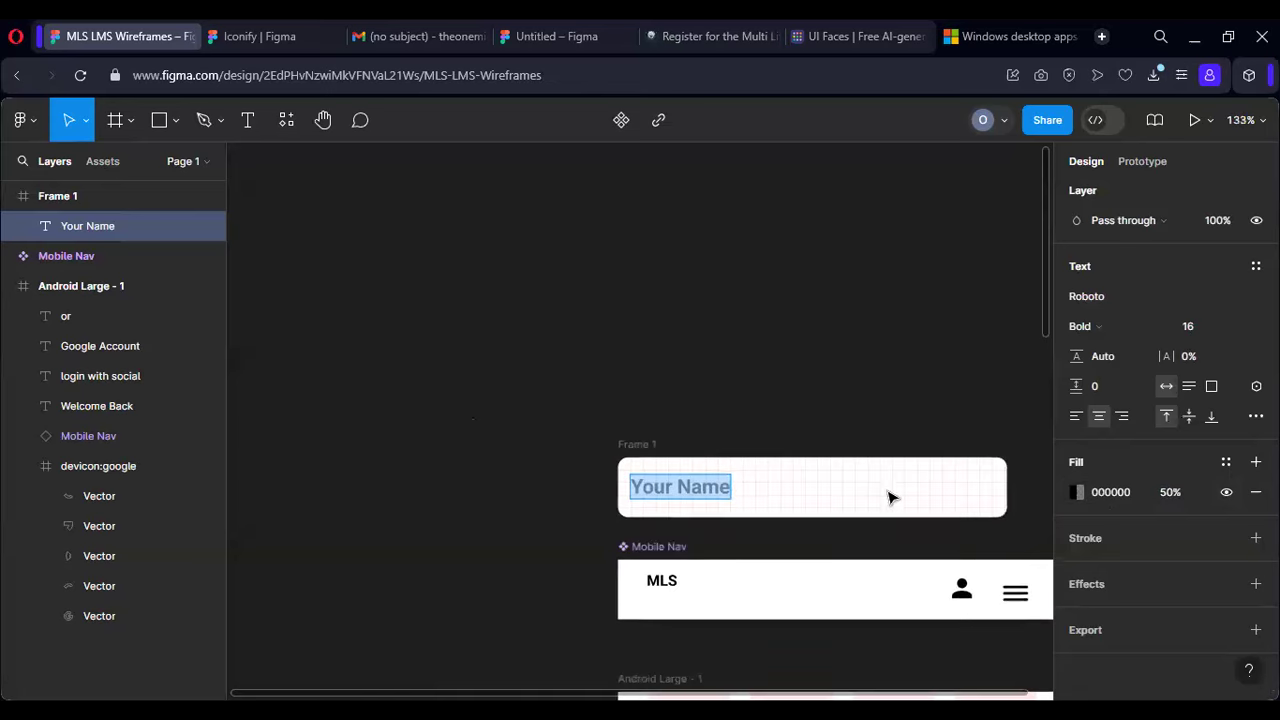
double_click(647, 445)
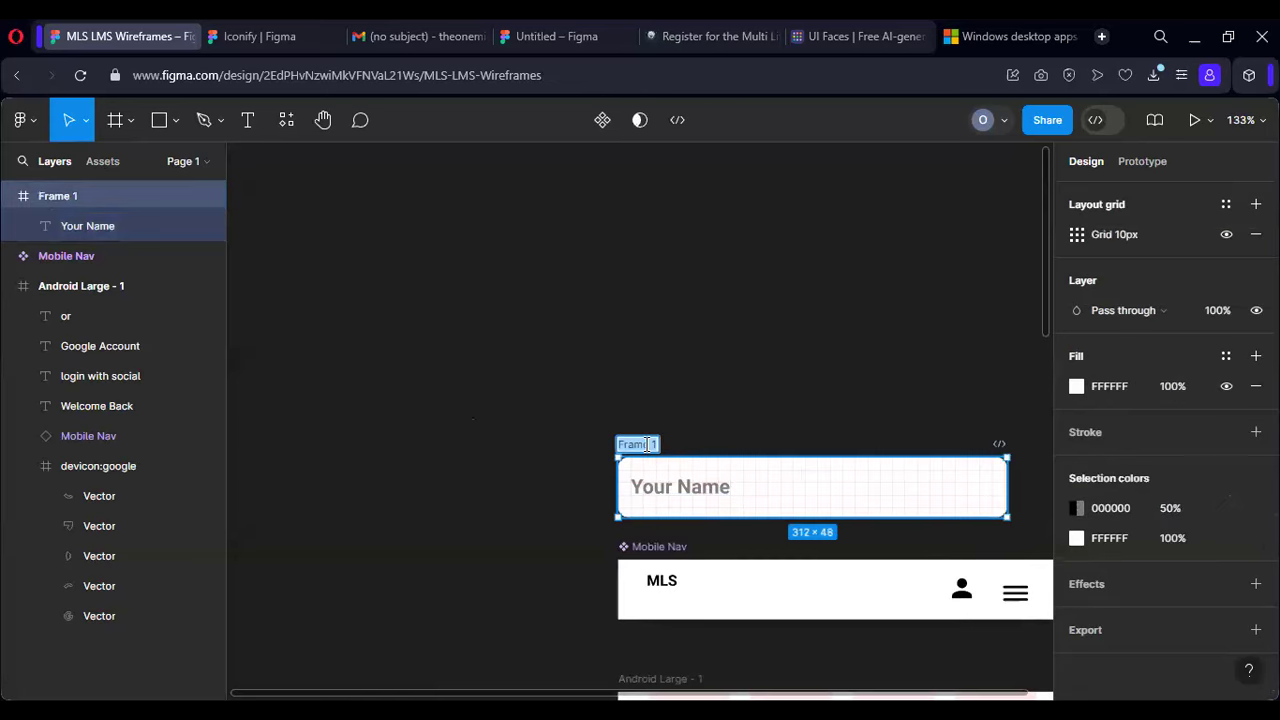
text(Mobile Input)
key(Return)
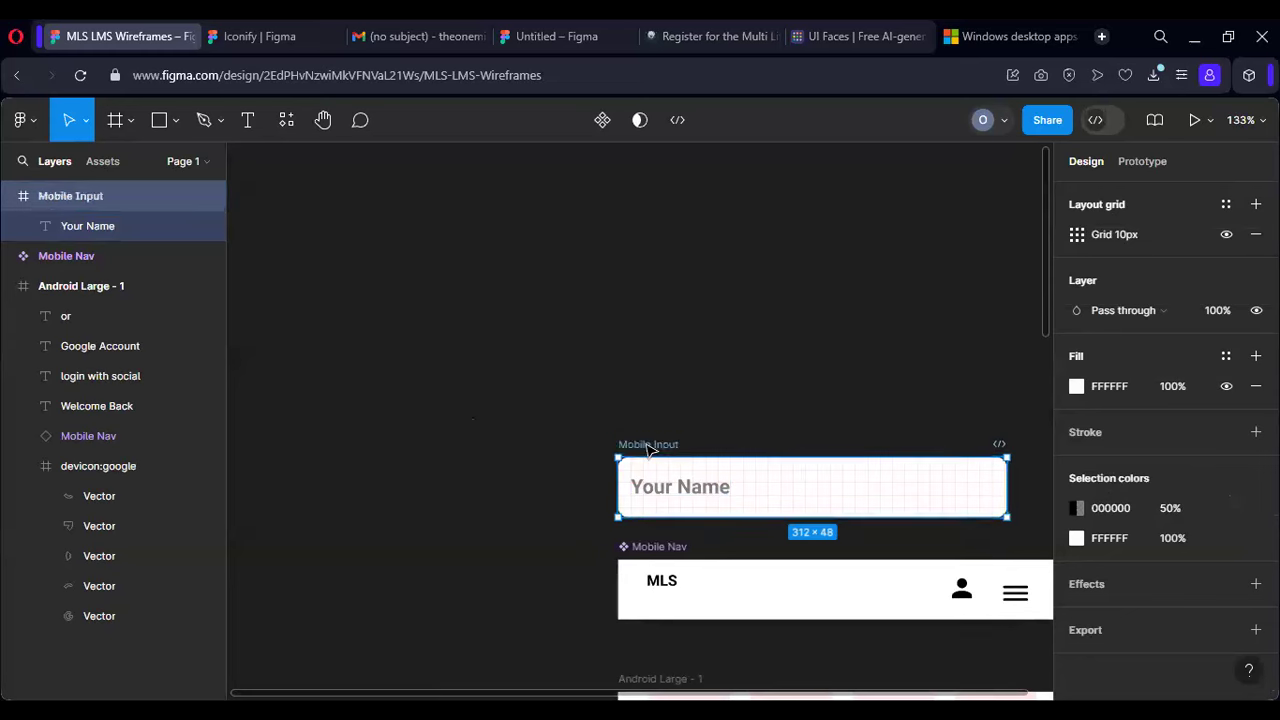
Step: Turn the Mobile Input frame into a reusable component
scroll(757, 494, down, 2)
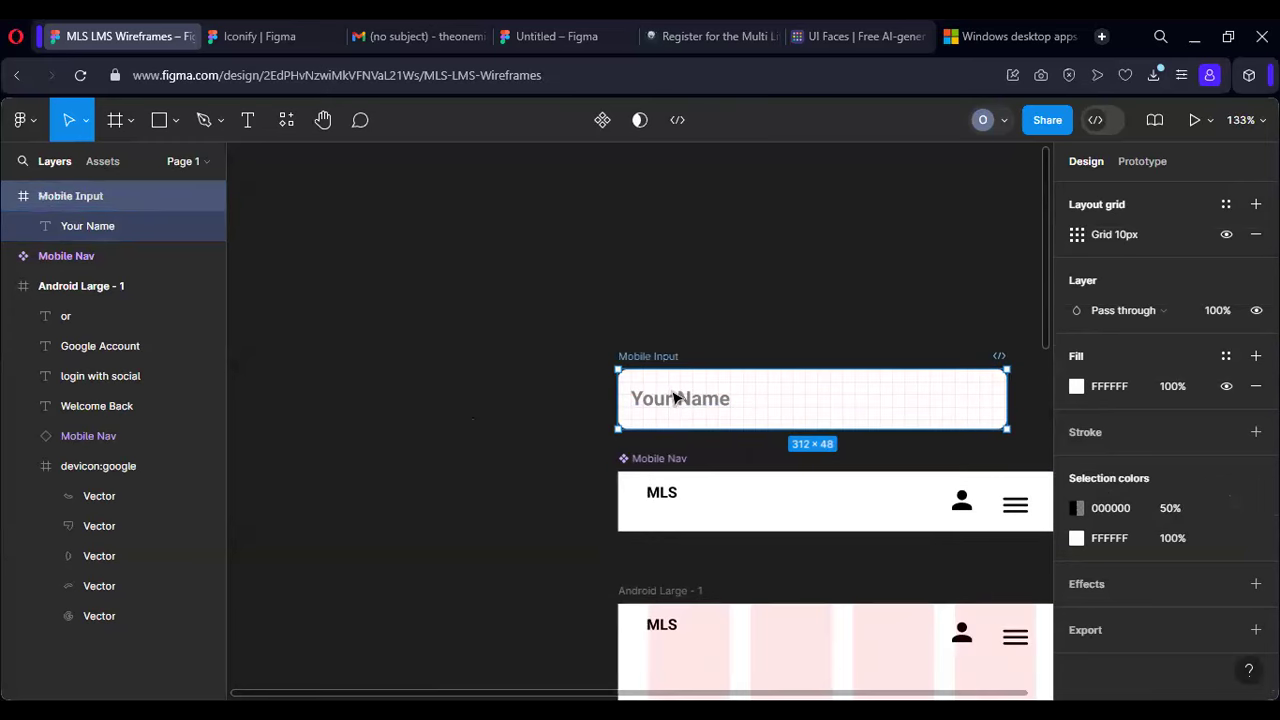
click(677, 403)
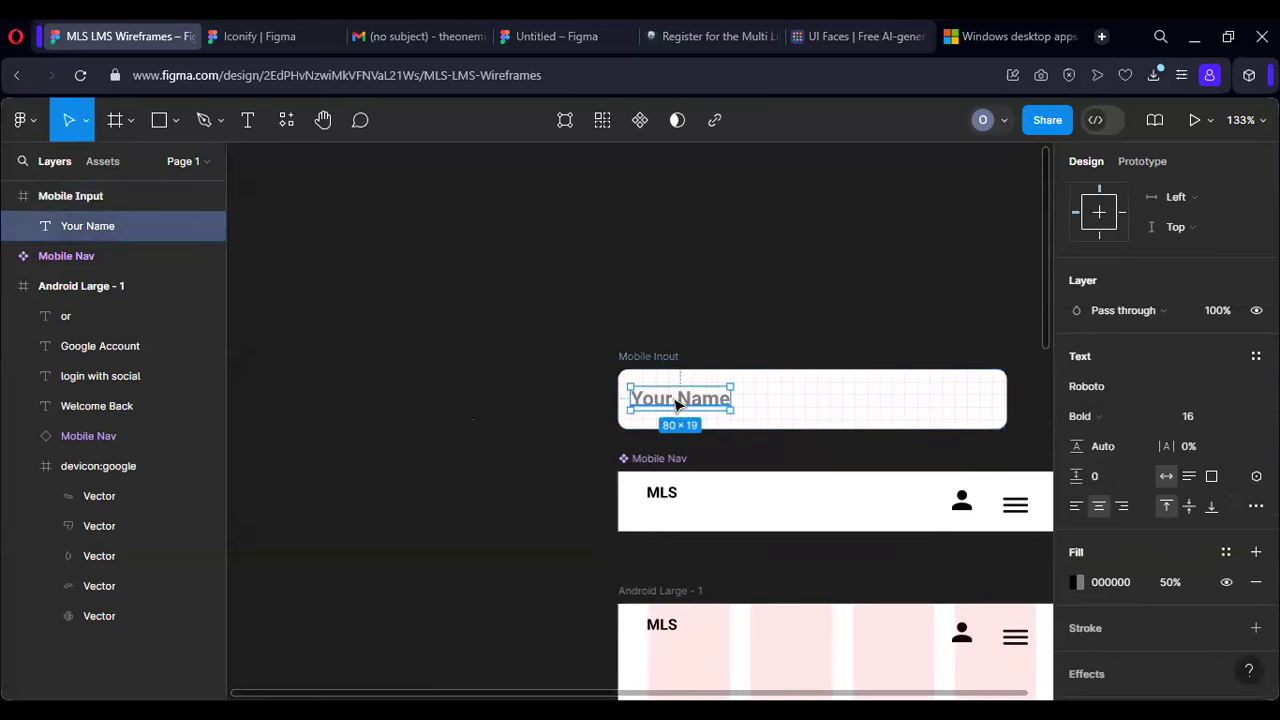
click(815, 395)
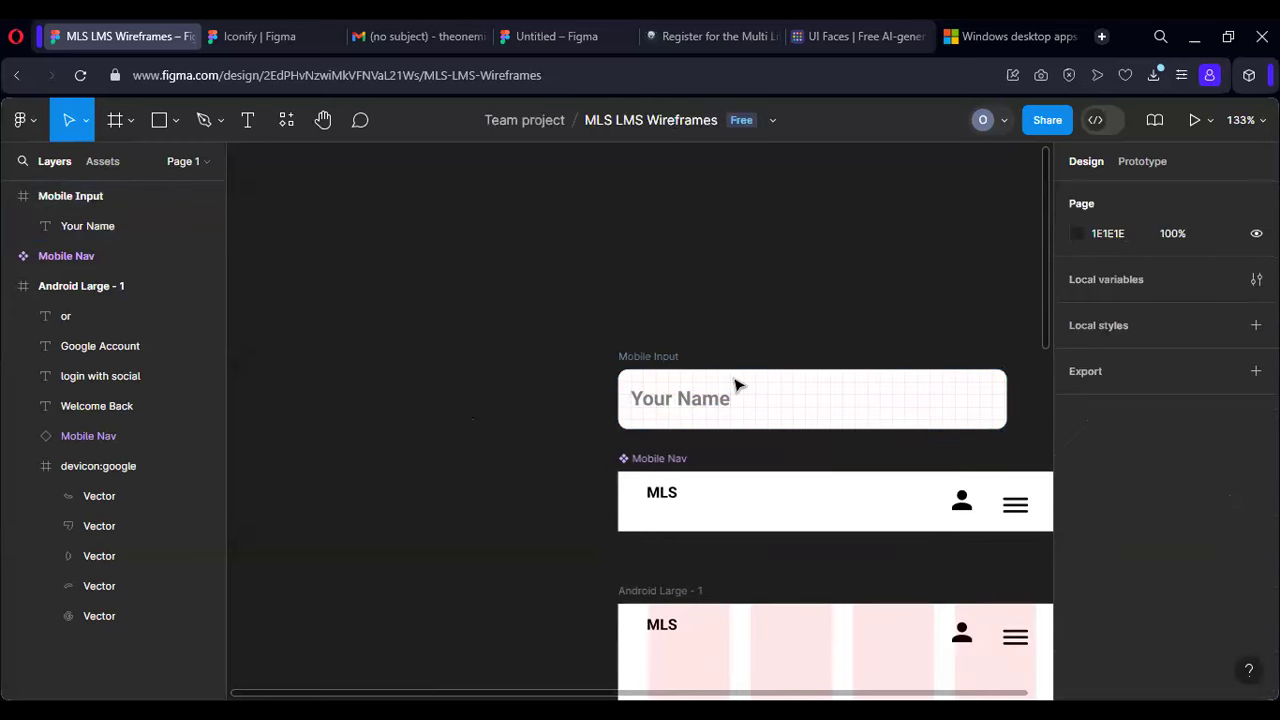
click(660, 369)
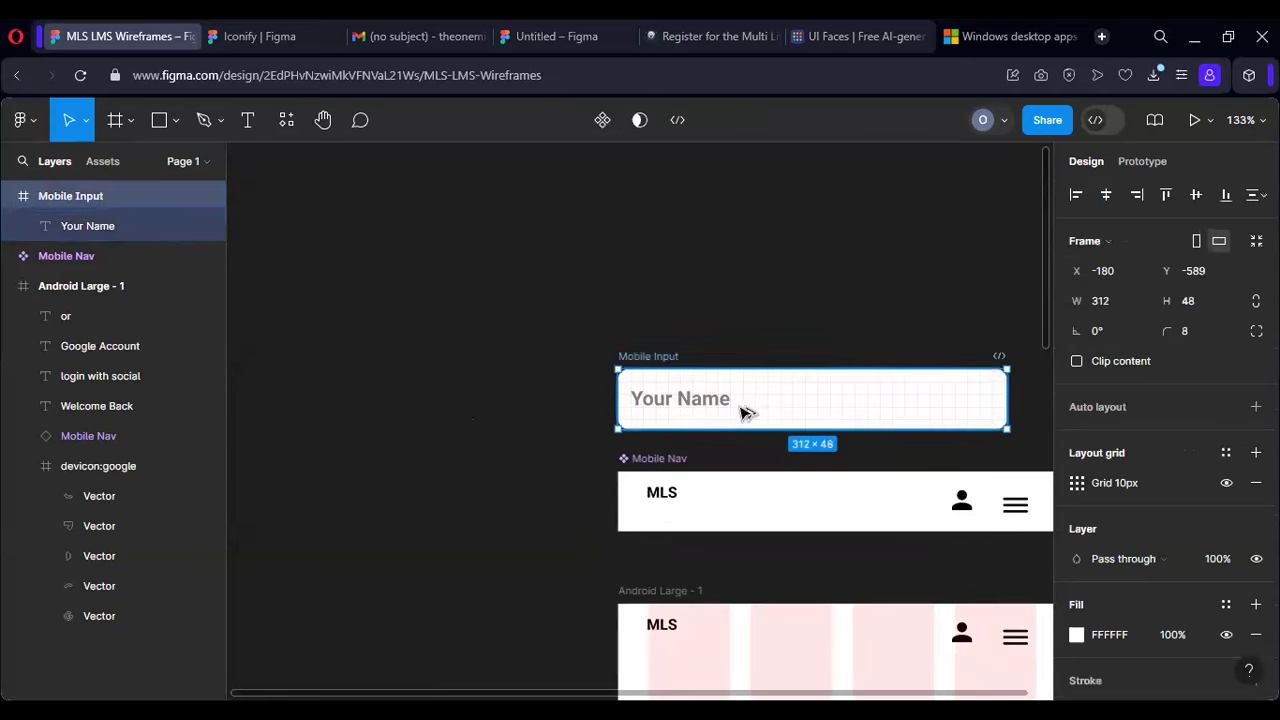
key(ctrl+alt+k)
Step: Place two Mobile Input instances below "or" in the Android frame, with the second at X 24, Y 345
scroll(760, 395, down, 3)
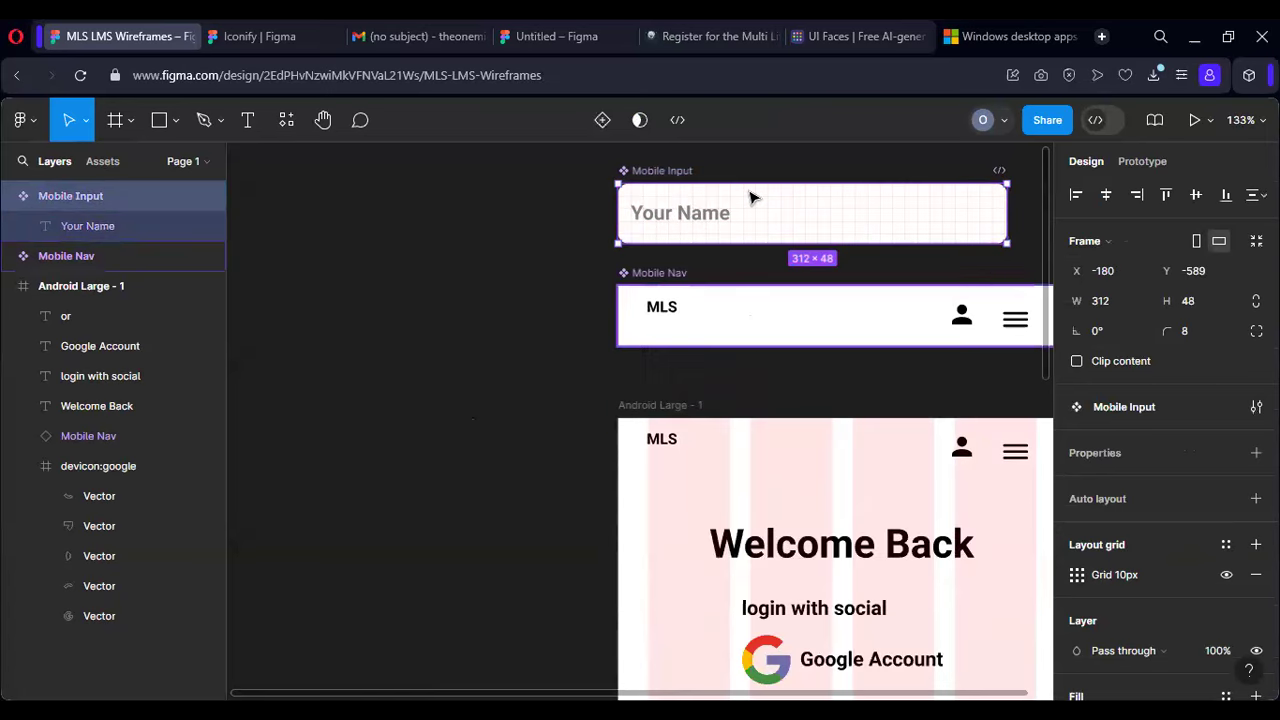
drag(751, 220, 788, 580)
scroll(790, 570, down, 2)
drag(826, 432, 817, 473)
scroll(810, 460, down, 1)
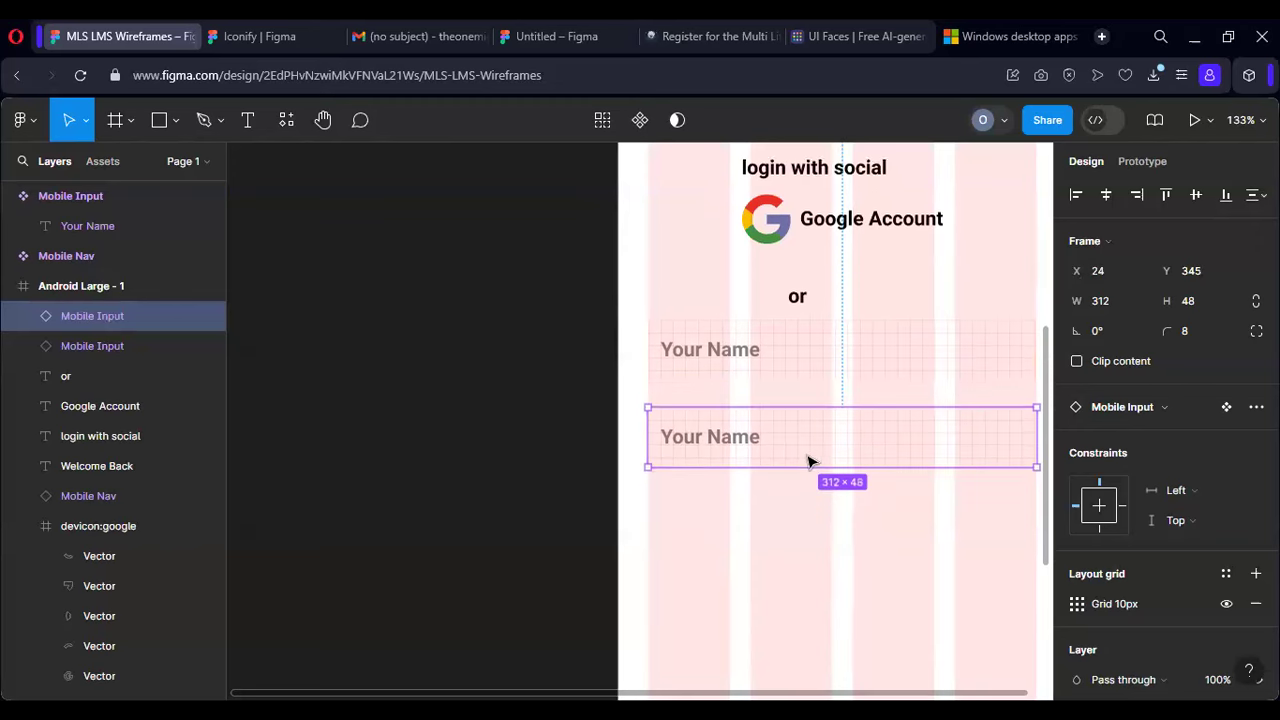
Step: Change the text of the second Mobile Input instance to "Your Password"
scroll(745, 424, up, 1)
double_click(740, 420)
double_click(740, 420)
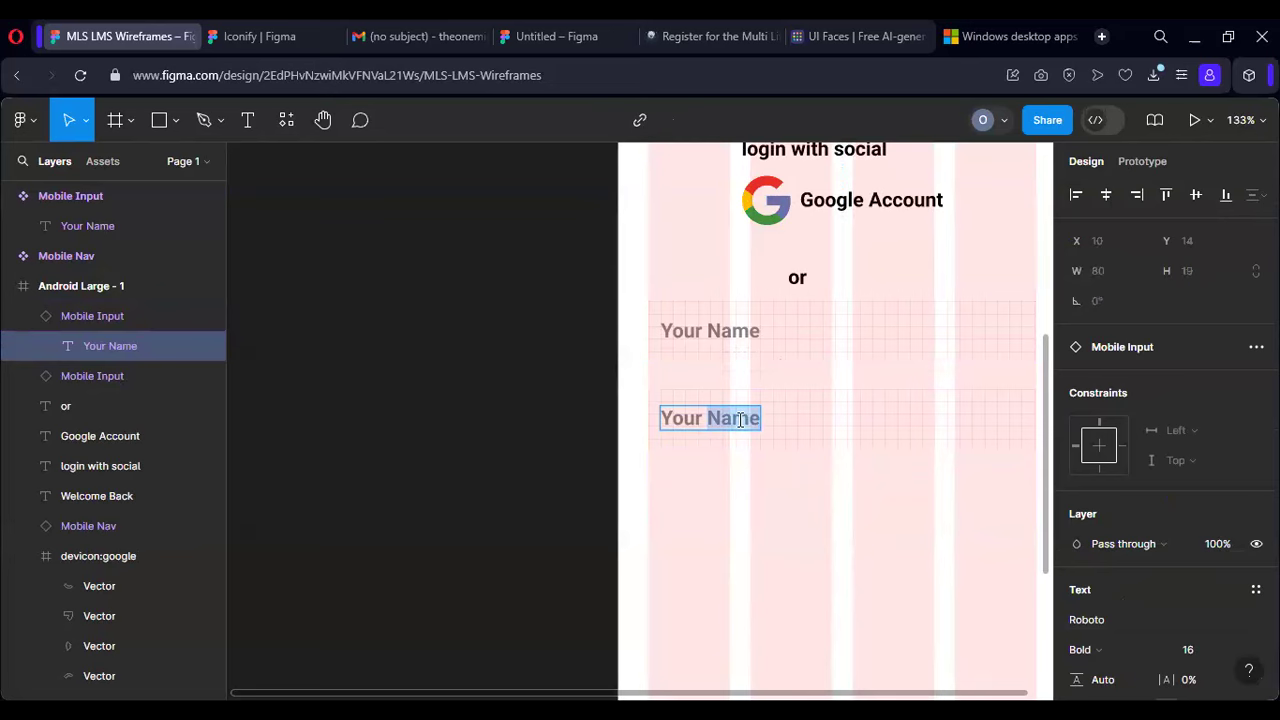
text(Password)
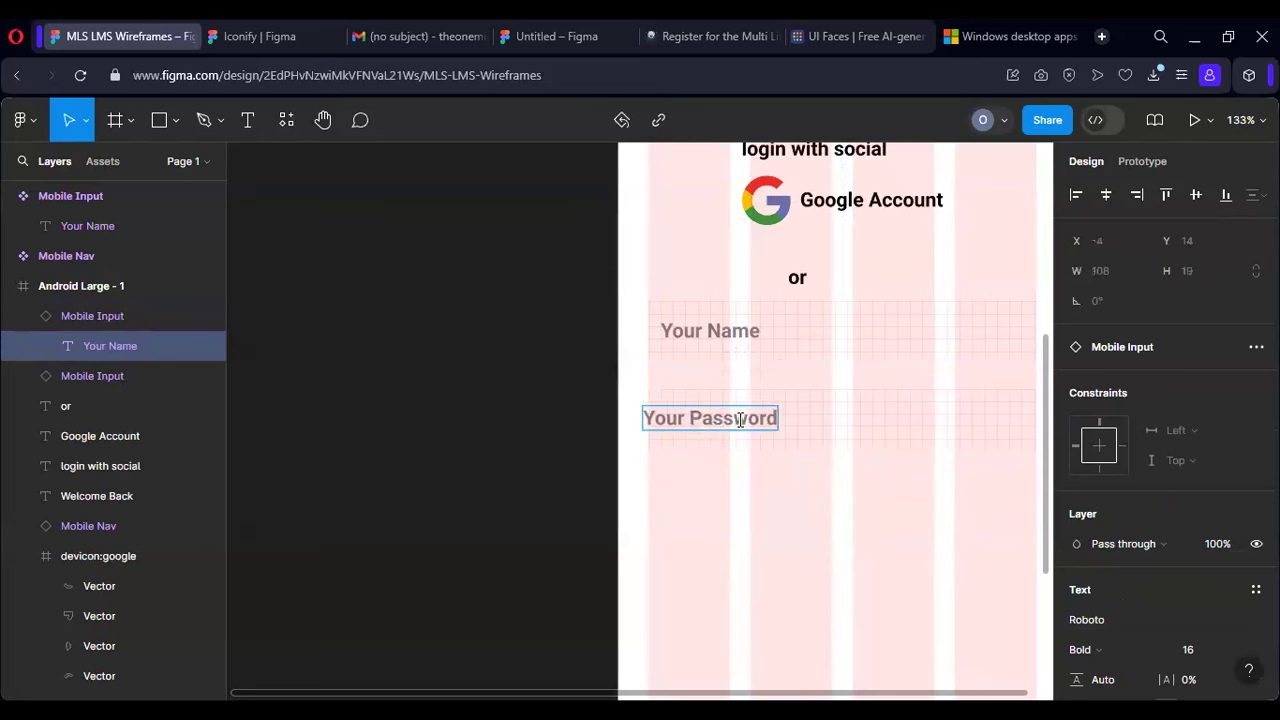
key(Escape)
Step: Compare the text position in the Mobile Input main component with that of the "Your Password" instance
scroll(780, 396, up, 1)
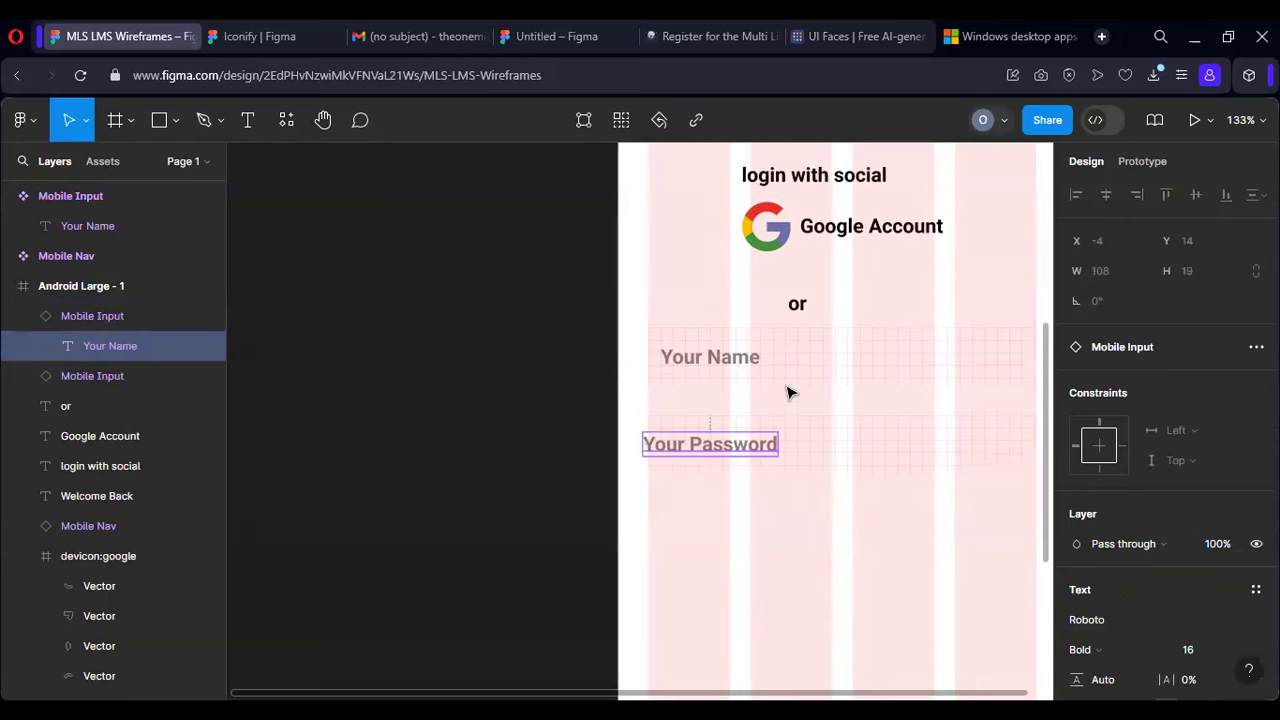
scroll(789, 391, up, 9)
scroll(683, 509, down, 4)
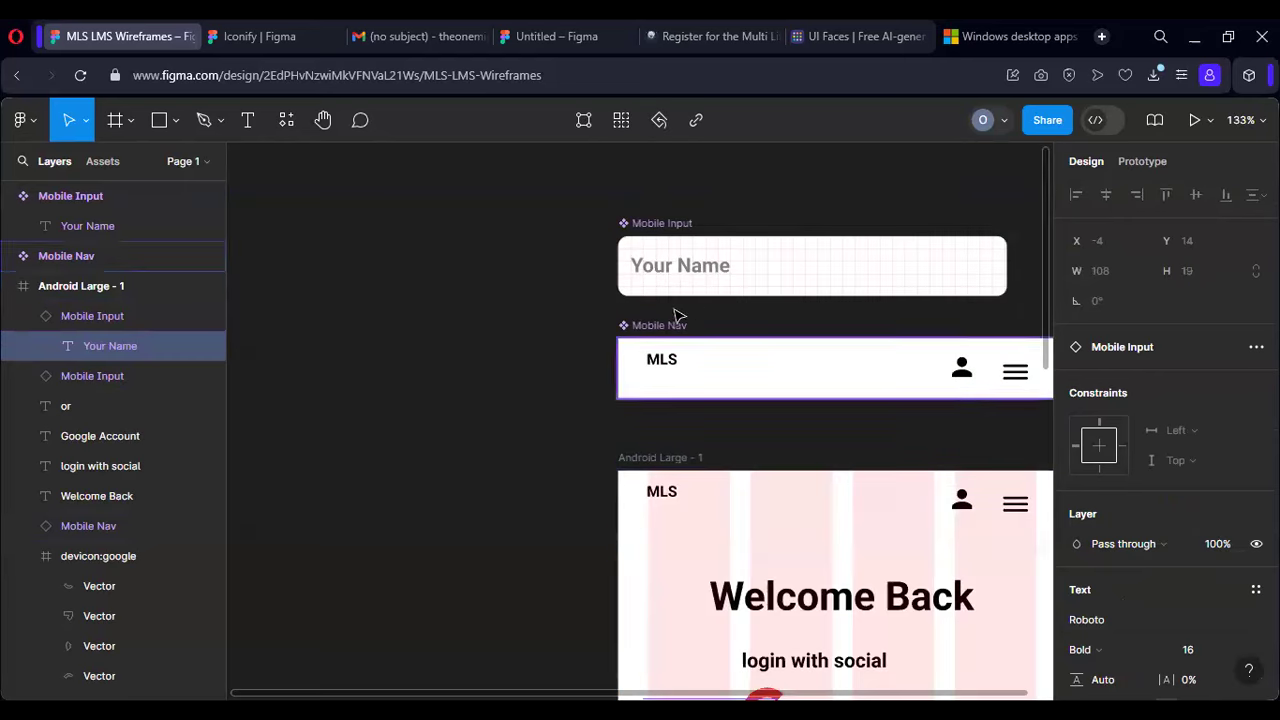
double_click(670, 268)
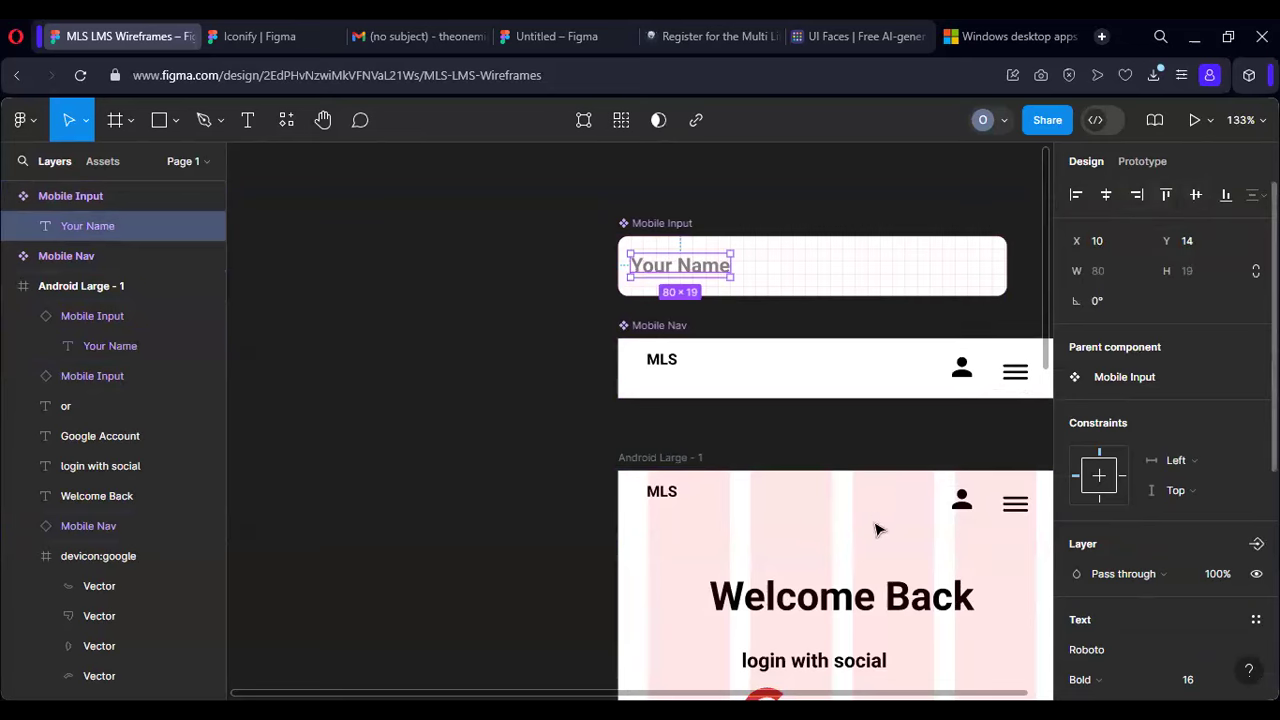
scroll(876, 530, down, 5)
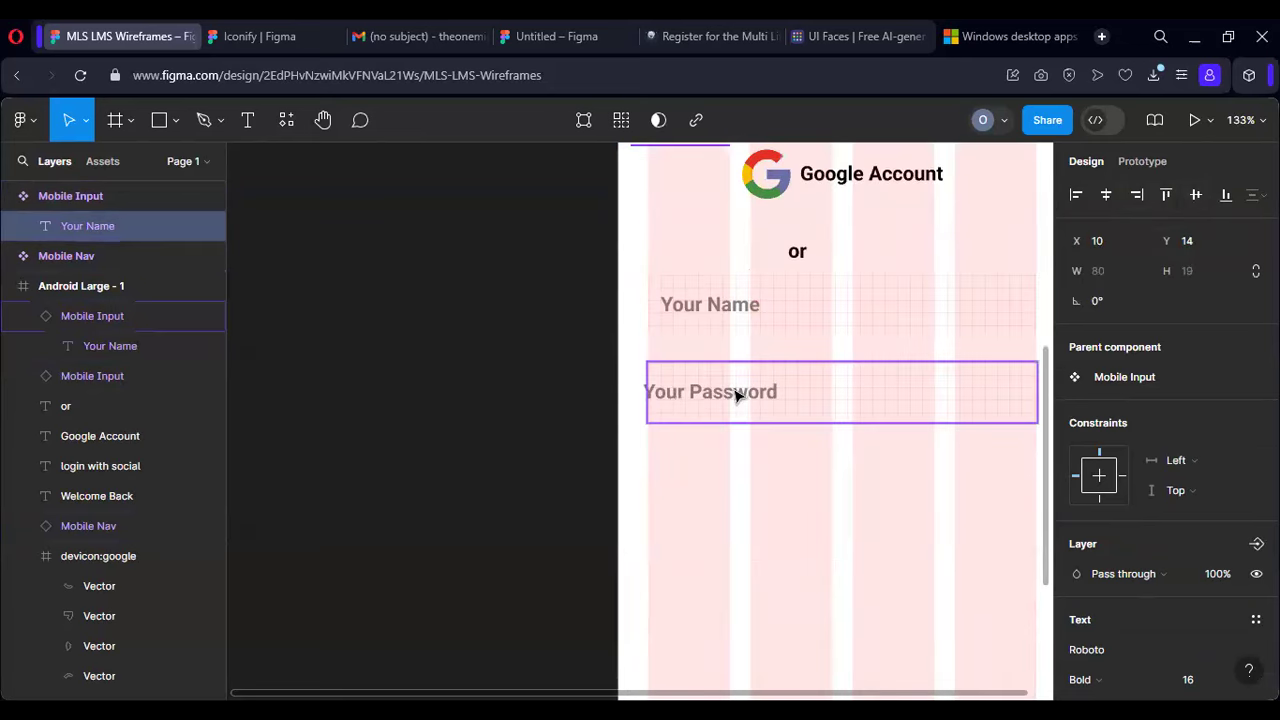
double_click(735, 396)
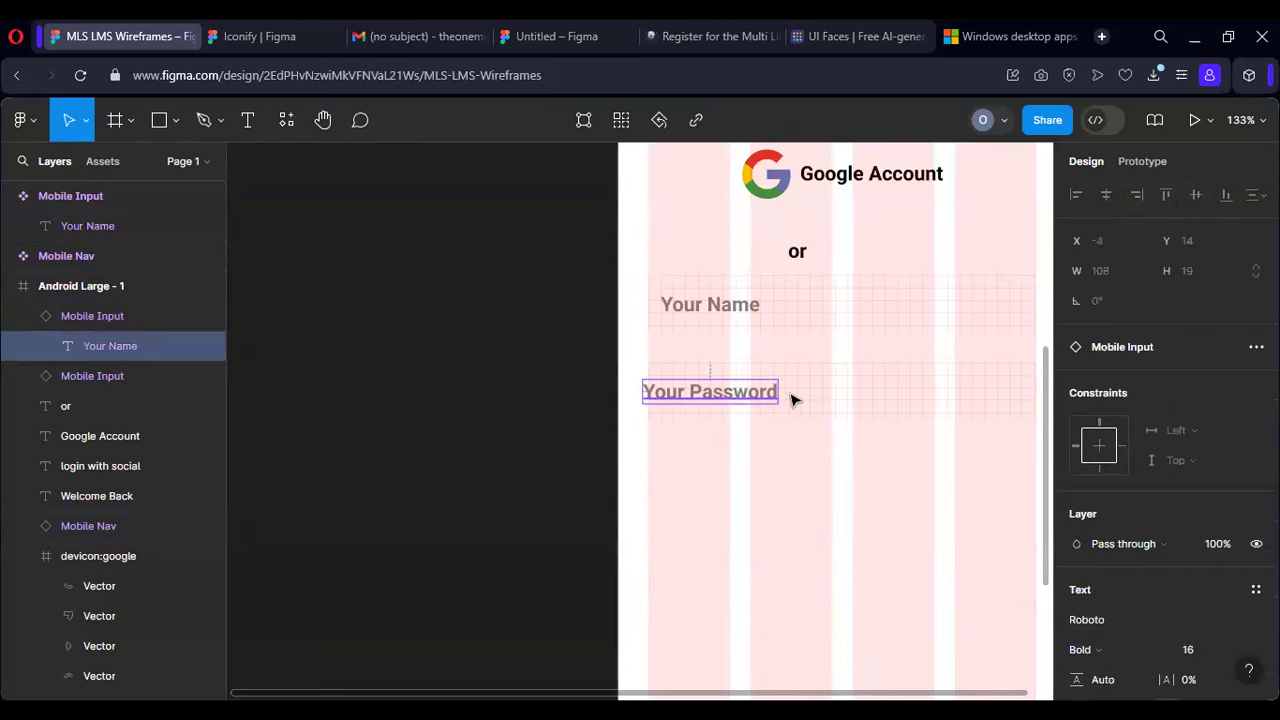
click(734, 409)
key(Escape)
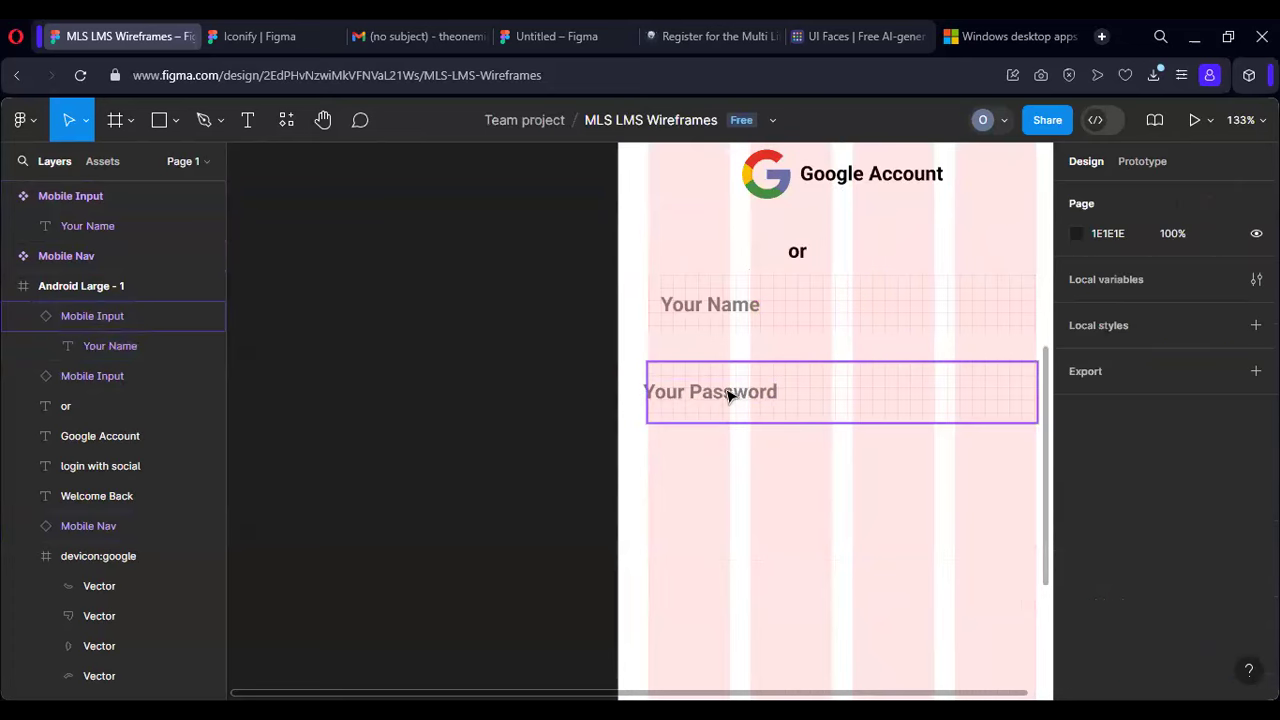
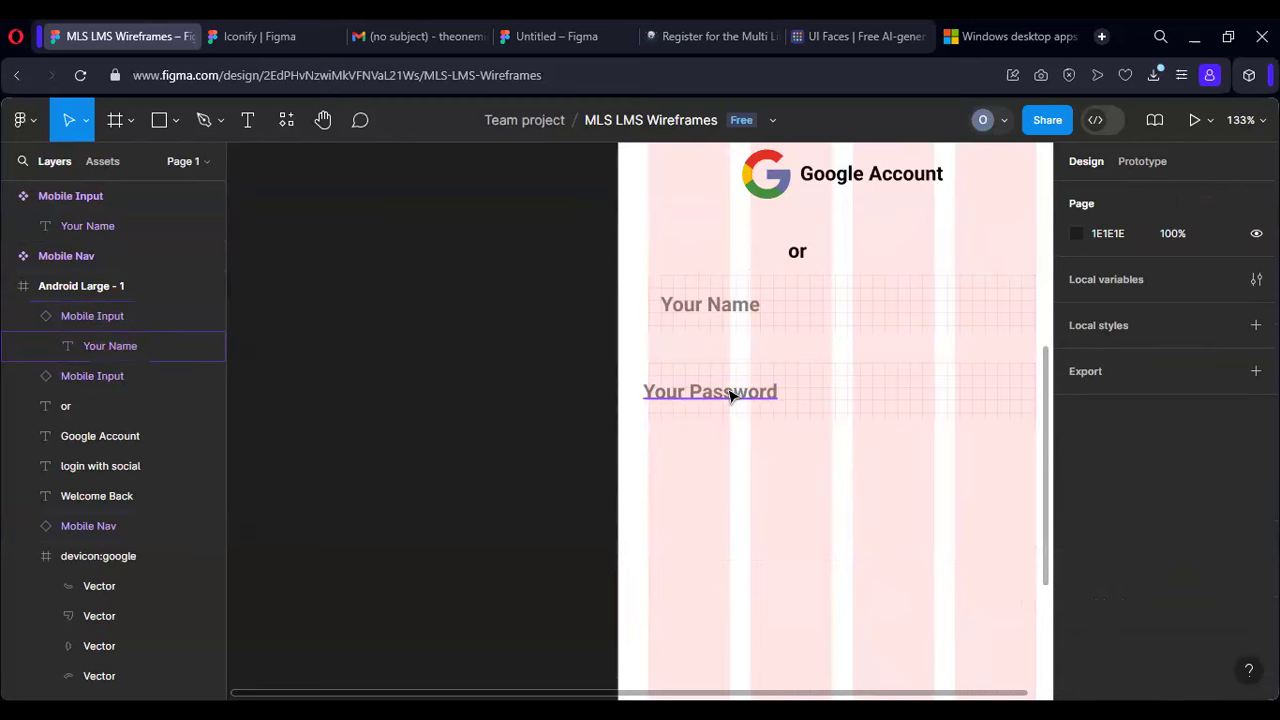
Step: Move the "Your Password" input instance up slightly to Y 342
ctrl+click(731, 396)
mouse_move(727, 393)
mouse_down()
mouse_move(749, 397)
mouse_move(726, 397)
mouse_move(741, 372)
mouse_up()
double_click(727, 394)
Step: Align the "Your Name" text to the left edge of the Mobile Input main component
scroll(742, 367, up, 5)
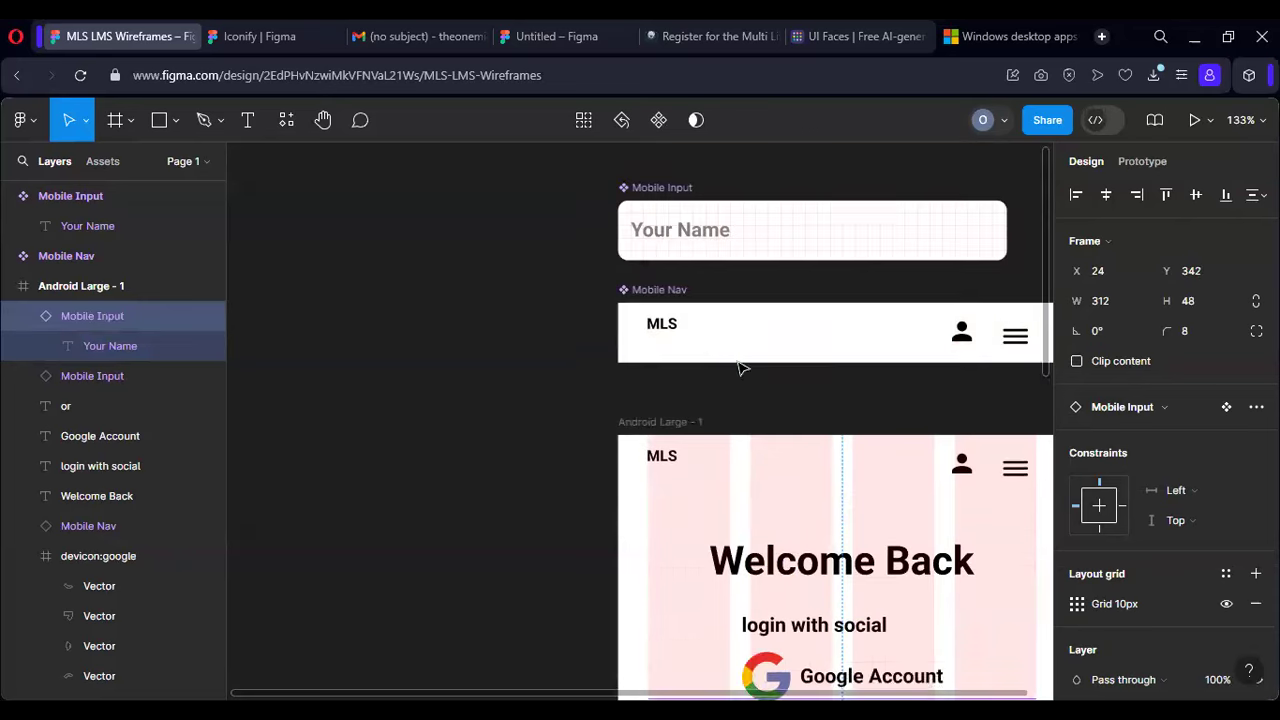
scroll(741, 369, up, 1)
click(670, 255)
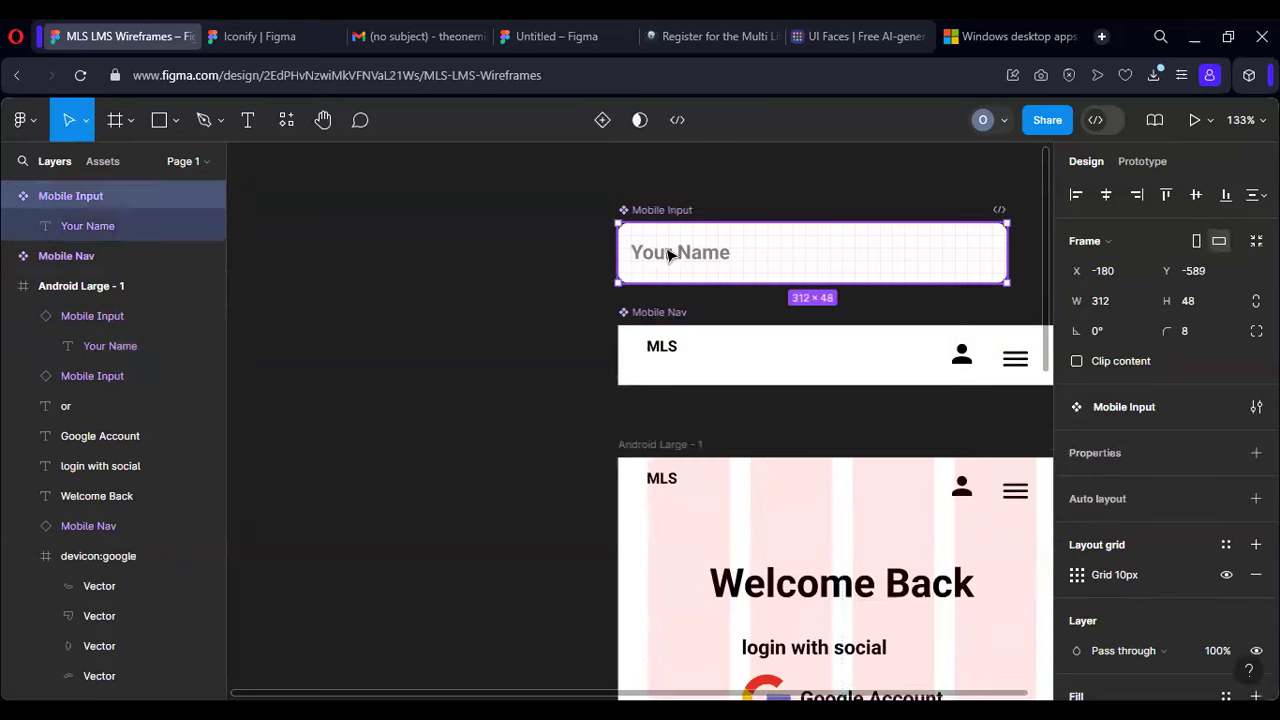
click(670, 255)
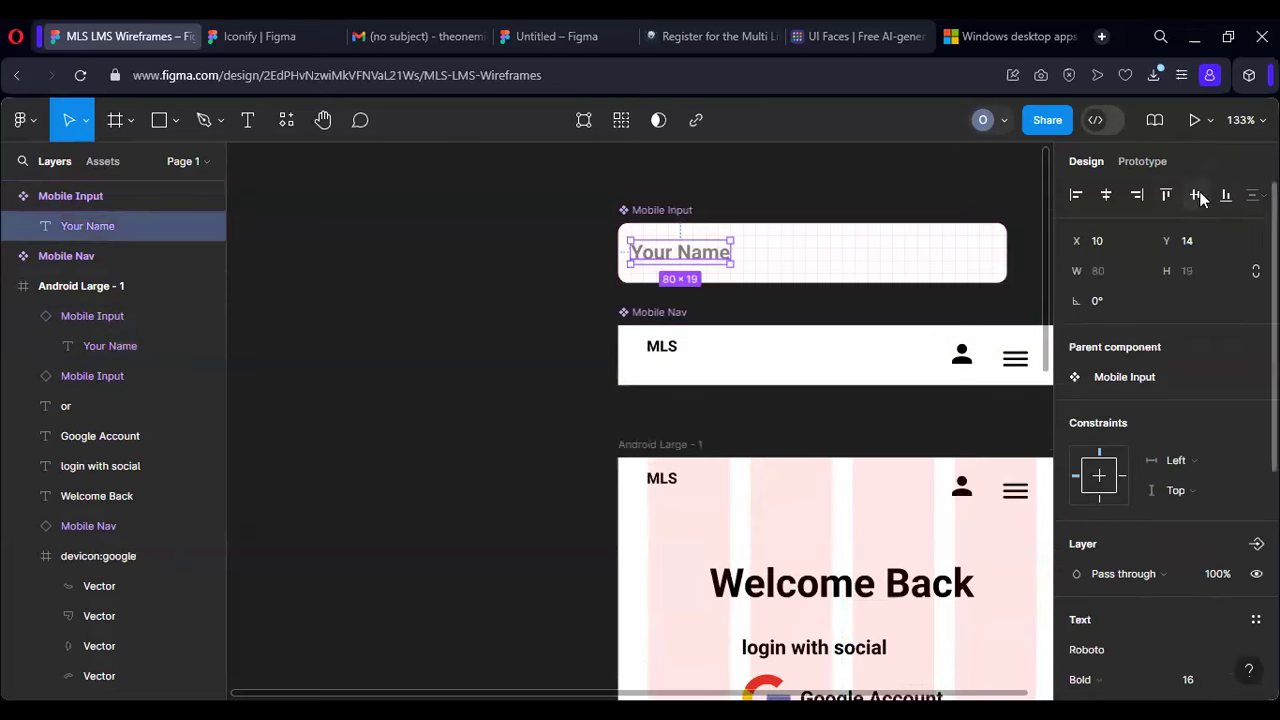
click(1076, 195)
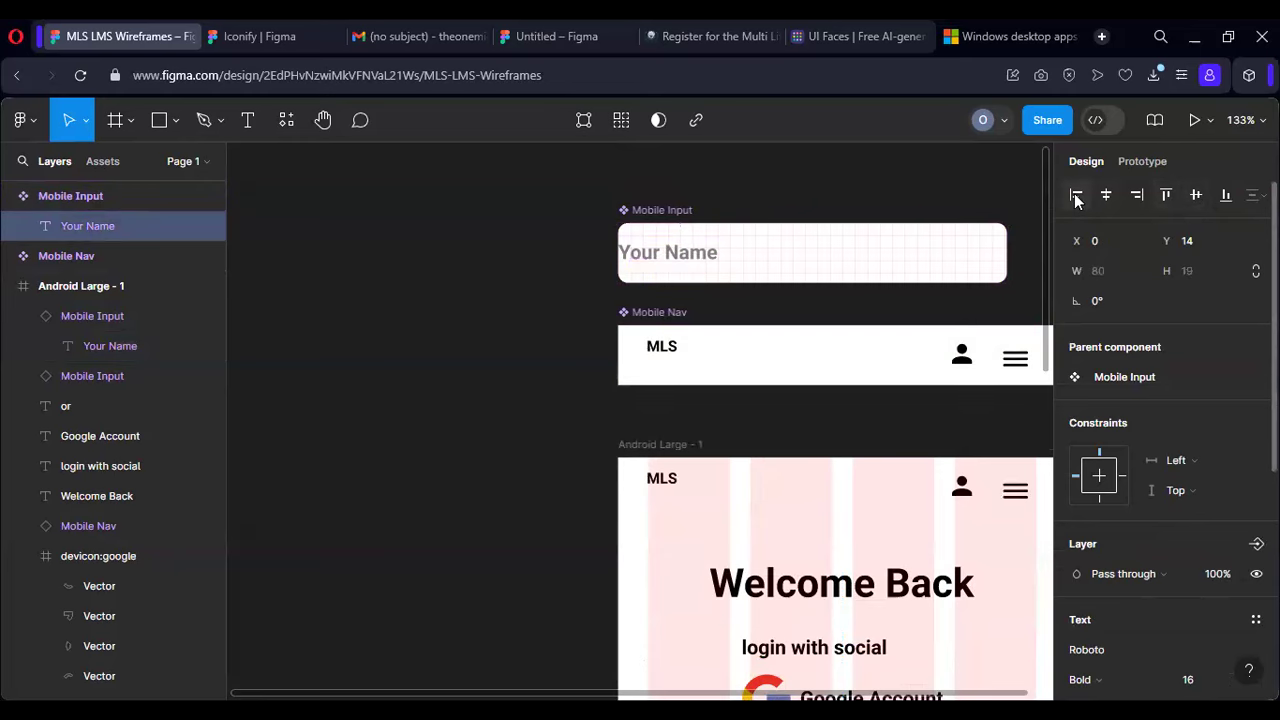
Step: Set the text alignment of the "Your Password" placeholder to left
scroll(895, 490, down, 5)
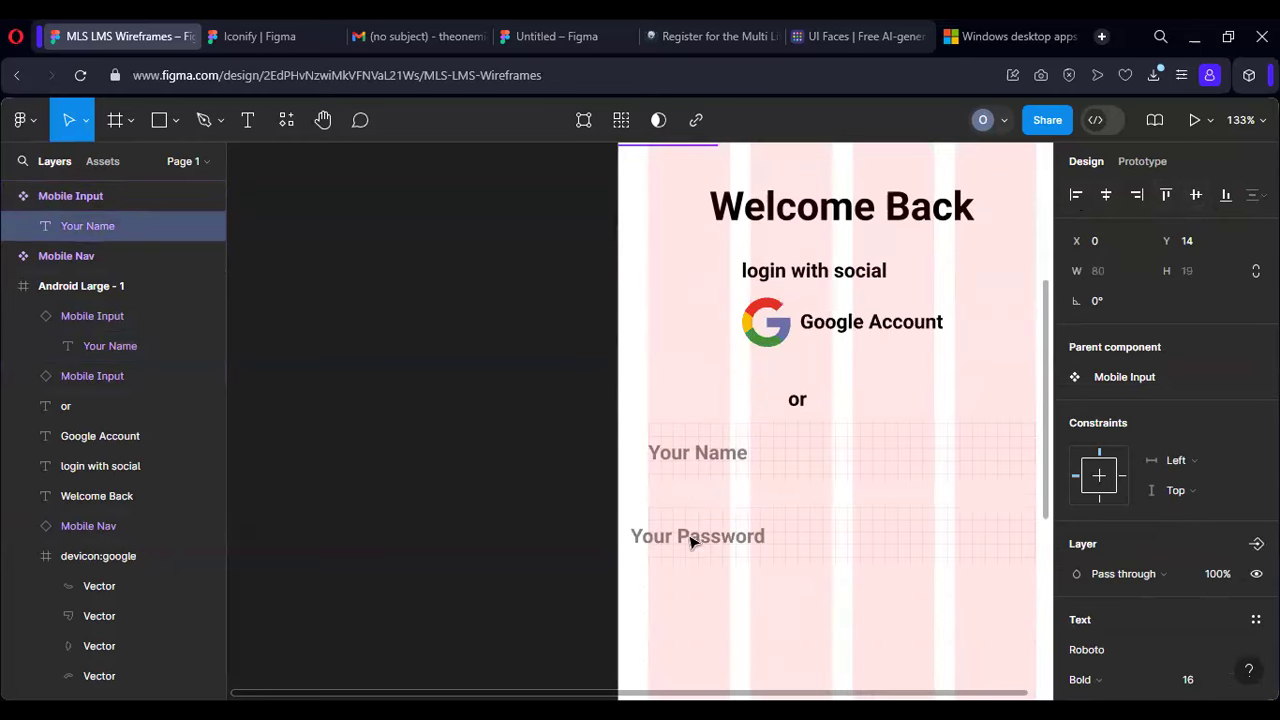
click(690, 543)
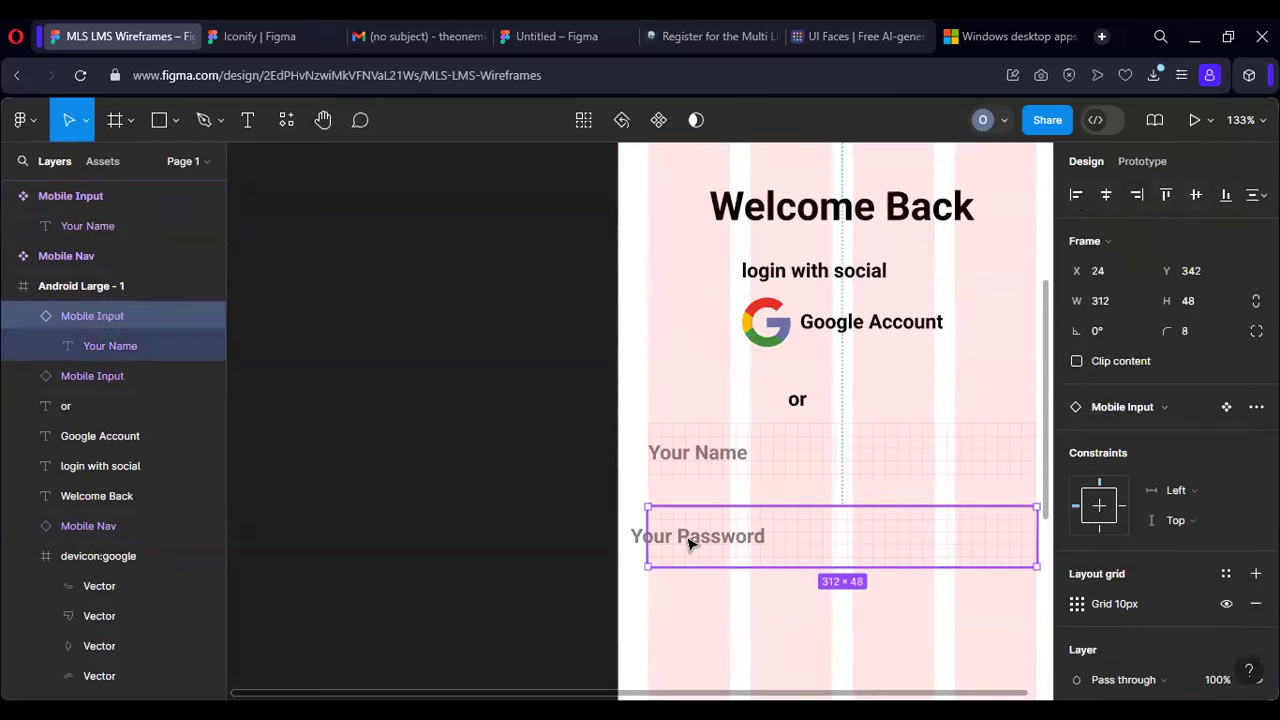
click(690, 543)
scroll(1170, 497, down, 3)
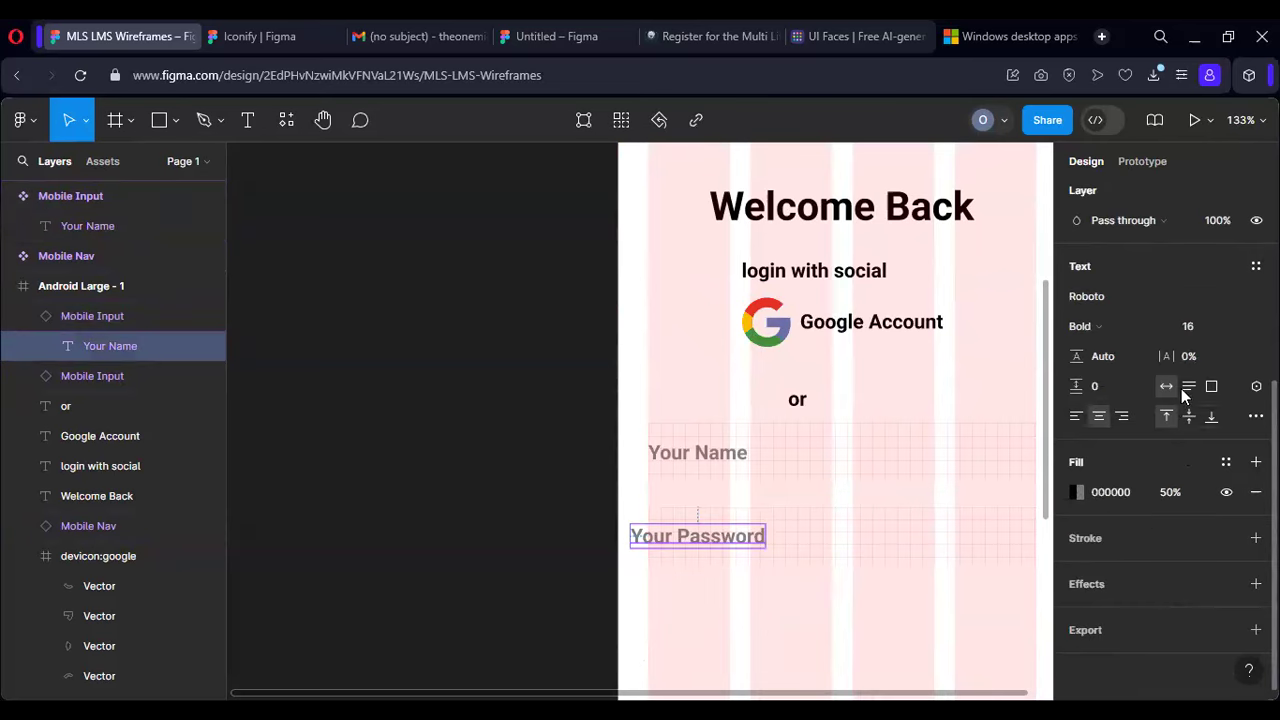
click(1076, 417)
Step: Set the X position of the "Your Name" text in the Mobile Input main component to 10
scroll(768, 497, up, 8)
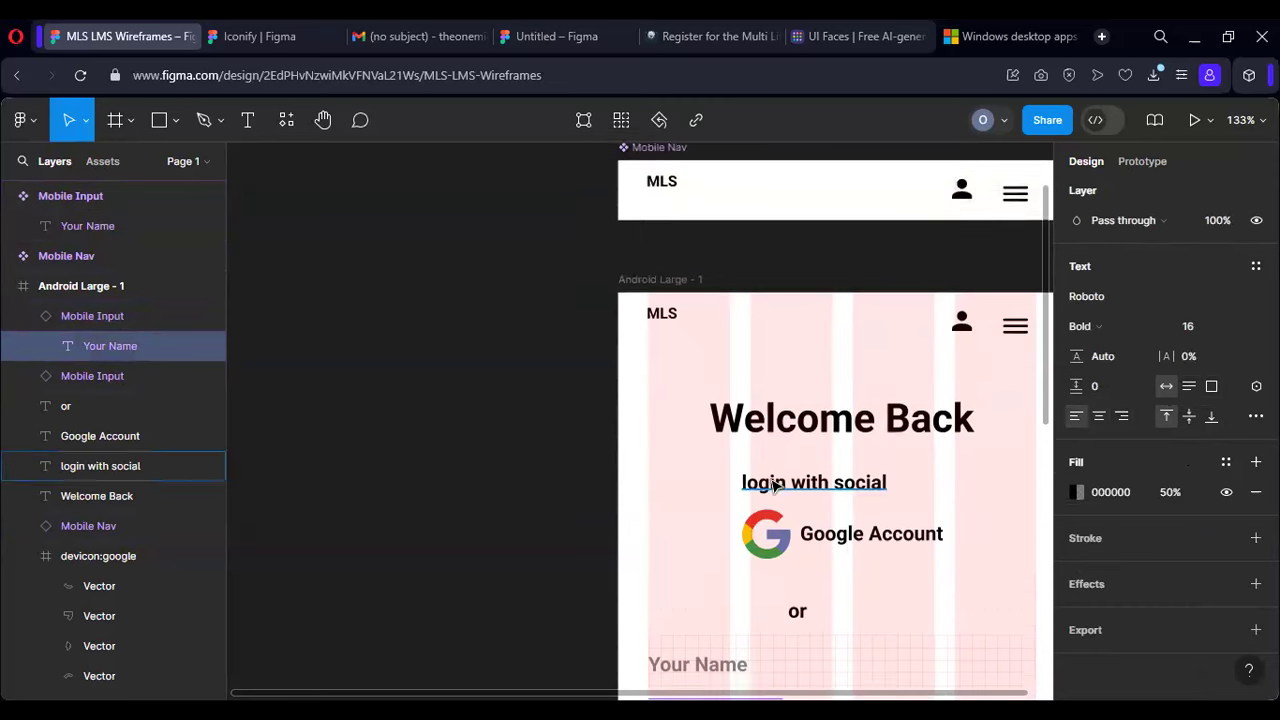
click(657, 270)
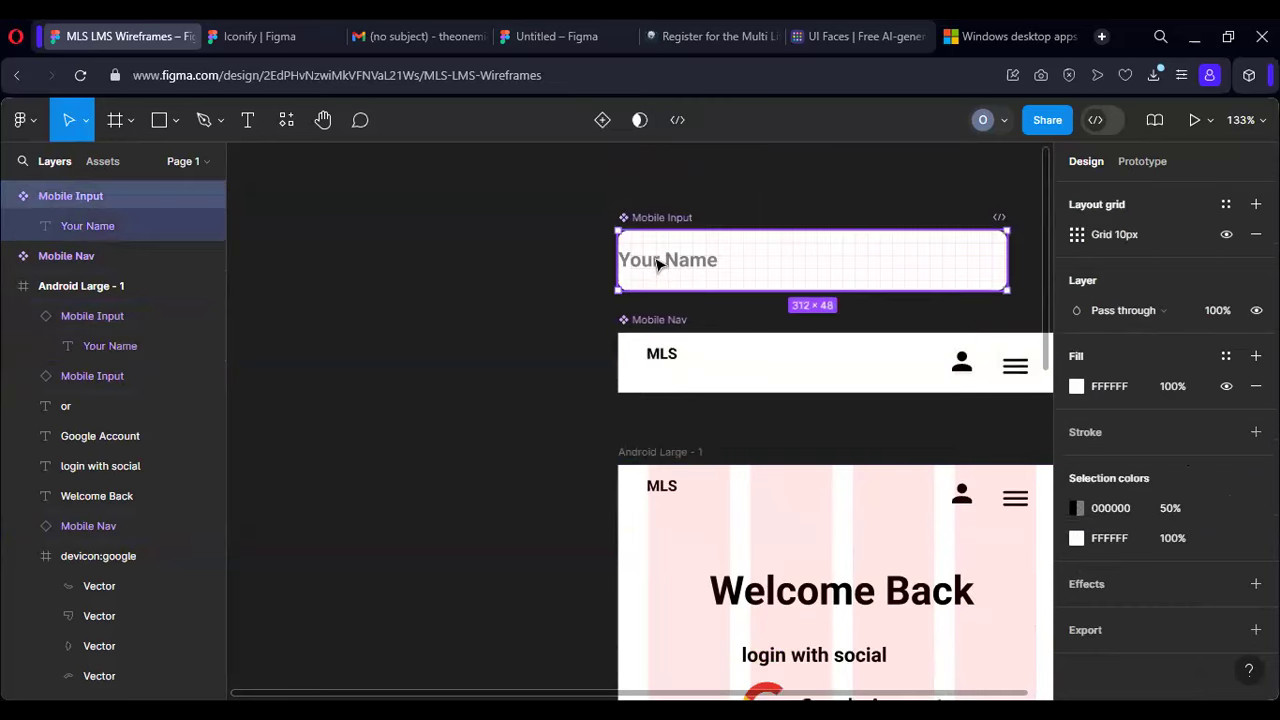
click(660, 264)
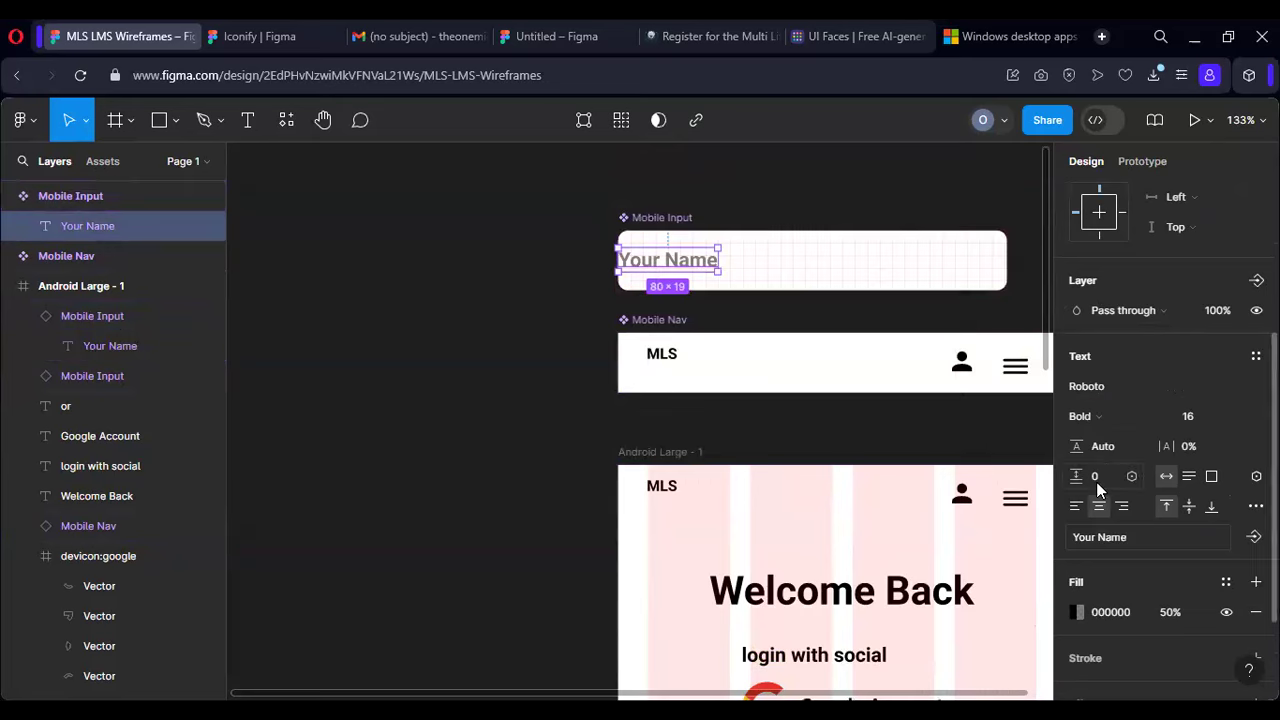
scroll(1118, 358, up, 3)
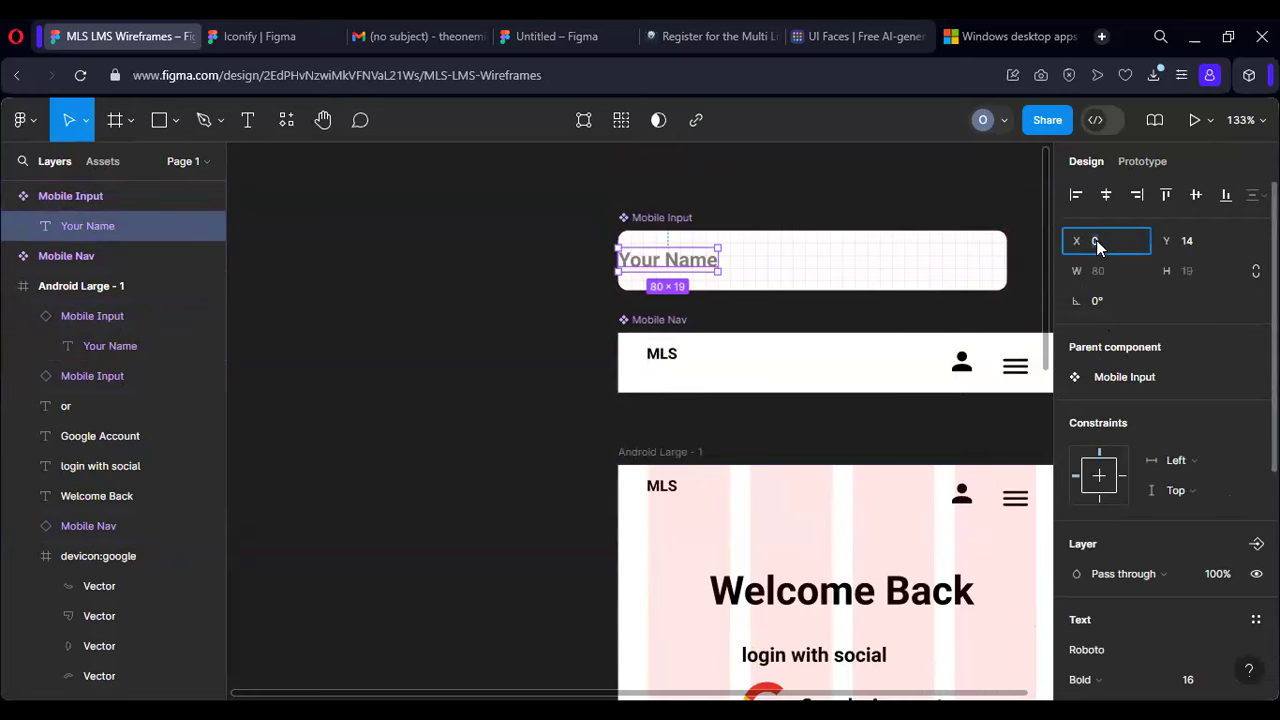
key(Return)
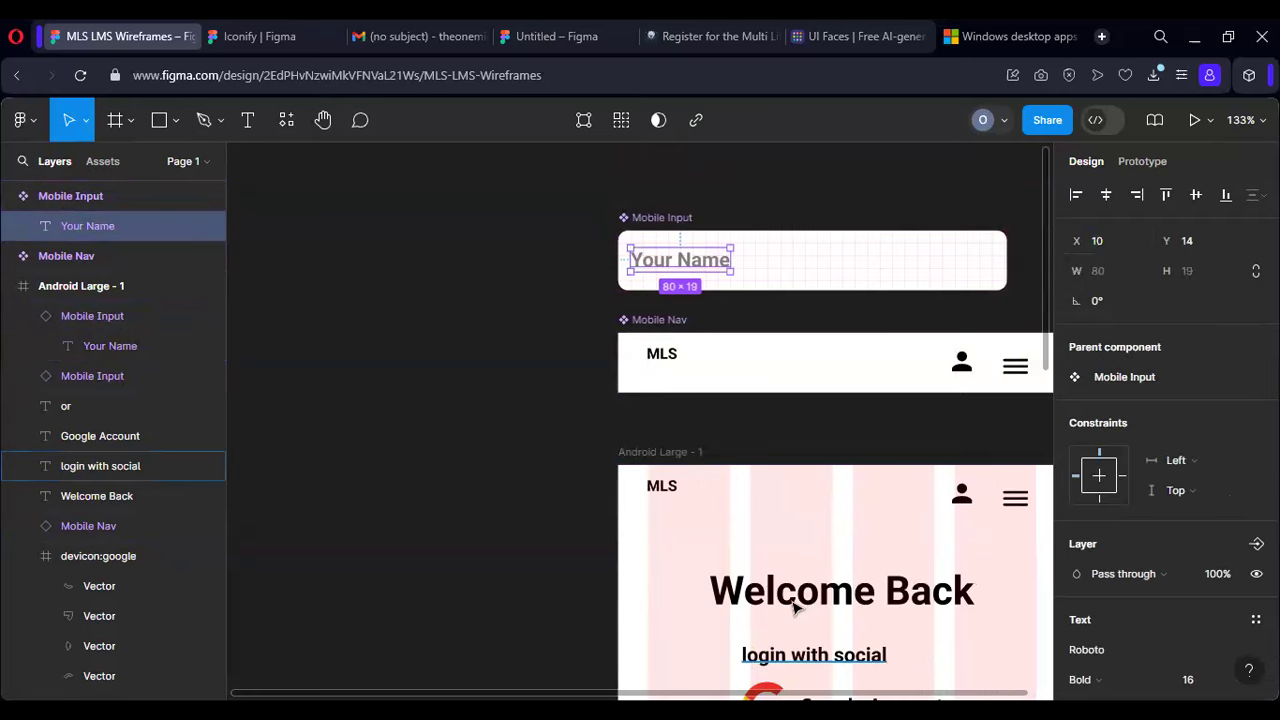
scroll(802, 590, down, 4)
scroll(812, 540, down, 2)
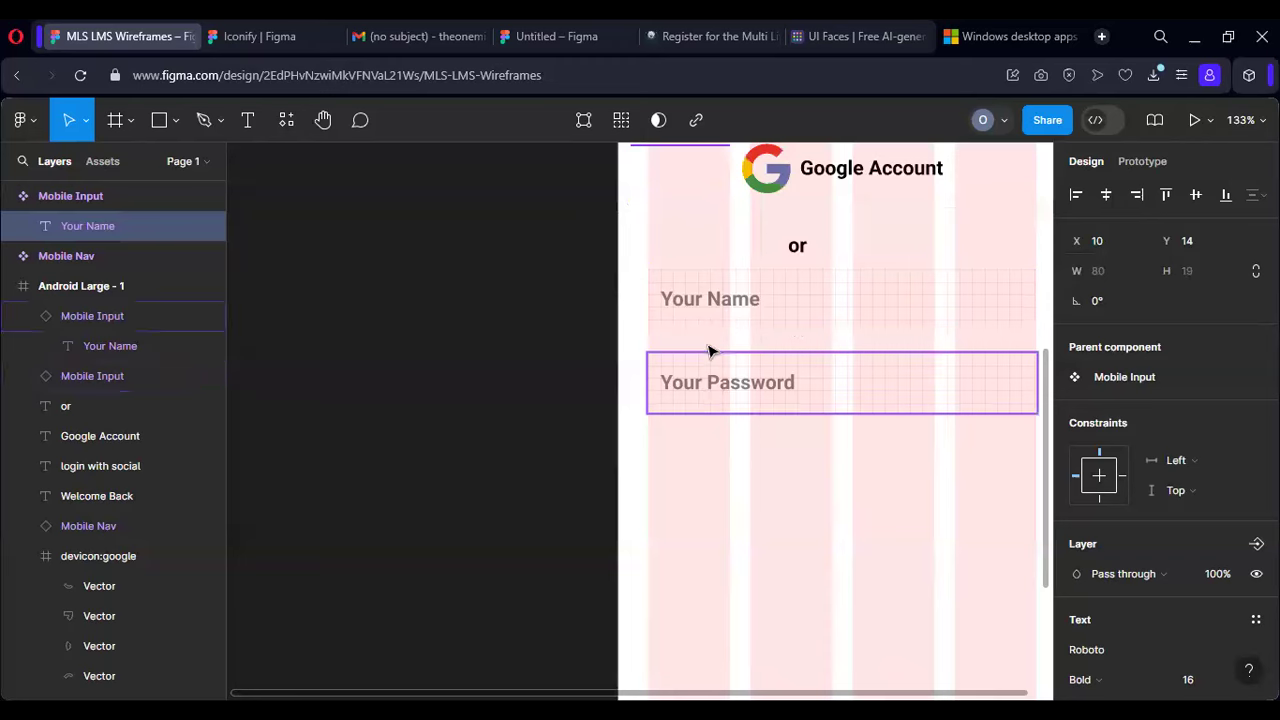
scroll(1141, 500, down, 4)
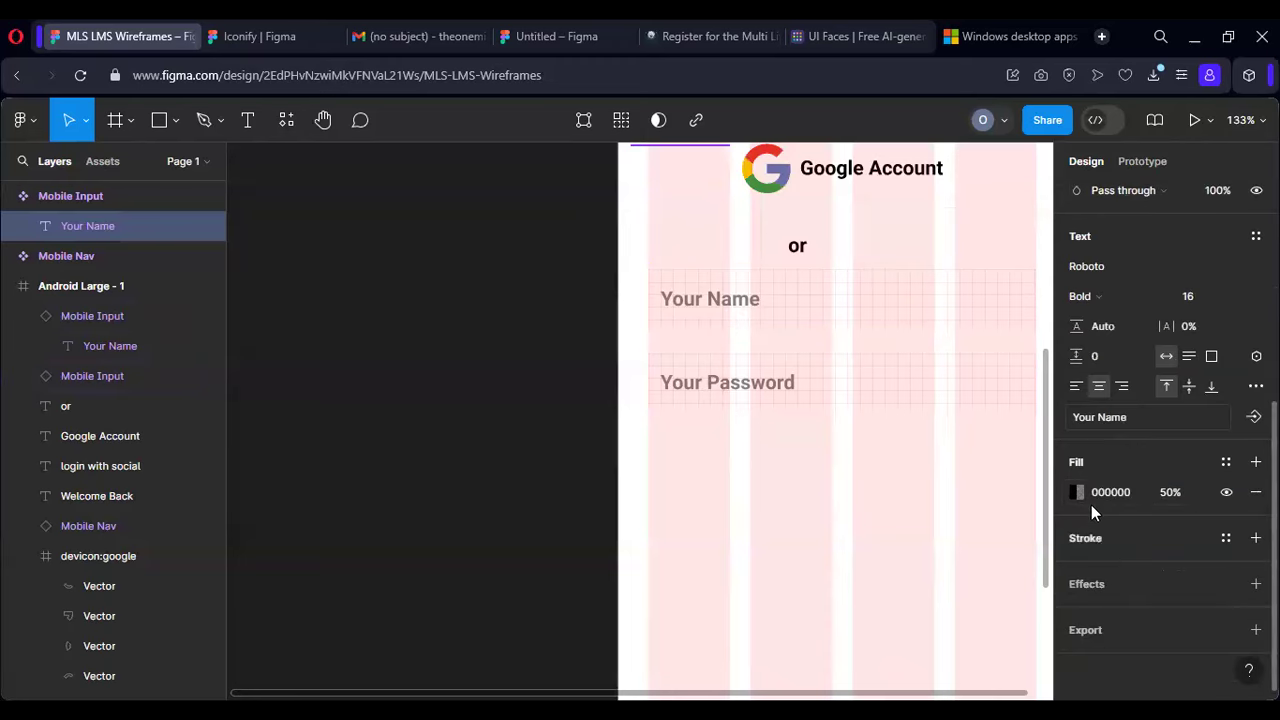
click(1085, 539)
click(1170, 568)
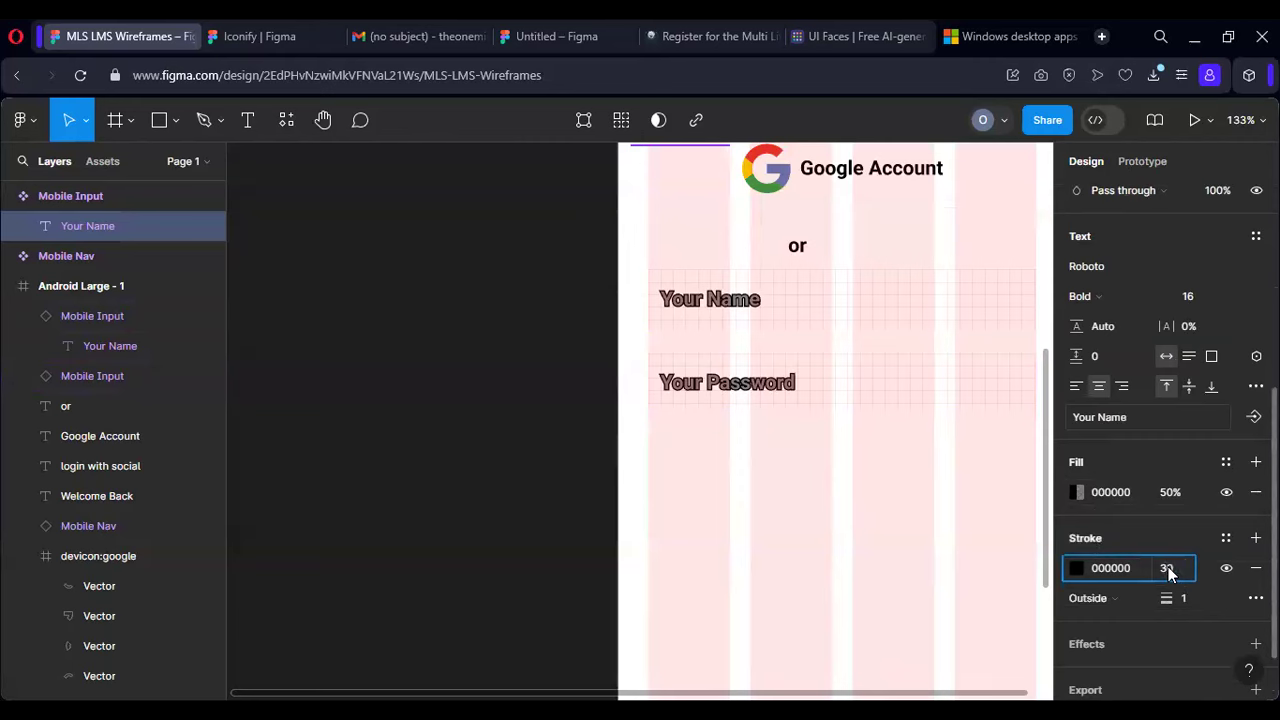
key(Return)
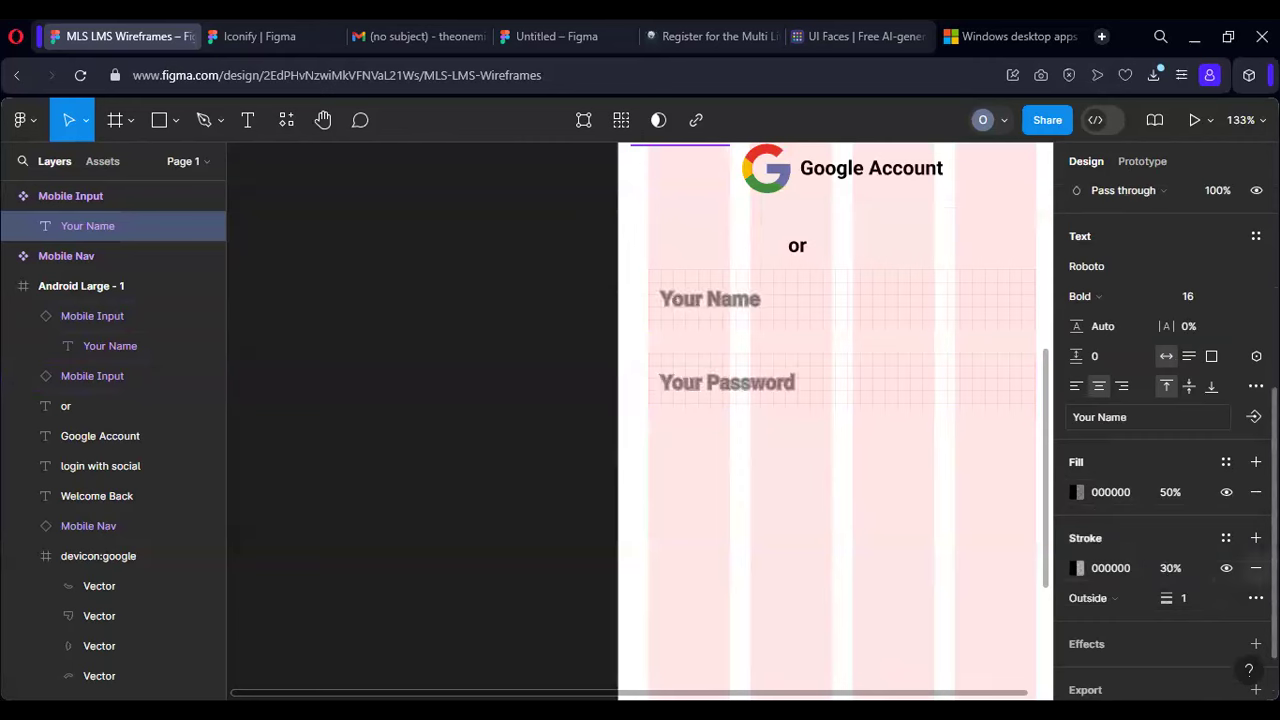
click(1256, 568)
Step: Add a 000000 stroke at 30% opacity to the Mobile Input main component
scroll(812, 352, up, 4)
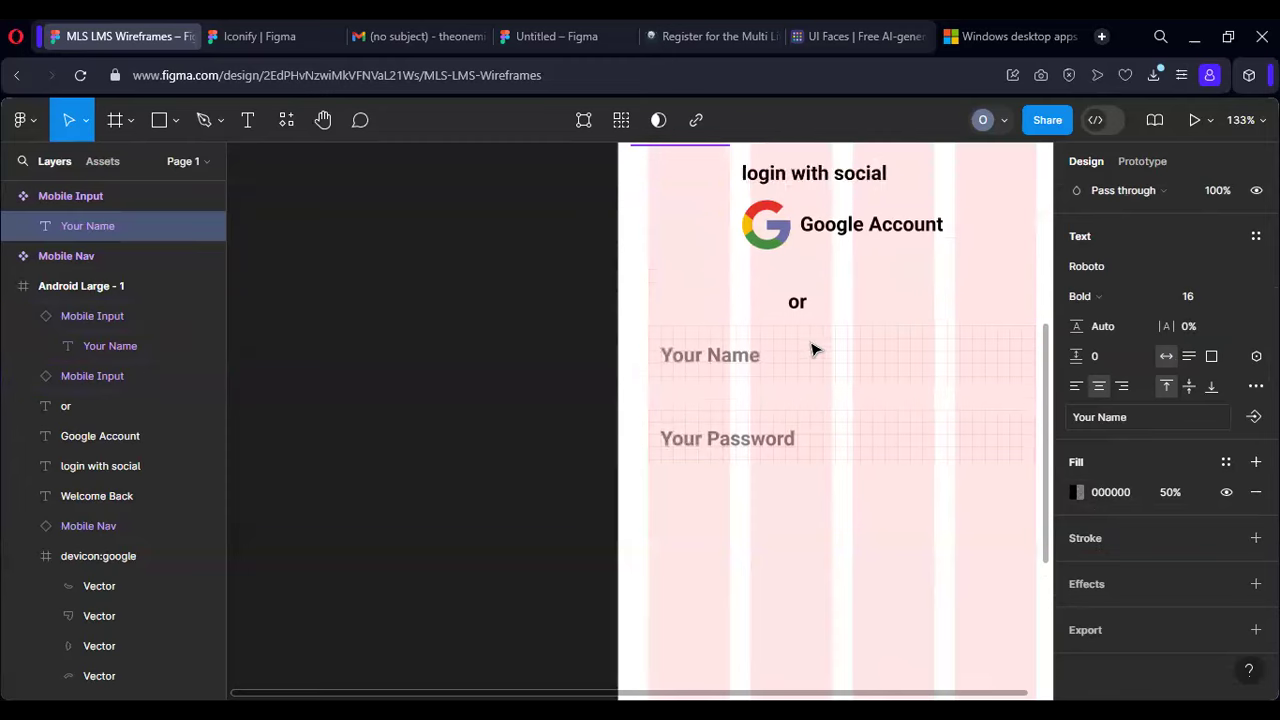
scroll(810, 345, up, 3)
click(806, 443)
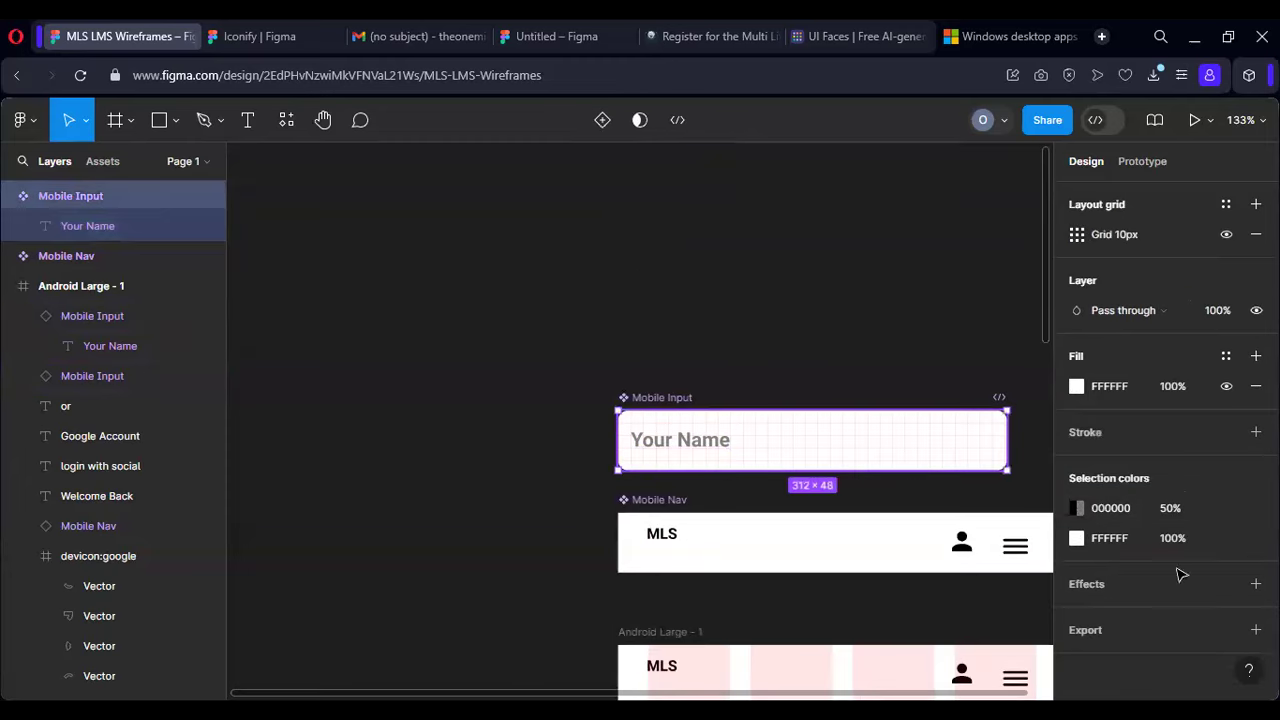
click(1098, 433)
click(1172, 462)
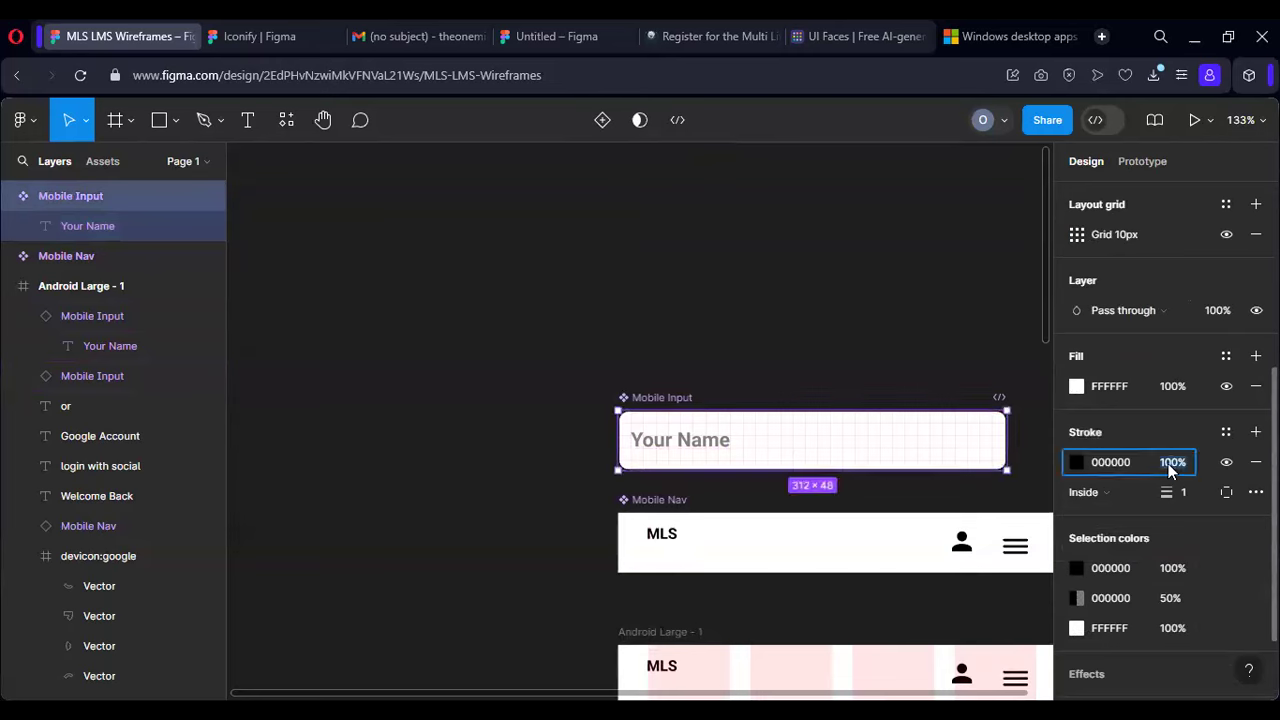
text(30)
key(Return)
Step: Add a drop shadow effect to the Mobile Input main component and check it on the login screen's fields
scroll(1150, 600, down, 2)
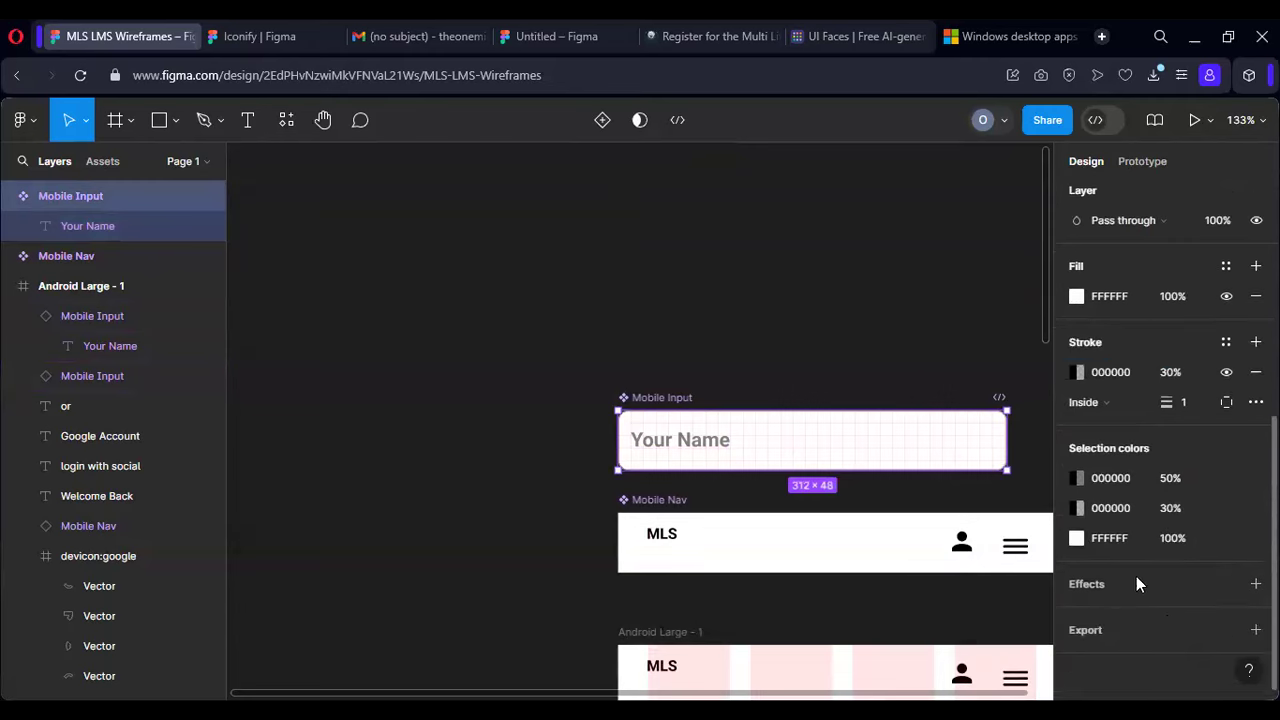
click(1093, 589)
scroll(815, 477, down, 4)
scroll(815, 477, down, 7)
scroll(763, 345, up, 2)
scroll(700, 255, up, 2)
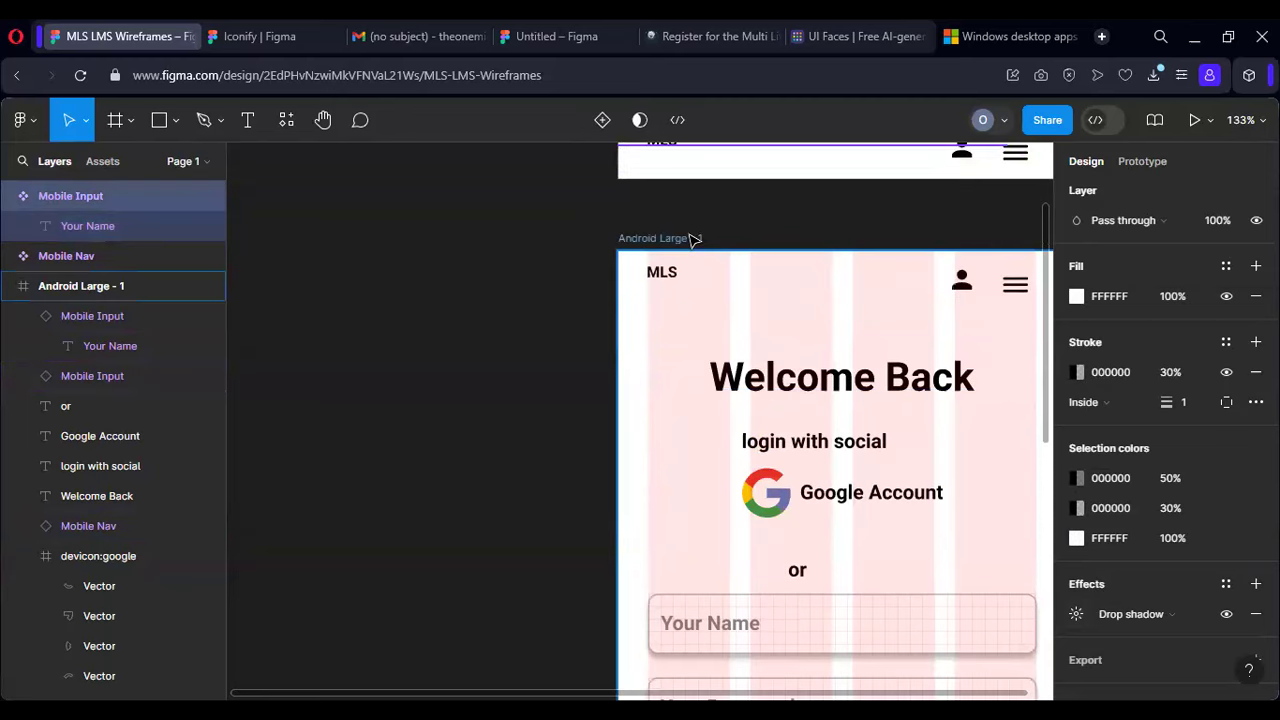
Step: Hide the layout grids and look over the Android Large - 1 frame without them
click(700, 244)
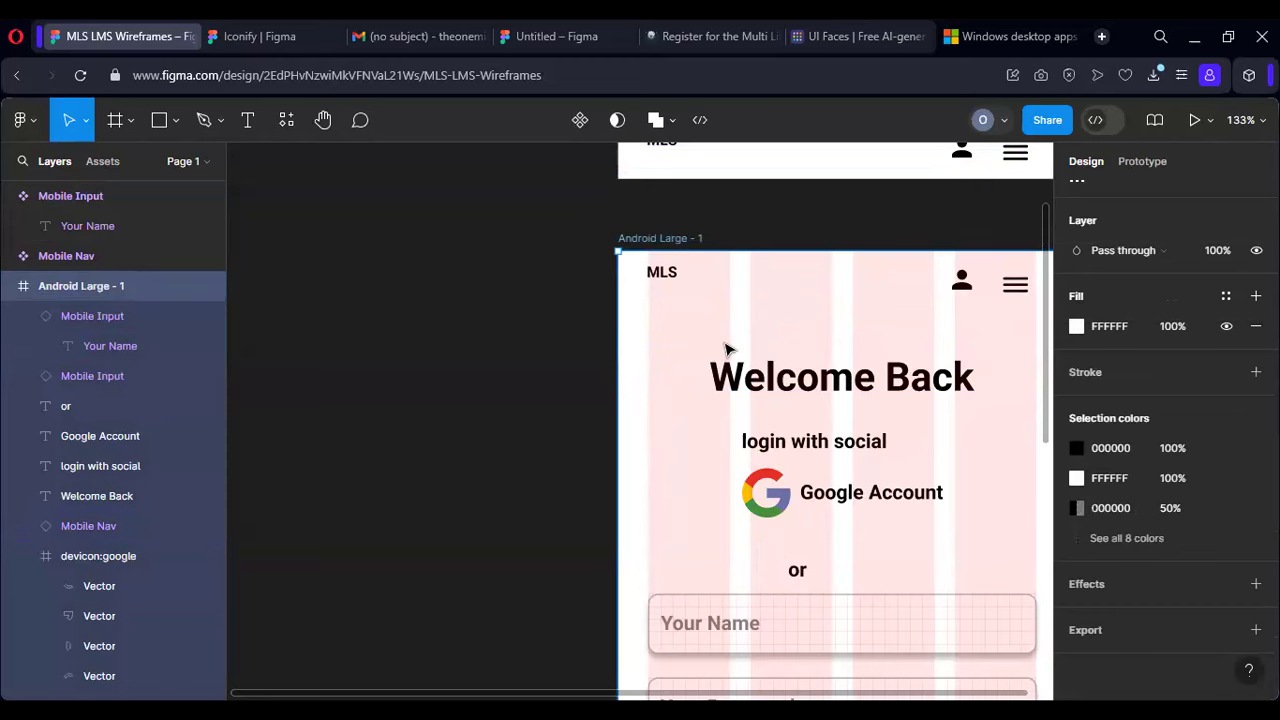
key(ctrl+shift+4)
scroll(829, 366, down, 5)
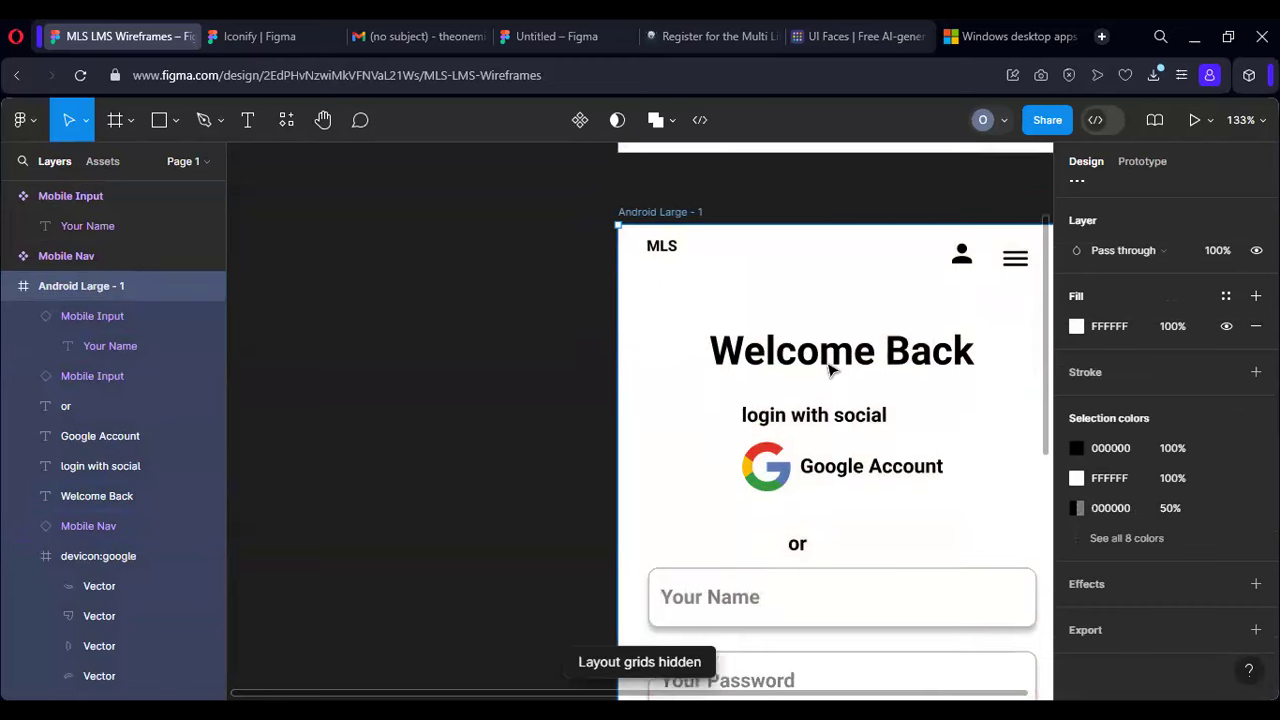
scroll(811, 411, down, 1)
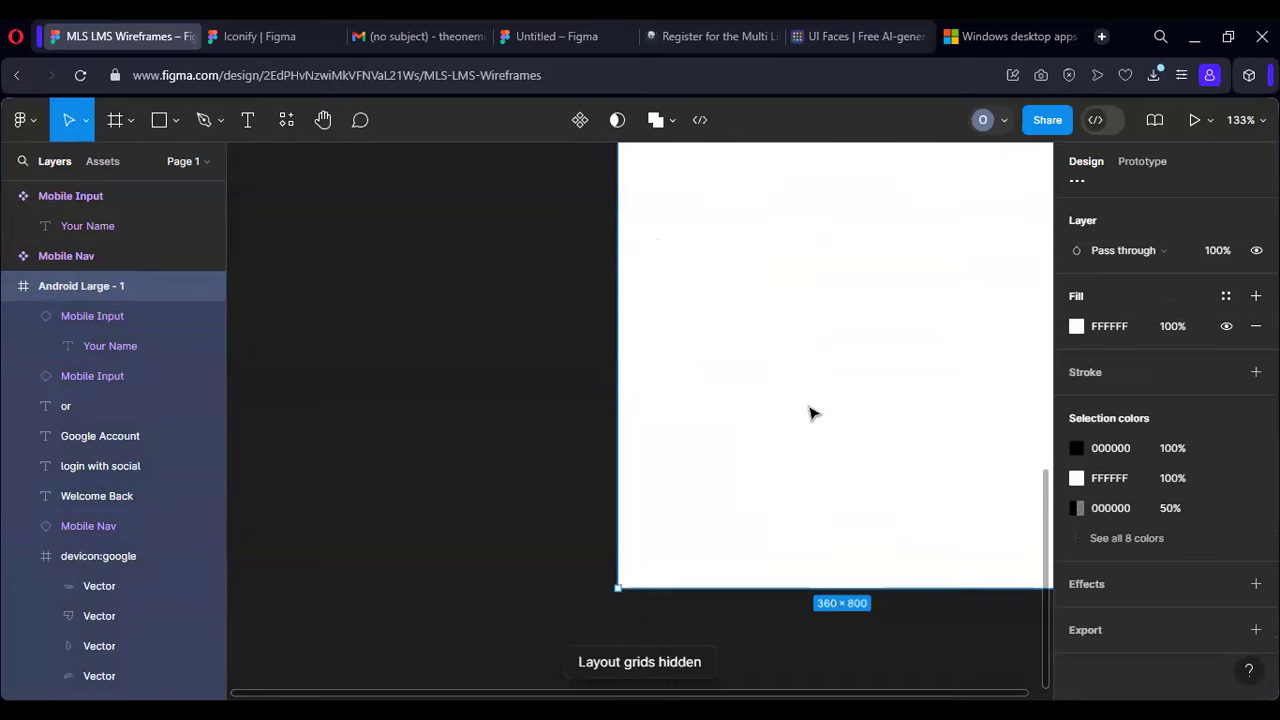
Step: Draw a frame about 180 × 44 above the Mobile Input component and set its width to 360/4
scroll(811, 411, up, 10)
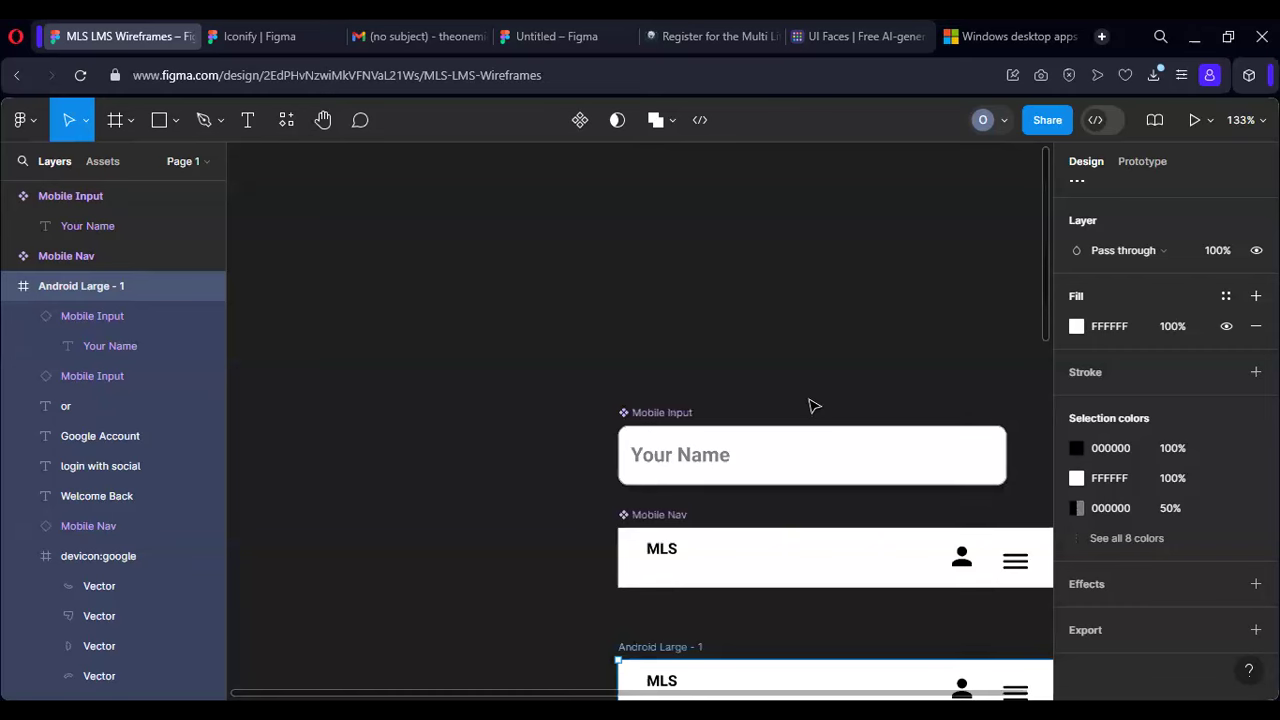
key(f)
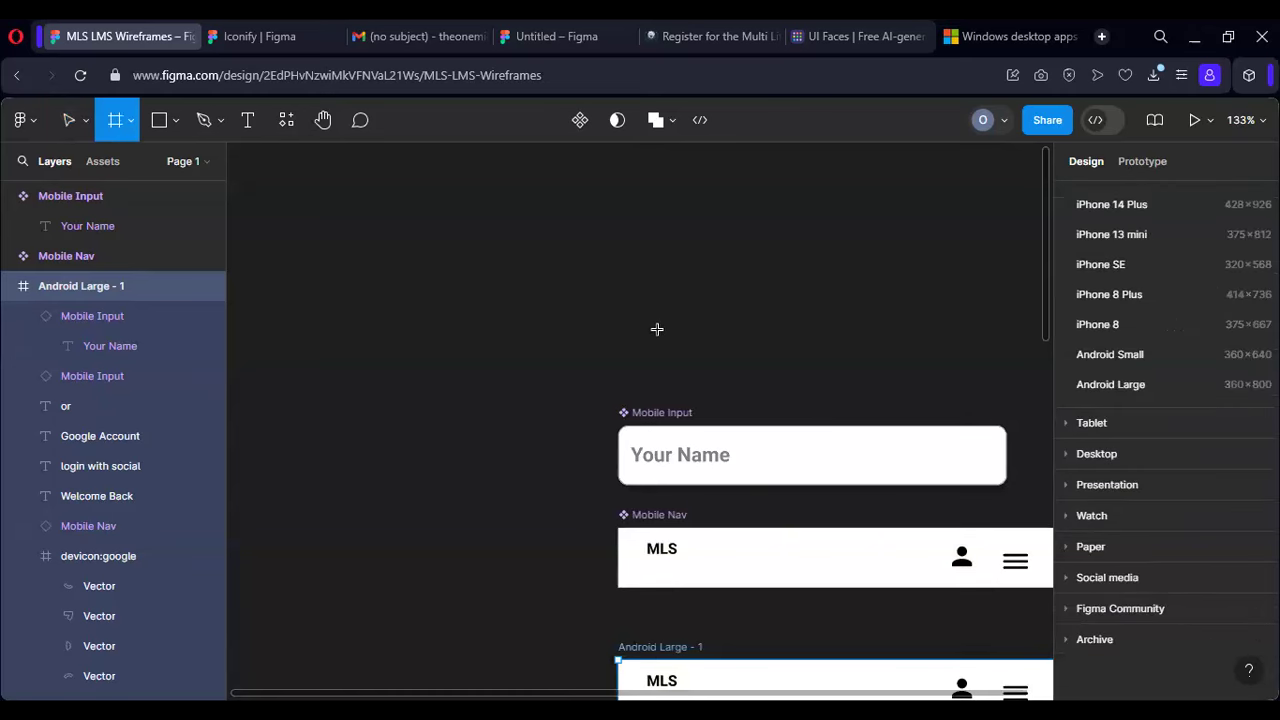
drag(651, 329, 876, 384)
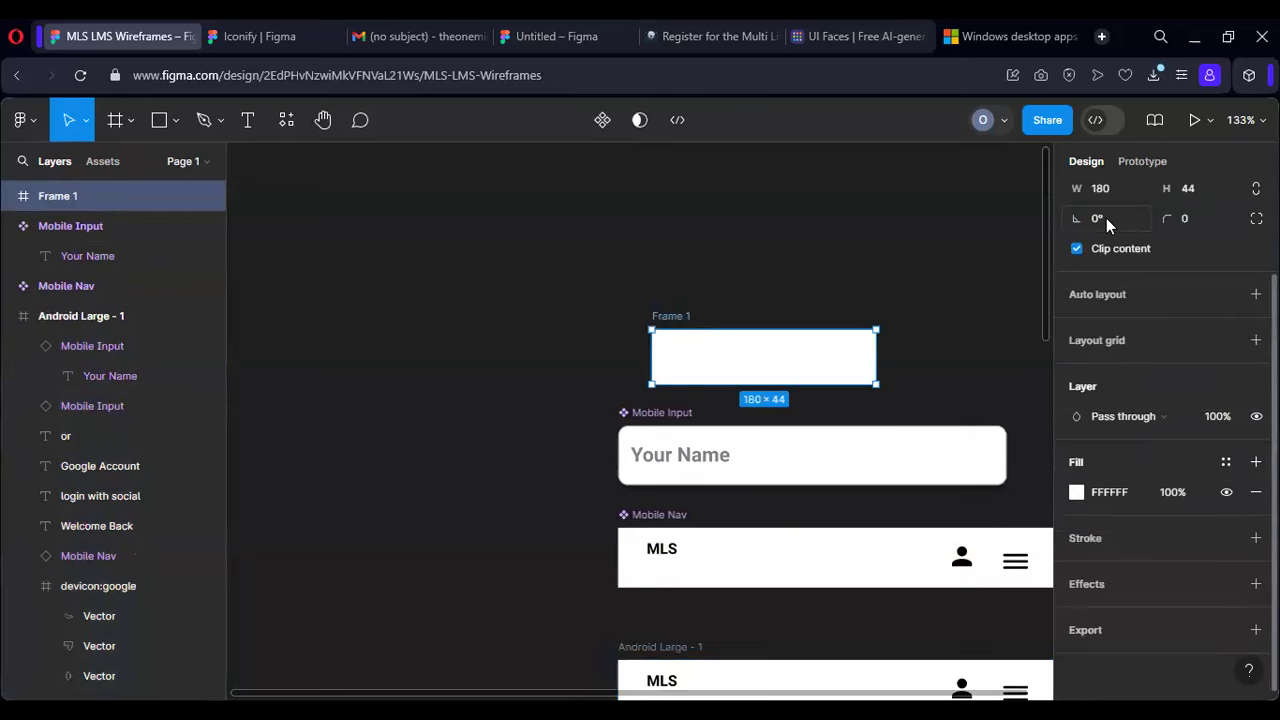
click(1113, 302)
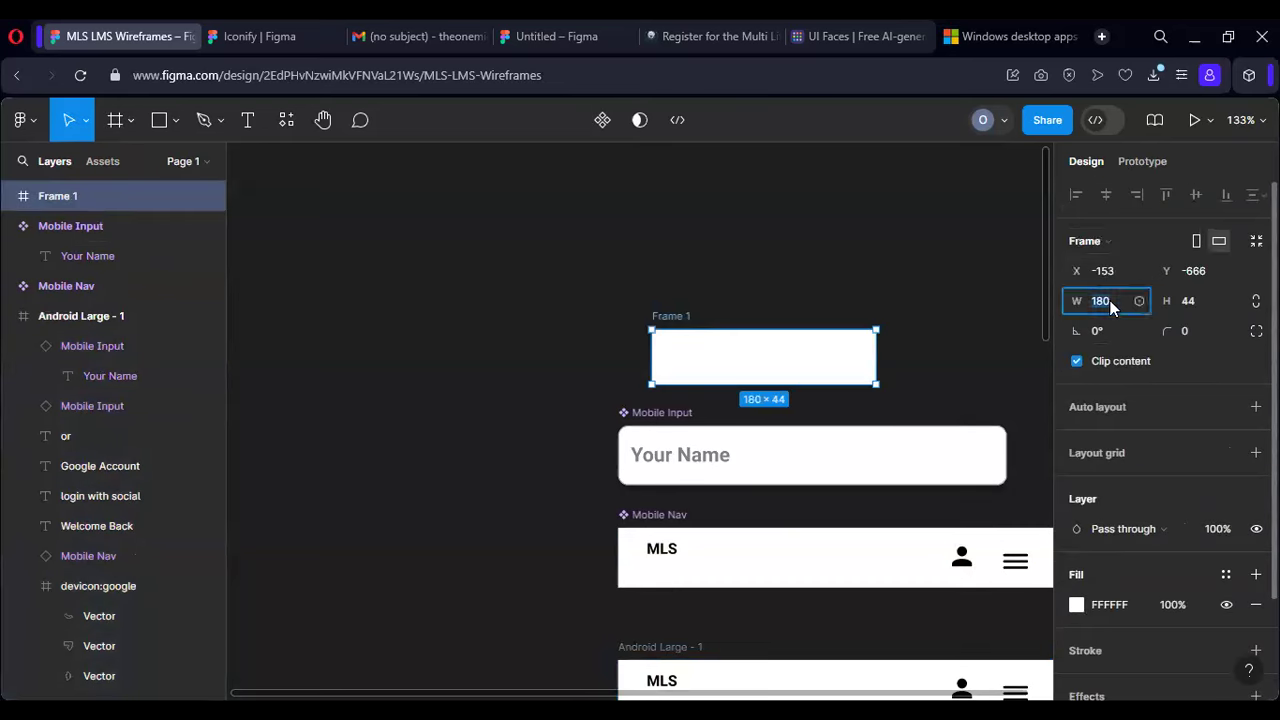
text(360/4)
key(Return)
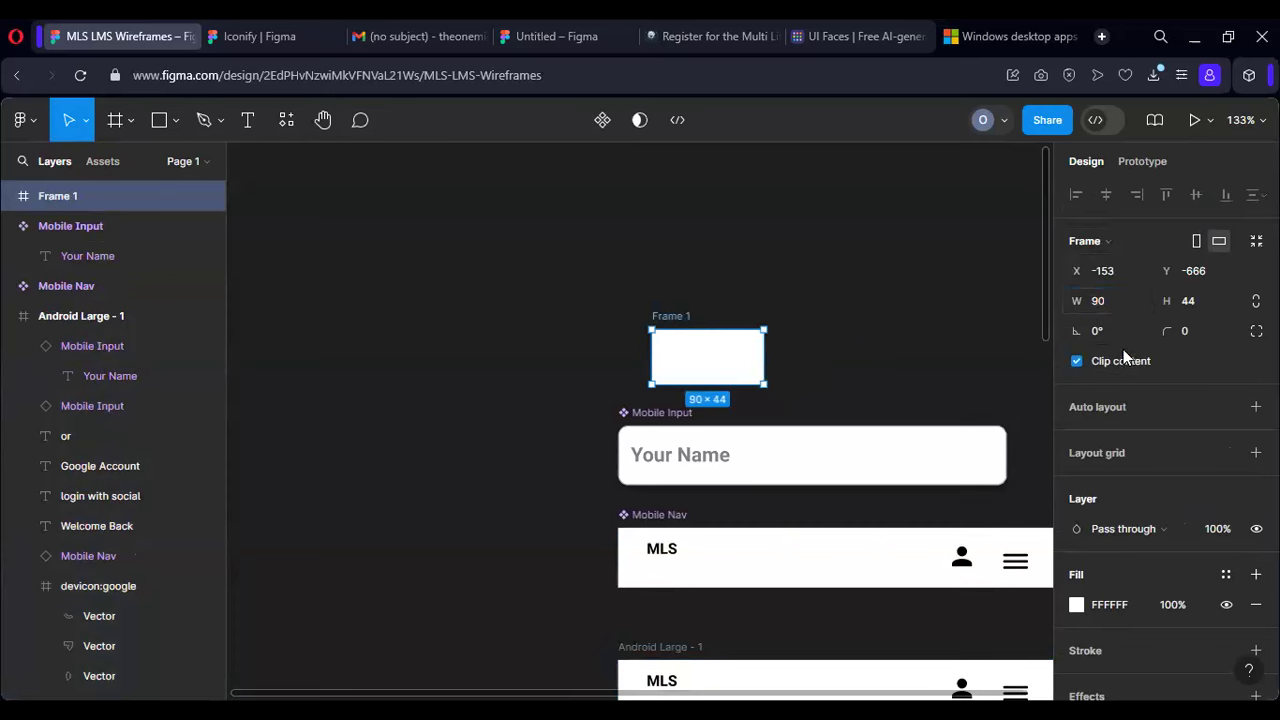
click(1192, 298)
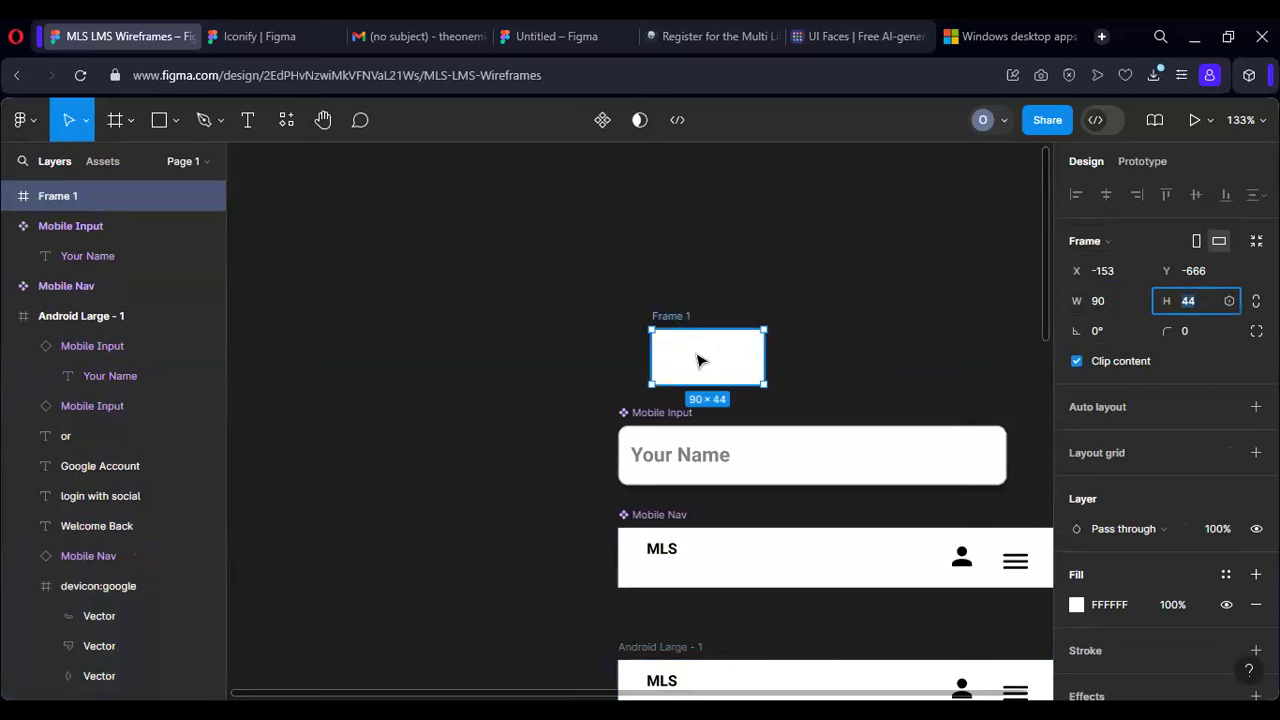
scroll(698, 360, left, 3)
scroll(705, 360, right, 4)
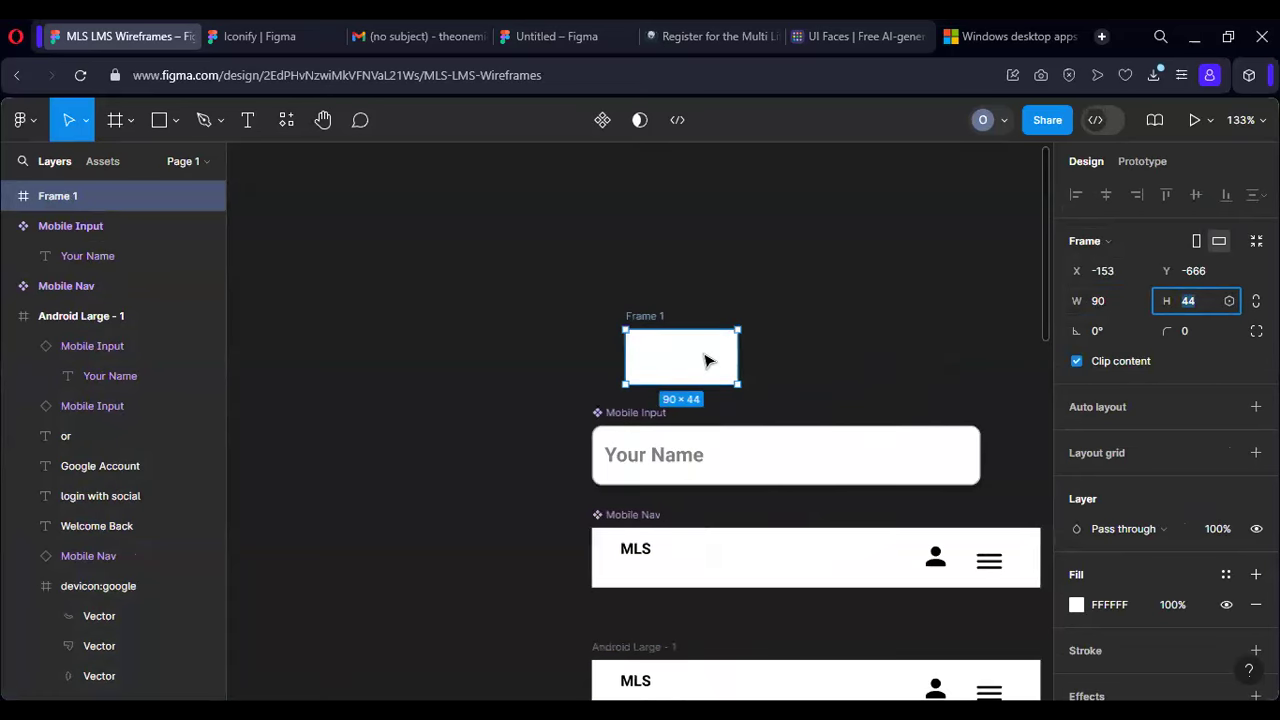
Step: Add a text box about 62 × 20 reading "Login" inside the new frame
click(705, 353)
key(t)
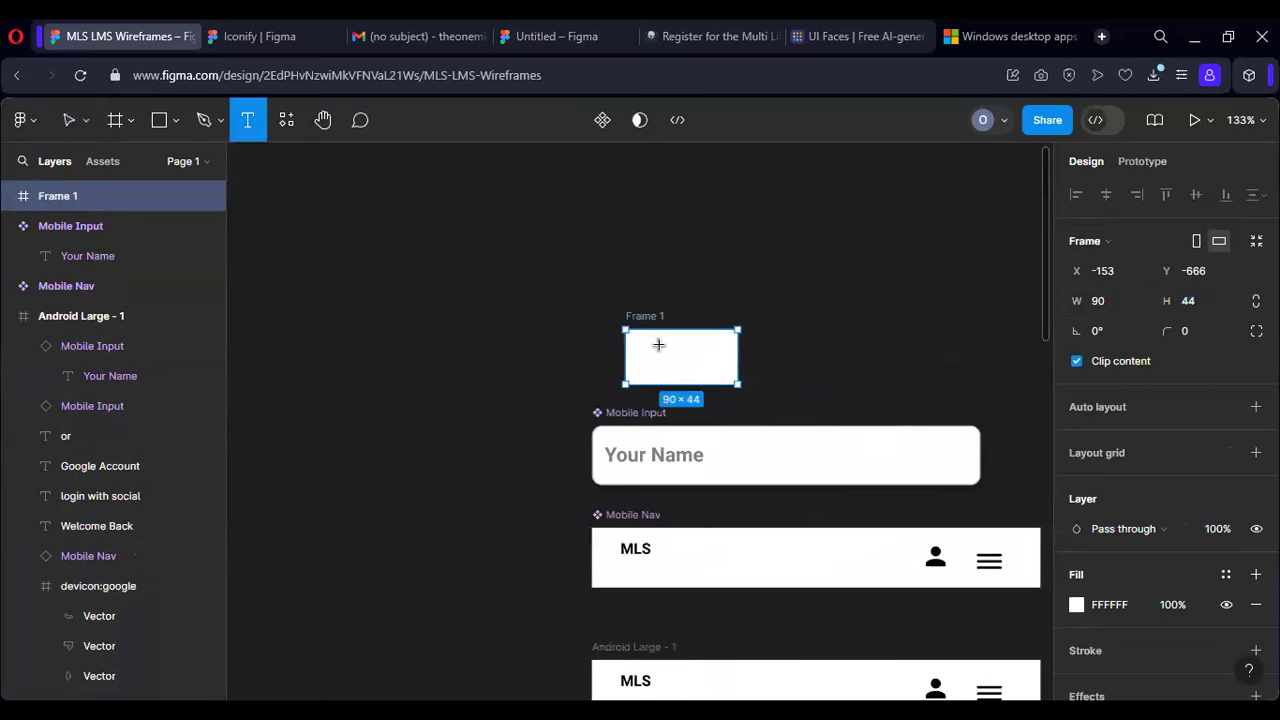
drag(646, 346, 723, 368)
text(Login)
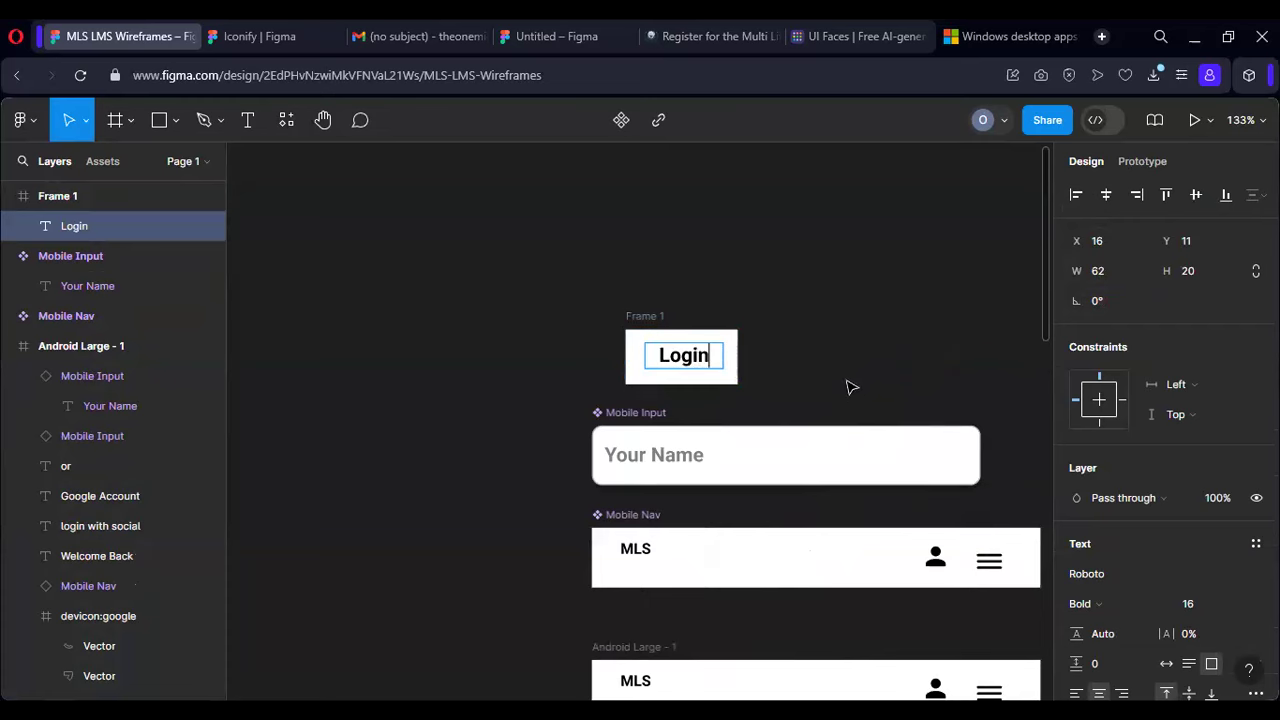
key(Escape)
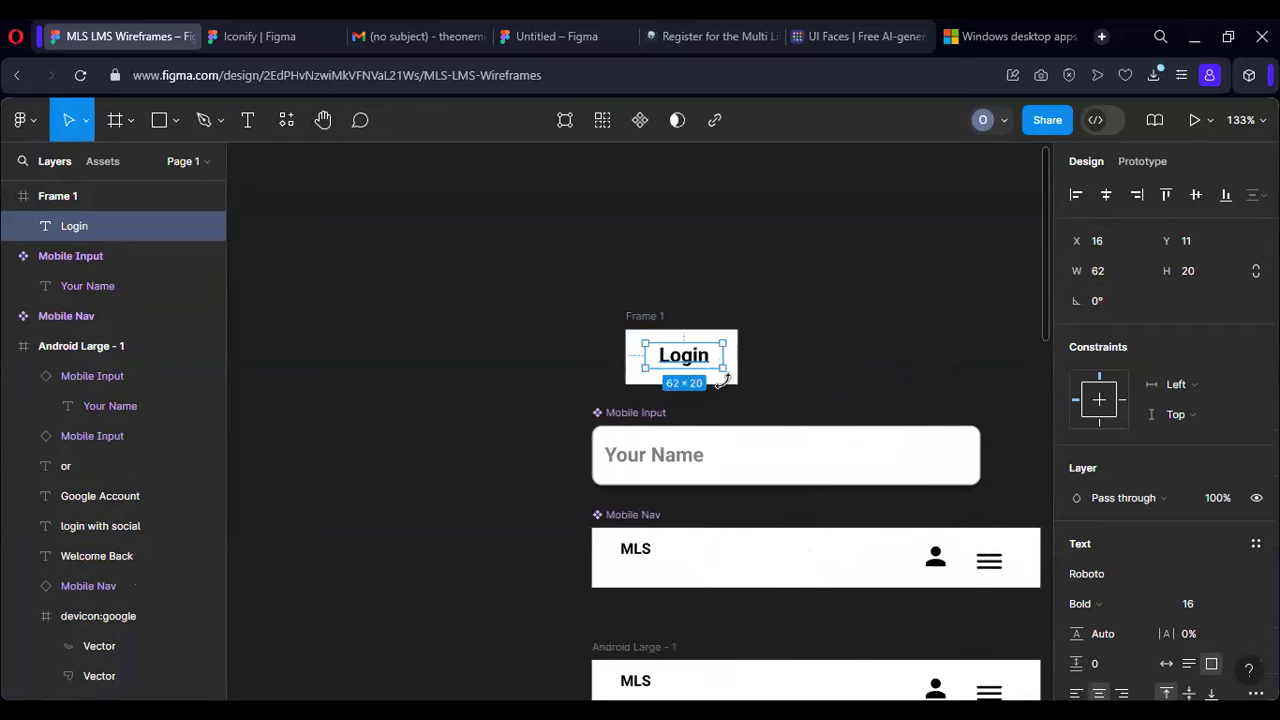
key(Escape)
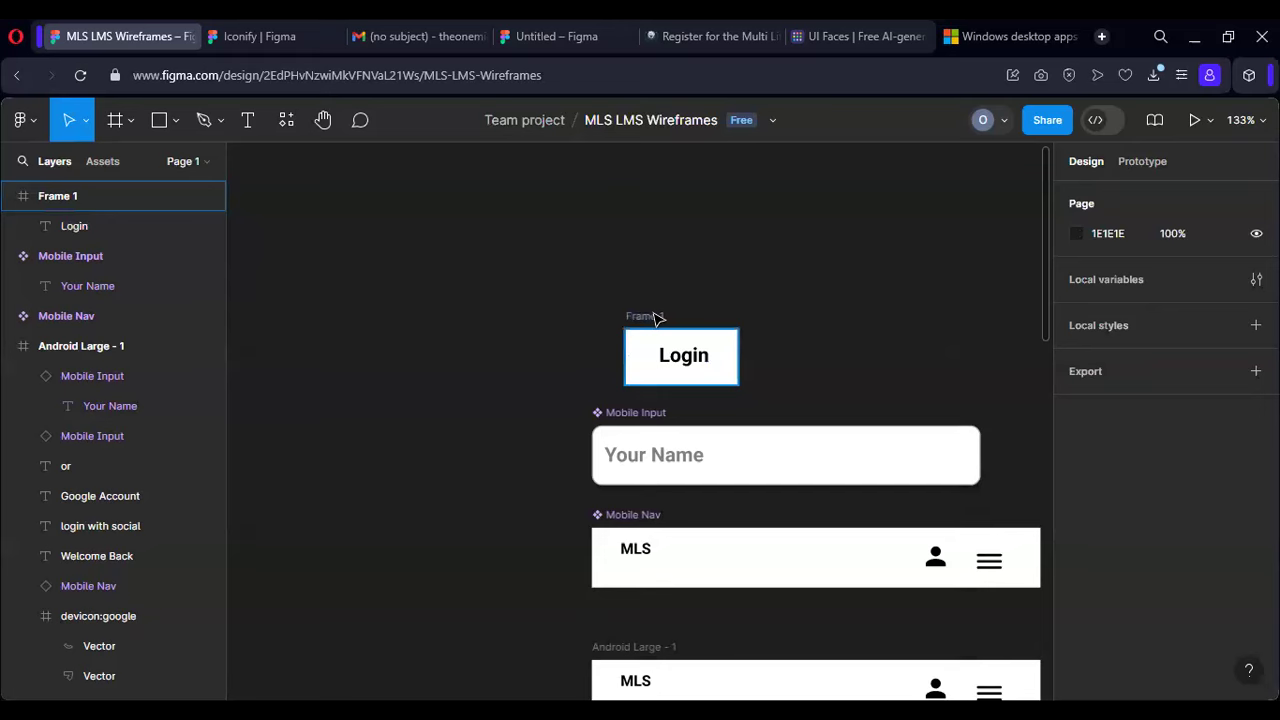
Step: Set the corner radius of the frame around the "Login" text to 8
click(655, 317)
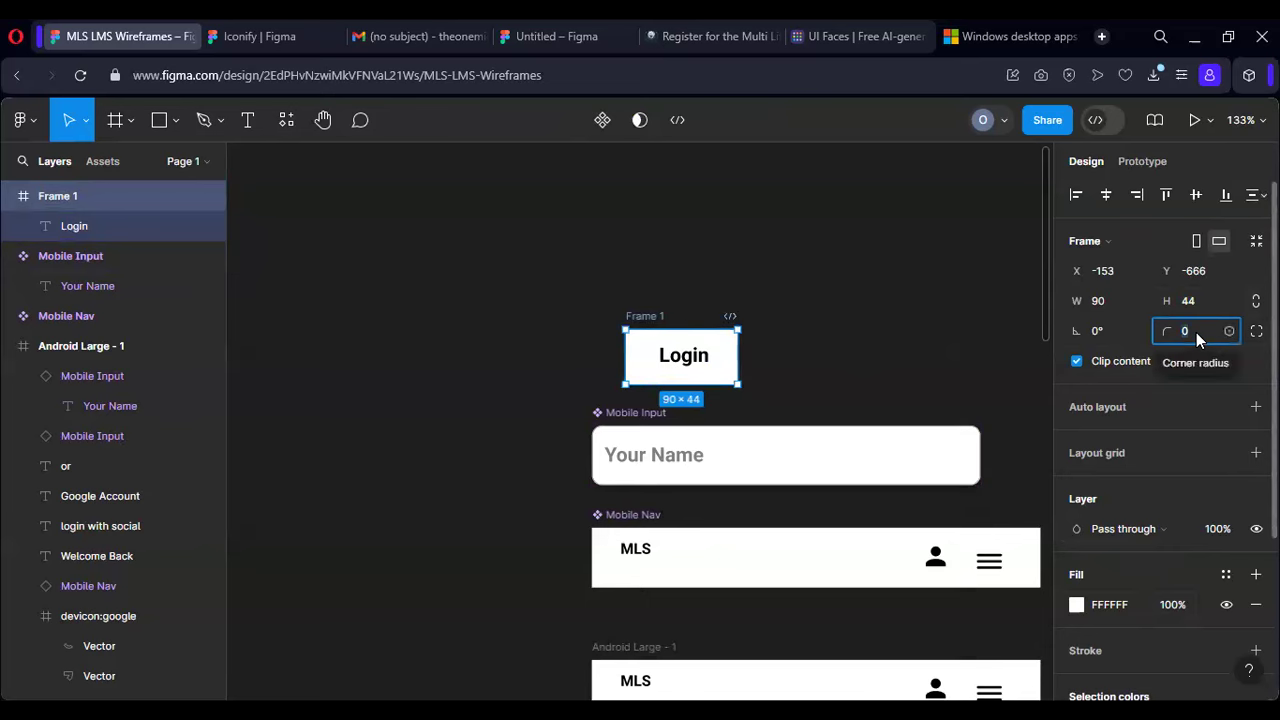
text(8)
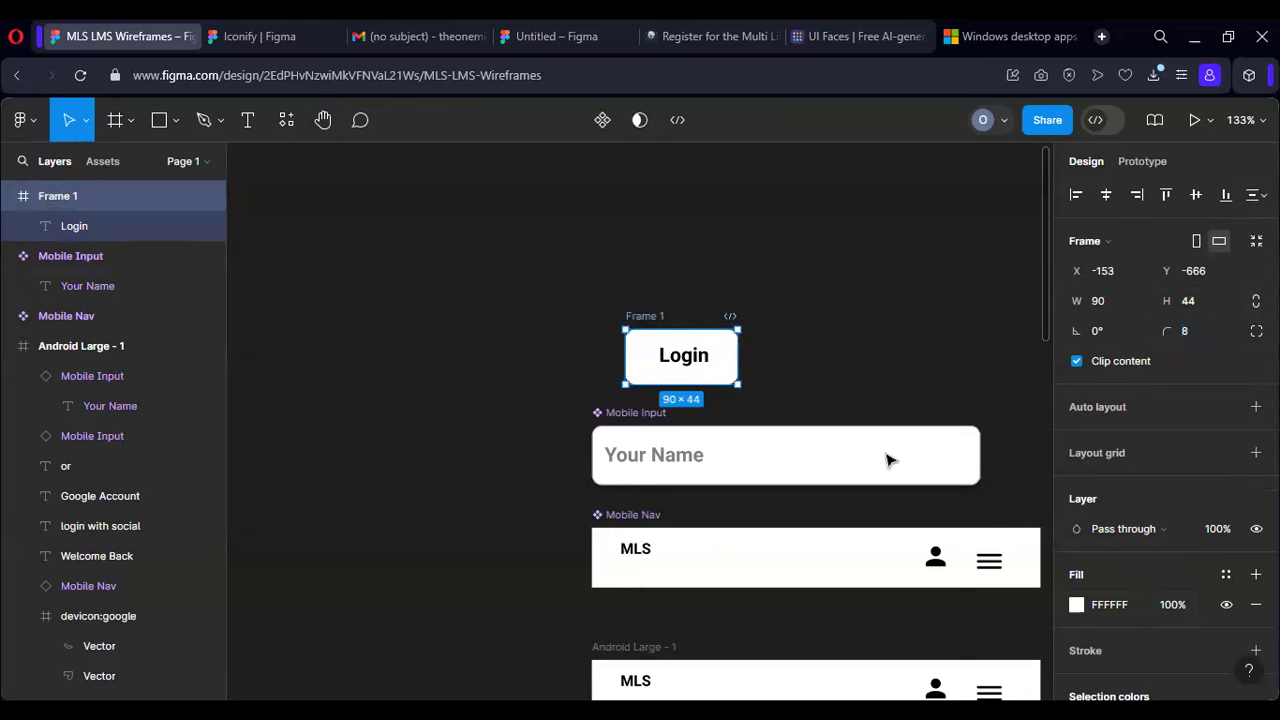
click(895, 478)
Step: Center the "Login" text horizontally and vertically within its frame
click(692, 356)
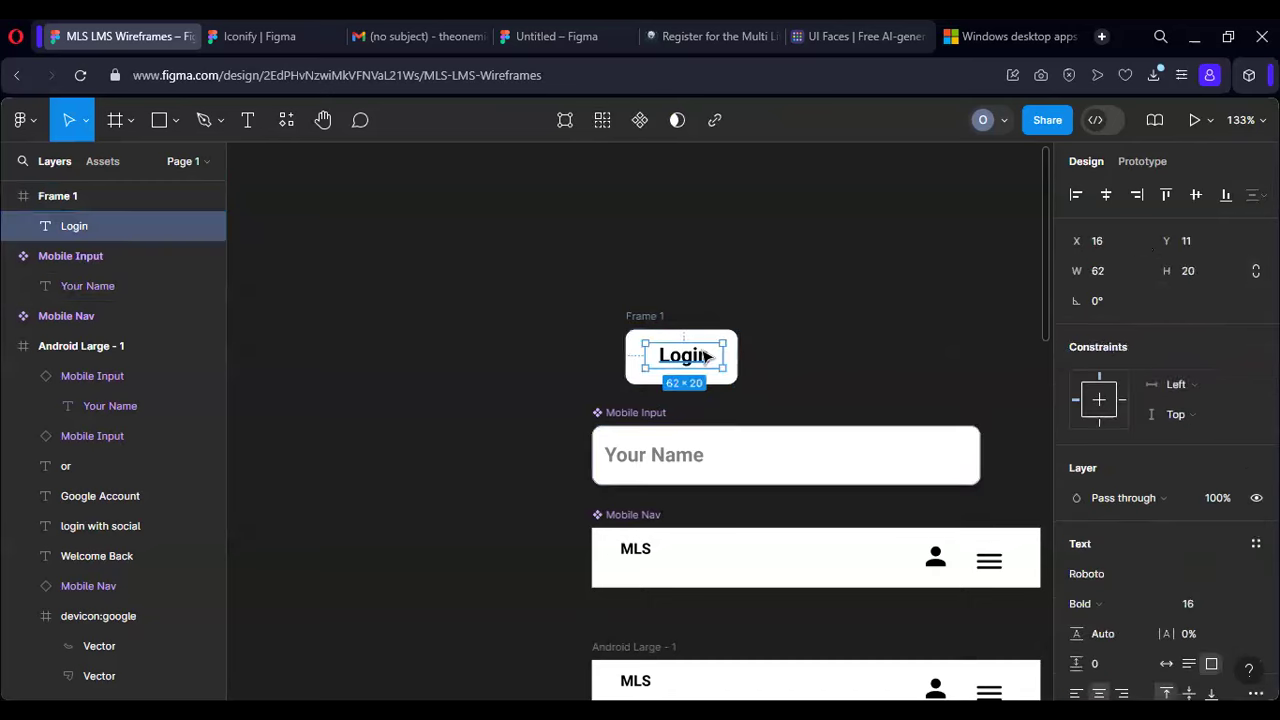
click(1110, 200)
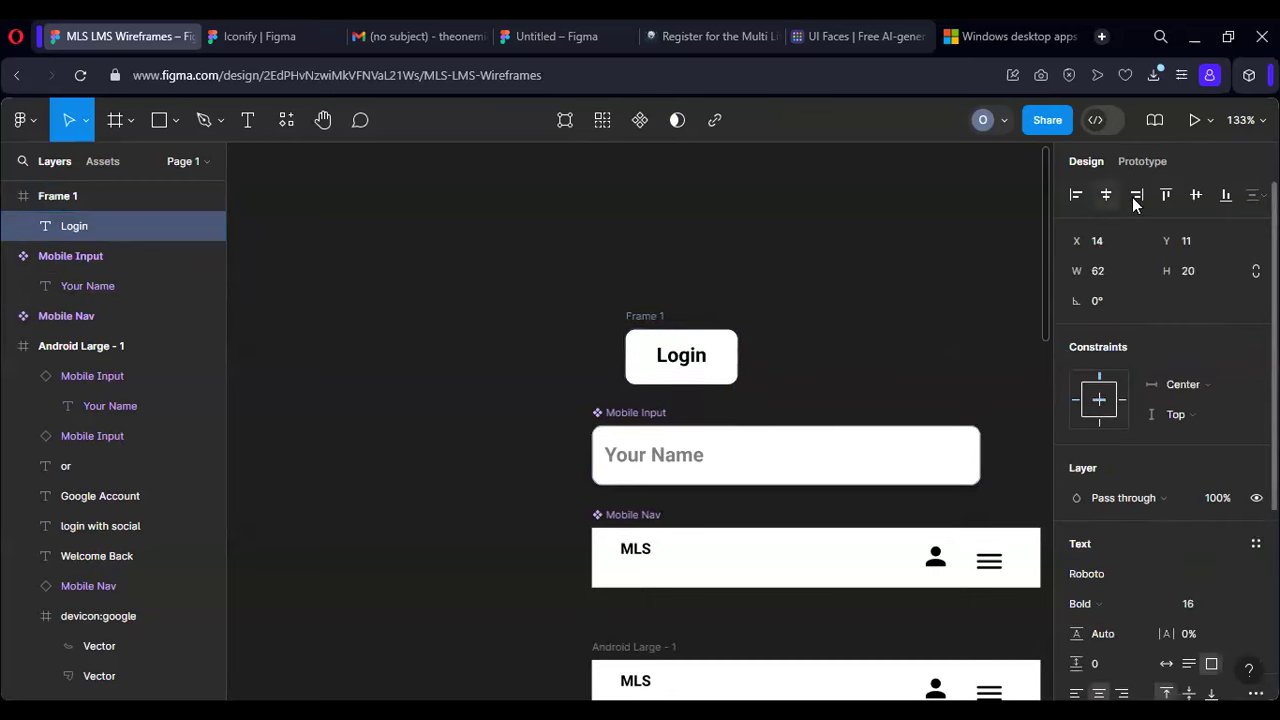
click(1194, 196)
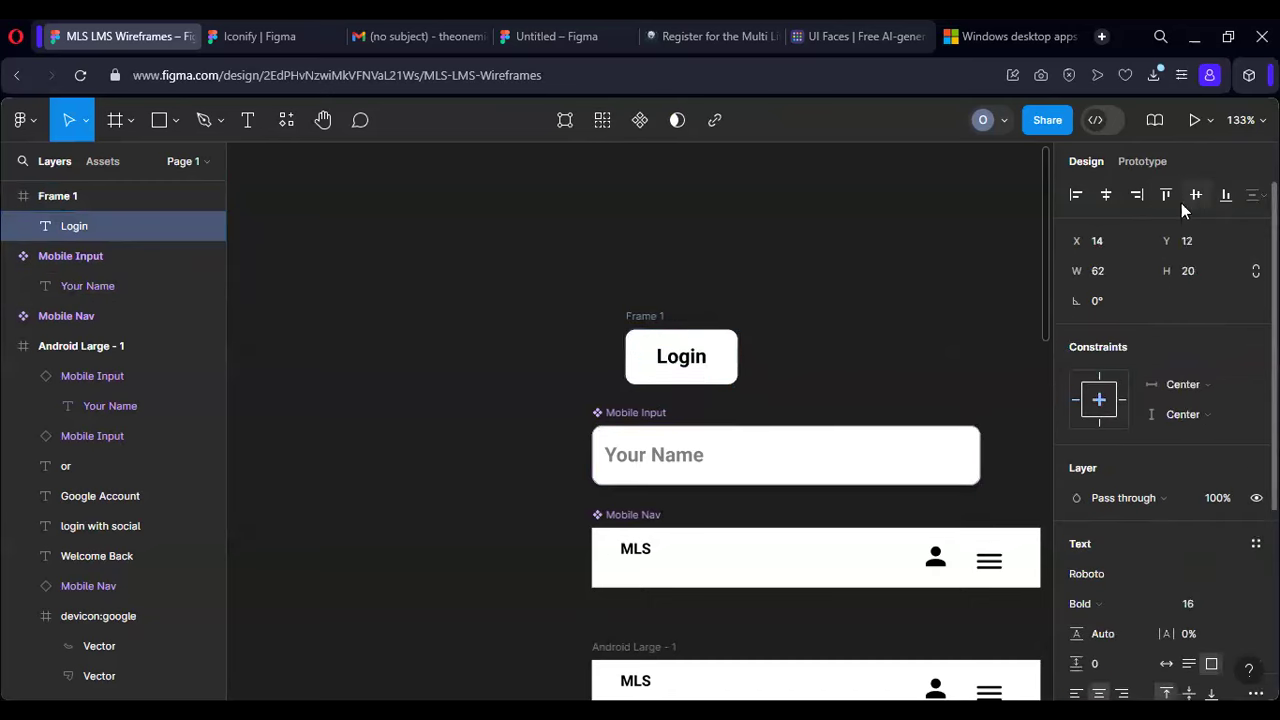
Step: Turn the "Login" frame into a component and rename it "Button"
click(664, 315)
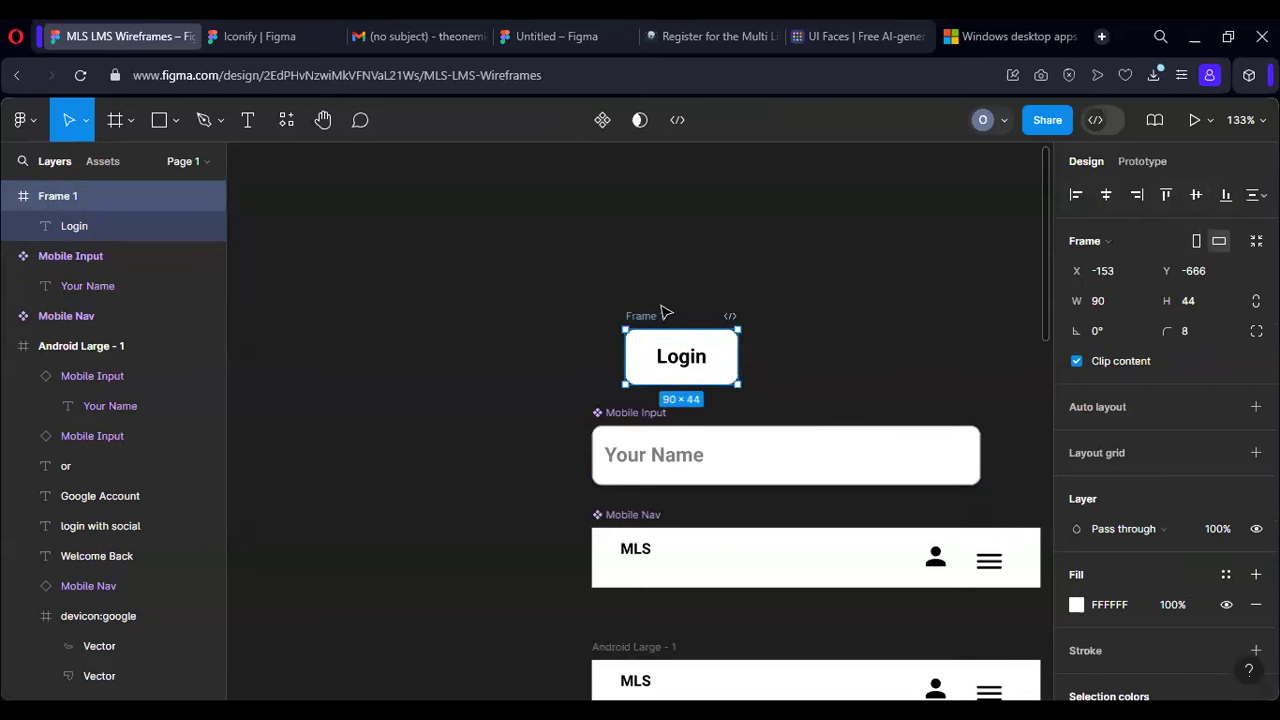
key(ctrl+alt+k)
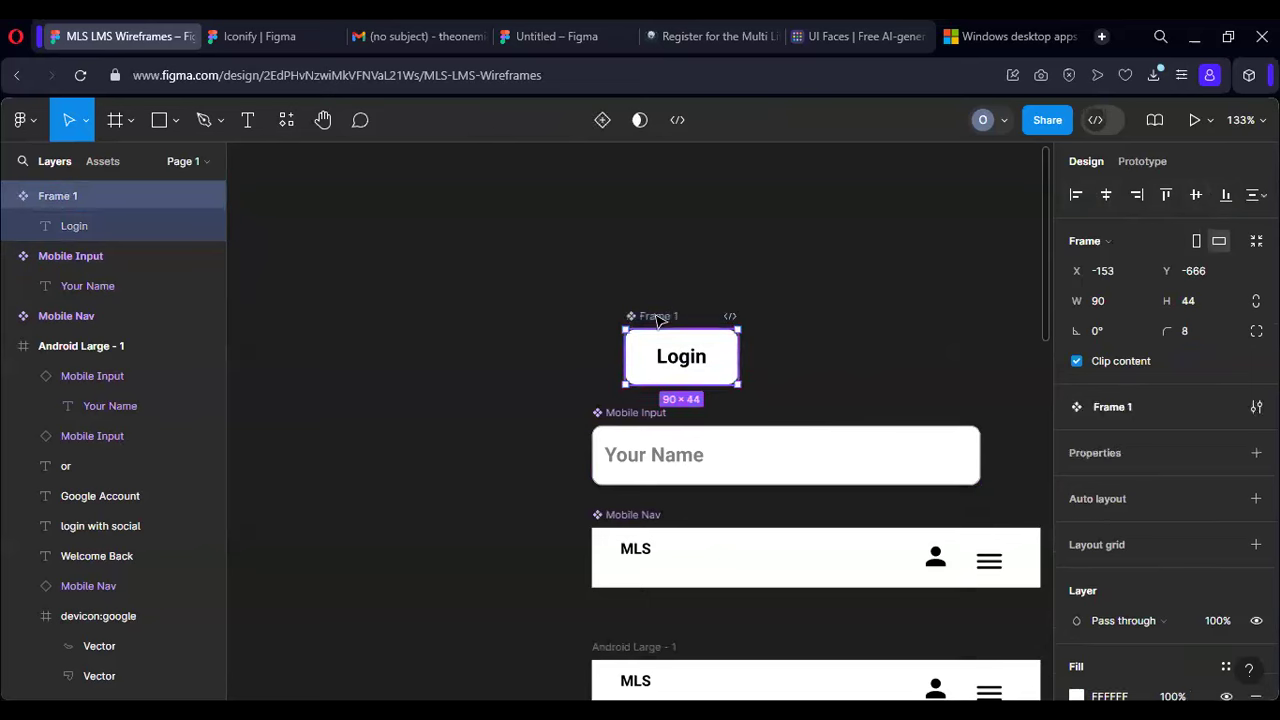
double_click(656, 314)
text(Button)
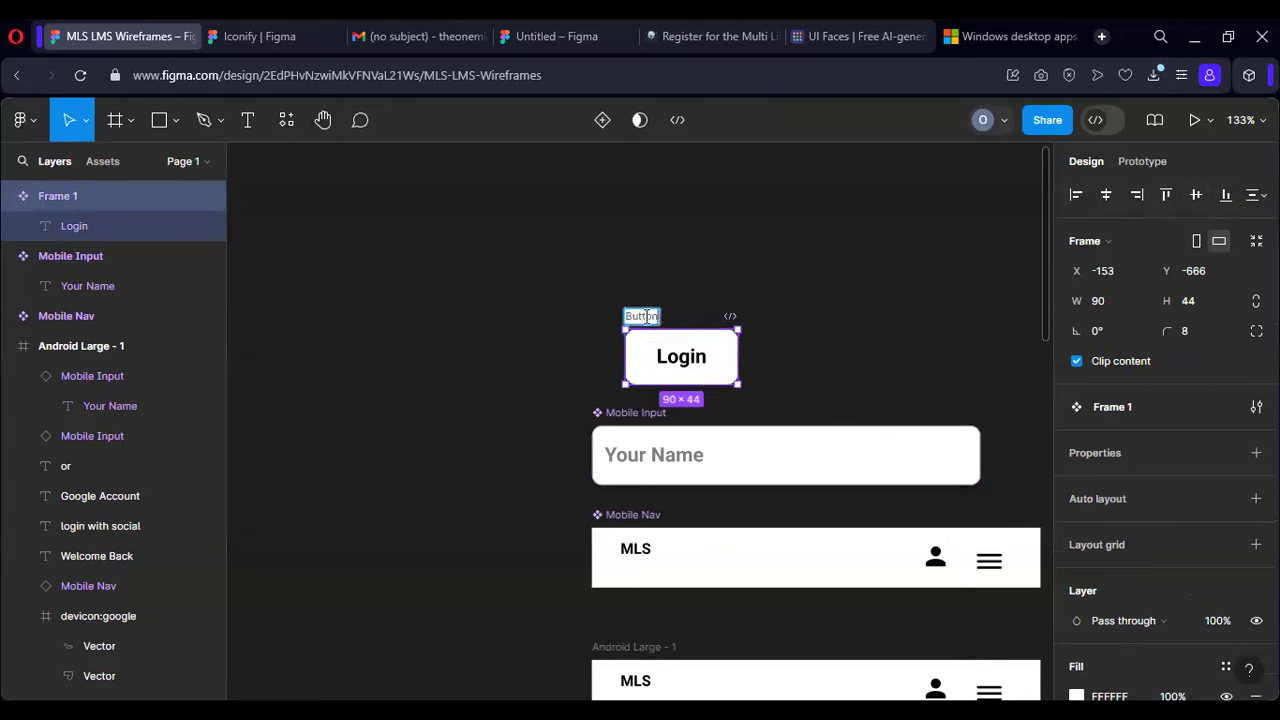
click(820, 344)
Step: Place an instance of the Button component in Android Large - 1 below the "Your Password" field, at about X 129, Y 440
scroll(704, 292, down, 1)
drag(700, 289, 829, 608)
scroll(725, 540, down, 4)
scroll(740, 543, down, 5)
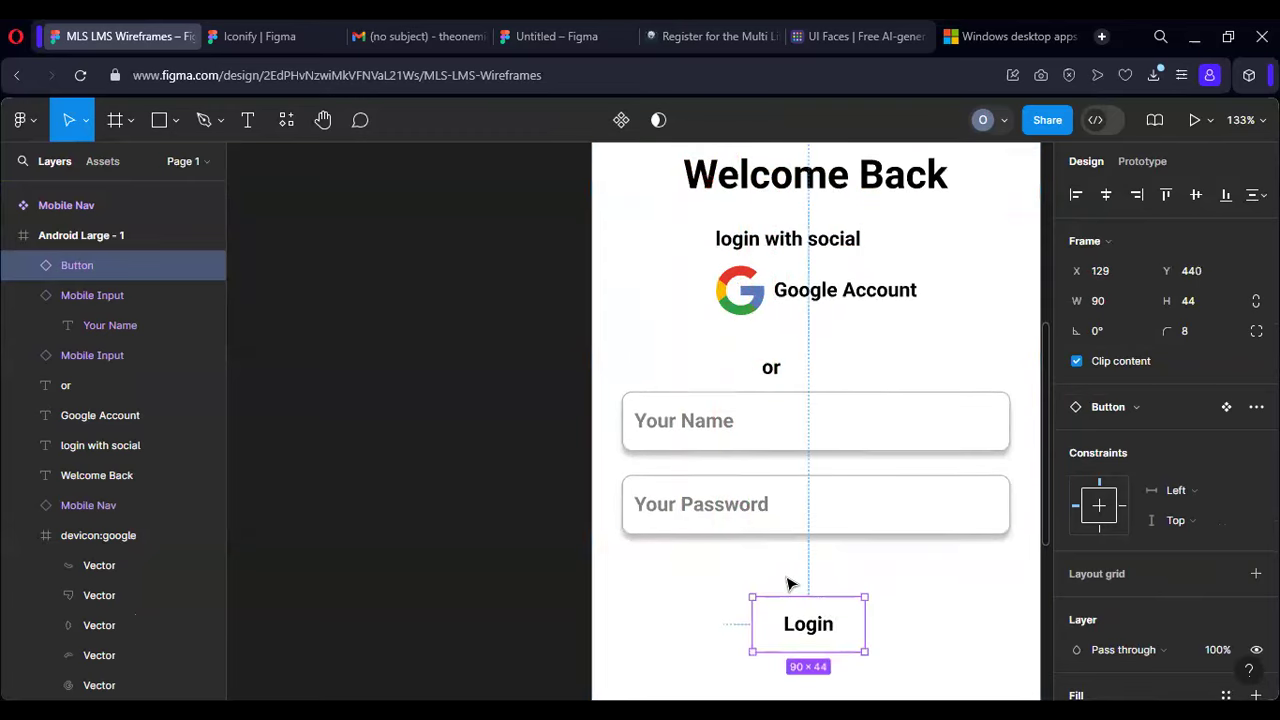
Step: Add a left-aligned "Forgot Password" text box, about 122 × 17, just below the "Your Password" field
key(t)
drag(634, 543, 788, 568)
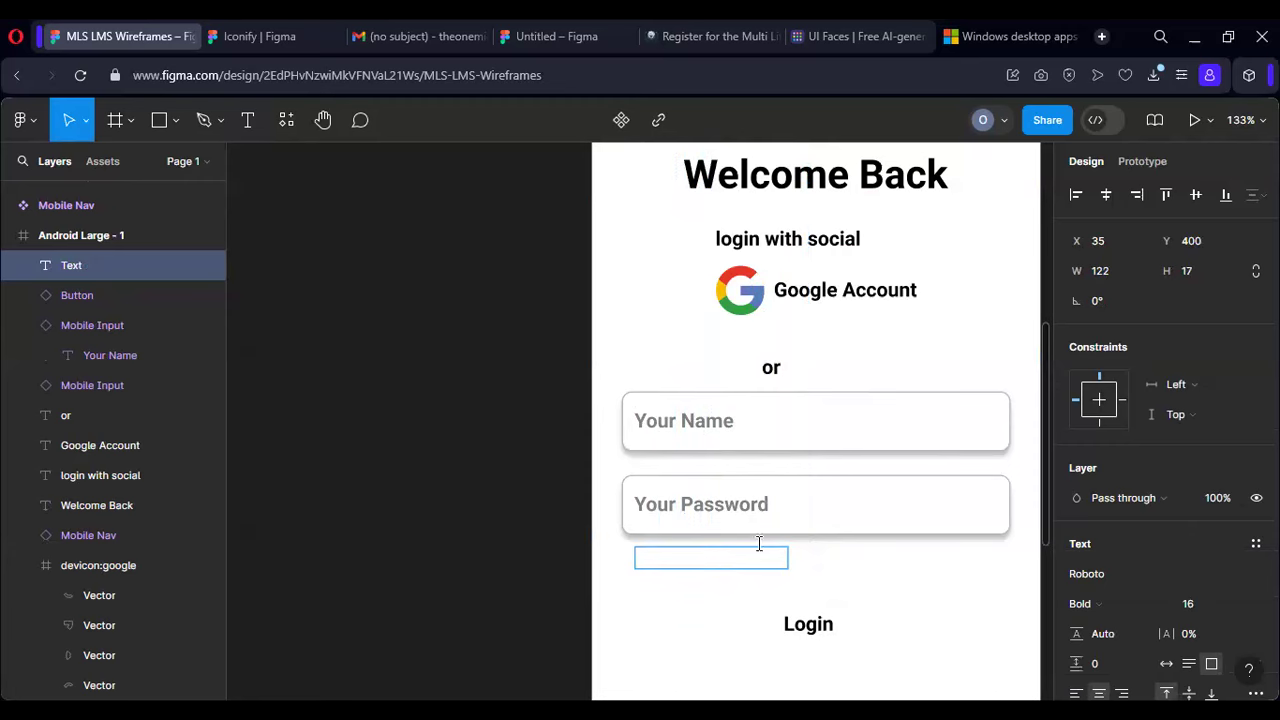
scroll(1171, 598, down, 2)
scroll(1170, 591, down, 3)
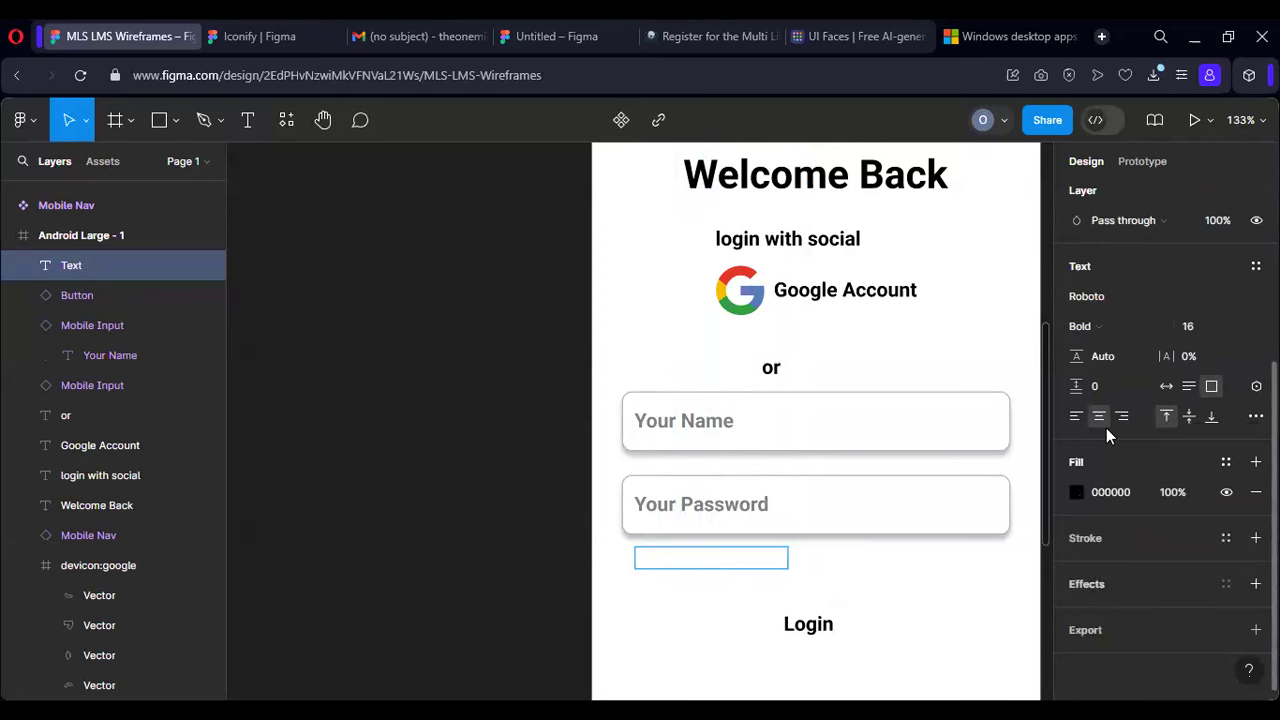
click(1078, 417)
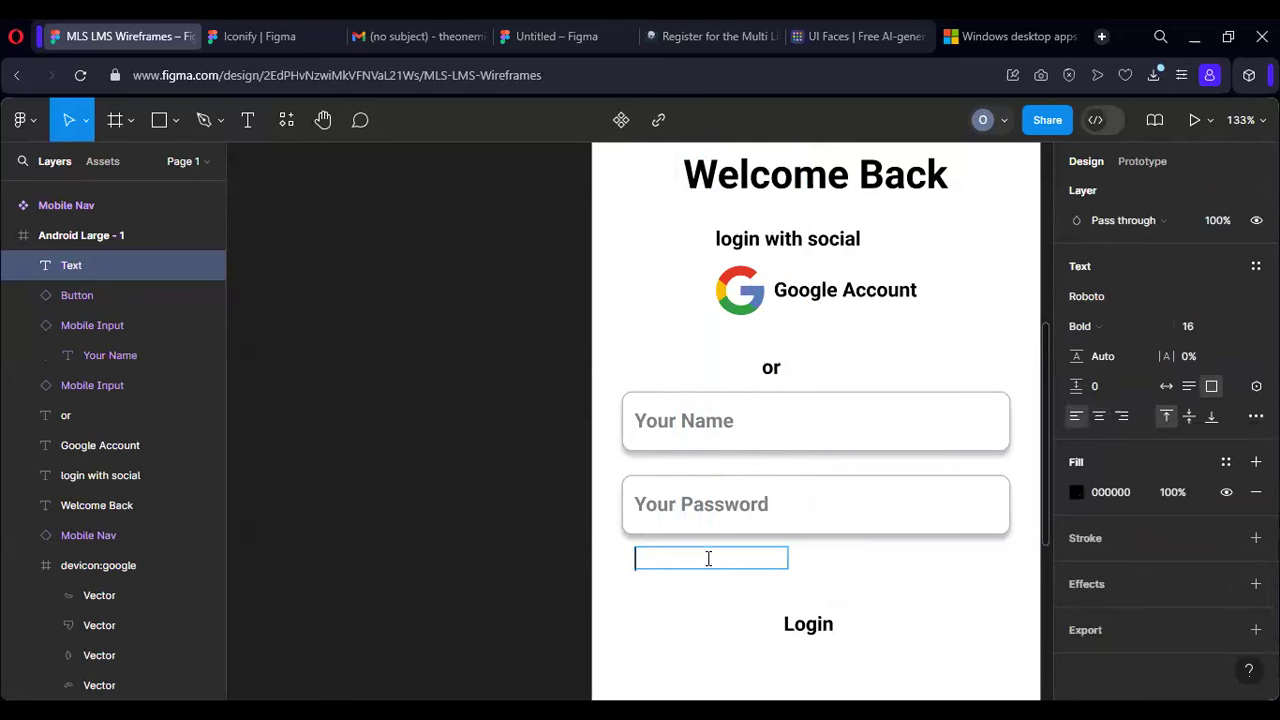
text(Forgot Pass)
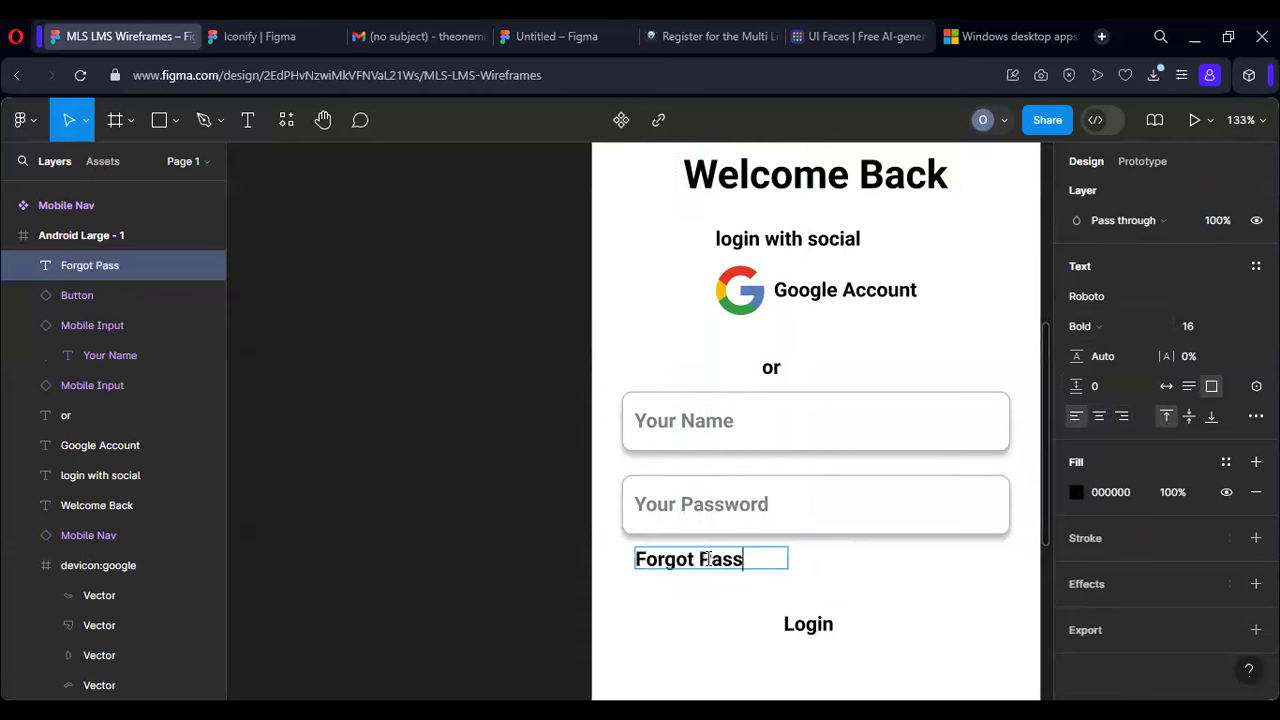
text(word)
double_click(758, 559)
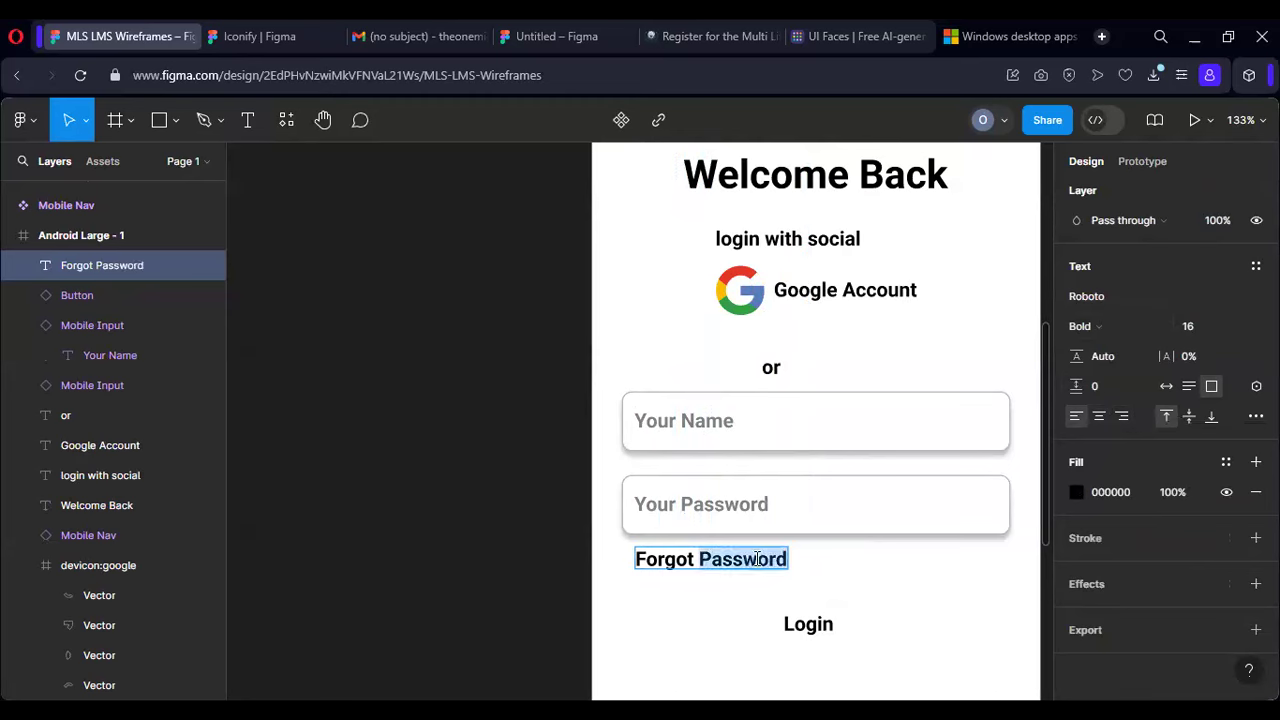
Step: Set the font weight of the whole "Forgot Password" text to Regular
key(ctrl+a)
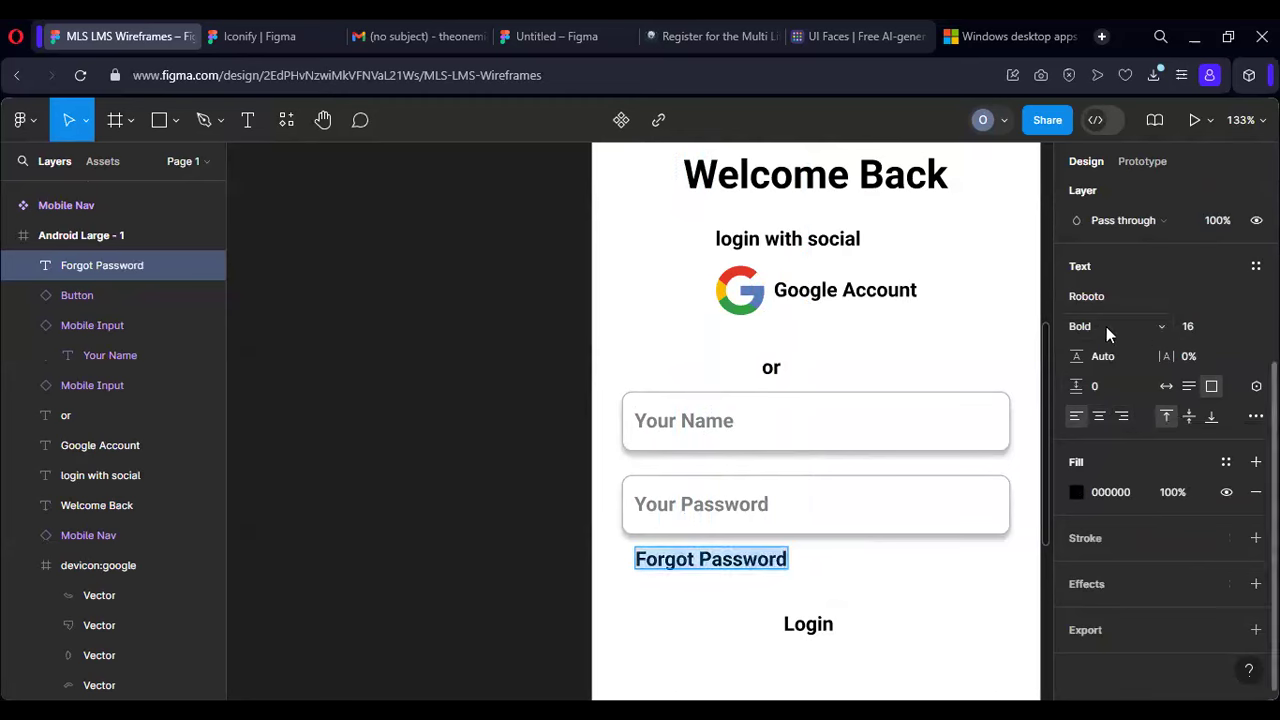
click(1106, 326)
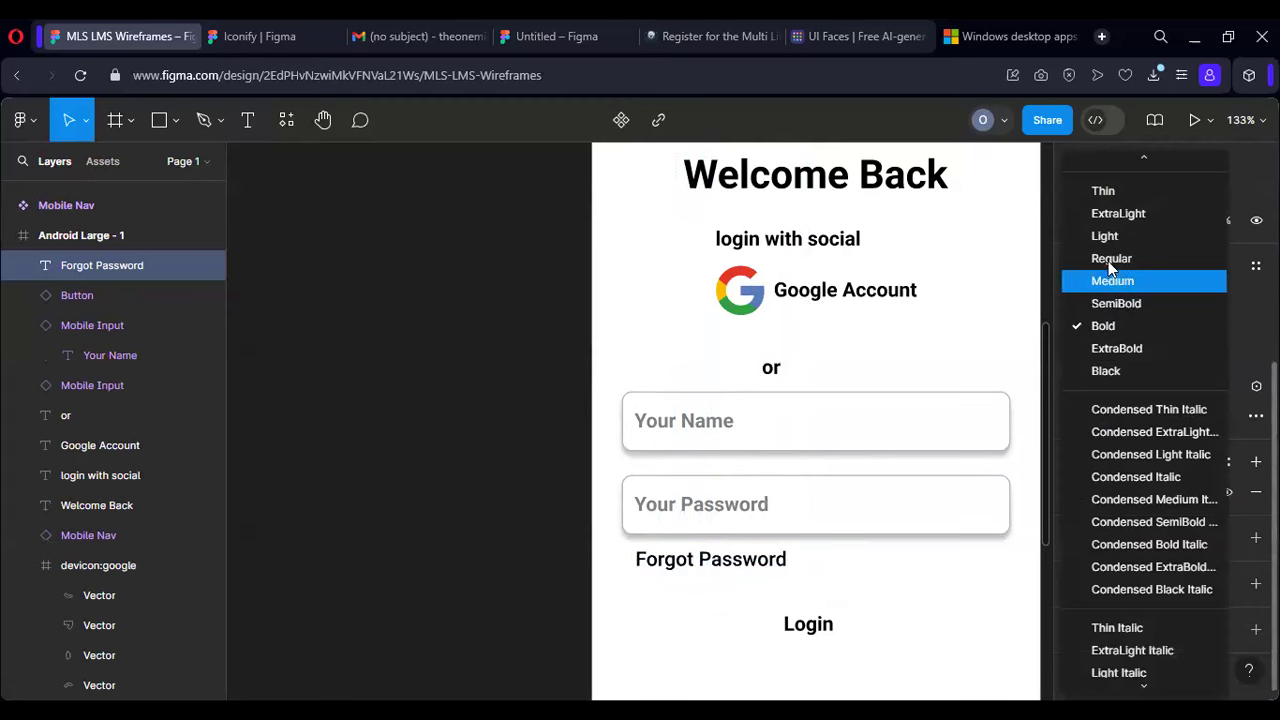
click(1108, 261)
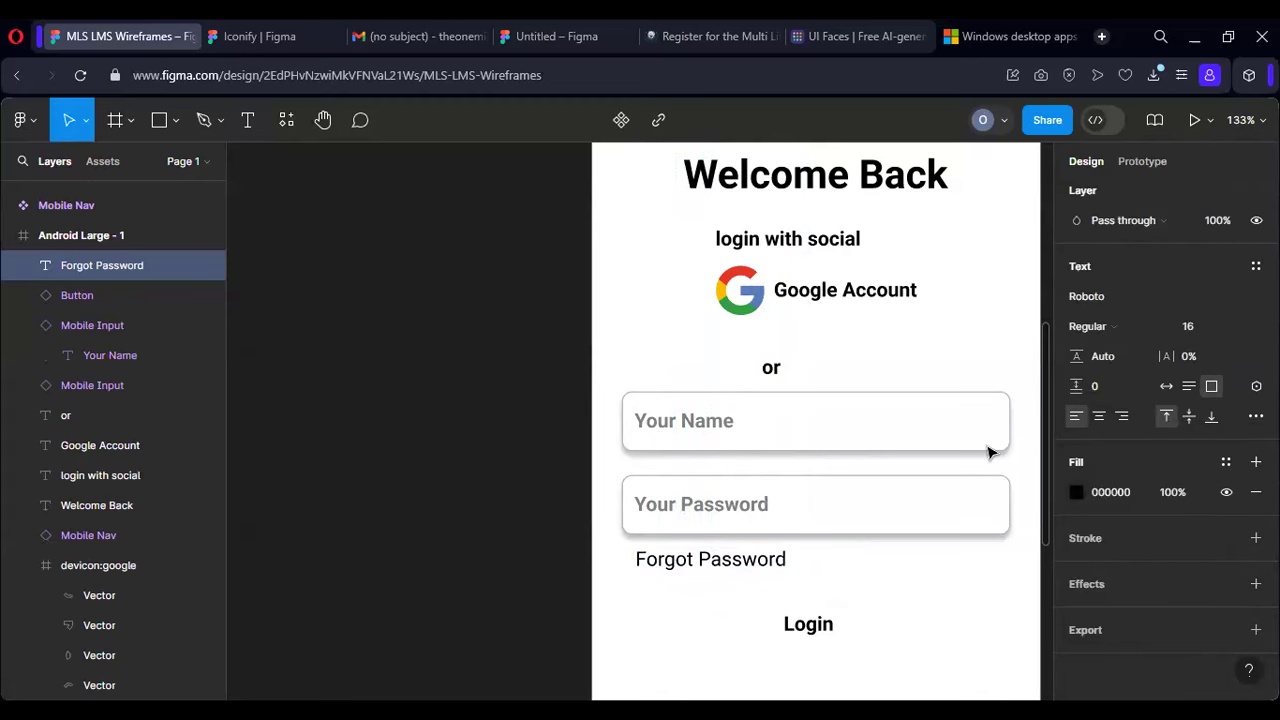
Step: Extend the "Forgot Password" text to "Forgot Password? Click here" and set its box to auto width so it fits one line
click(788, 559)
click(788, 559)
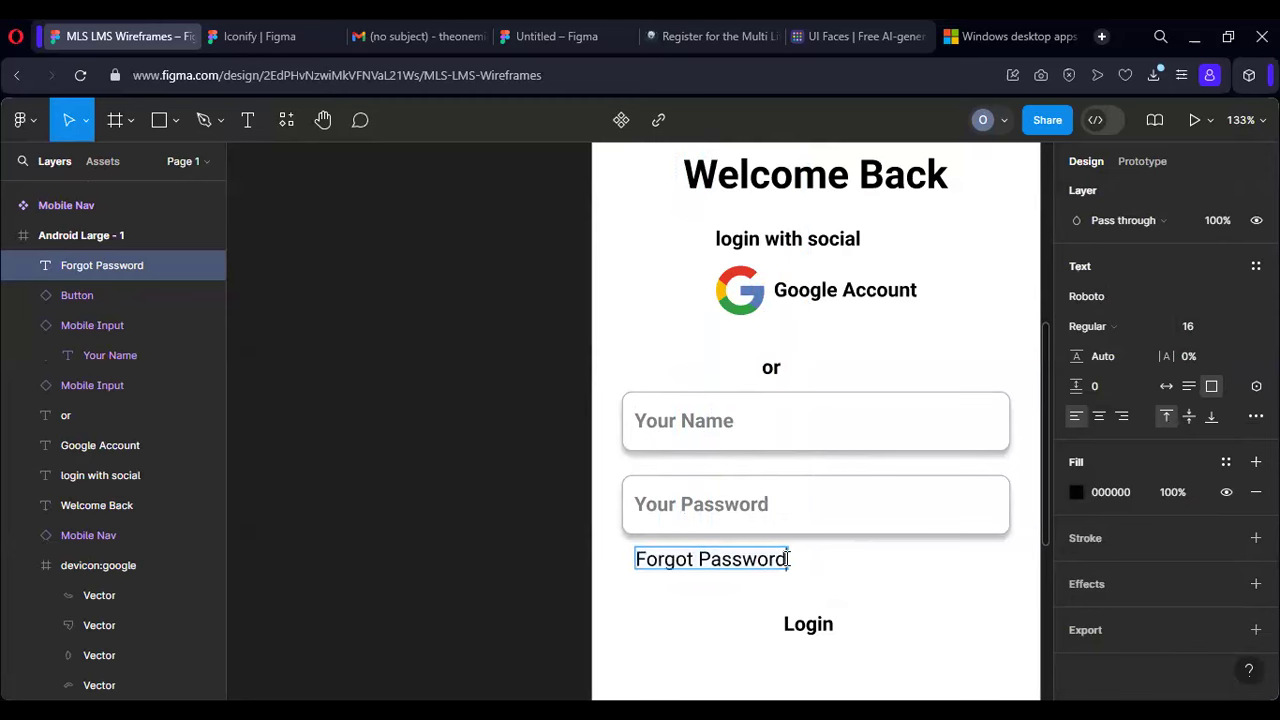
text(?)
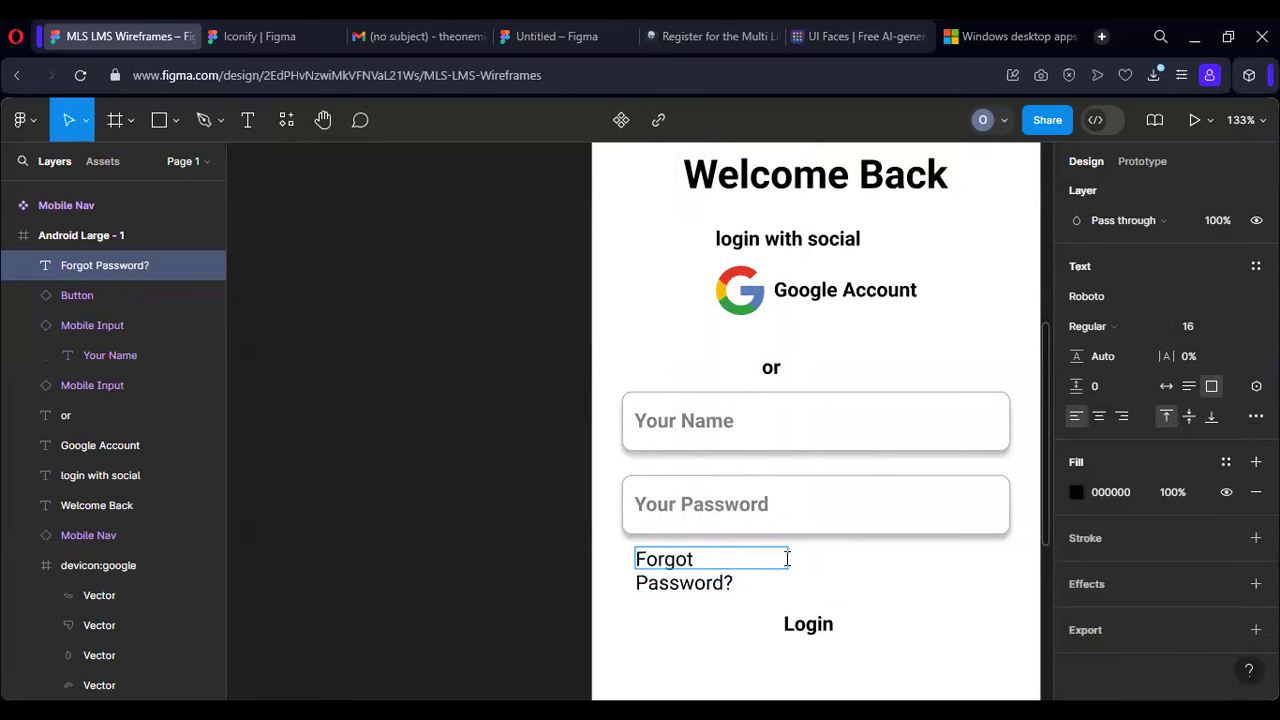
text( Click here)
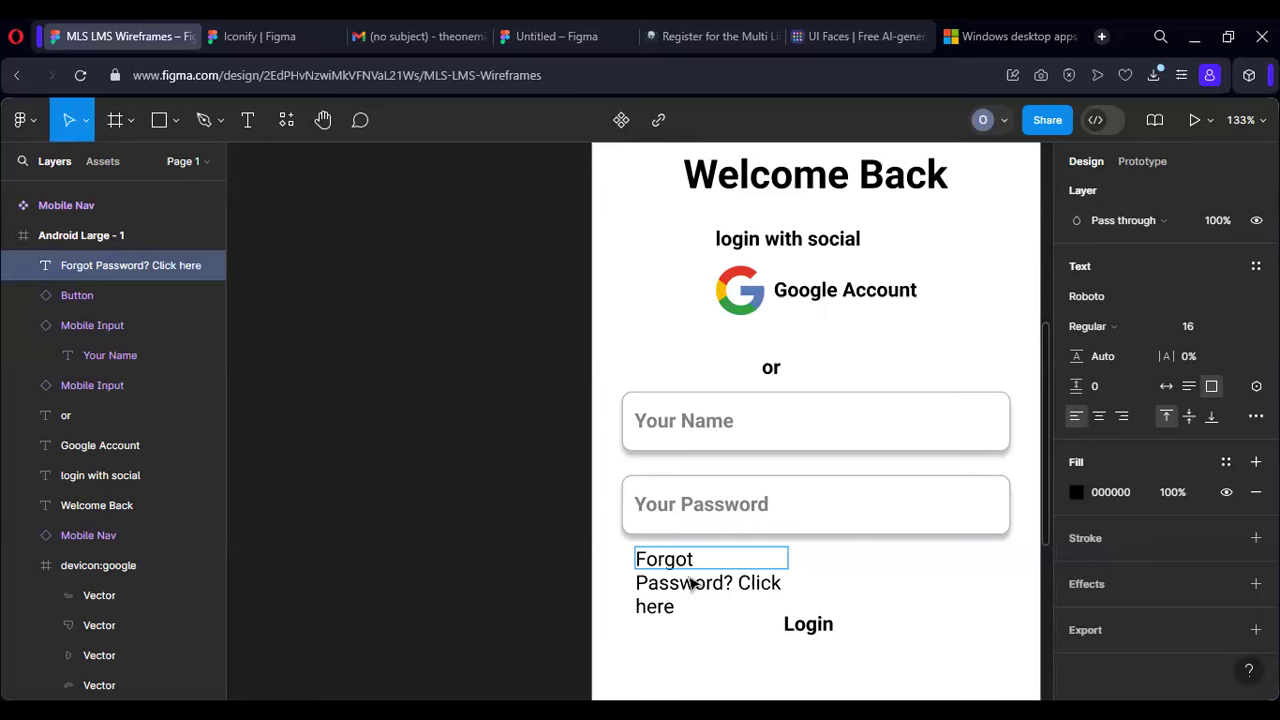
key(Escape)
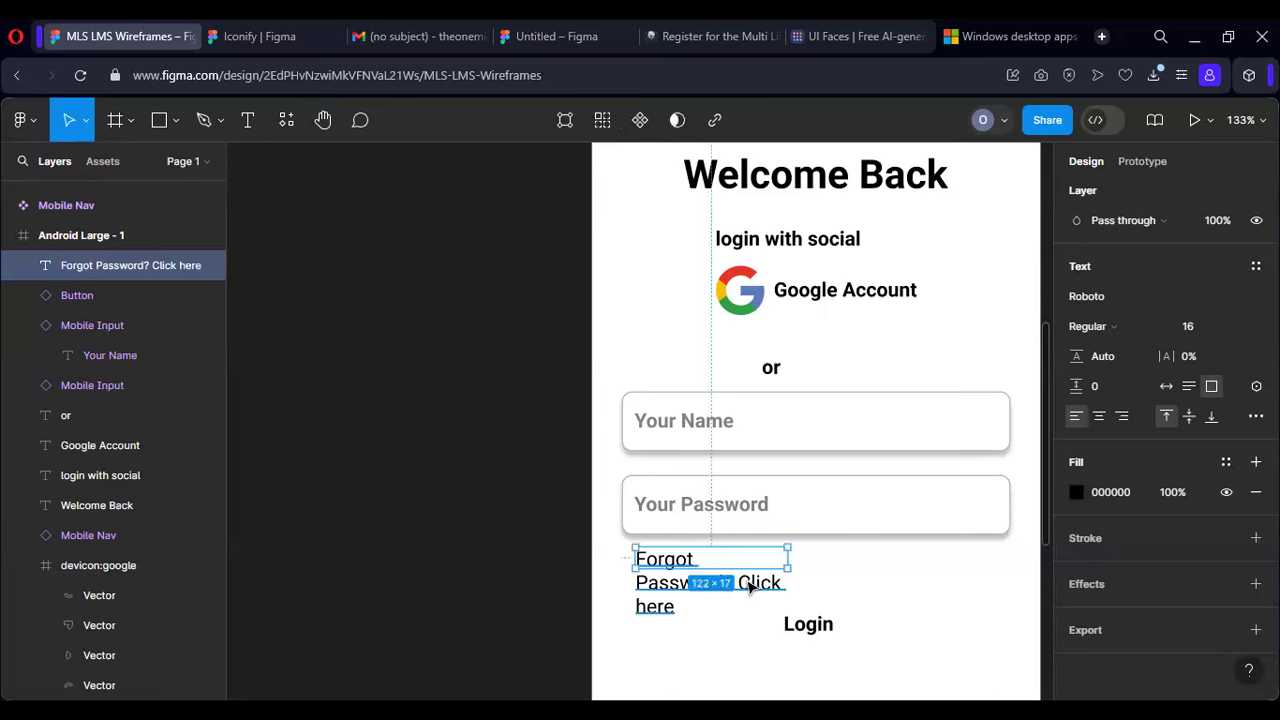
double_click(747, 588)
key(Escape)
click(1167, 387)
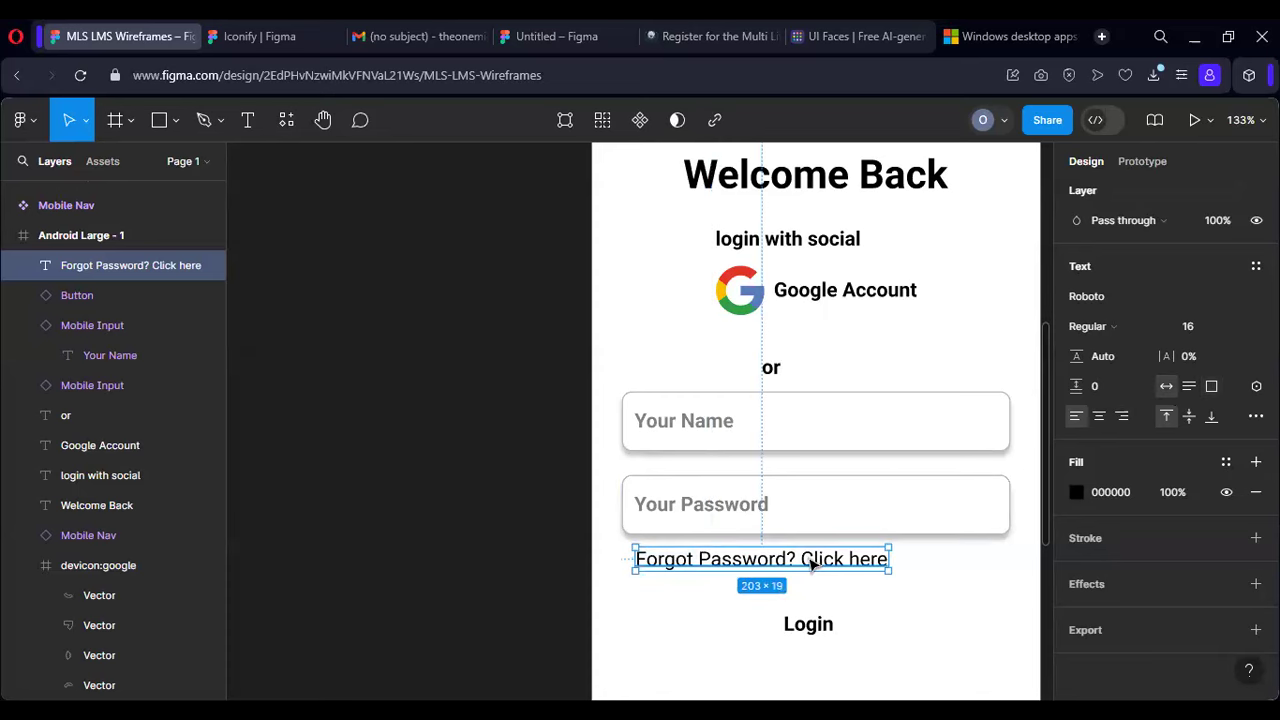
Step: Make only the "Click here" part of the forgot-password line Bold
double_click(806, 563)
click(802, 558)
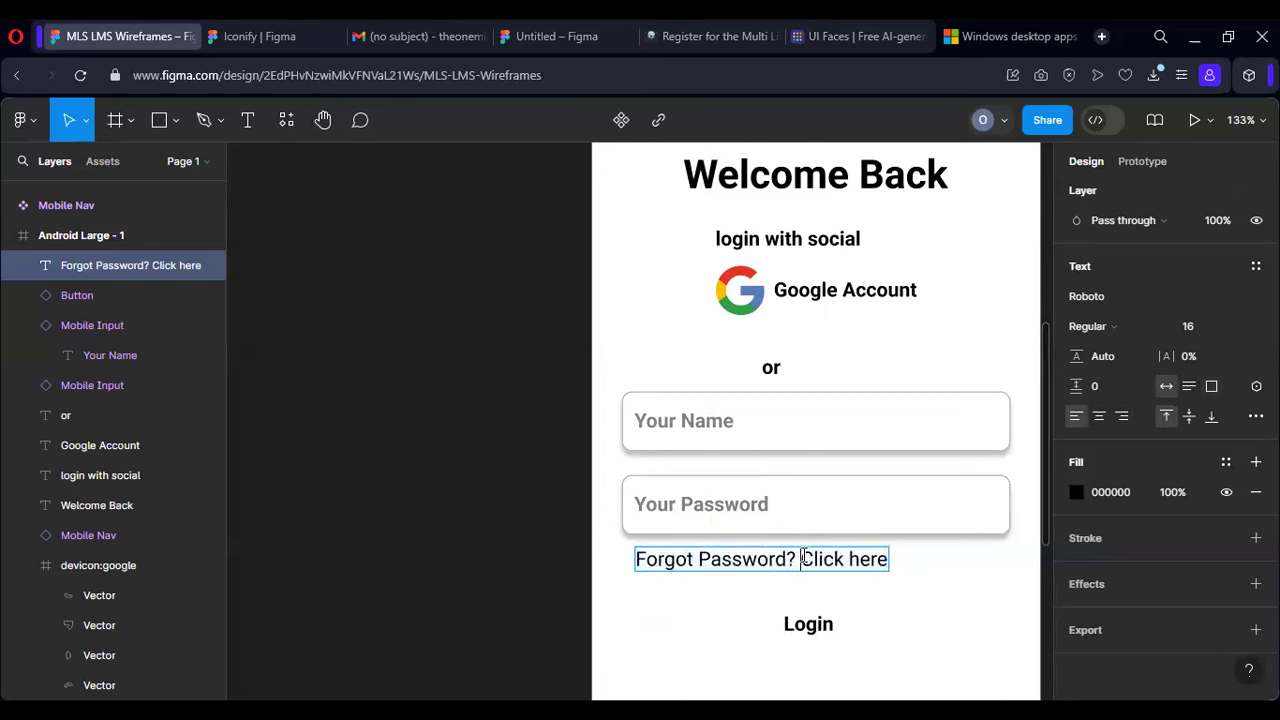
shift+click(885, 558)
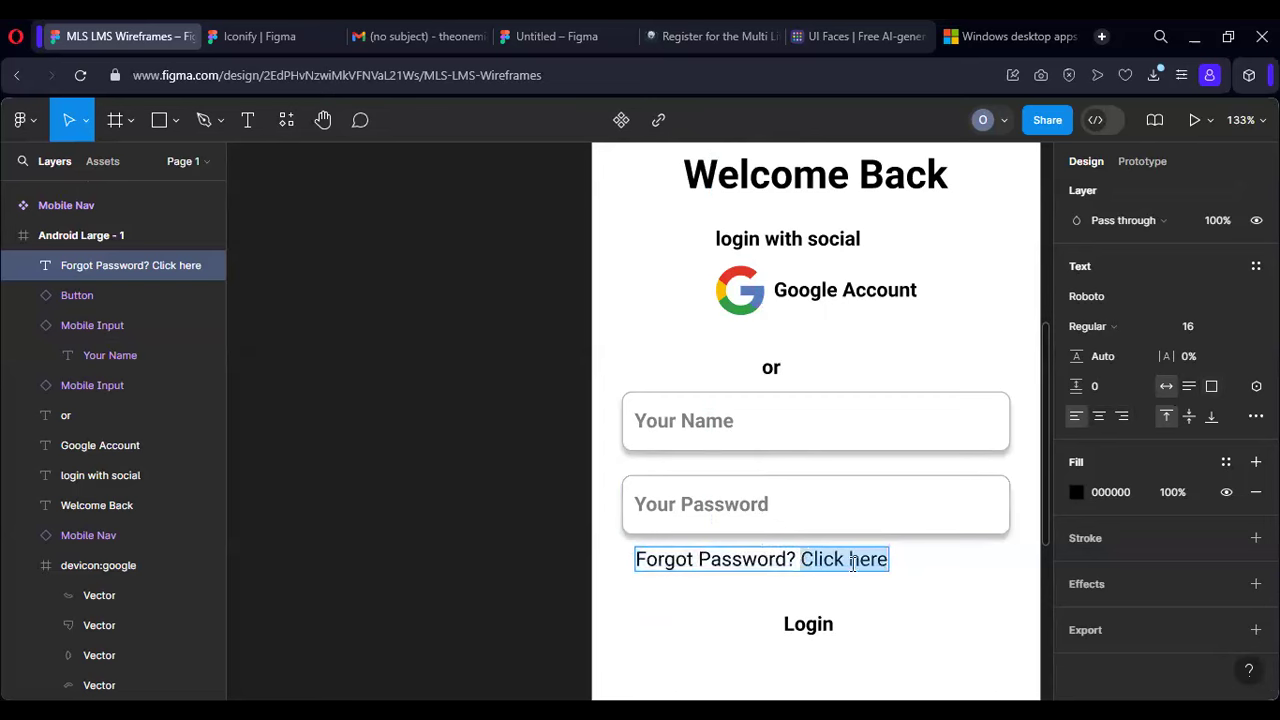
click(1100, 326)
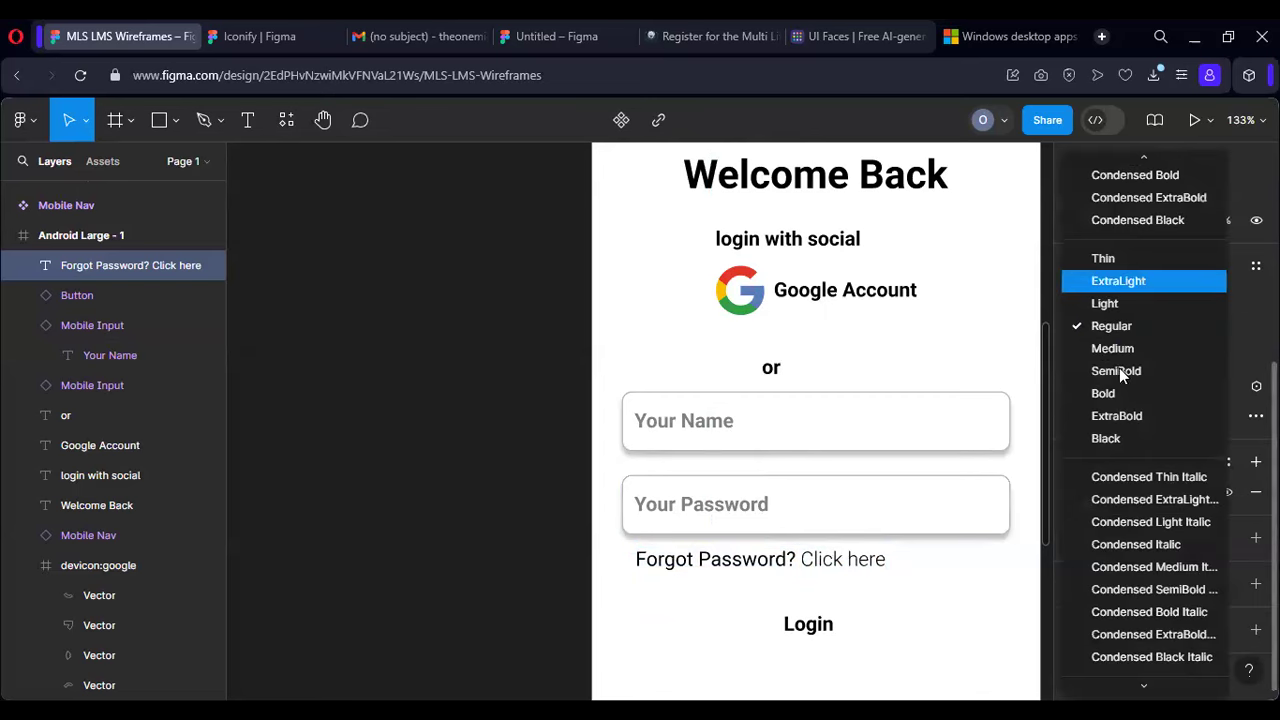
key(Return)
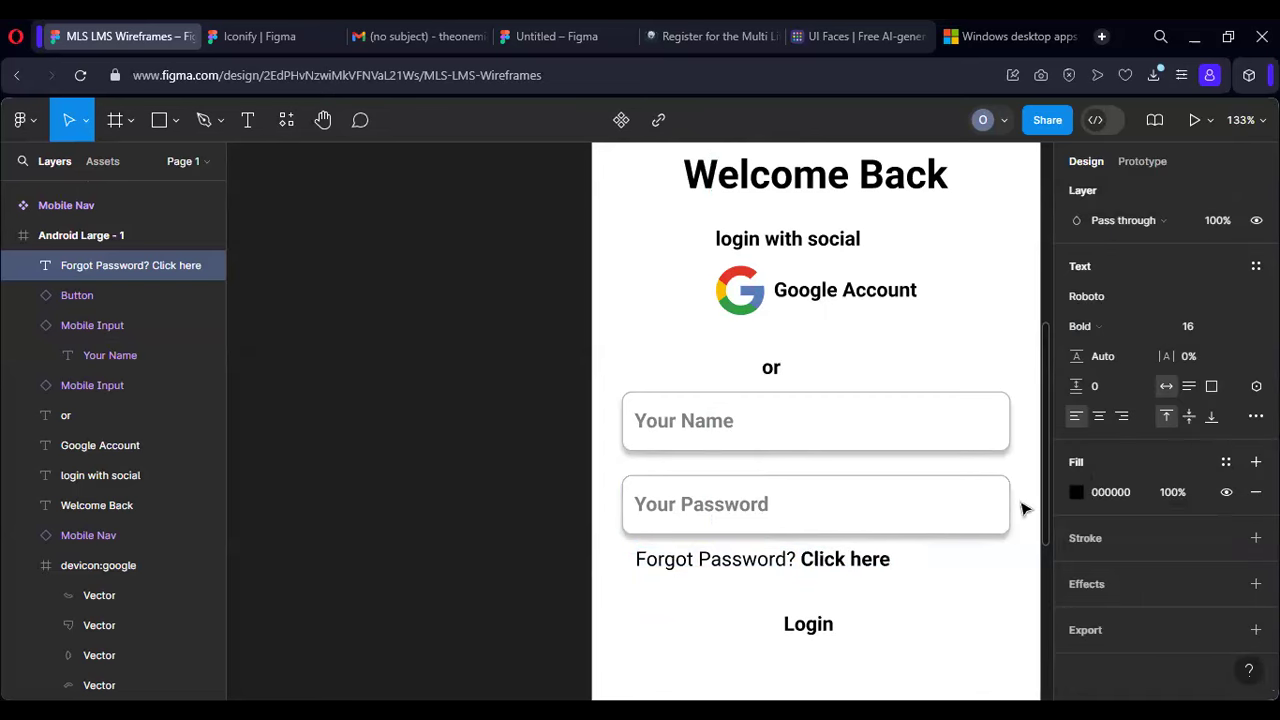
Step: Set the fill opacity of "Forgot Password?", including its question mark, to 50%, leaving "Click here" out
drag(784, 559, 633, 559)
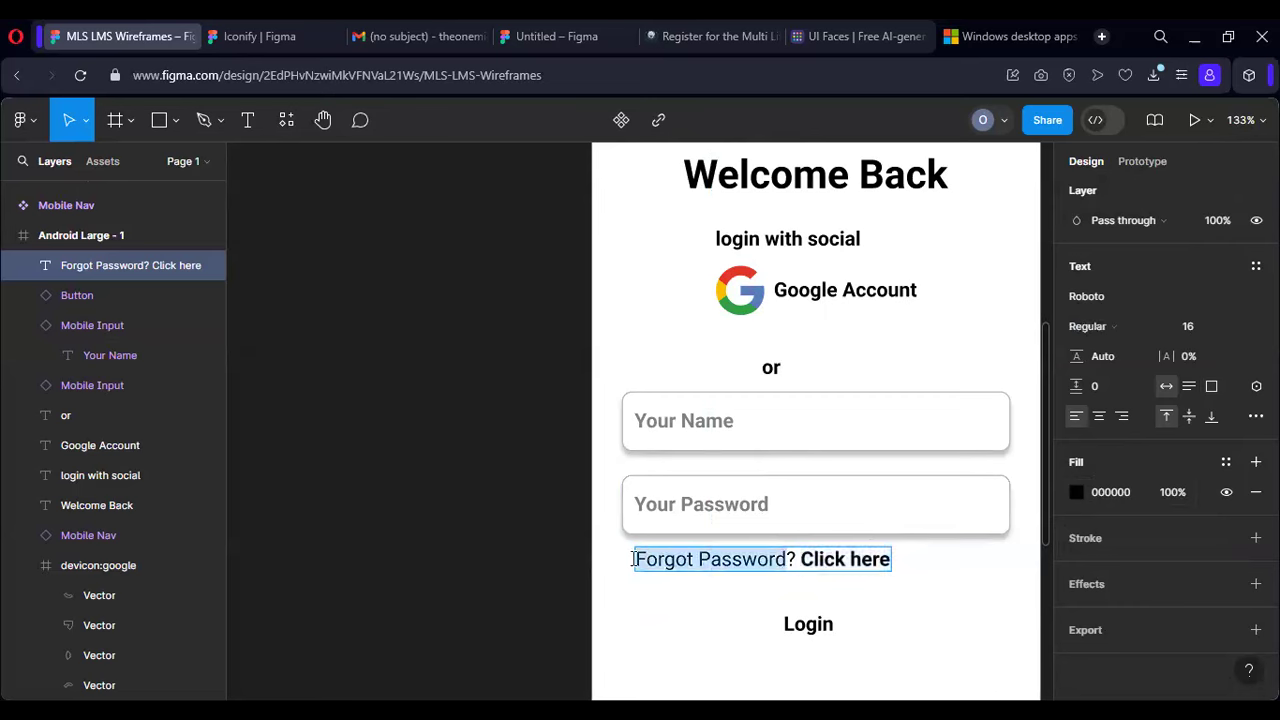
click(1168, 490)
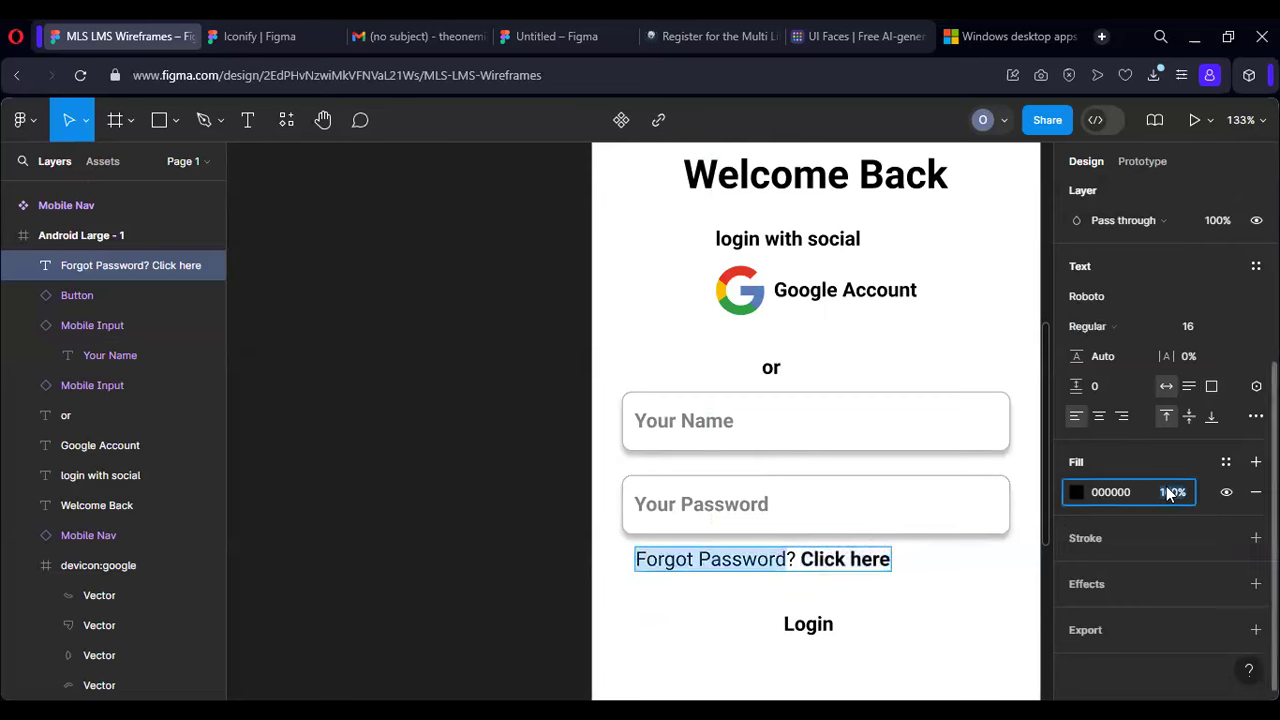
text(50)
key(Return)
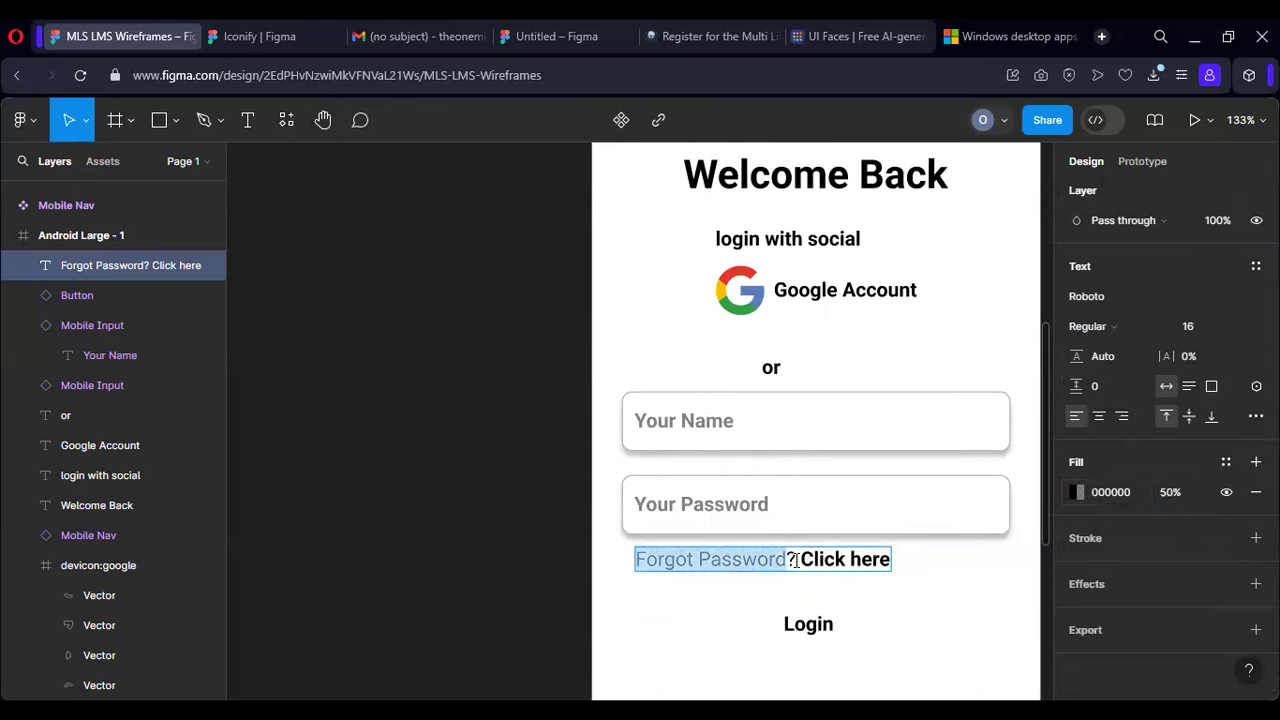
click(794, 560)
click(1165, 490)
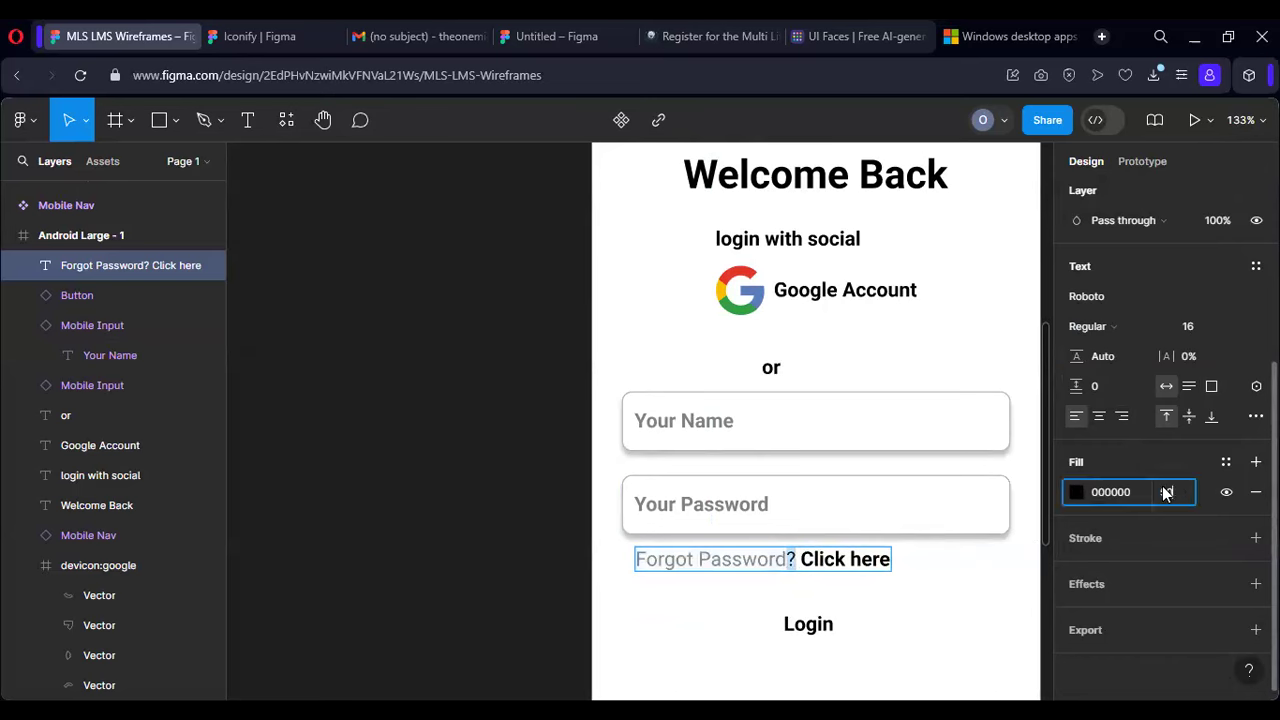
text(50)
key(Return)
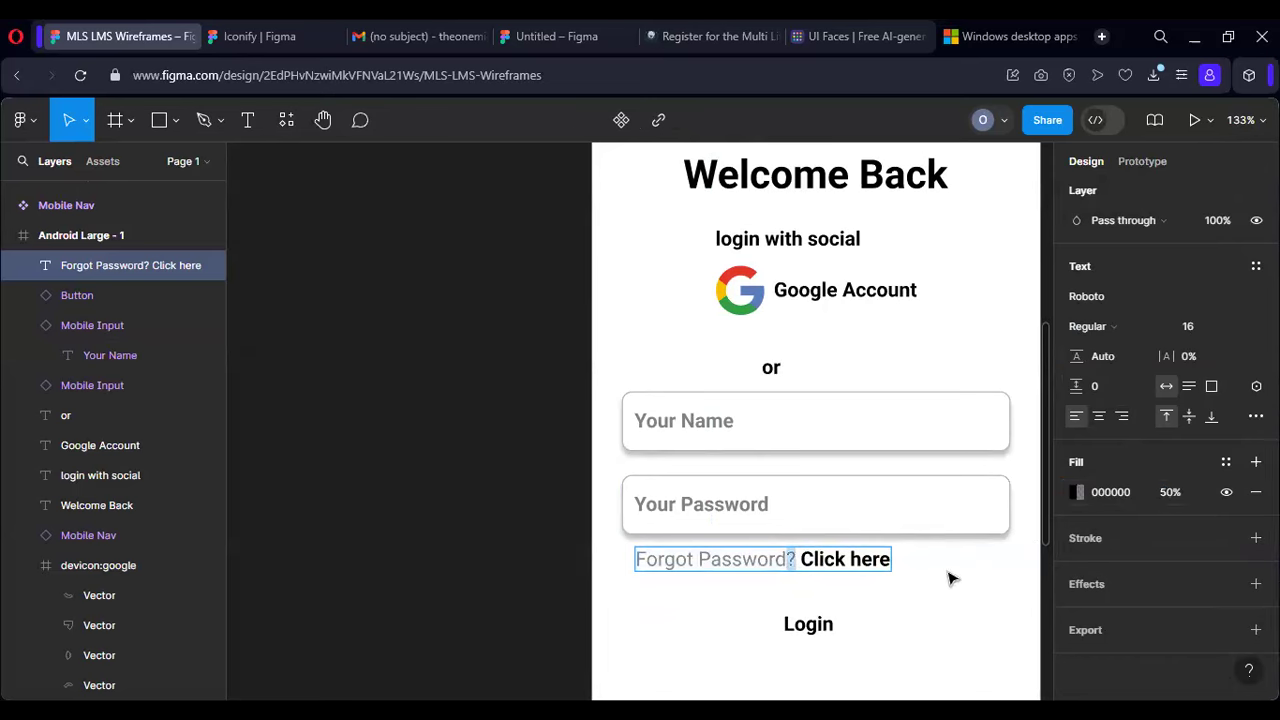
key(Escape)
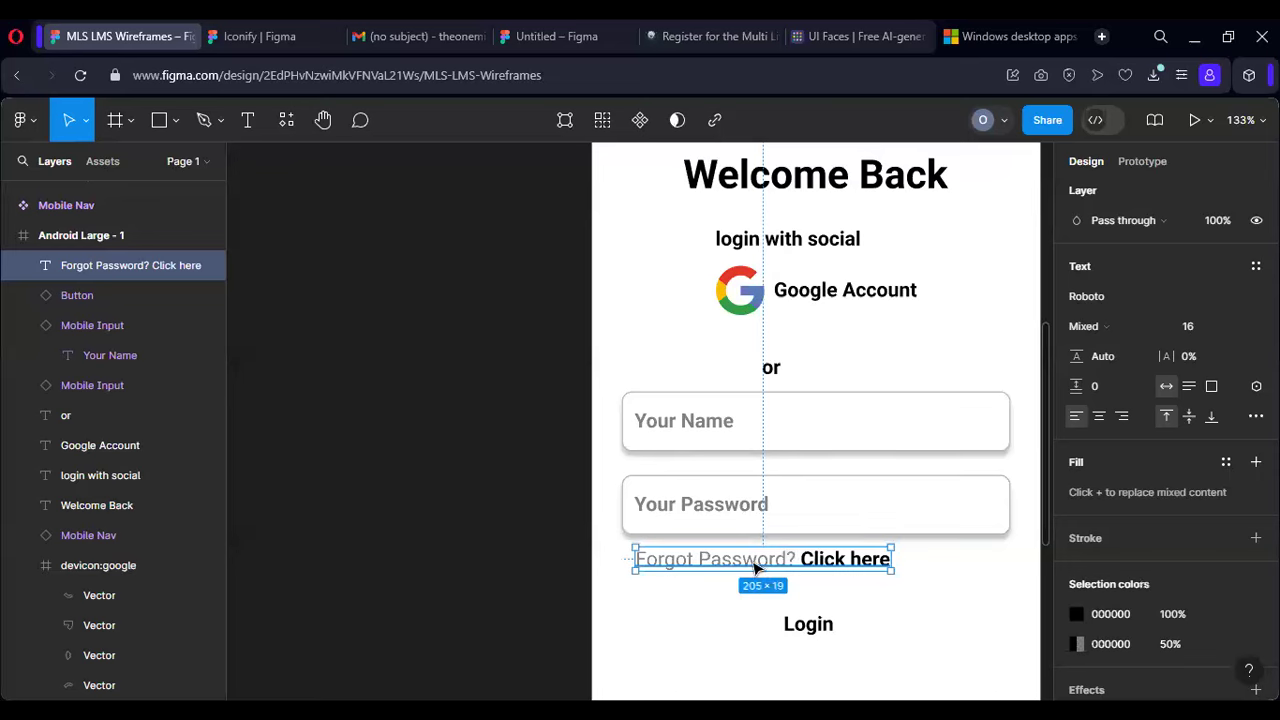
Step: Set the font weight of the "Your Name" text in the main Mobile Input component to Medium
double_click(684, 427)
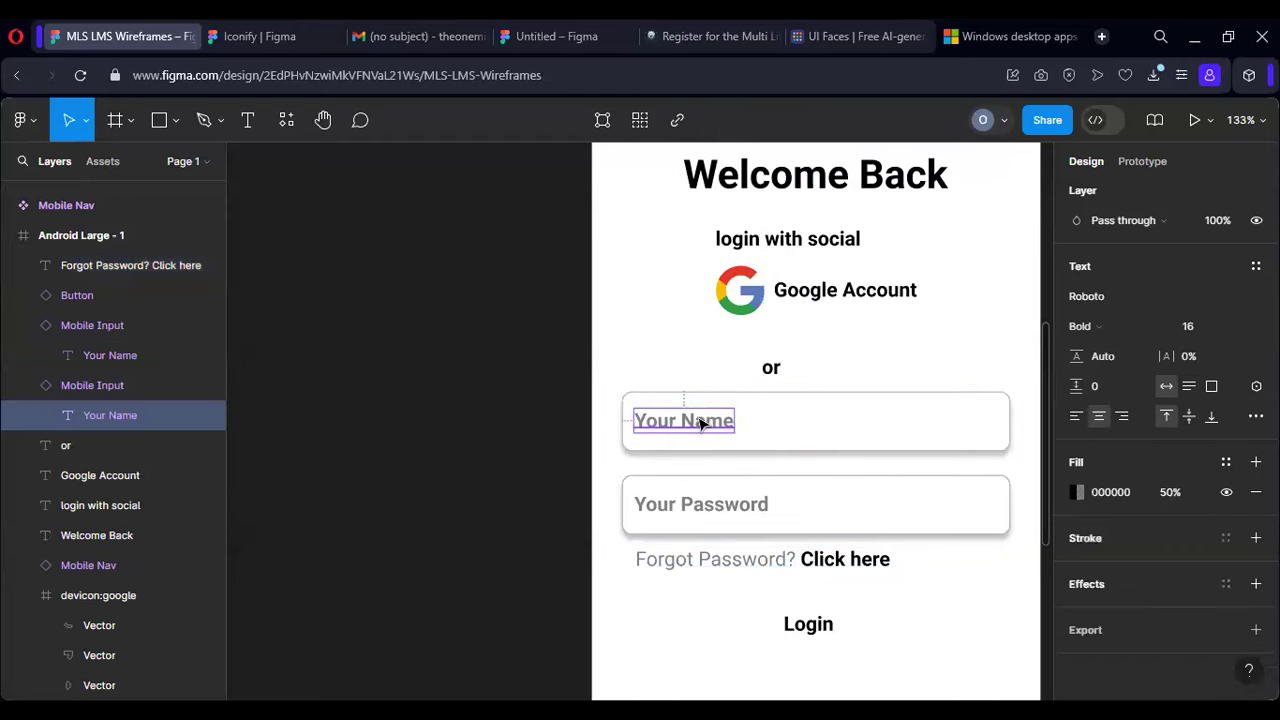
scroll(686, 380, up, 5)
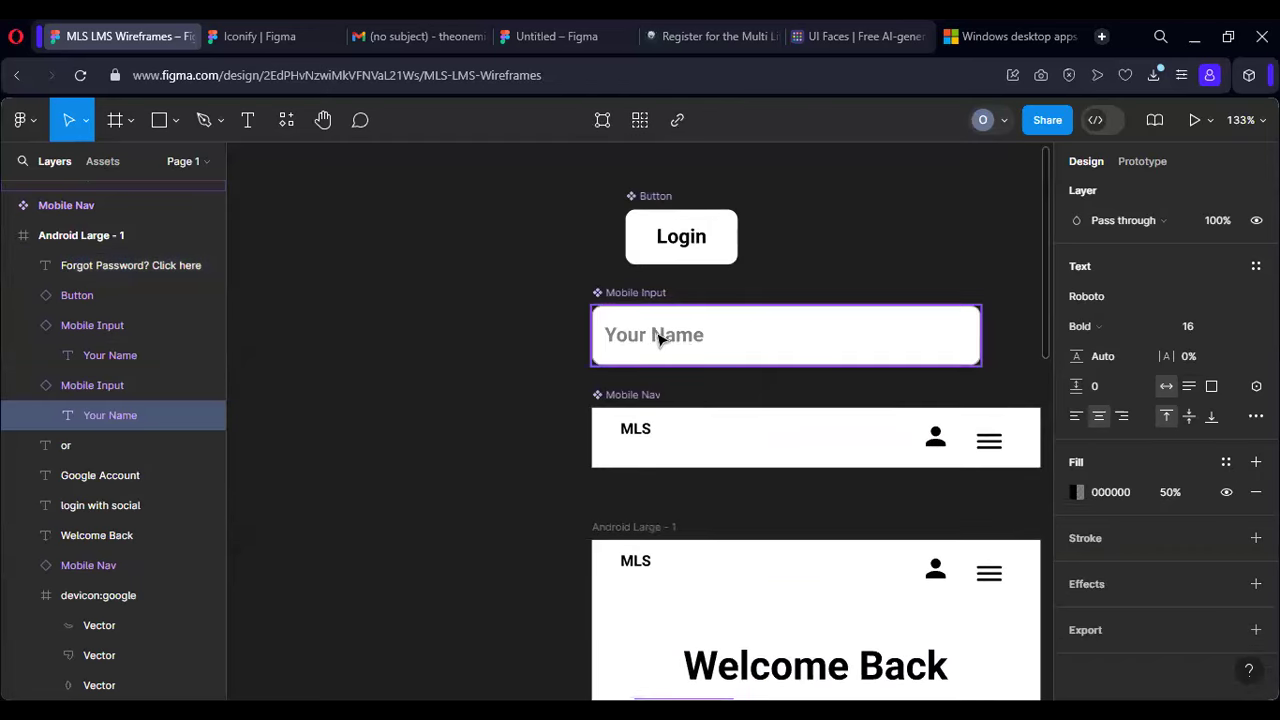
double_click(659, 340)
double_click(662, 335)
scroll(774, 349, down, 3)
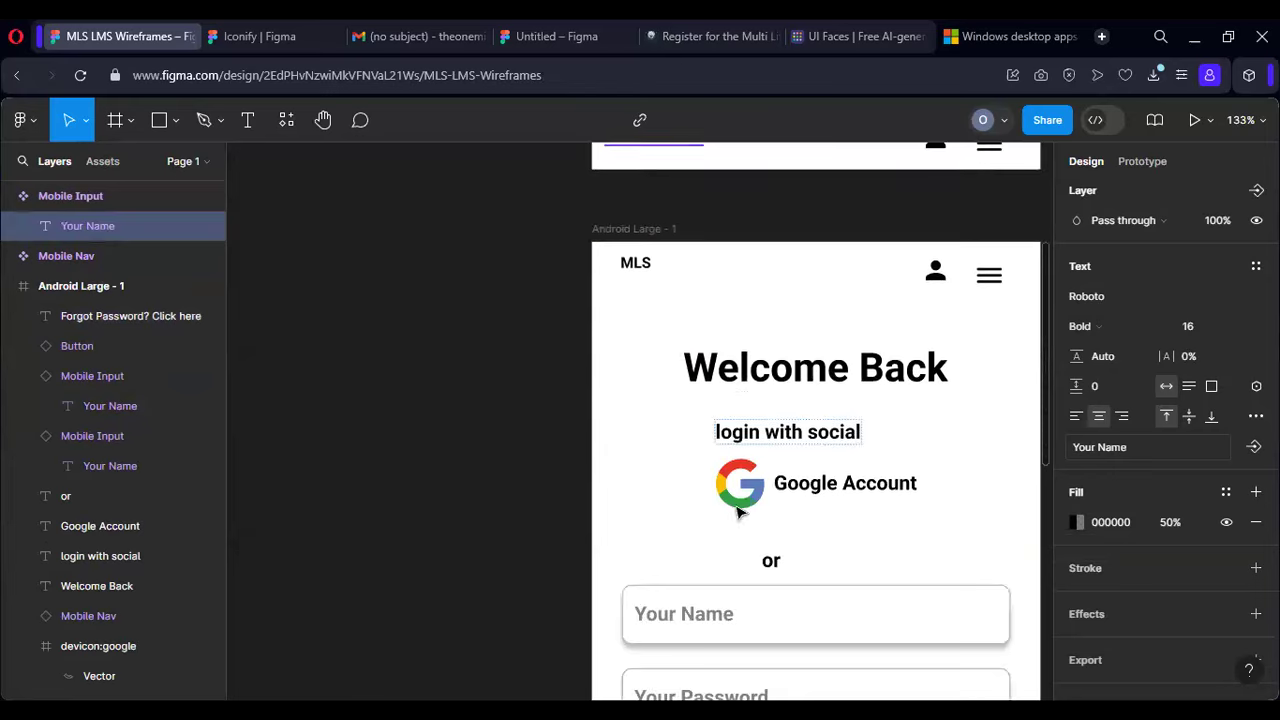
scroll(727, 640, down, 4)
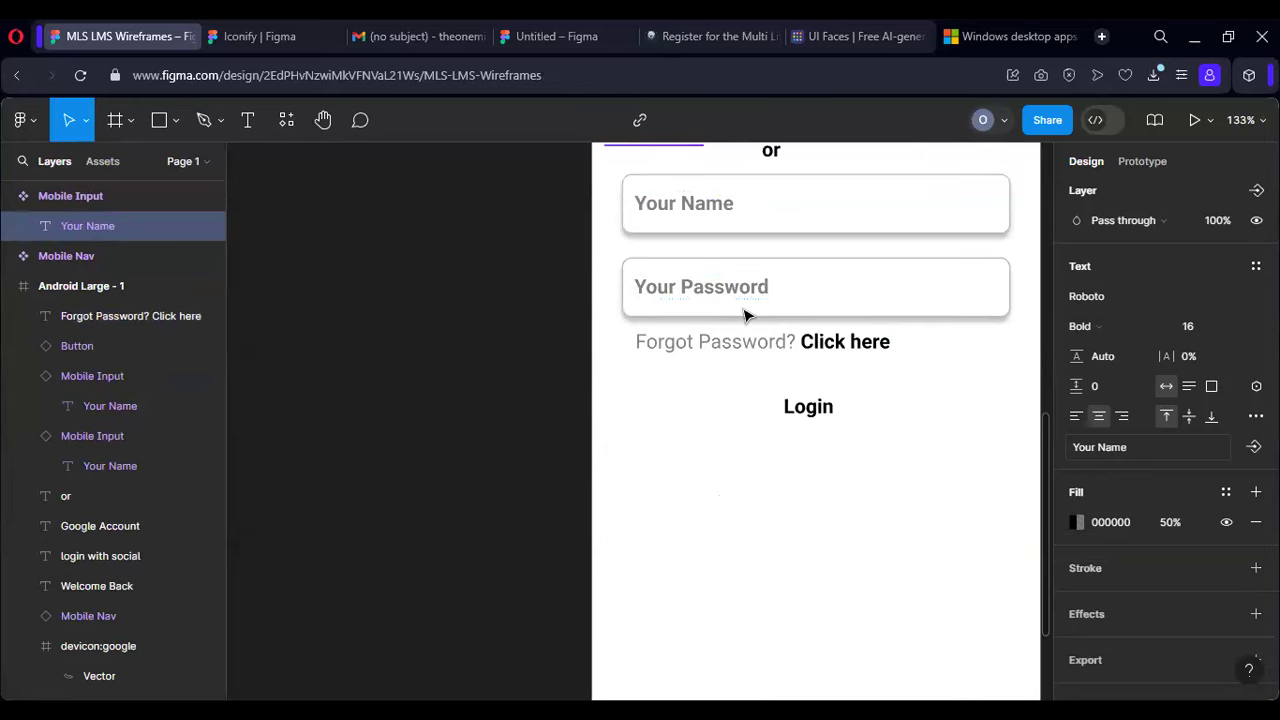
scroll(743, 315, up, 6)
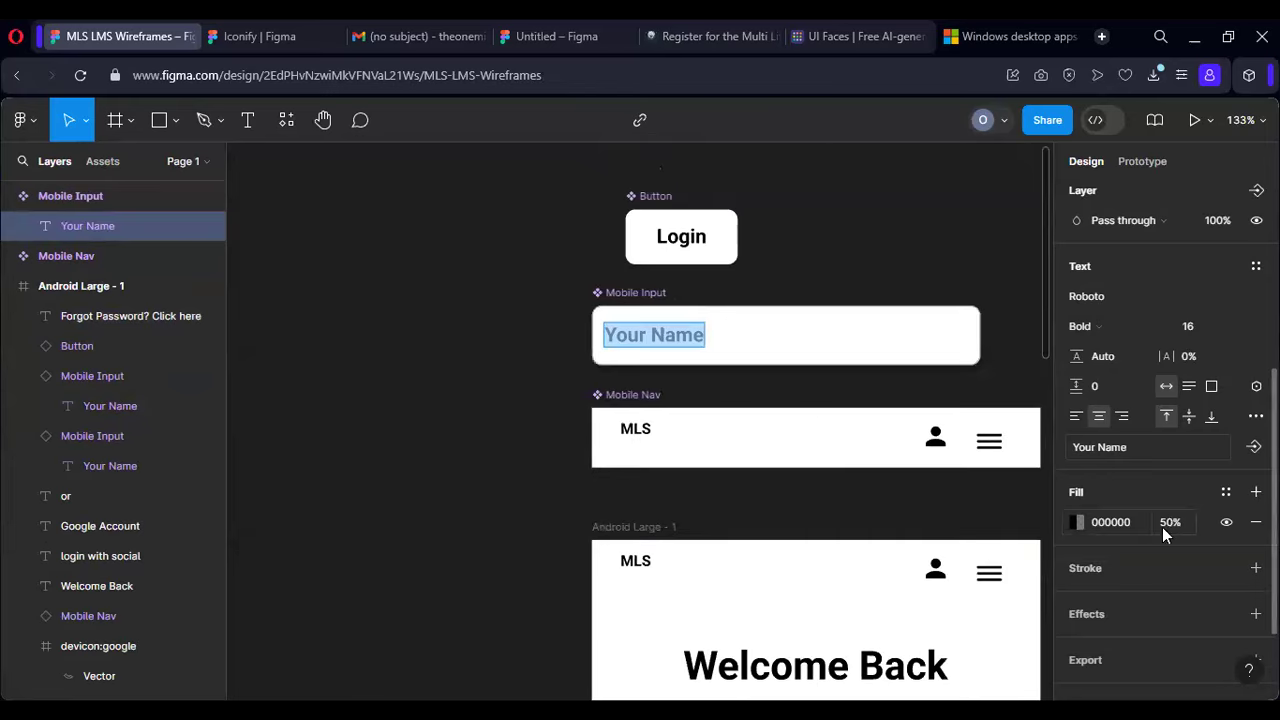
click(1096, 330)
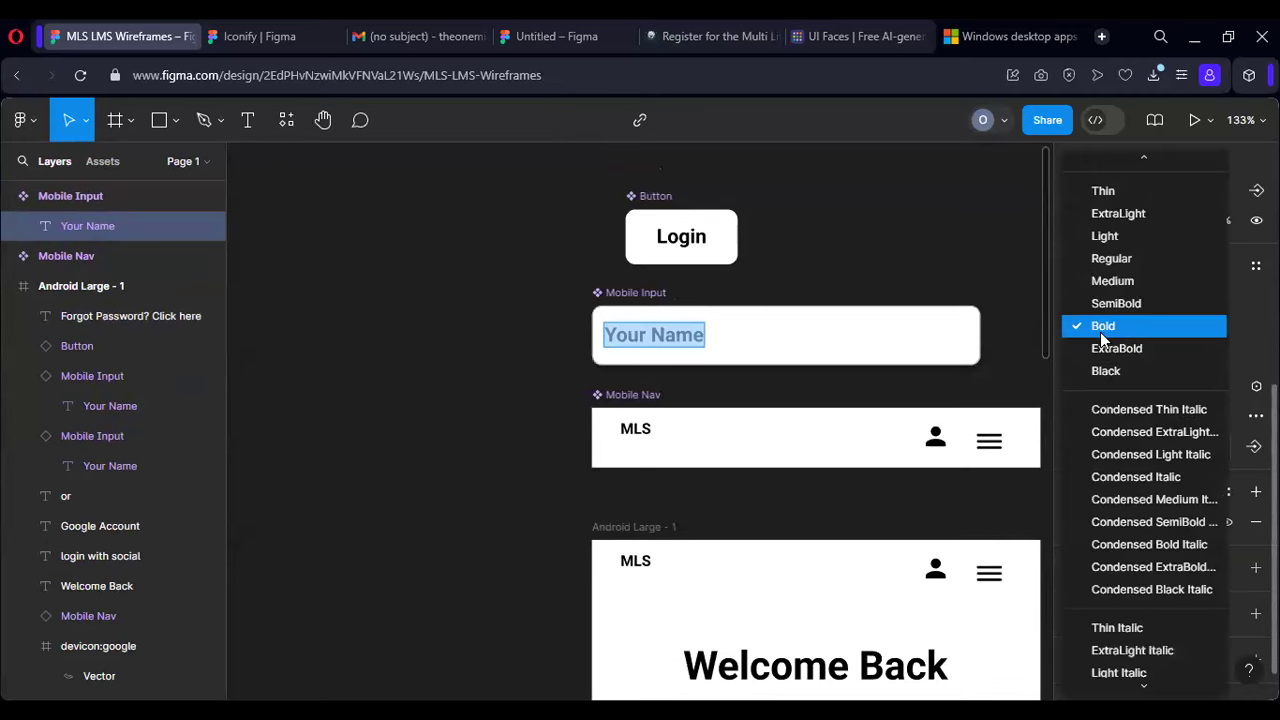
click(1104, 281)
scroll(880, 457, down, 5)
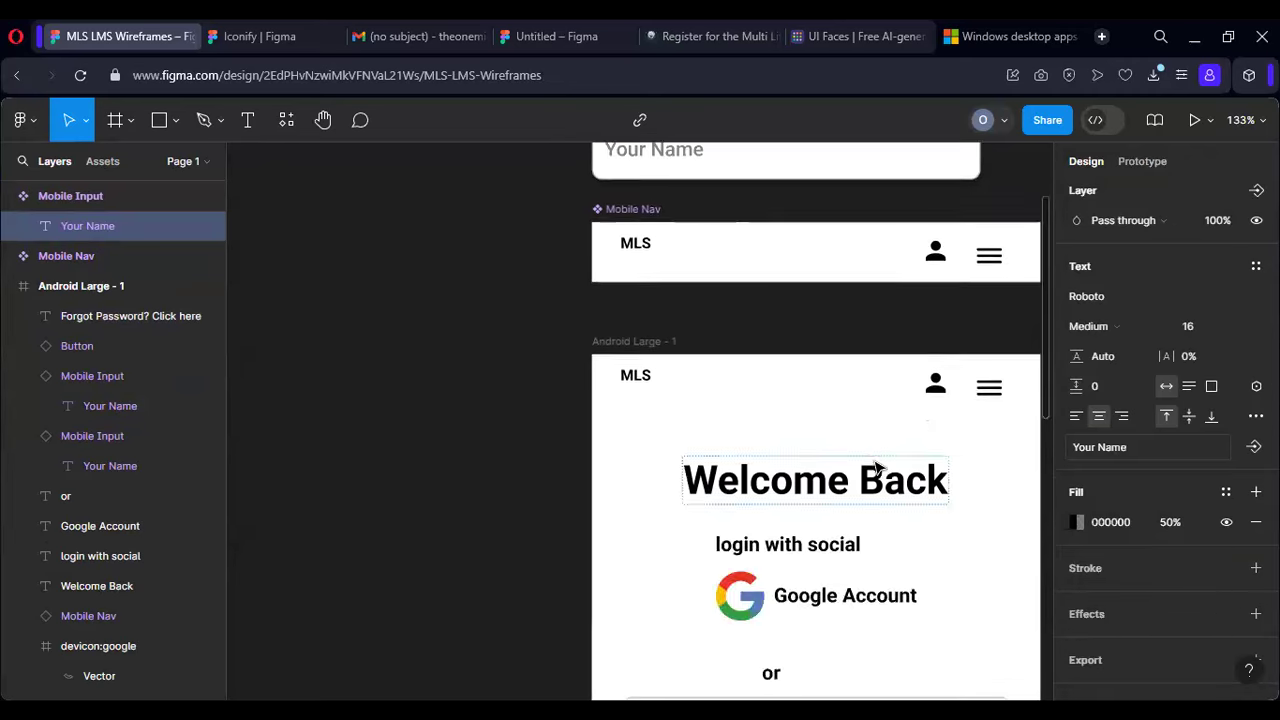
scroll(872, 457, up, 4)
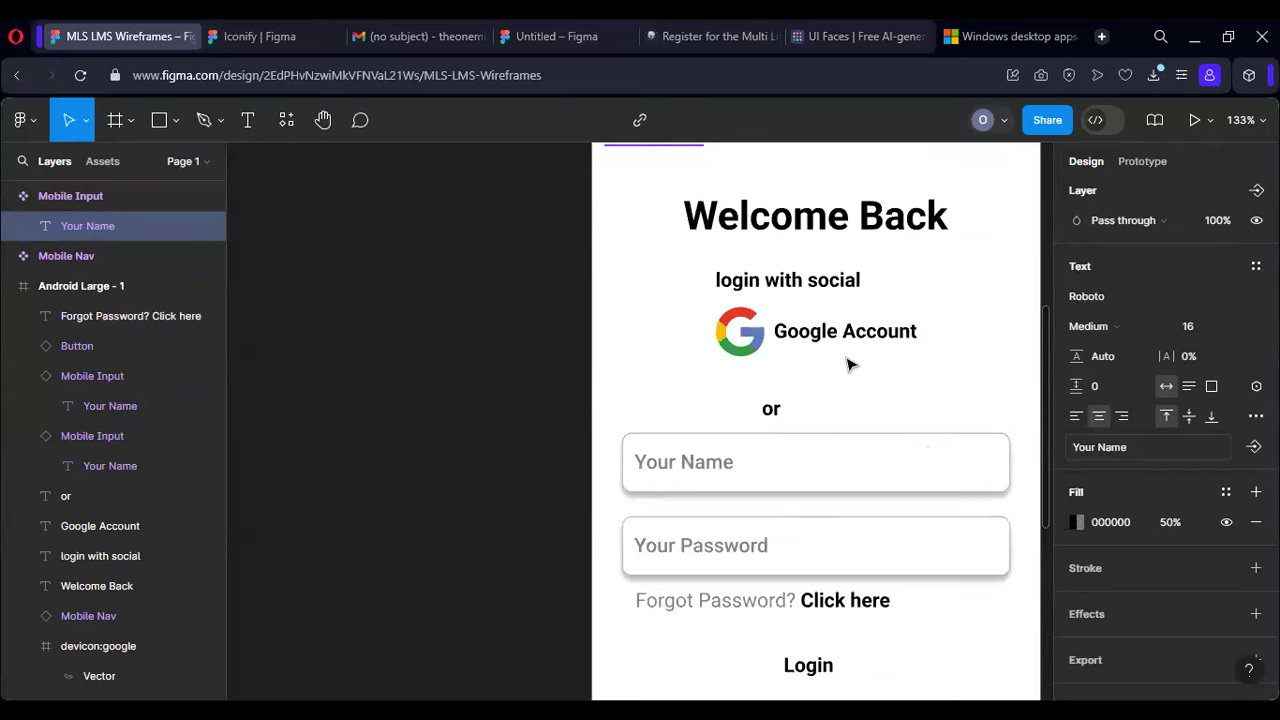
Step: Duplicate the forgot-password line below the Login button and change the copy's text to "Already Enrolled? Login Here"
ctrl+scroll(848, 365, down, 2)
scroll(848, 365, down, 5)
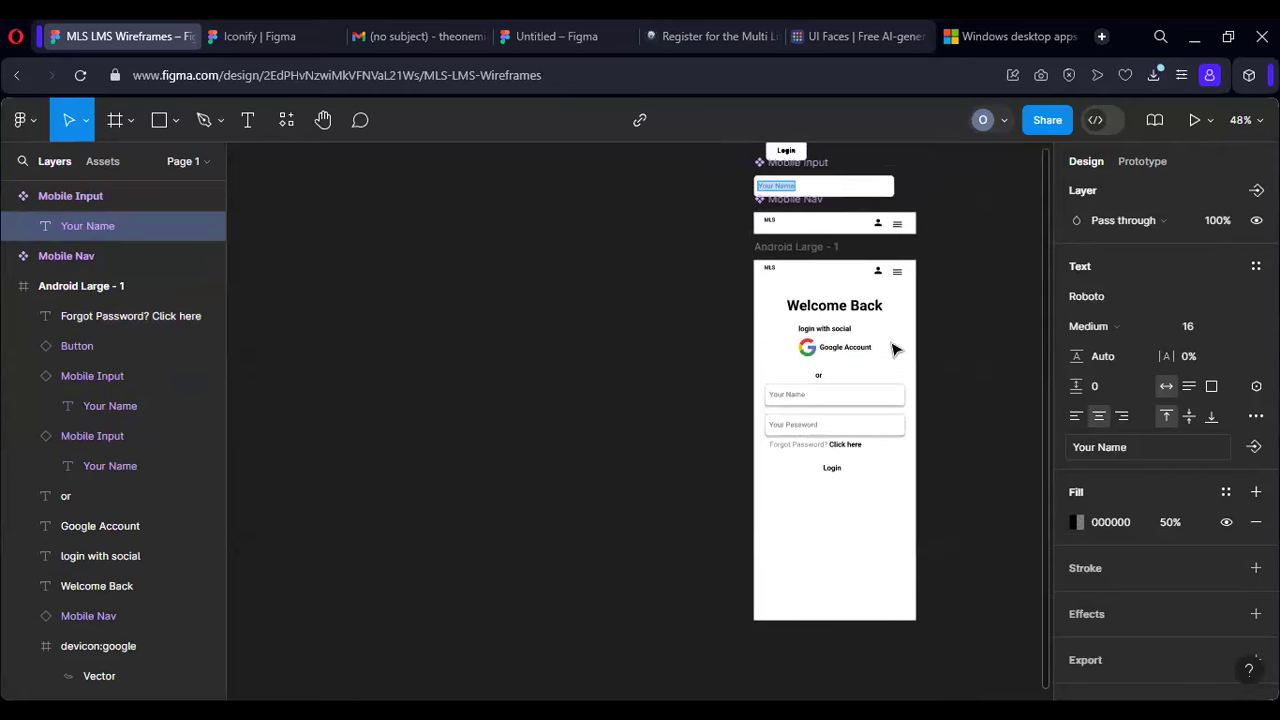
click(845, 447)
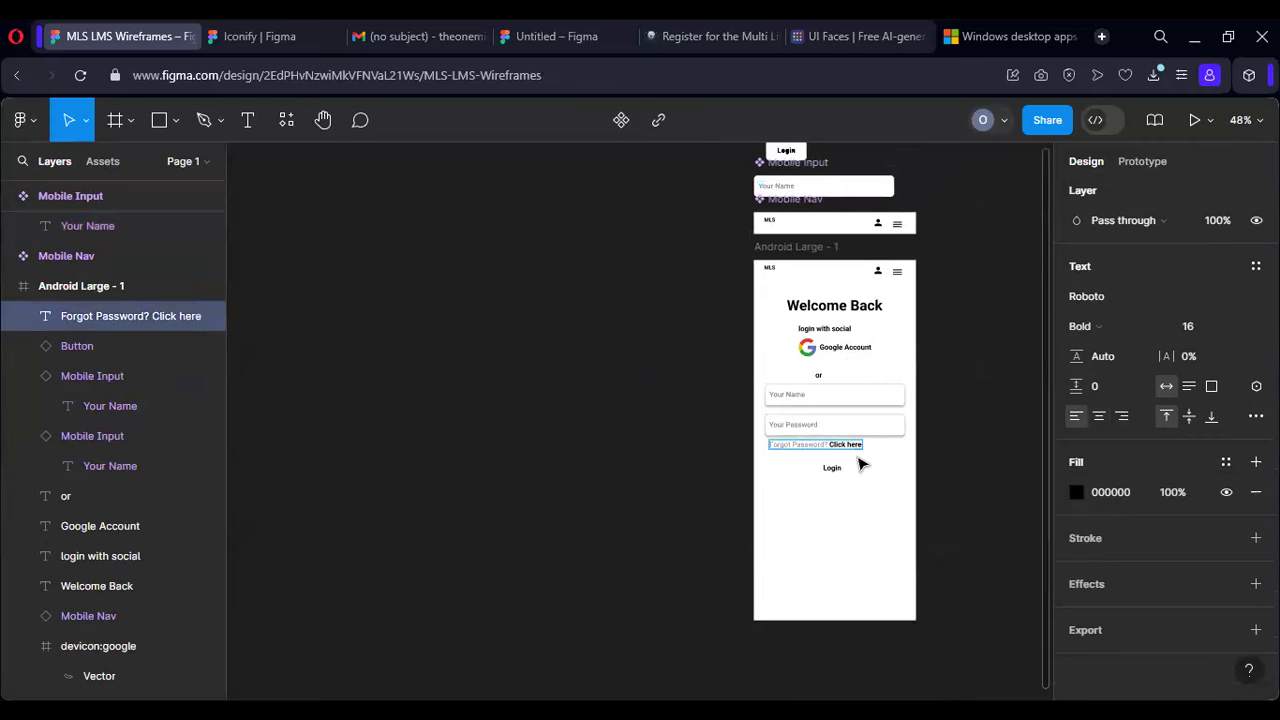
drag(848, 450, 857, 523)
scroll(837, 509, up, 5)
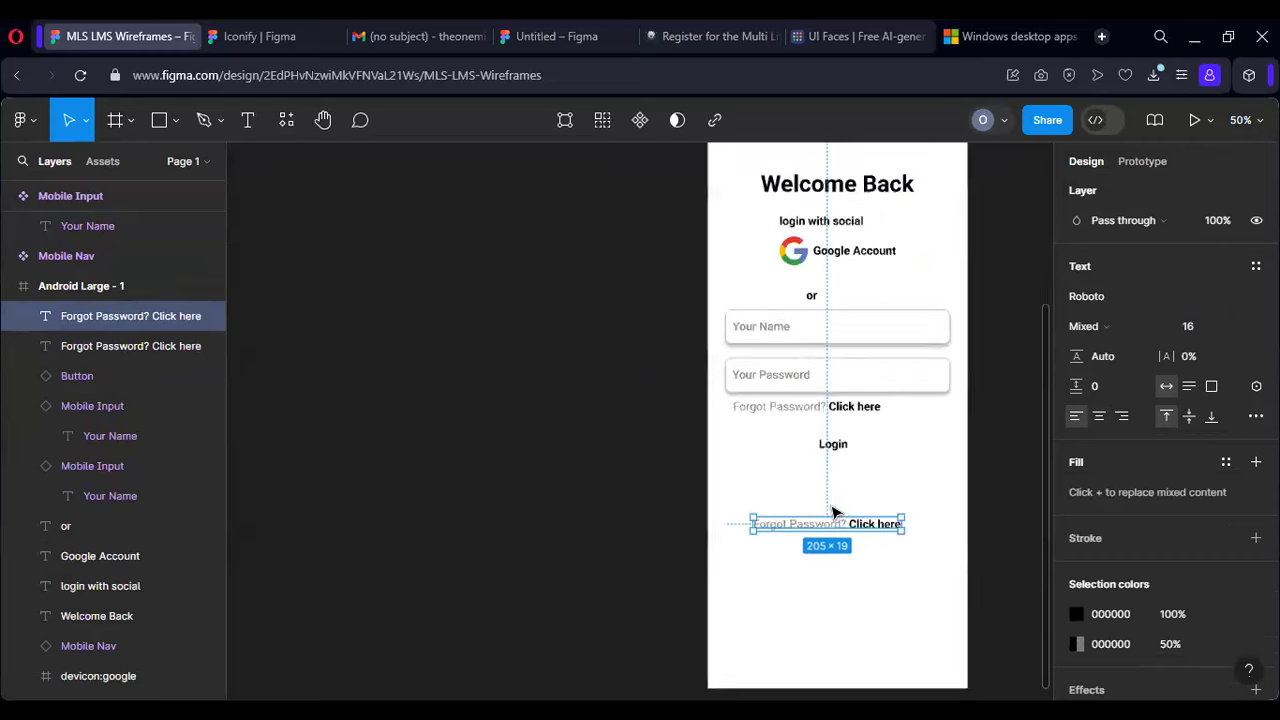
double_click(783, 531)
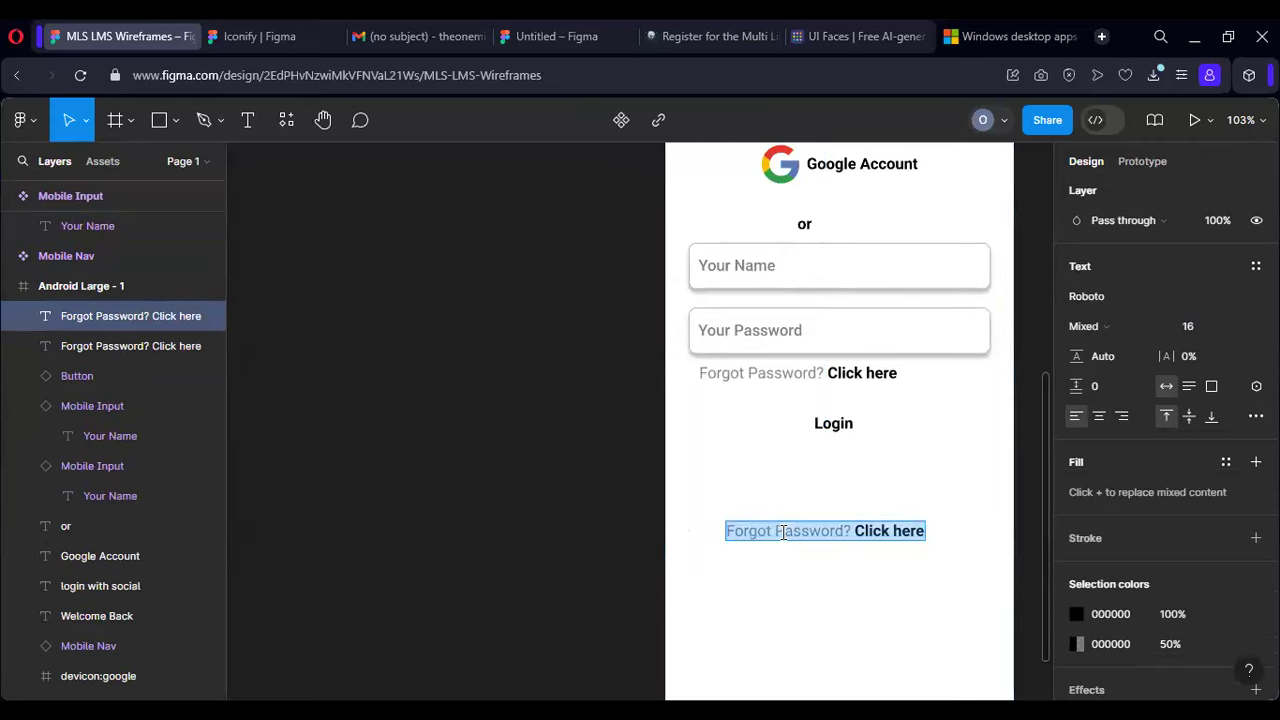
text(Already Enrolled? Login Here)
Step: Open the font weight choices for the "Login Here" part of the new line
shift+click(850, 533)
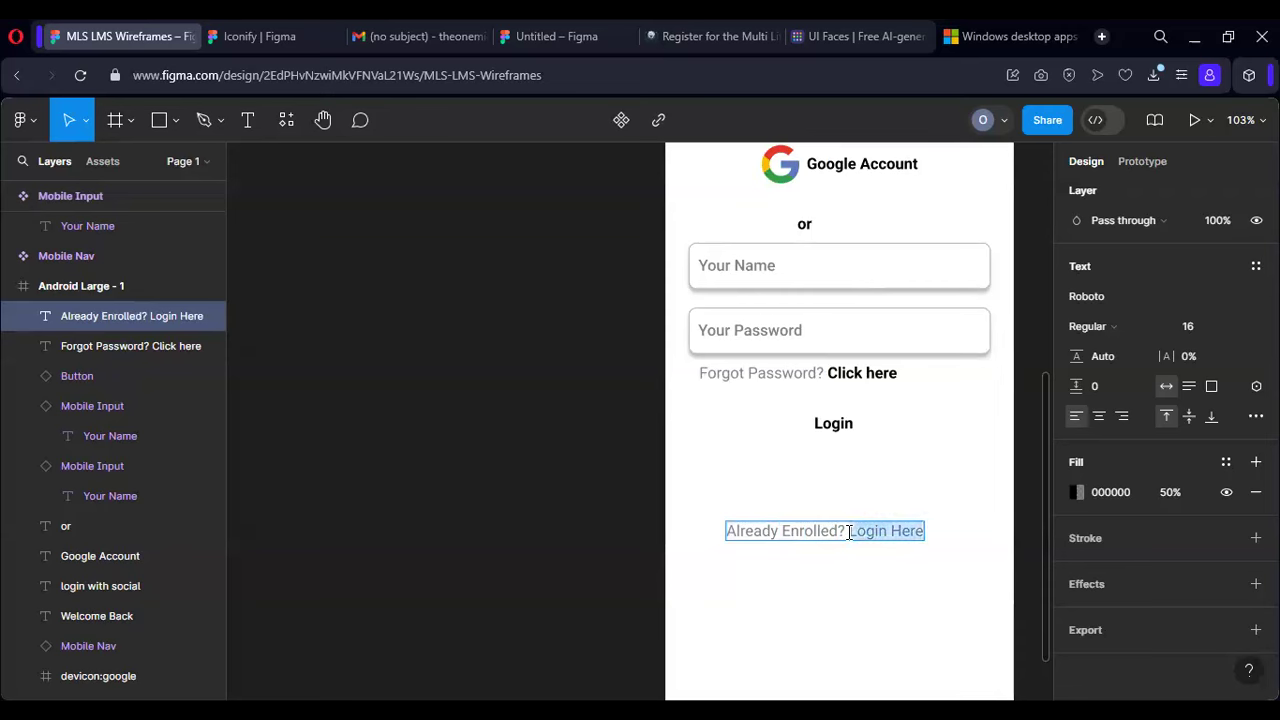
click(1113, 324)
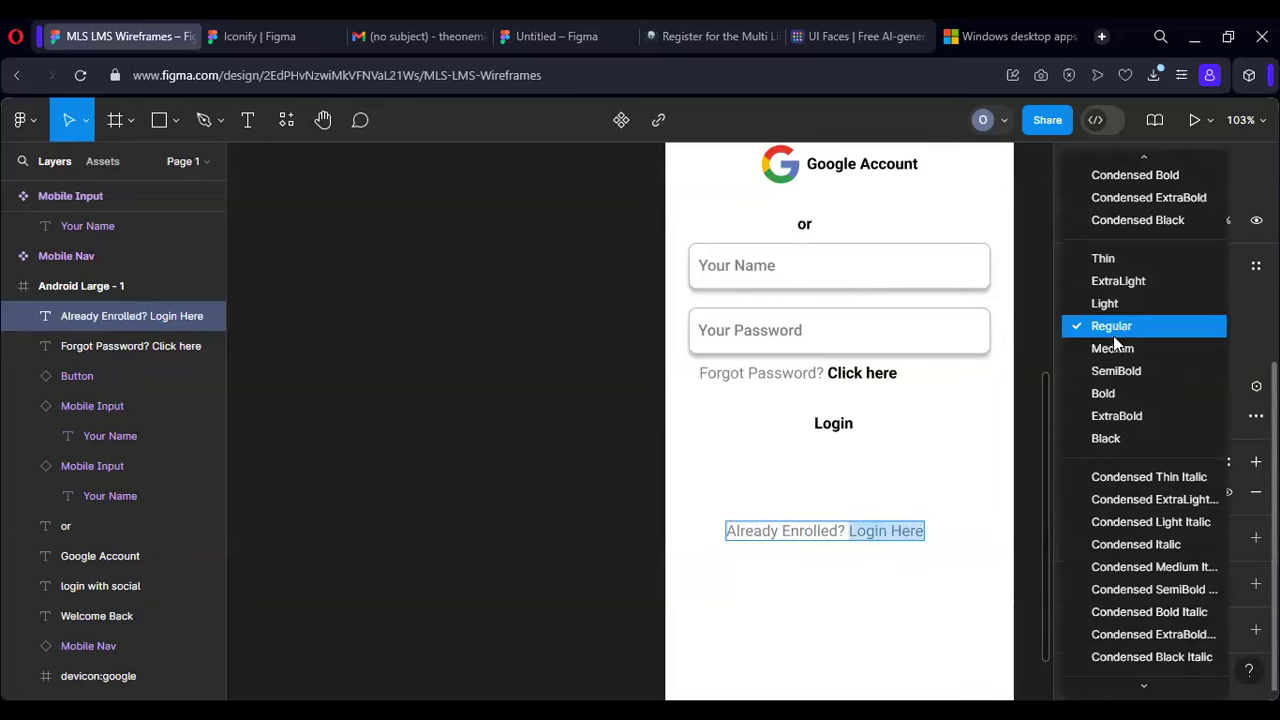
Step: Make the words "Login Here" in the "Already Enrolled?" line bold with a 100% black fill
click(1105, 391)
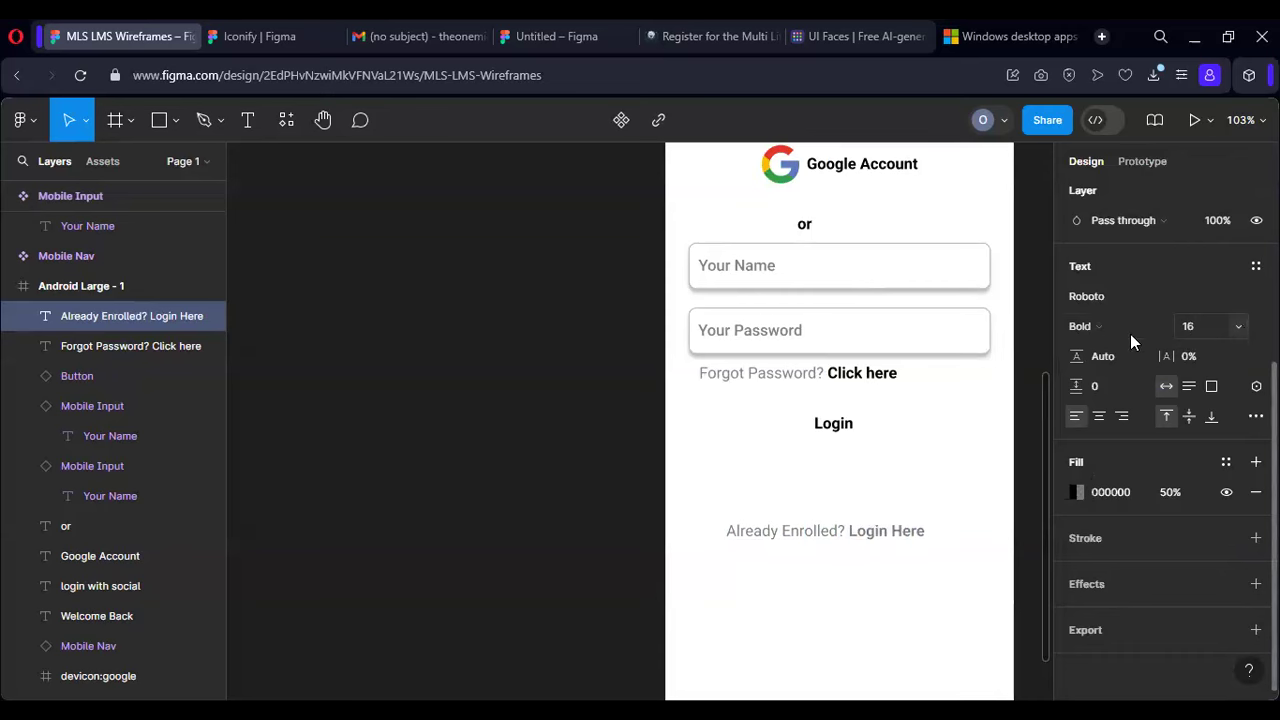
click(1171, 493)
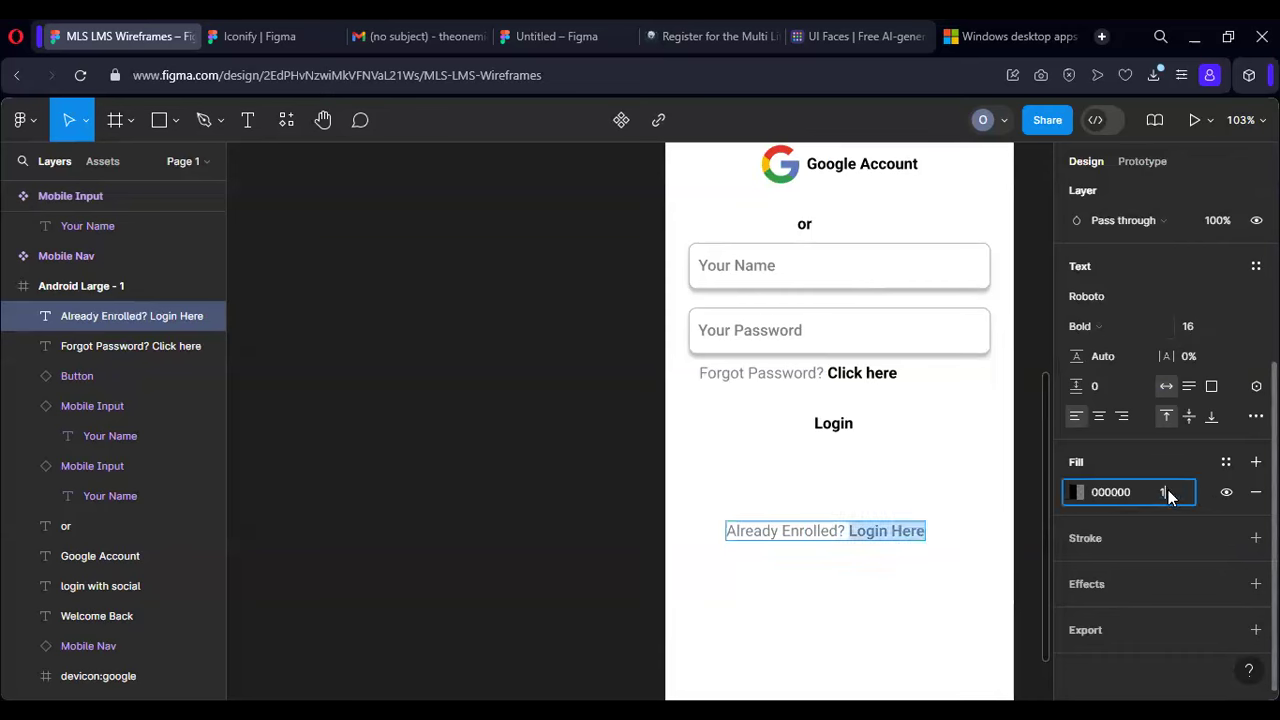
key(Return)
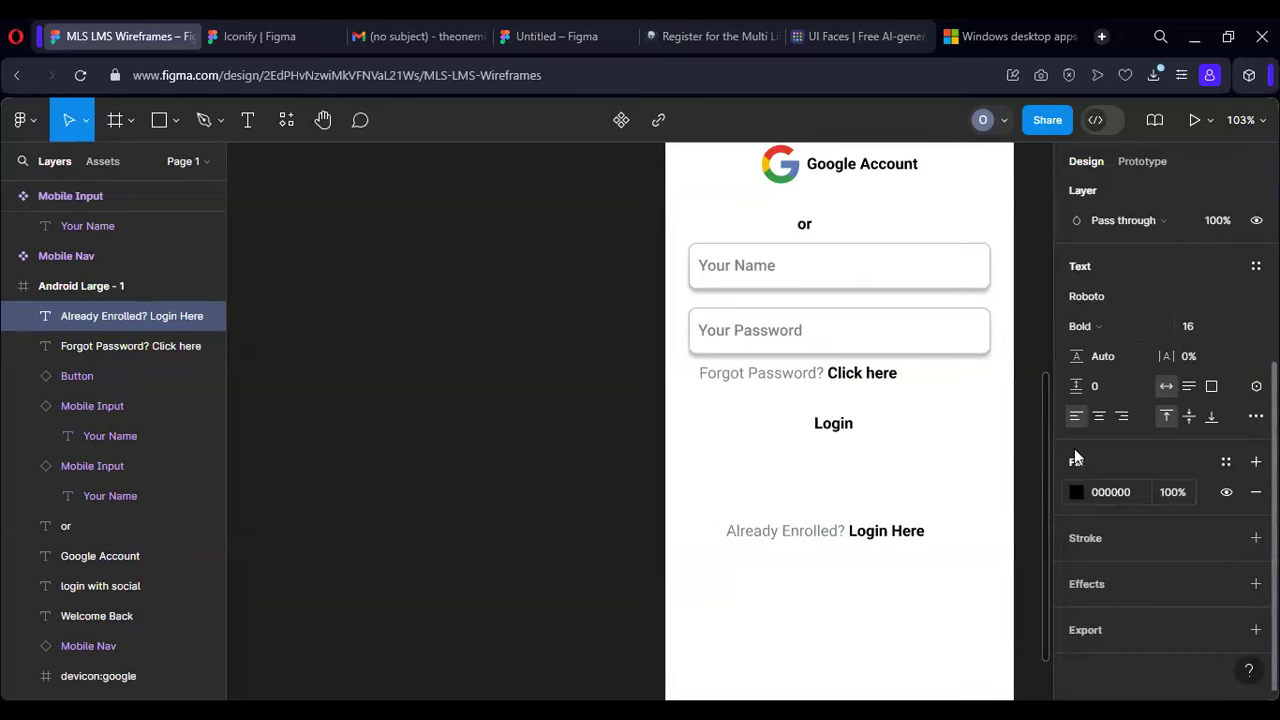
scroll(863, 531, down, 2)
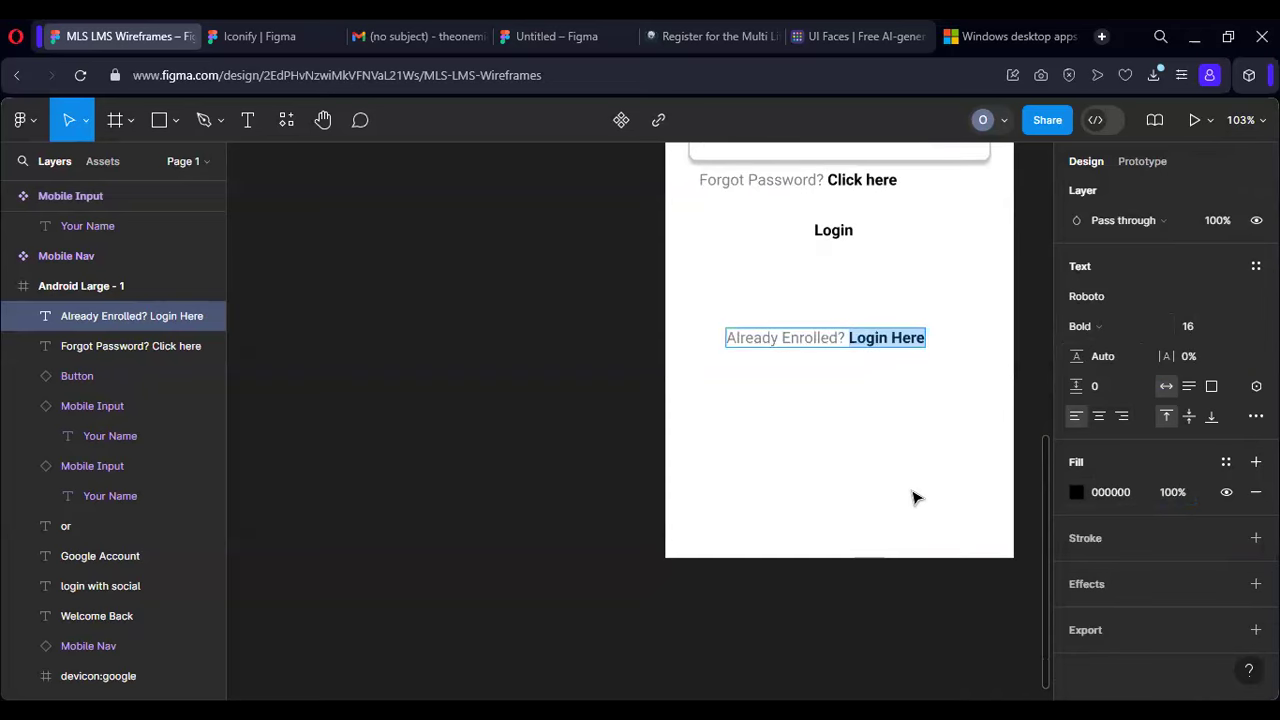
key(Escape)
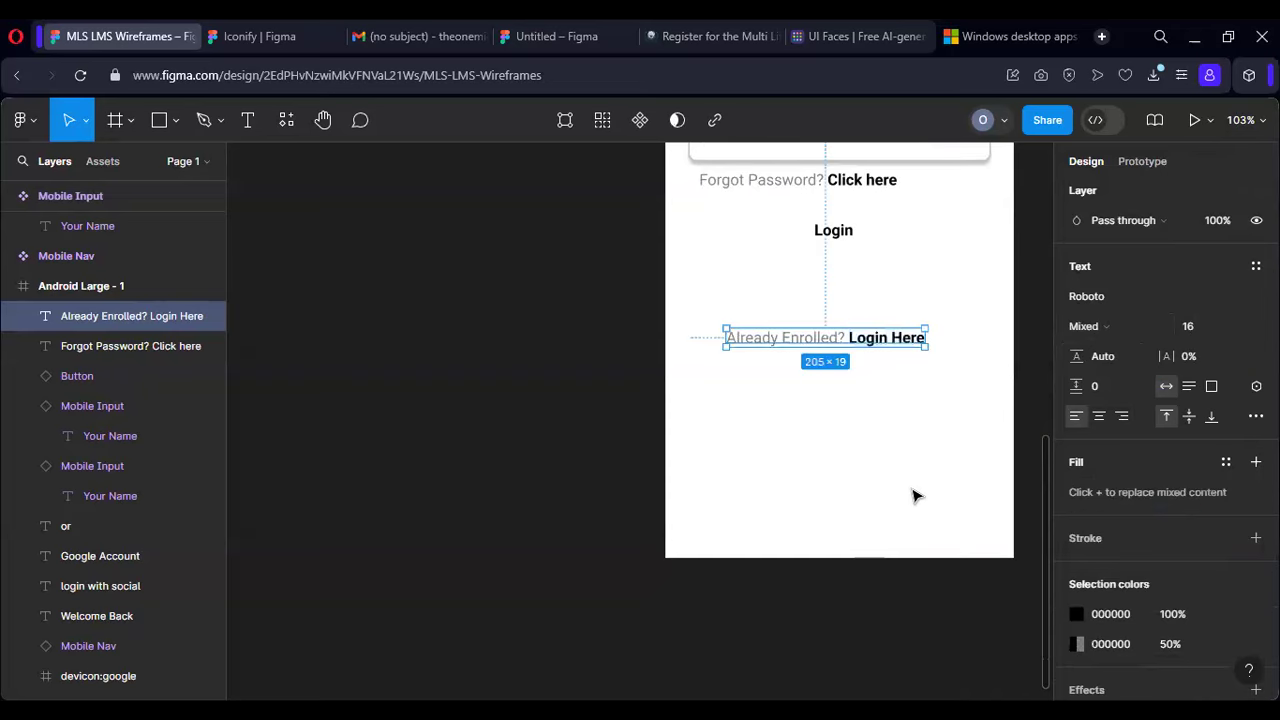
Step: Add a bold "Help" text near the lower edge of the Android Large - 1 frame and set it to auto width
click(843, 240)
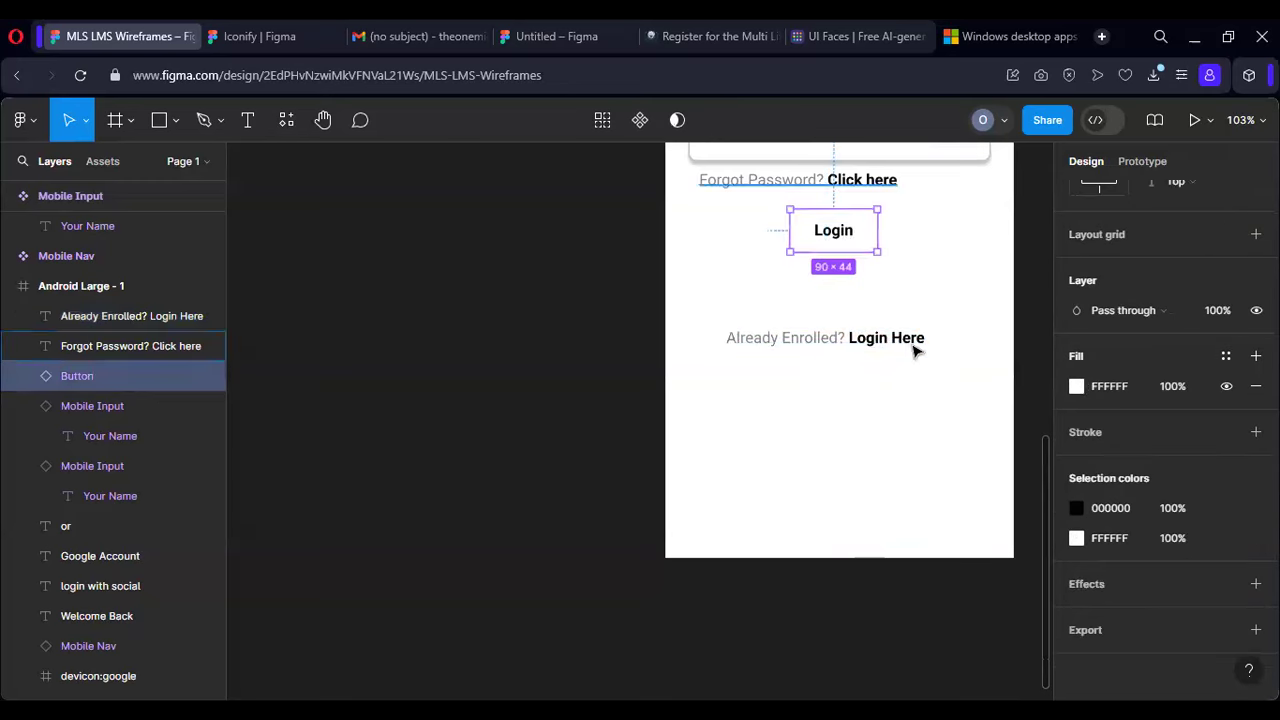
key(shift+Tab)
key(Return)
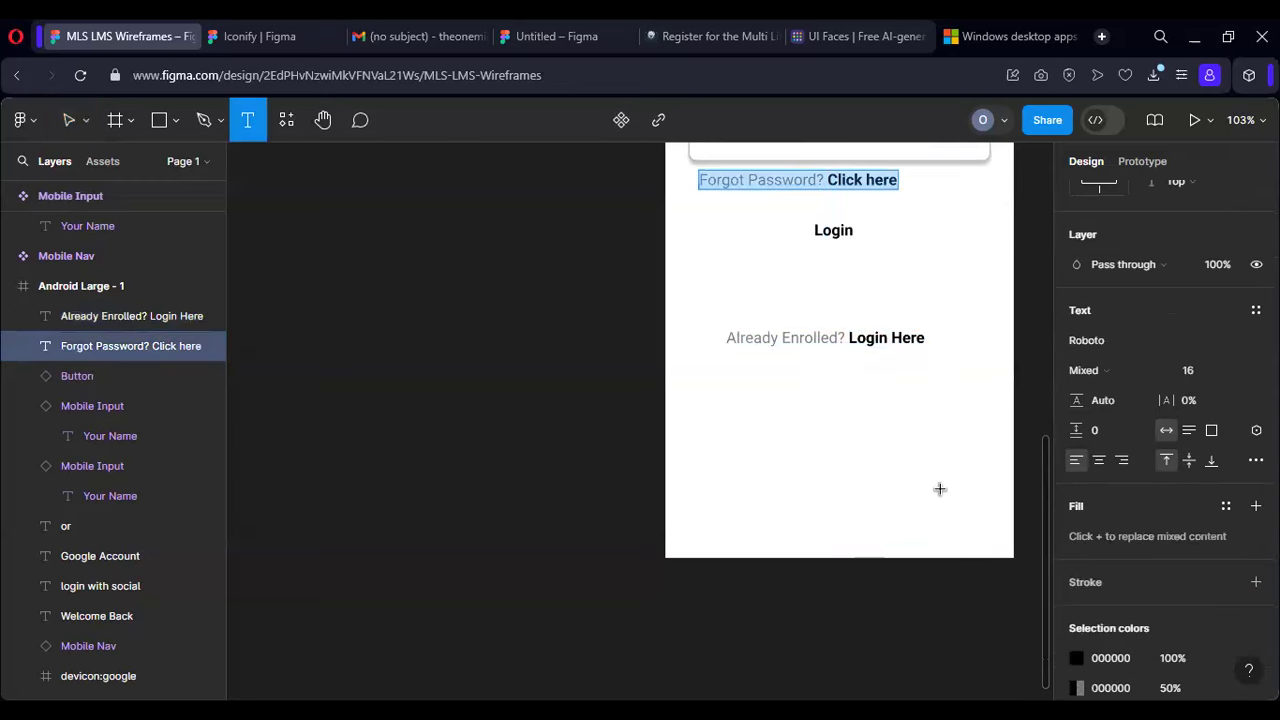
drag(861, 456, 940, 489)
text(Help)
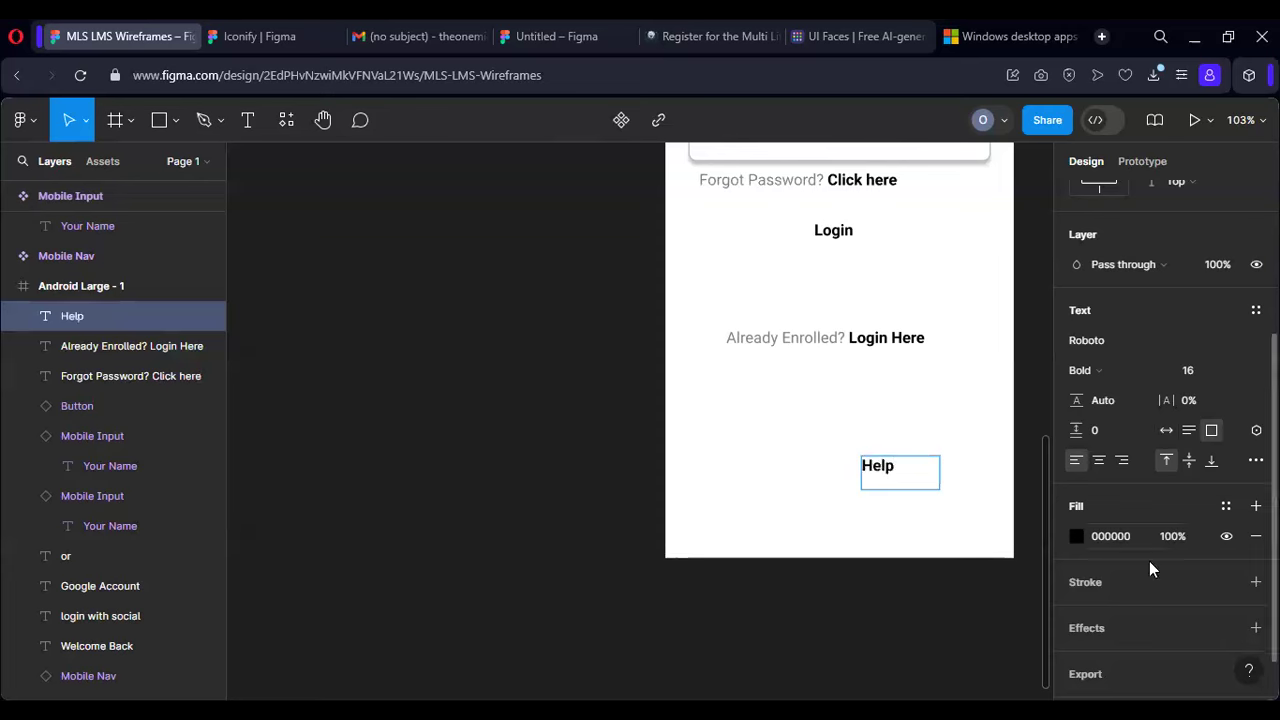
click(1164, 433)
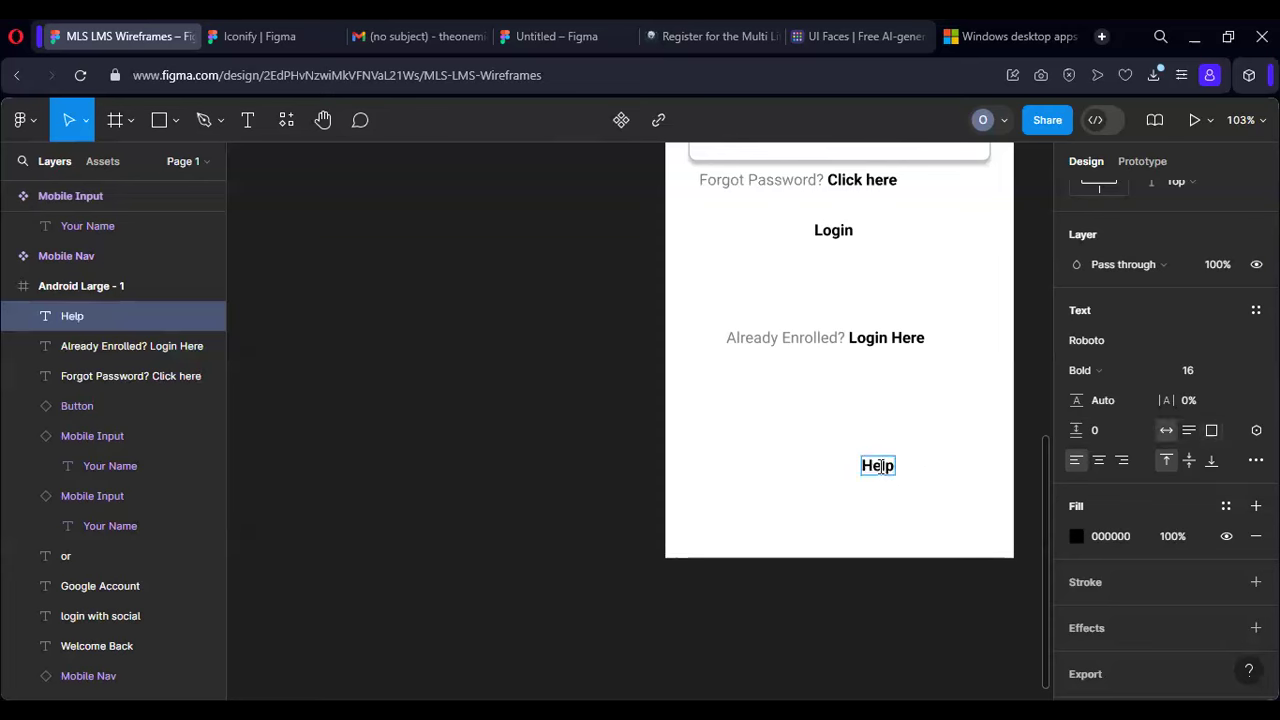
Step: Add a matching bold "Contact" text to the right of "Help" on the same line
drag(880, 470, 941, 466)
double_click(940, 465)
text(C)
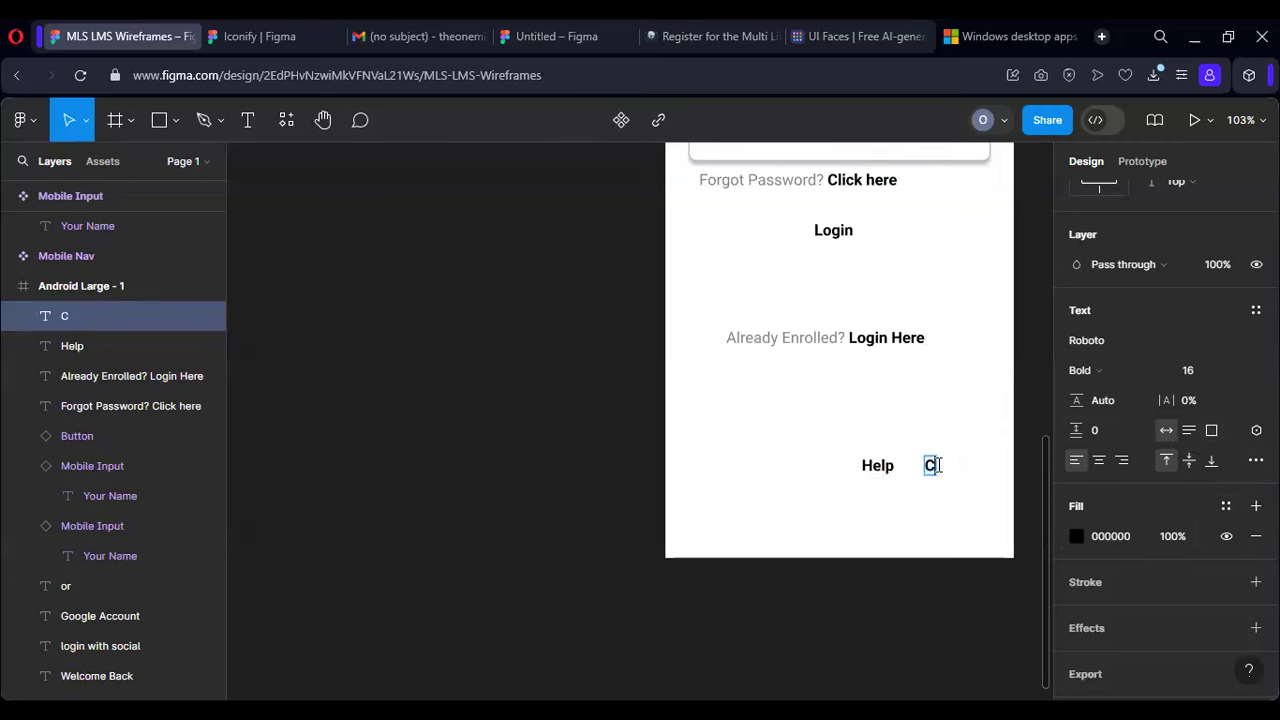
text(ontact)
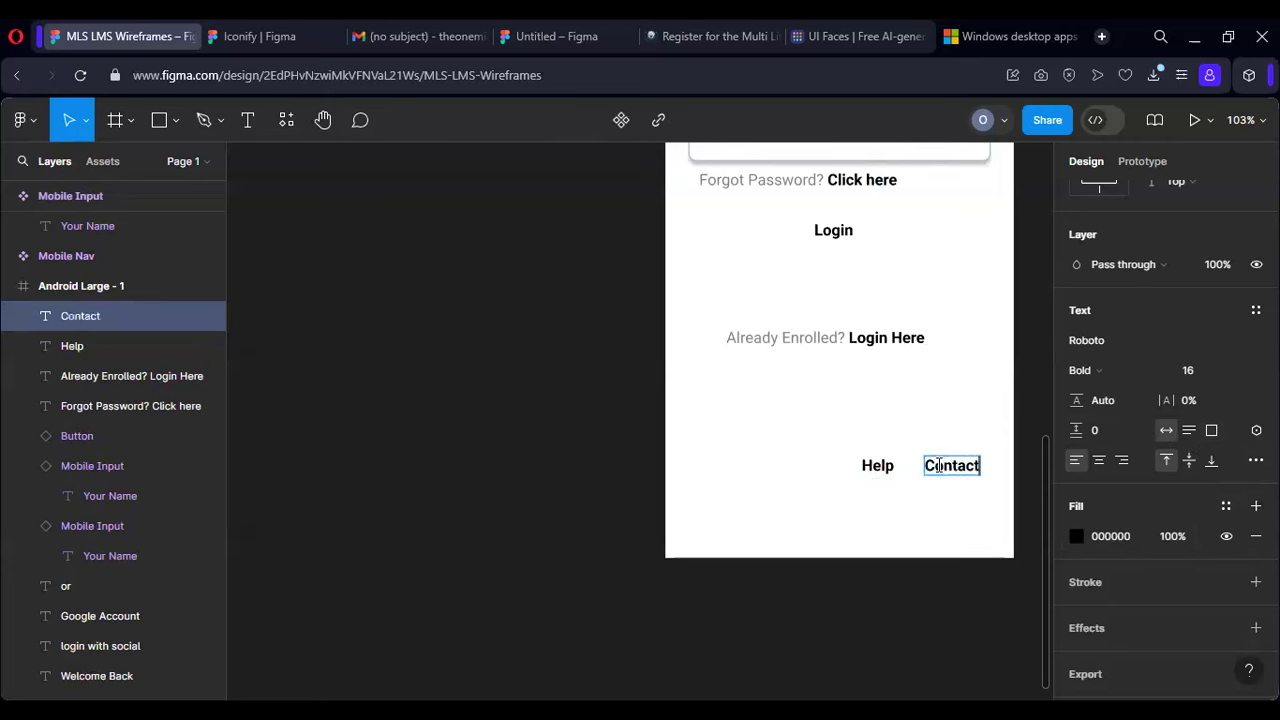
key(Escape)
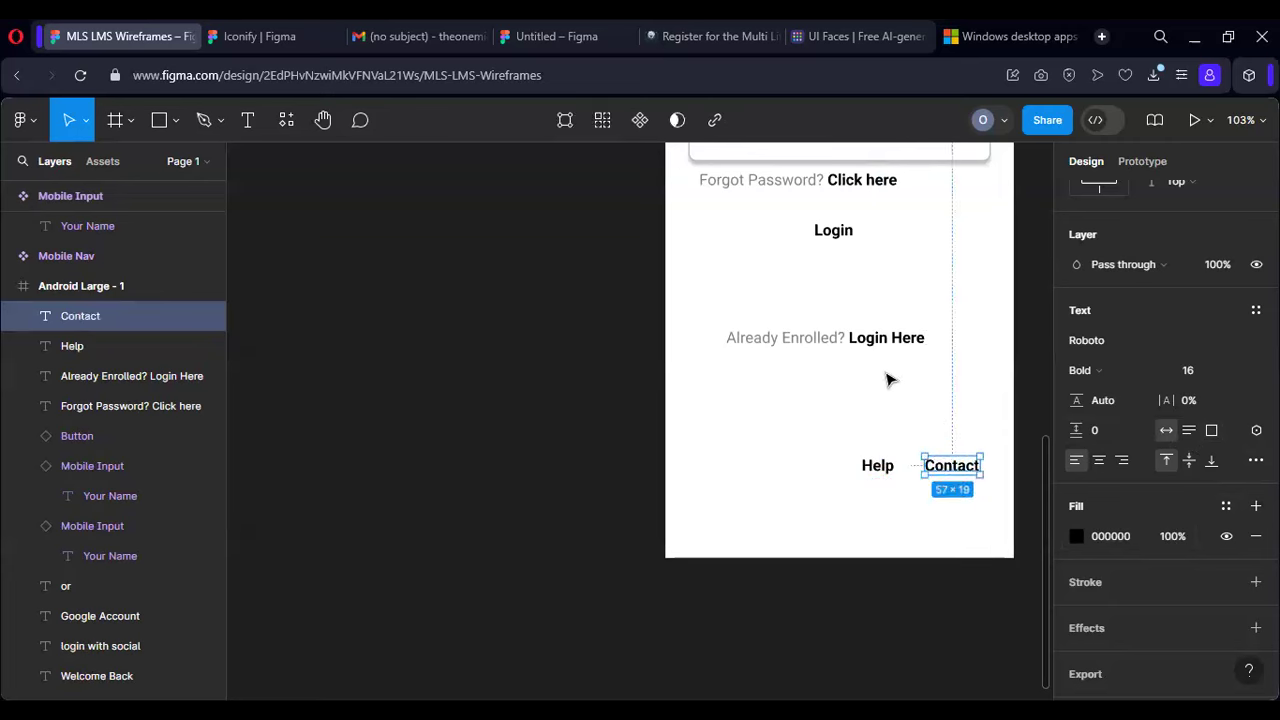
key(Escape)
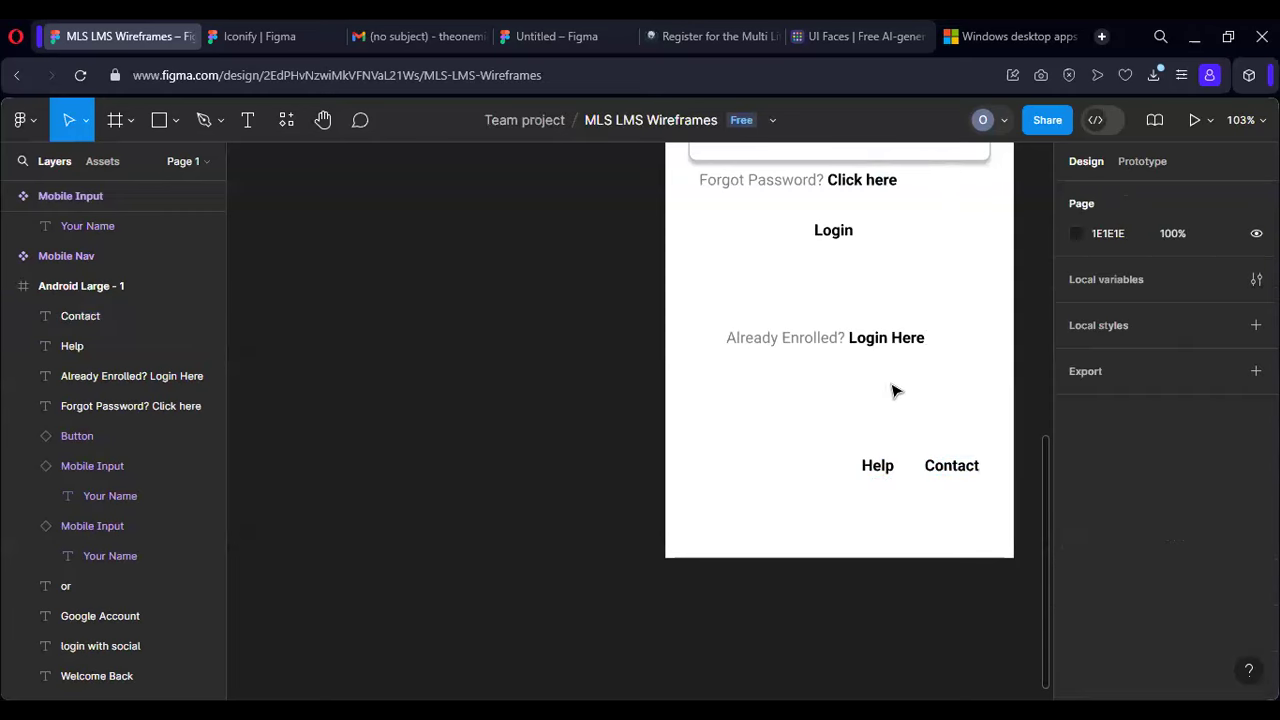
Step: Show the layout grids, then move "Contact" to the last column's right edge and "Help" to X 212, Y 685
key(ctrl+shift+4)
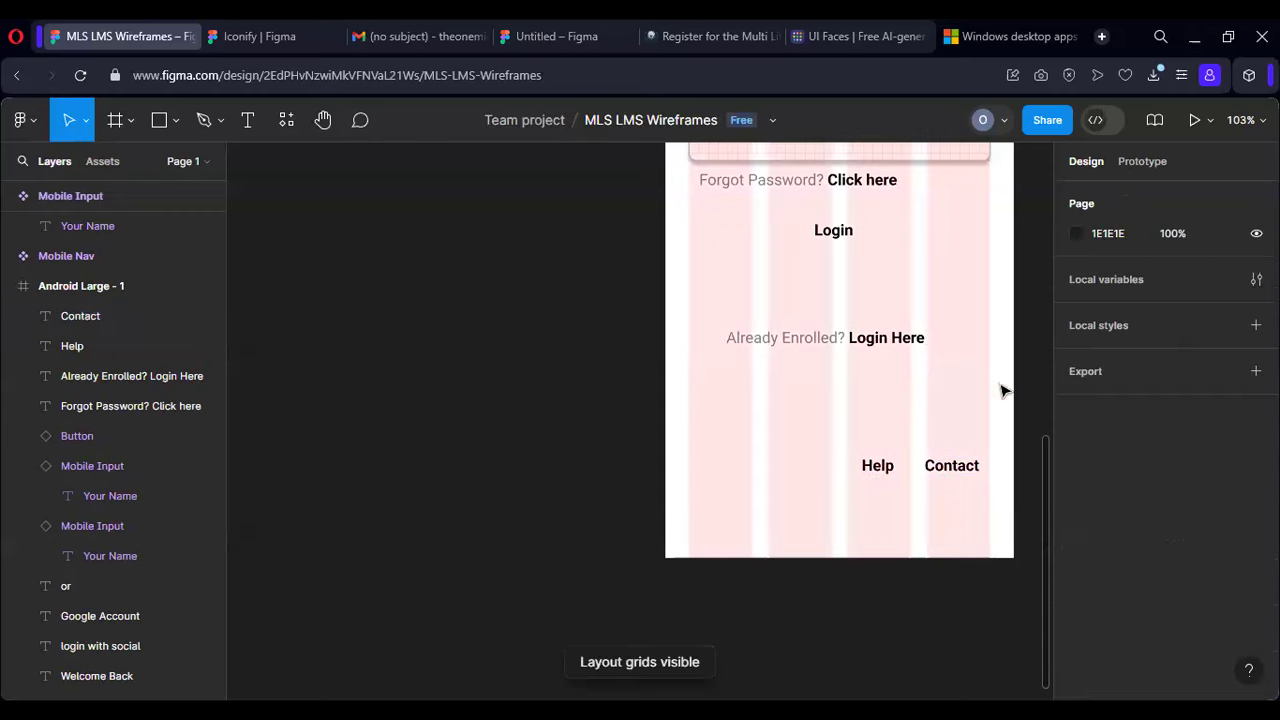
click(965, 469)
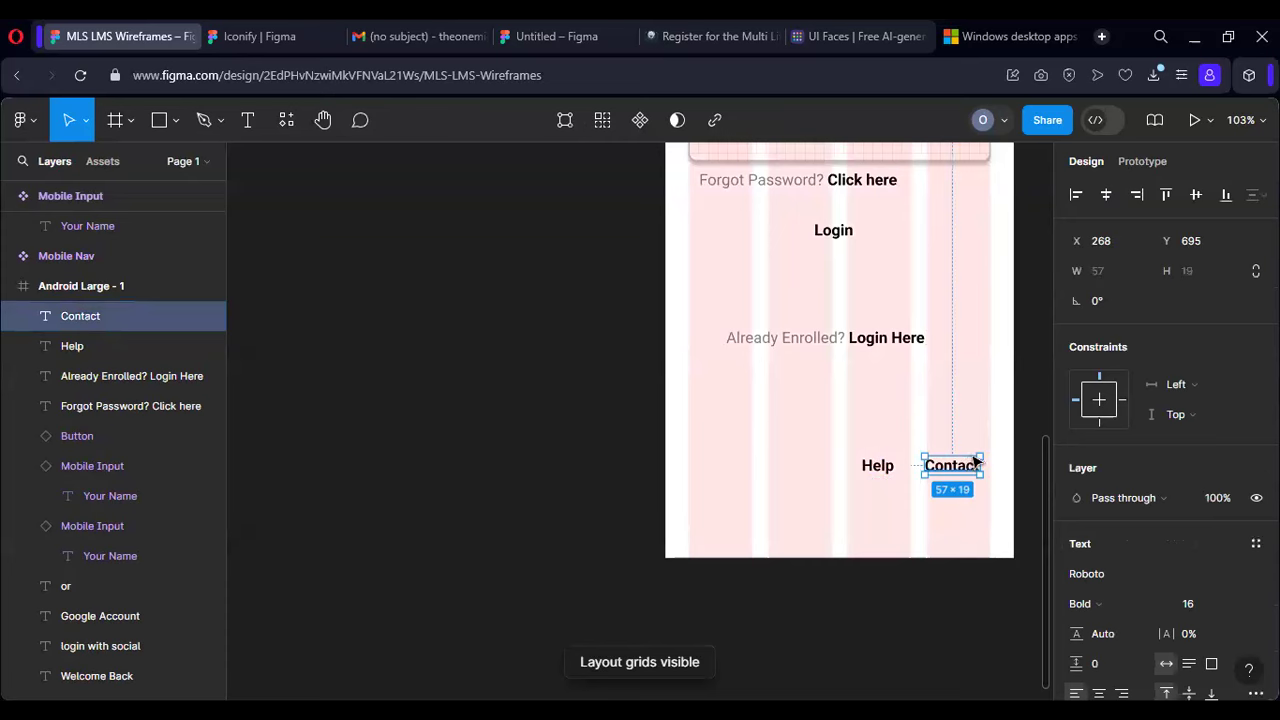
drag(965, 469, 976, 459)
click(882, 474)
drag(893, 461, 899, 460)
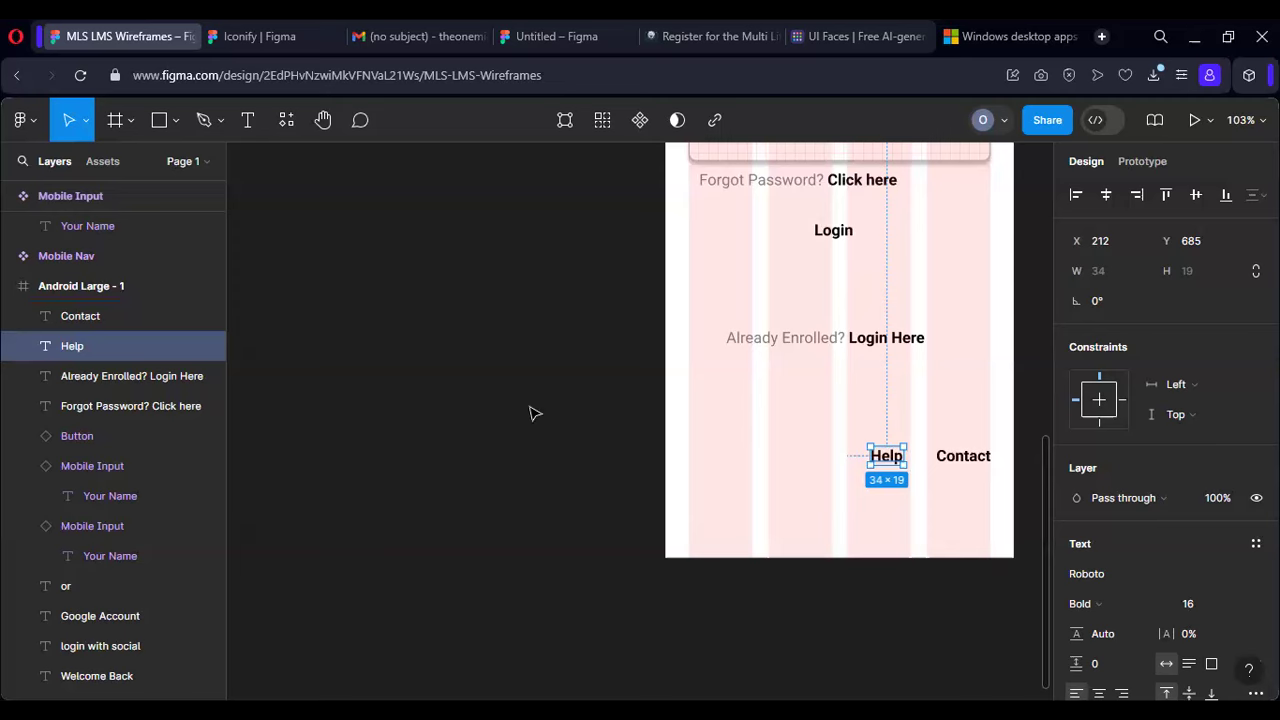
Step: Capitalize the first letter of the social login line so it reads "Login with social"
scroll(726, 399, up, 6)
scroll(722, 390, down, 2)
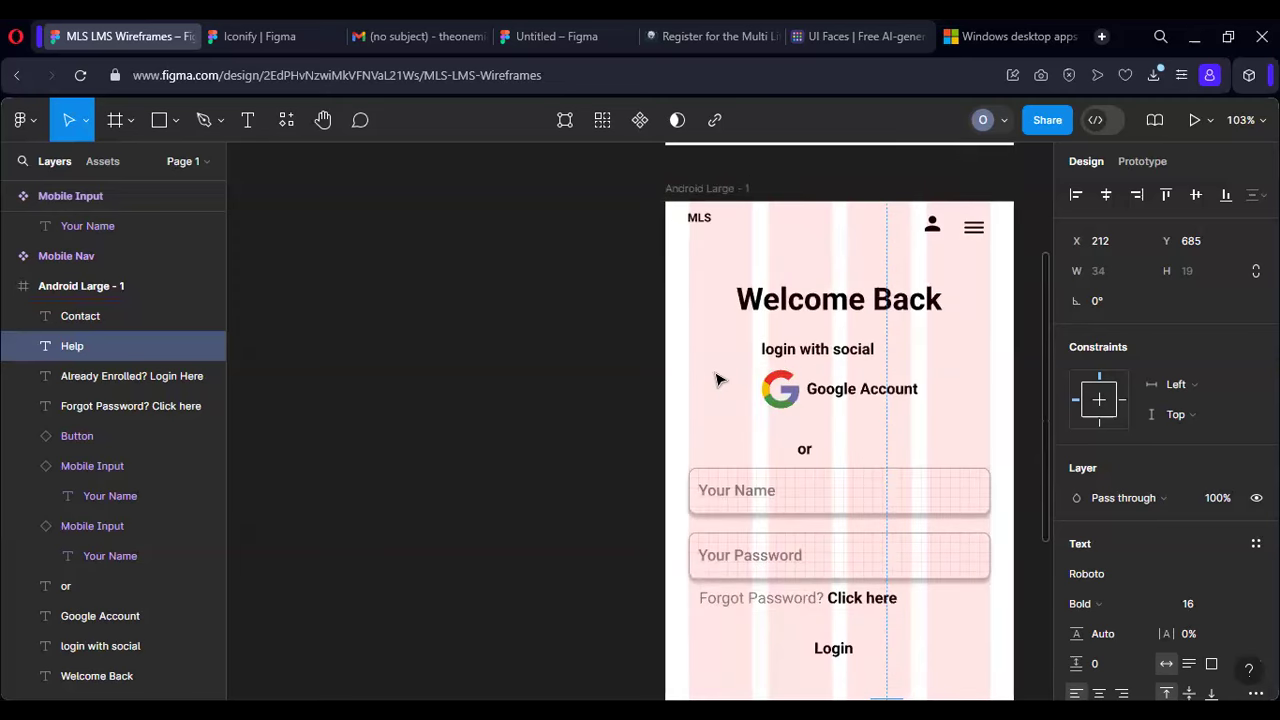
scroll(790, 380, down, 2)
scroll(795, 370, up, 1)
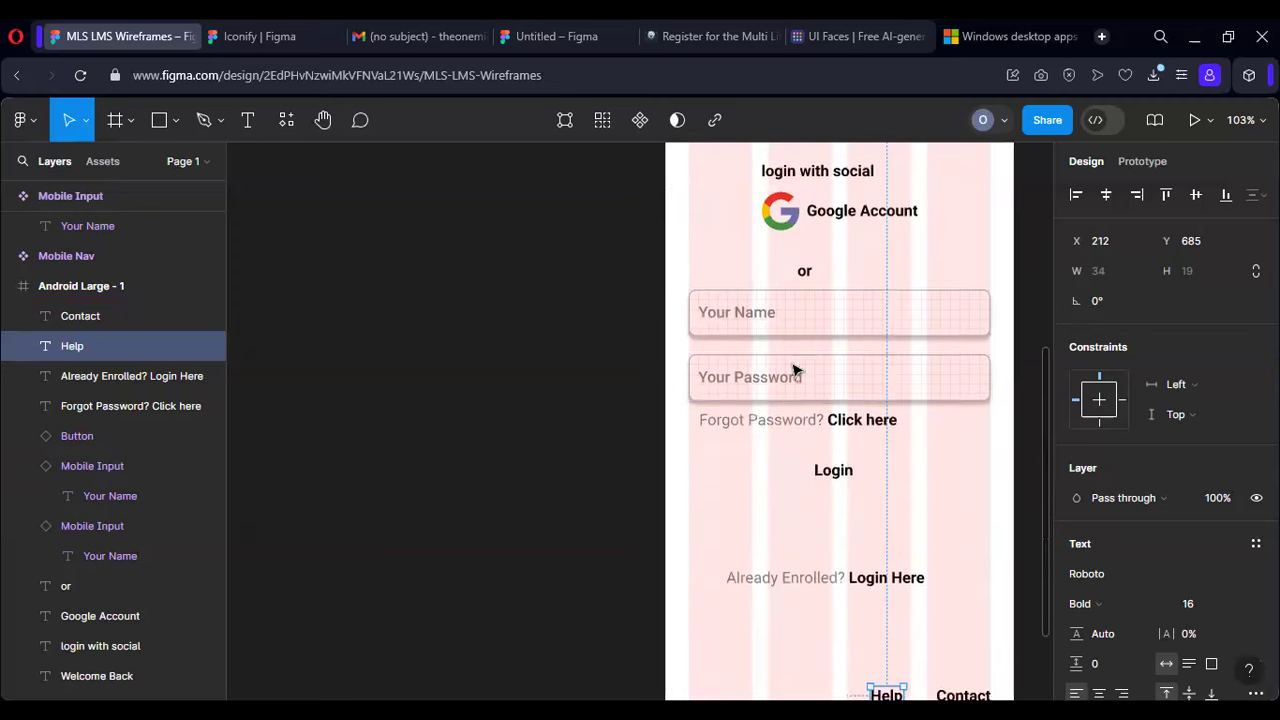
scroll(797, 370, up, 2)
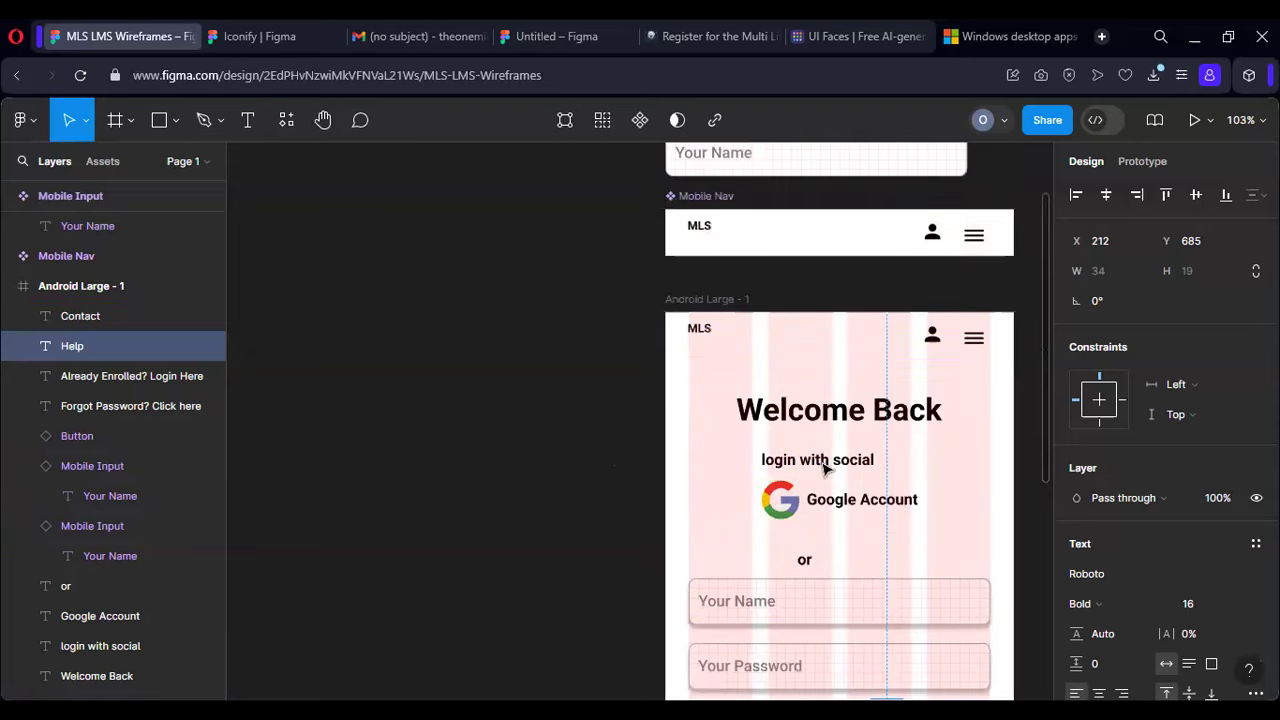
click(780, 465)
double_click(763, 461)
text(Login with social)
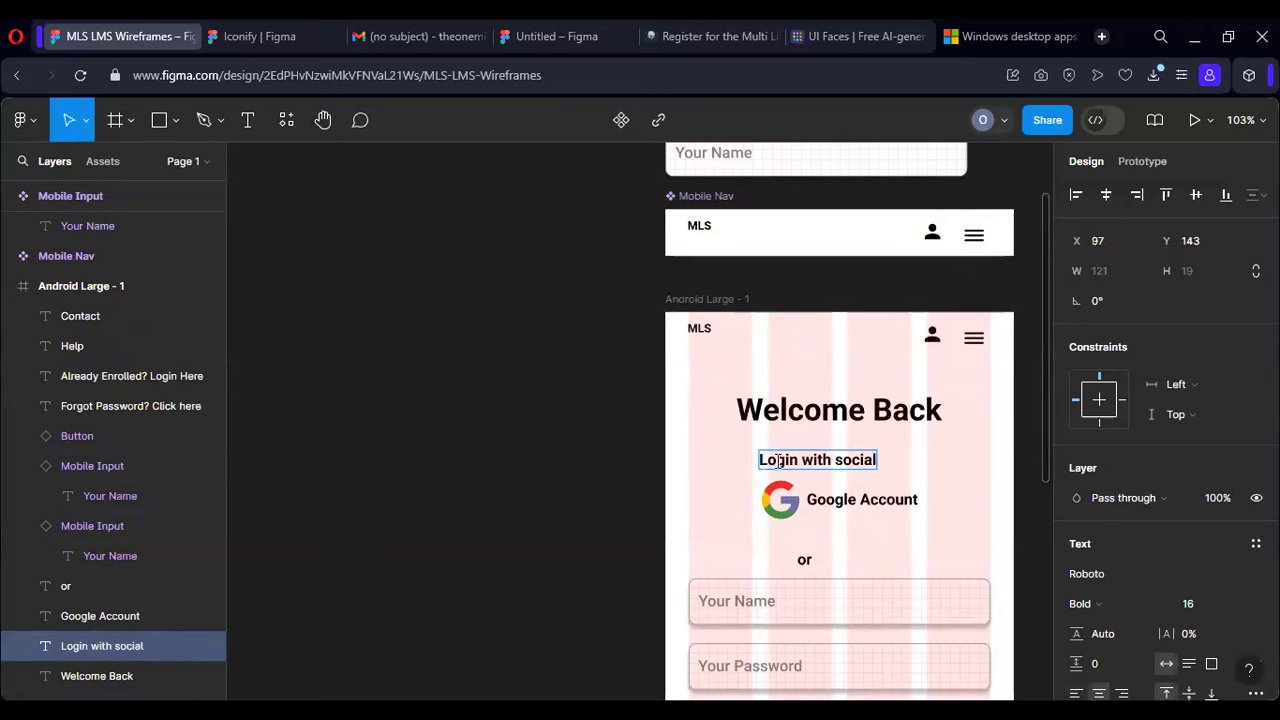
click(870, 499)
scroll(805, 511, down, 1)
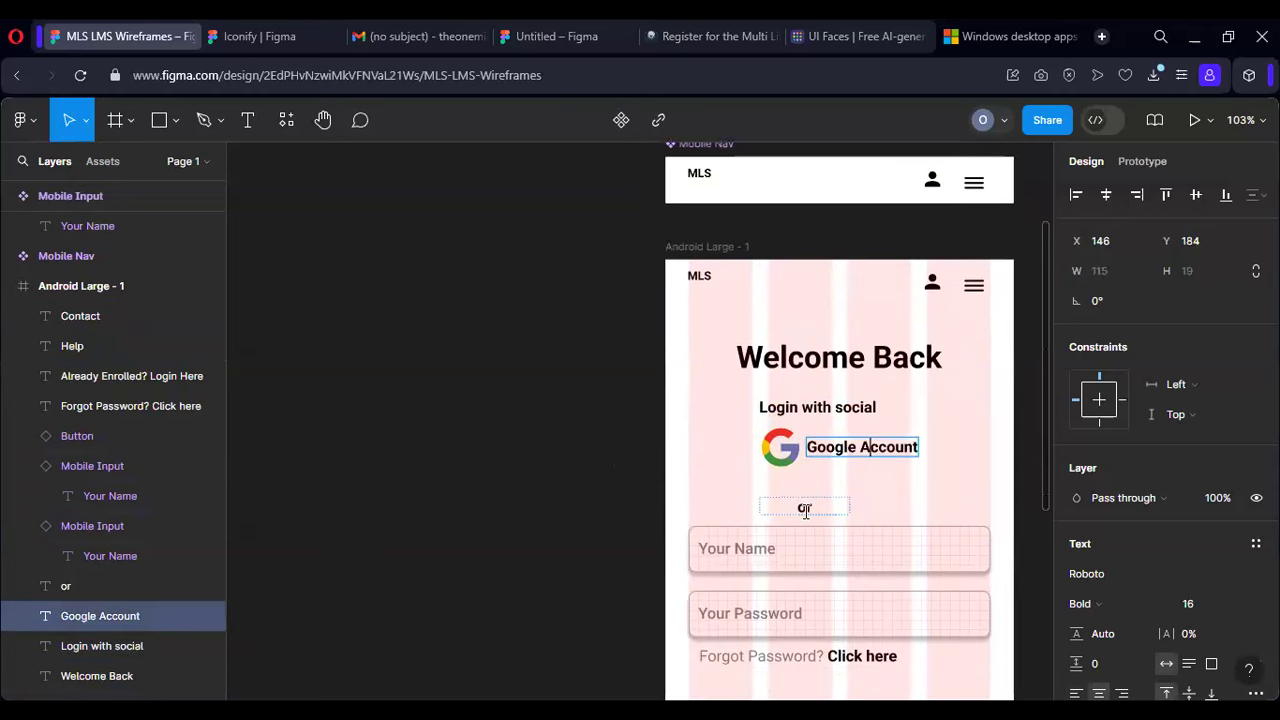
click(805, 511)
click(847, 401)
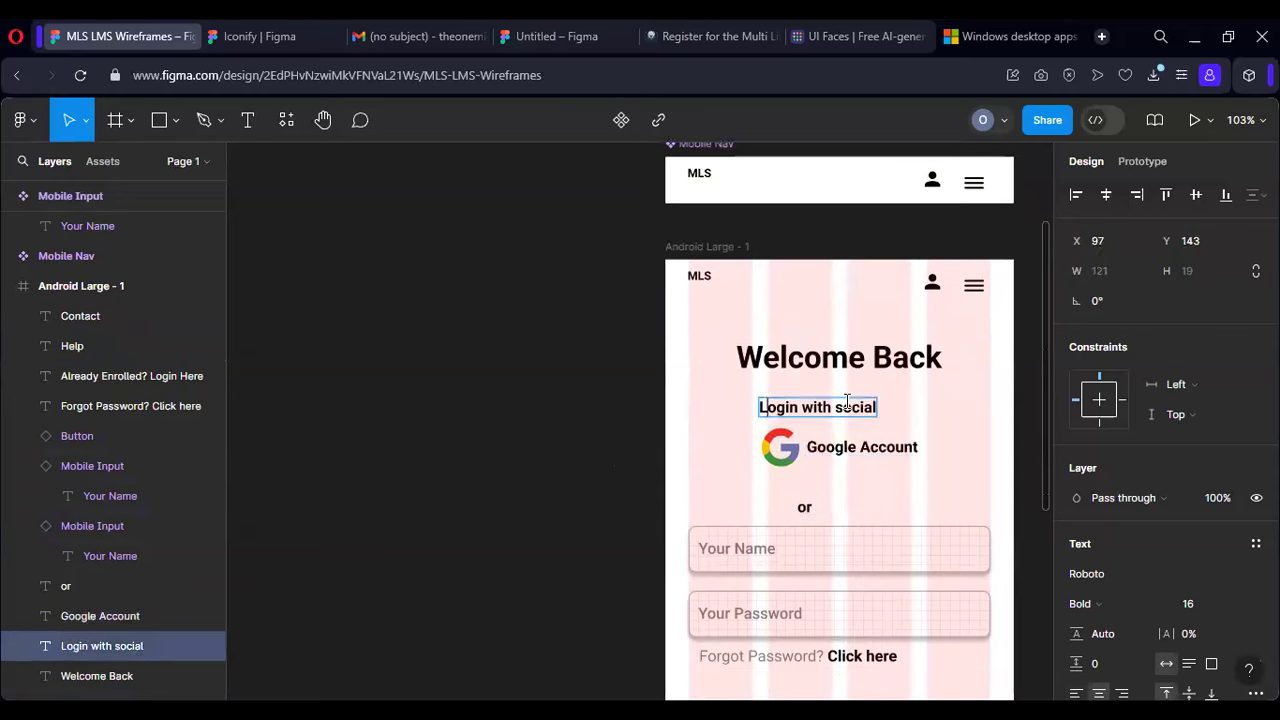
Step: Reposition the "Welcome Back" heading a little lower in the frame, at X 71, Y 97
click(876, 358)
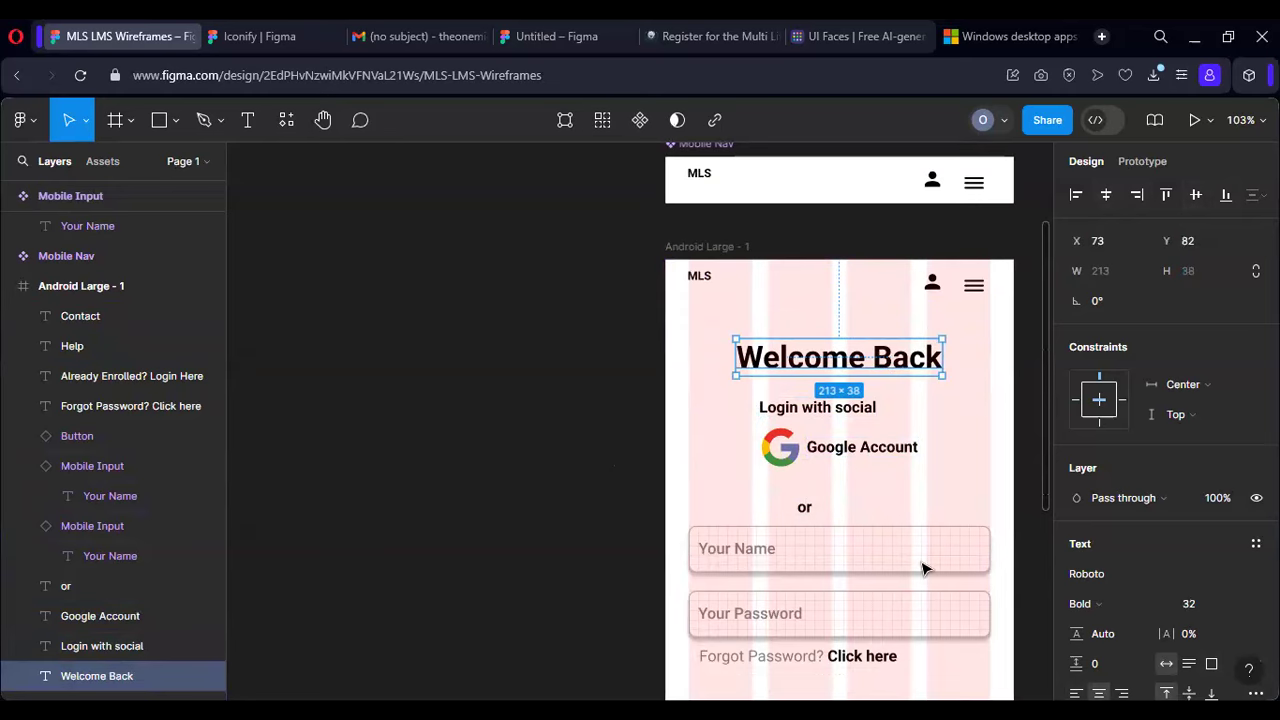
click(1197, 194)
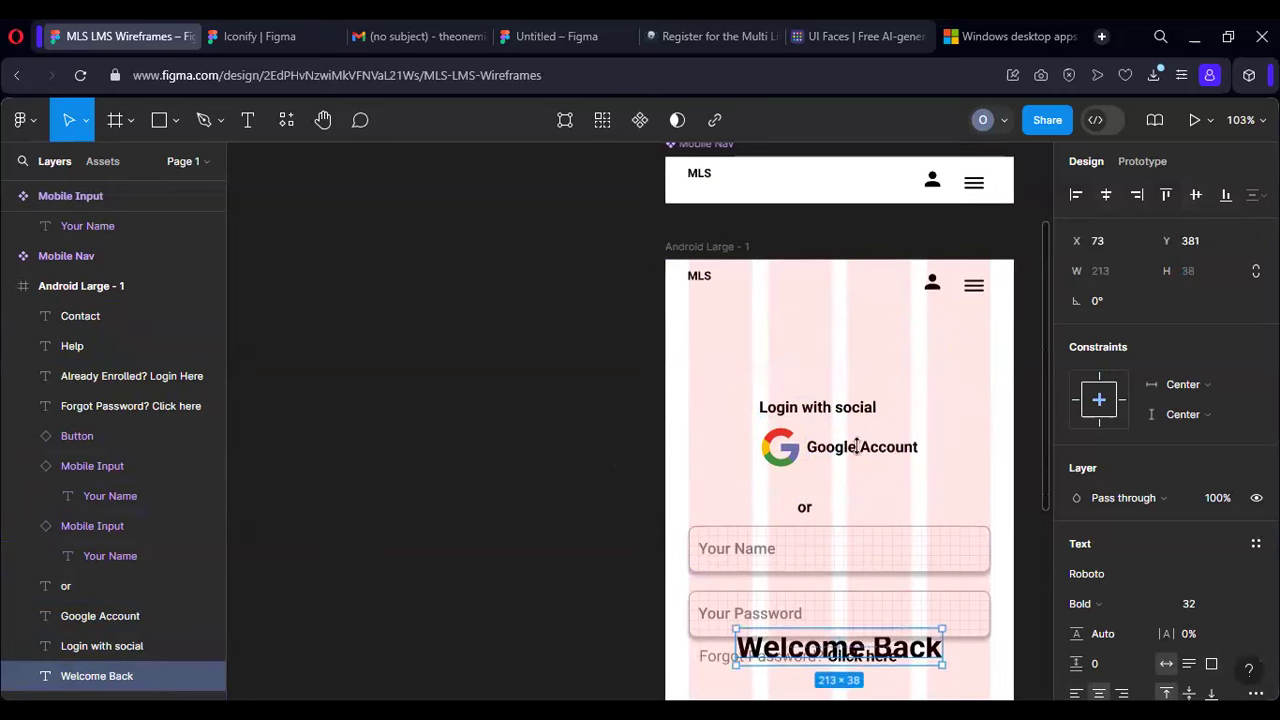
scroll(912, 438, down, 3)
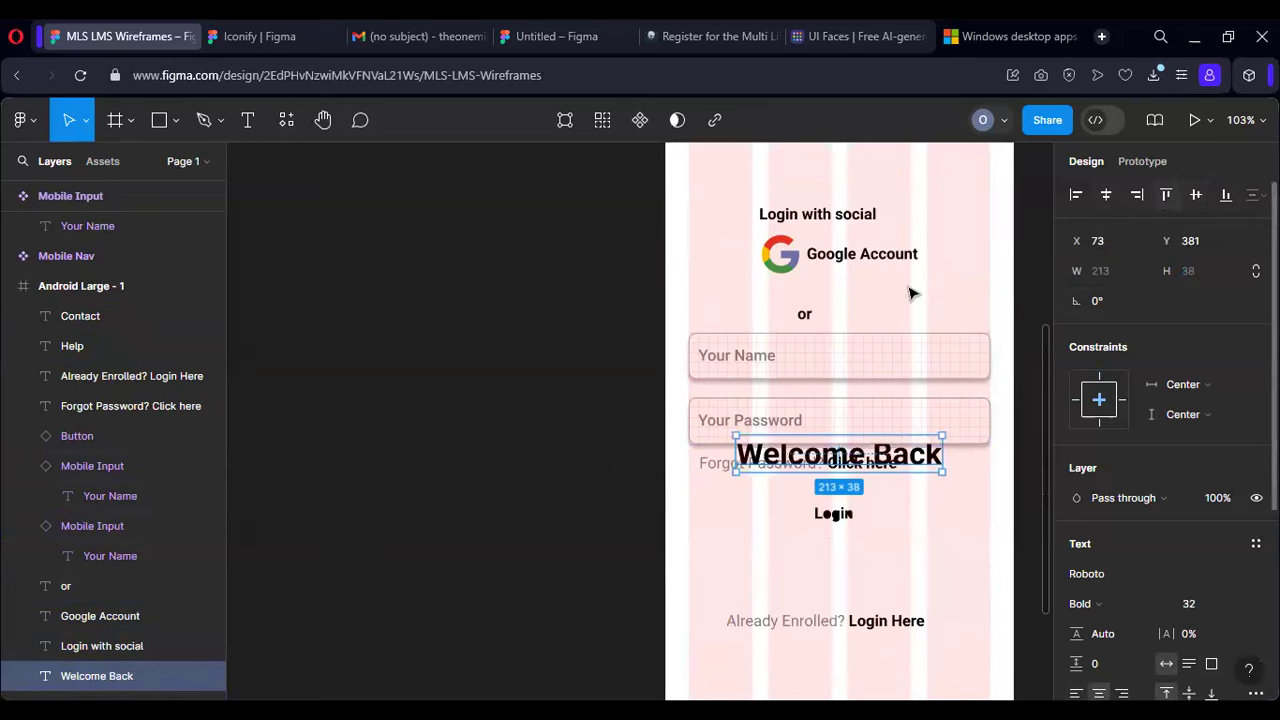
key(alt+w)
scroll(866, 265, up, 1)
scroll(866, 265, up, 2)
drag(848, 284, 843, 380)
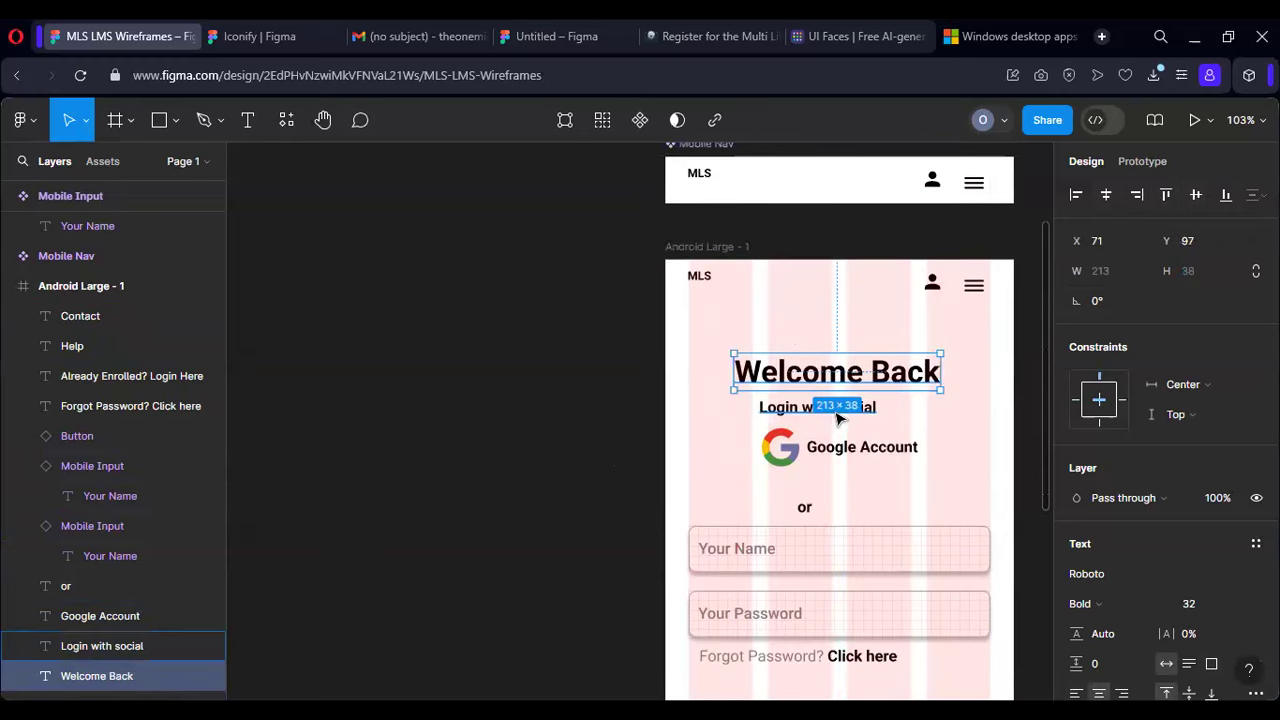
Step: Move the Google icon to X 90, Y 206, and shift the "Google Account" and "Login with social" texts down under the heading
click(836, 412)
drag(782, 456, 780, 490)
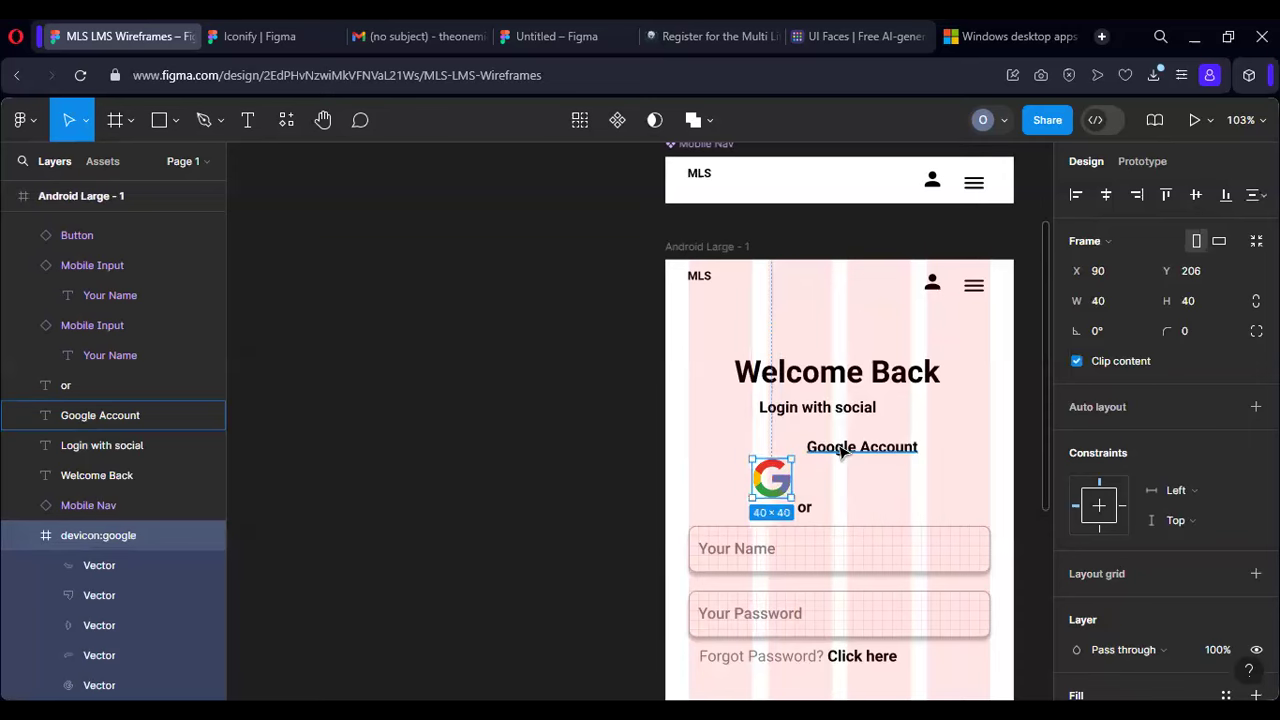
mouse_move(836, 455)
mouse_down()
mouse_move(830, 490)
mouse_move(835, 474)
mouse_up()
drag(815, 410, 785, 465)
Step: Line up the "Google Account" text beside the Google icon at X 142, Y 215
click(778, 478)
double_click(785, 465)
key(ctrl+z)
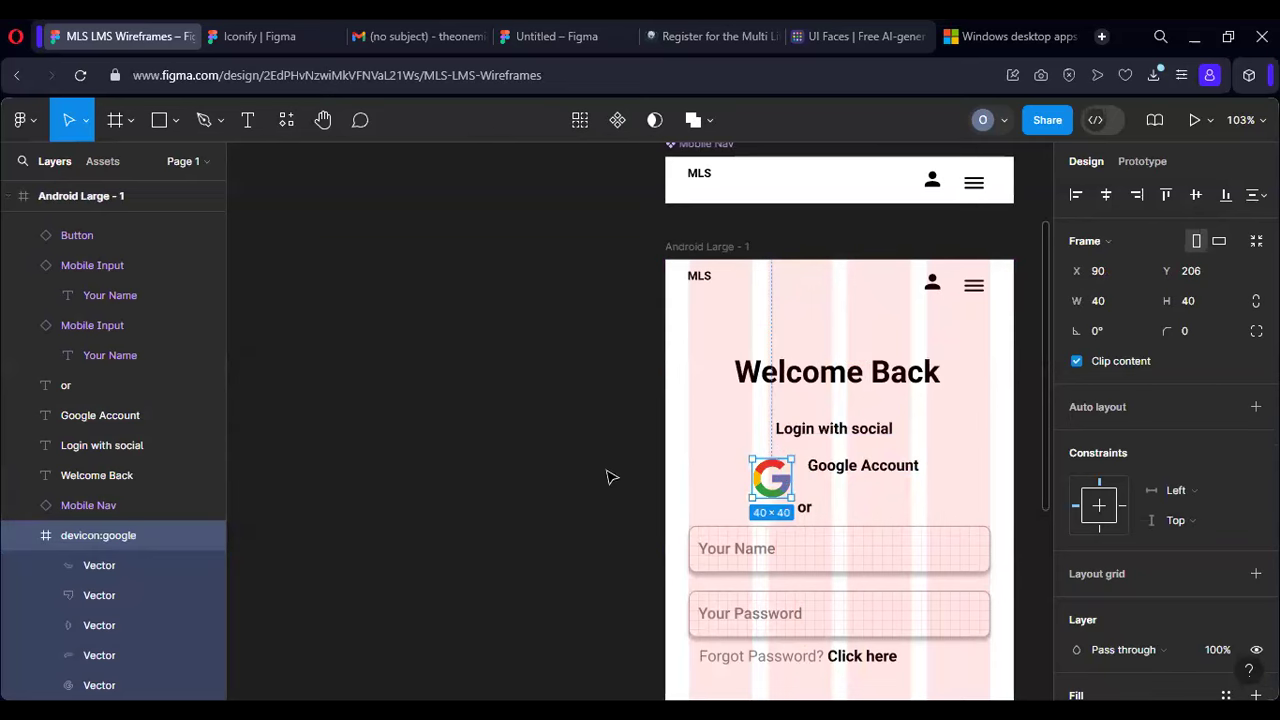
drag(872, 467, 870, 478)
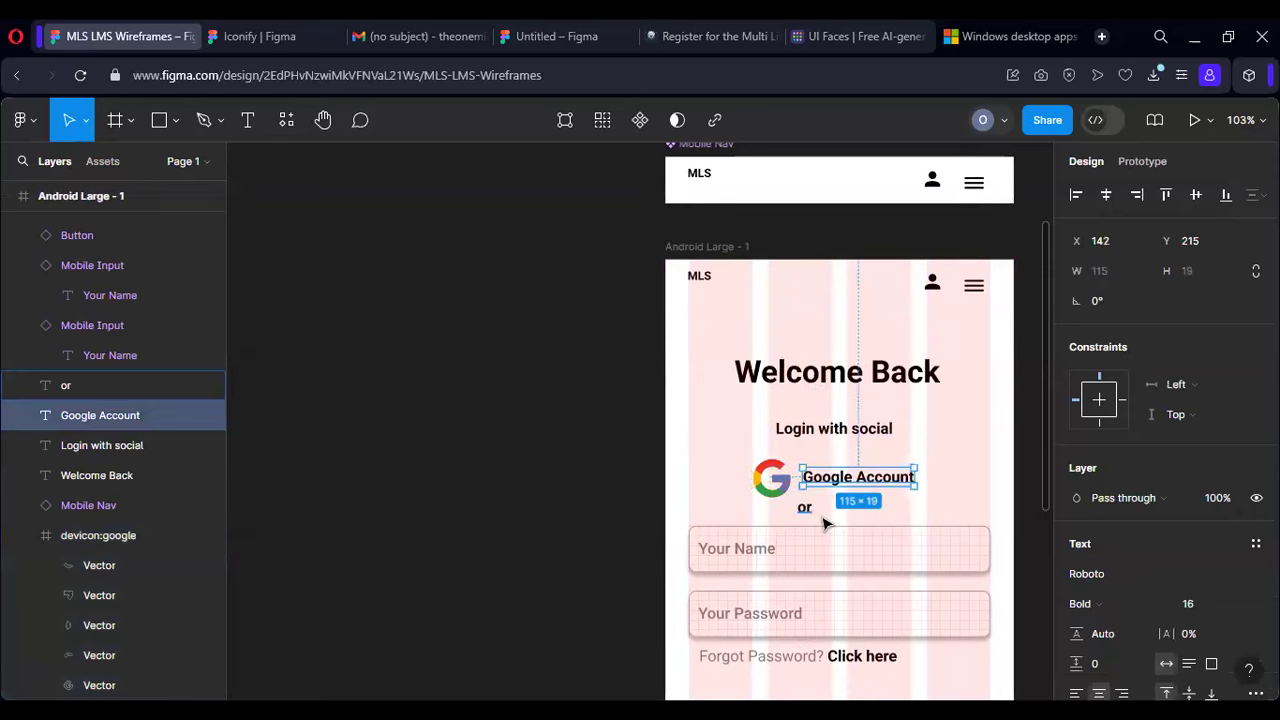
Step: Move the "or" text, both input fields, the forgot-password line and the Login button down together, bringing "or" to Y 297
scroll(828, 522, down, 3)
scroll(768, 507, down, 1)
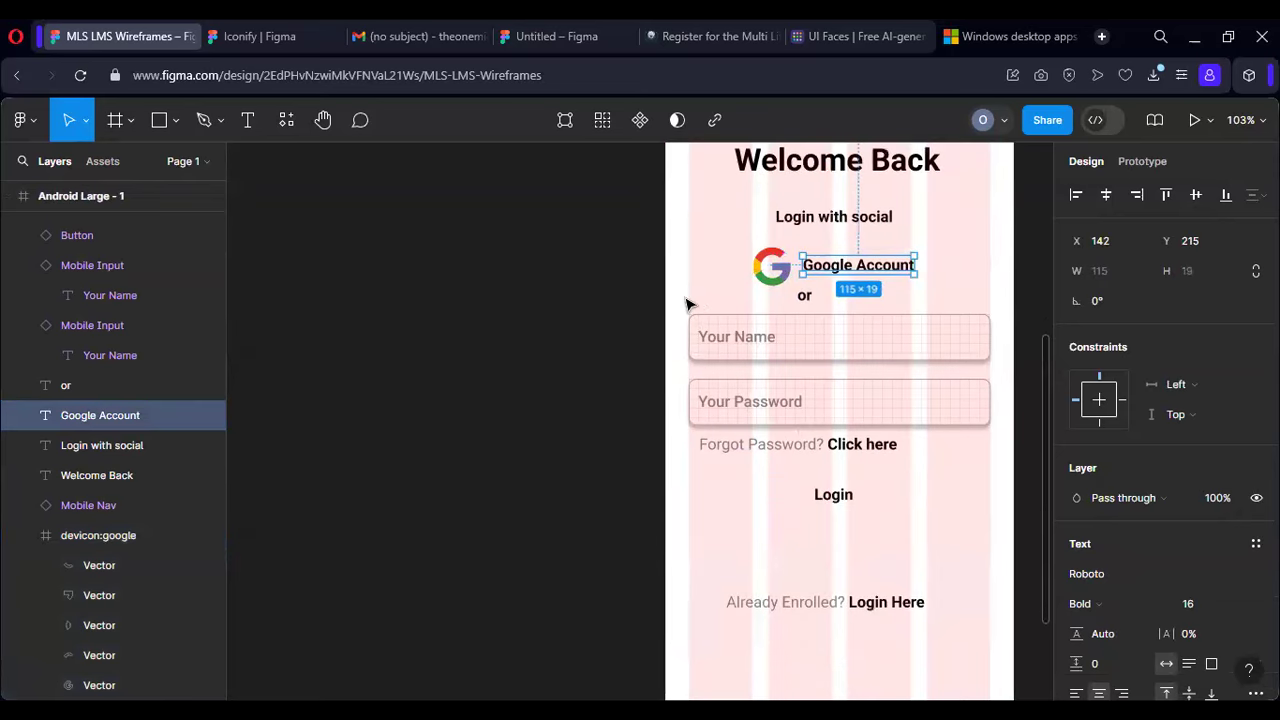
drag(686, 303, 886, 546)
drag(870, 424, 866, 461)
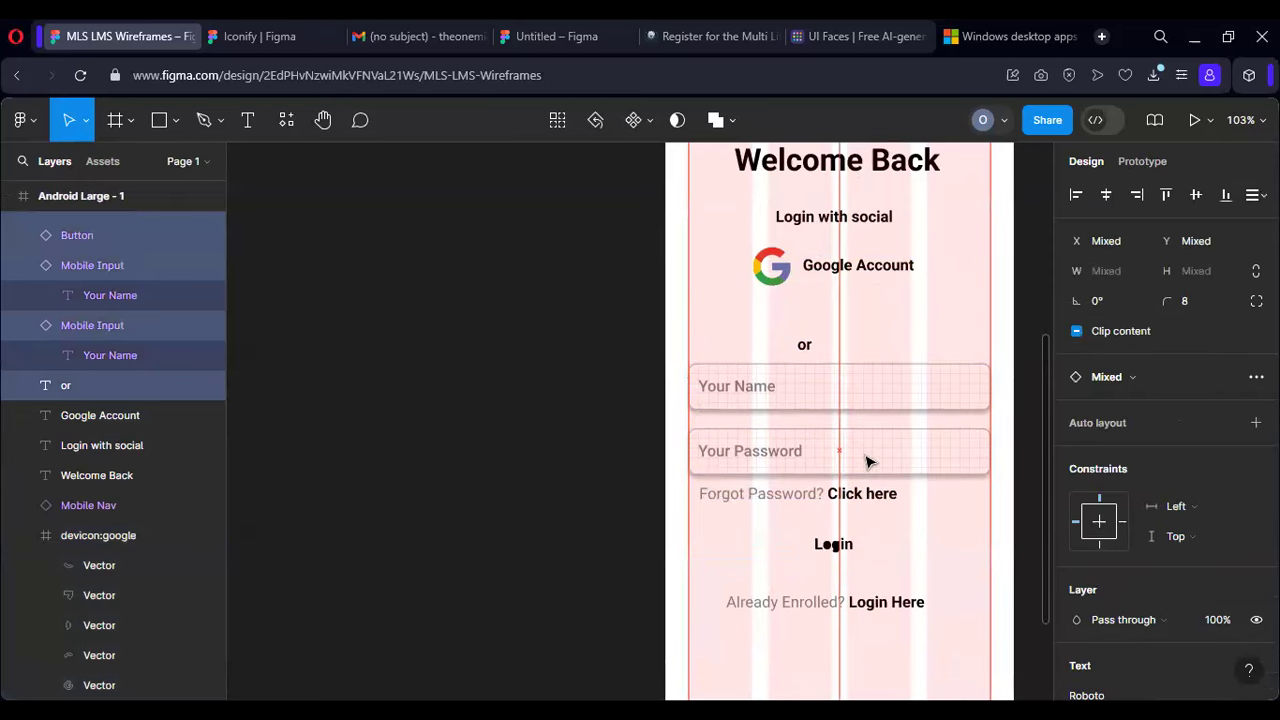
Step: Set the "or" text to auto width and center it horizontally in the frame
click(805, 347)
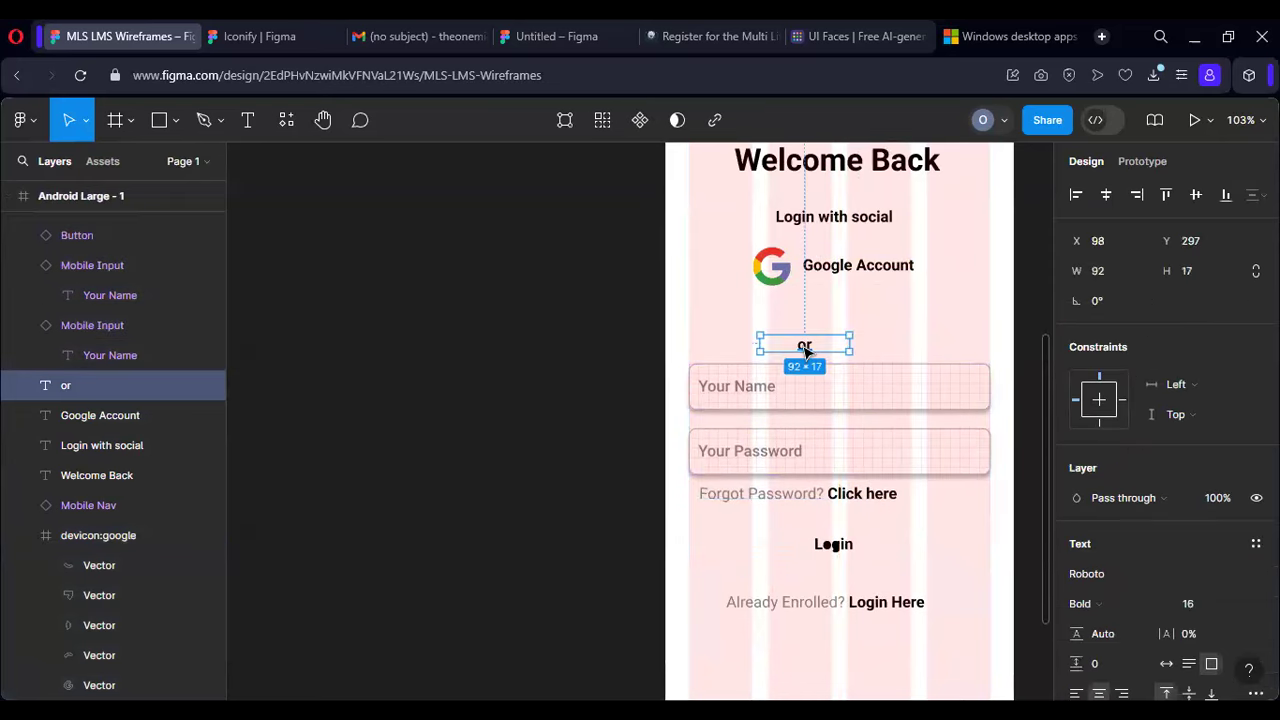
click(1166, 660)
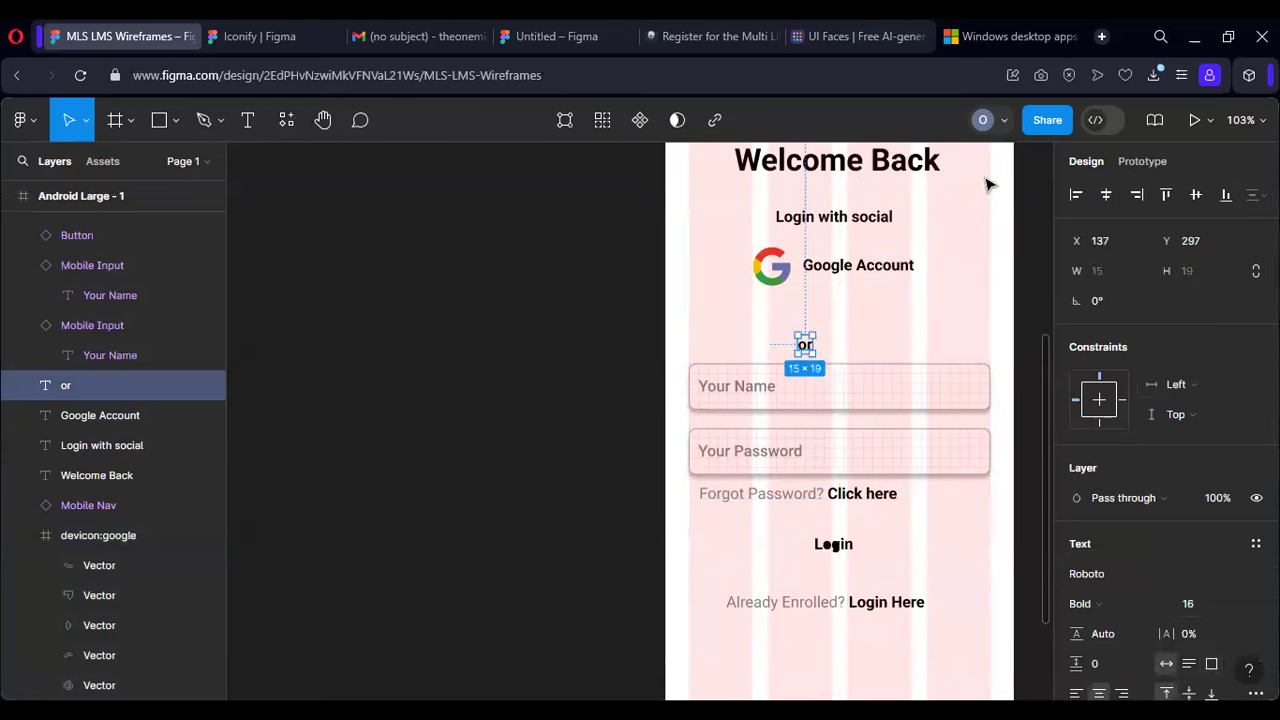
click(1106, 195)
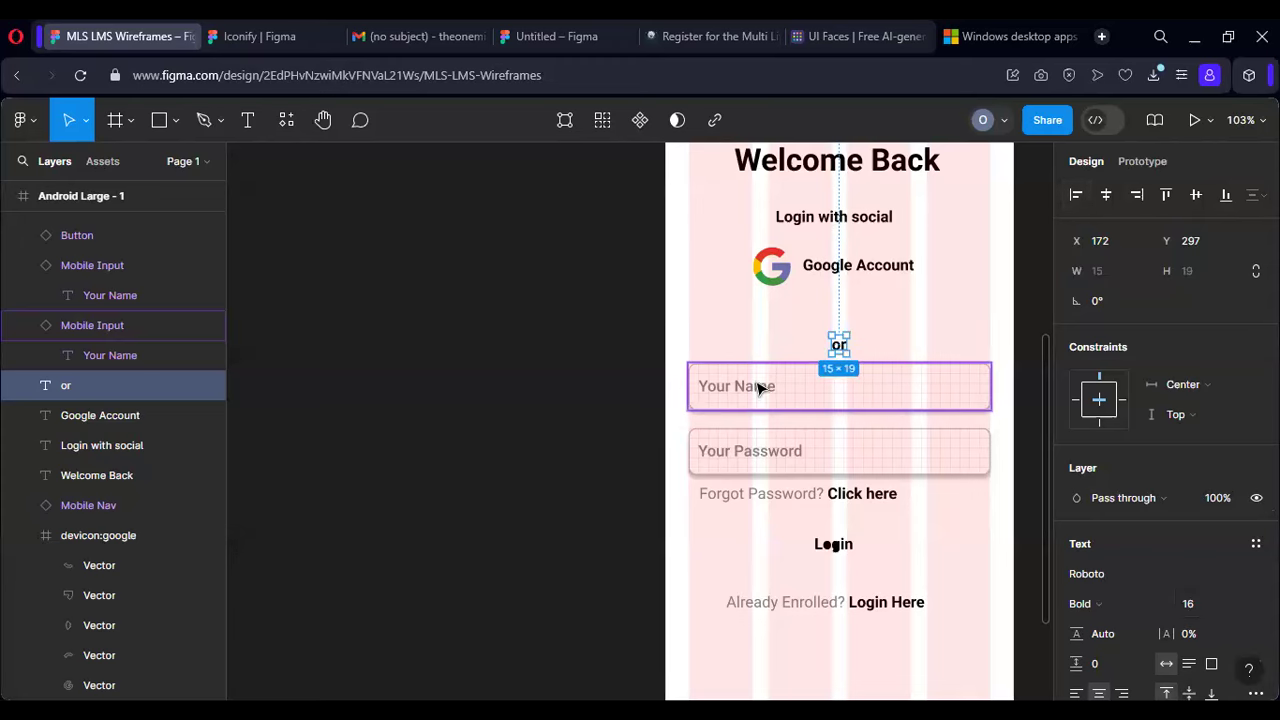
scroll(812, 357, up, 4)
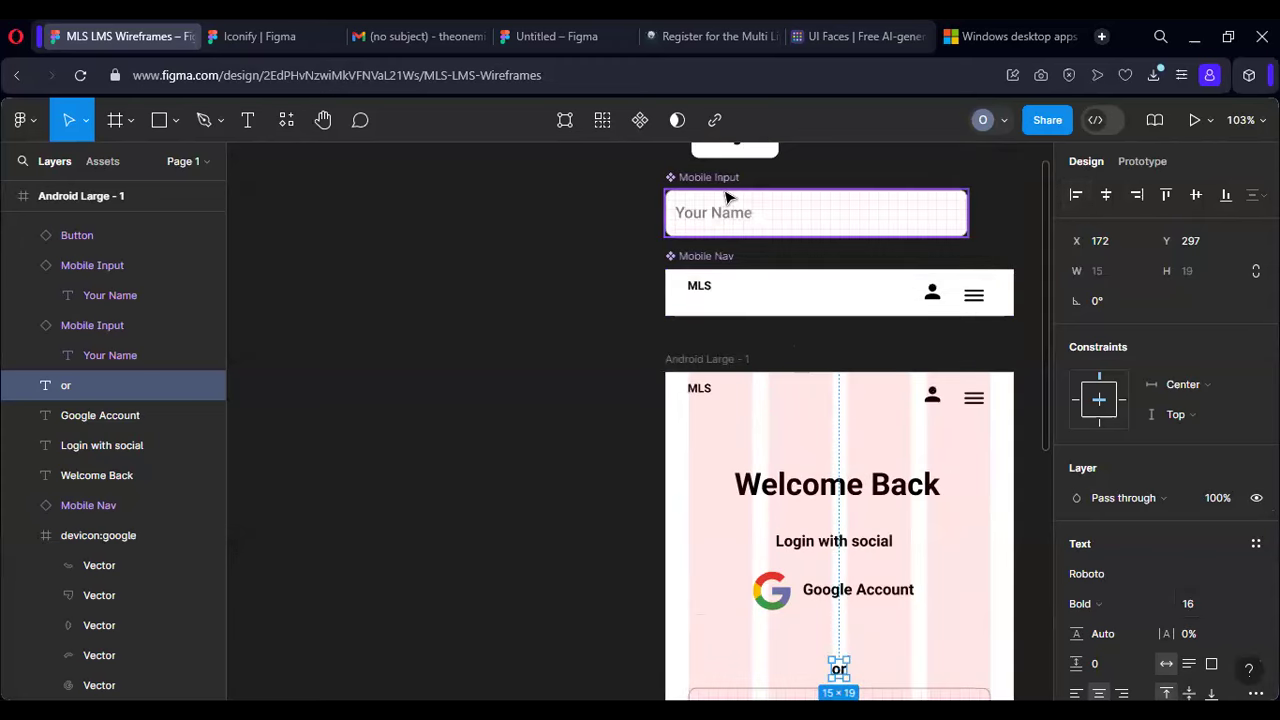
click(720, 200)
key(ctrl+shift+4)
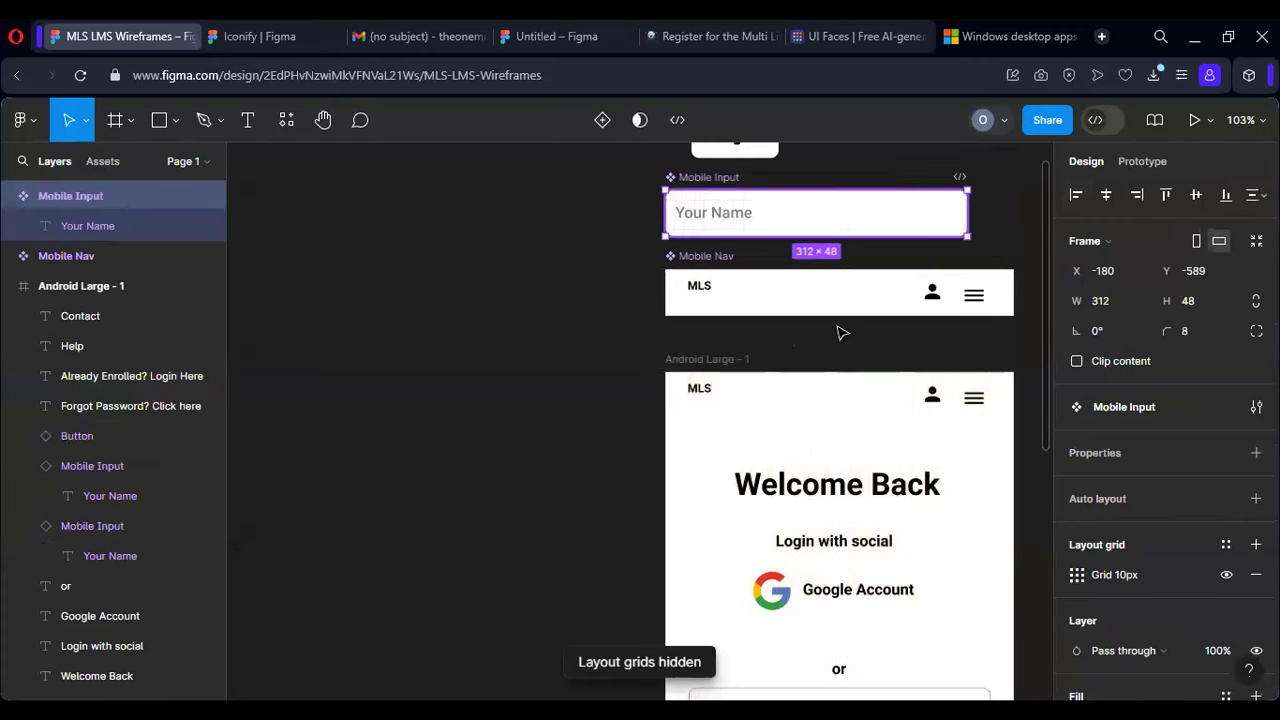
scroll(840, 334, down, 1)
click(705, 288)
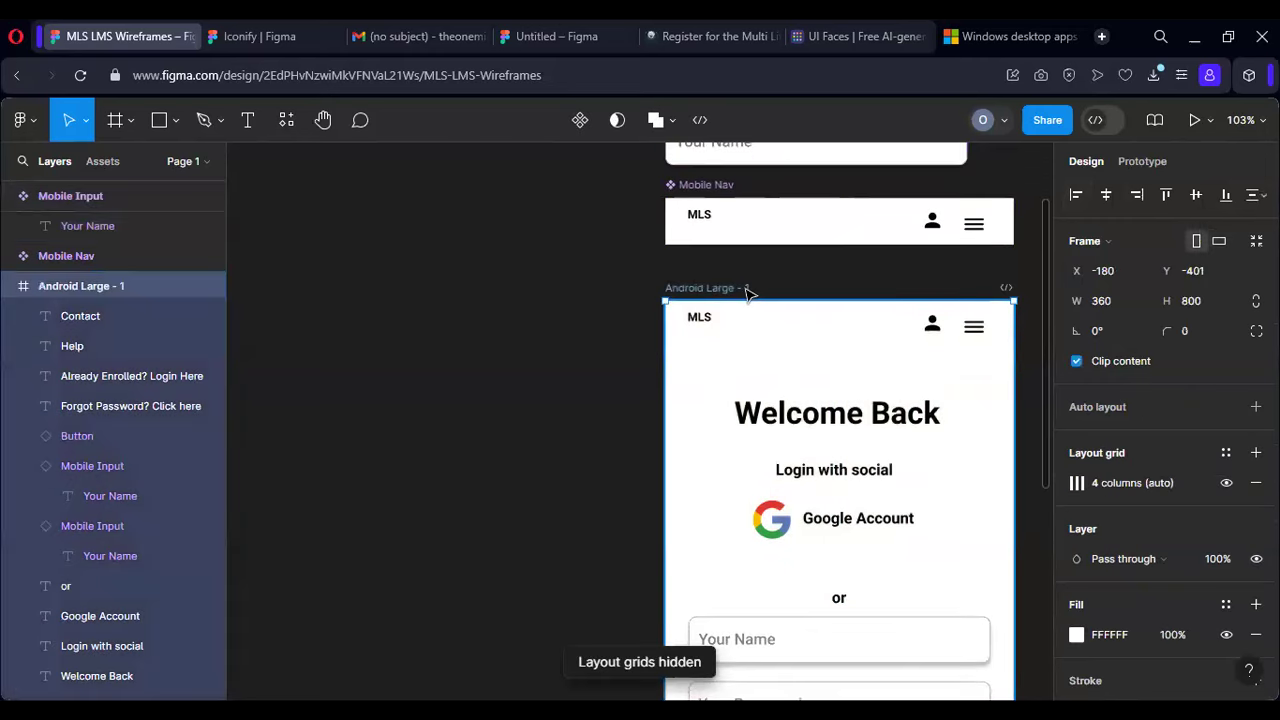
key(ctrl+shift+4)
scroll(851, 400, down, 2)
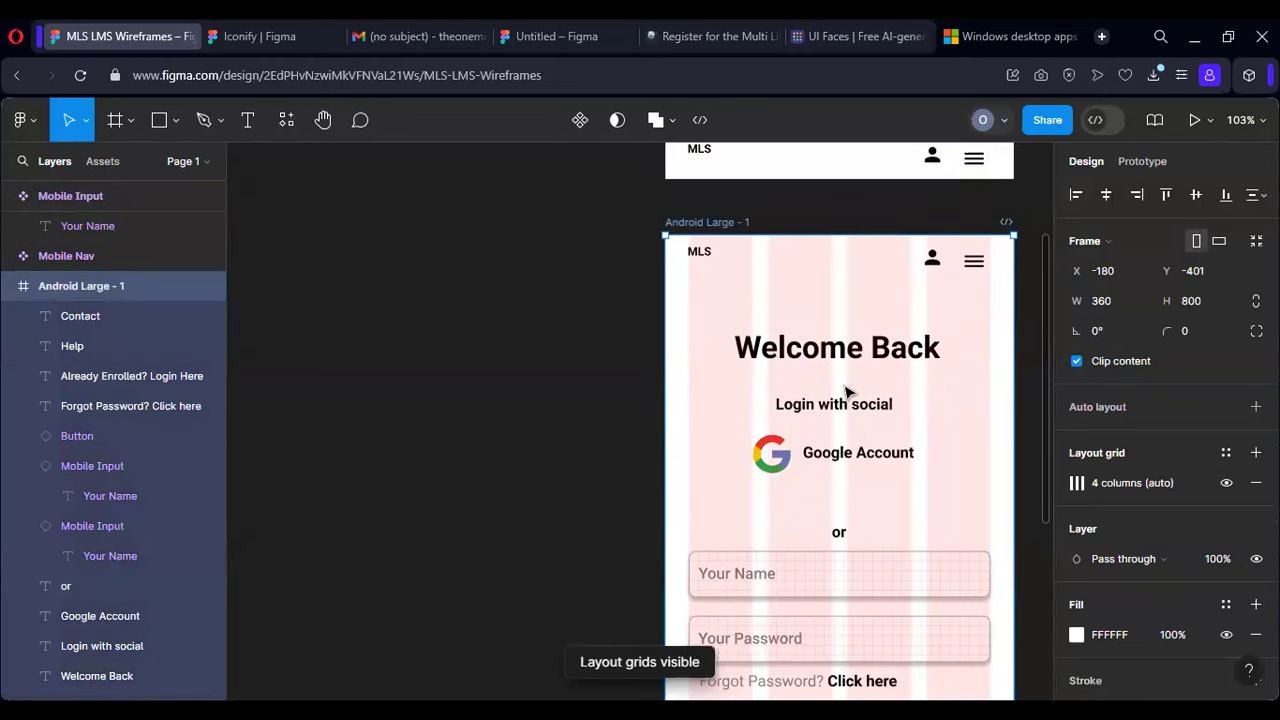
Step: Hide the 10px layout grid on the main Mobile Input component
scroll(808, 294, up, 6)
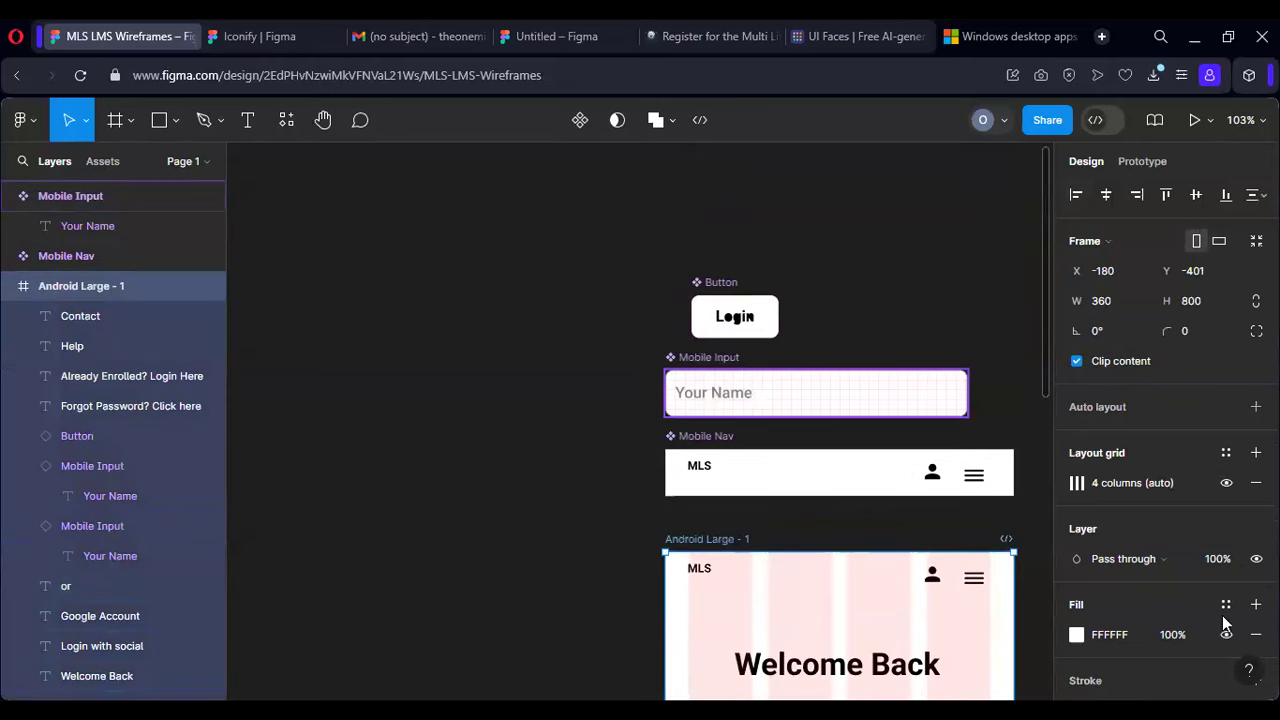
key(Tab)
click(1226, 578)
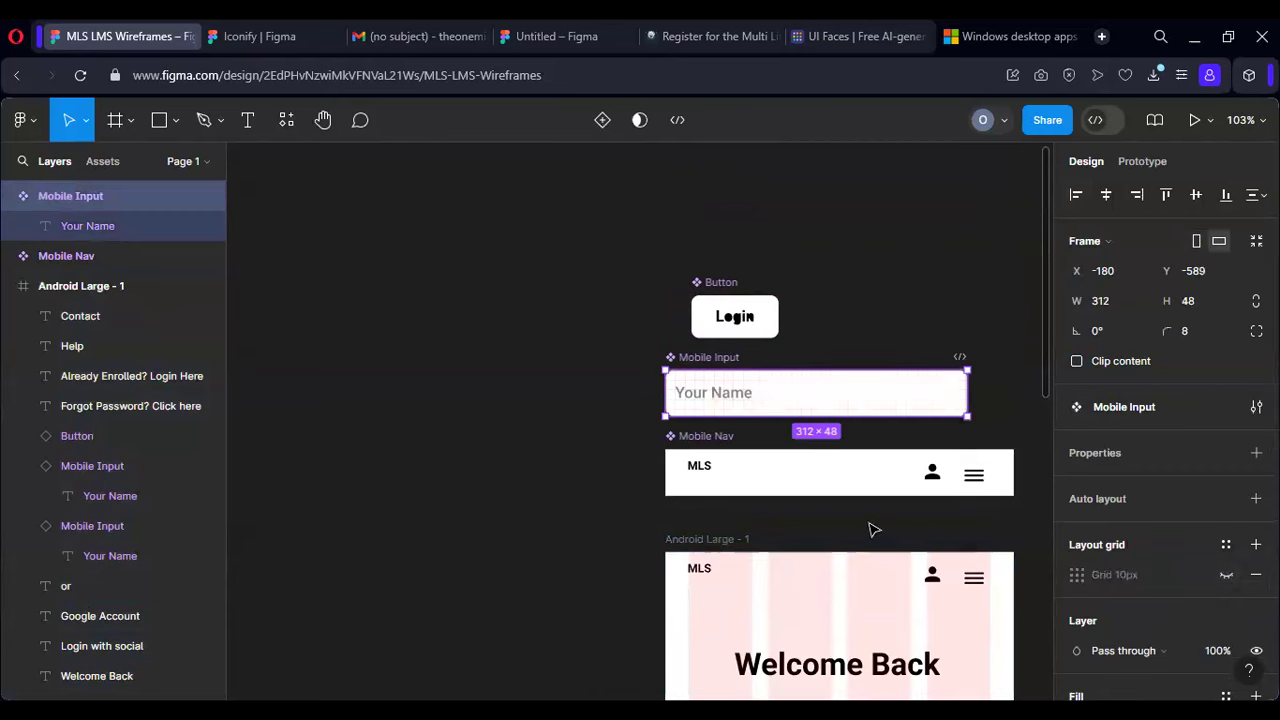
Step: Turn off content clipping on the main Login Button component and clear the selection
click(760, 310)
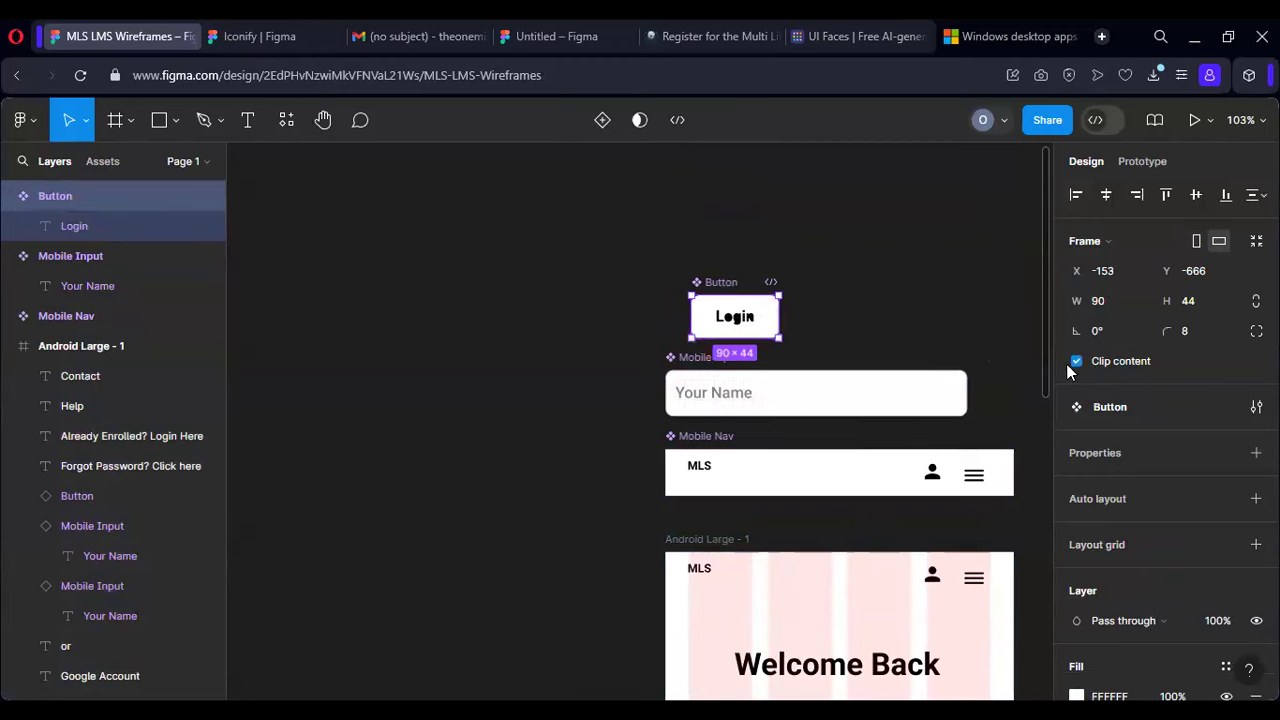
click(1076, 363)
scroll(806, 374, down, 7)
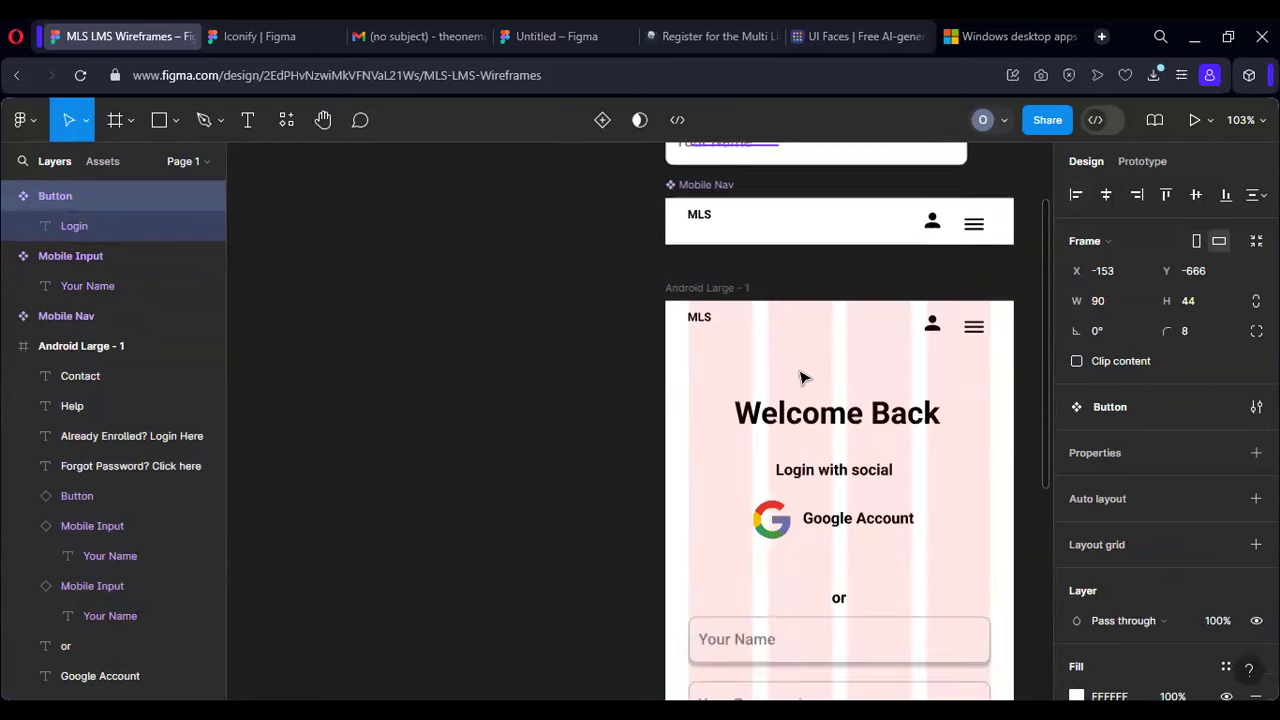
scroll(805, 360, up, 1)
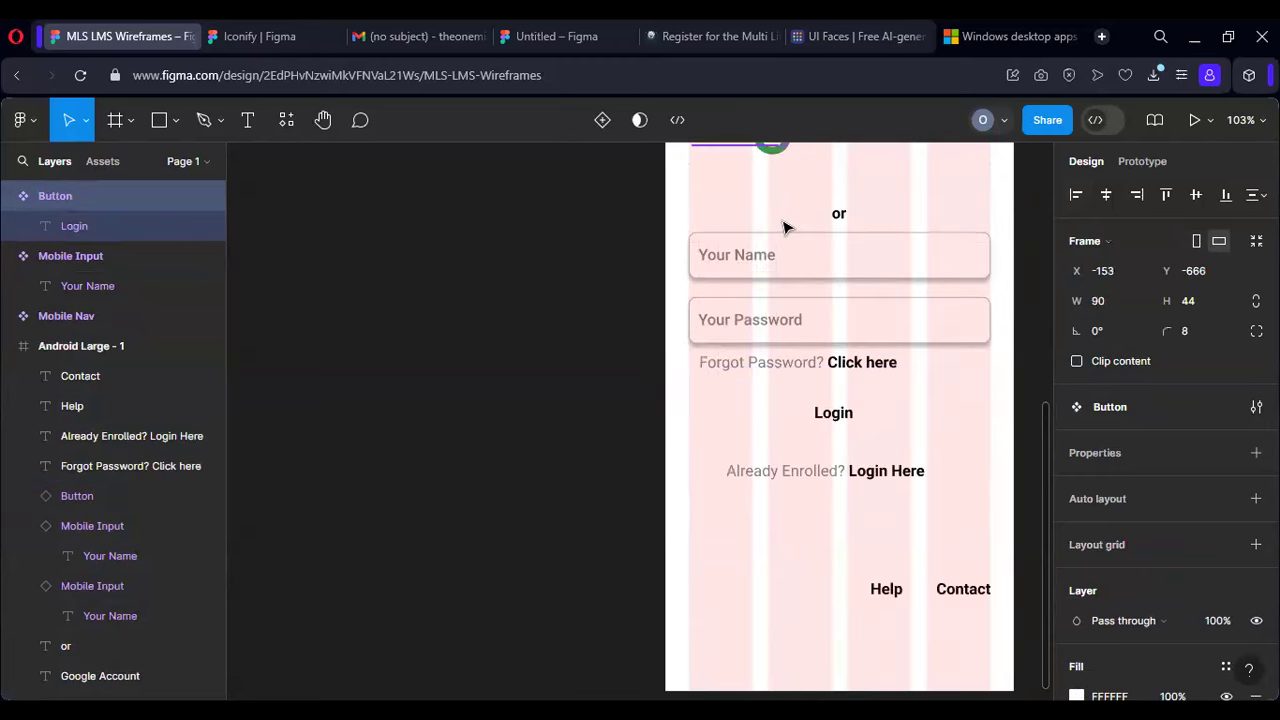
click(789, 223)
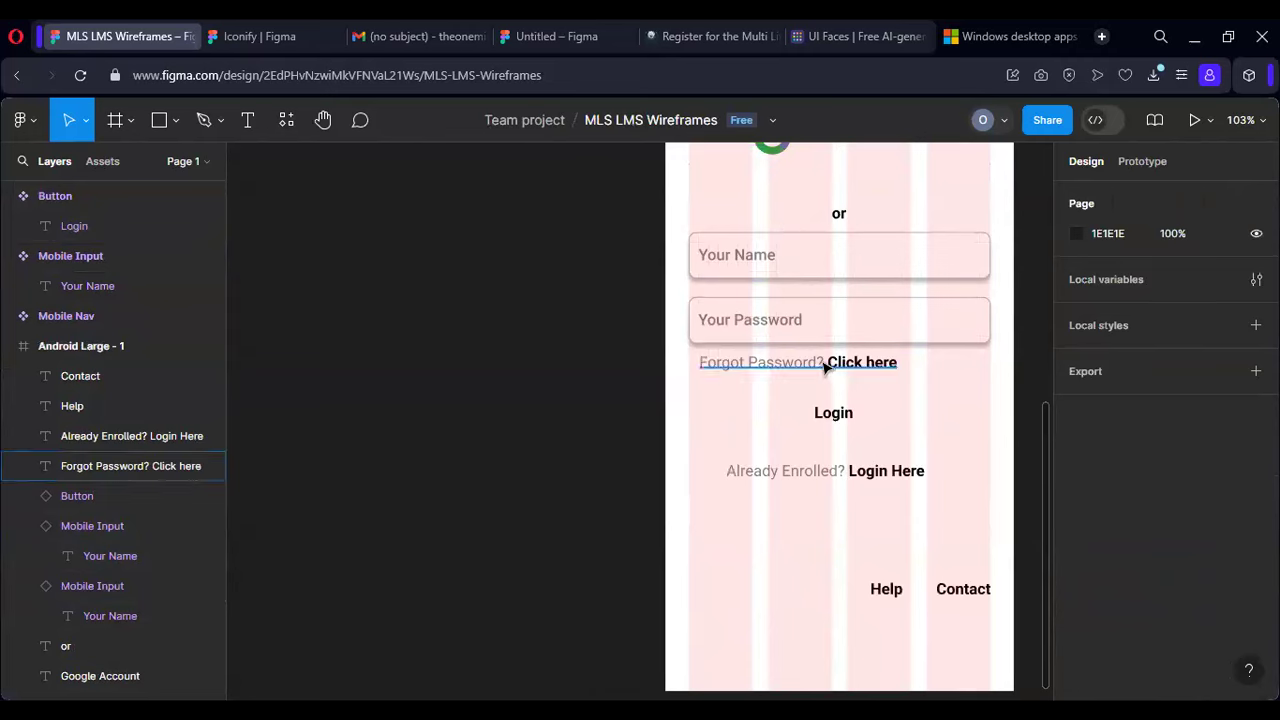
Step: Set the width of the Login button on the Android Large - 1 login screen to 180
click(843, 418)
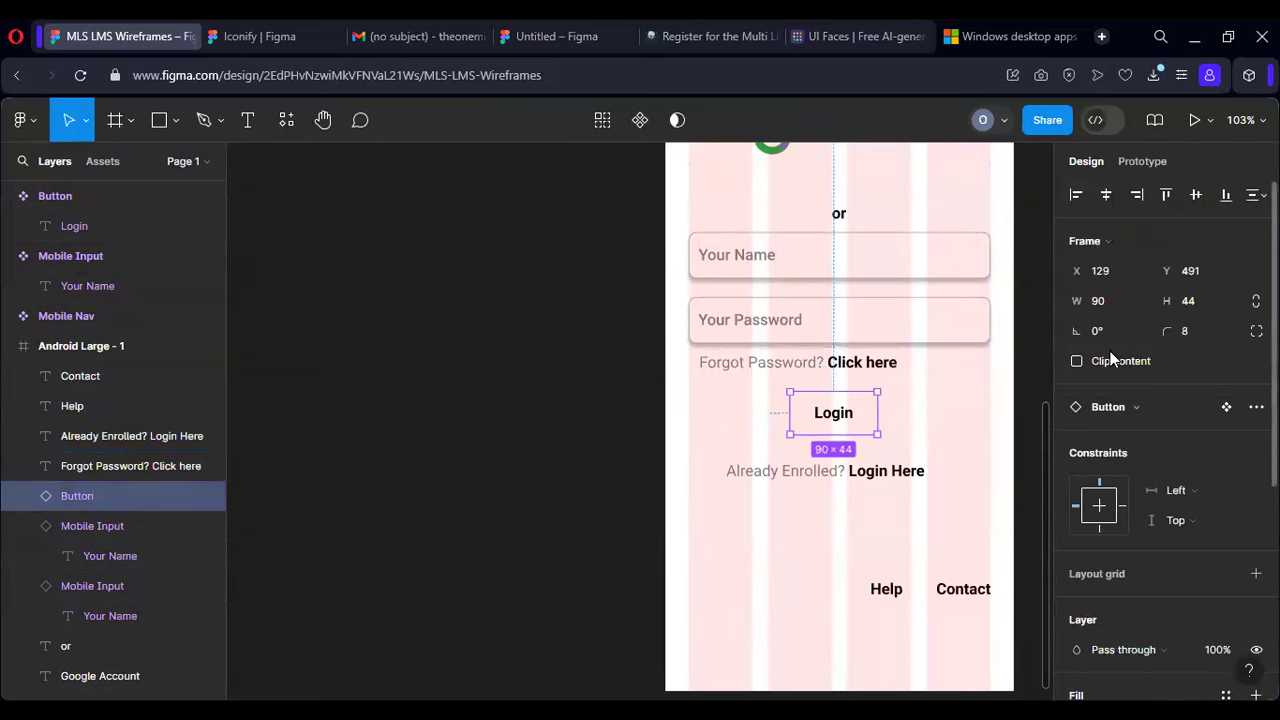
click(1102, 300)
text(180)
key(Return)
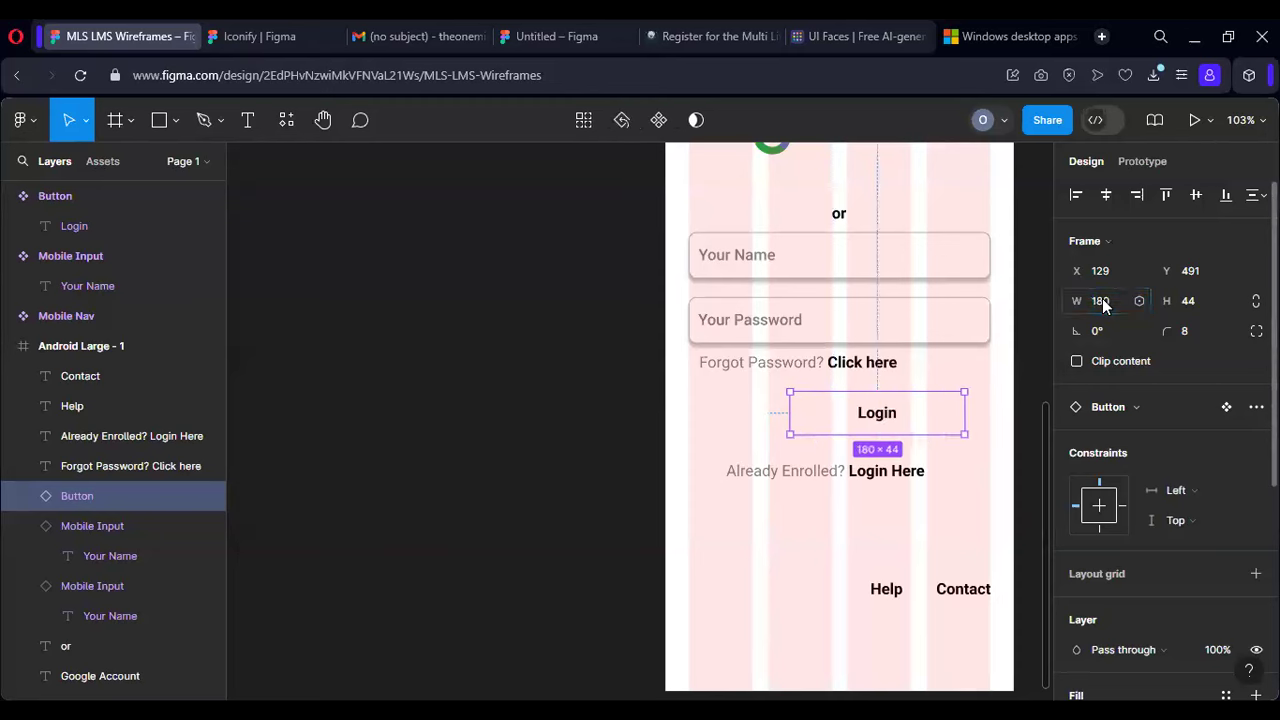
Step: Reposition the widened Login button at X 91, Y 500 and shift the "Already Enrolled? Login Here" line slightly down beneath it
drag(904, 418, 866, 425)
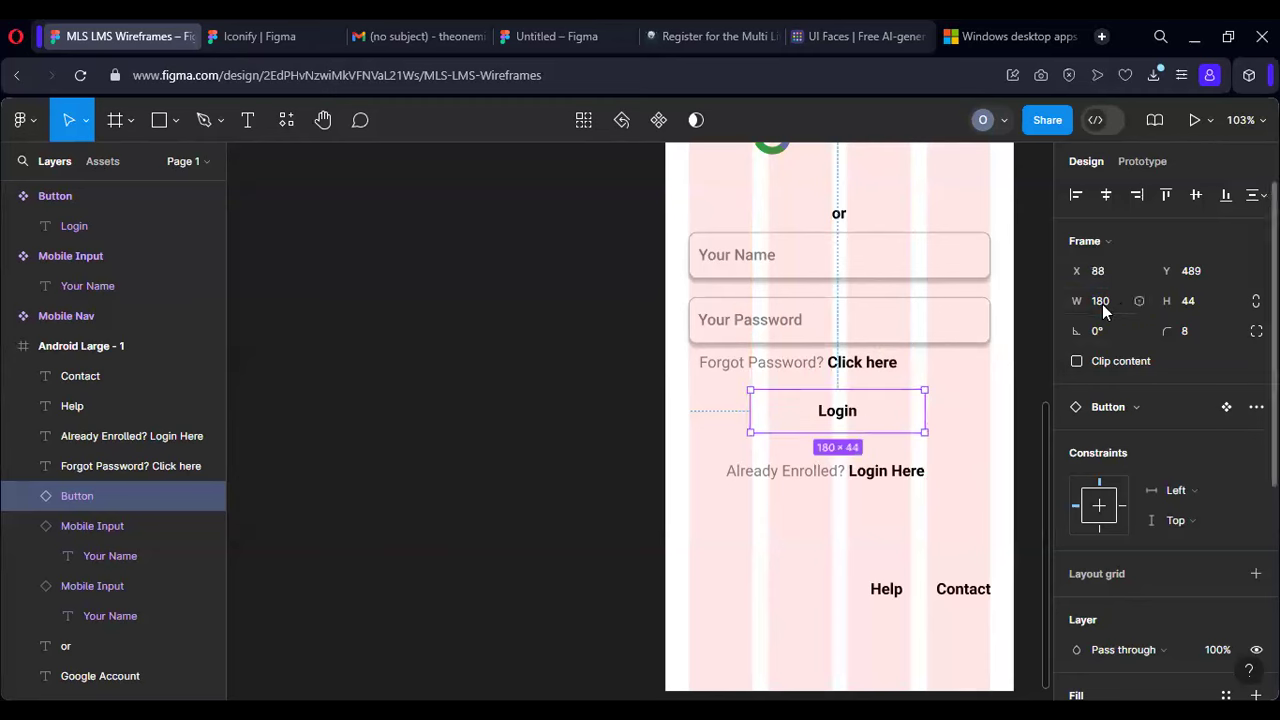
drag(874, 421, 866, 493)
click(920, 435)
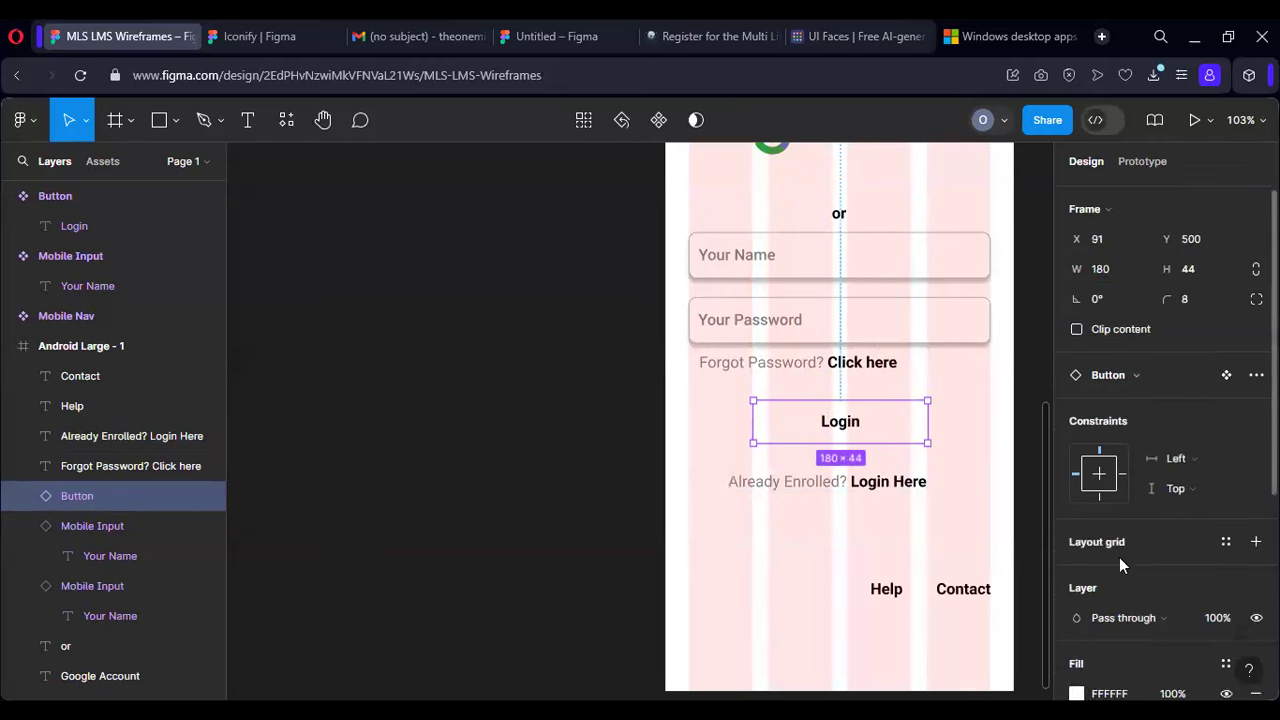
Step: Set the width of the main Login Button component to 180
scroll(1119, 559, down, 3)
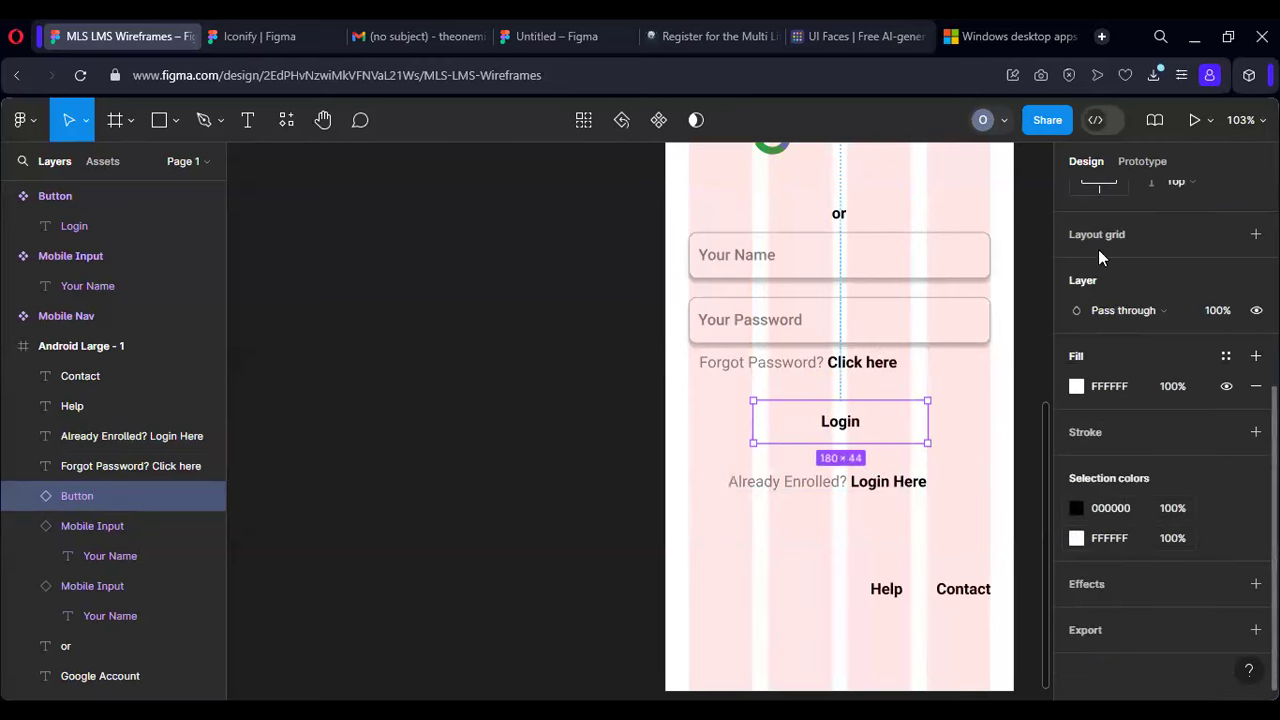
scroll(1105, 290, up, 3)
scroll(1156, 545, down, 2)
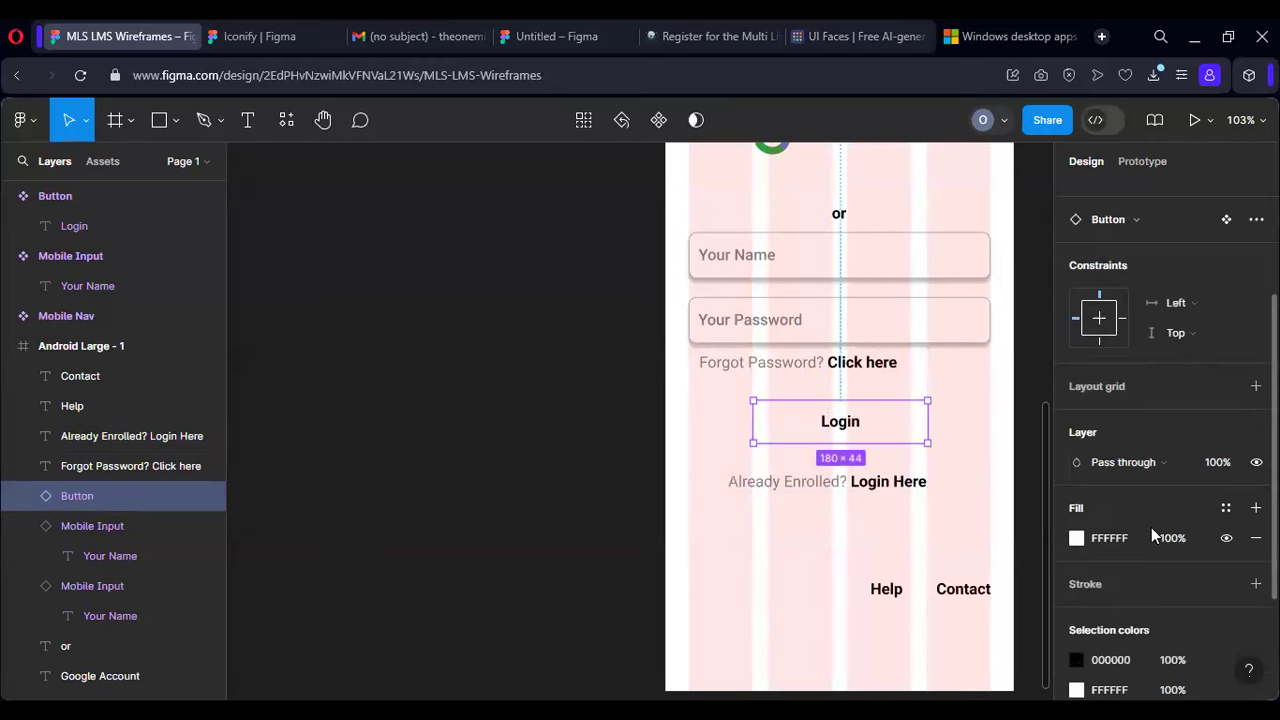
scroll(917, 451, up, 5)
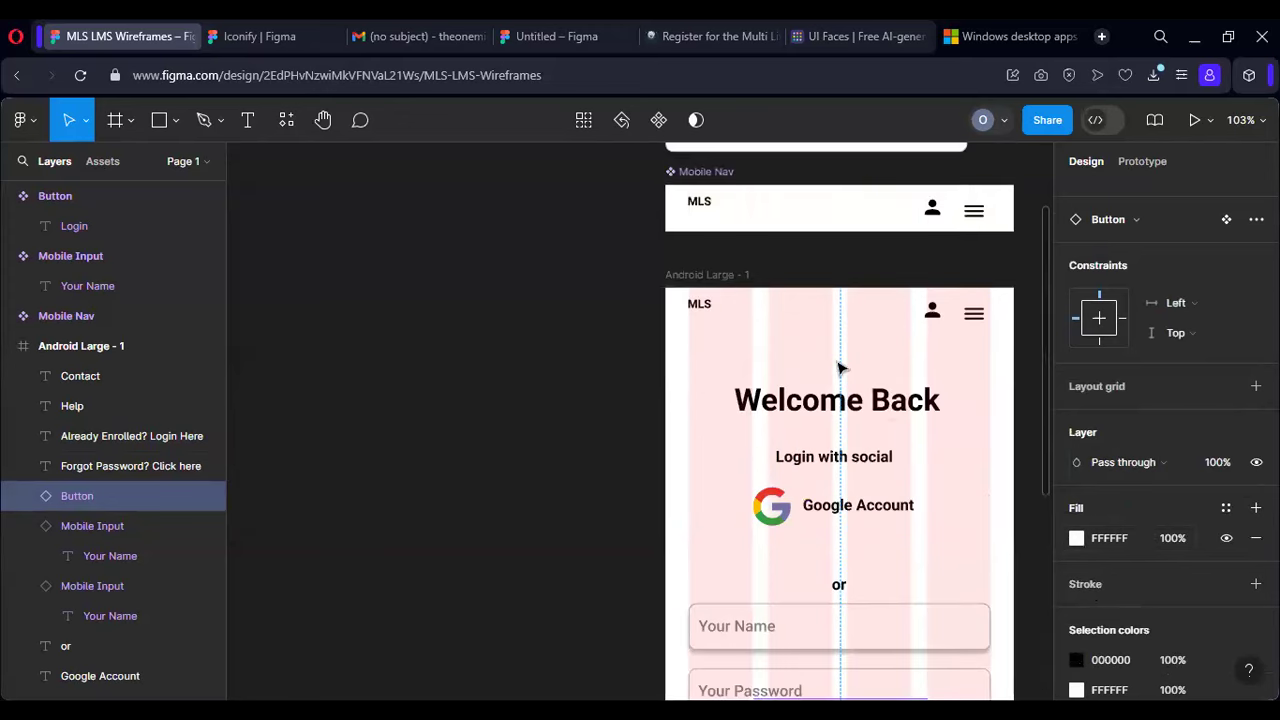
scroll(840, 368, up, 3)
click(742, 289)
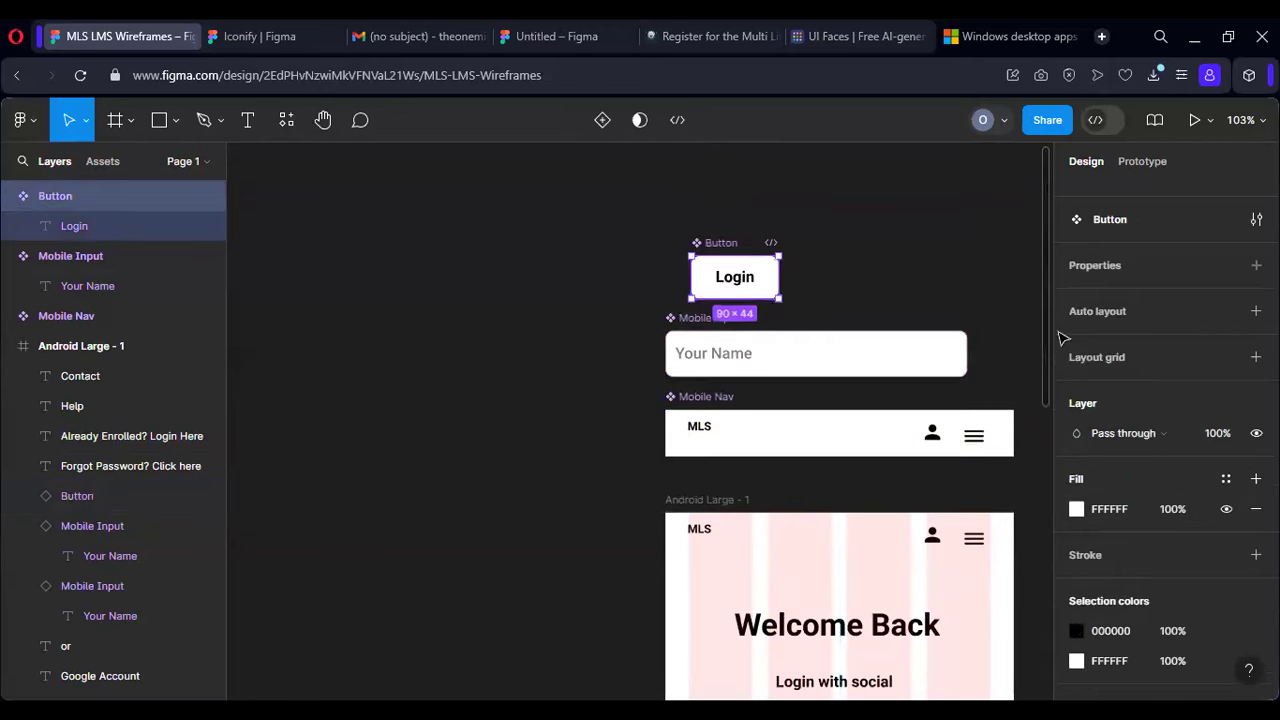
scroll(1113, 264, up, 2)
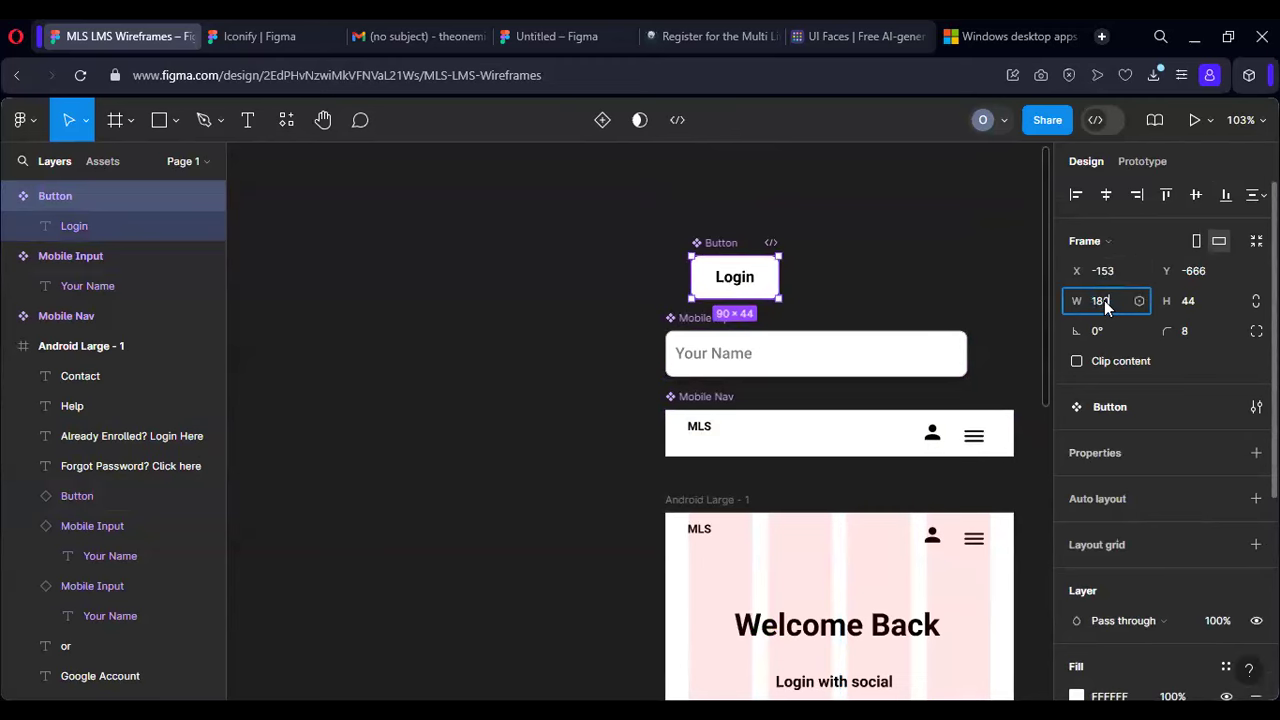
key(Return)
Step: Add a 1 px inside stroke in black (000000) at 50% opacity to the main Login Button component
scroll(1001, 313, down, 2)
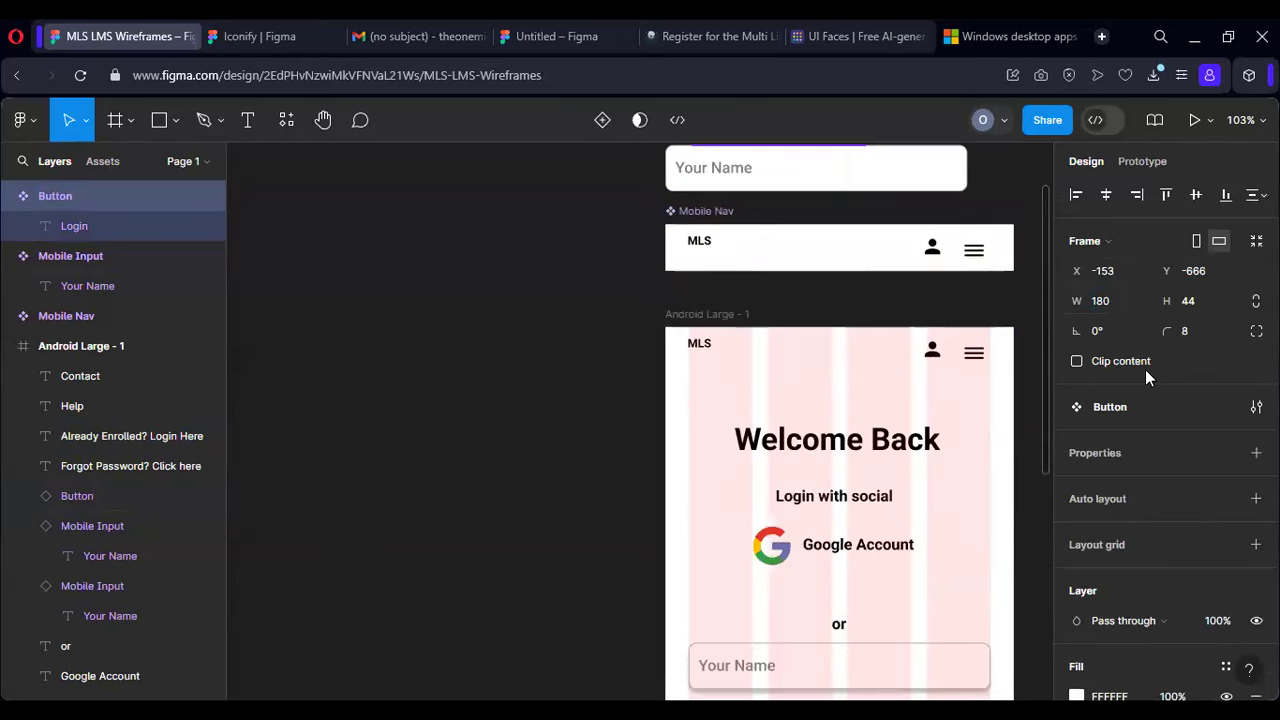
scroll(1140, 500, down, 3)
scroll(1096, 378, up, 3)
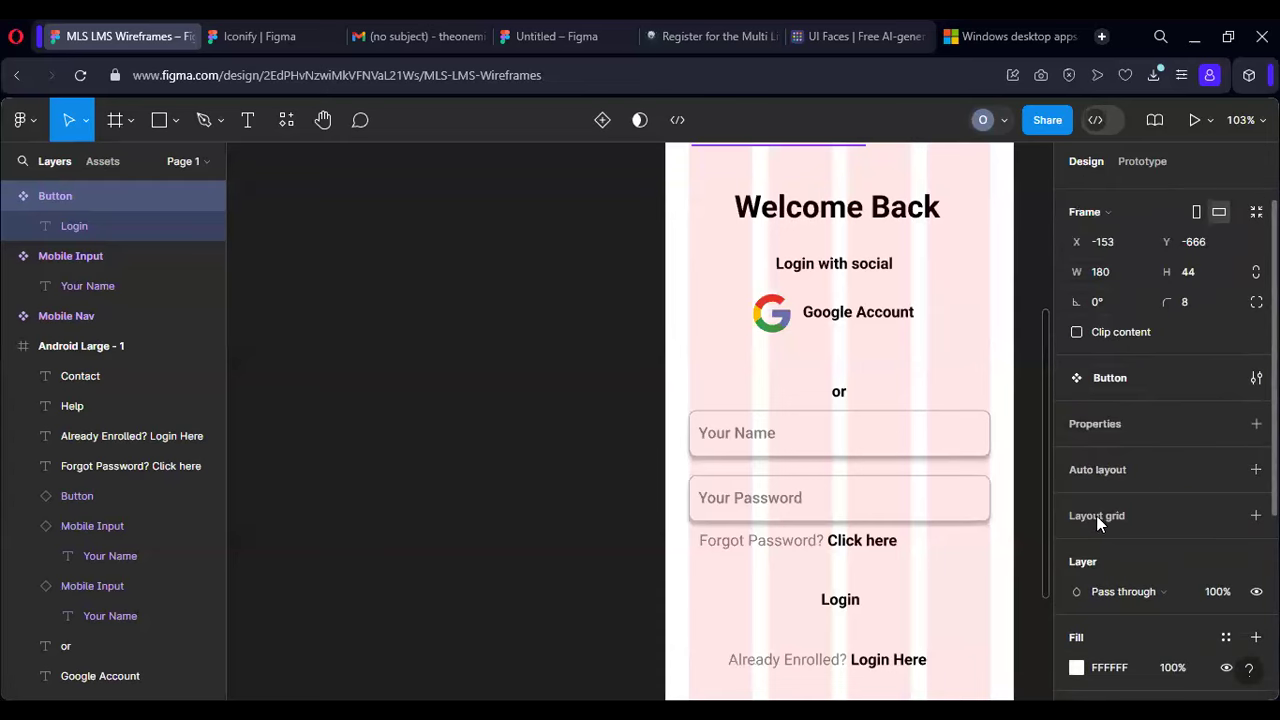
scroll(1096, 525, down, 2)
click(1097, 530)
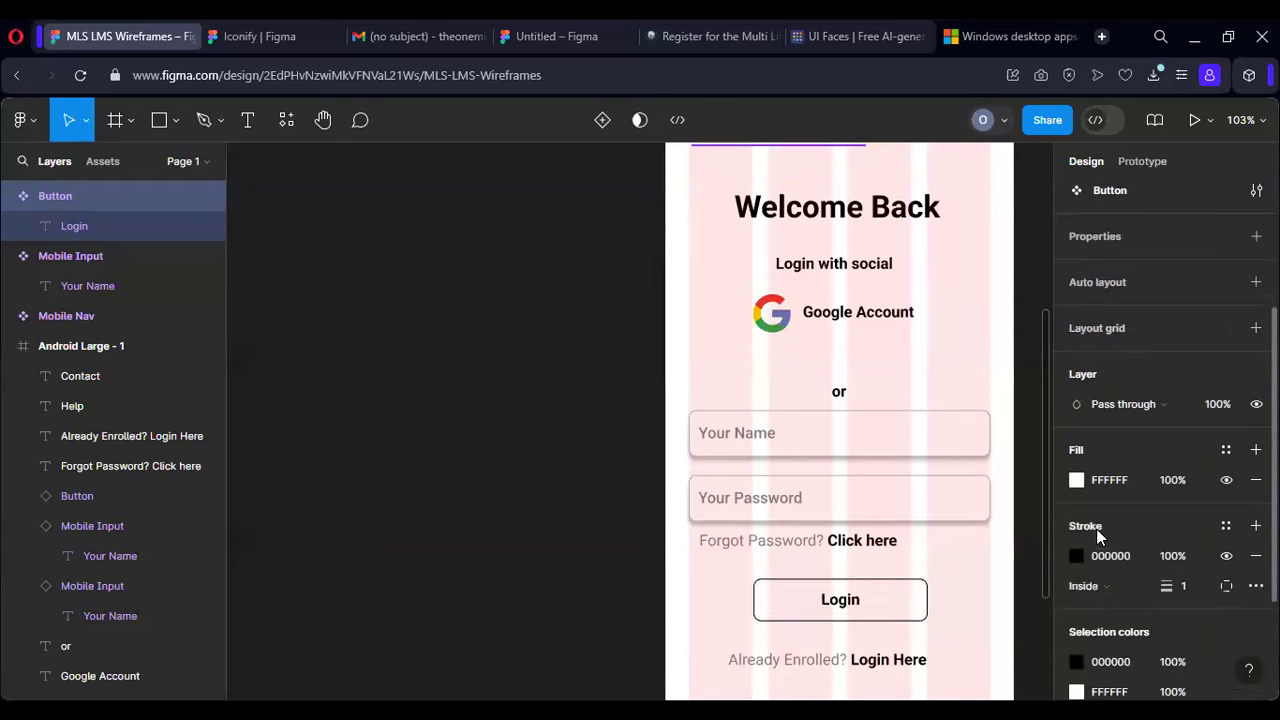
click(1168, 557)
key(Return)
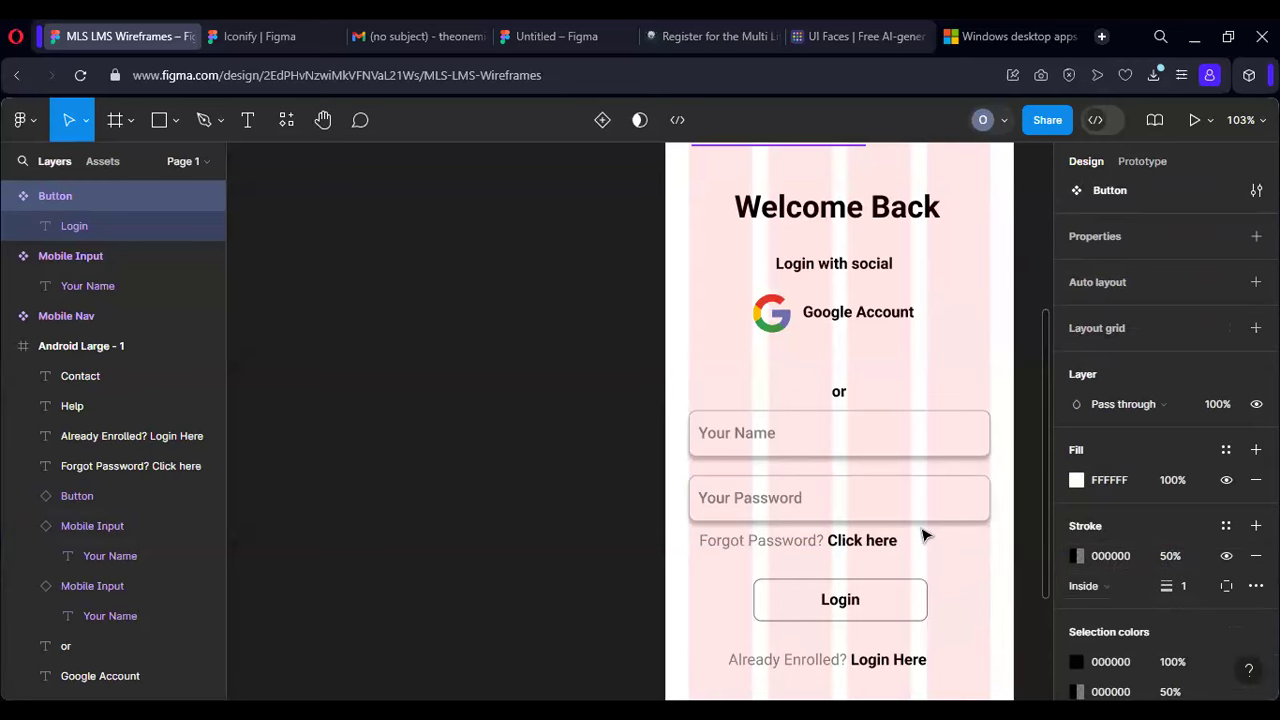
Step: Draw a new frame about 374 × 342 on the empty canvas beside the main components
scroll(922, 540, up, 3)
scroll(922, 535, up, 3)
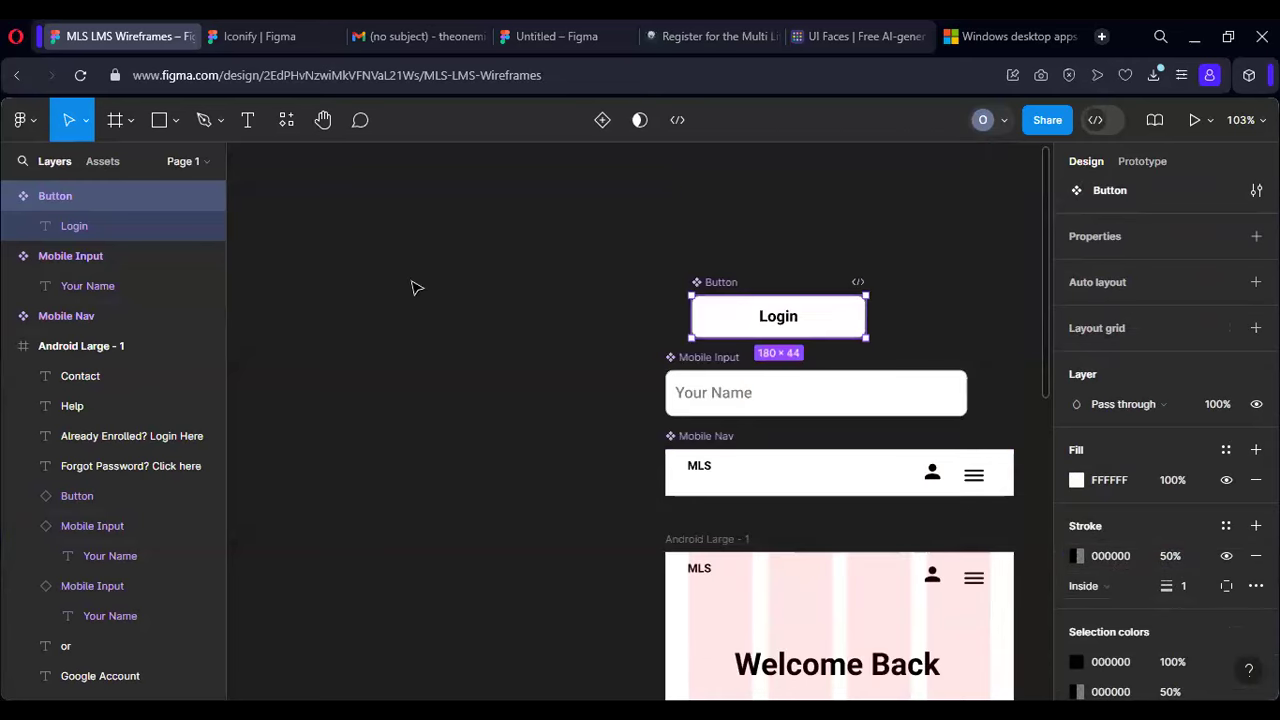
key(f)
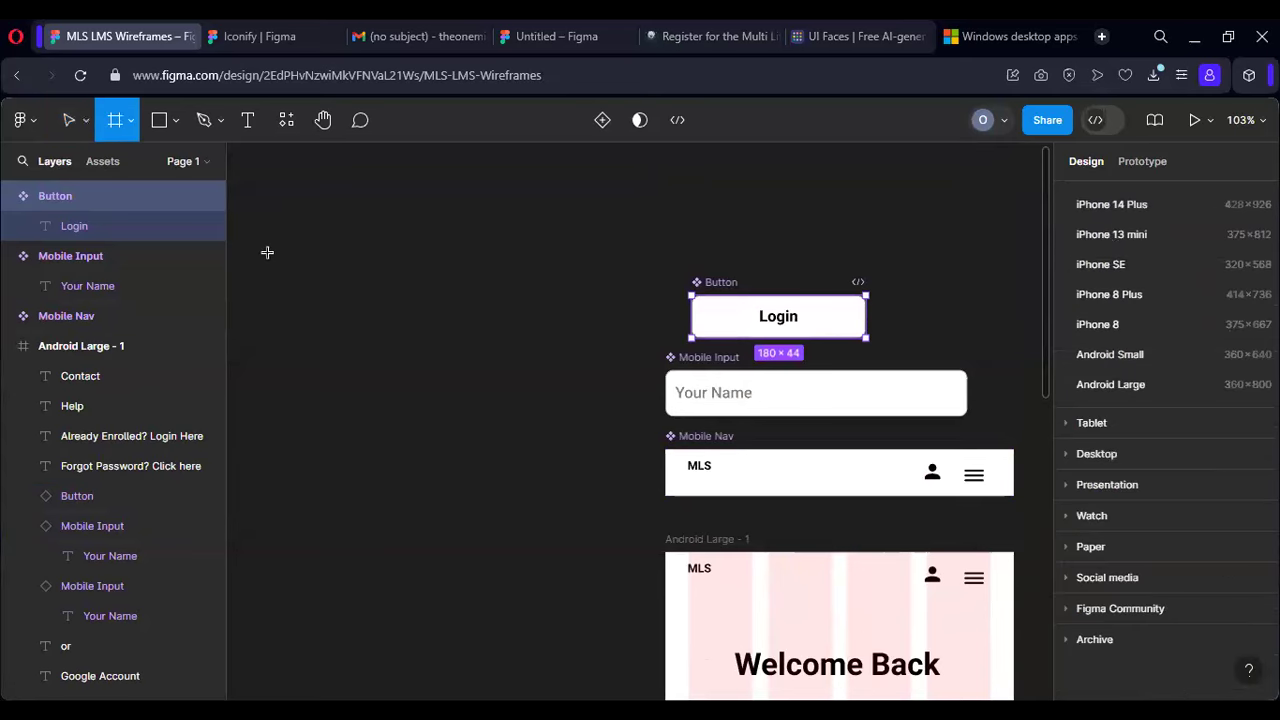
drag(263, 250, 625, 582)
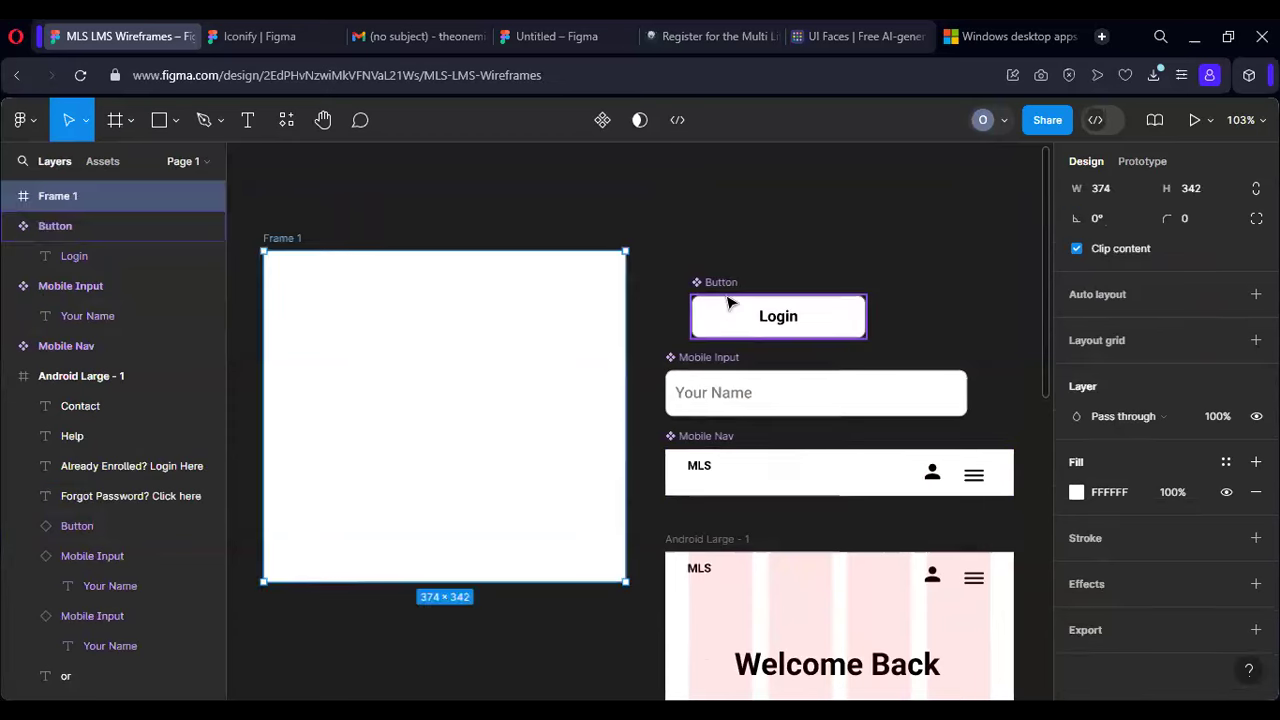
Step: Move the Button, Mobile Input and Mobile Nav main components into the new frame, stacked in that order along its left side
drag(683, 320, 311, 297)
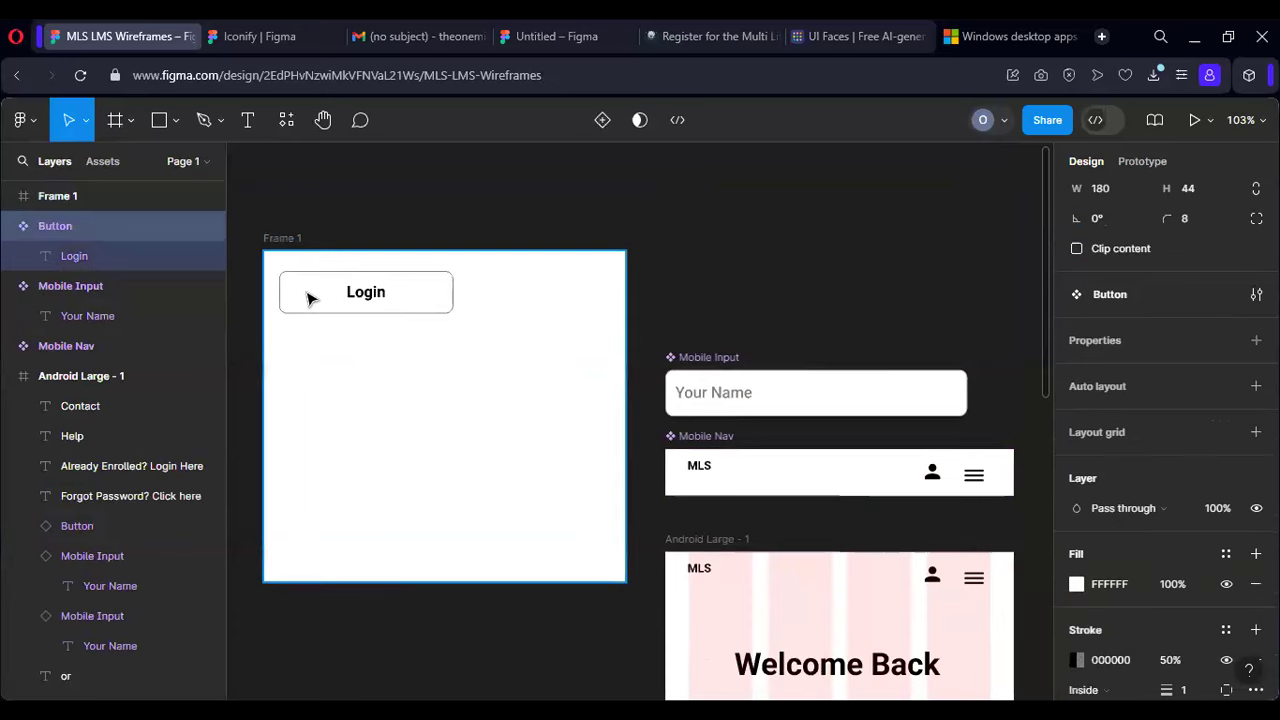
click(783, 398)
drag(783, 398, 396, 385)
drag(556, 390, 558, 391)
drag(815, 473, 429, 489)
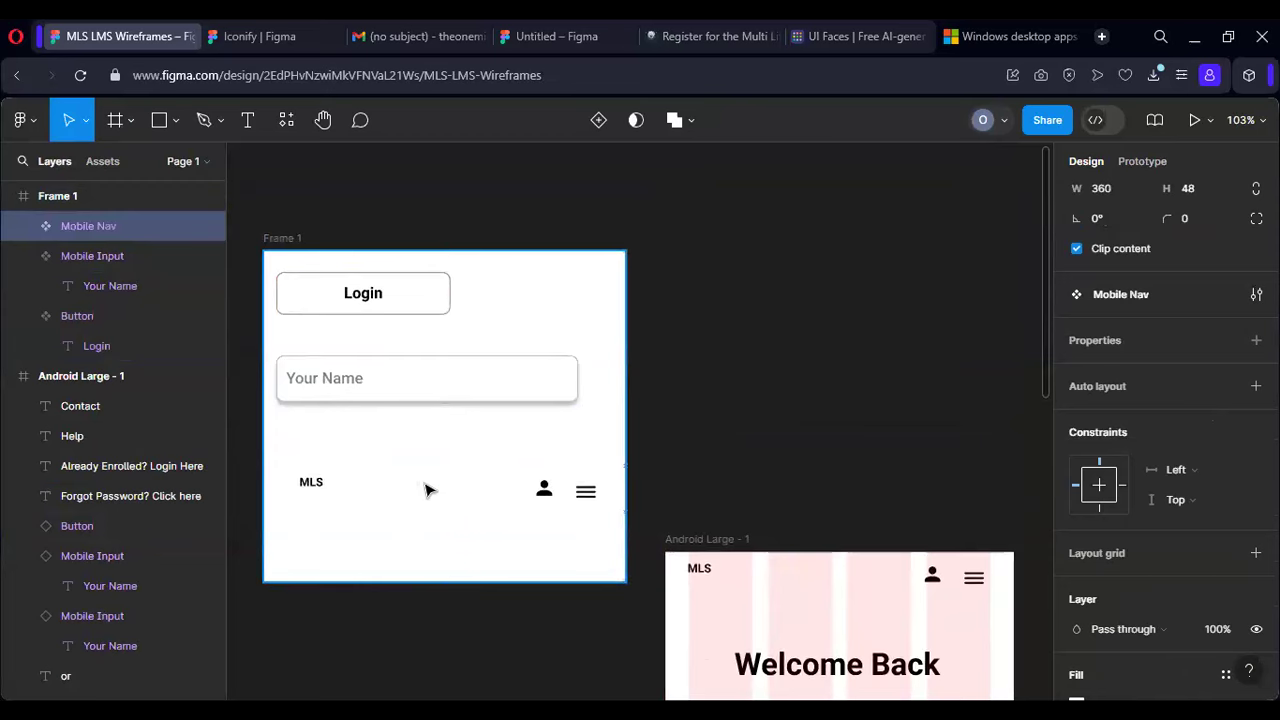
Step: Widen the frame holding the components to 550 by extending its right edge
click(290, 240)
drag(623, 299, 794, 296)
key(Escape)
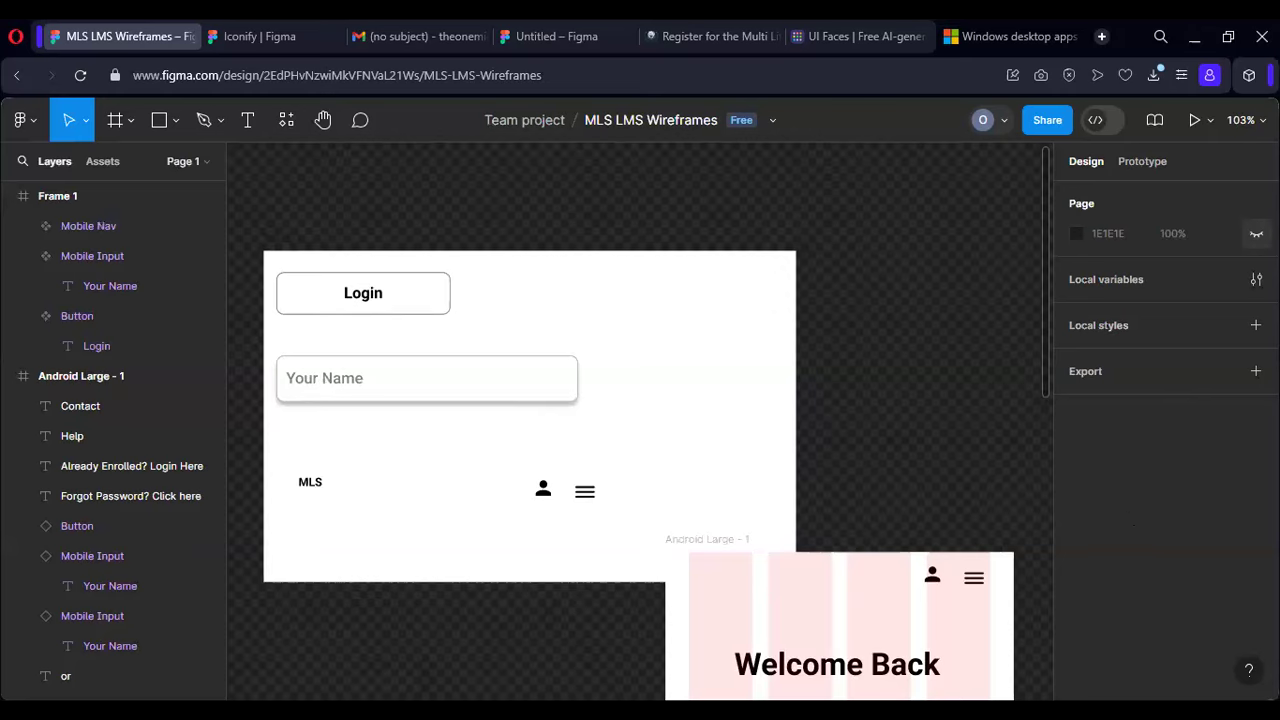
Step: Set the white fill of the frame holding the components to 50% opacity
click(275, 247)
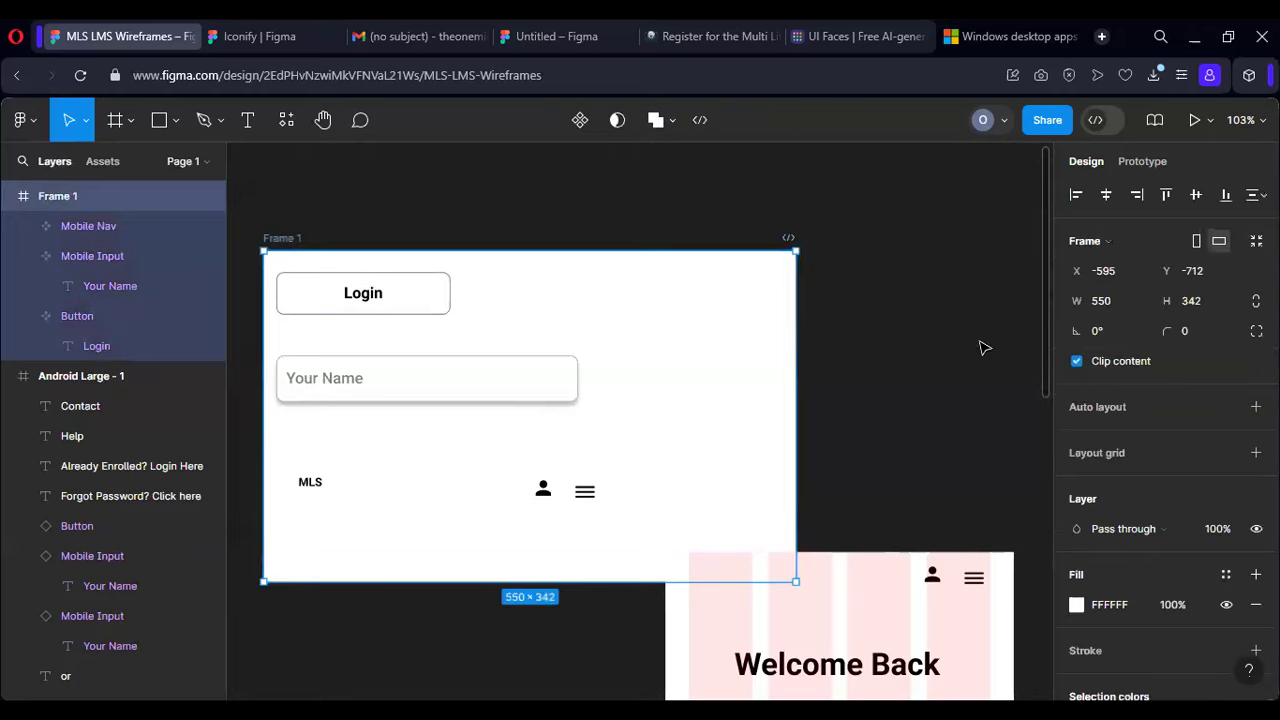
click(1227, 606)
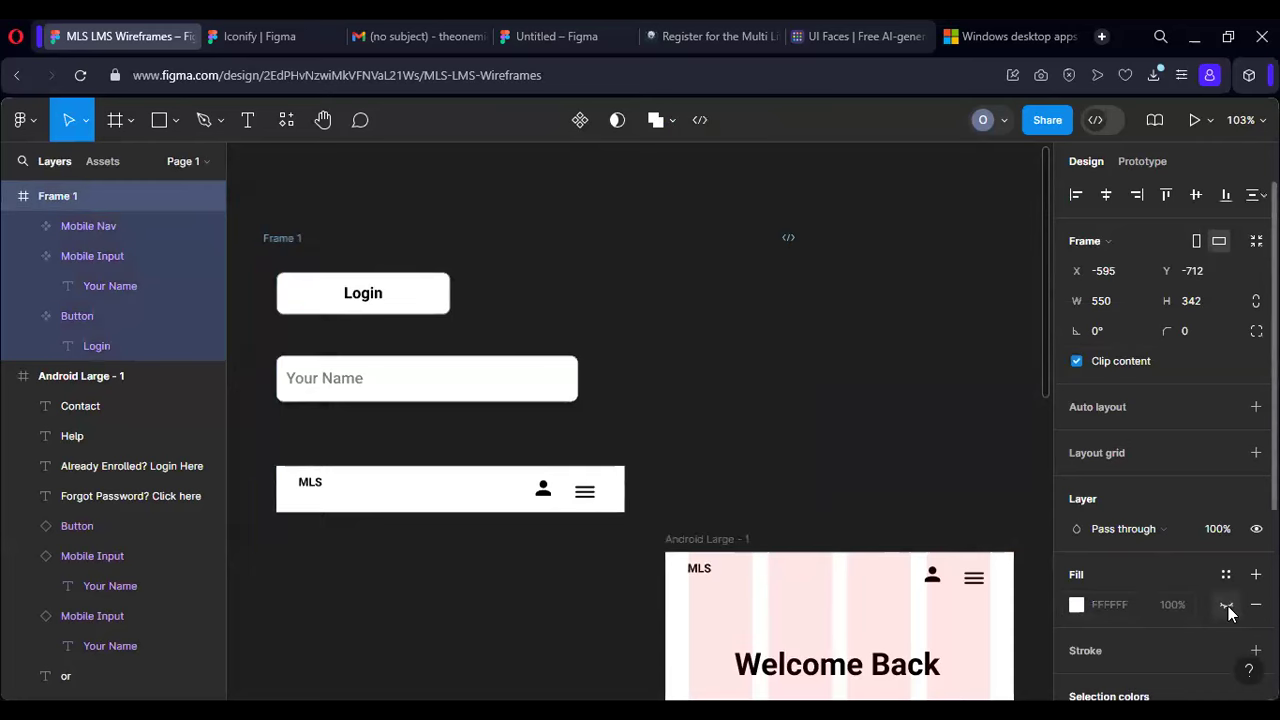
click(1227, 606)
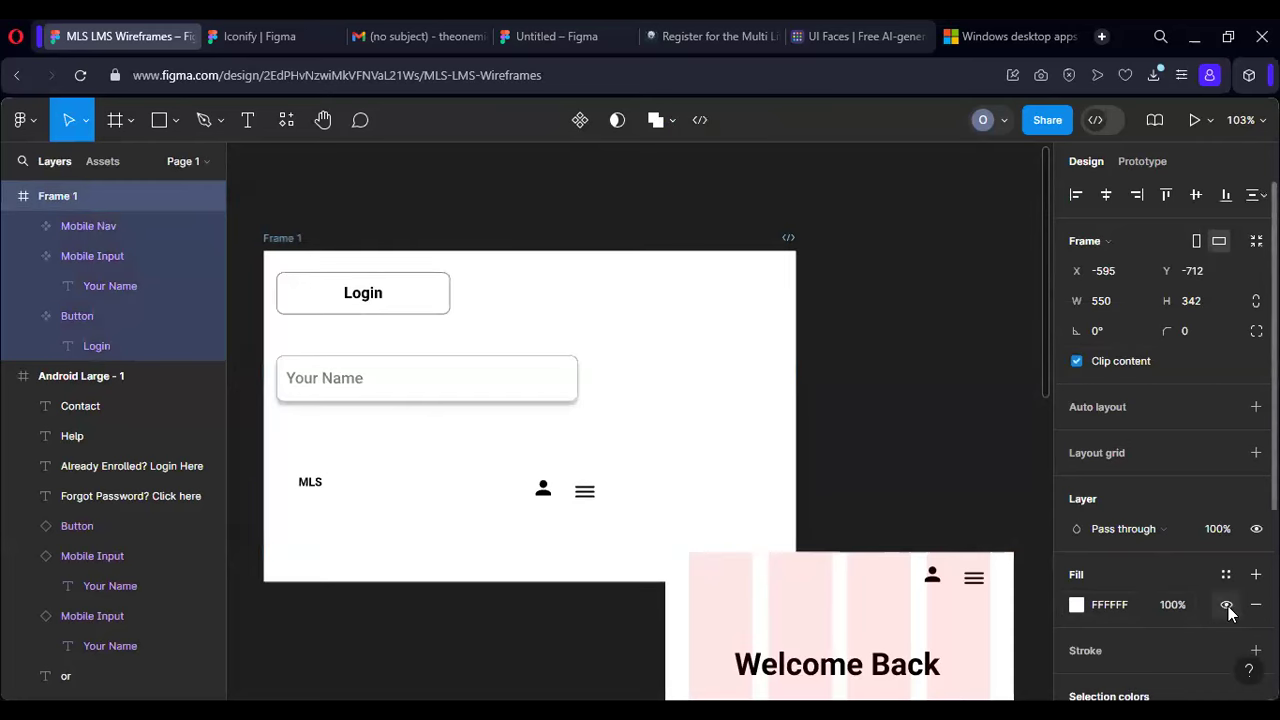
click(1173, 607)
text(5)
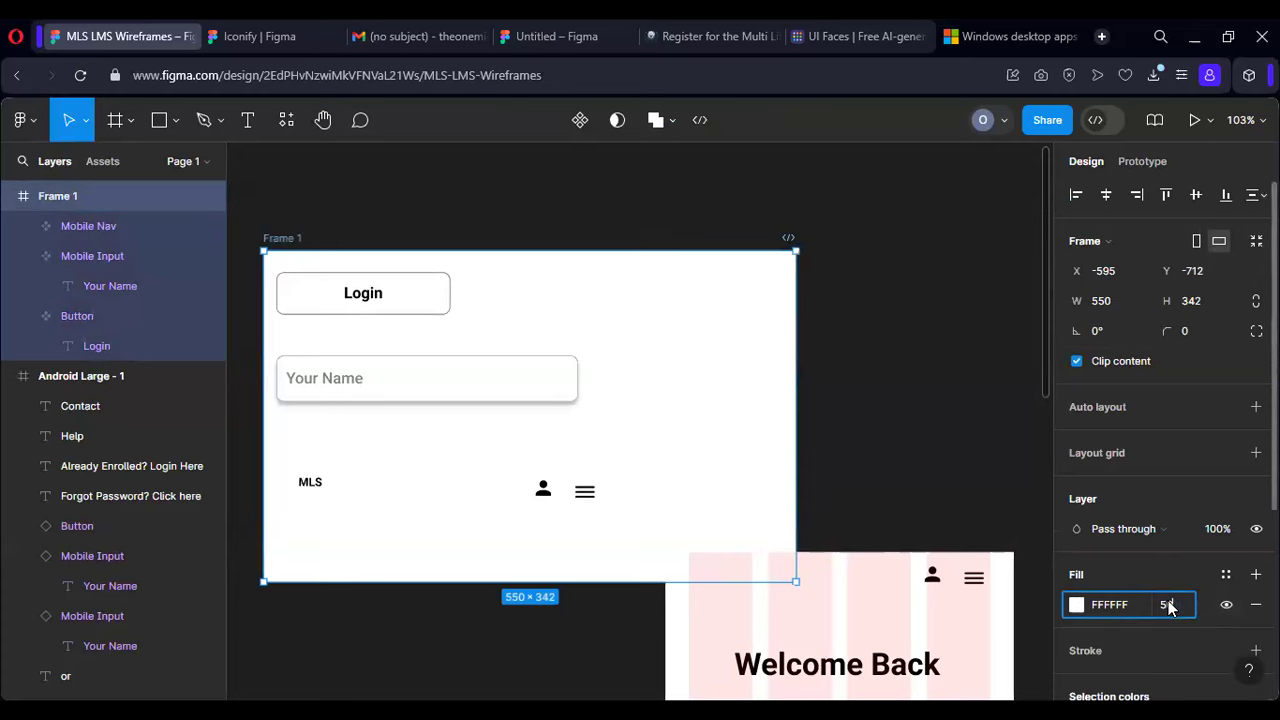
text(0)
key(Return)
Step: Move the Mobile Nav component up beneath the Mobile Input component, to X 13, Y 177 in the frame
scroll(515, 372, down, 1)
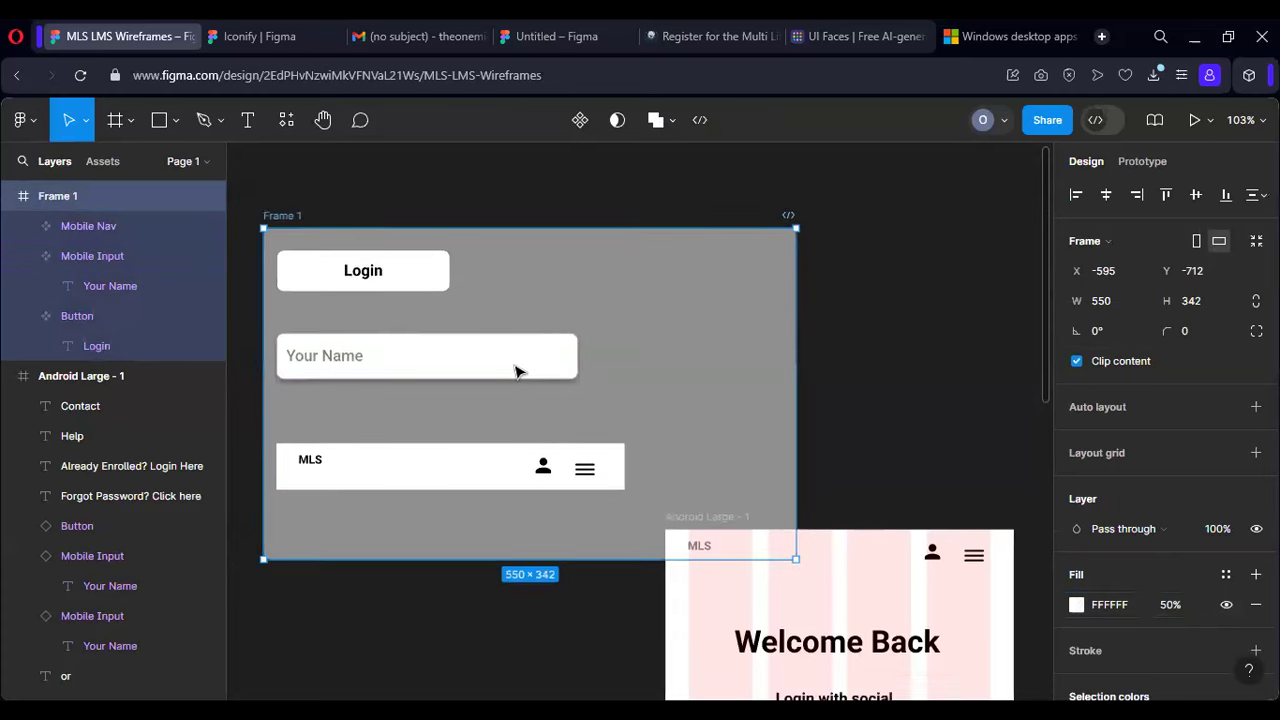
scroll(515, 372, down, 2)
click(420, 424)
drag(420, 424, 405, 316)
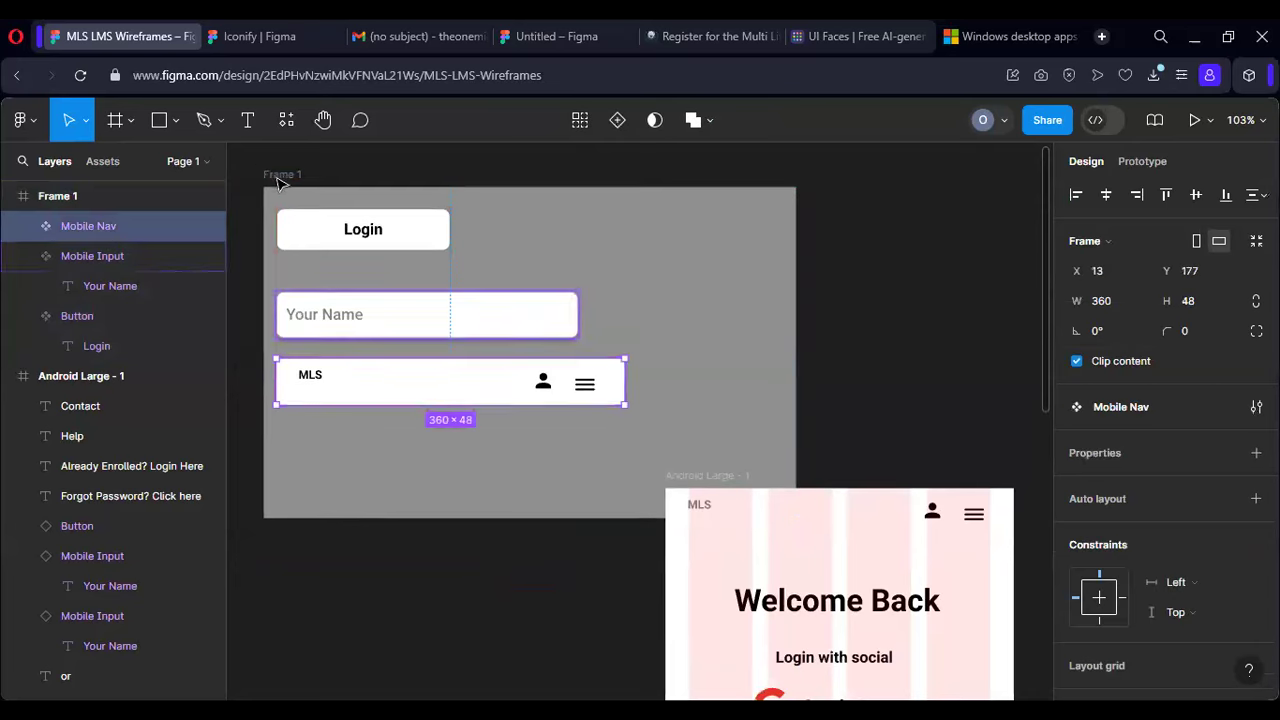
Step: Rename the frame holding the main components to Resources and narrow it to a width of 404
double_click(278, 177)
double_click(278, 177)
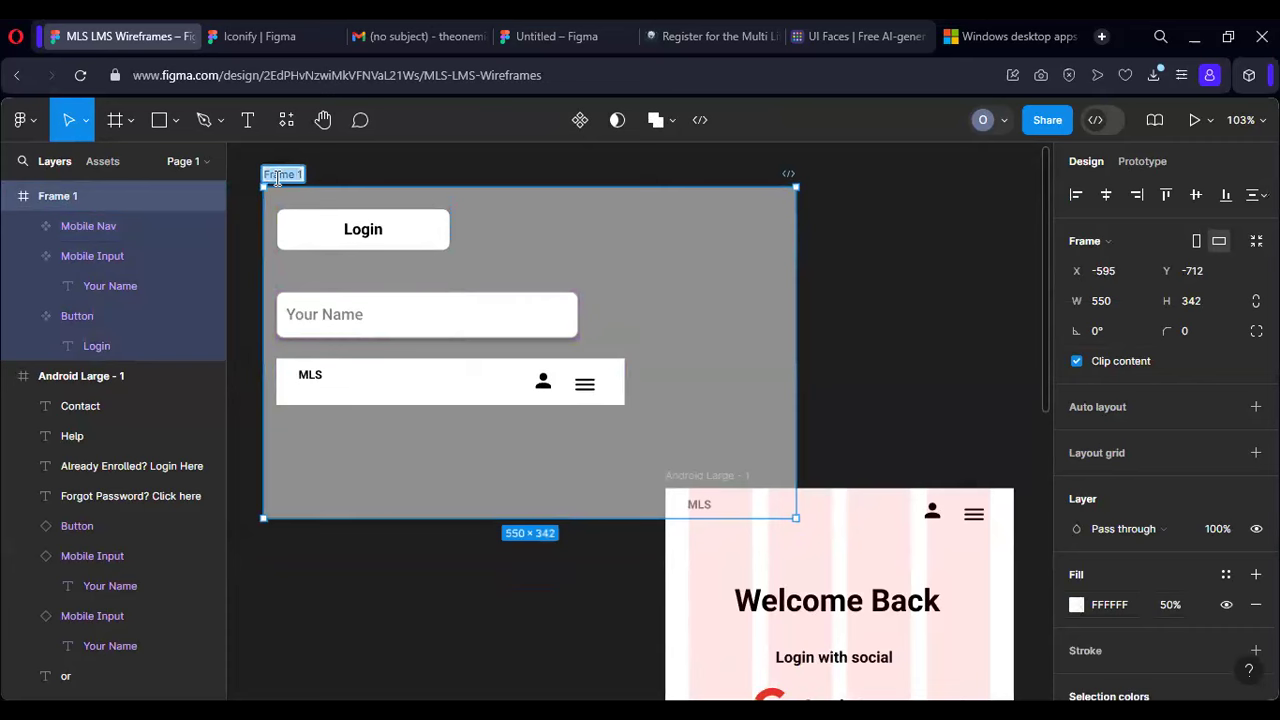
text(ReSou)
key(Return)
scroll(785, 376, down, 1)
drag(779, 370, 655, 360)
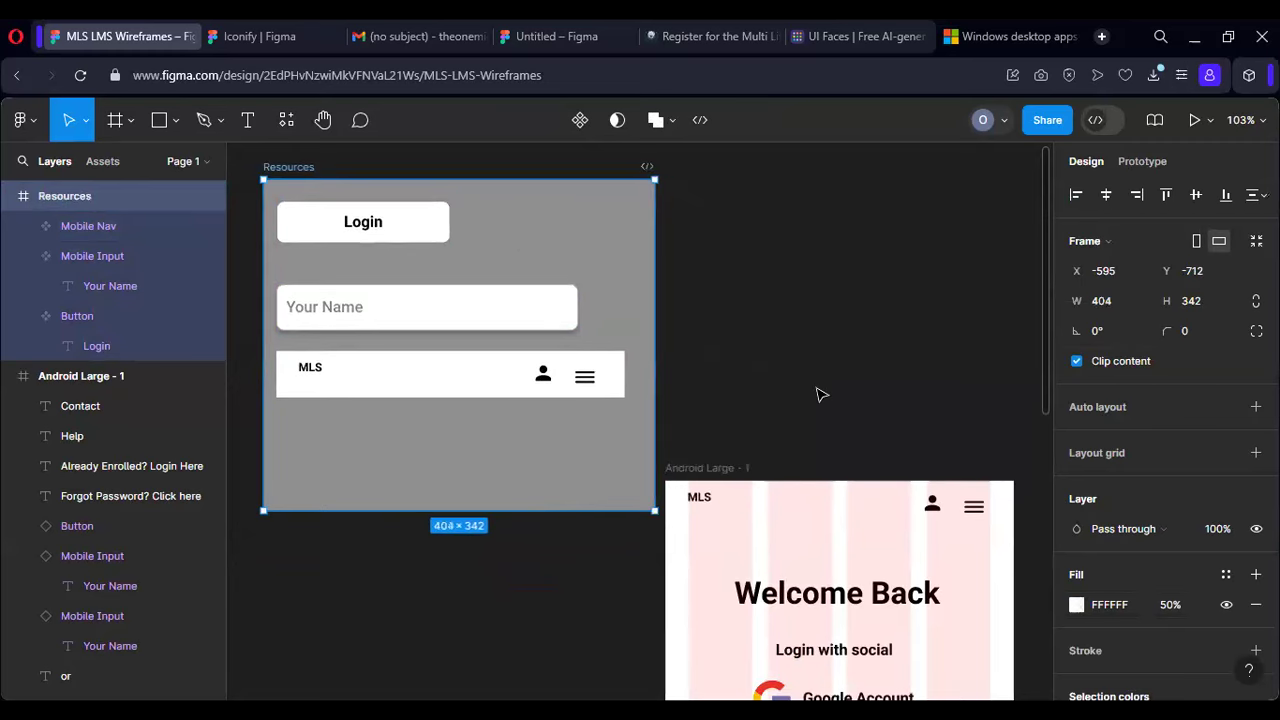
Step: Add a black (000000) inside stroke of weight 1 to only the bottom edge of the Mobile Nav main component
scroll(816, 394, down, 4)
click(850, 310)
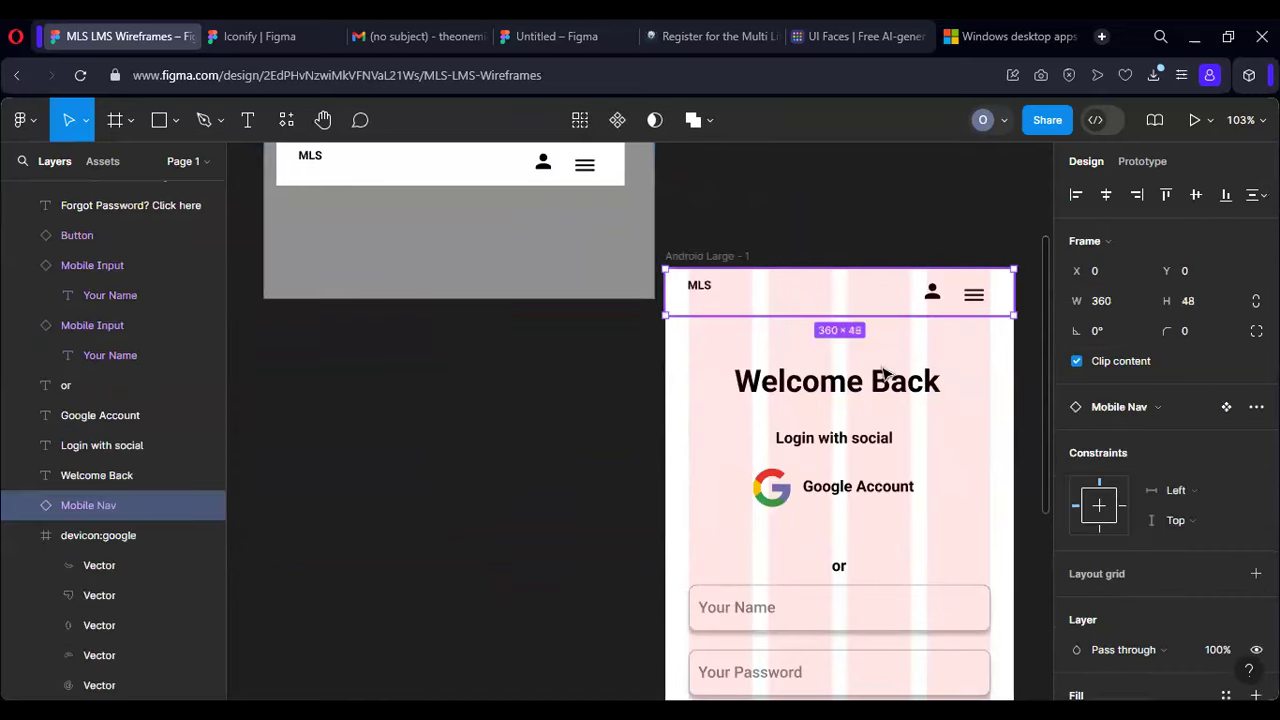
click(885, 373)
click(830, 293)
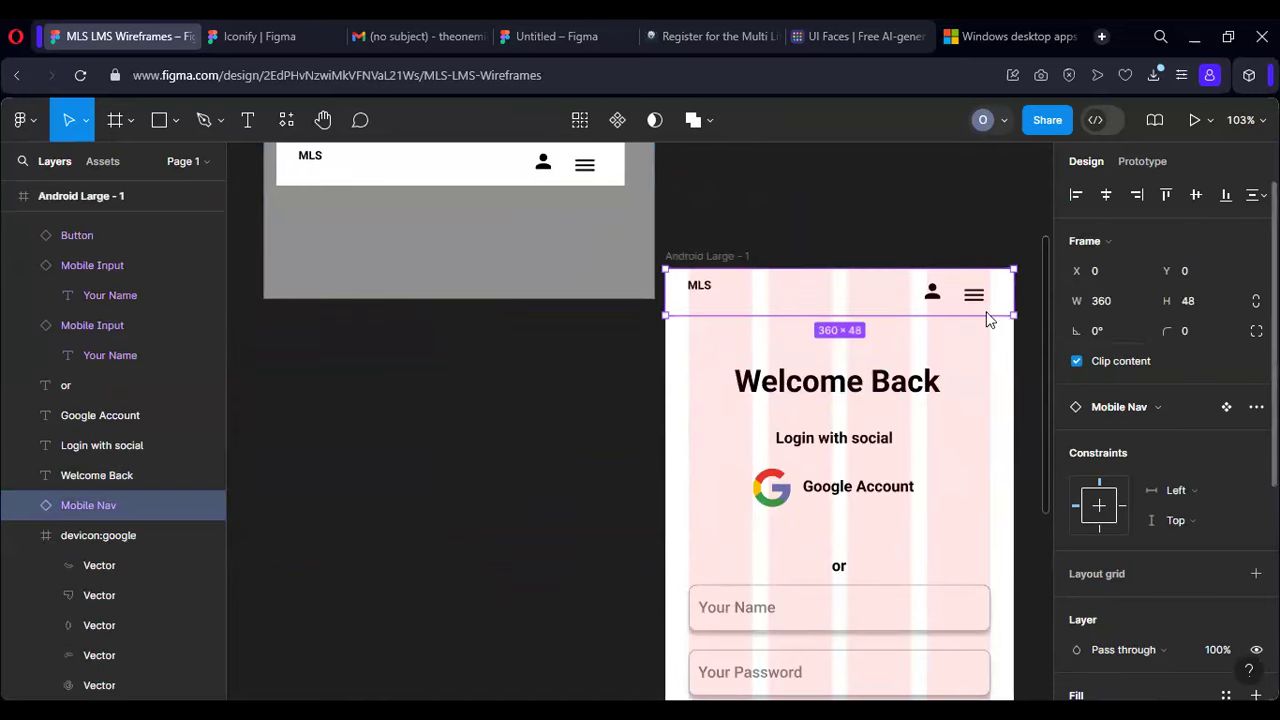
scroll(403, 229, up, 2)
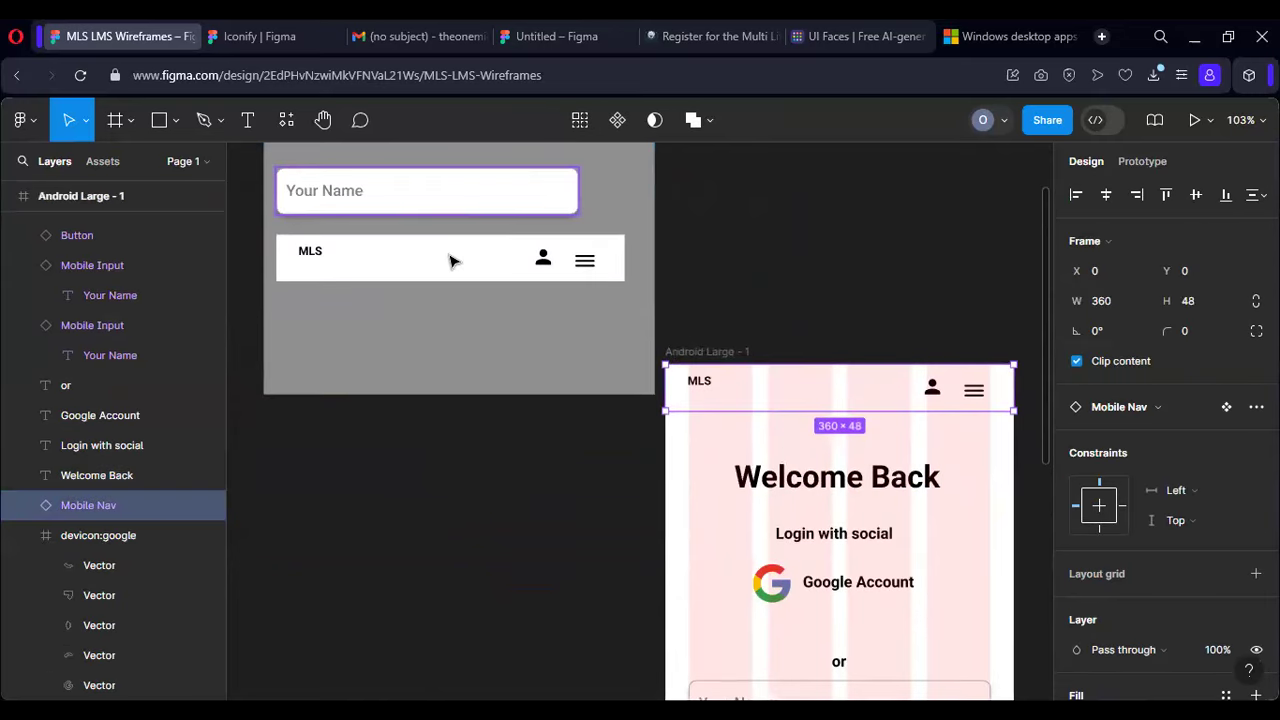
scroll(450, 261, up, 3)
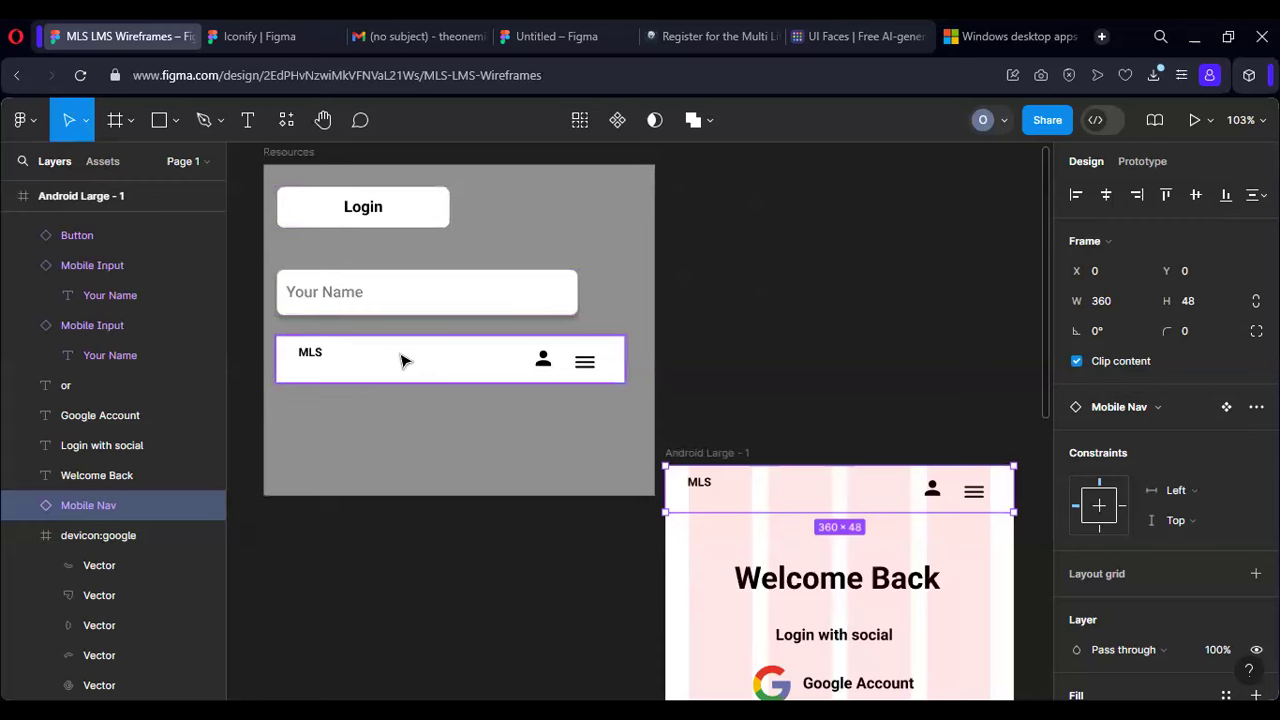
click(403, 360)
scroll(1143, 521, down, 4)
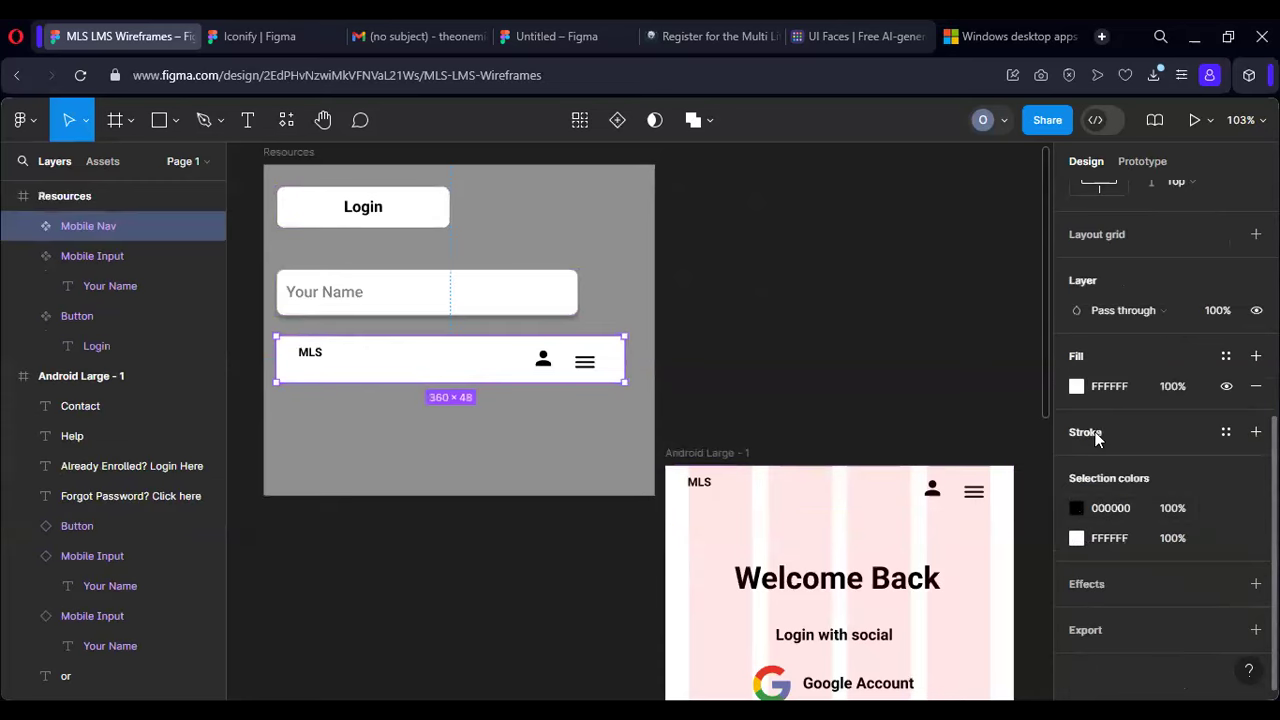
click(1256, 432)
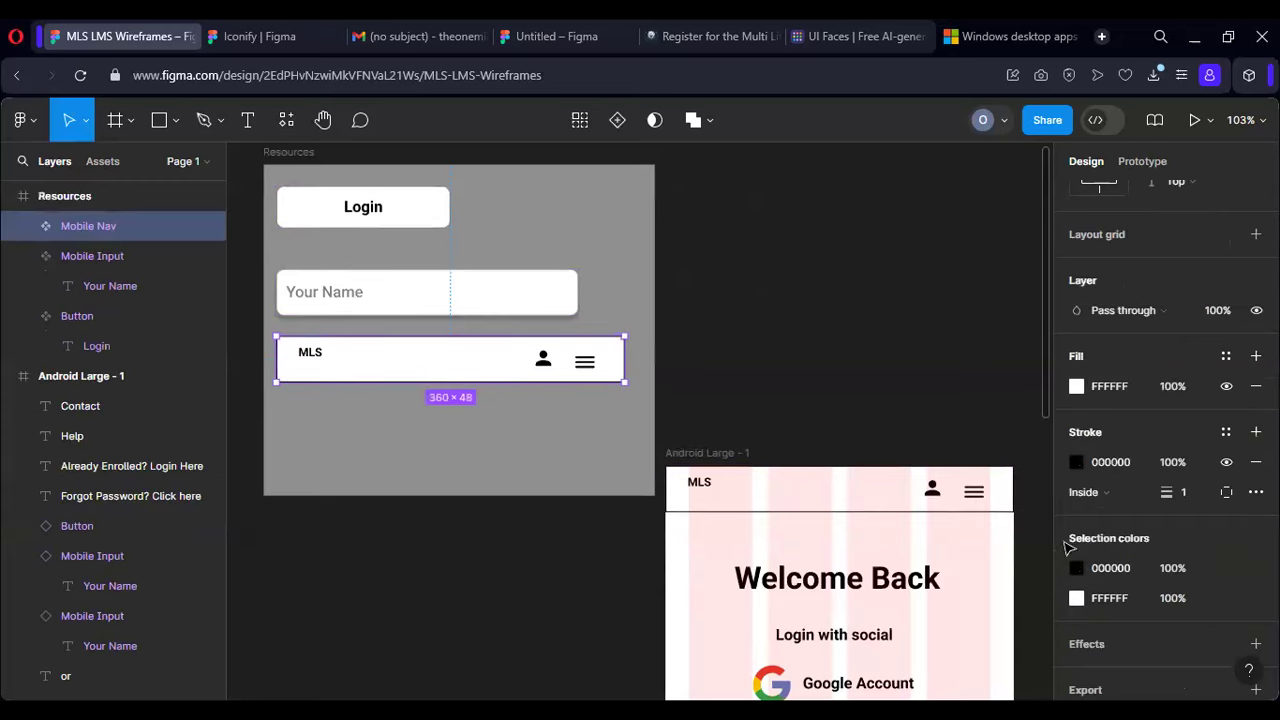
click(1226, 494)
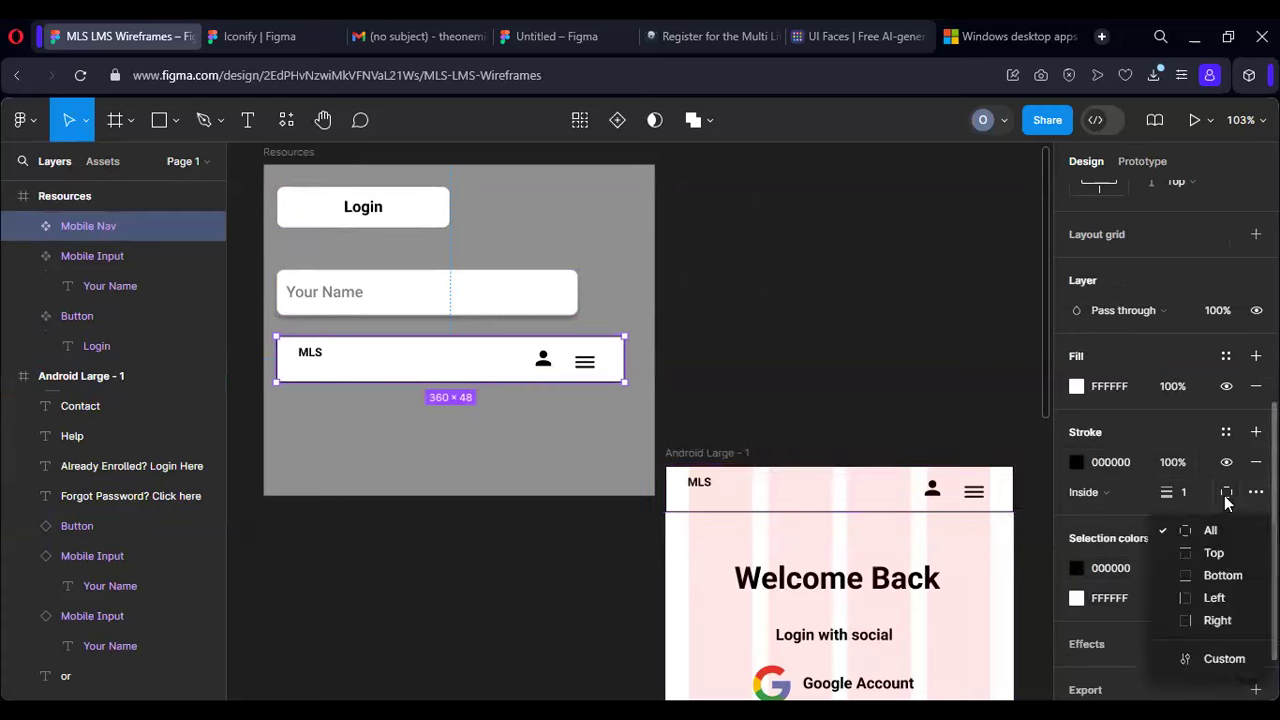
click(1211, 576)
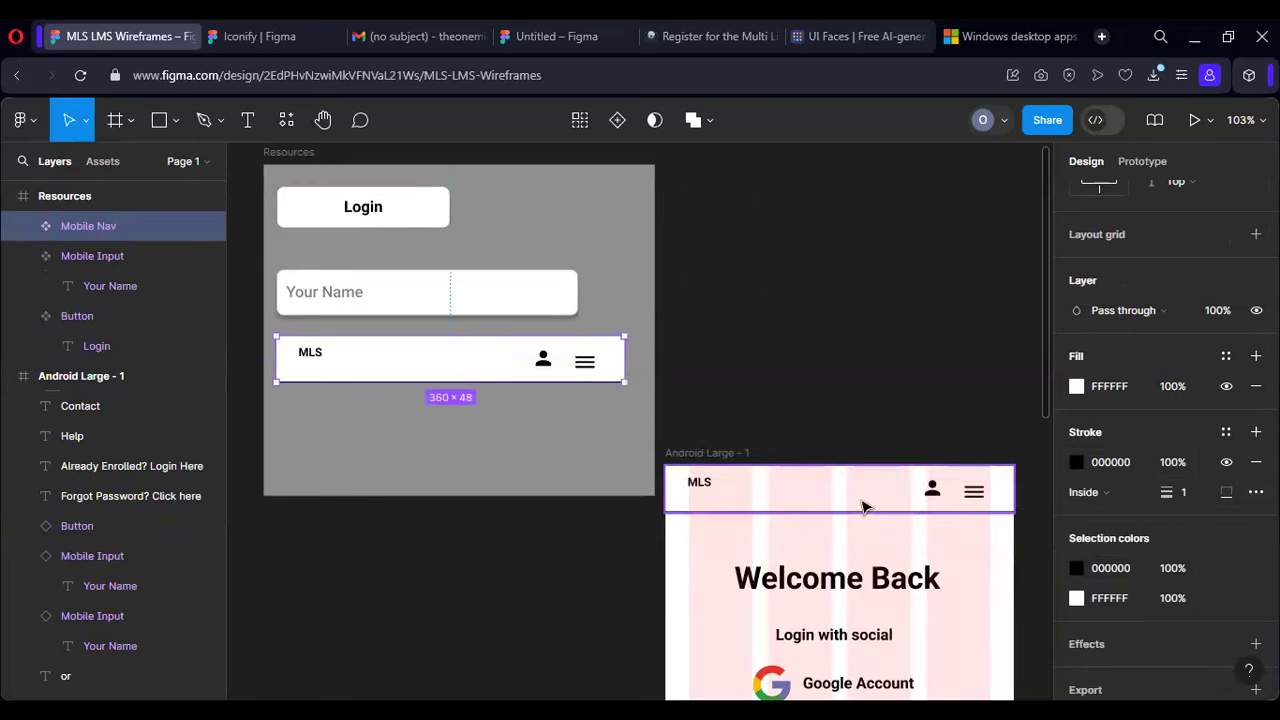
Step: Set the Mobile Nav component's stroke opacity to 50% and add a drop shadow to the component
click(1172, 463)
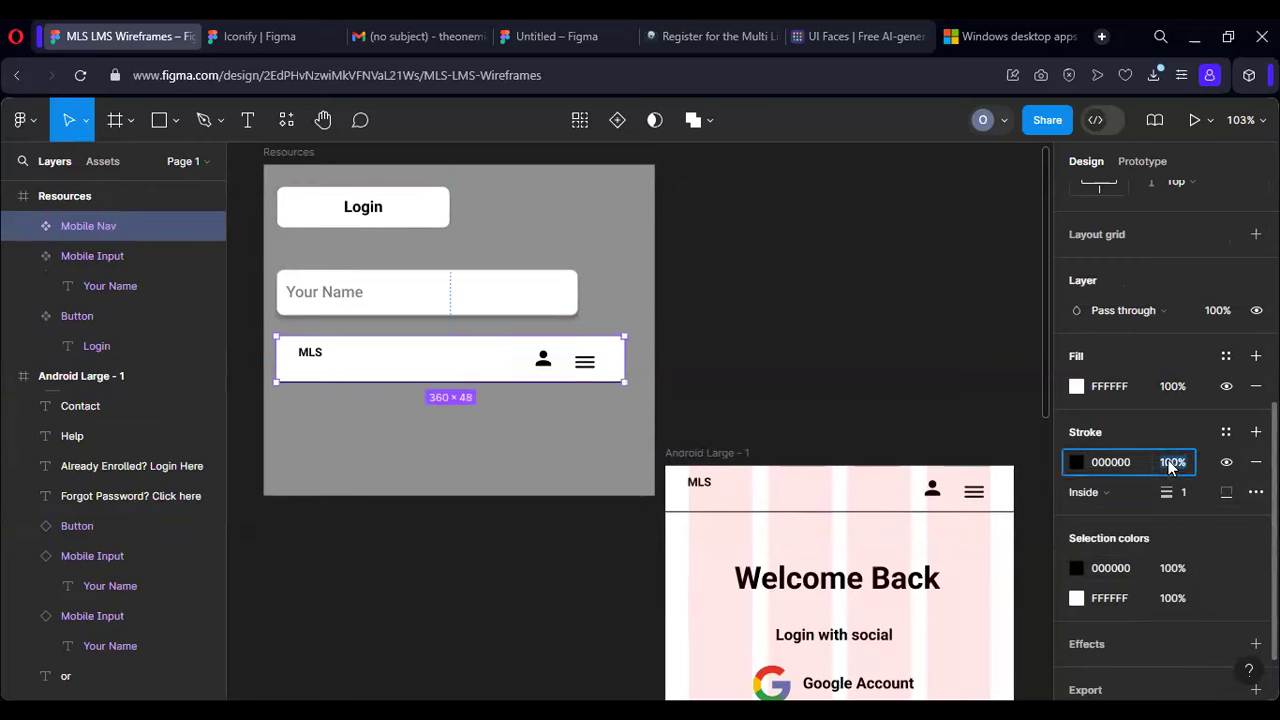
text(50)
key(Return)
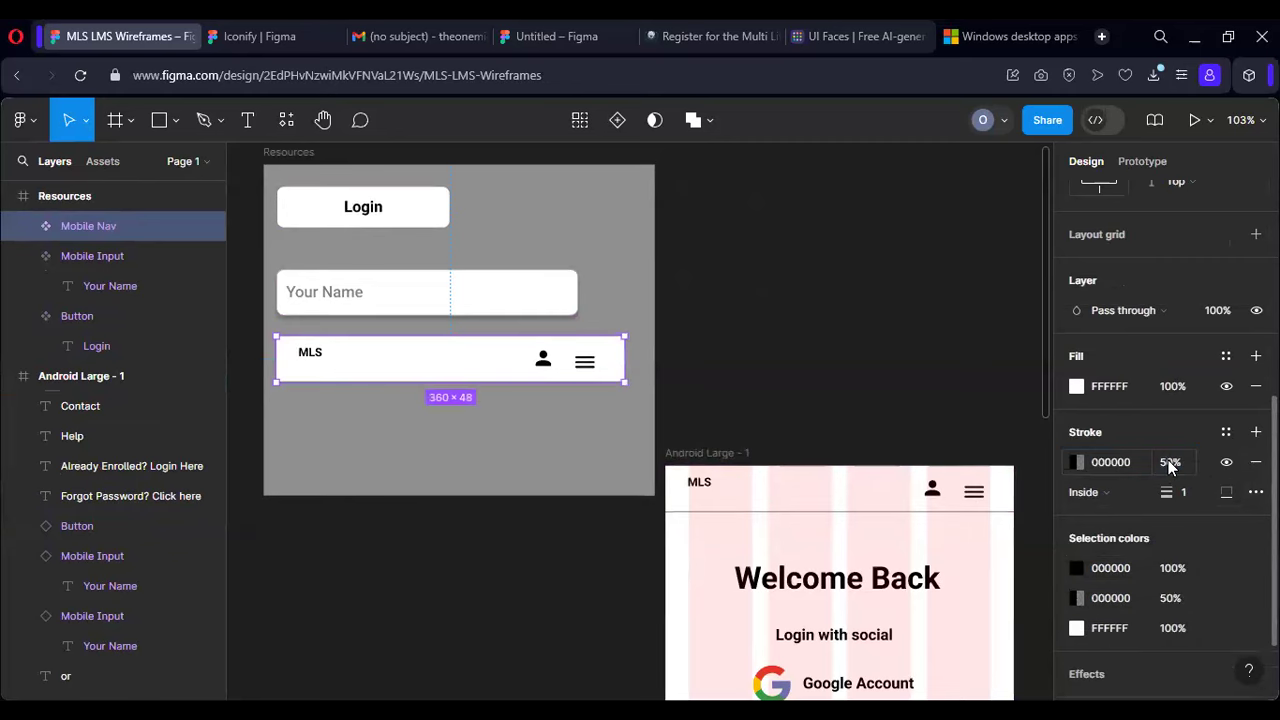
scroll(1175, 568, down, 2)
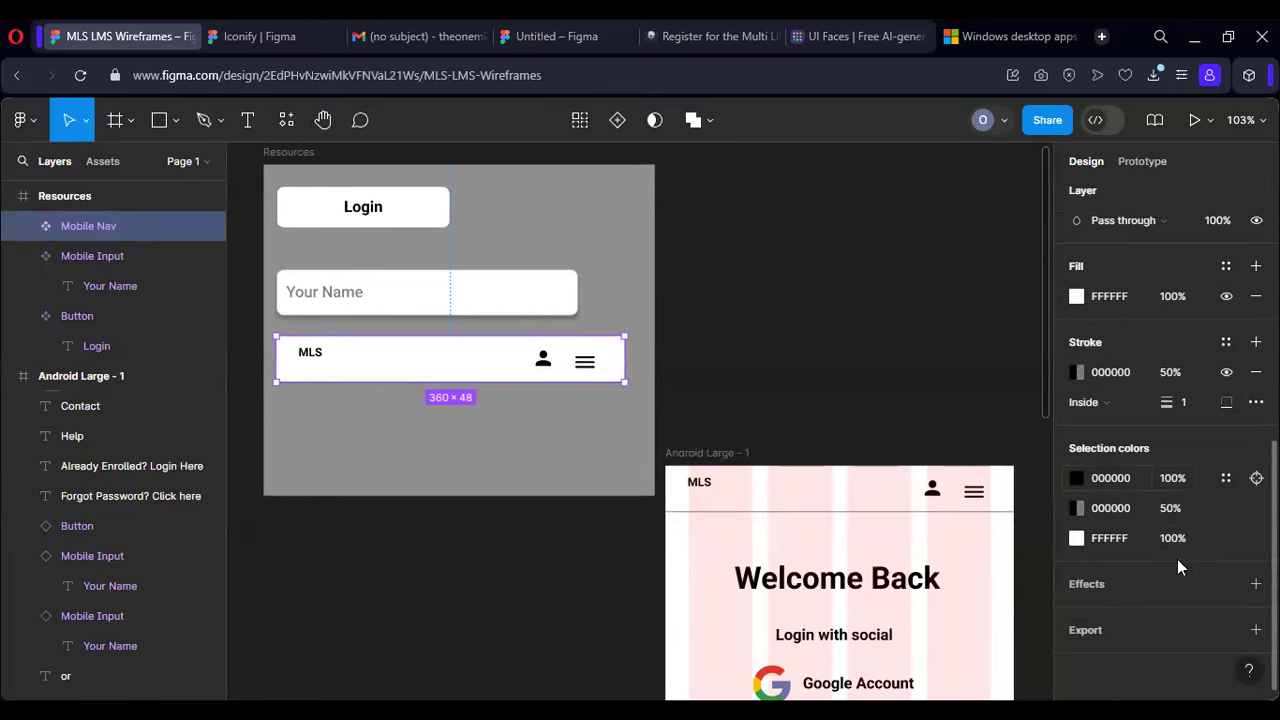
click(1080, 589)
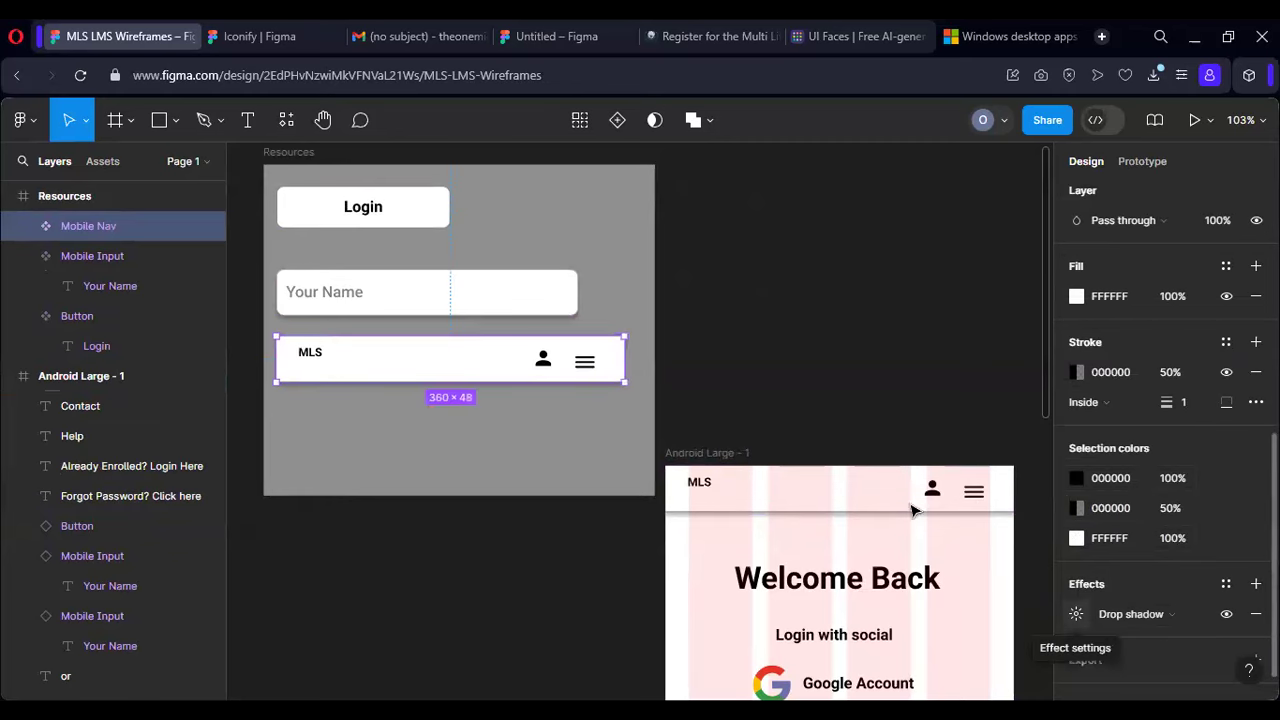
Step: Draw a new frame on the empty canvas beside the lower part of the login screen and size it to 360 × 48
scroll(750, 425, down, 5)
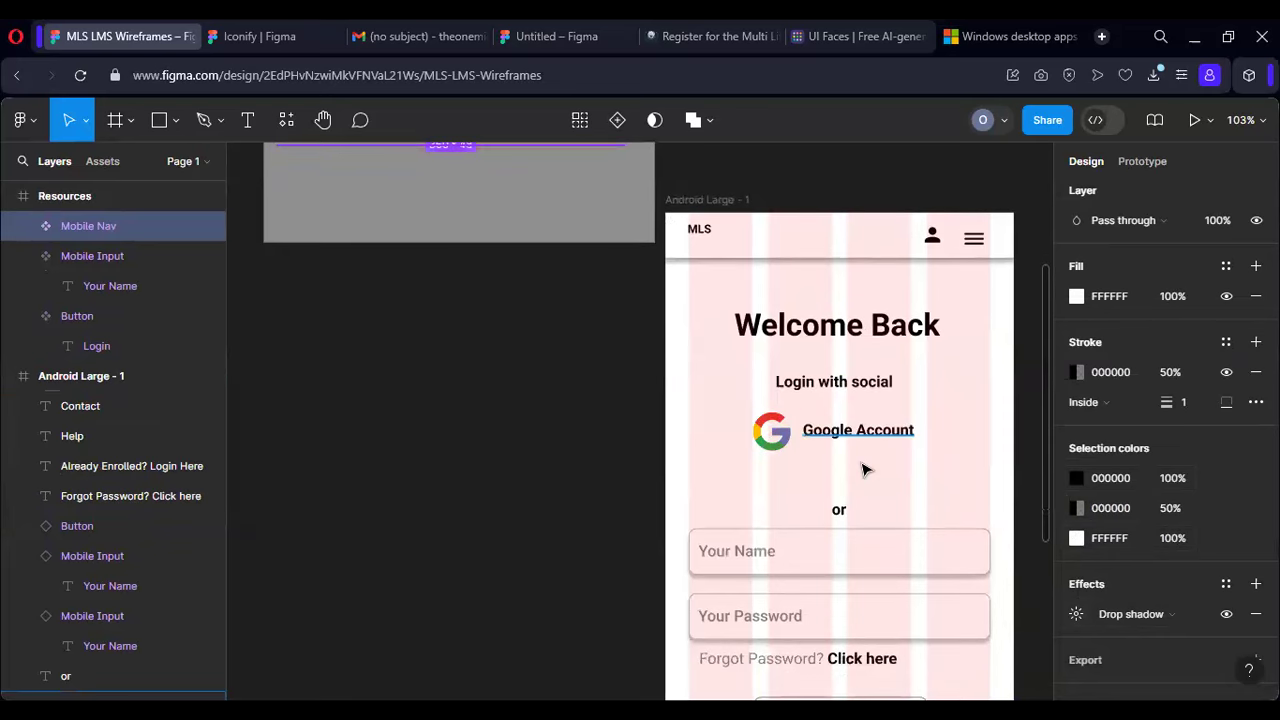
scroll(858, 458, down, 2)
scroll(858, 458, down, 8)
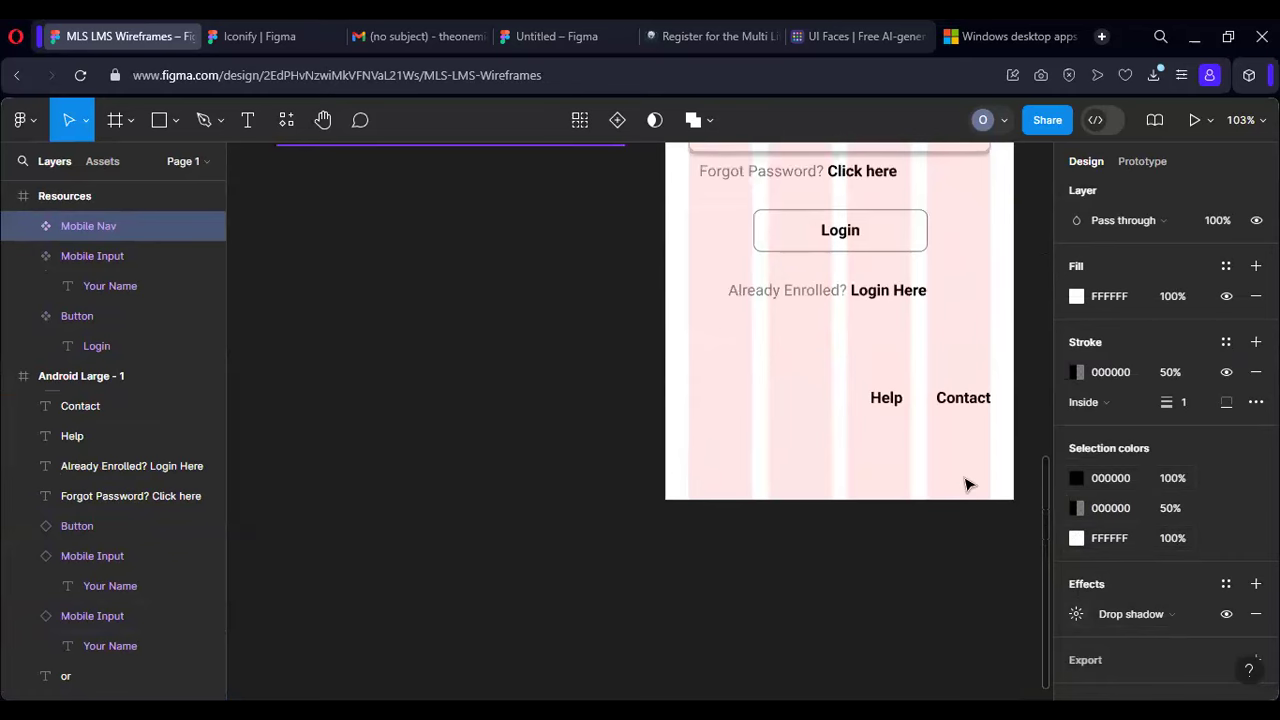
key(f)
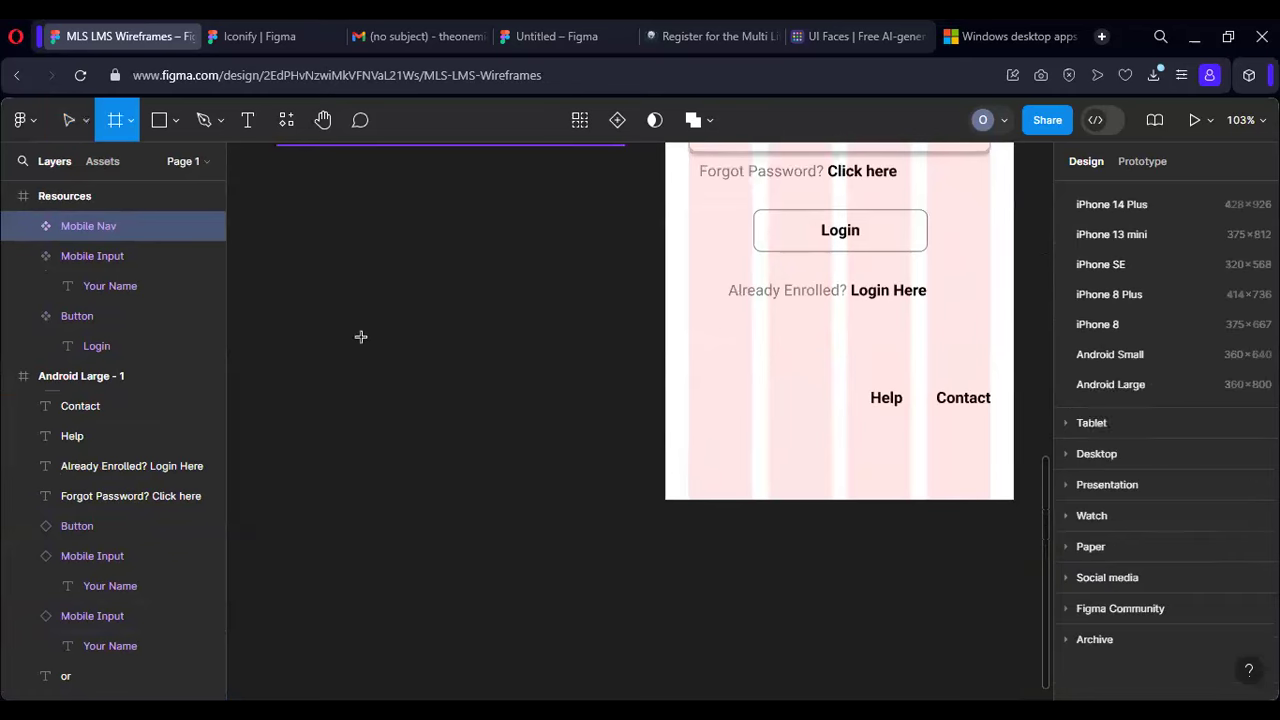
drag(280, 267, 529, 325)
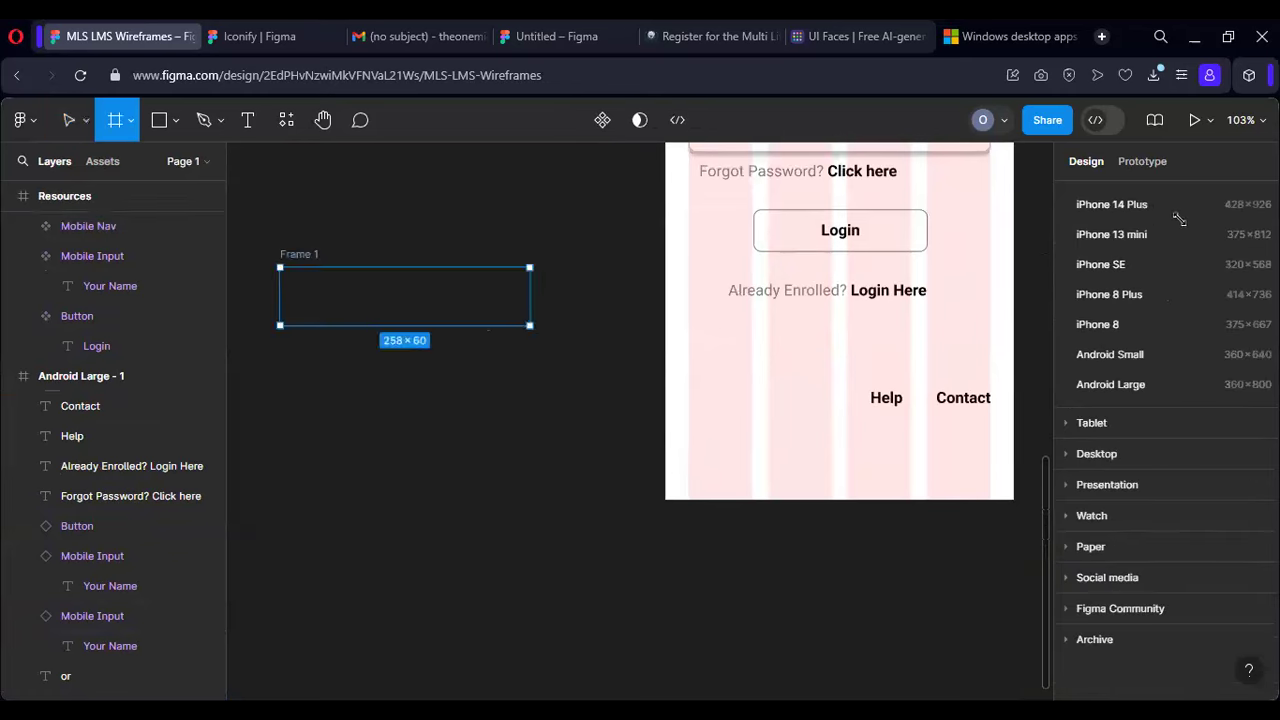
click(1104, 188)
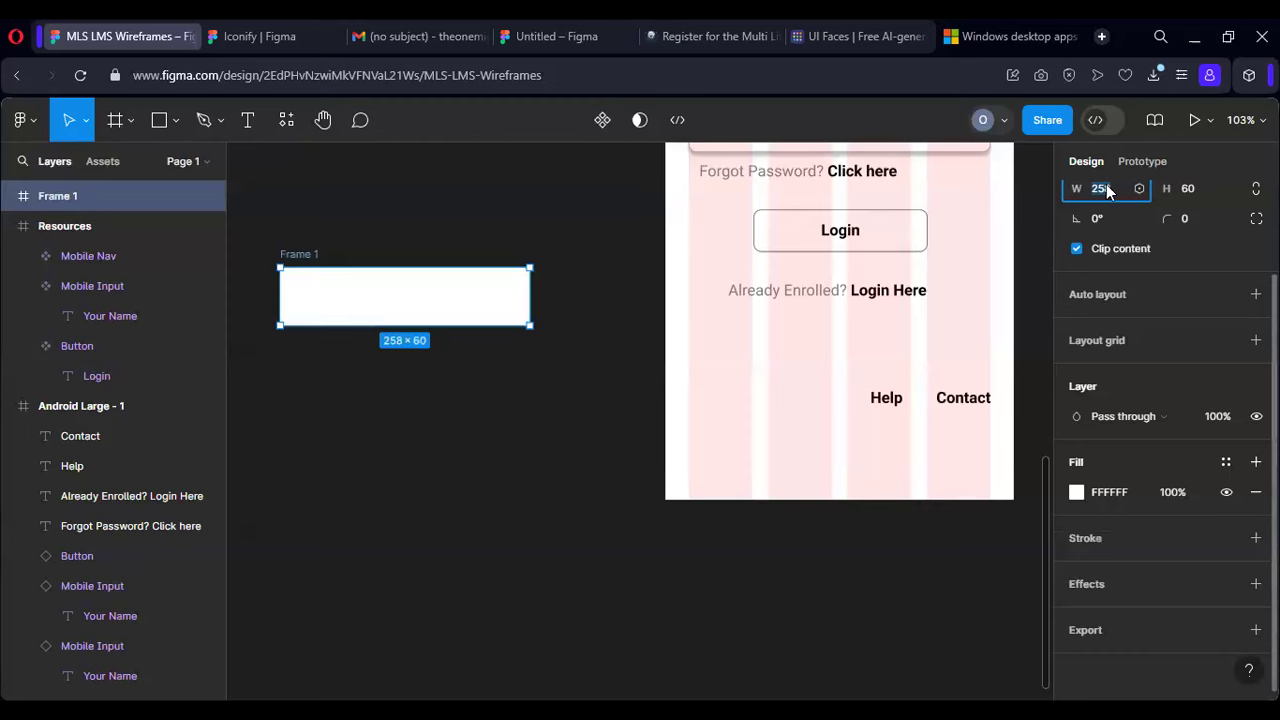
text(360)
key(Return)
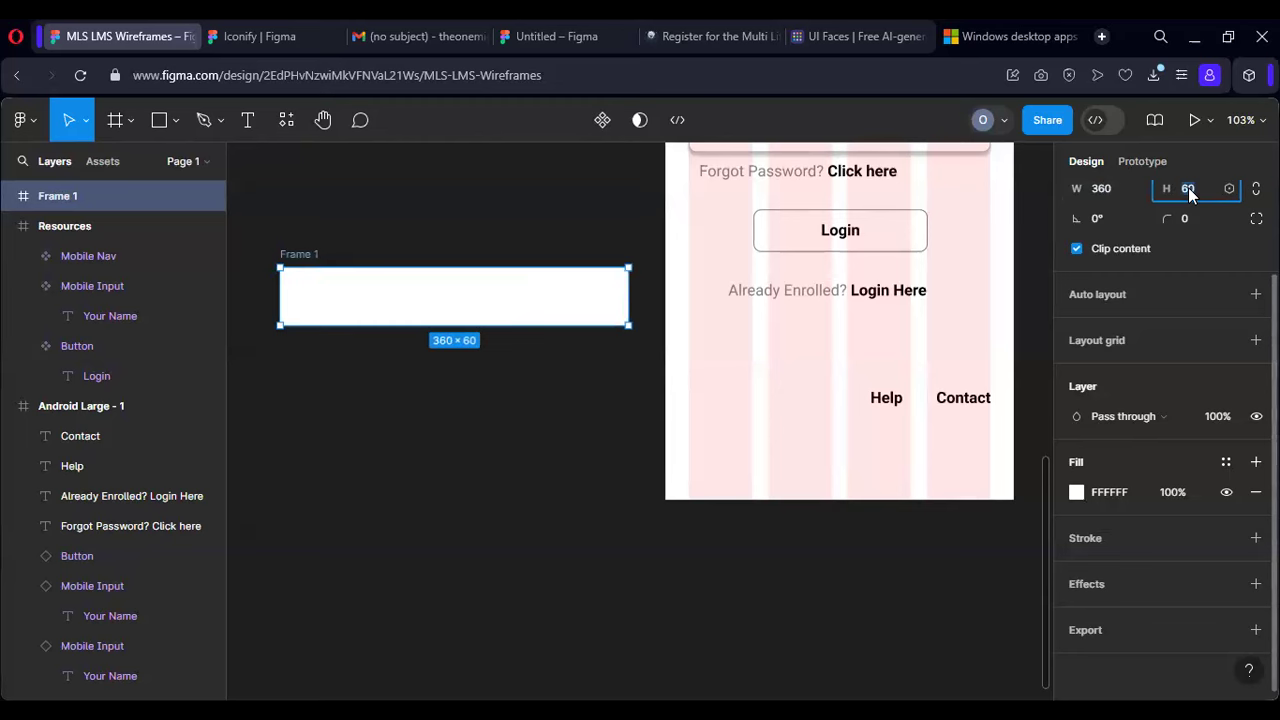
key(Return)
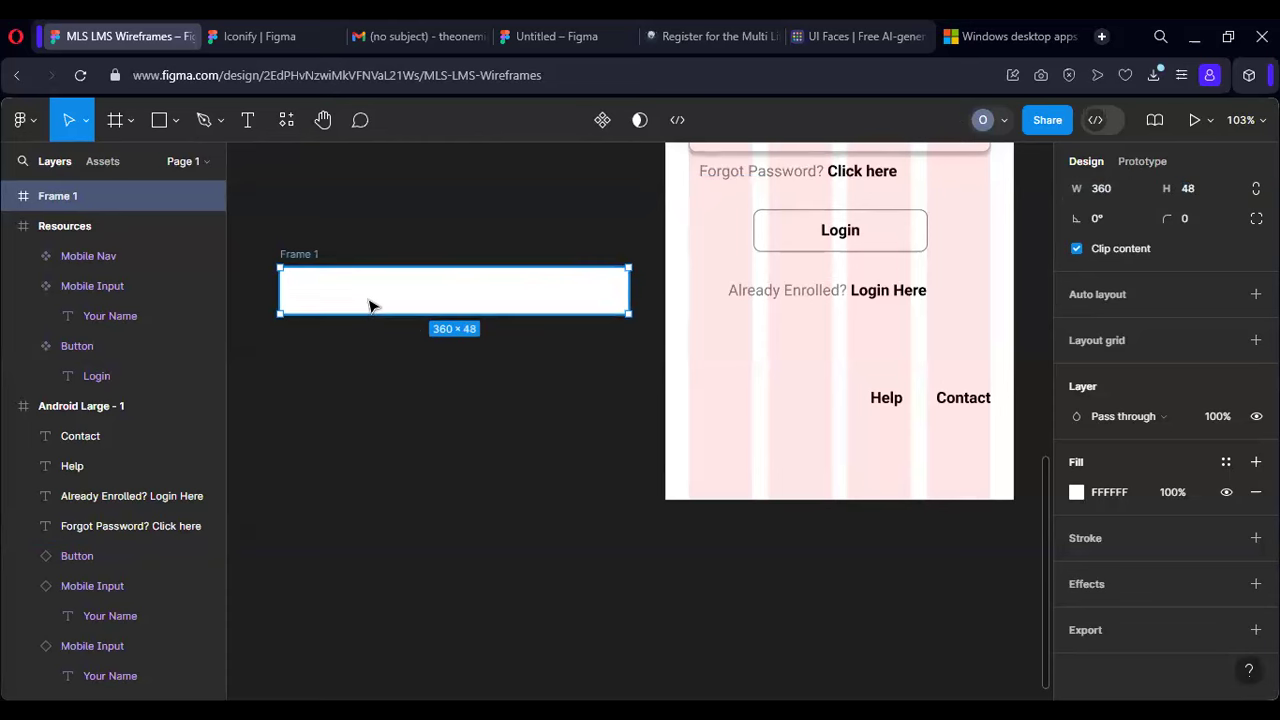
Step: Add the text "c Multi Life Savers 2024 All Rights Reserved" inside the new frame and set it to auto width
key(t)
drag(322, 291, 528, 306)
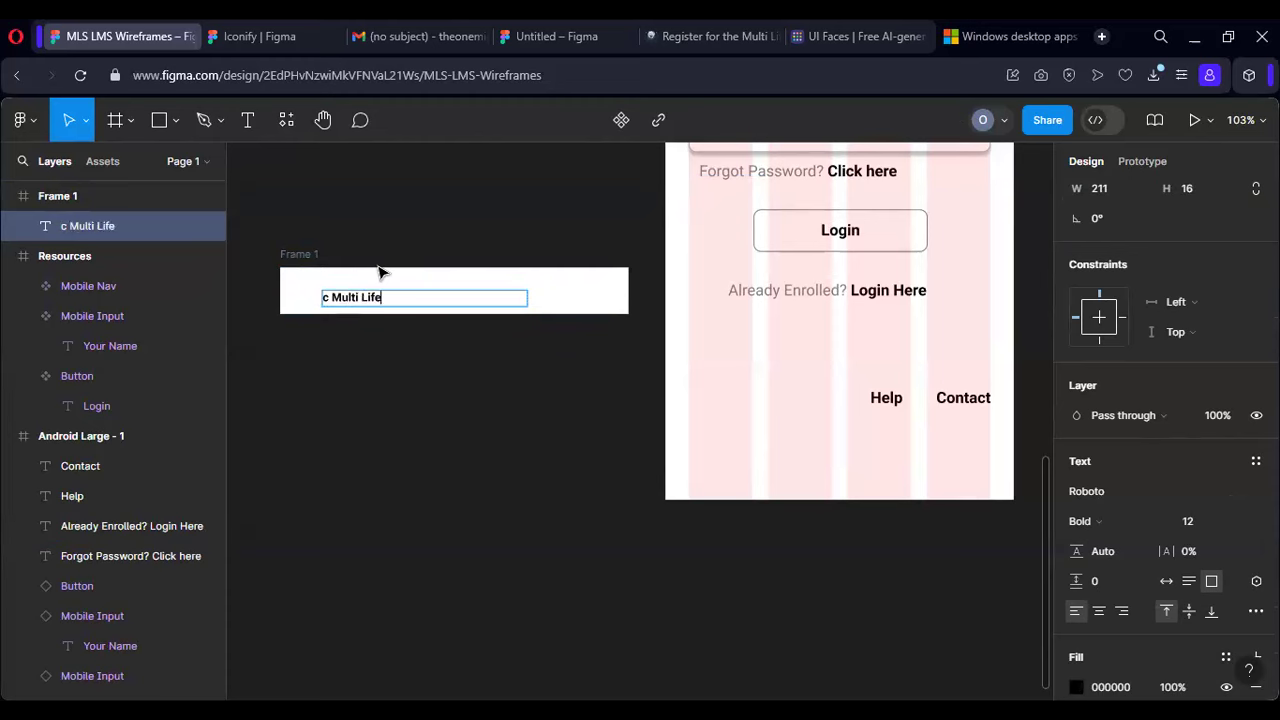
text(vers 202)
text(4 All Rig)
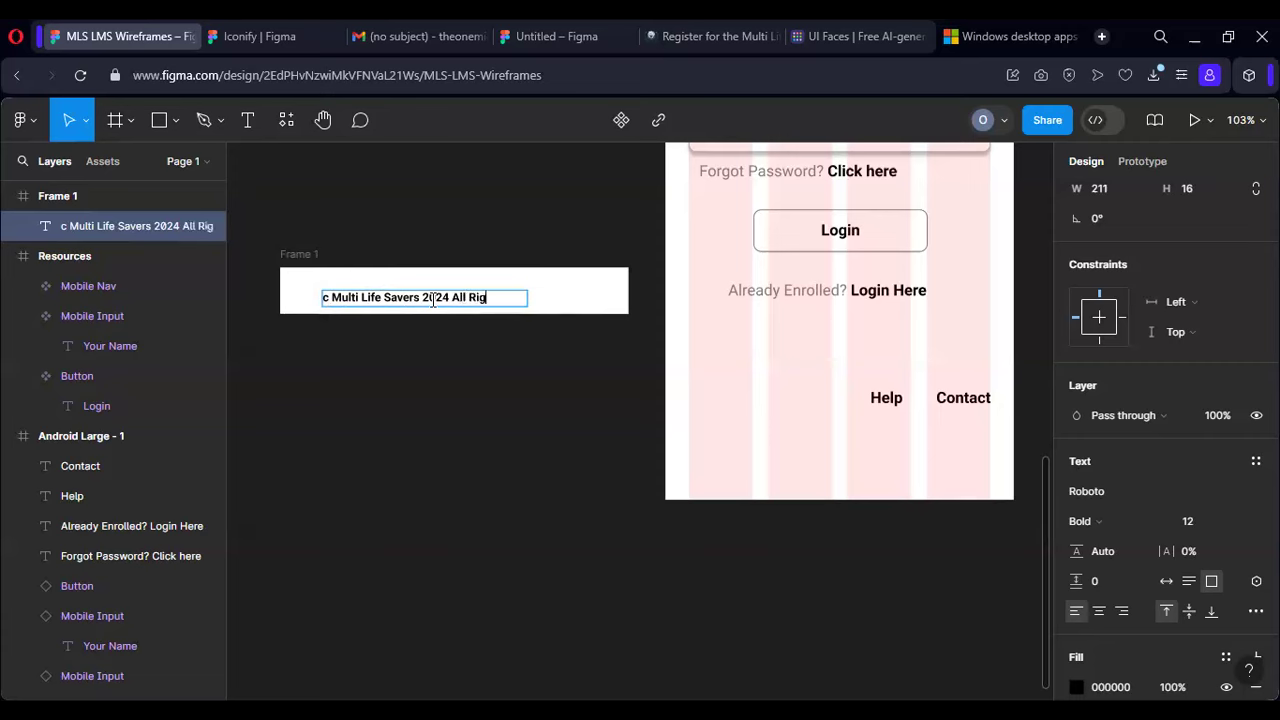
text(hts Reserved)
click(1166, 581)
Step: Set the copyright text's weight to Medium and delete the leading "c" and its space
triple_click(532, 297)
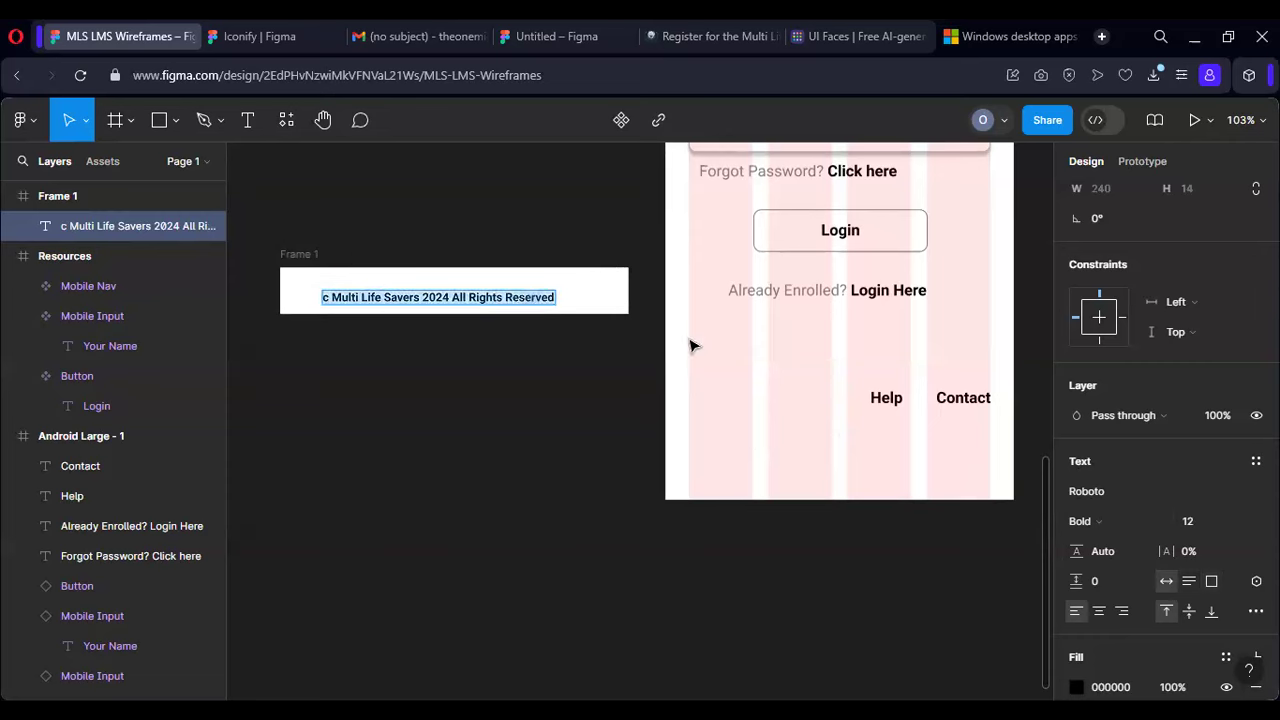
click(1105, 522)
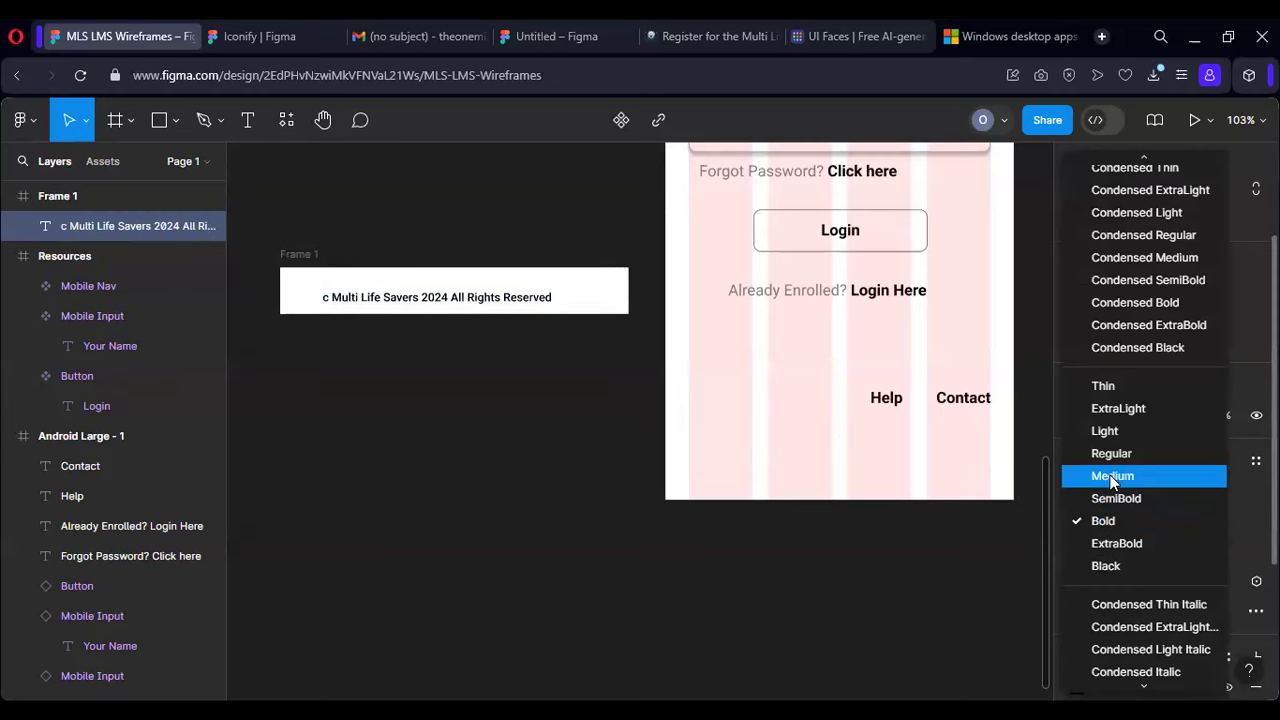
click(1113, 478)
click(327, 300)
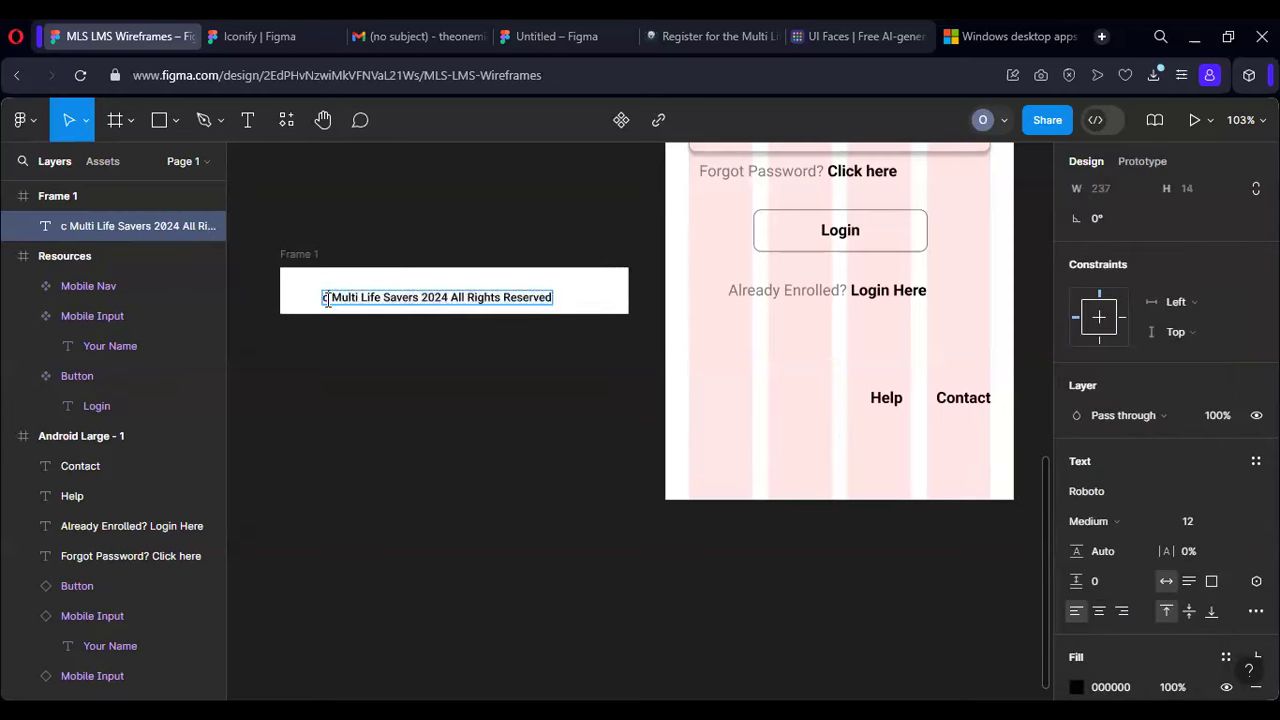
key(BackSpace)
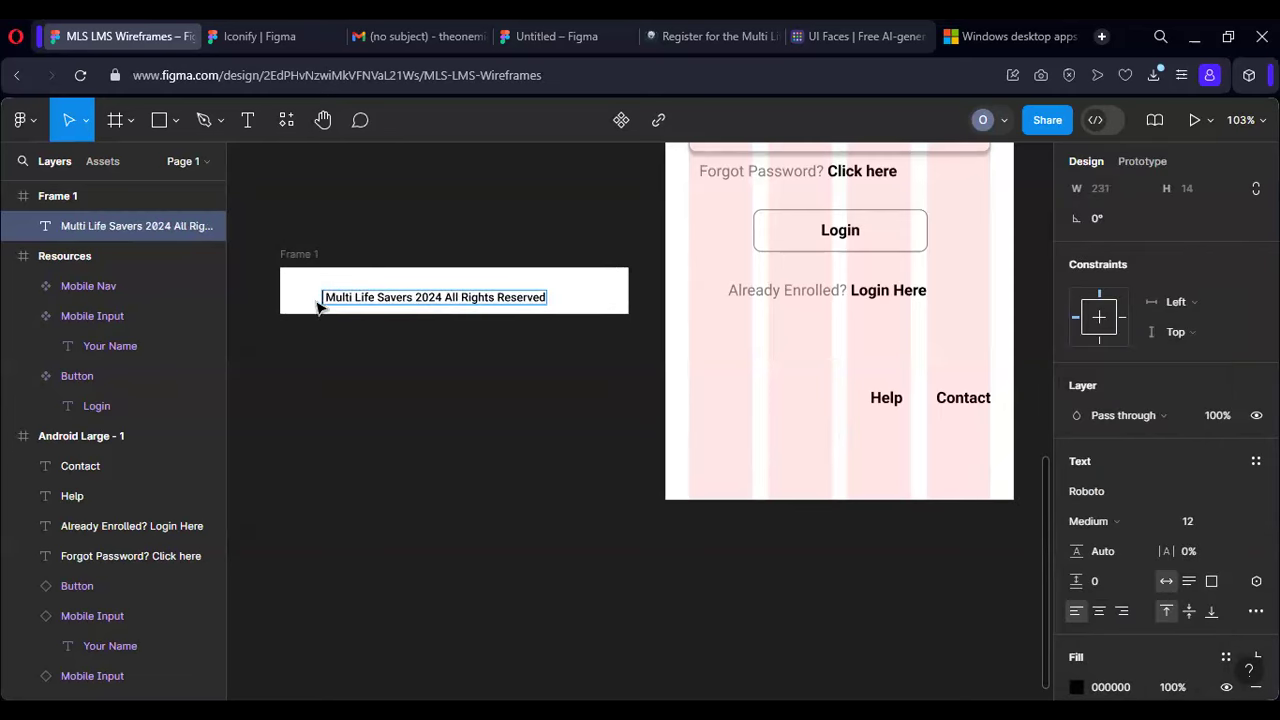
key(BackSpace)
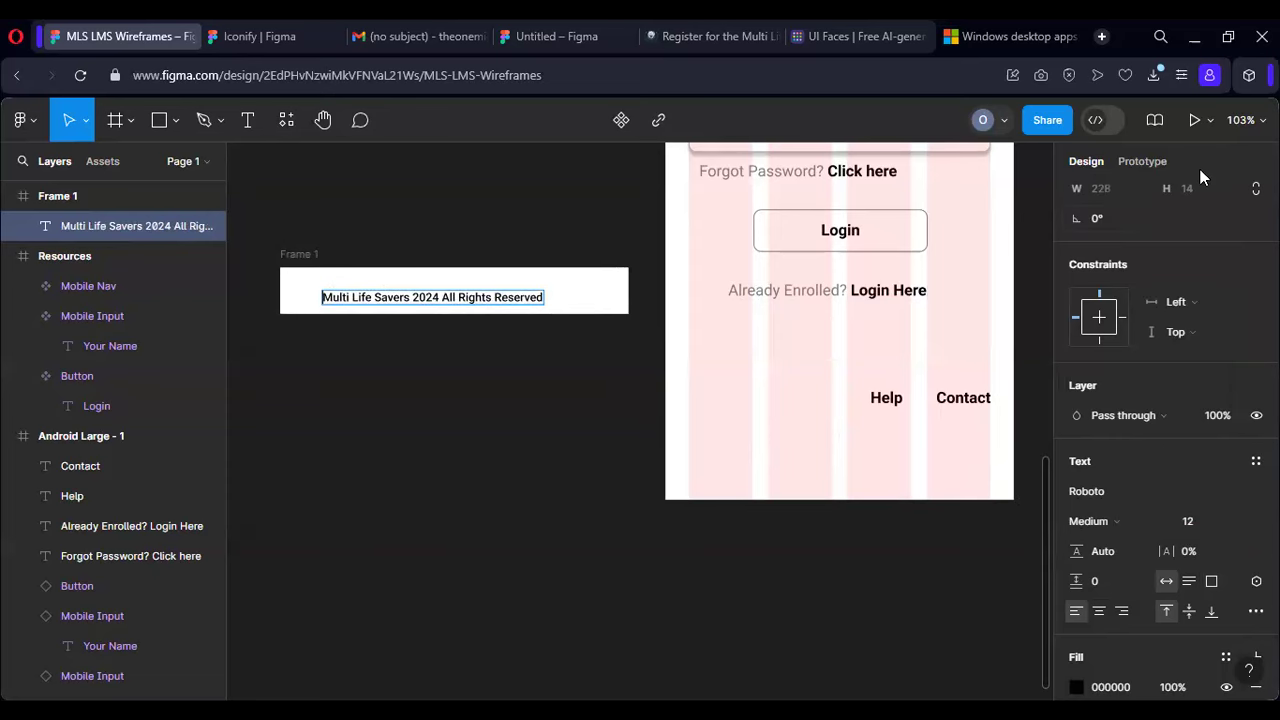
Step: Centre the copyright text horizontally and vertically within its frame
scroll(1150, 229, up, 1)
scroll(1150, 229, up, 1)
click(1106, 195)
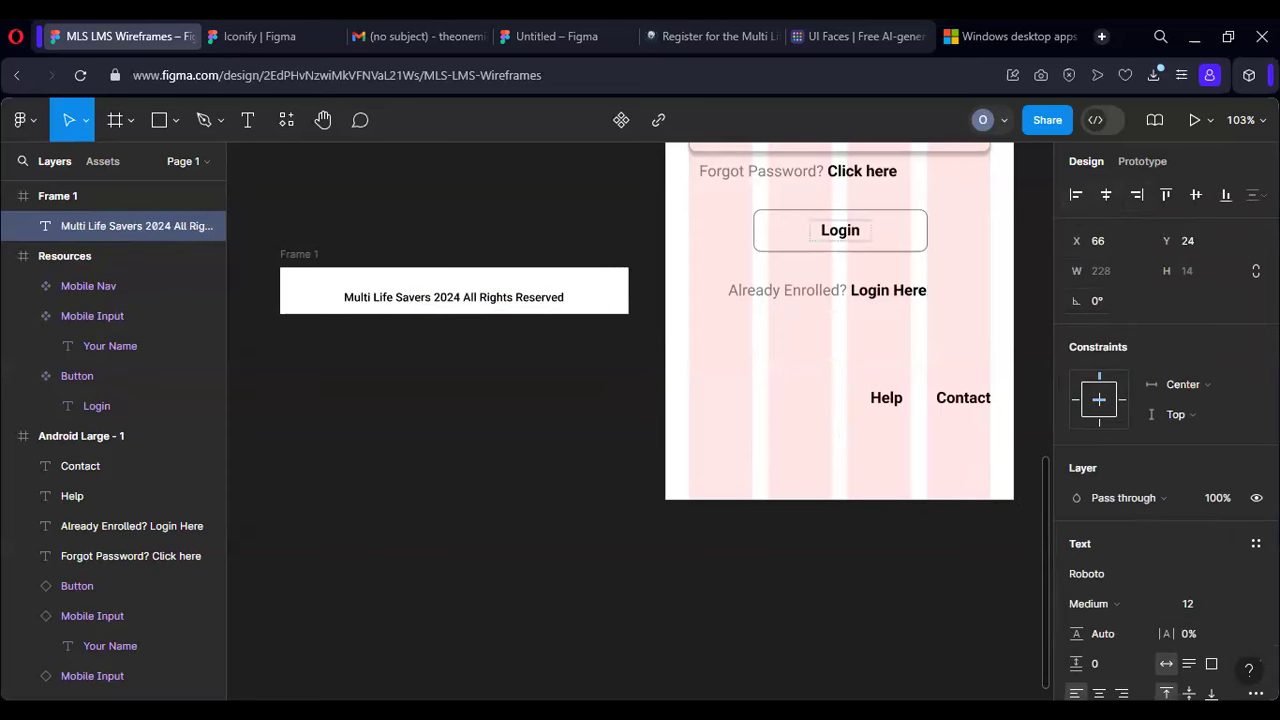
click(1196, 195)
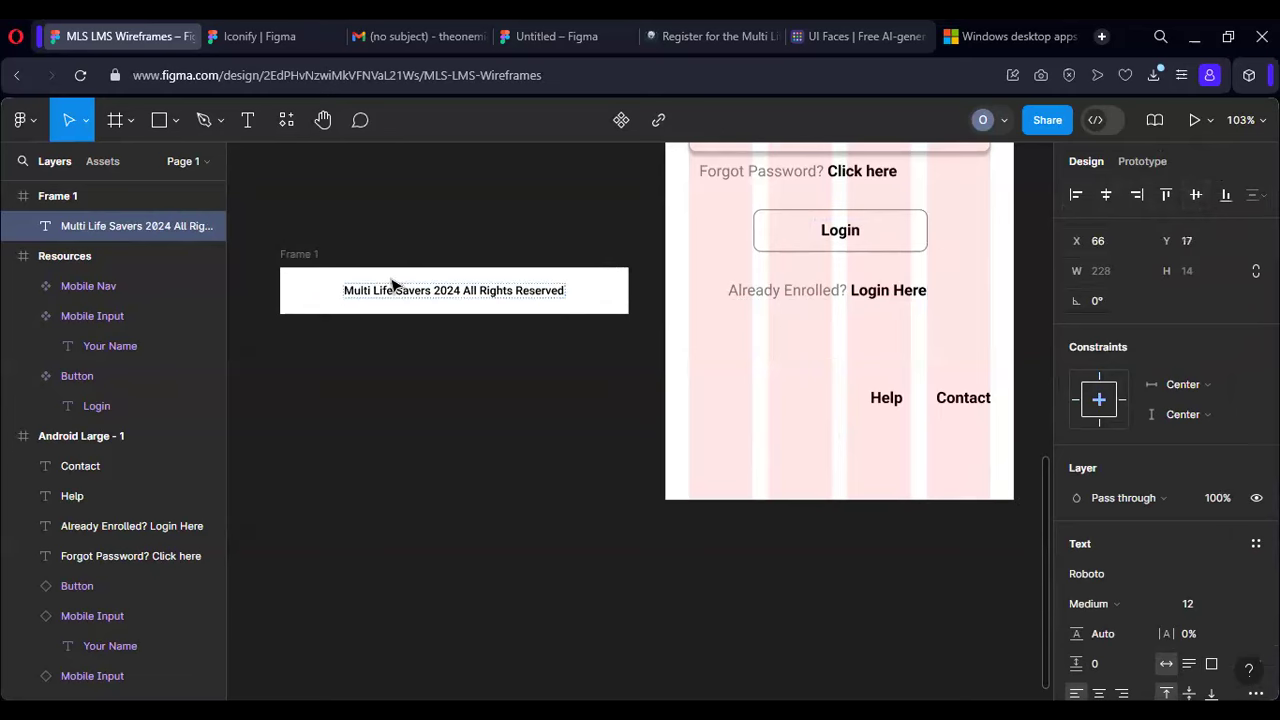
Step: Run the Iconify plugin and search it for copyright icons
click(20, 120)
mouse_move(157, 416)
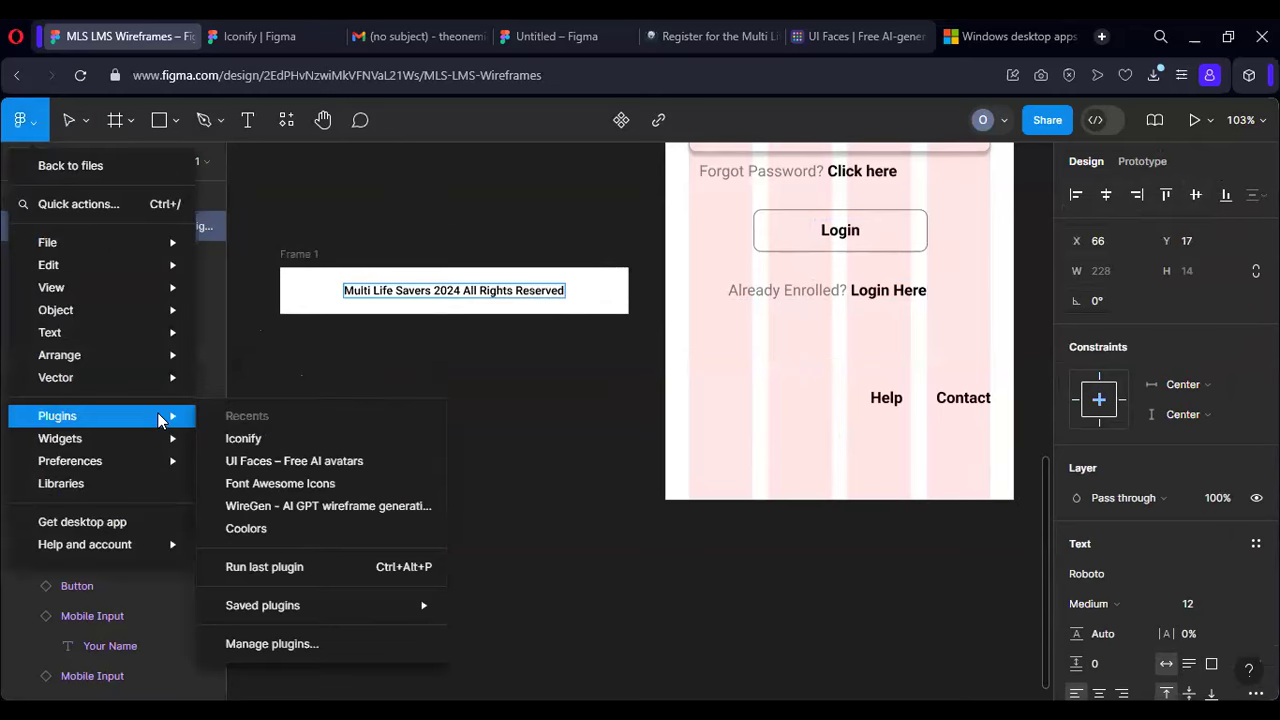
click(224, 436)
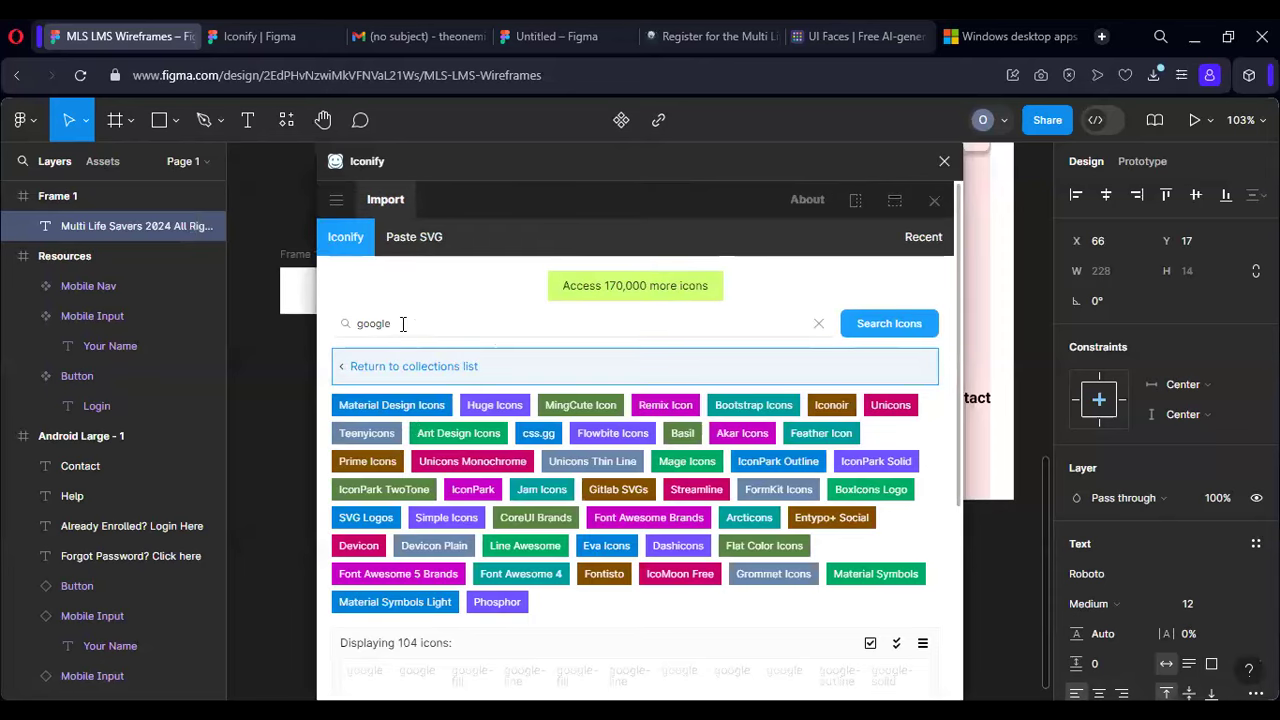
double_click(370, 324)
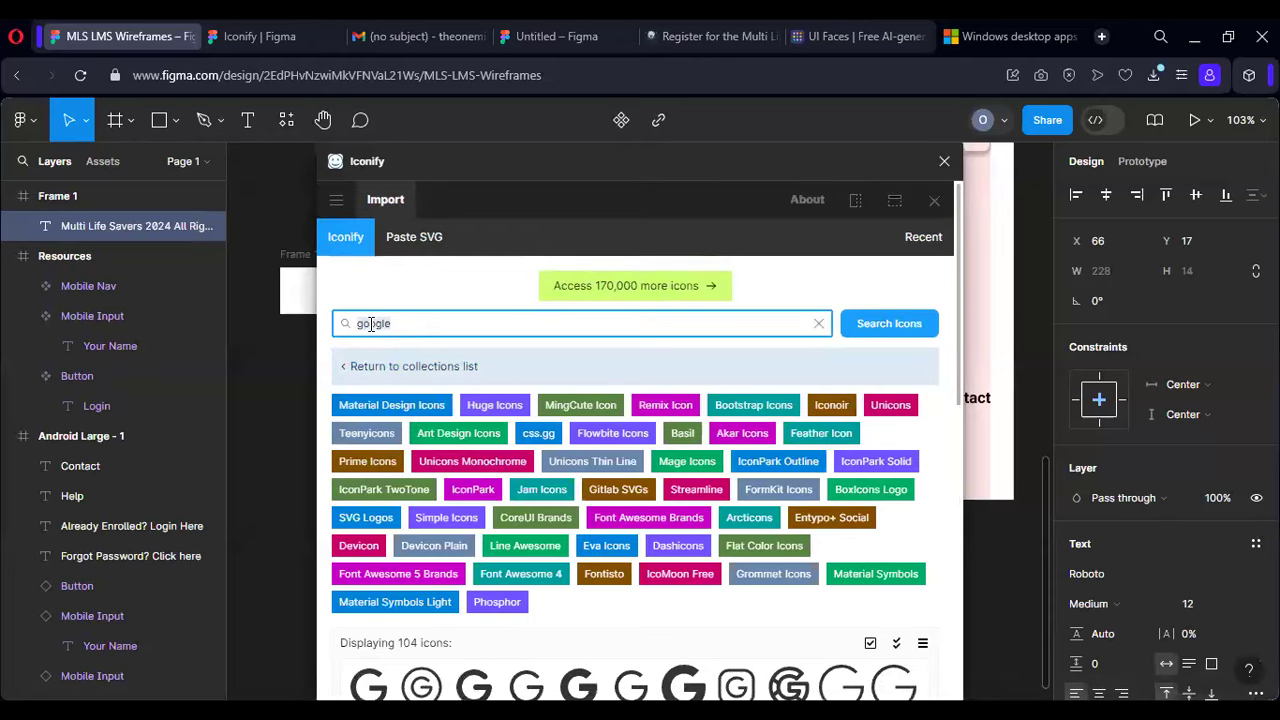
text(ght)
click(871, 323)
scroll(537, 399, down, 5)
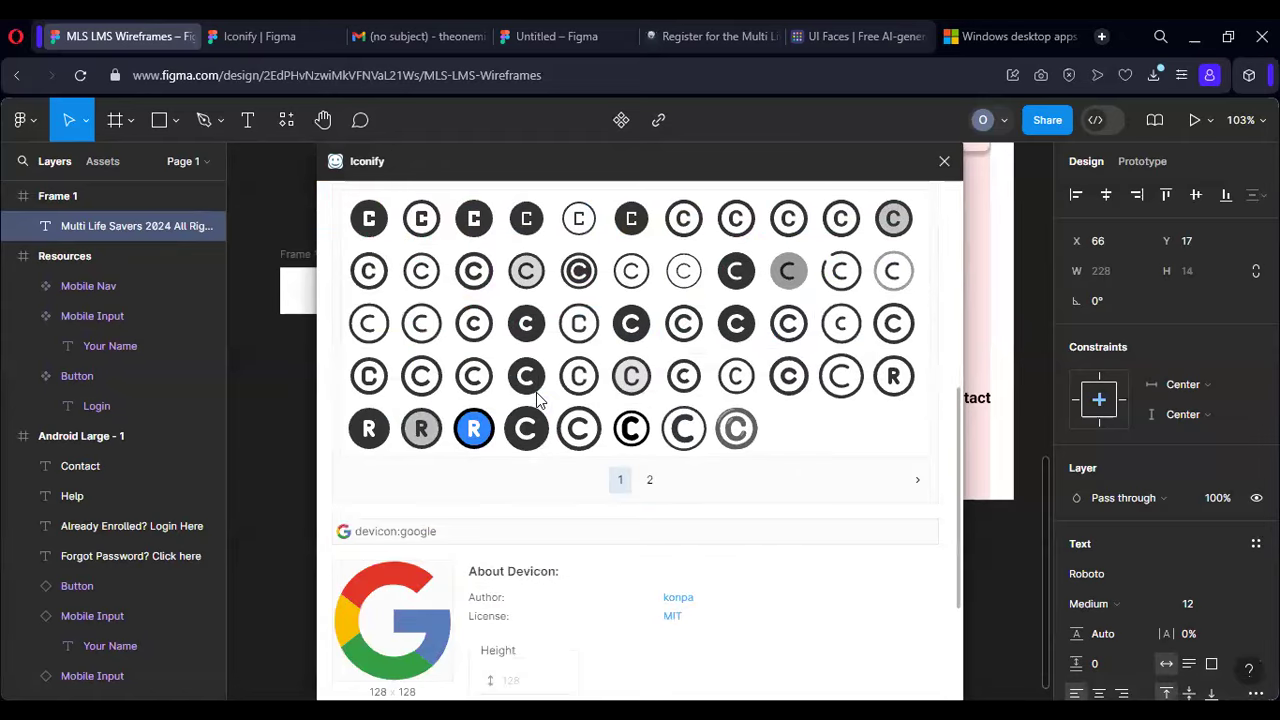
drag(474, 378, 998, 330)
scroll(696, 573, down, 3)
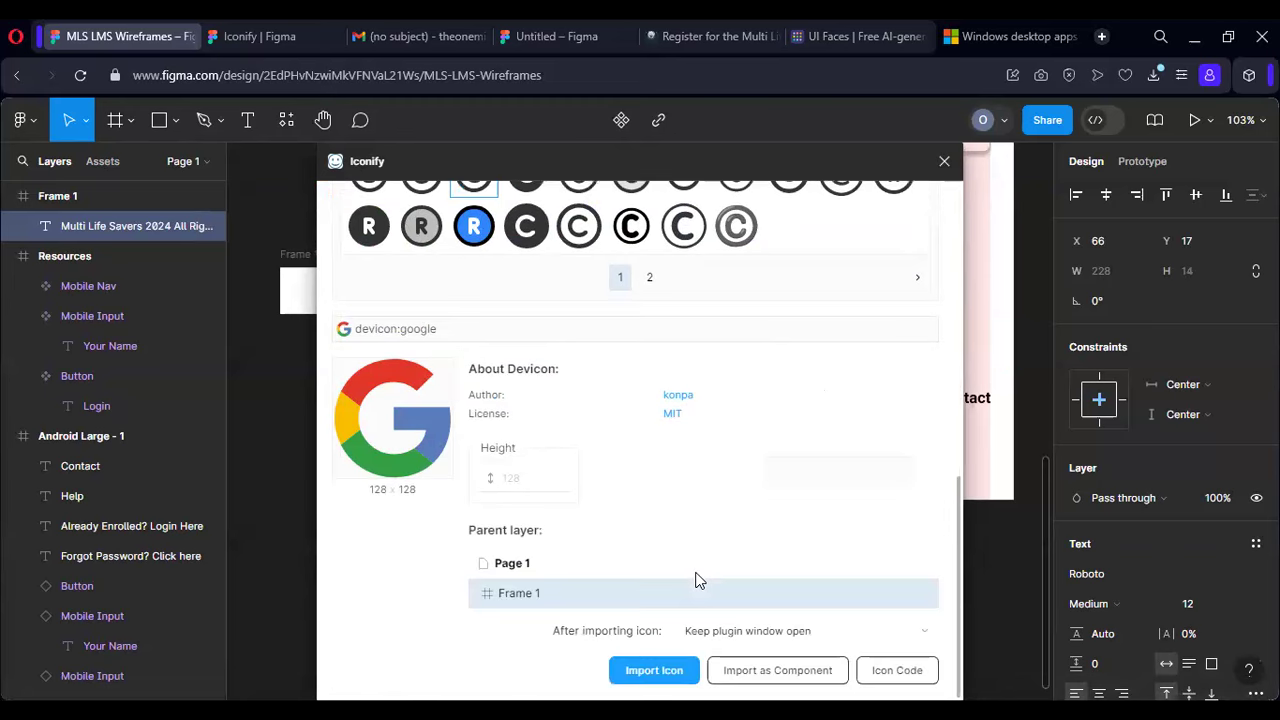
click(655, 671)
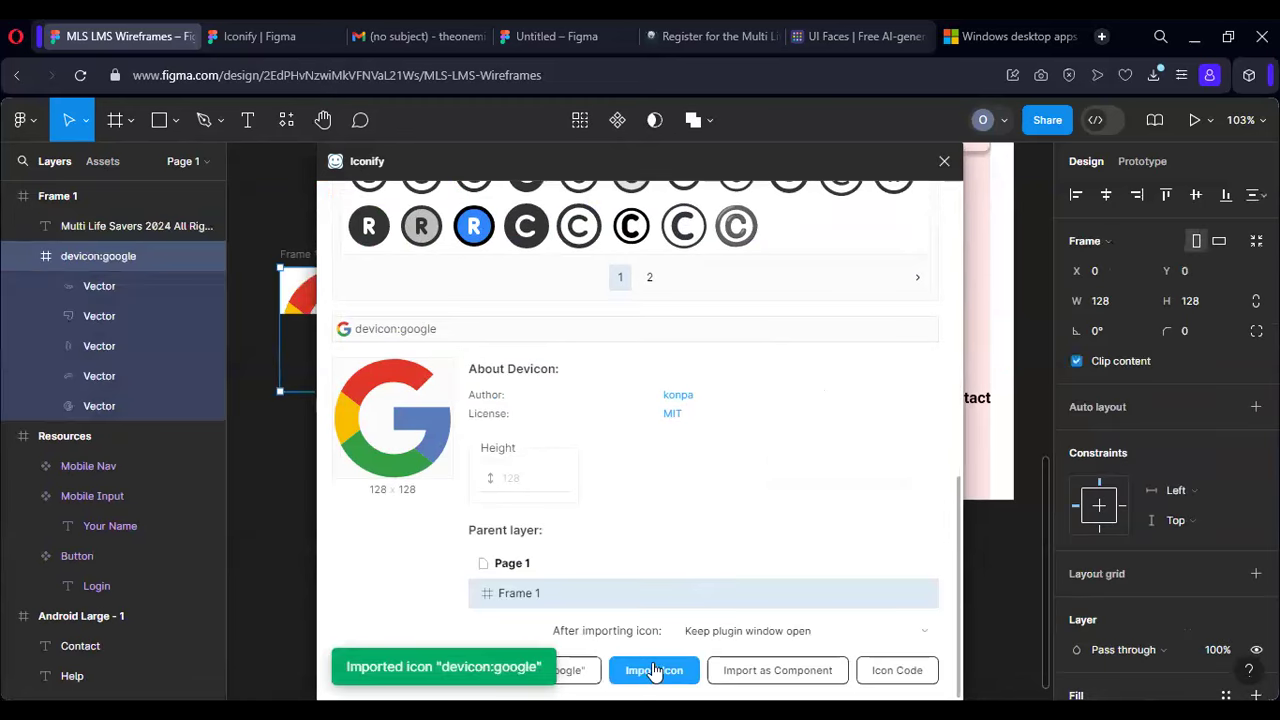
scroll(640, 560, up, 10)
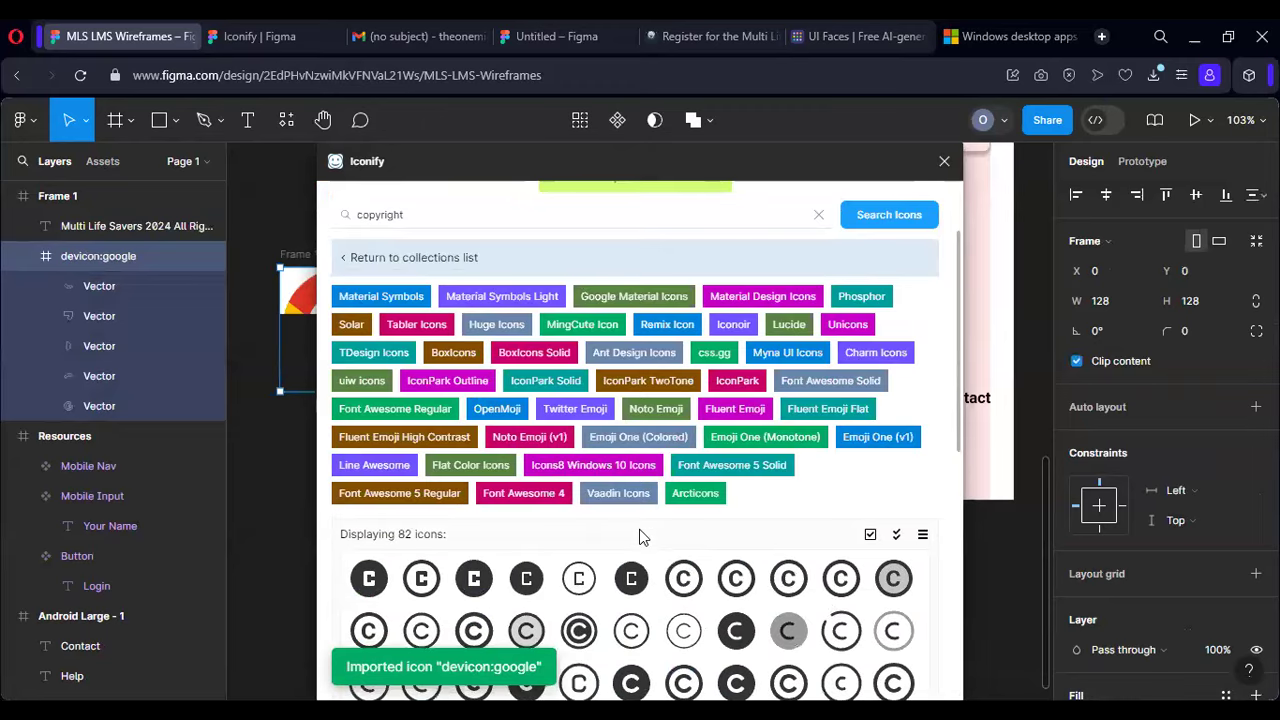
key(ctrl+z)
Step: Import the ant-design:copyright-outlined icon into Frame 1 from the copyright search results and close the plugin
click(428, 211)
click(881, 222)
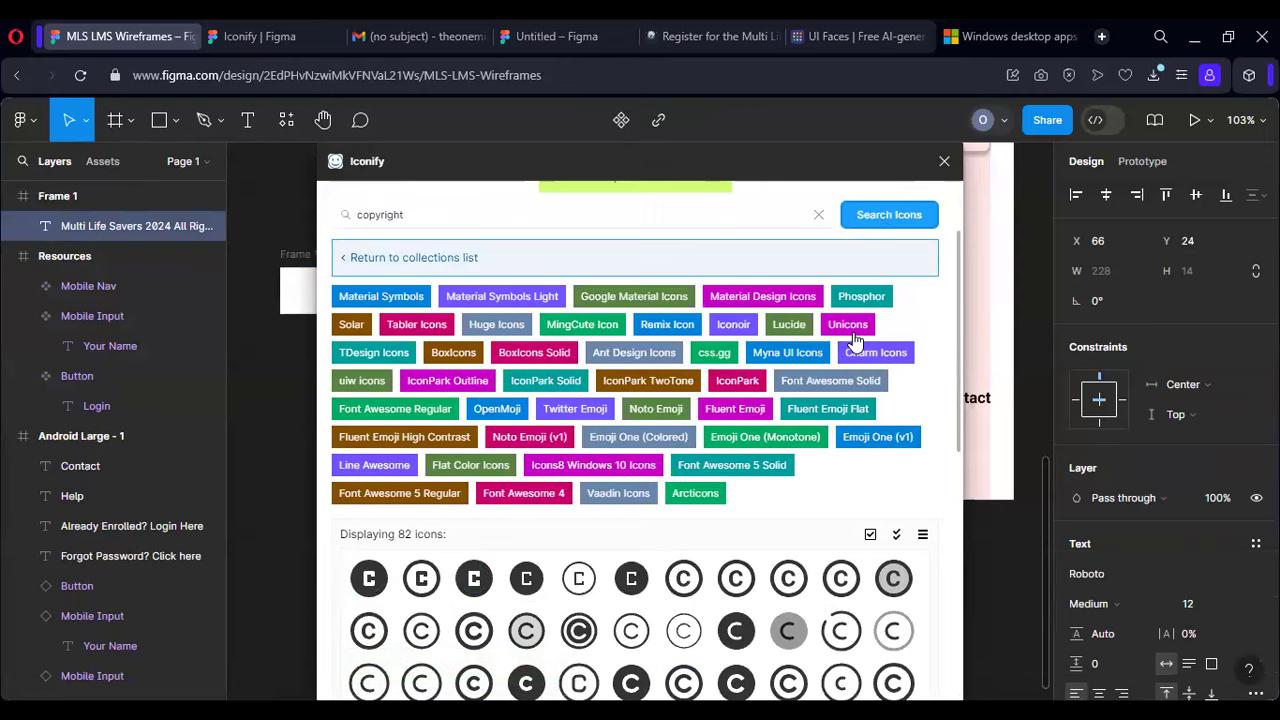
scroll(650, 500, down, 3)
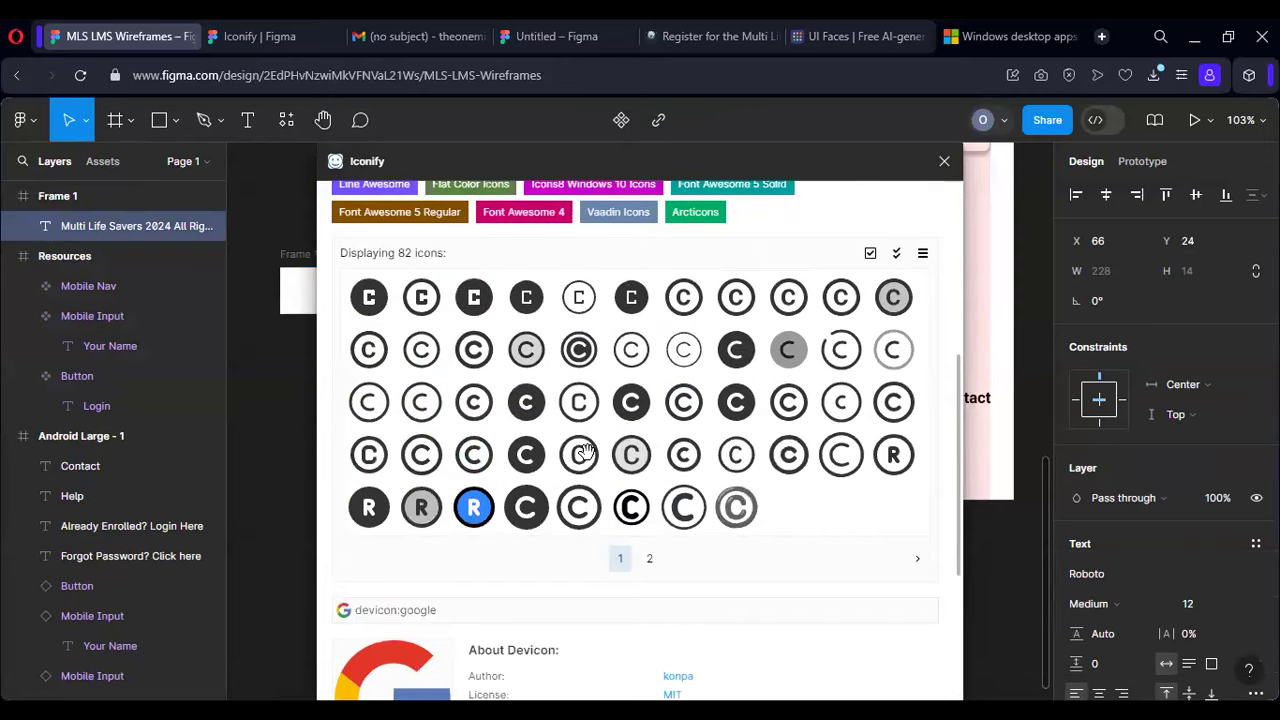
click(583, 452)
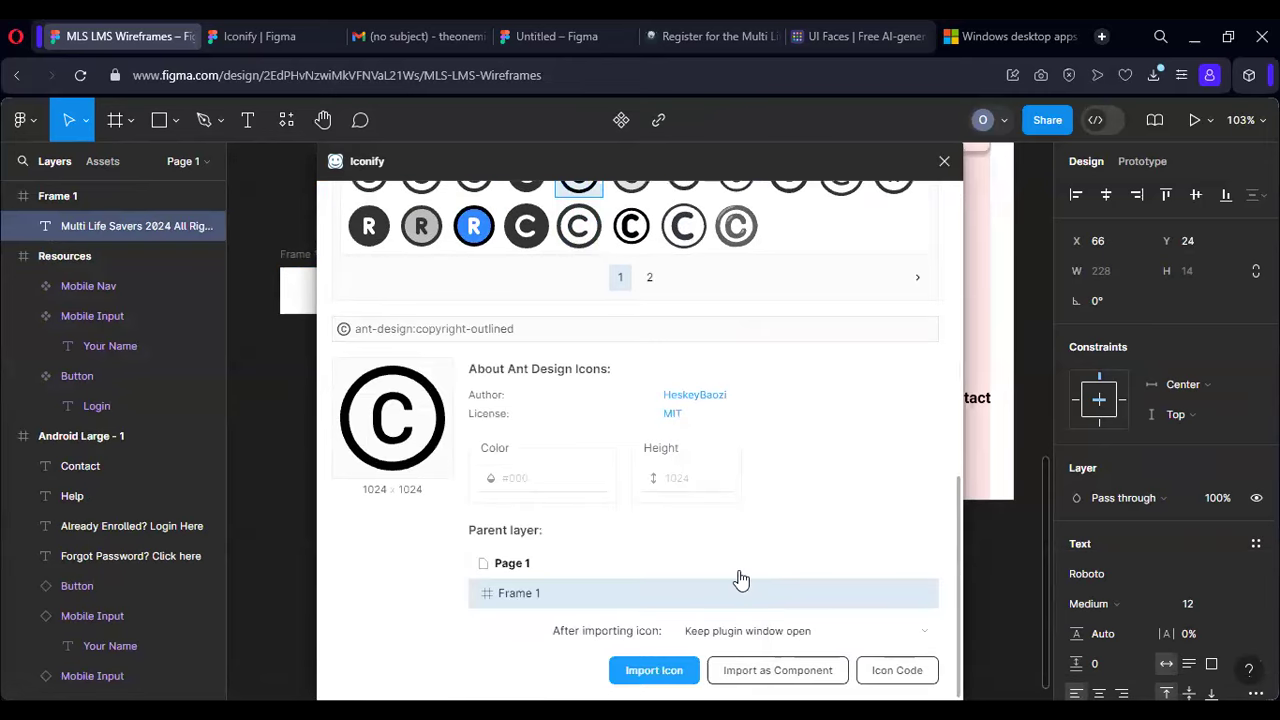
click(682, 669)
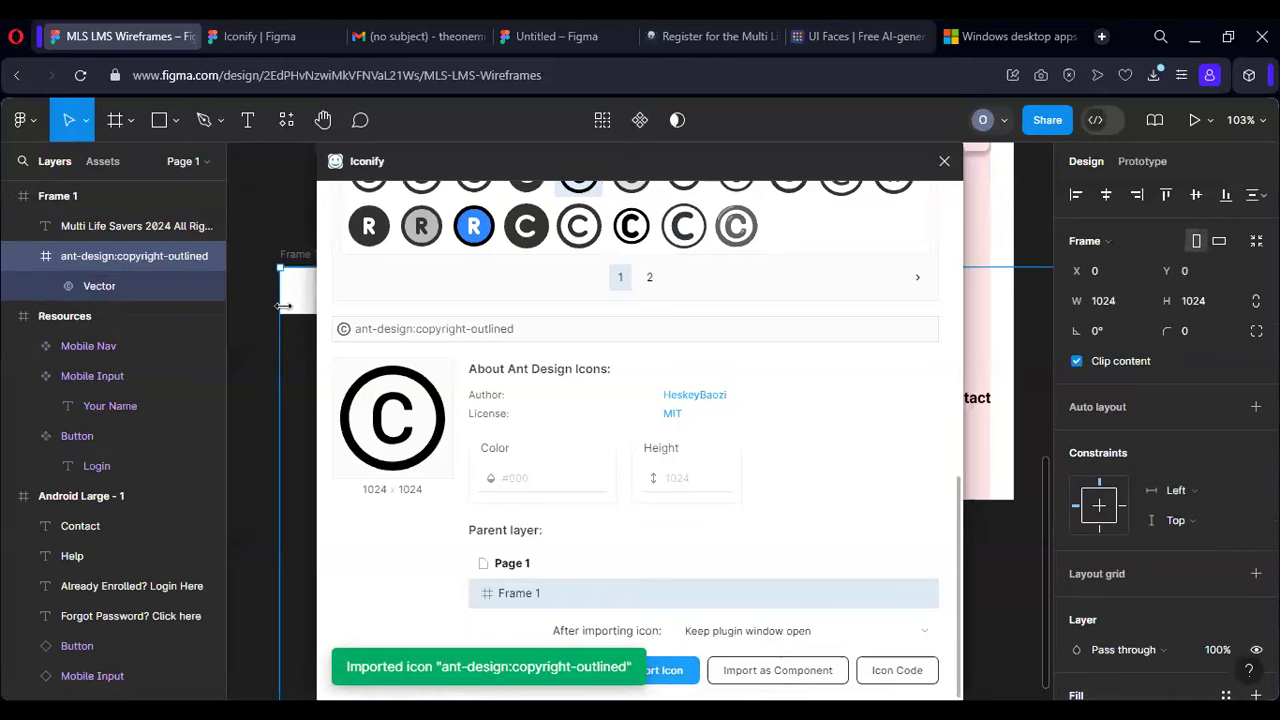
click(944, 161)
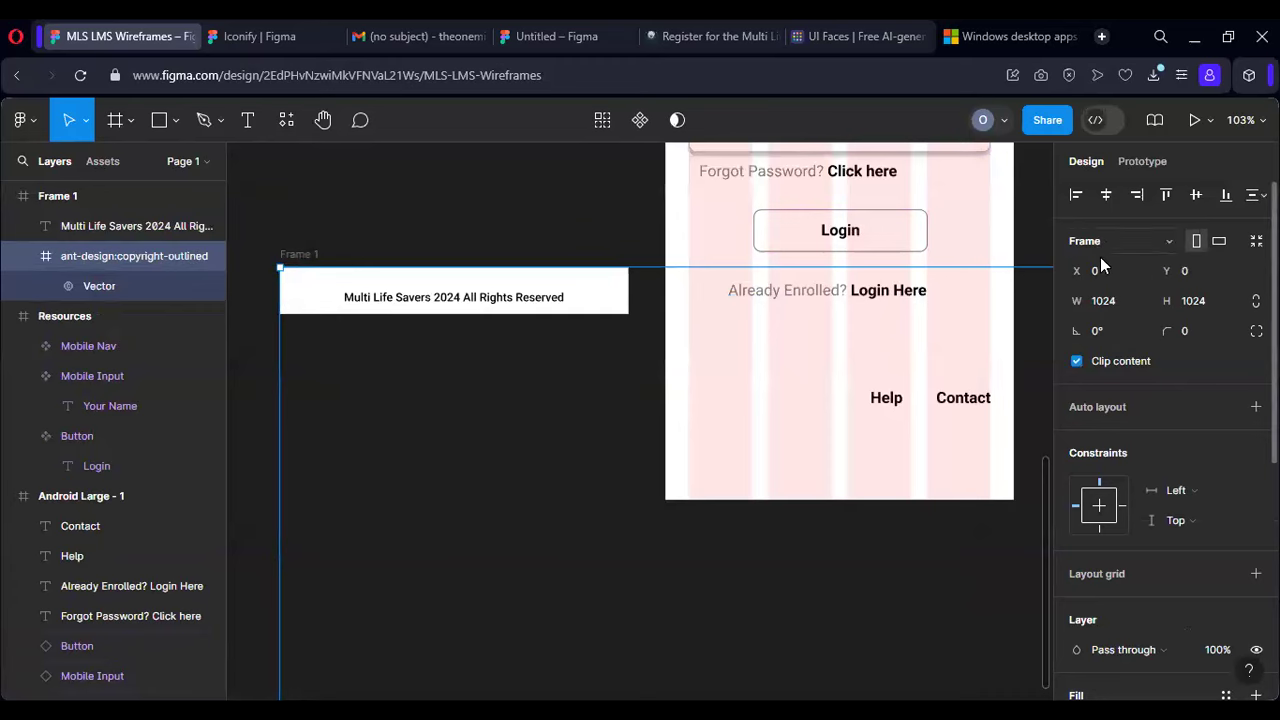
Step: Set the imported copyright icon's width and height to 40
scroll(731, 434, down, 10)
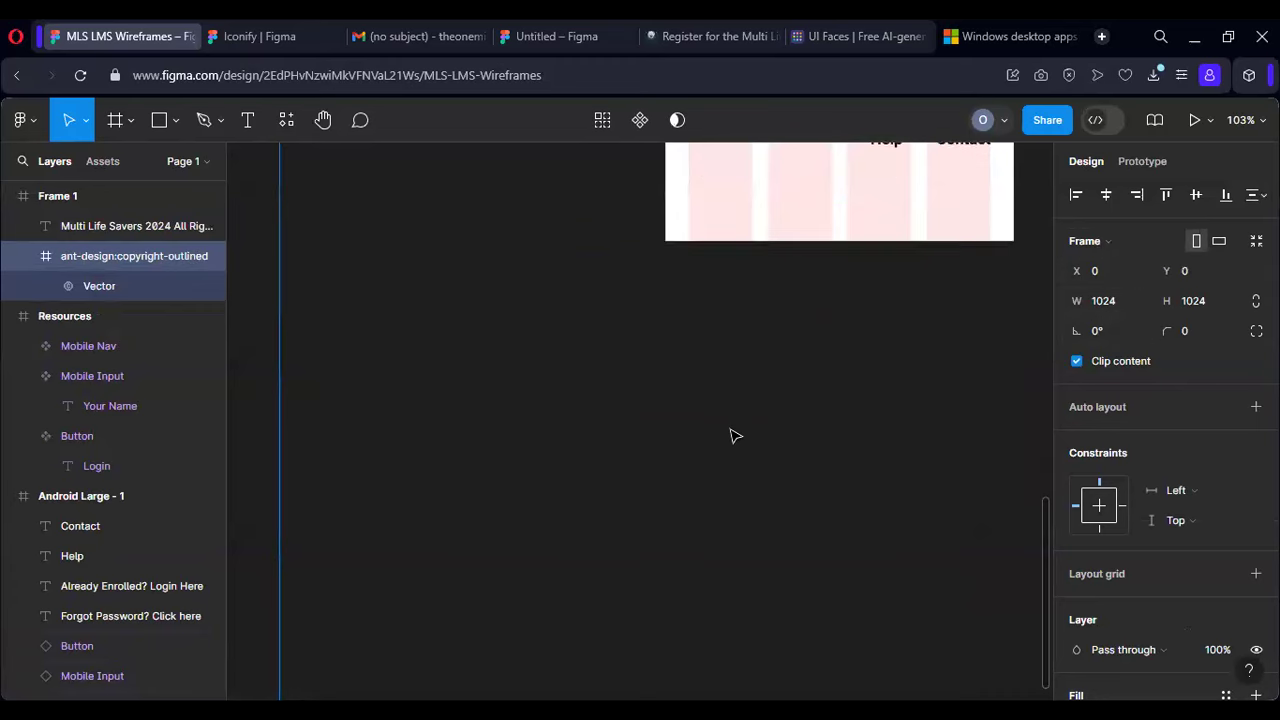
scroll(731, 436, up, 5)
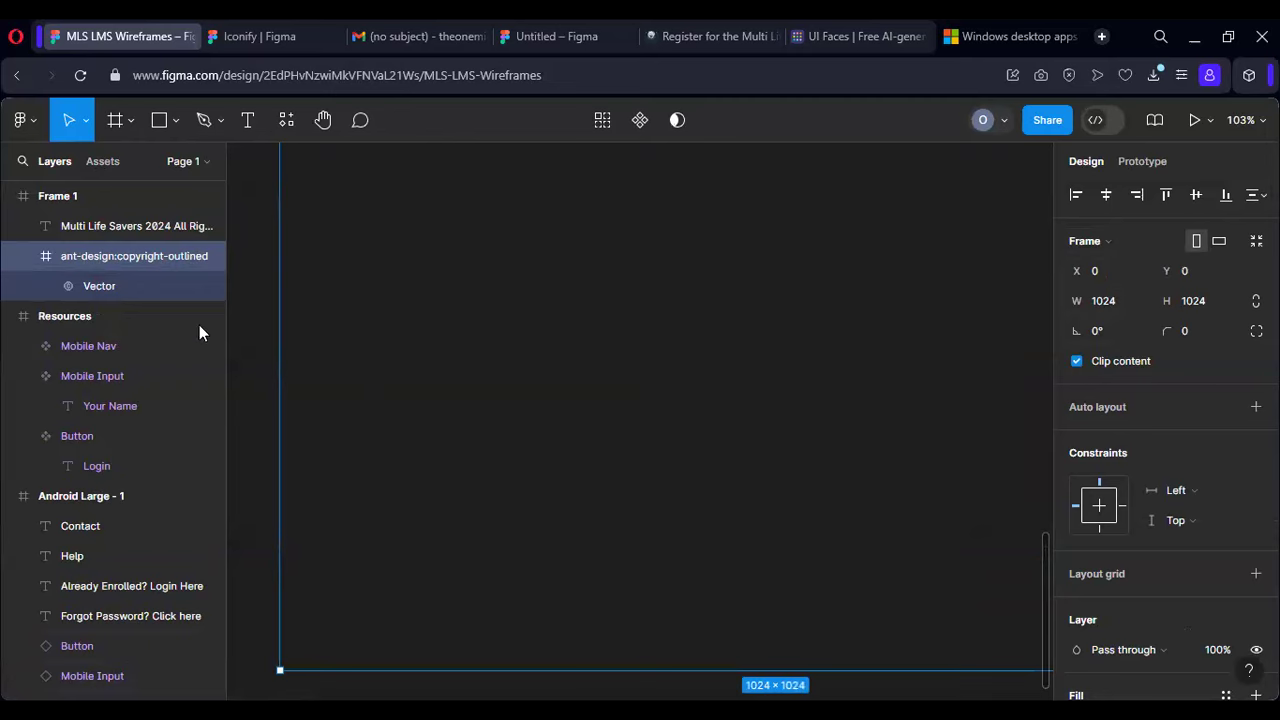
click(1104, 305)
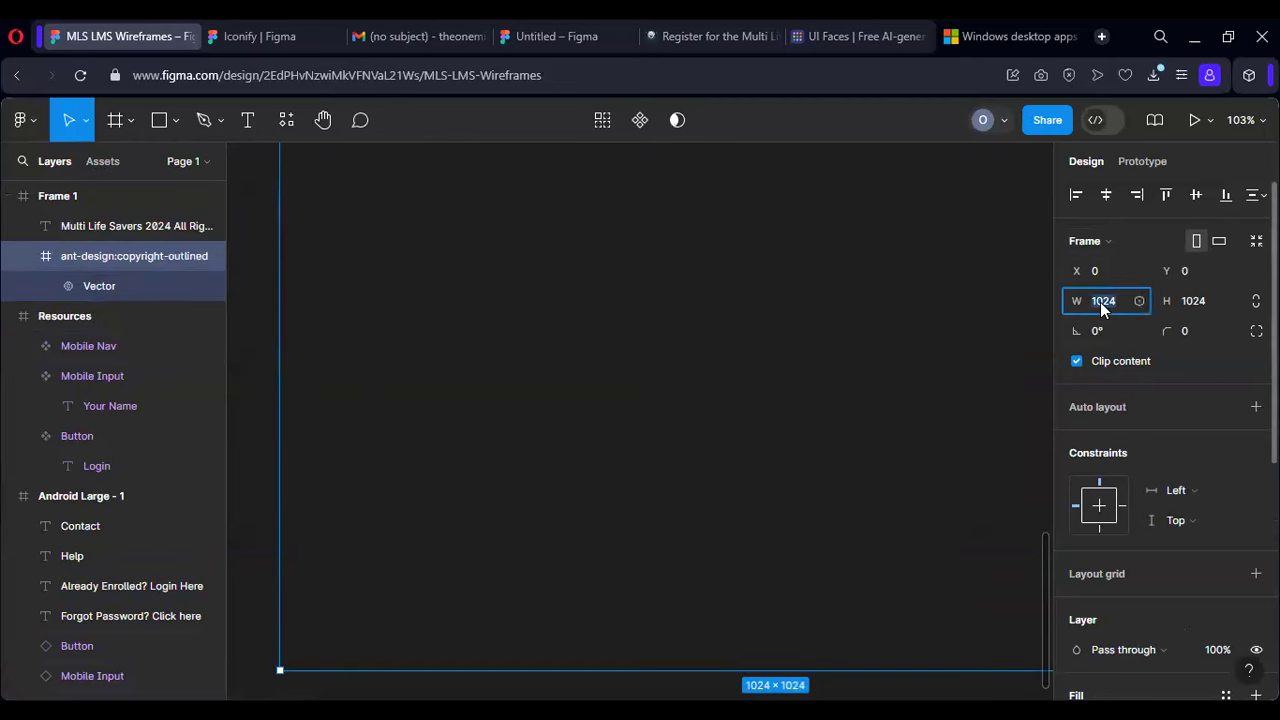
key(Tab)
text(40)
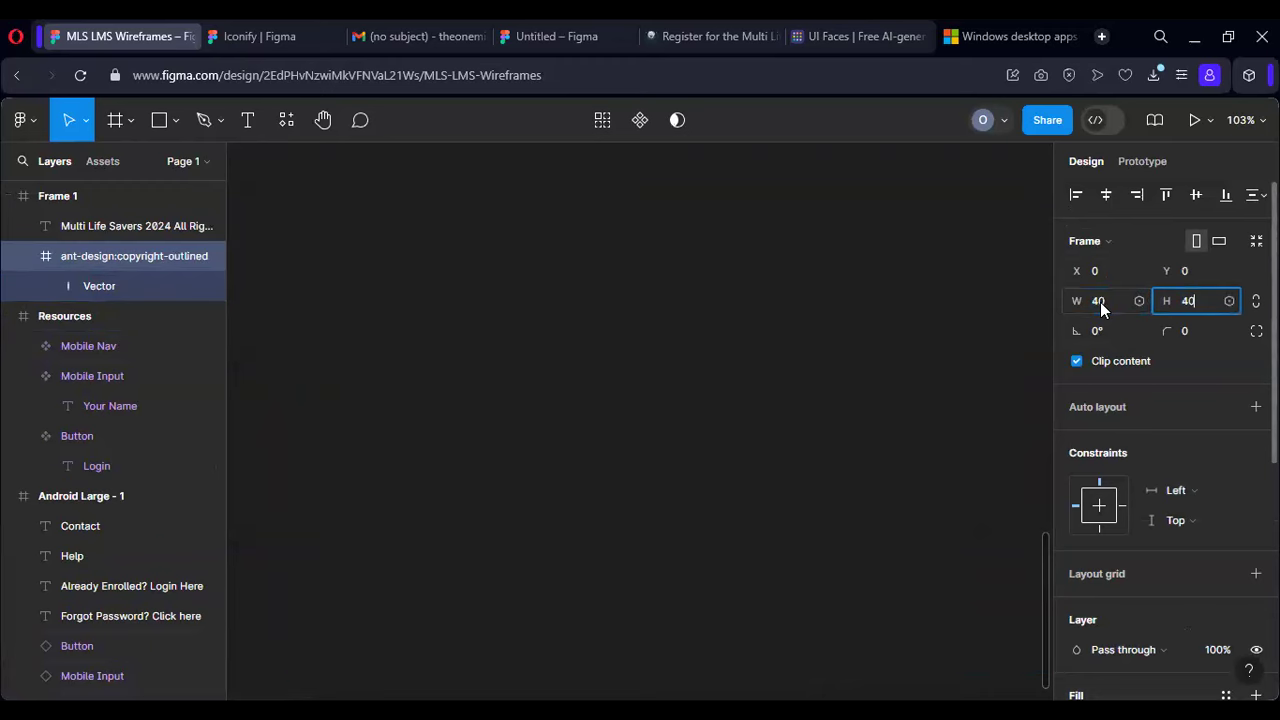
key(Return)
Step: Reduce the copyright icon's width and height to 32
scroll(534, 323, up, 5)
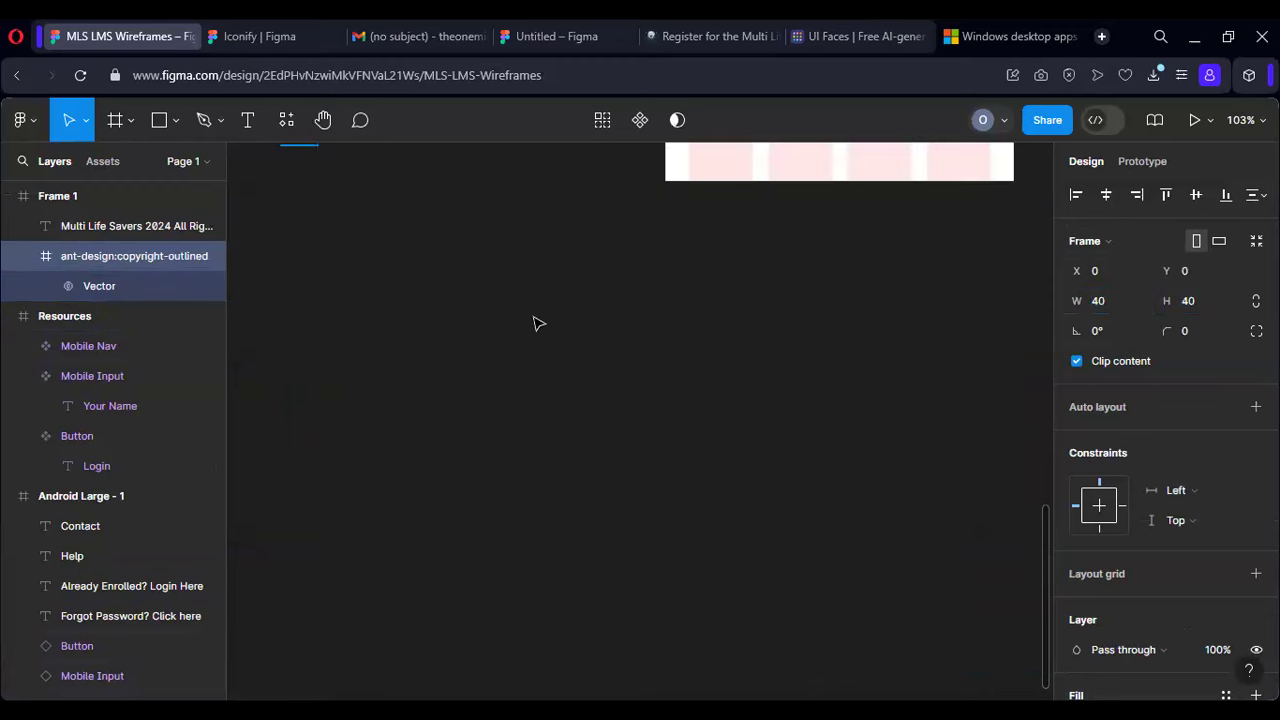
scroll(440, 380, down, 1)
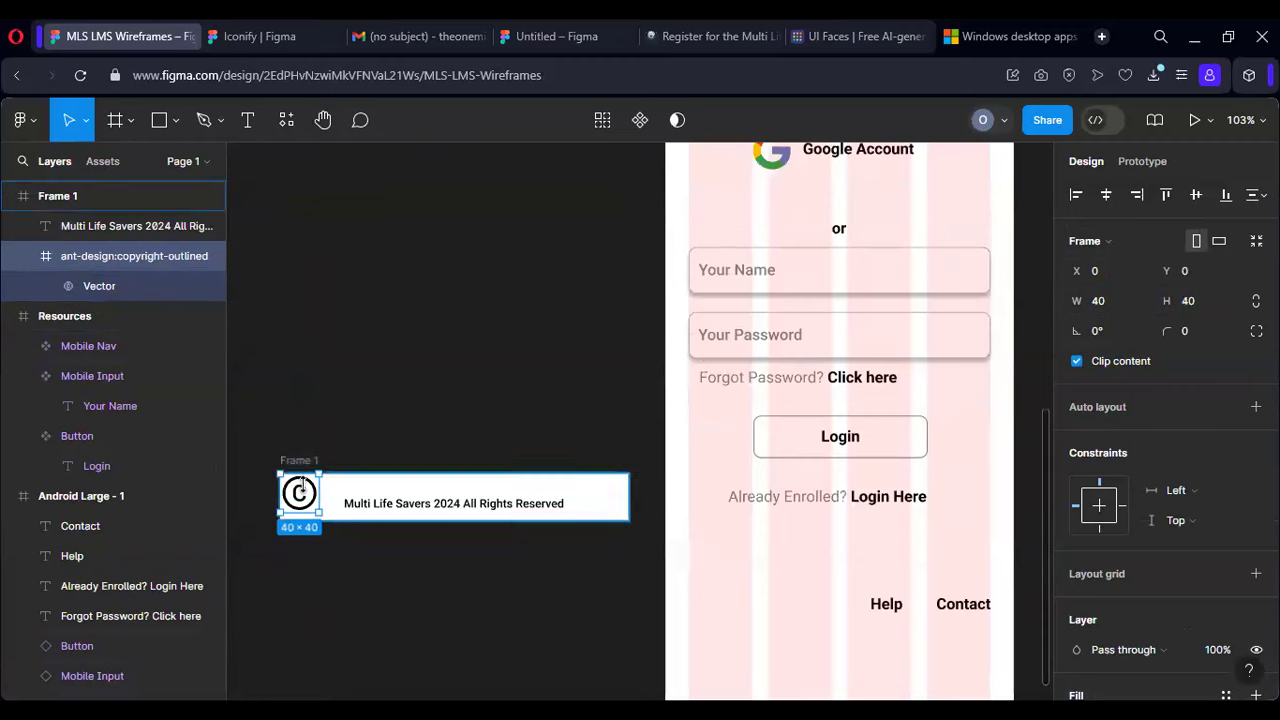
click(1102, 306)
text(32)
key(Tab)
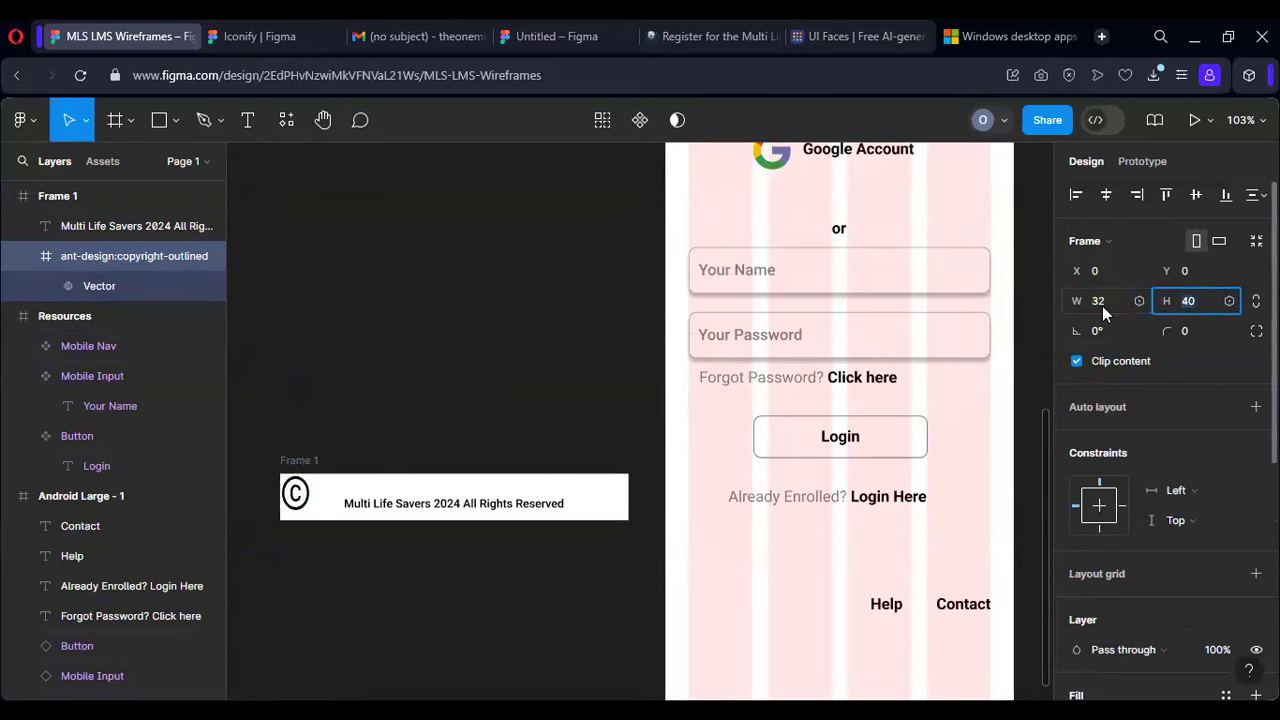
key(Return)
Step: Resize the copyright icon to 16 × 16 and place it just before the copyright text, at about X 37, Y 23
click(1104, 313)
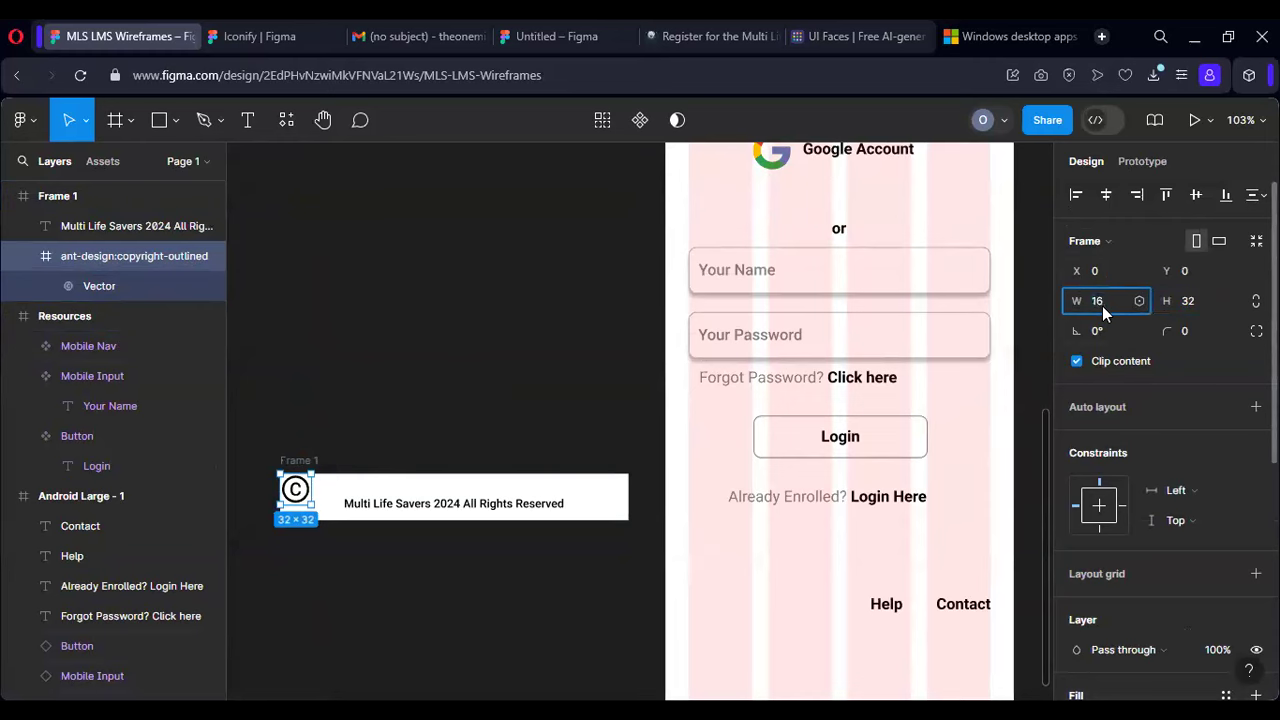
text(16)
key(Tab)
key(Return)
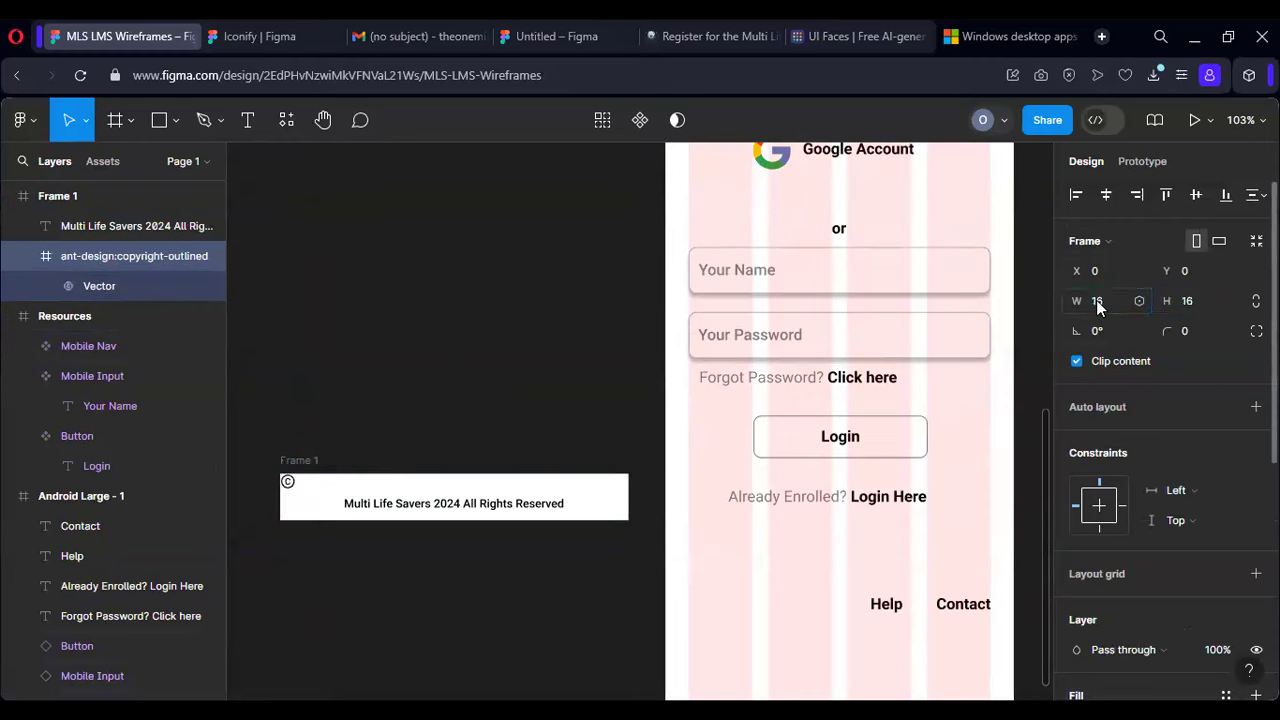
scroll(320, 491, up, 5)
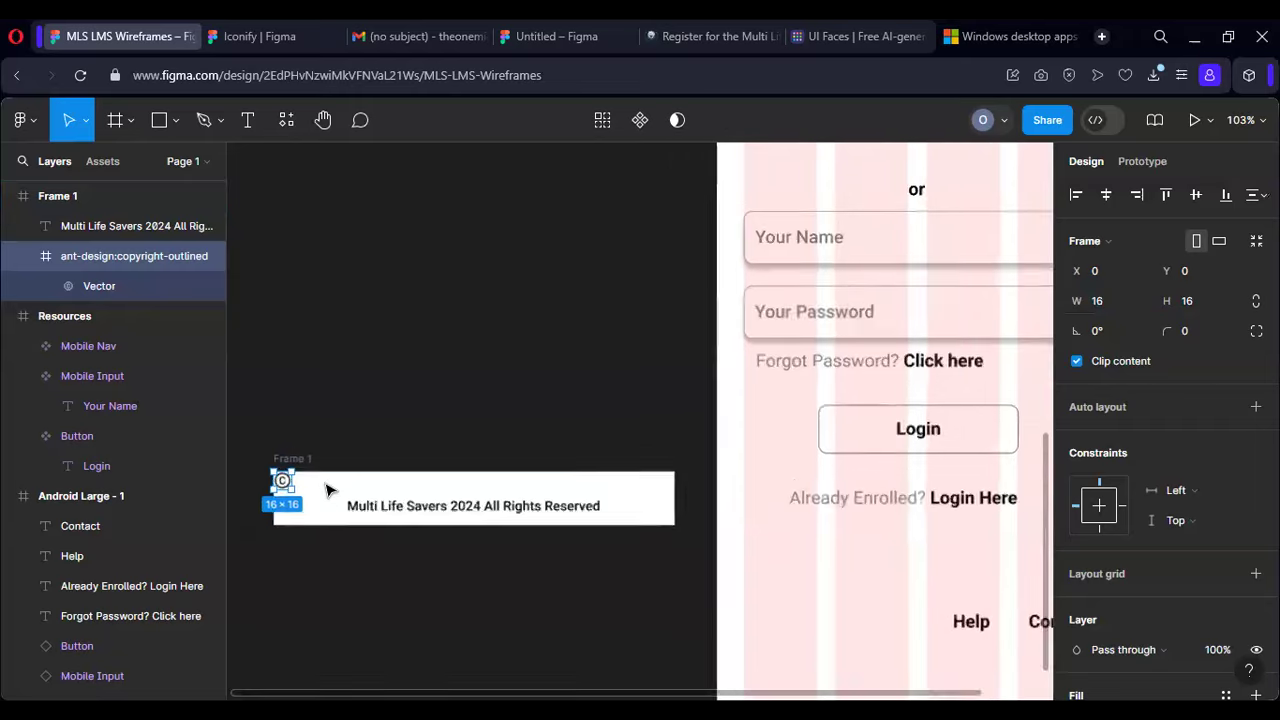
drag(245, 487, 333, 537)
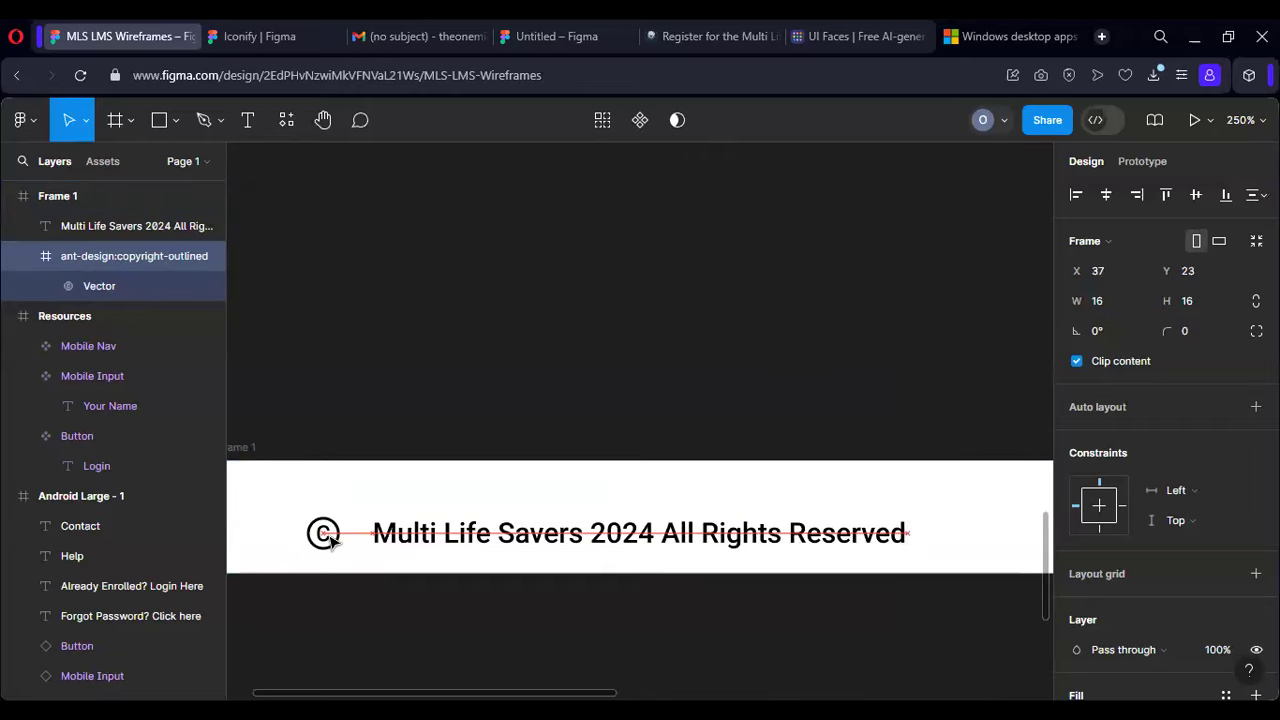
Step: Rename Frame 1, which holds the copyright text and icon, as Footer
scroll(580, 443, down, 5)
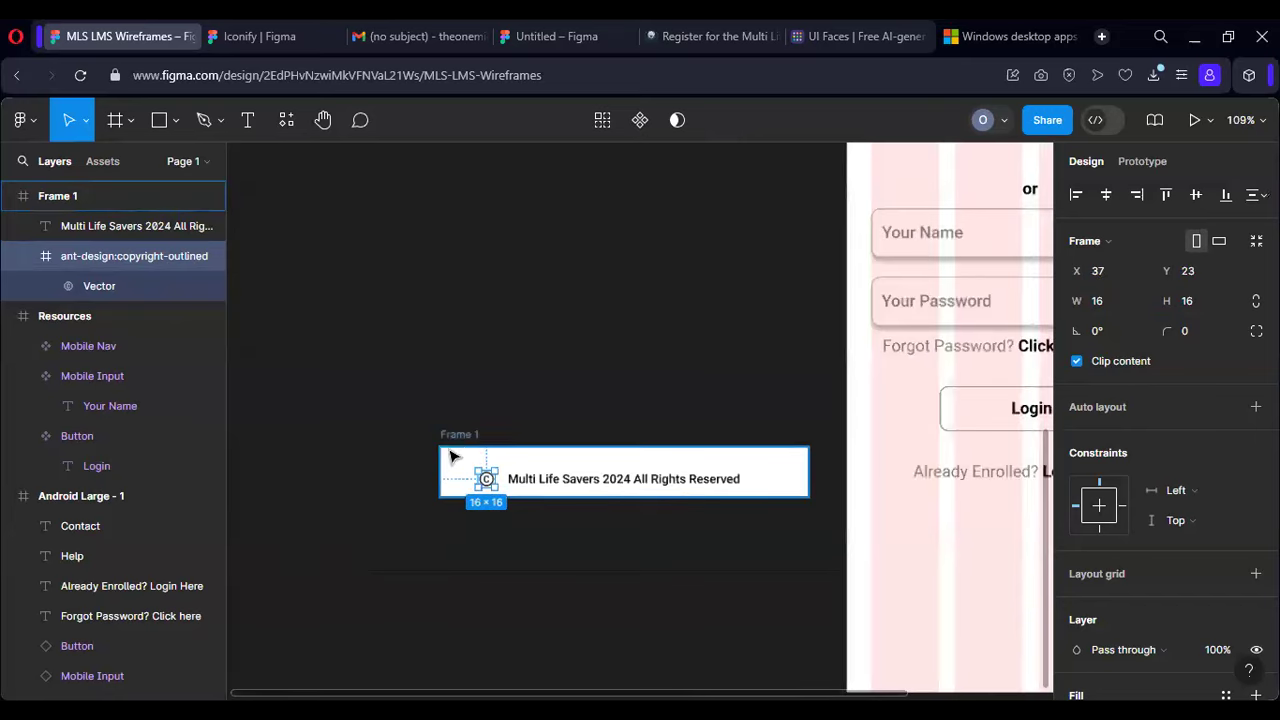
click(459, 434)
double_click(459, 434)
text(Footer)
key(Return)
click(487, 444)
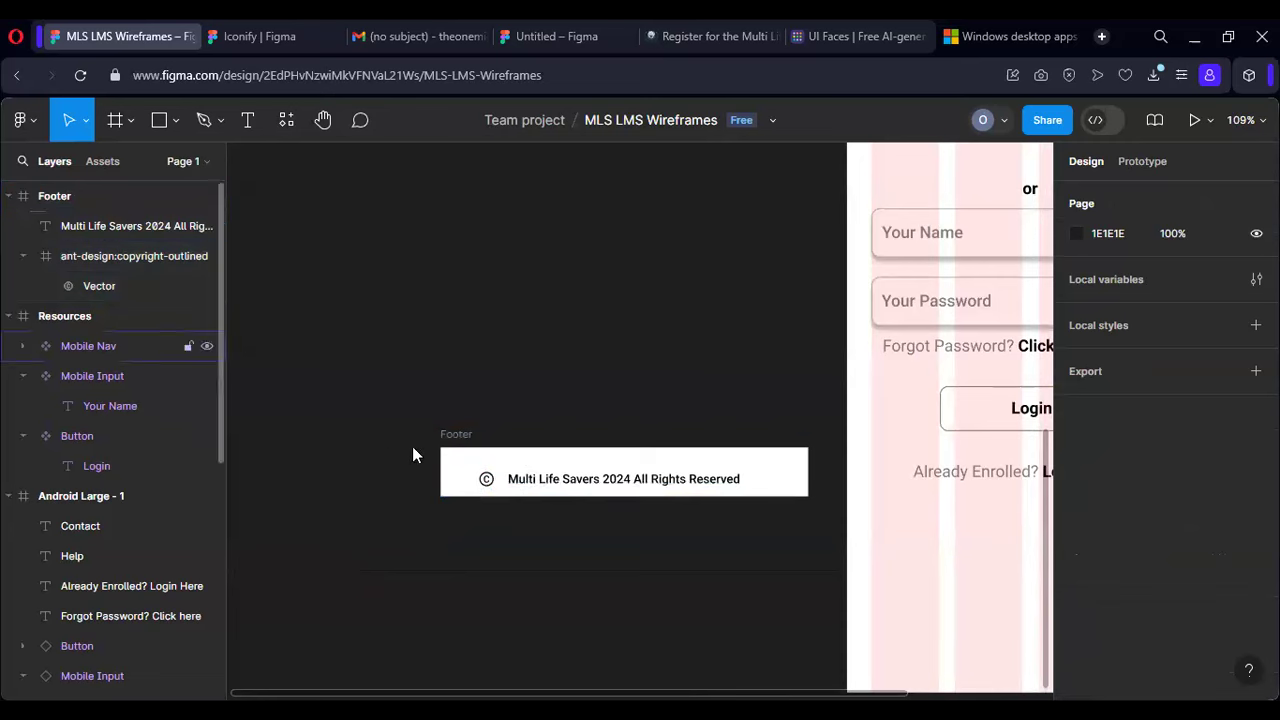
Step: Turn the Footer frame into a component and move it into the Resources frame below the Mobile Nav component
click(455, 436)
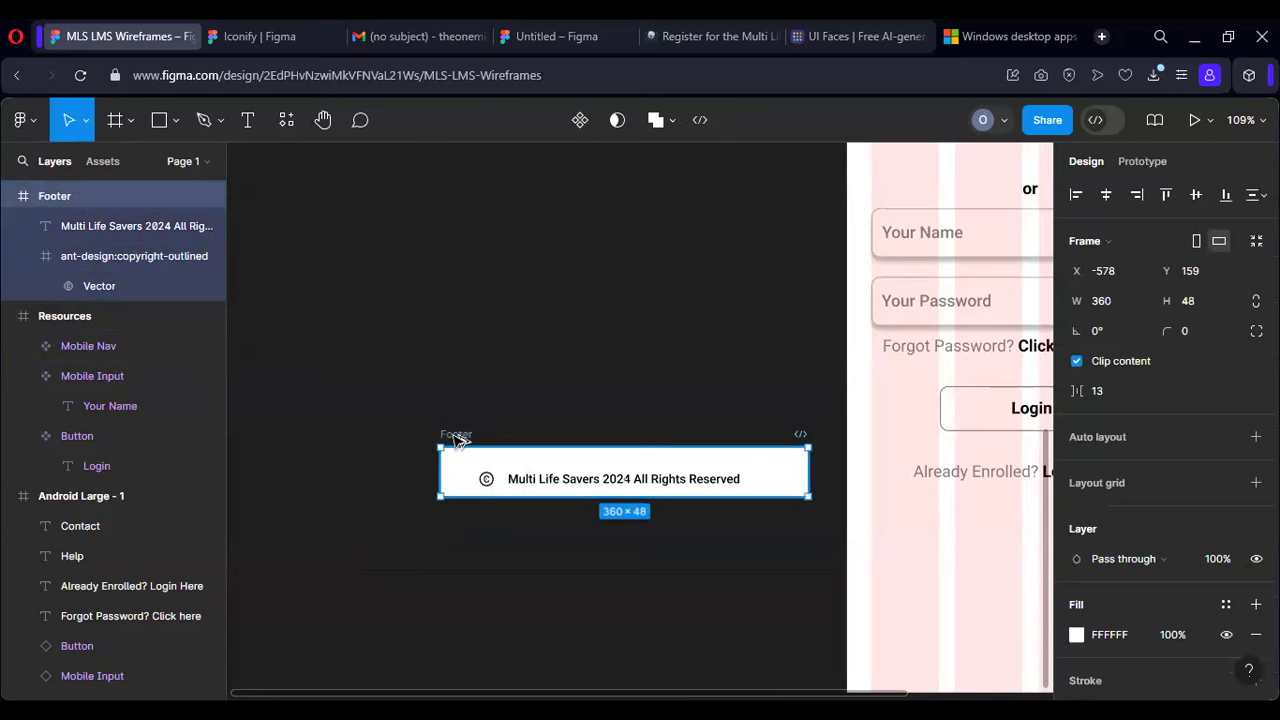
key(ctrl+alt+k)
drag(567, 433, 596, 630)
Step: Duplicate the Footer component as an instance and move it into the lower end of the Android Large - 1 frame
key(alt)
scroll(608, 531, down, 3)
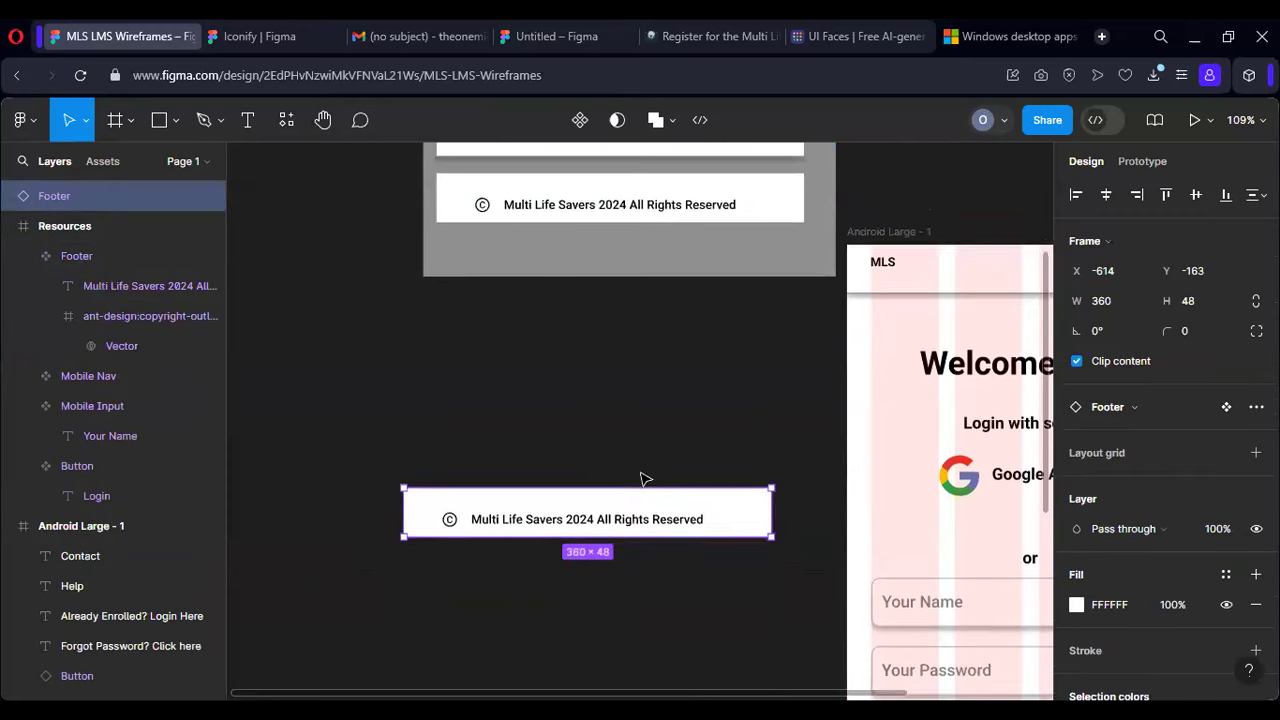
scroll(640, 440, down, 12)
scroll(643, 290, up, 7)
drag(636, 300, 915, 437)
scroll(877, 523, down, 5)
drag(1004, 439, 903, 452)
scroll(923, 451, right, 5)
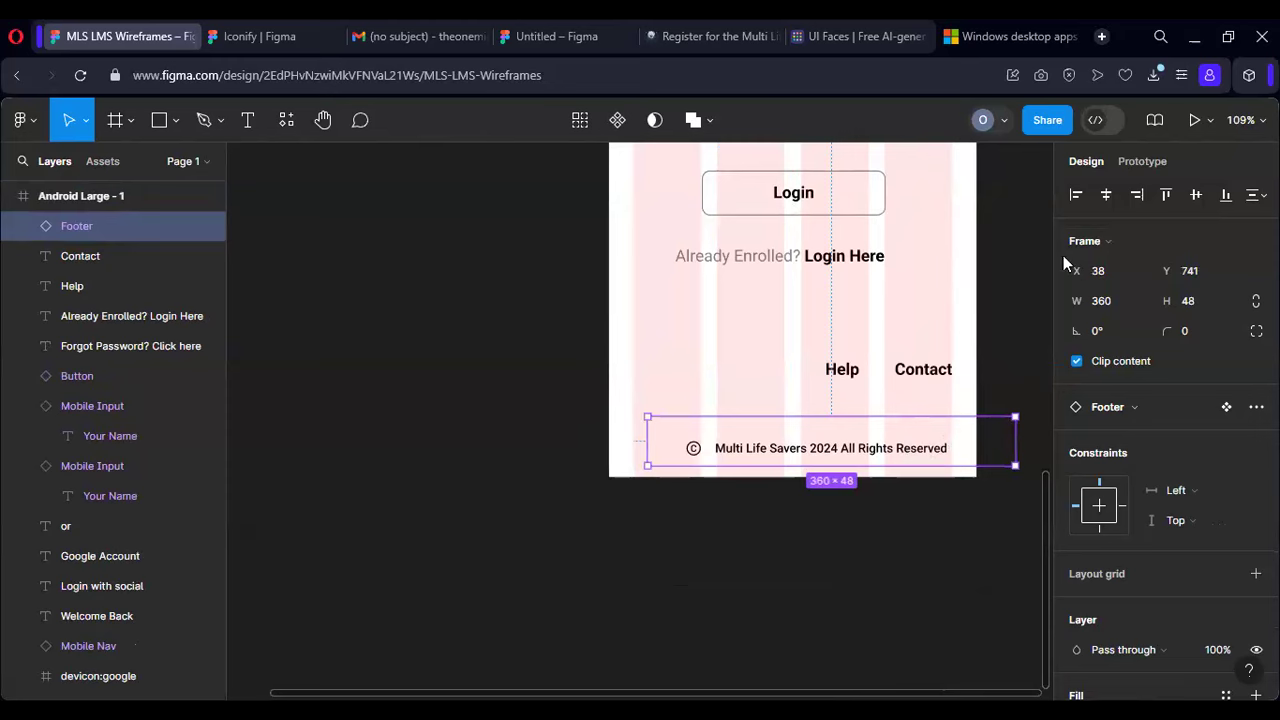
Step: Centre the Footer instance horizontally in Android Large - 1 and position it near the frame's bottom edge at Y 746
click(1106, 195)
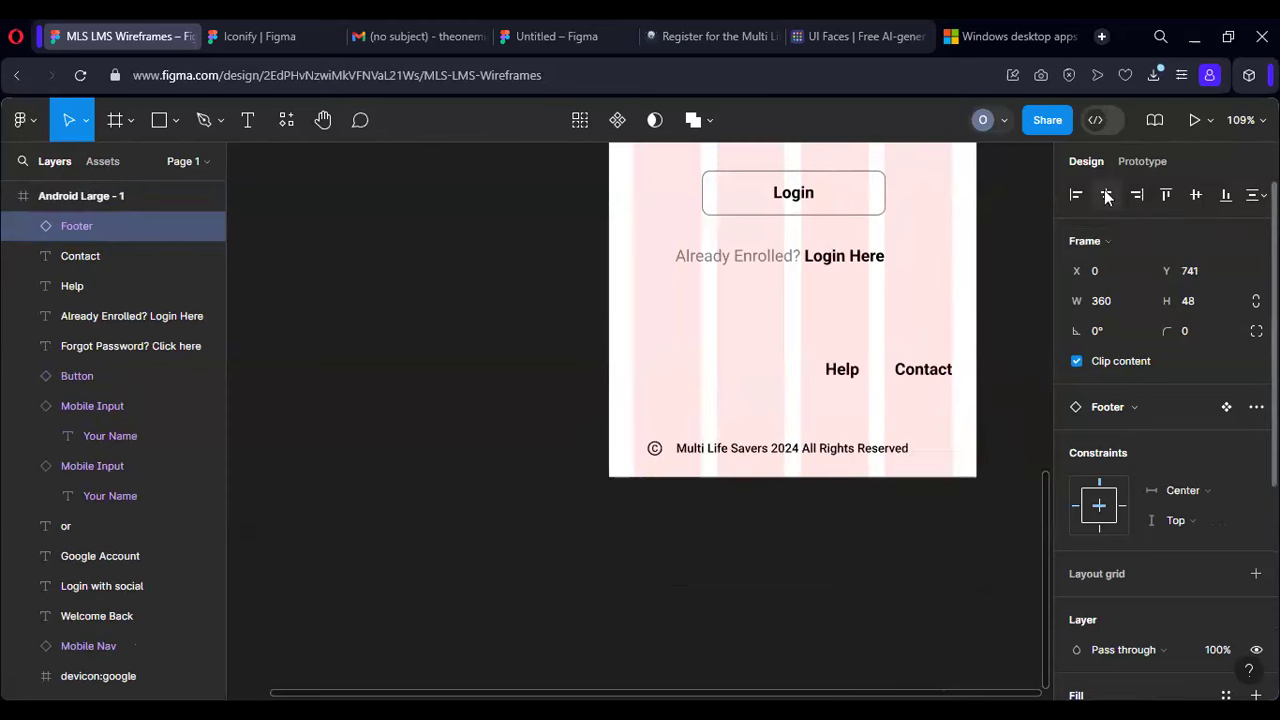
click(1227, 199)
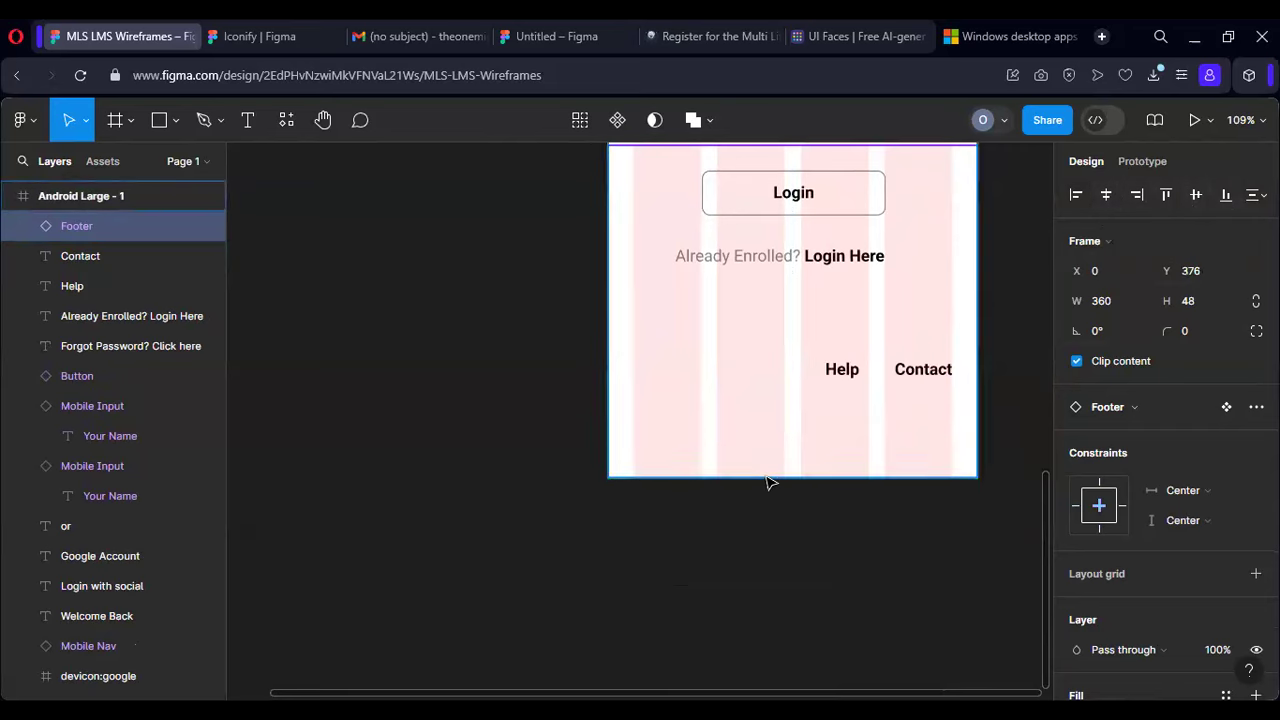
double_click(765, 460)
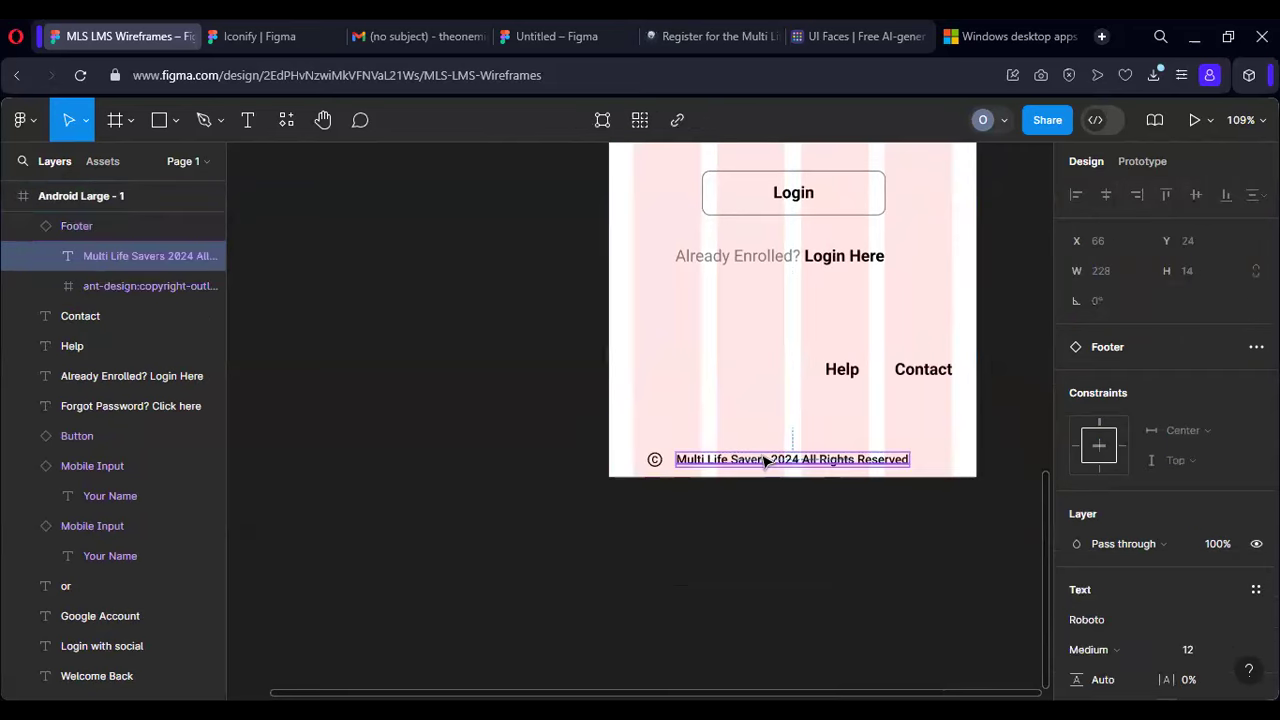
key(Escape)
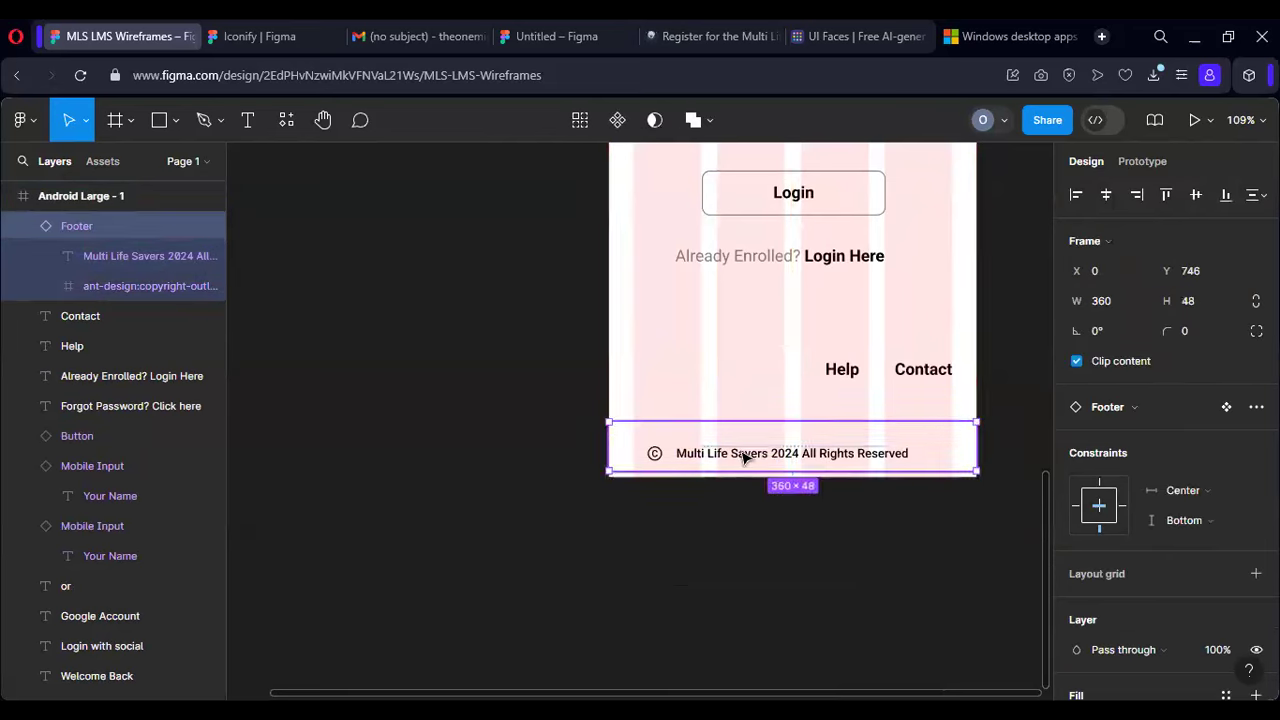
Step: Try to centre the main Footer component within the Resources frame and reposition it below the Mobile Nav component
double_click(742, 457)
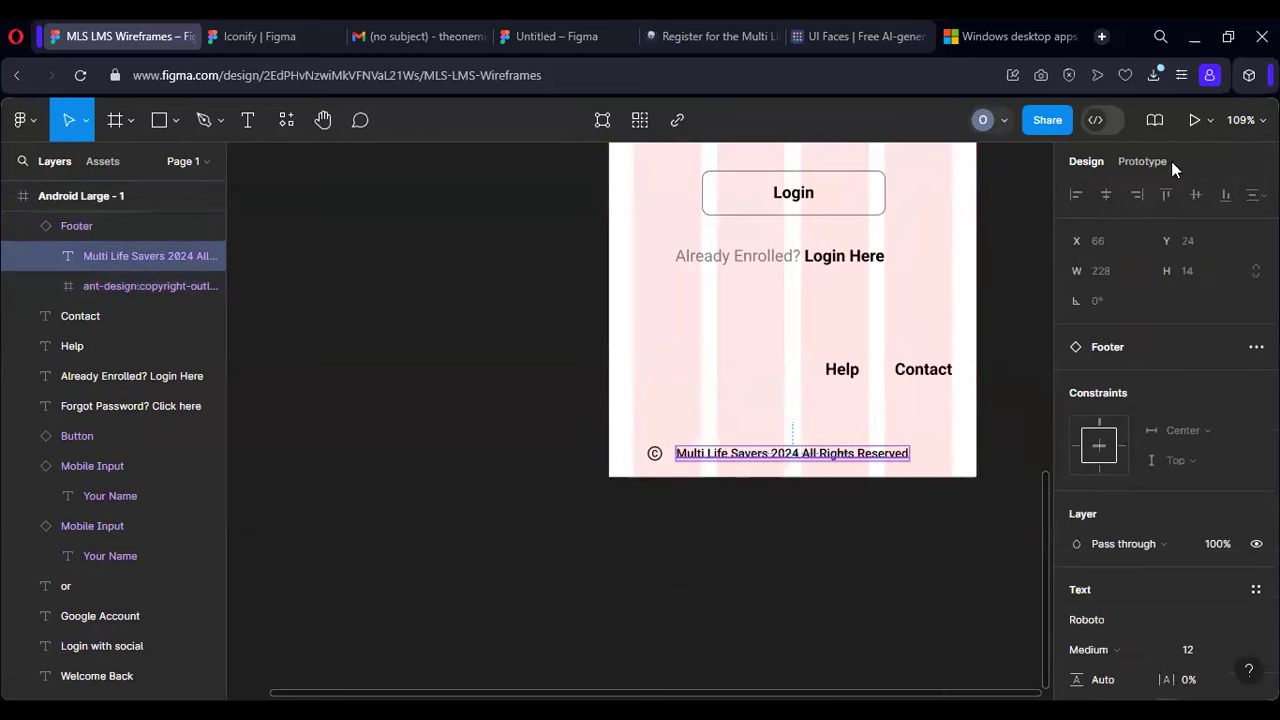
scroll(453, 332, up, 10)
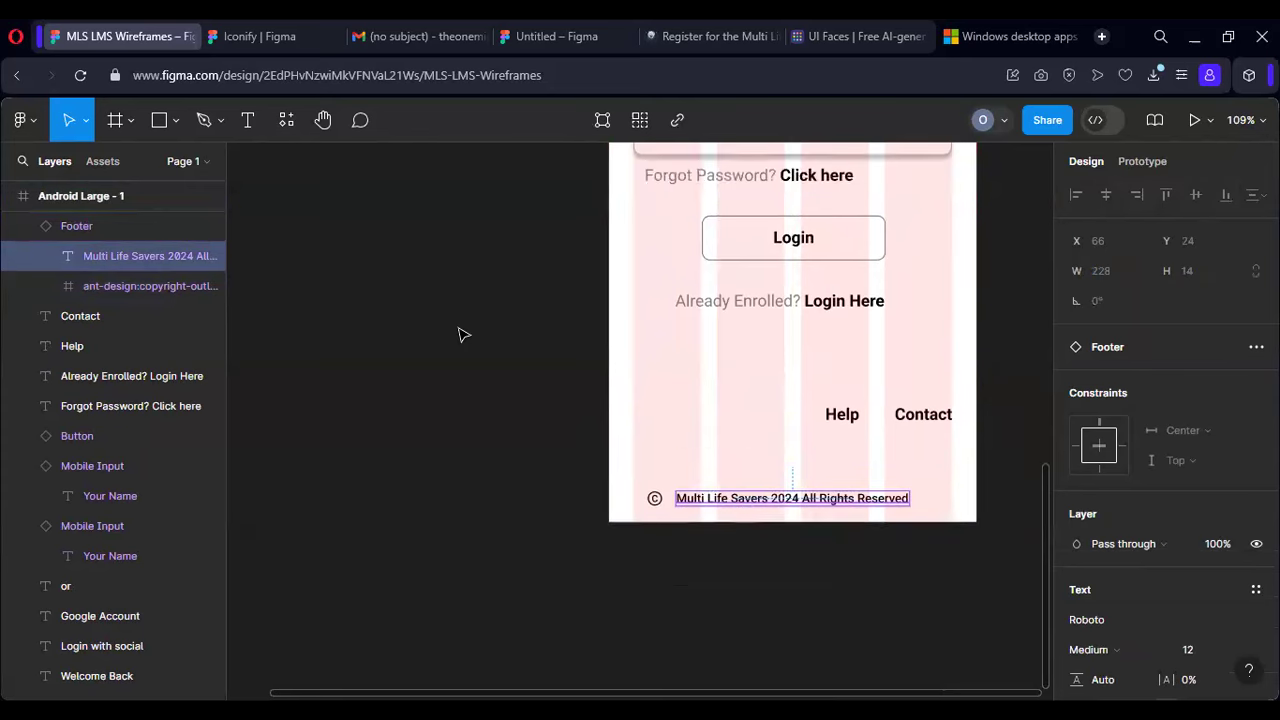
scroll(453, 332, up, 1)
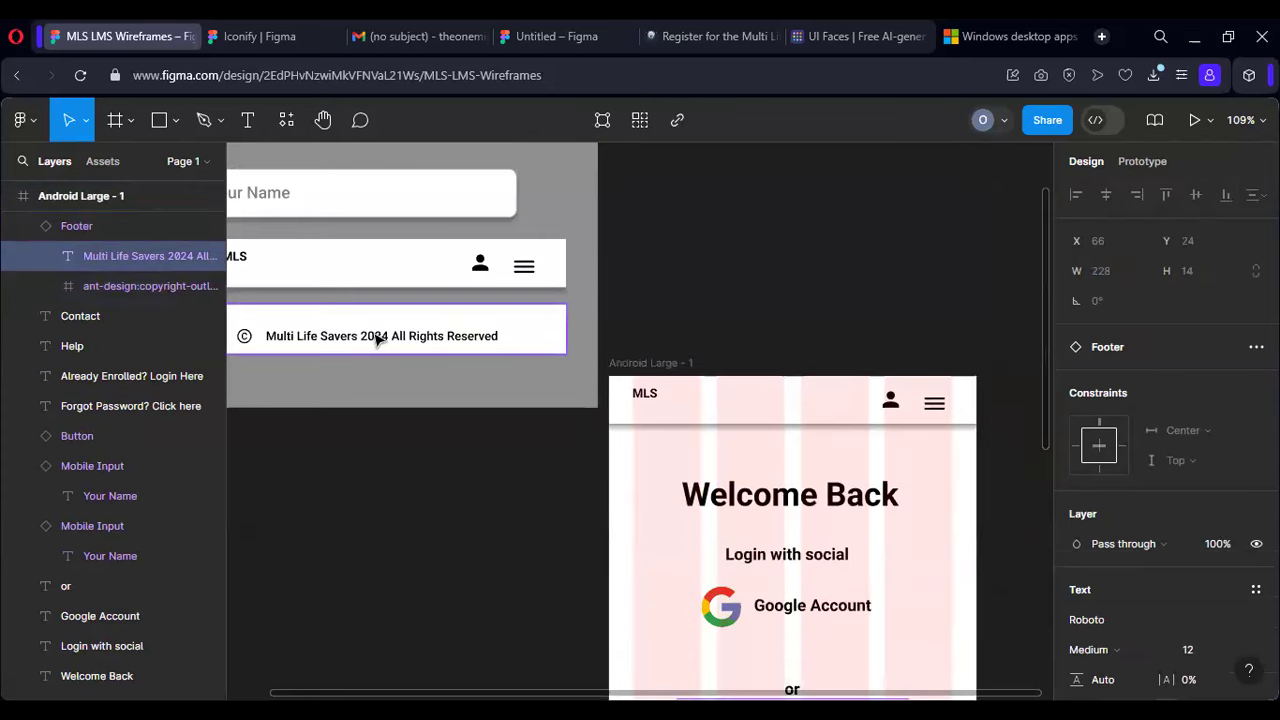
click(378, 341)
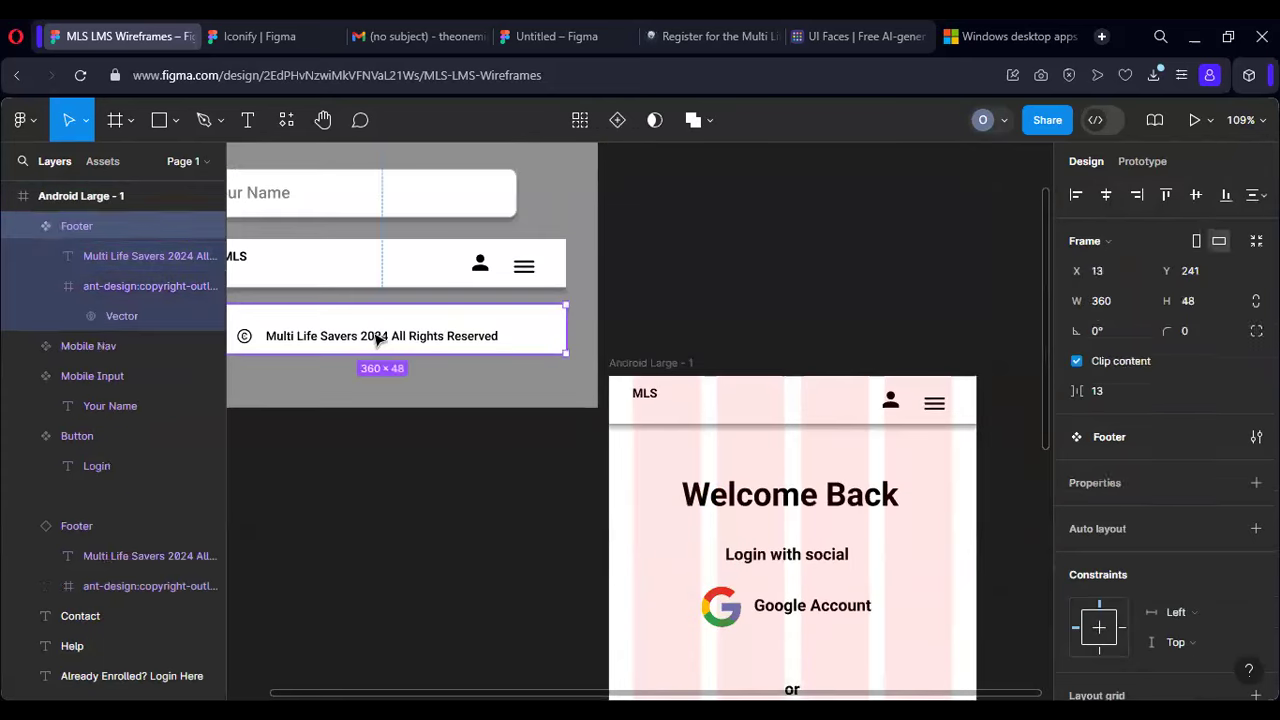
click(1197, 193)
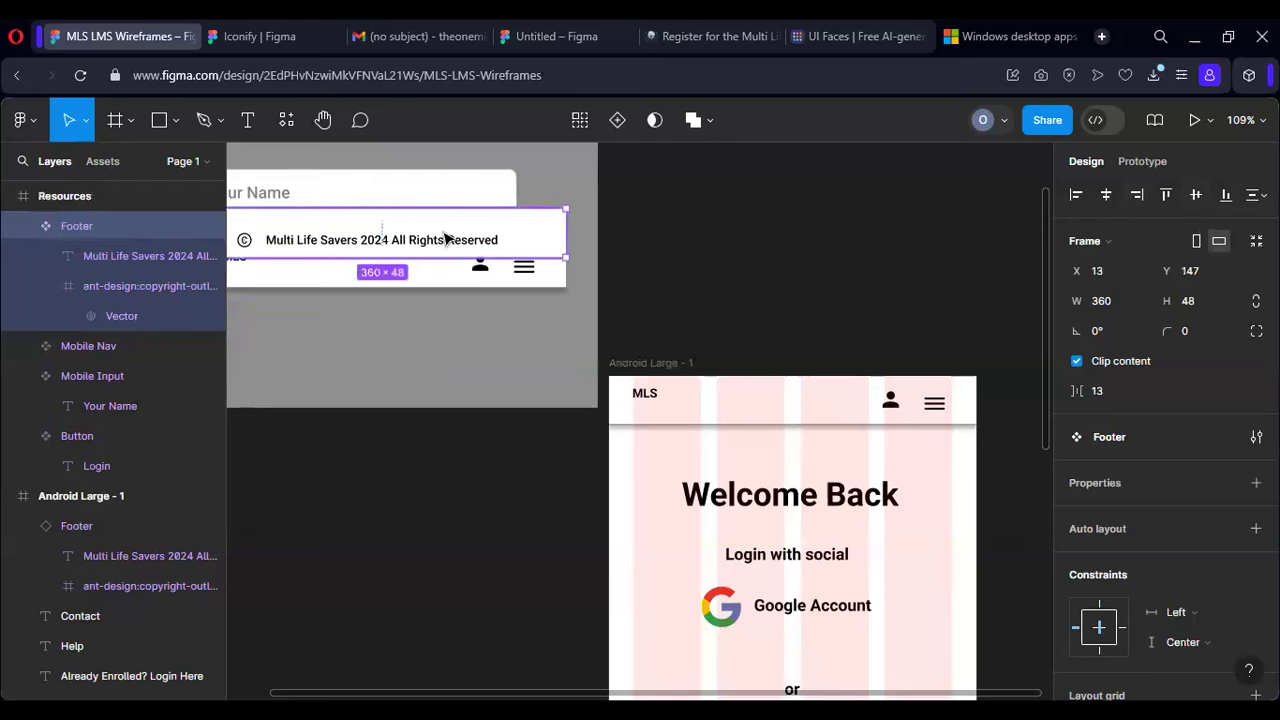
drag(443, 240, 417, 363)
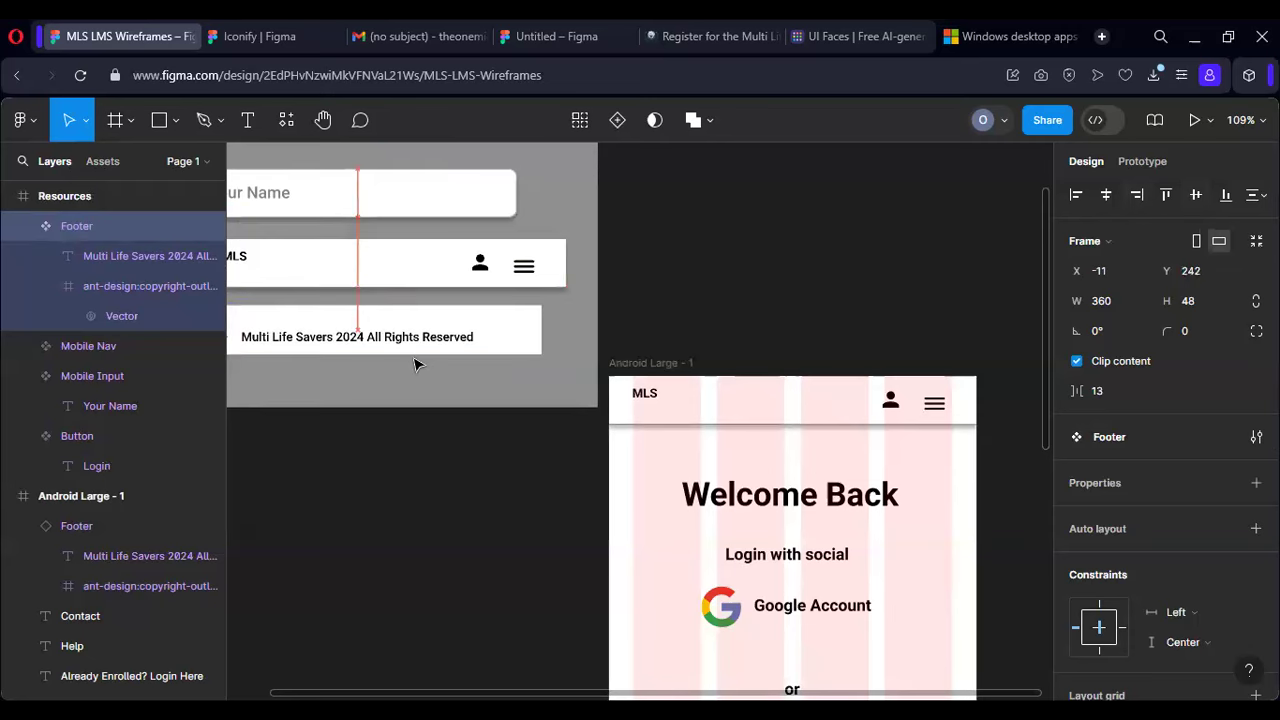
click(1107, 196)
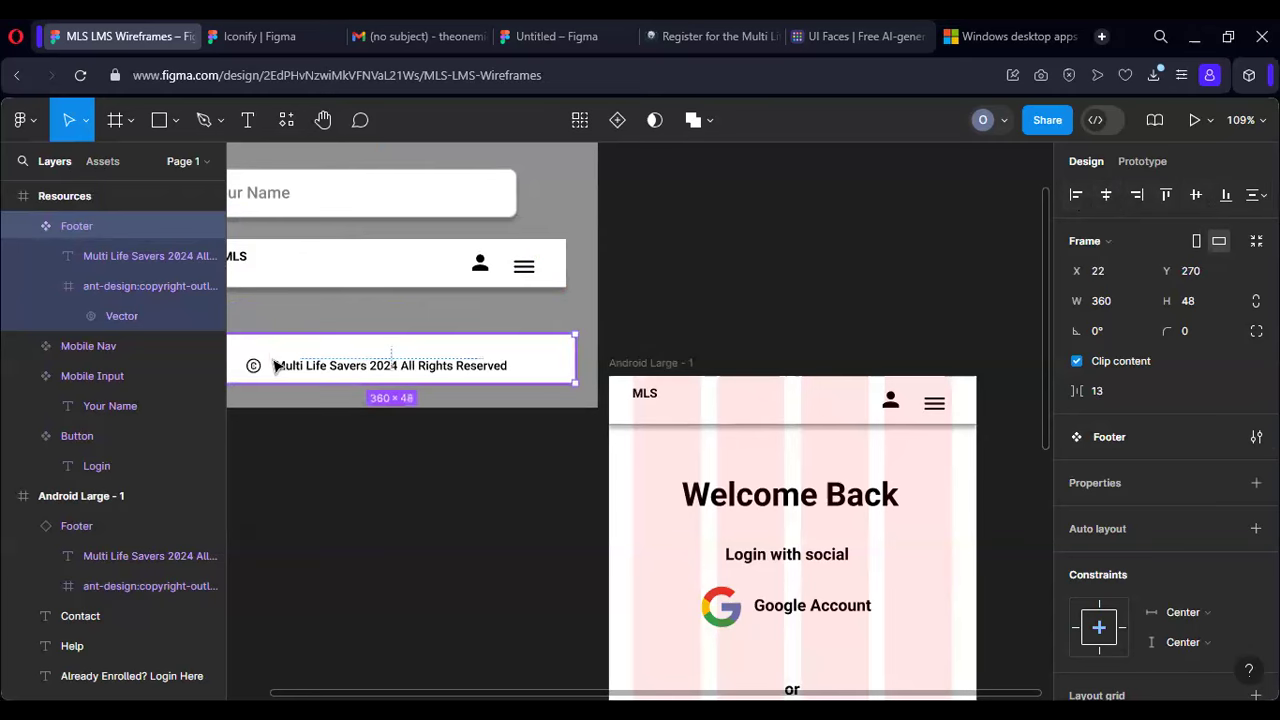
scroll(277, 366, left, 1)
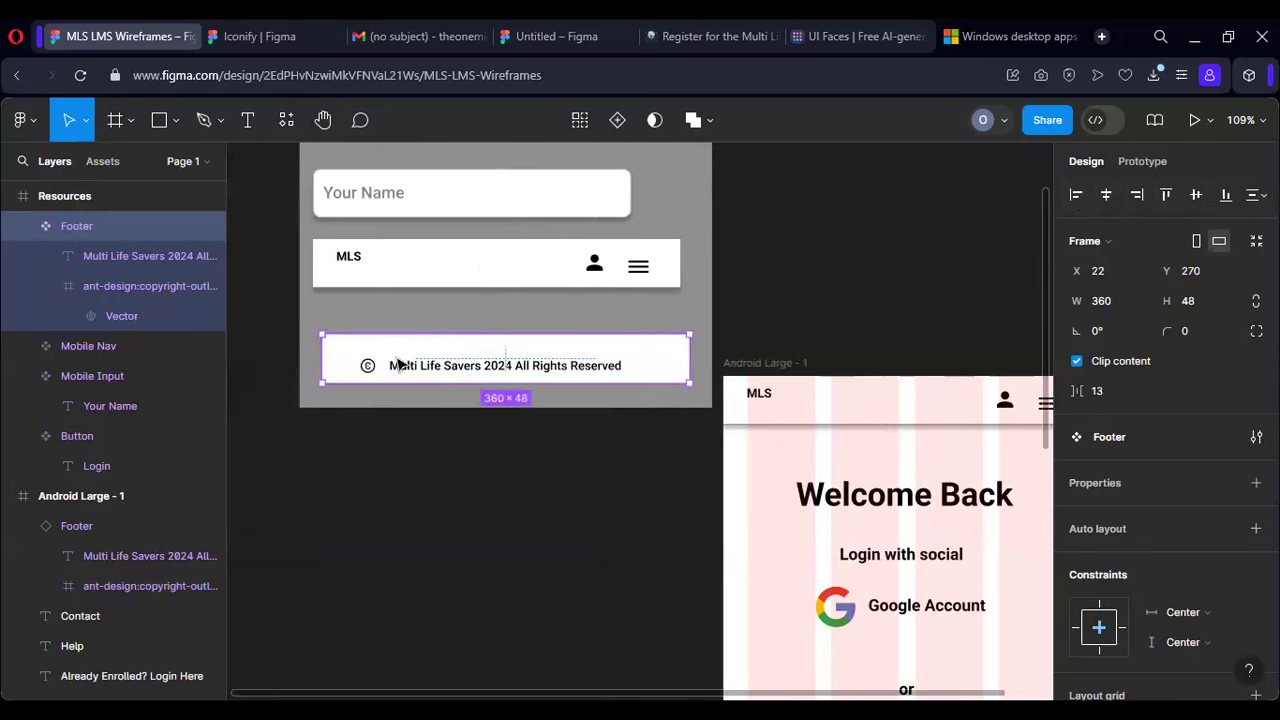
Step: Move the main Footer component out of Resources to vertically centre its copyright text and icon, and return it below the Mobile Nav component
drag(437, 350, 416, 472)
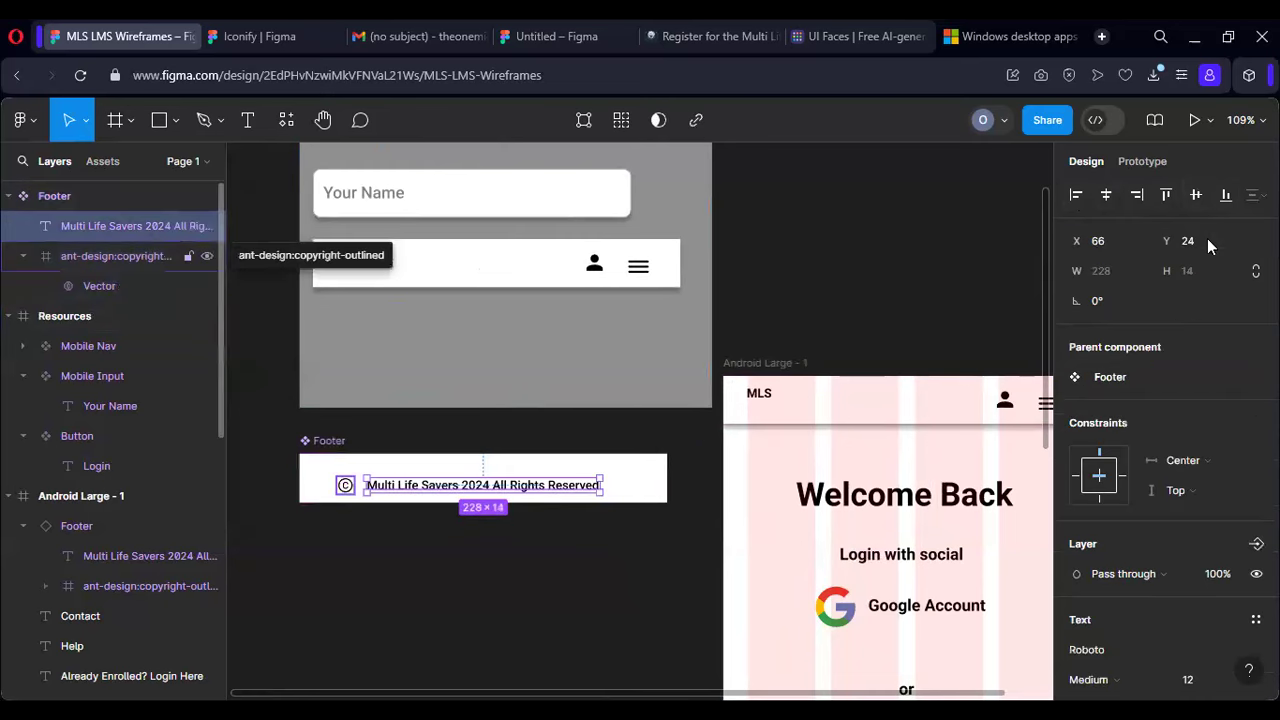
click(1195, 194)
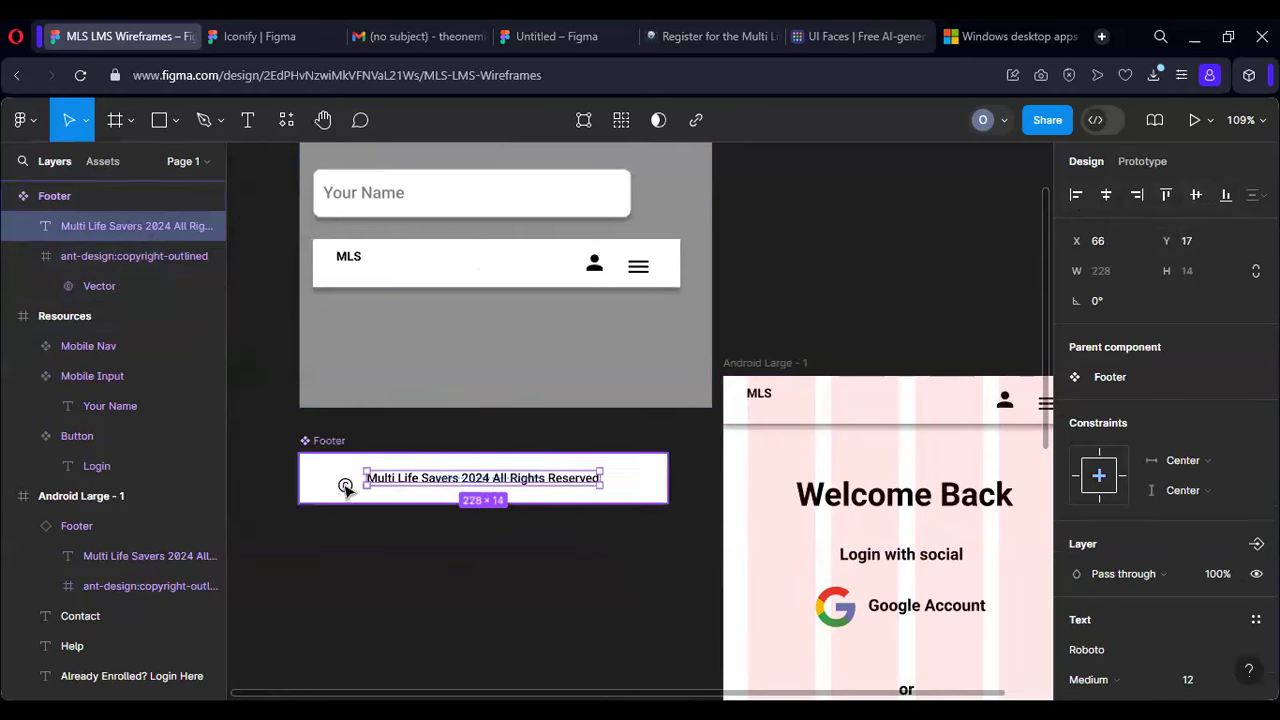
click(345, 485)
click(1201, 197)
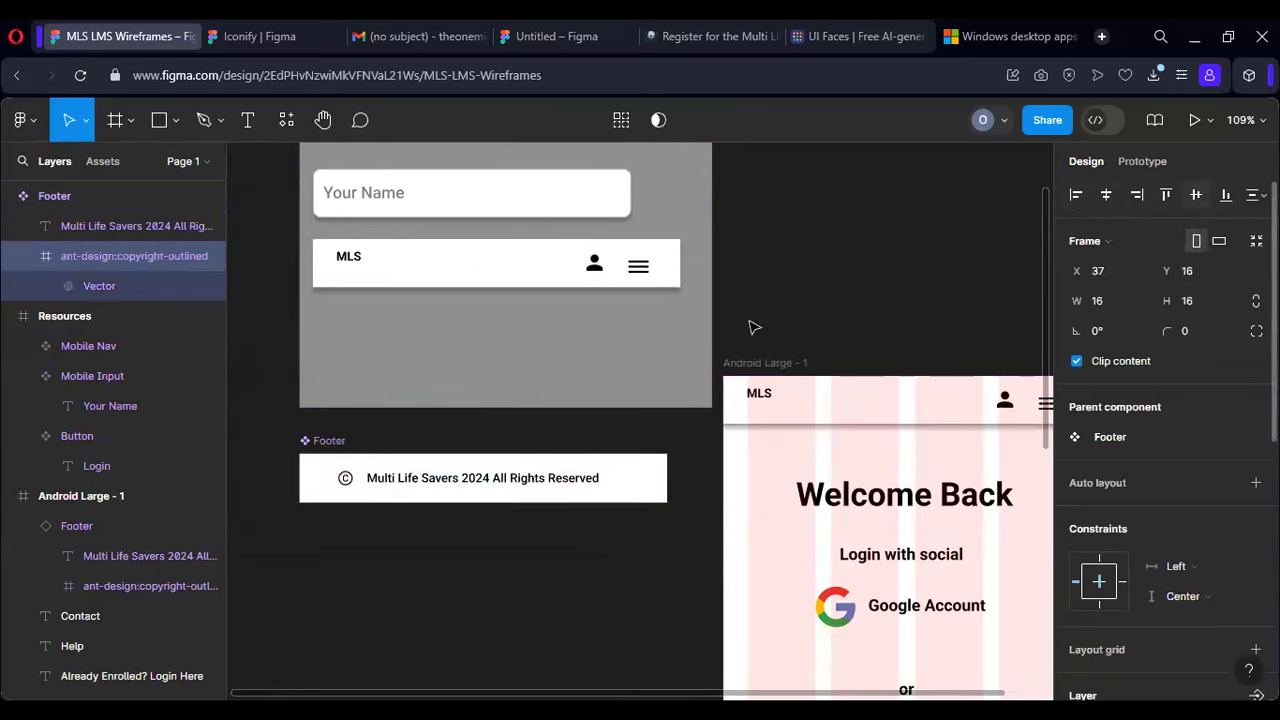
click(309, 486)
drag(337, 349, 337, 341)
Step: Align the Footer instance with the bottom edge of the Android Large - 1 frame
scroll(890, 580, right, 5)
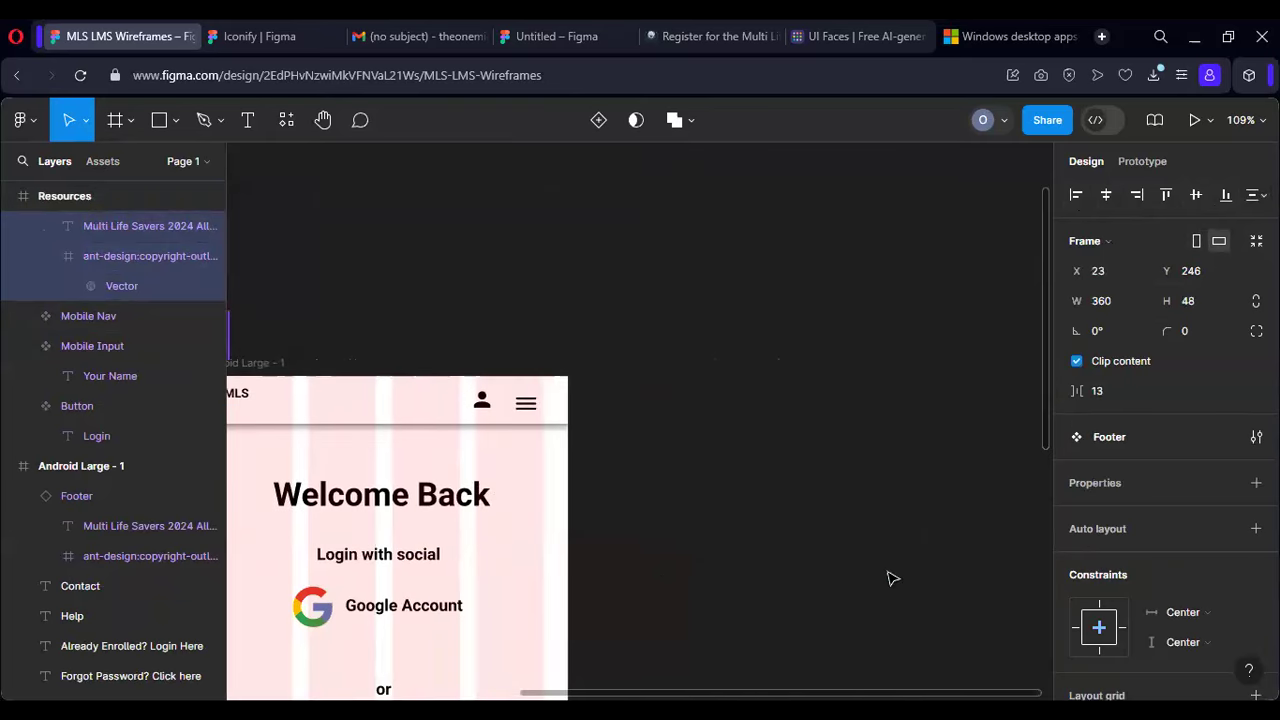
scroll(613, 582, down, 7)
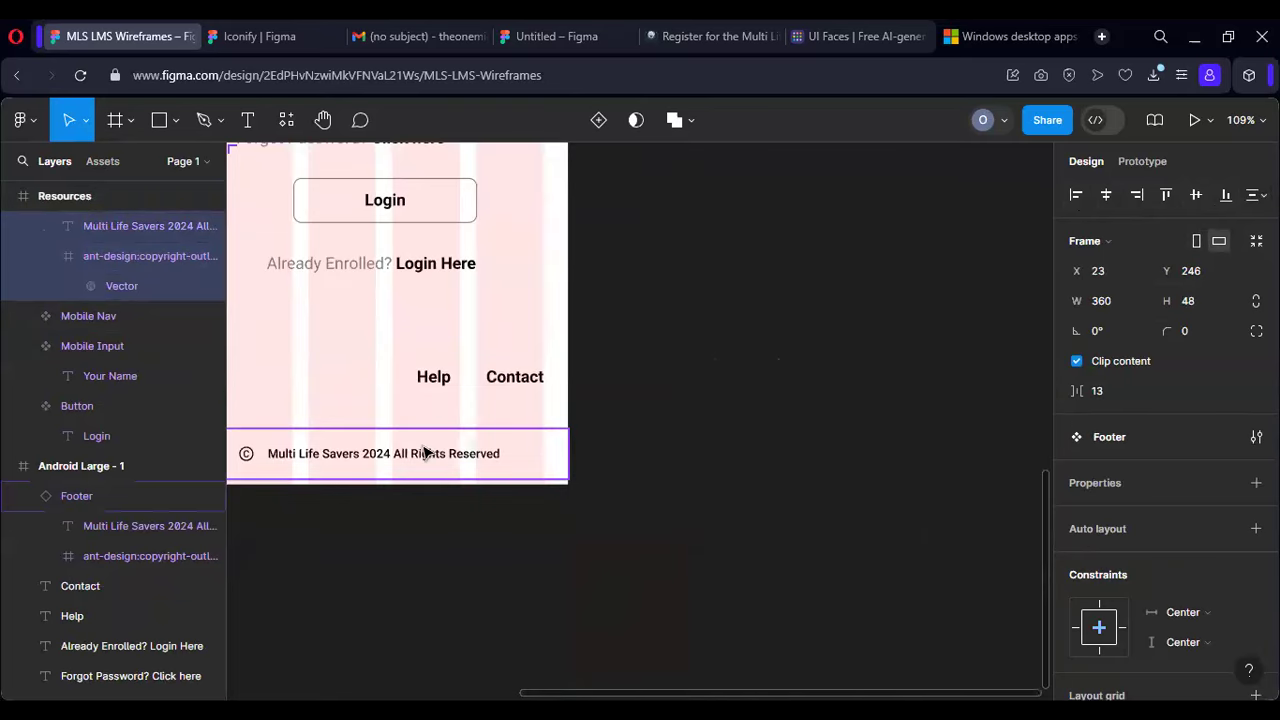
click(432, 444)
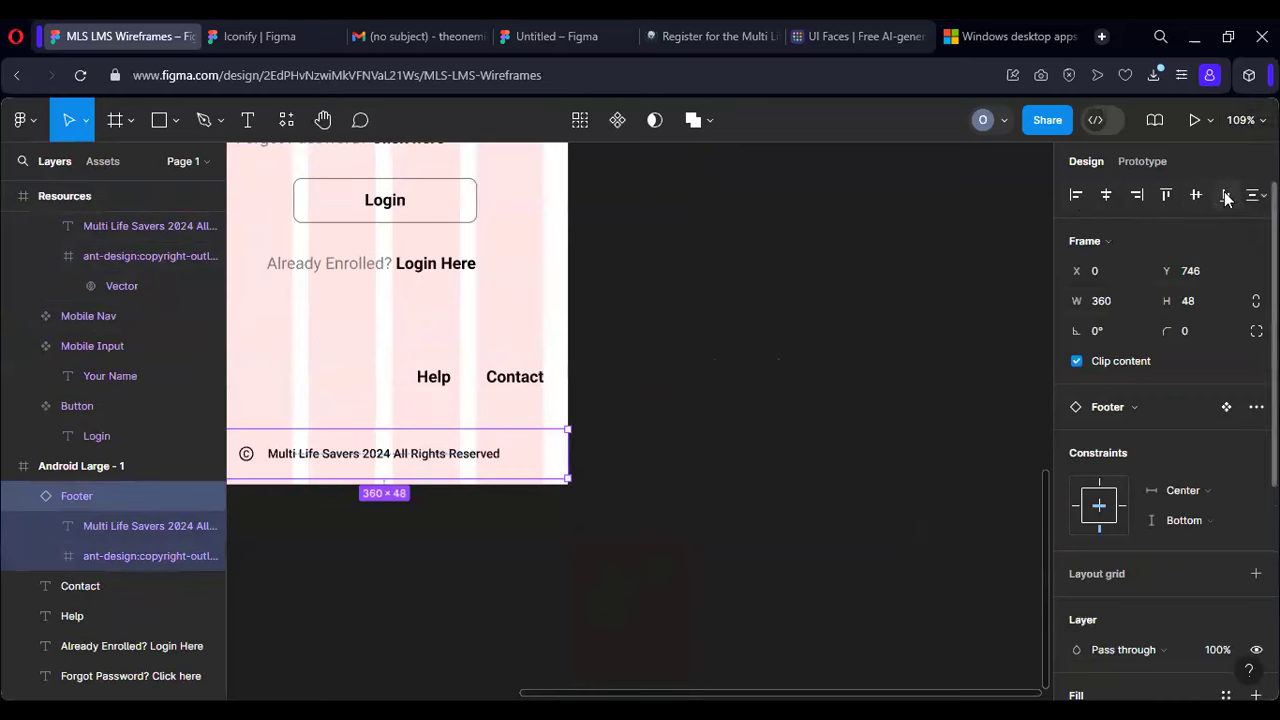
Step: Add a black 000000 inside stroke of width 1 to the Footer instance, limited to its bottom side
scroll(1162, 594, down, 4)
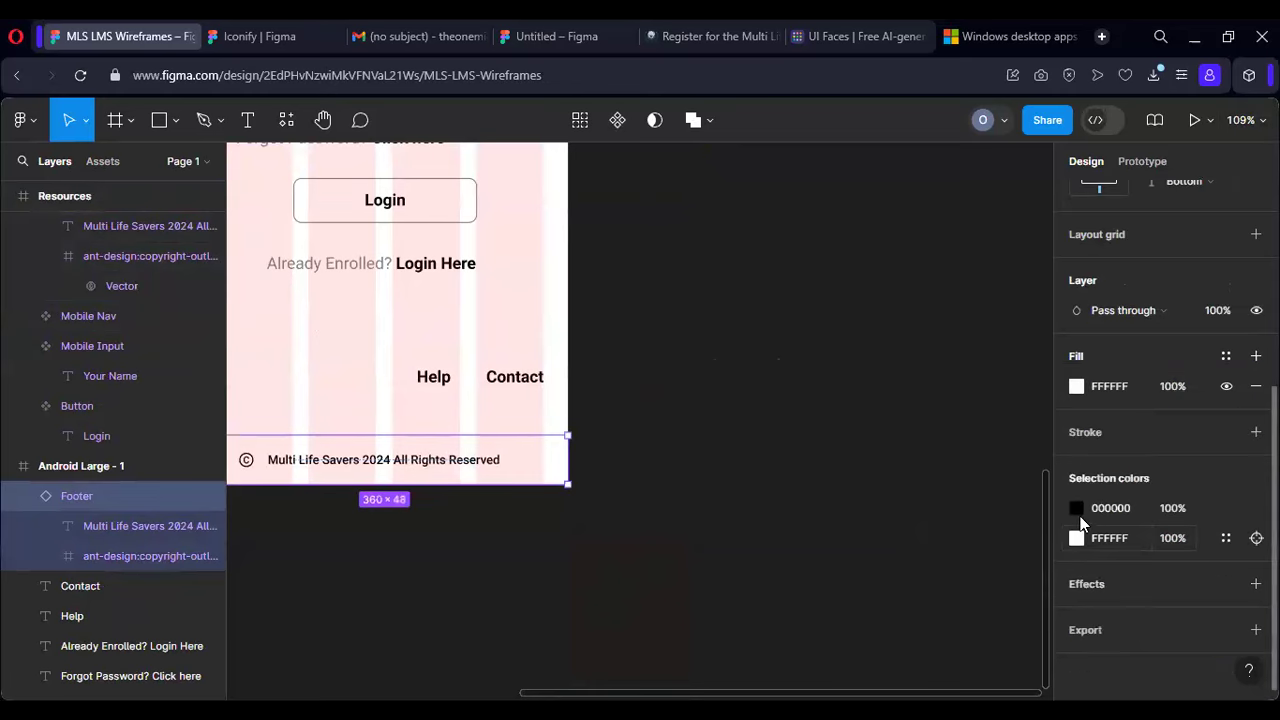
click(1256, 432)
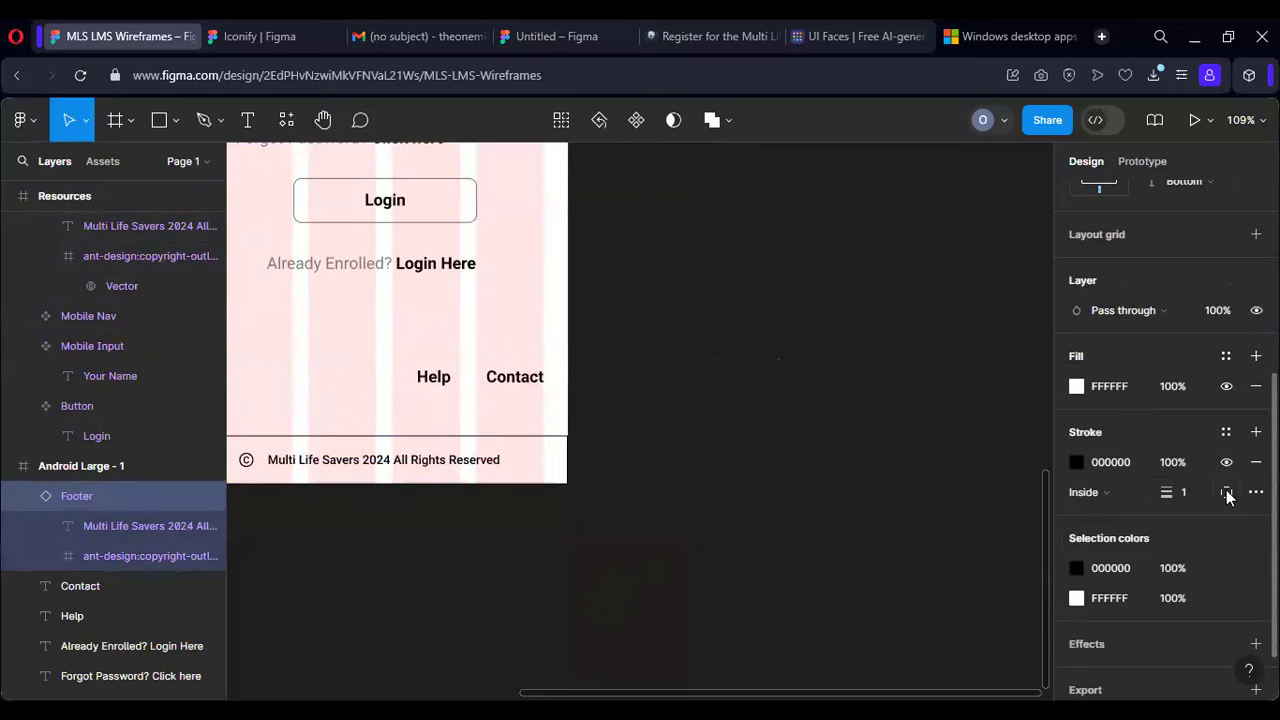
click(1227, 492)
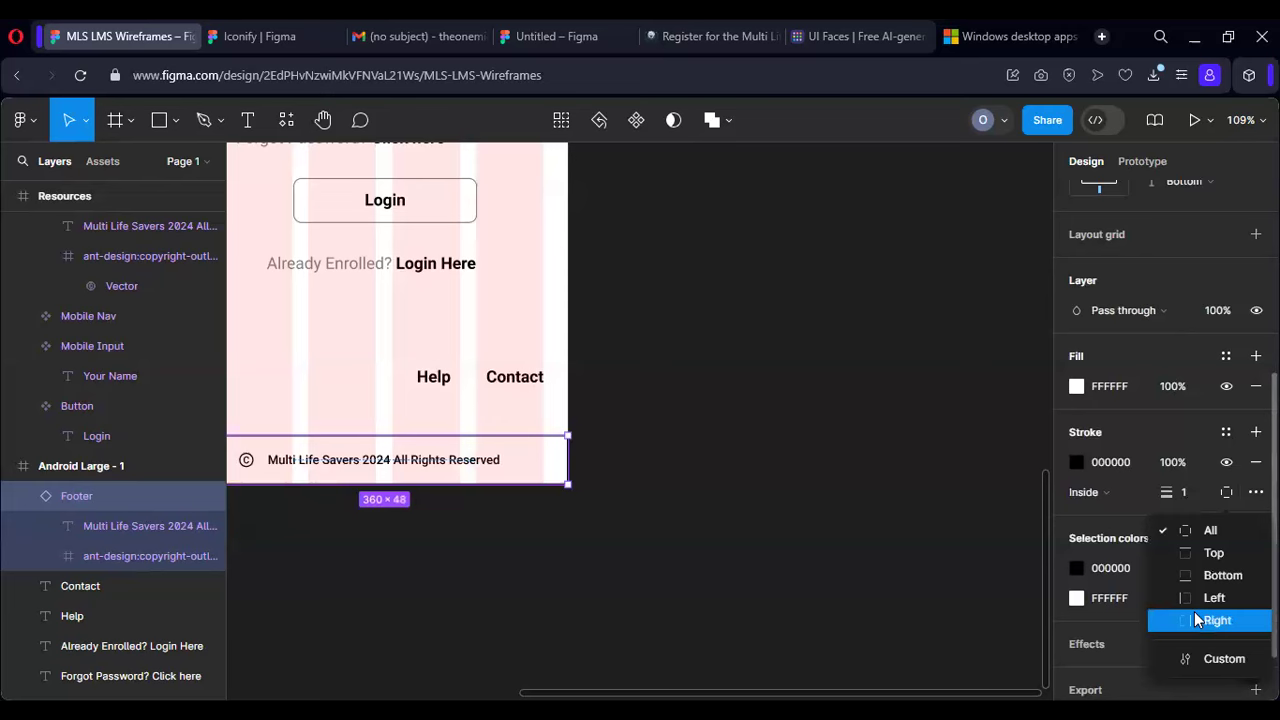
click(1197, 577)
Step: Move the Resources frame further left, away from the Android Large - 1 frame
scroll(597, 409, down, 5)
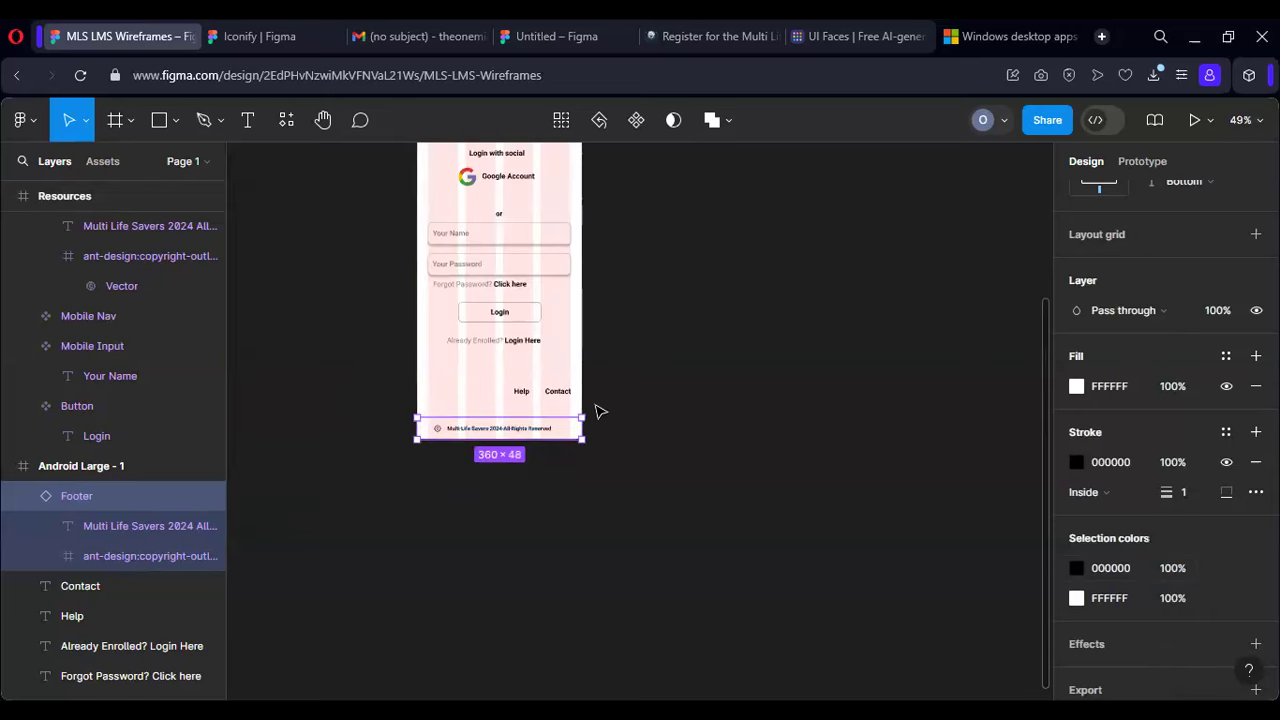
scroll(597, 409, down, 2)
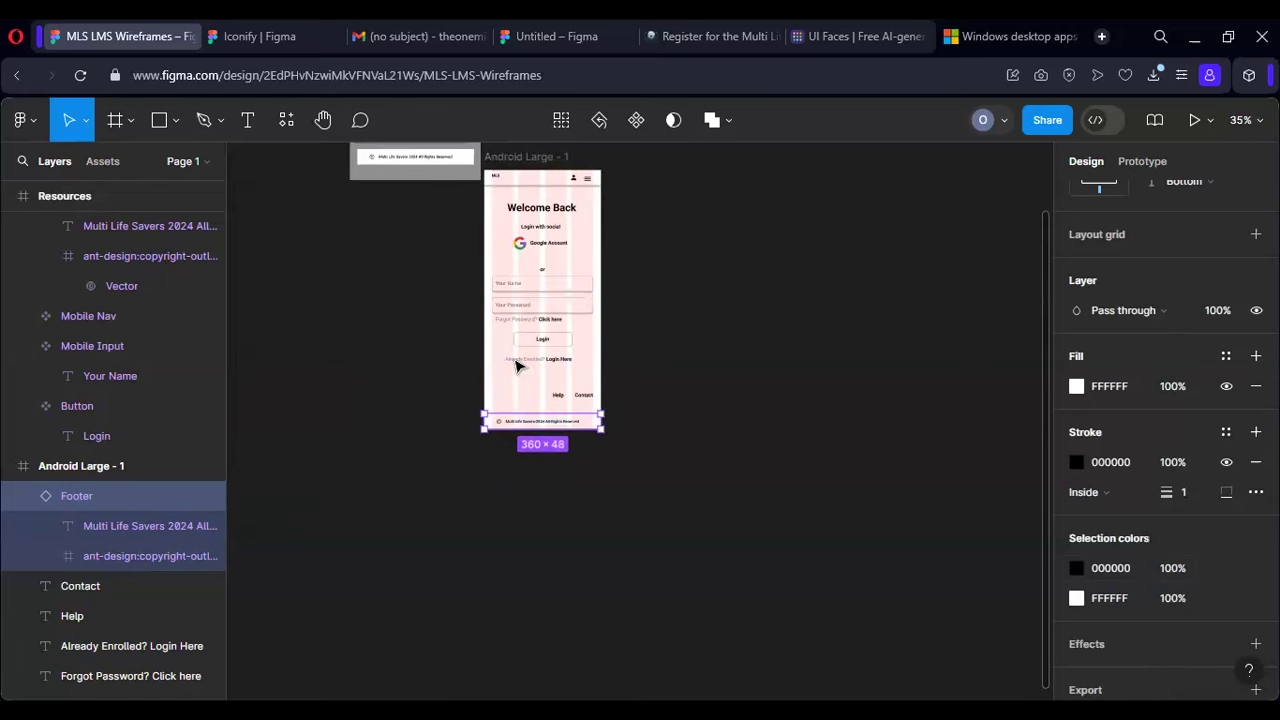
scroll(424, 269, up, 4)
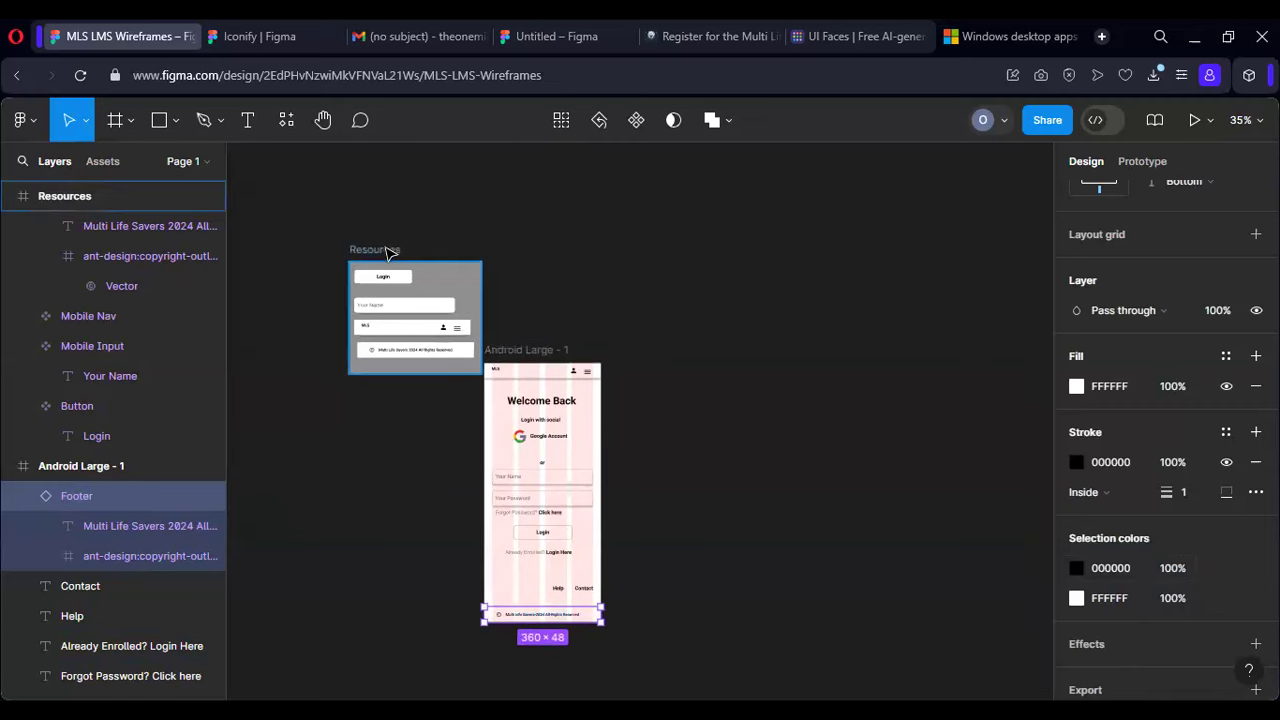
click(446, 284)
drag(443, 277, 337, 274)
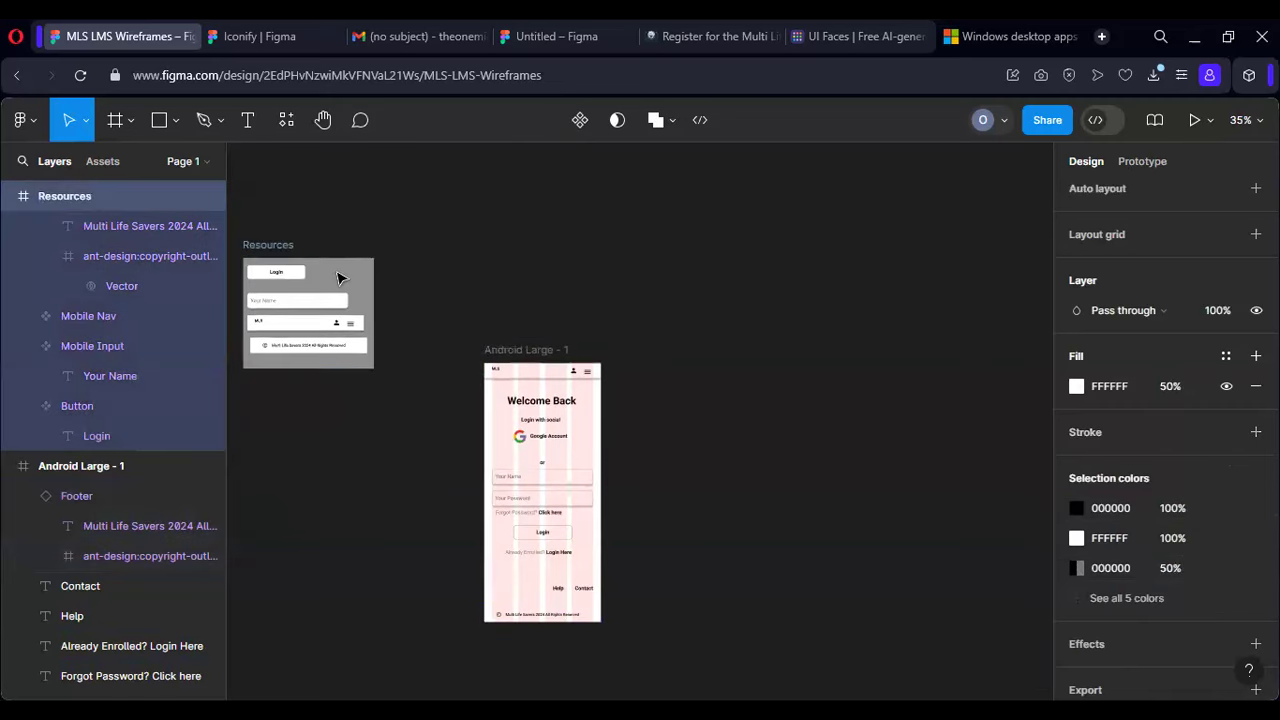
Step: Preview the Android Large - 1 screen as a running prototype and return to the design file
click(533, 352)
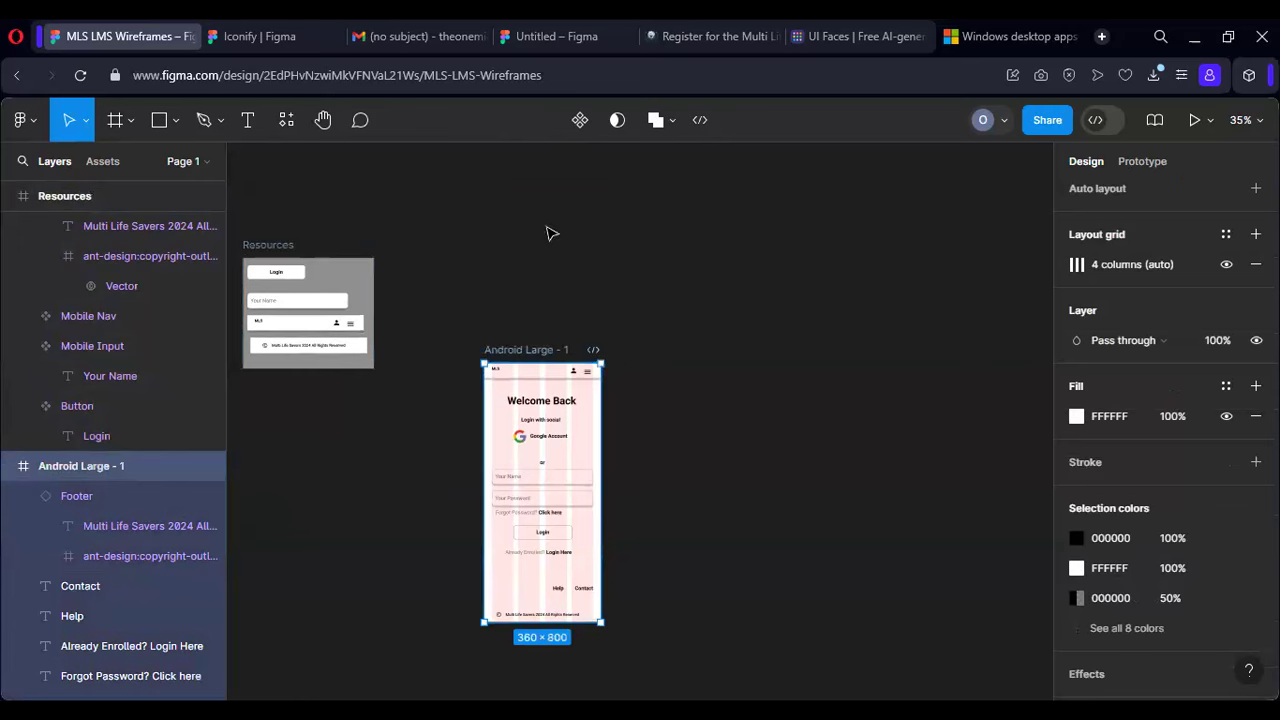
click(1192, 120)
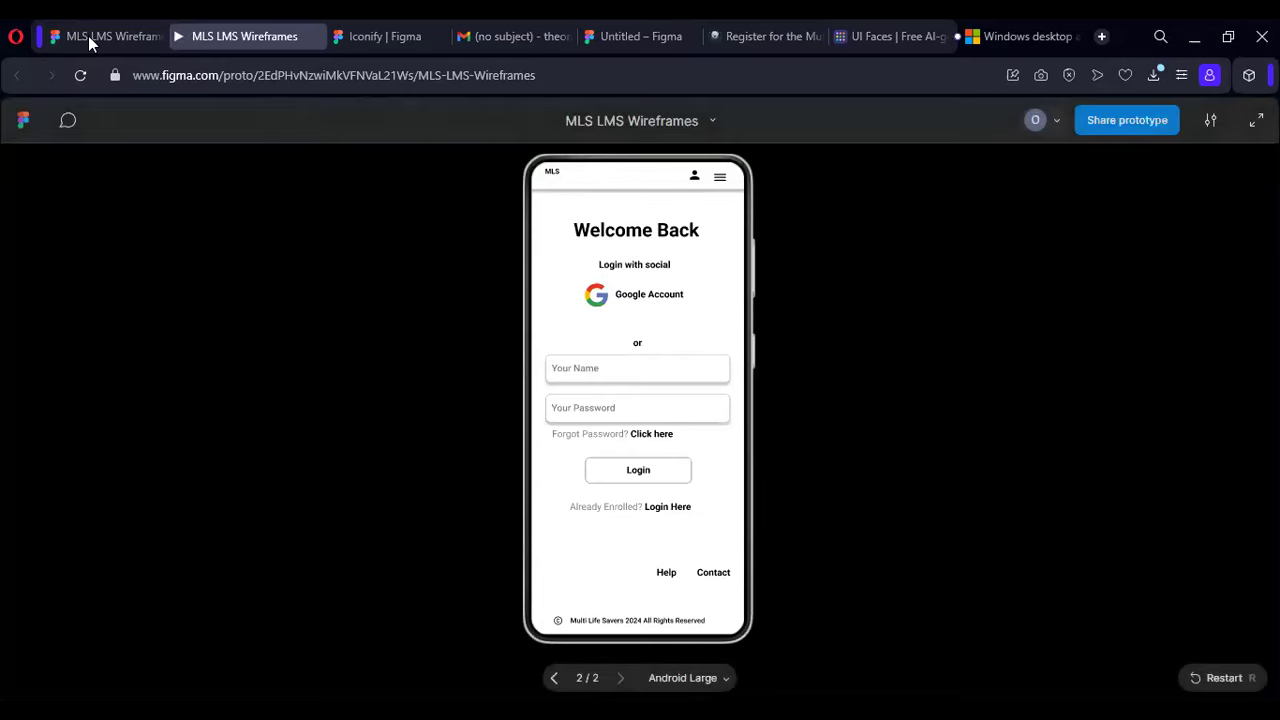
click(110, 36)
Step: Move the Login with social text, Google icon and Google Account text down together, and nudge Login with social closer to the Google row
scroll(534, 432, up, 5)
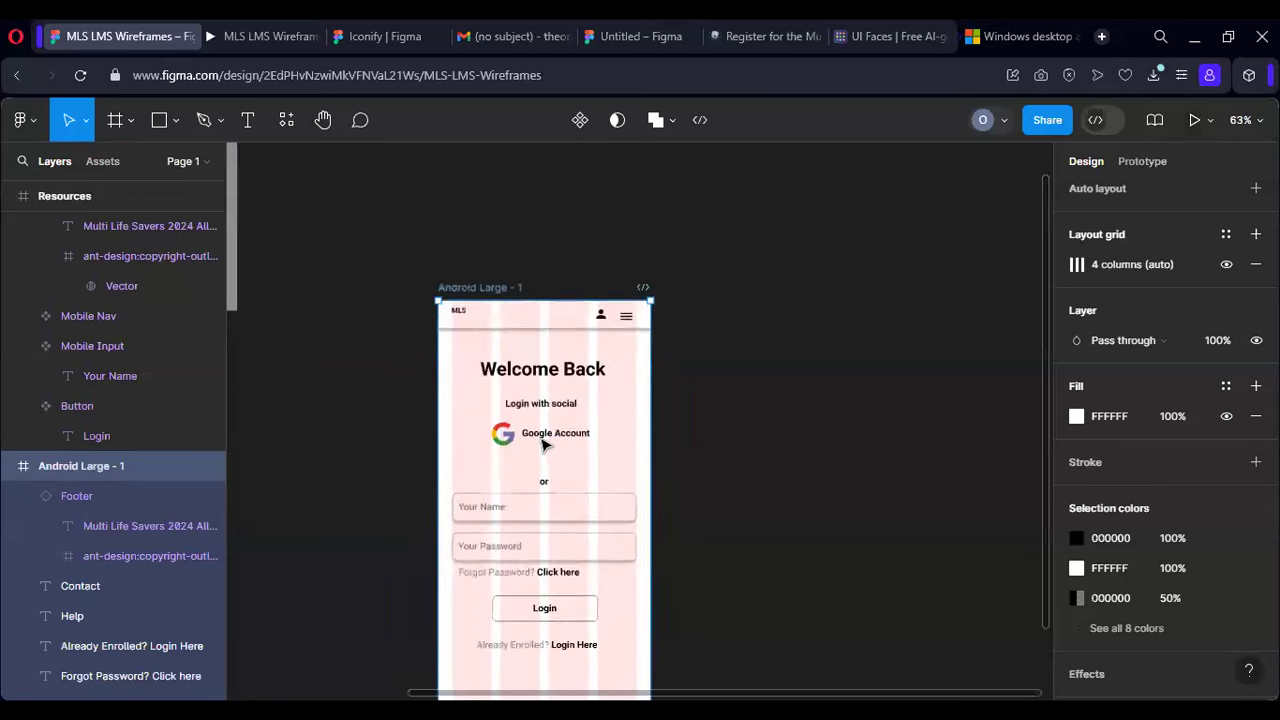
scroll(560, 402, up, 2)
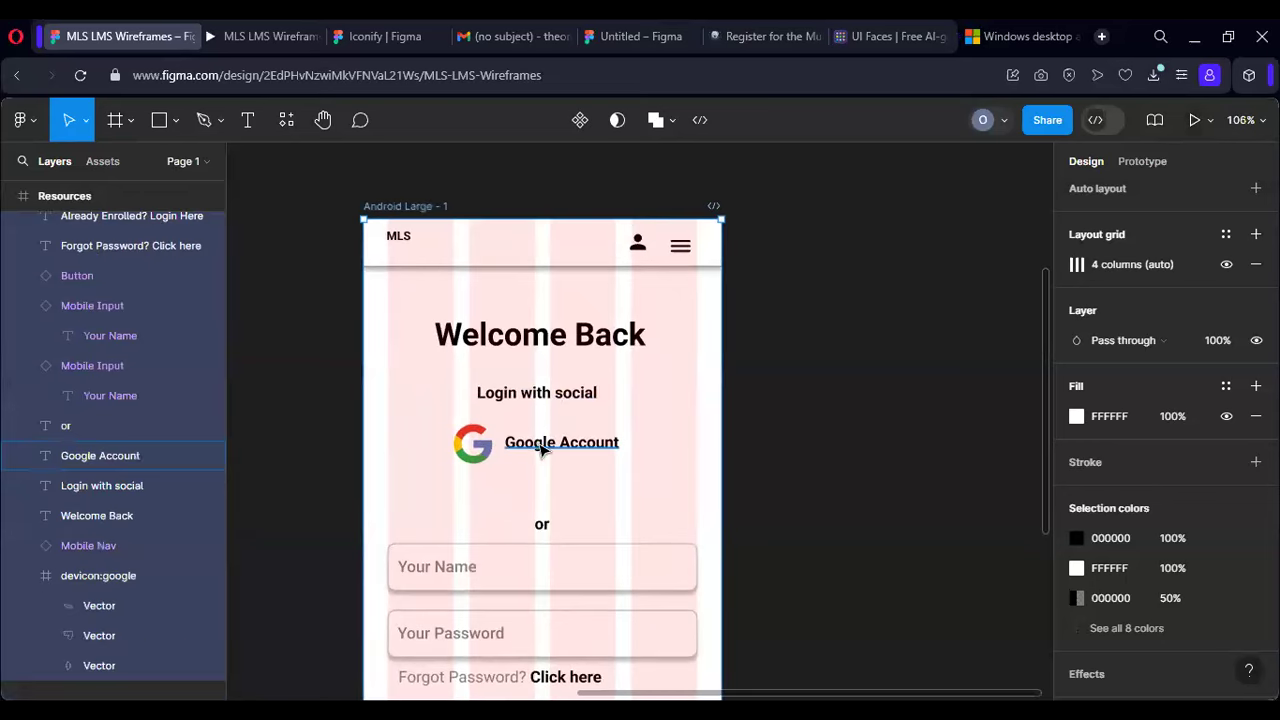
click(540, 447)
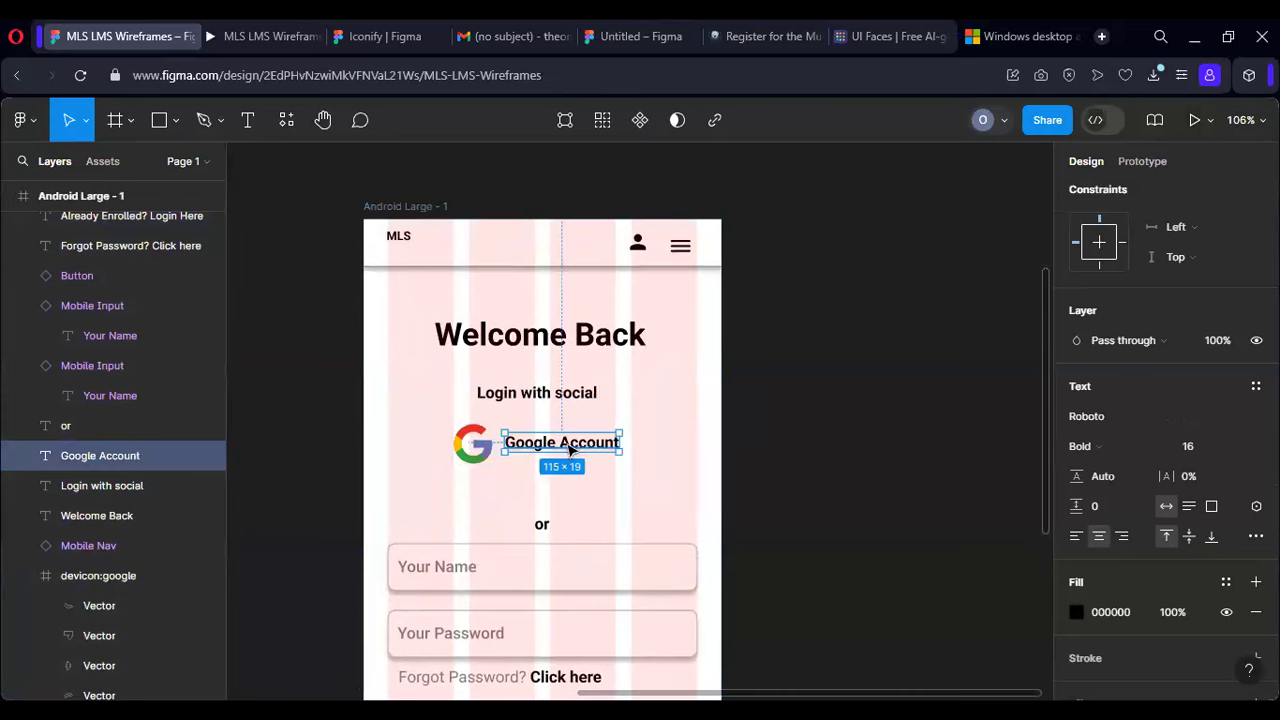
shift+click(472, 450)
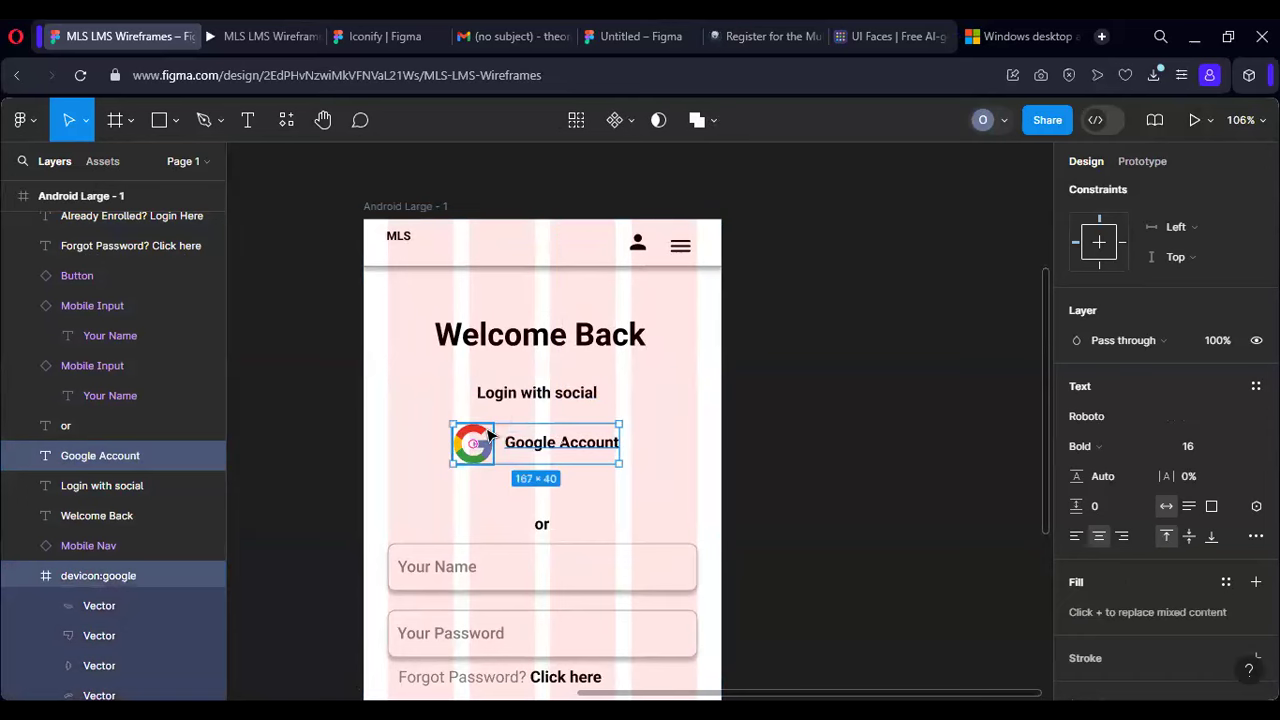
shift+click(538, 400)
drag(543, 429, 563, 407)
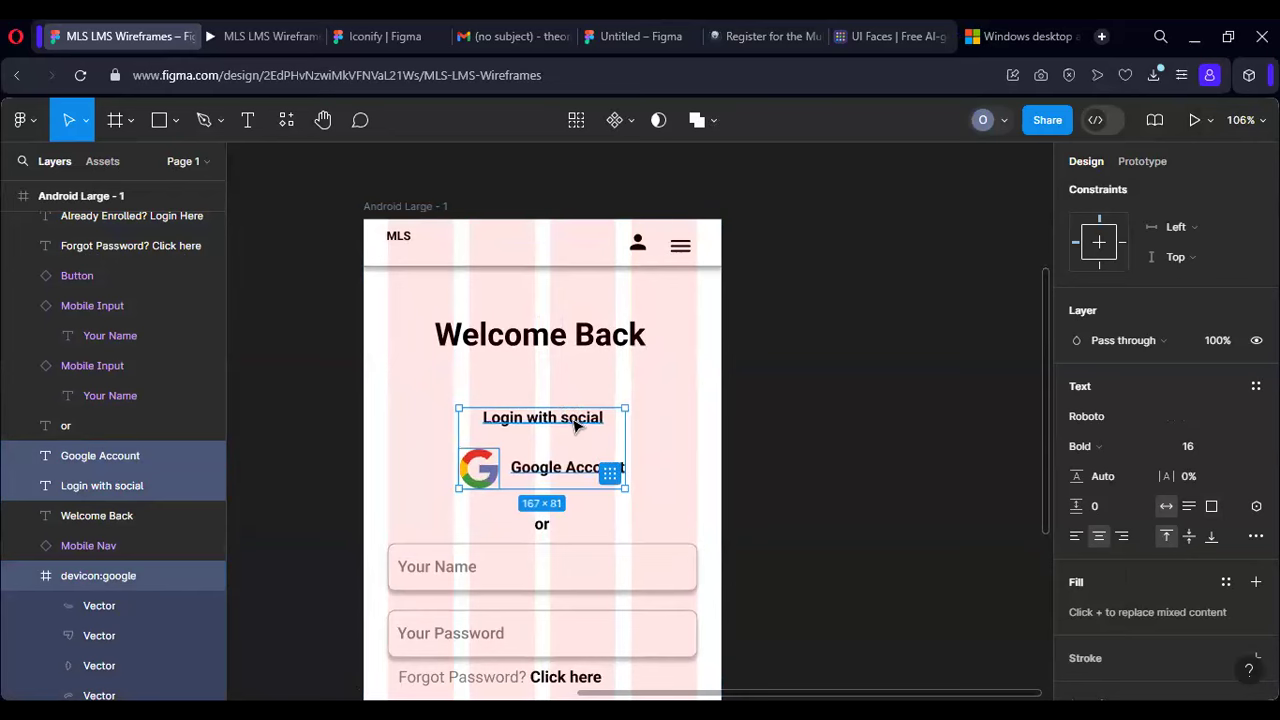
click(575, 425)
drag(579, 434, 579, 428)
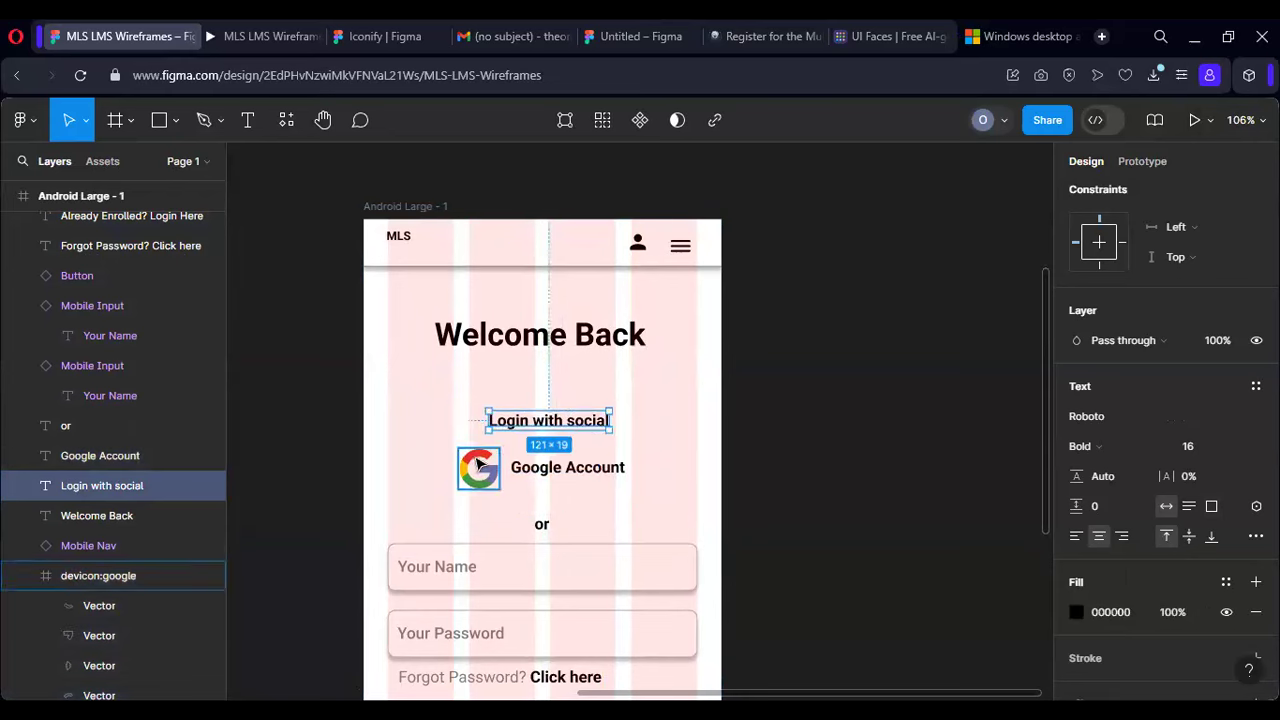
Step: Resize the Google icon to 32 × 32
click(479, 466)
scroll(1134, 339, up, 3)
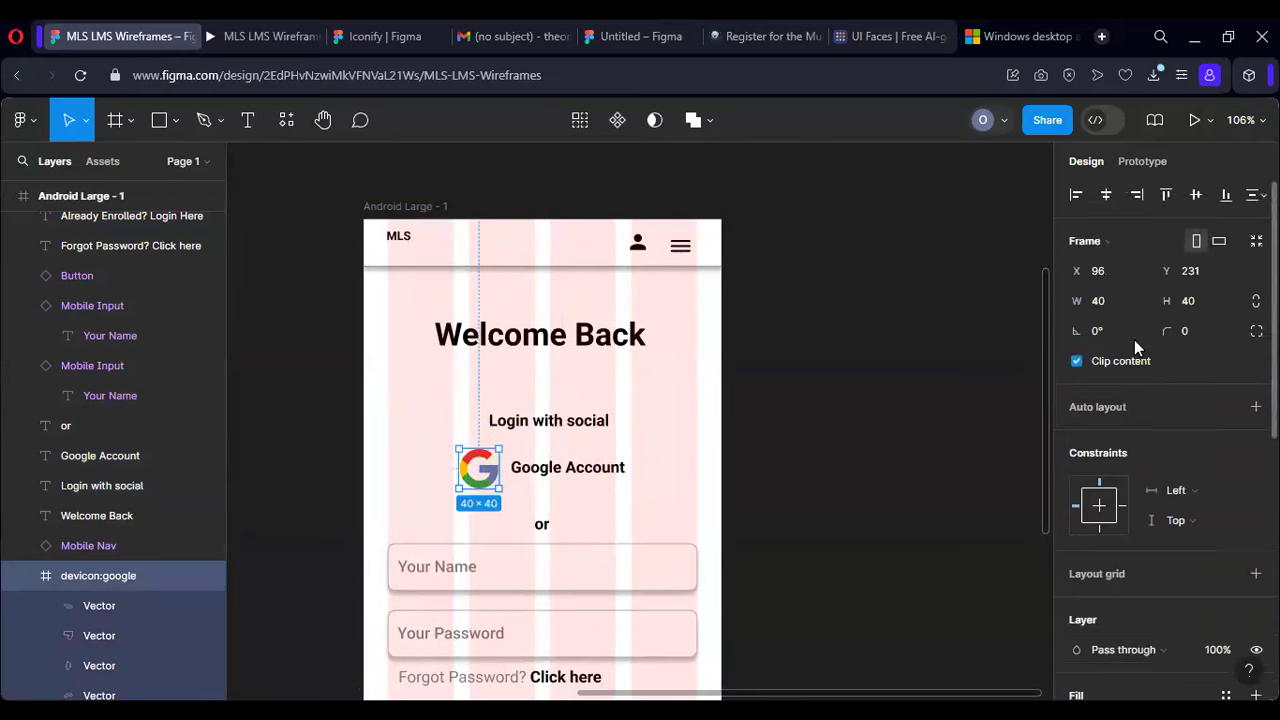
click(1101, 303)
text(32)
key(Tab)
text(32)
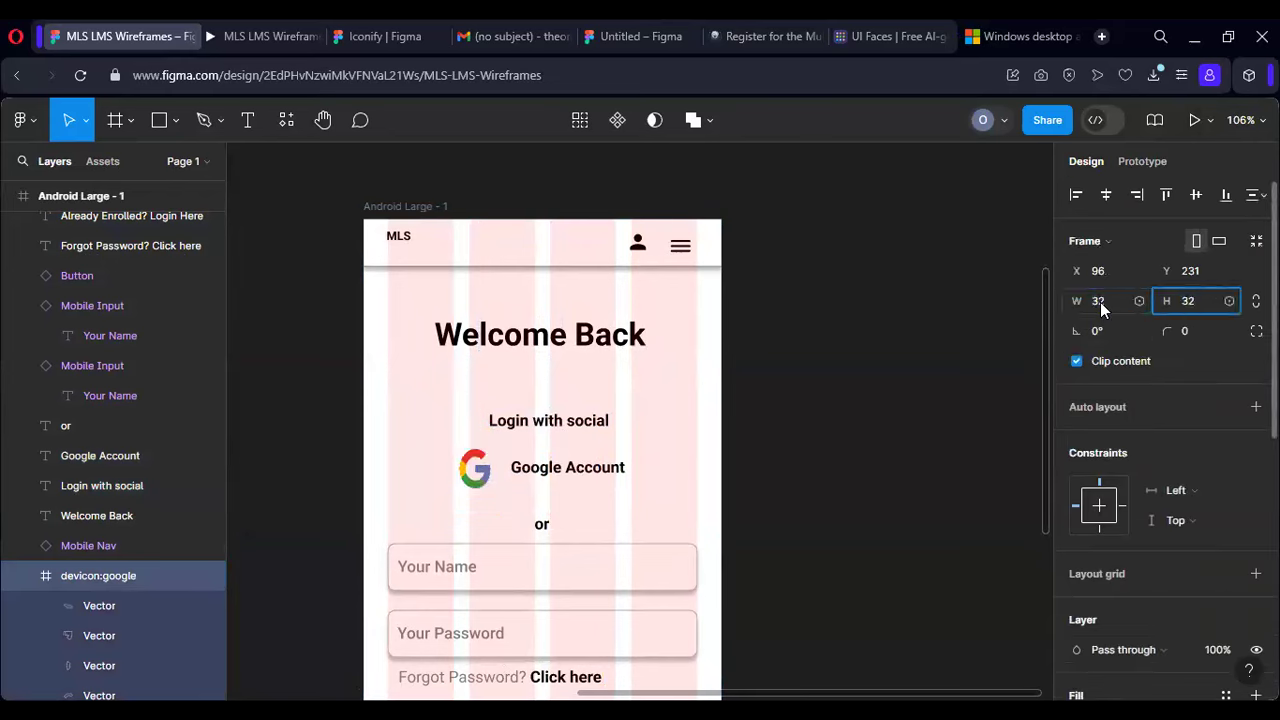
key(Return)
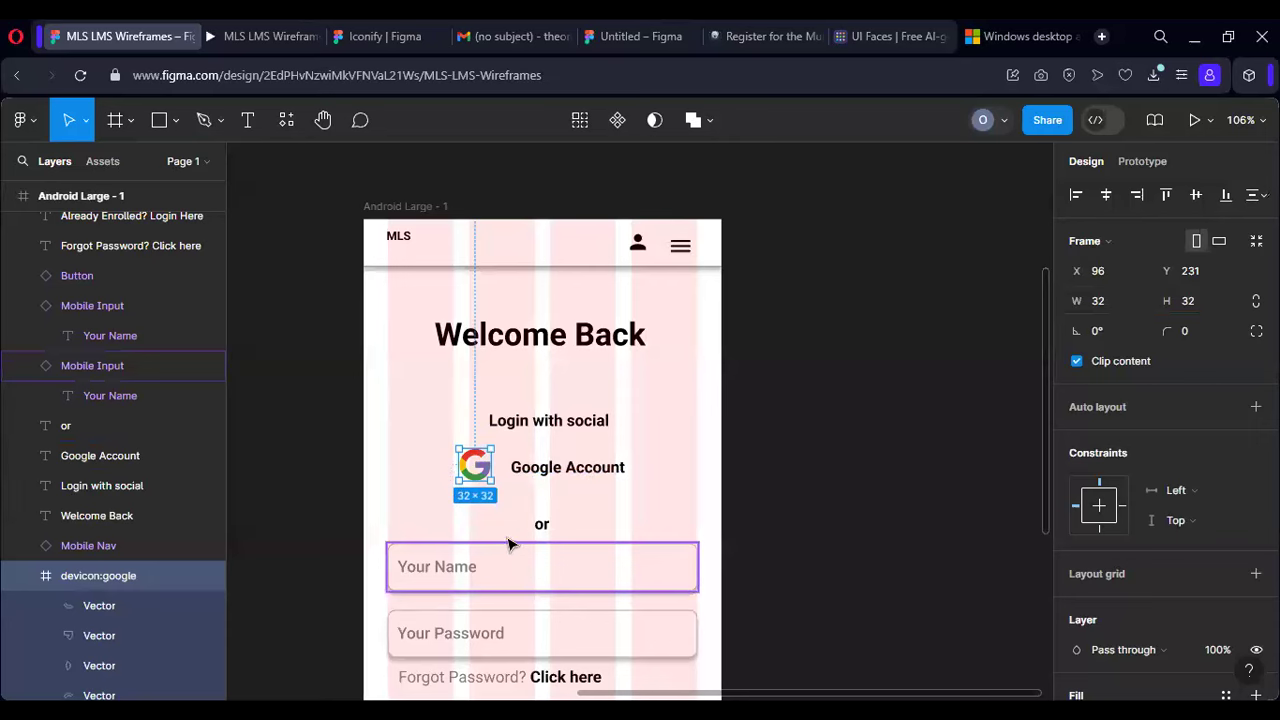
Step: Draw a frame about 307 × 51 around the Google icon and Google Account text, and give it a white FFFFFF fill
key(f)
drag(391, 450, 692, 490)
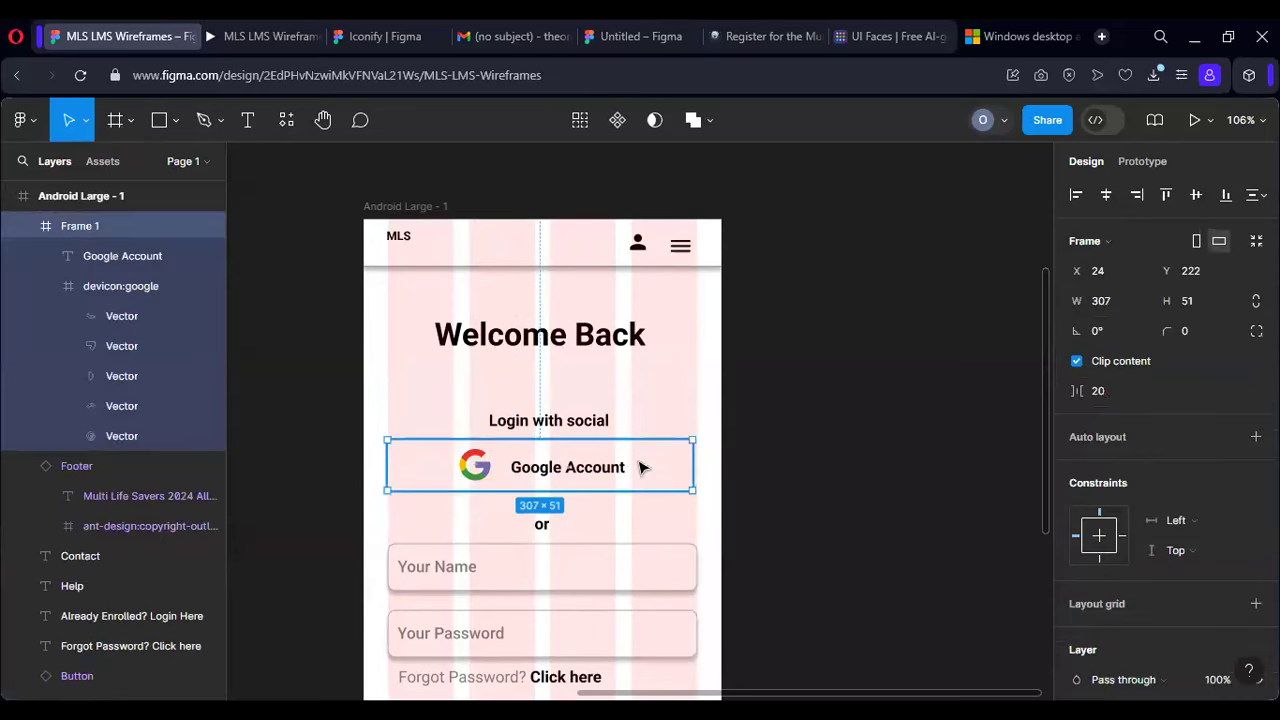
scroll(1150, 500, down, 5)
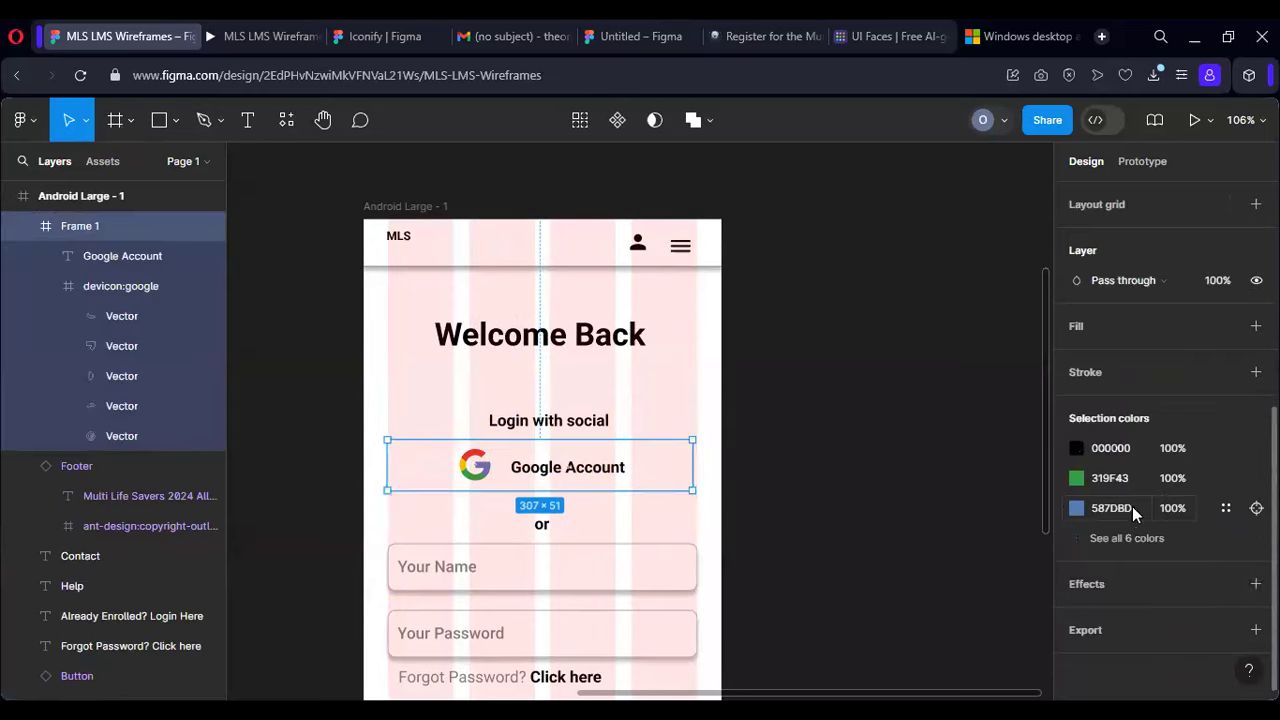
click(1077, 327)
click(1077, 357)
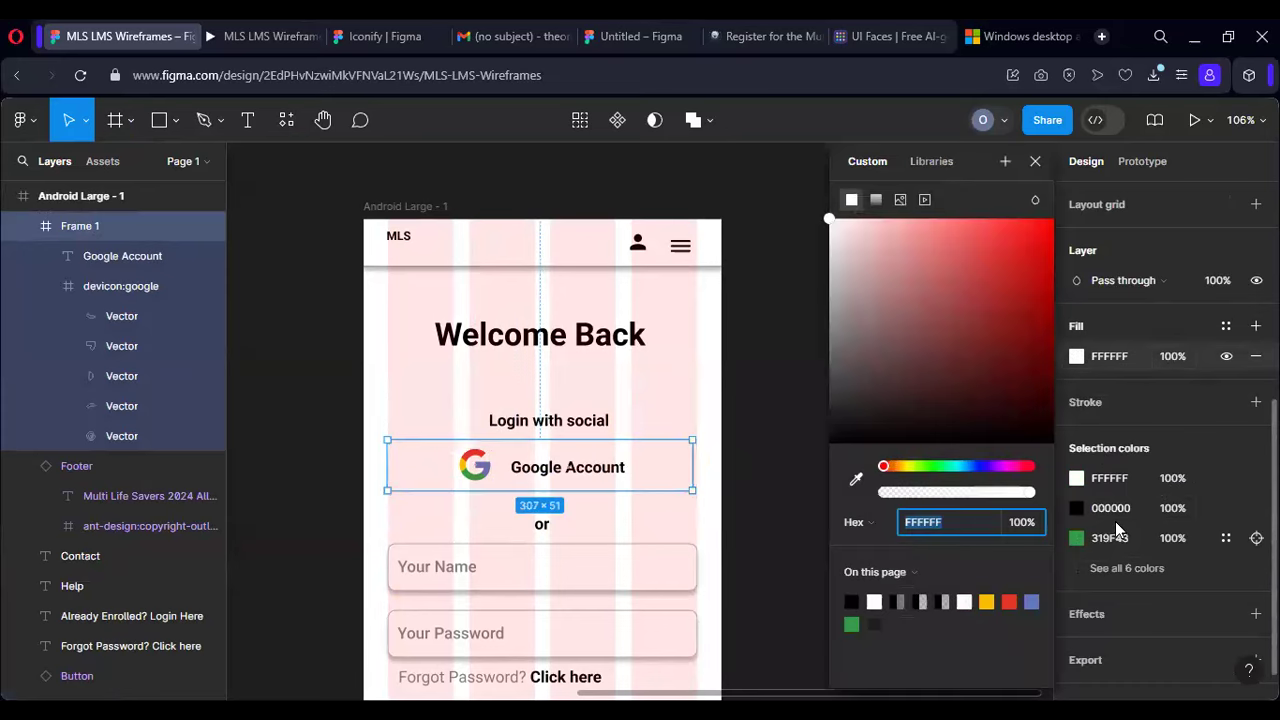
click(1072, 328)
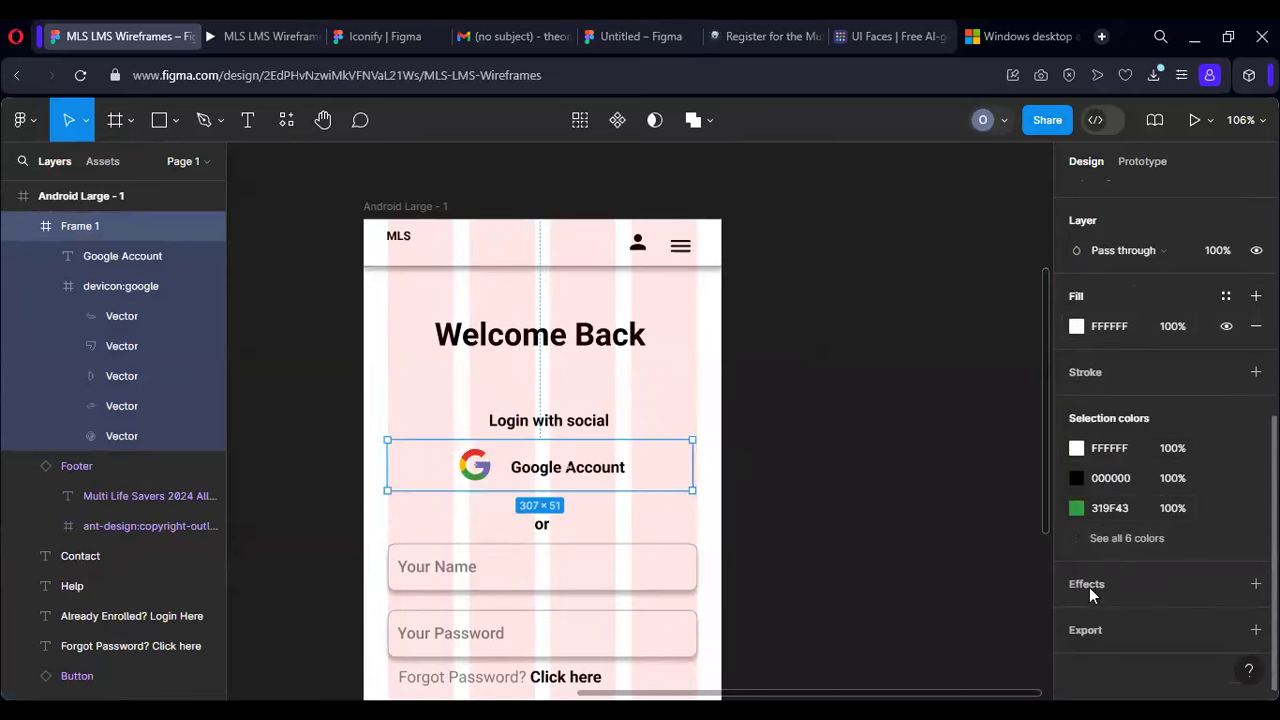
Step: Add a drop shadow and a 000000 inside stroke at 30% opacity to the Google Account frame
click(1090, 587)
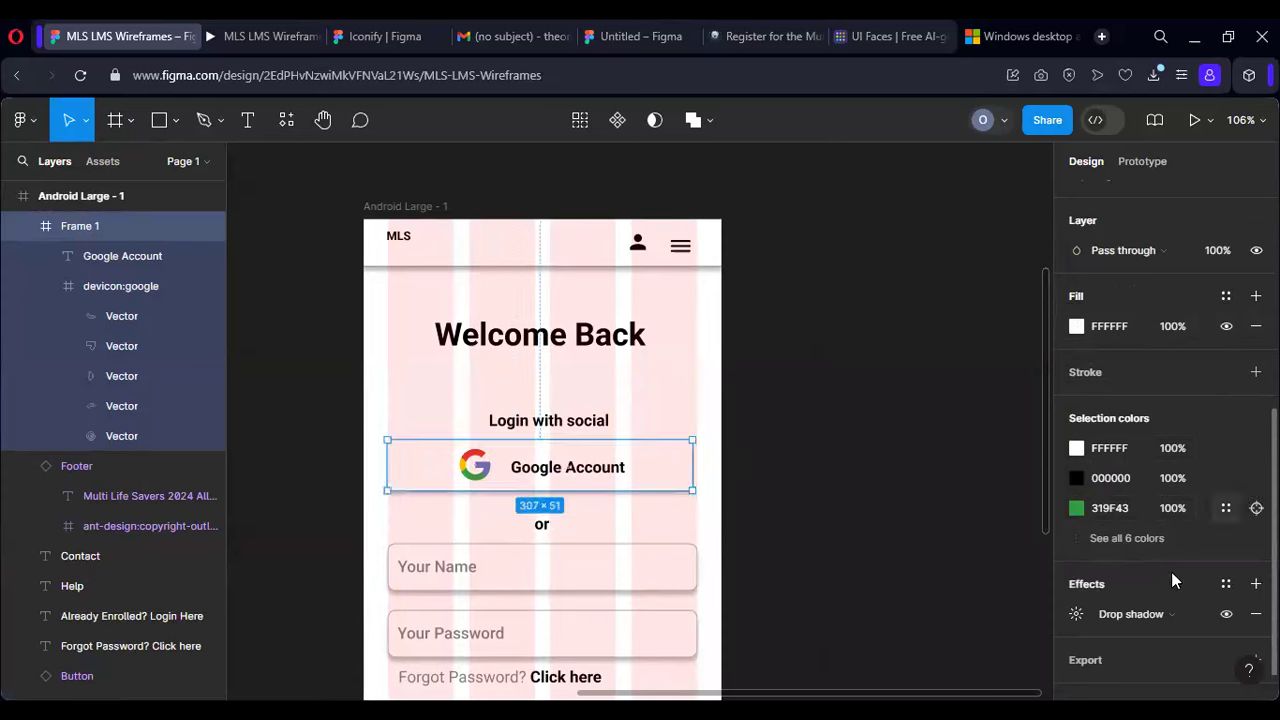
click(1085, 372)
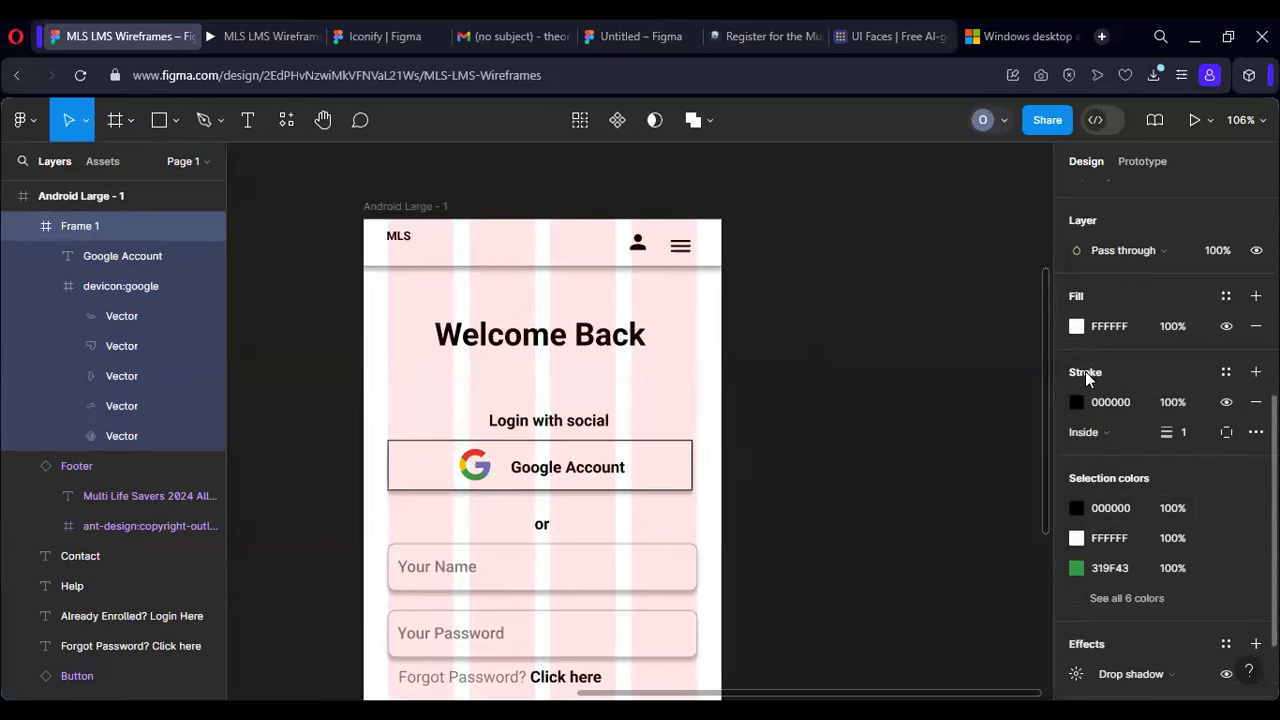
click(1174, 402)
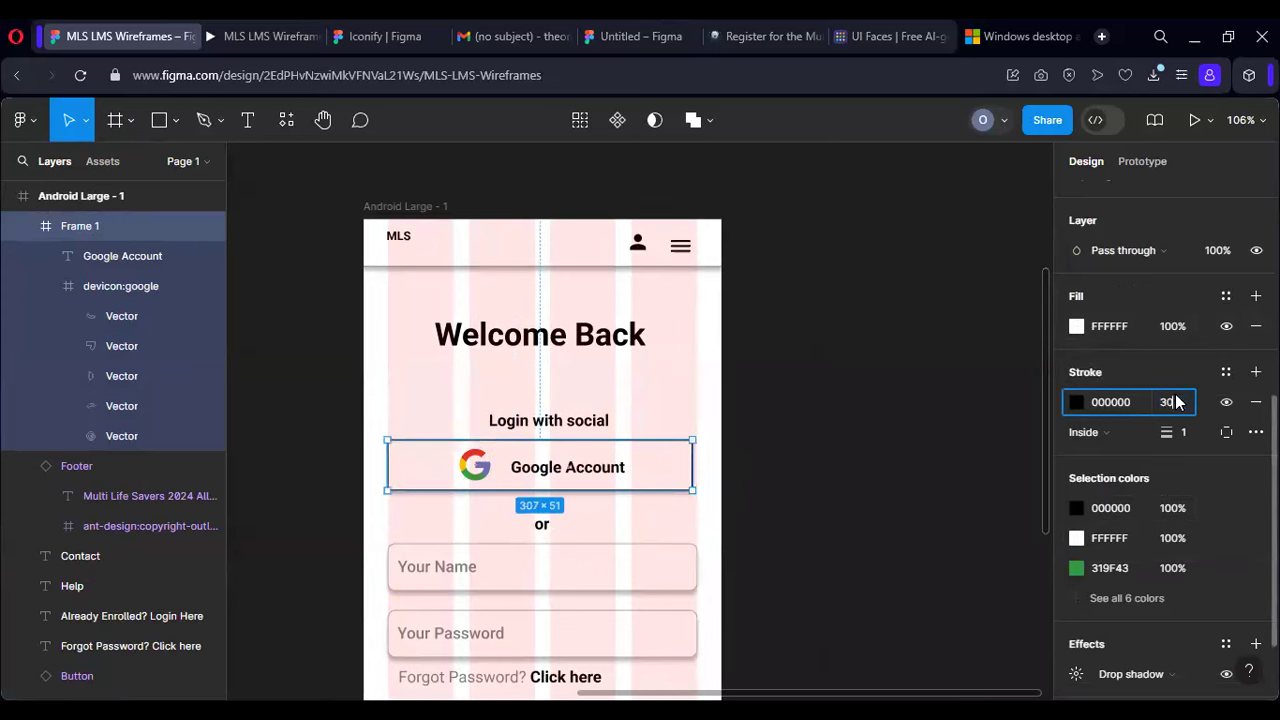
key(Return)
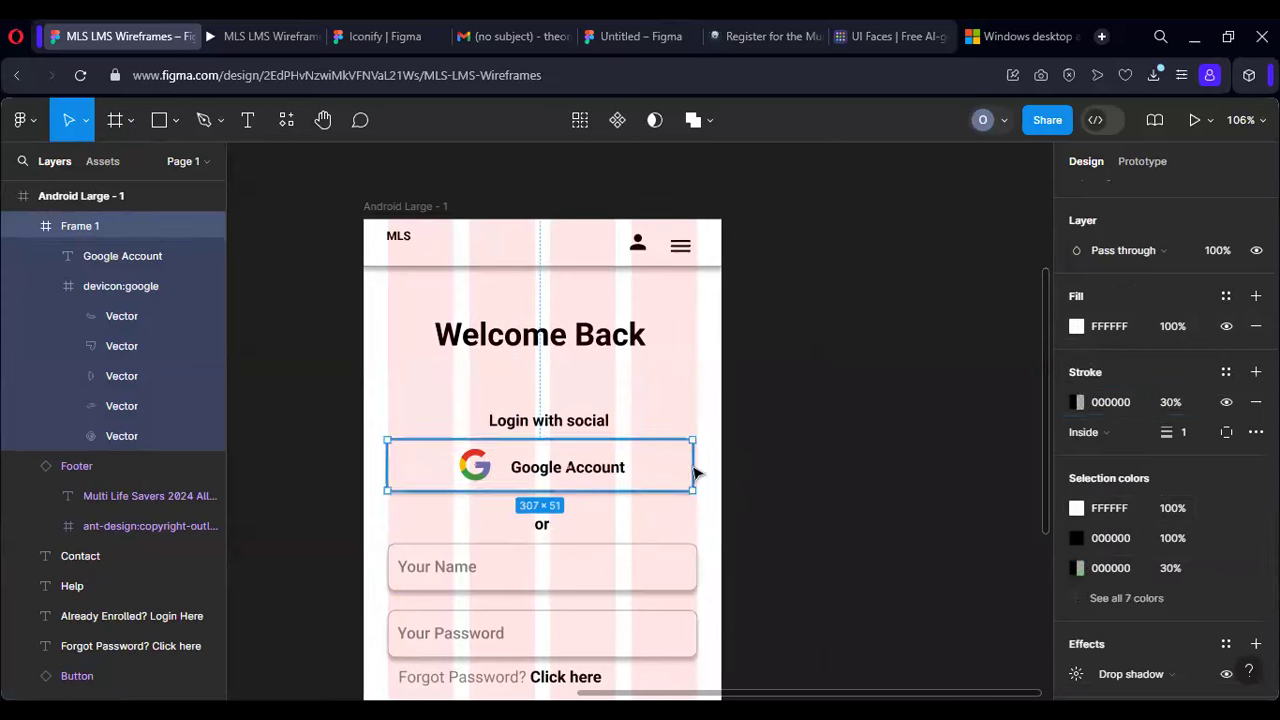
Step: Resize the Google Account frame to 311 × 51 so it matches the width of the input fields below
drag(689, 464, 646, 464)
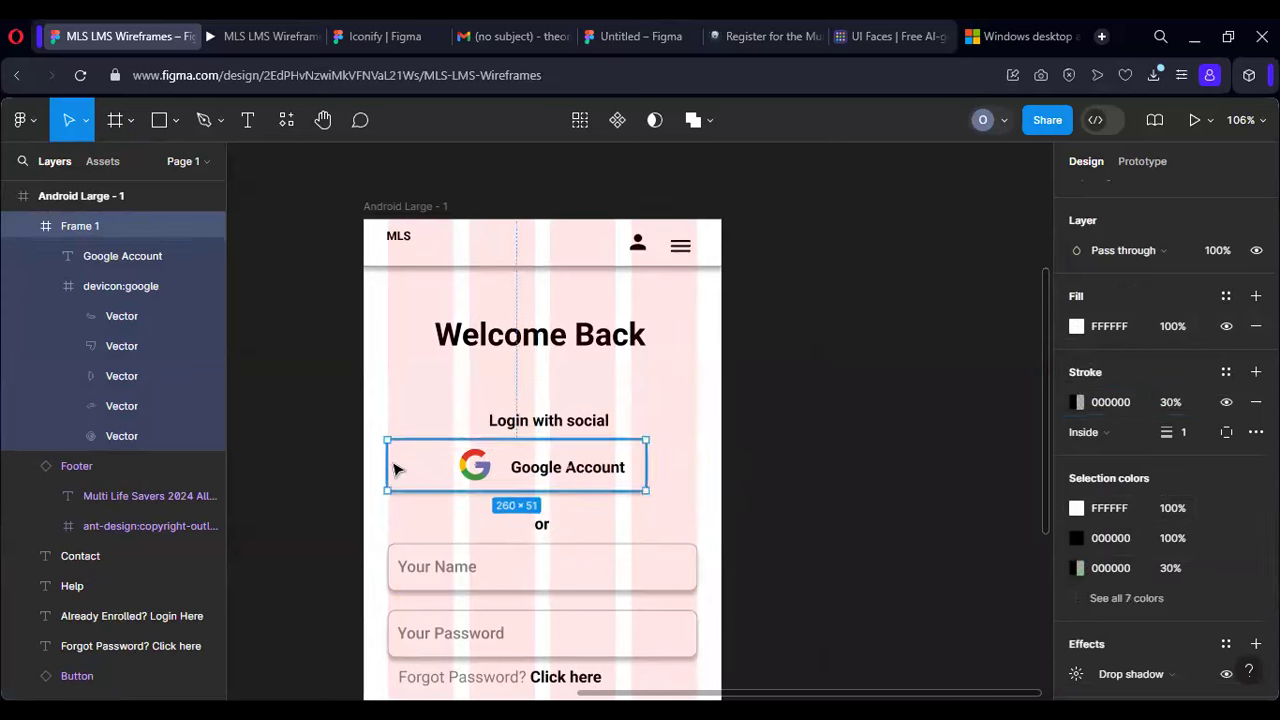
drag(414, 466, 388, 465)
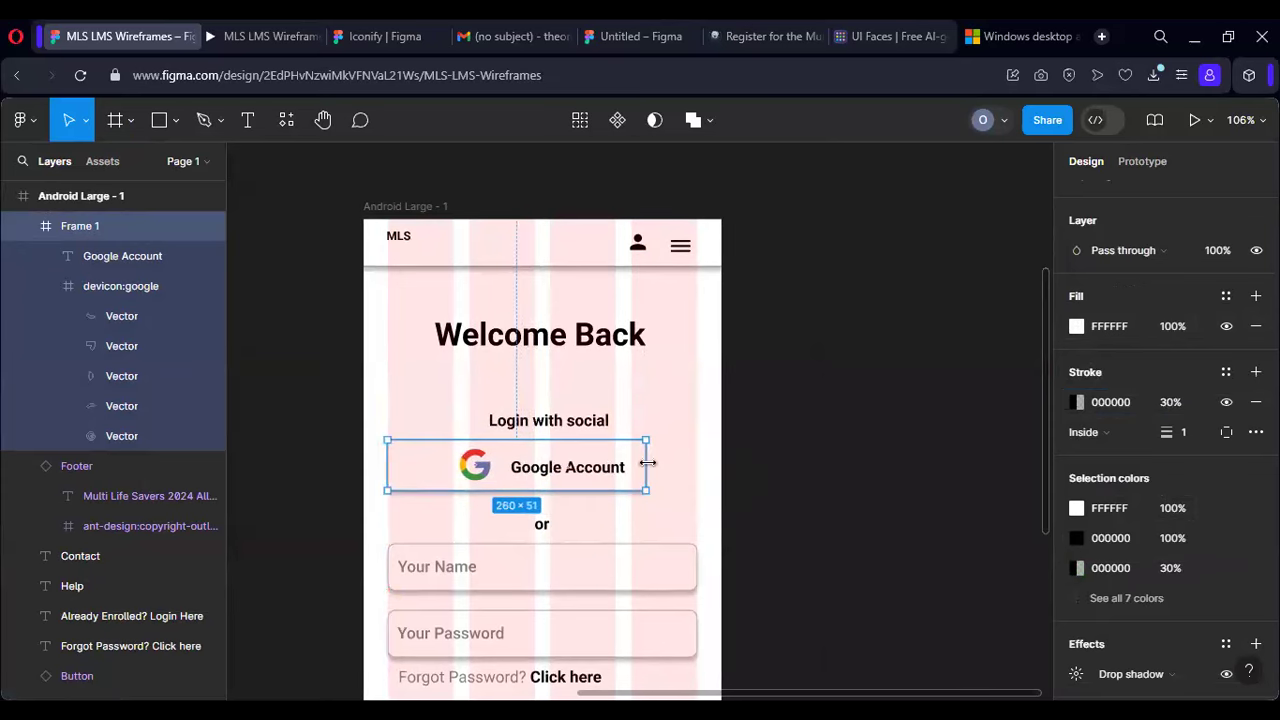
drag(672, 461, 697, 464)
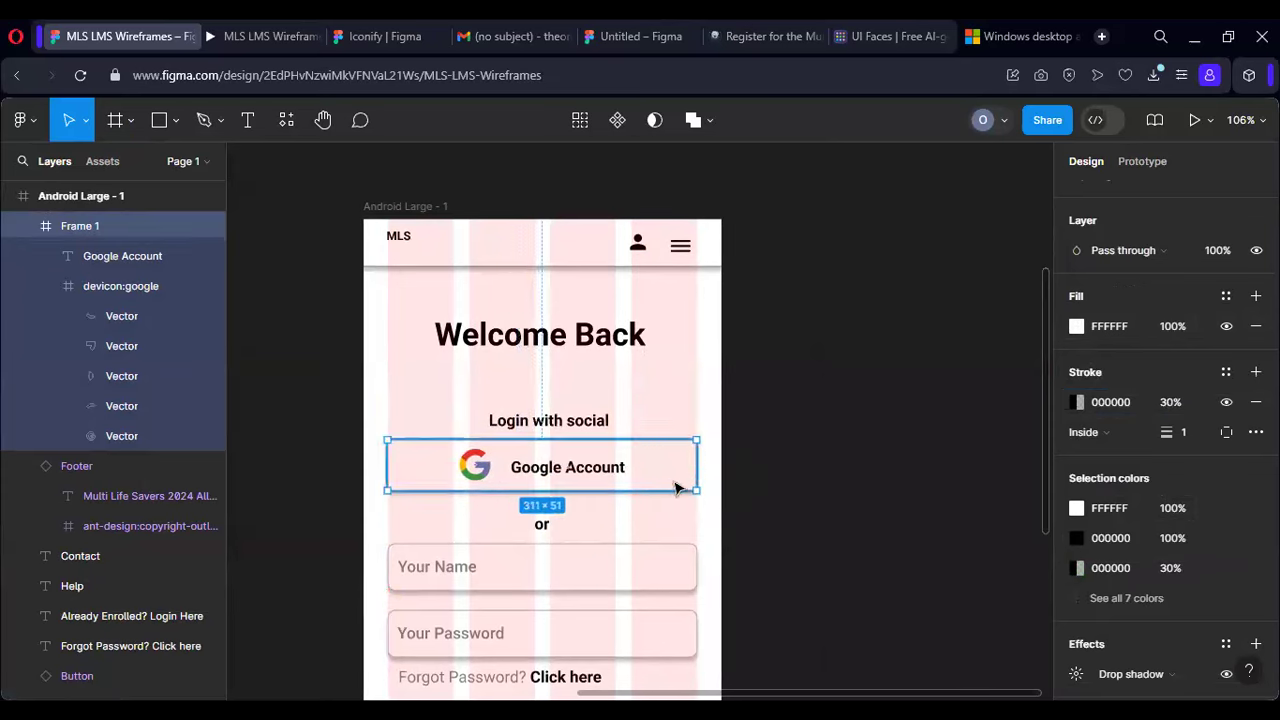
scroll(660, 490, down, 3)
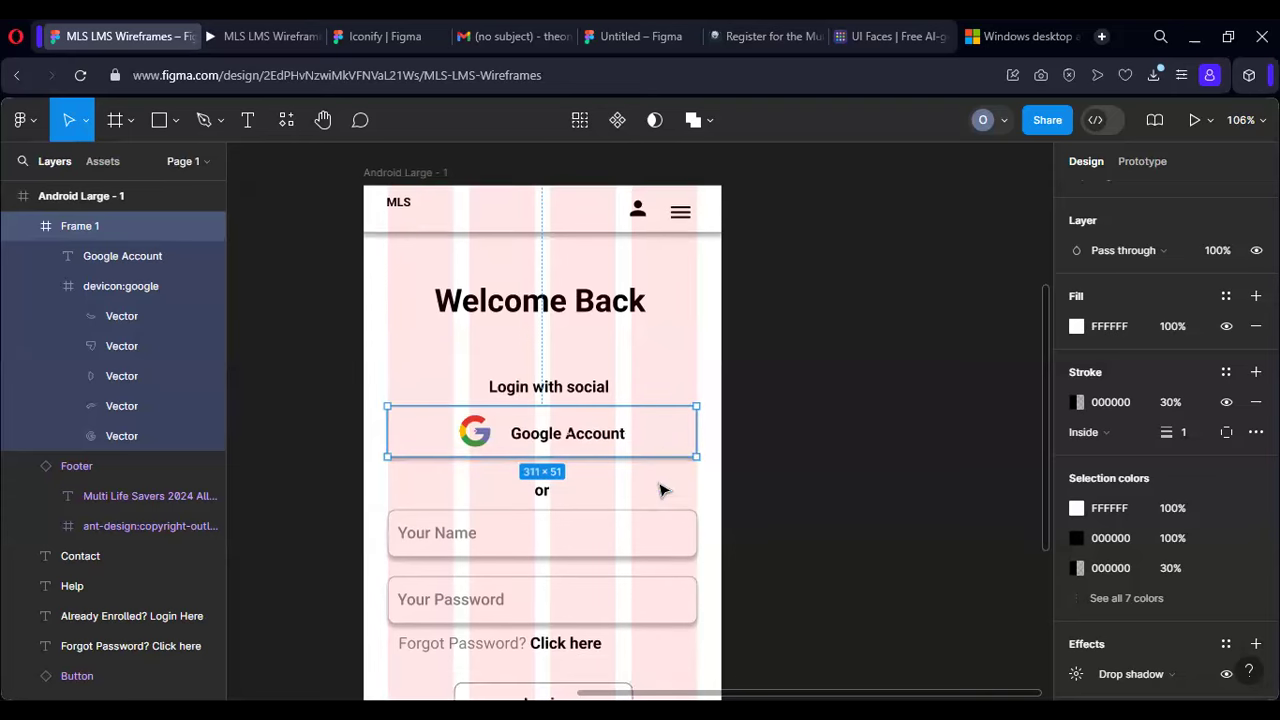
Step: Check the bordered Google Account frame in the running prototype and return to the design file
click(367, 36)
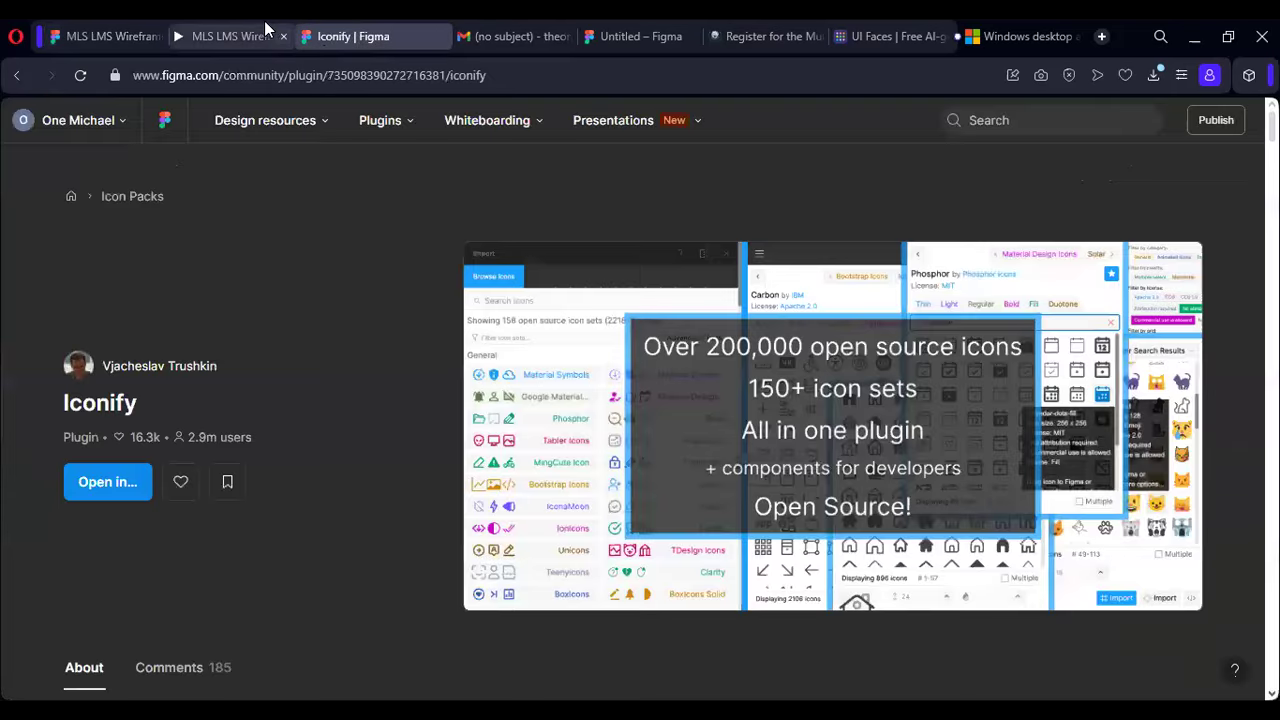
click(265, 30)
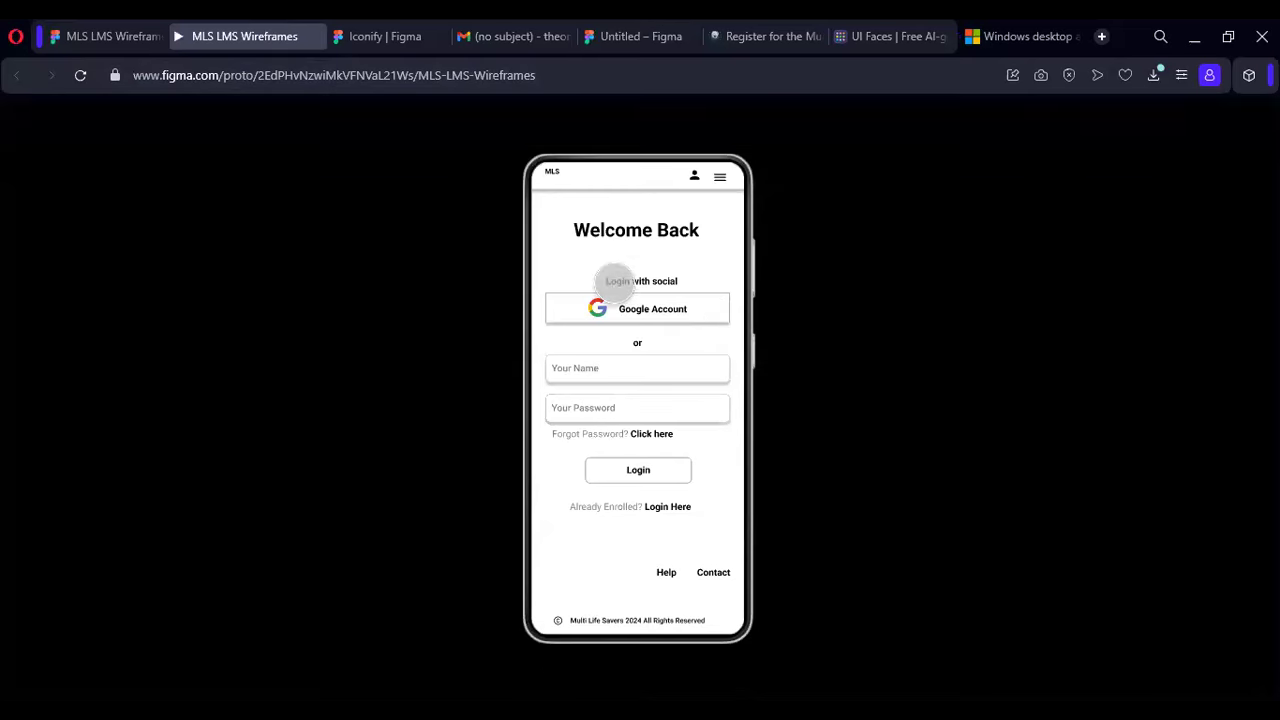
click(103, 36)
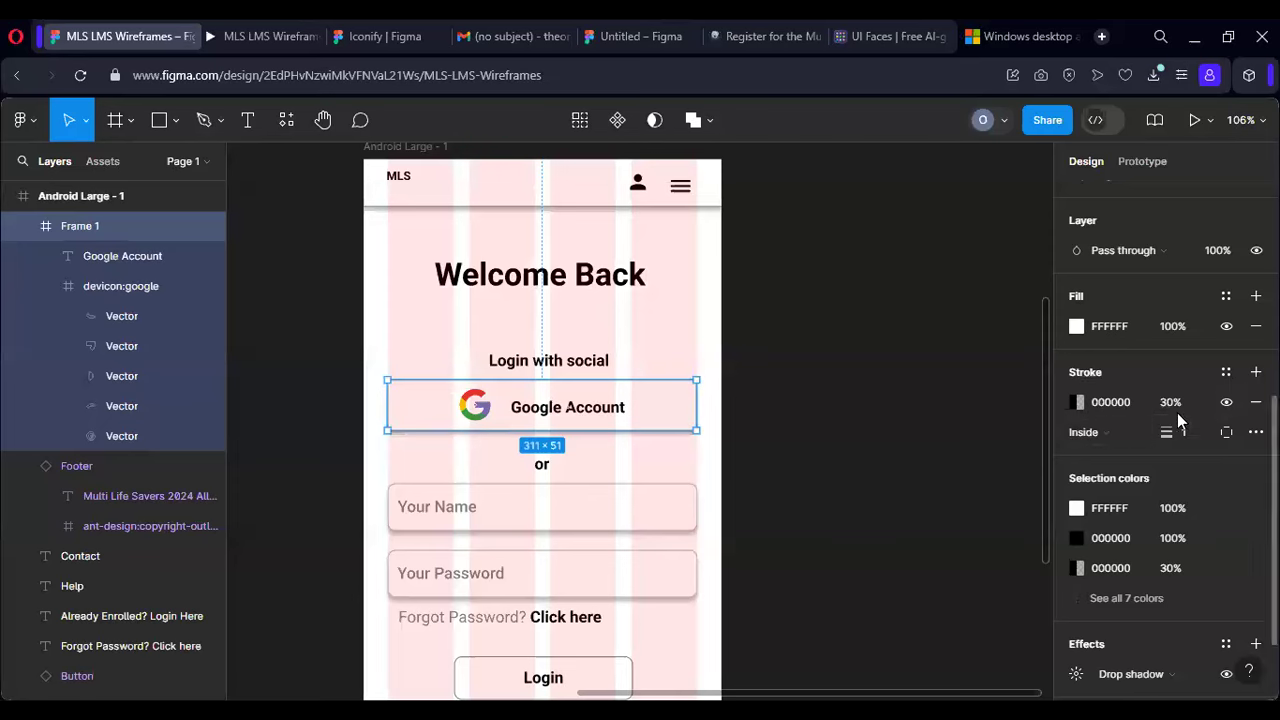
Step: Hide the Google Account frame's stroke and check the login screen in the running prototype
click(1226, 402)
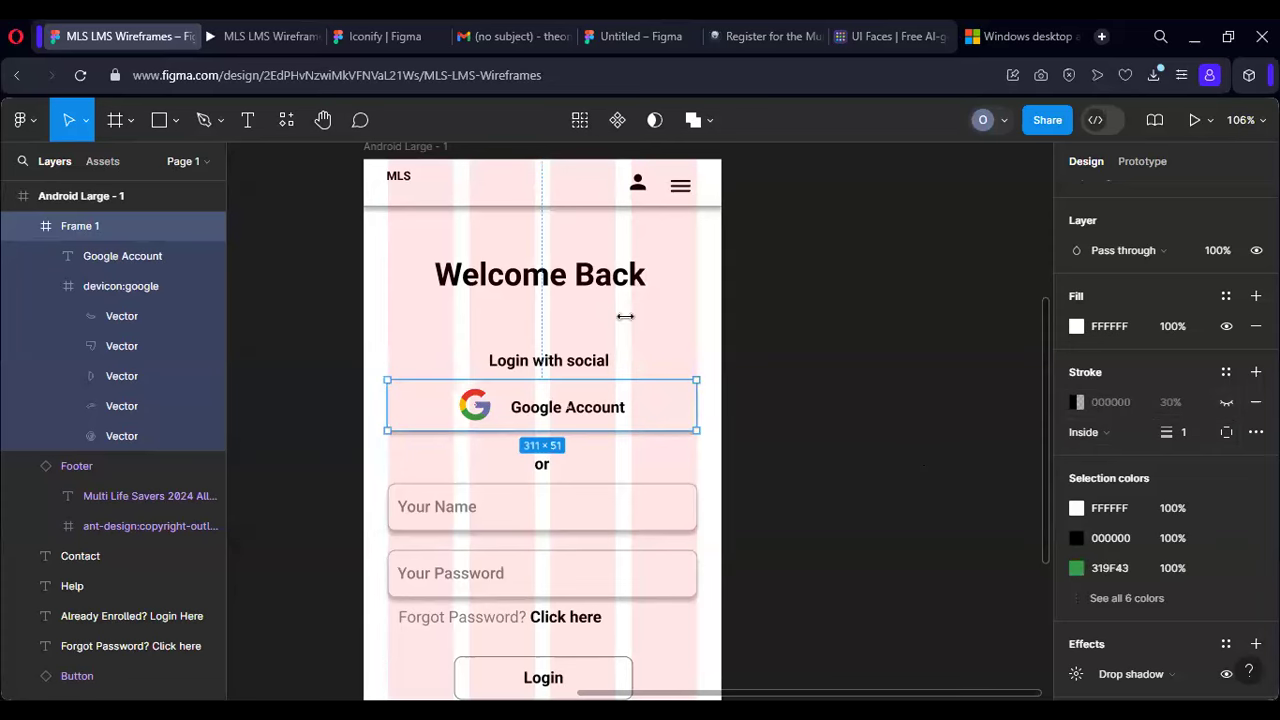
click(280, 34)
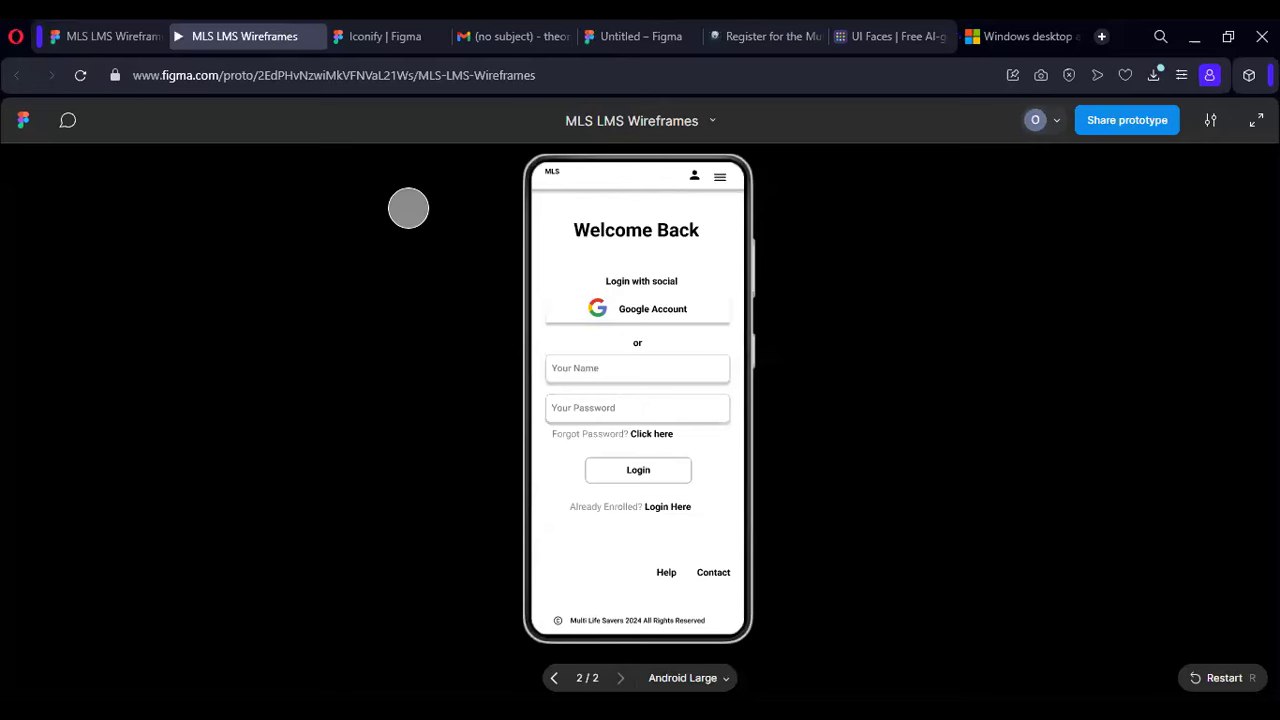
click(368, 37)
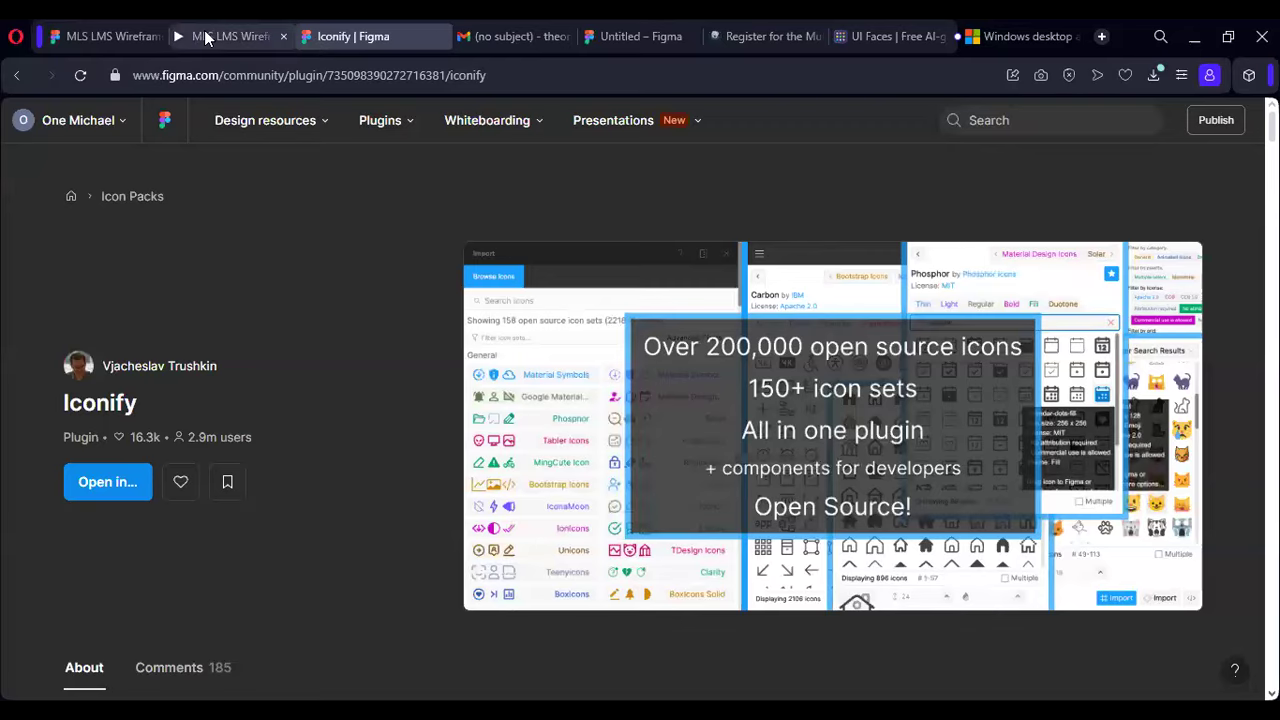
click(204, 35)
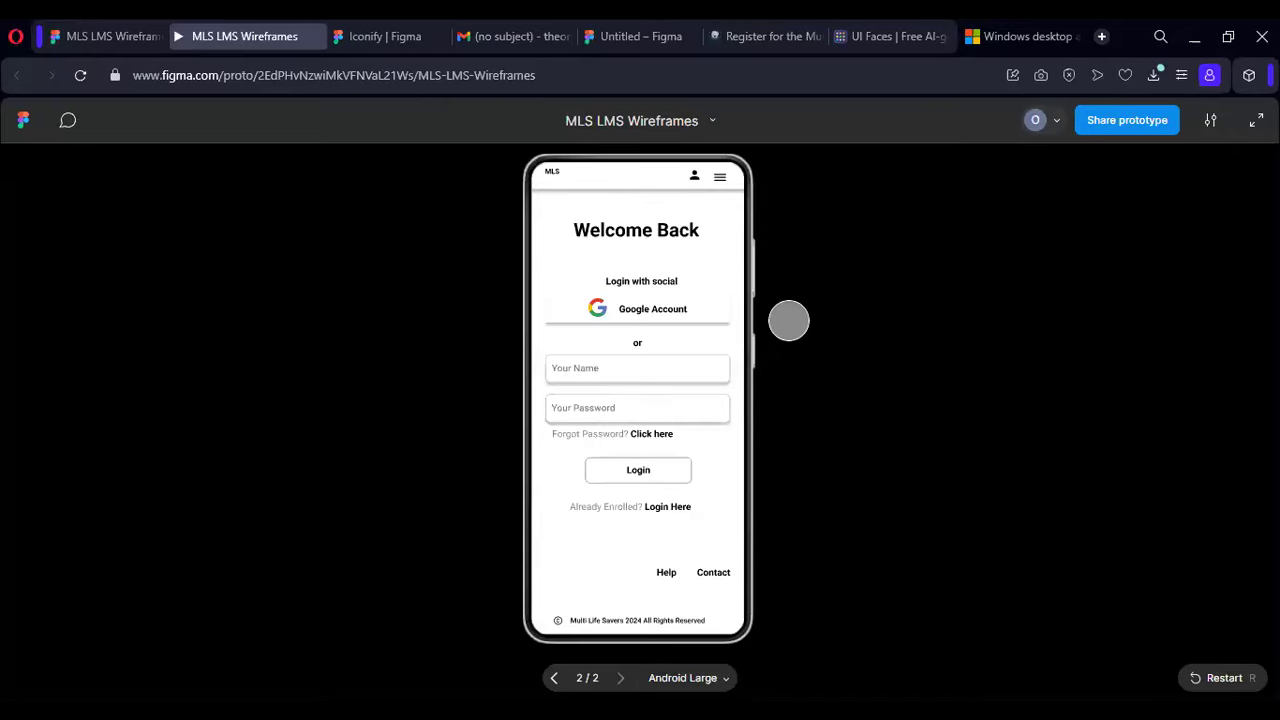
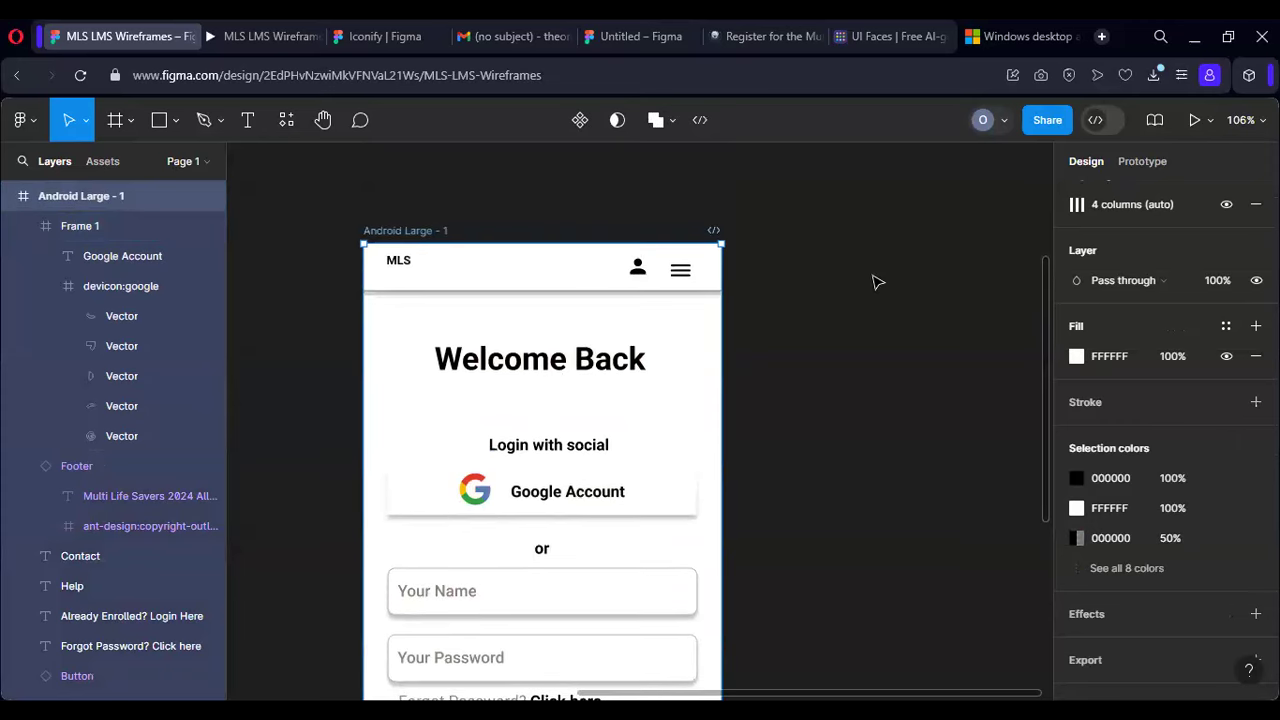
Step: Copy the share link to the Android Large - 1 frame, dismissing the sharing tour and closing the share dialog
scroll(874, 280, down, 3)
scroll(860, 300, down, 2)
scroll(858, 312, up, 1)
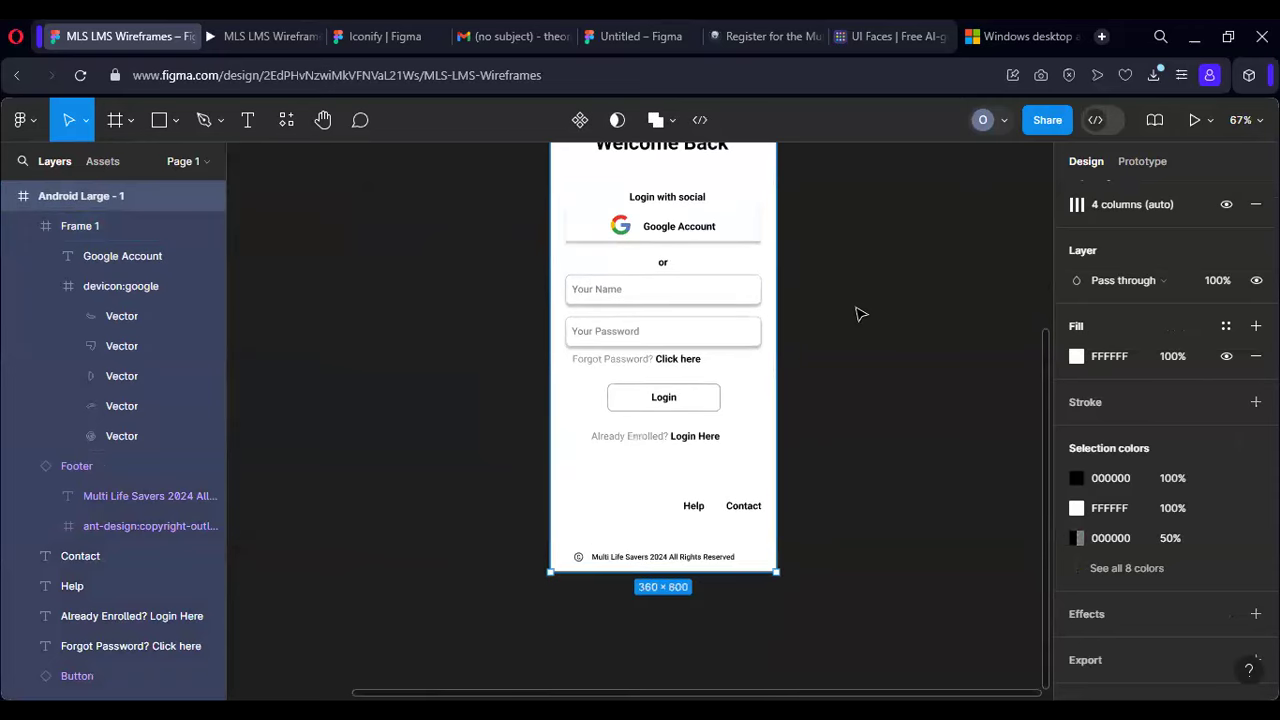
click(1042, 120)
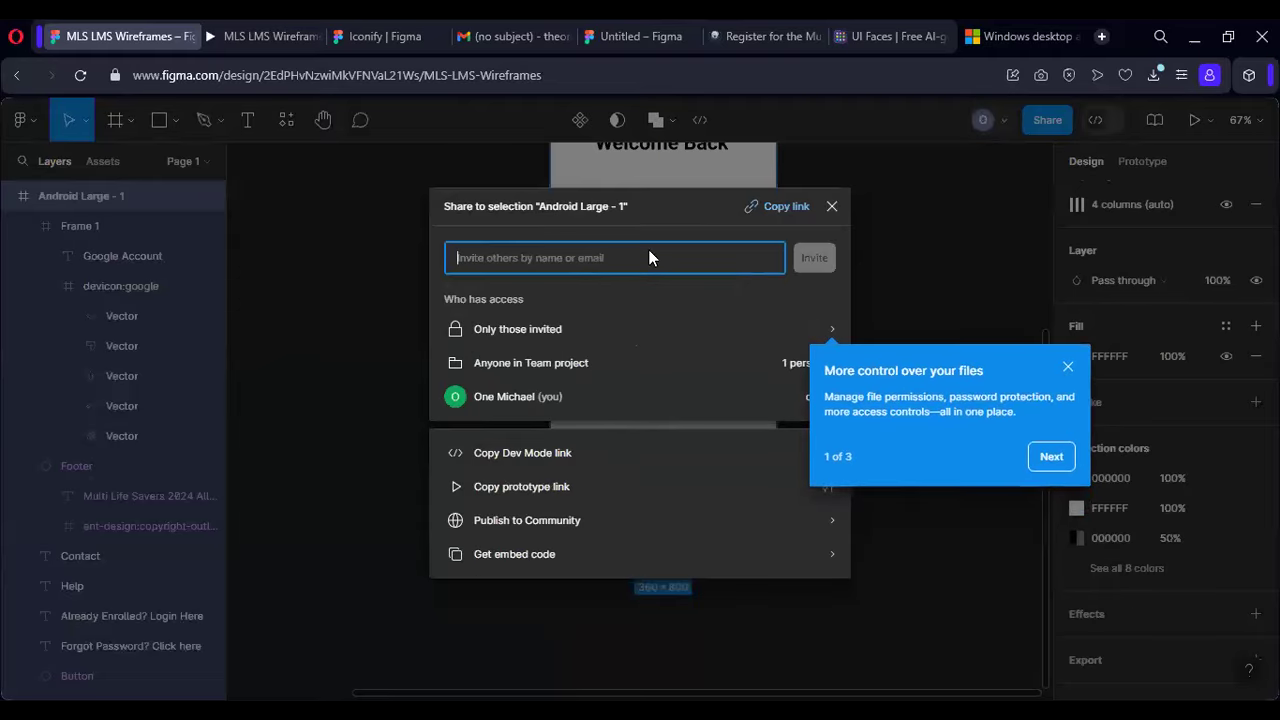
click(1050, 456)
click(767, 403)
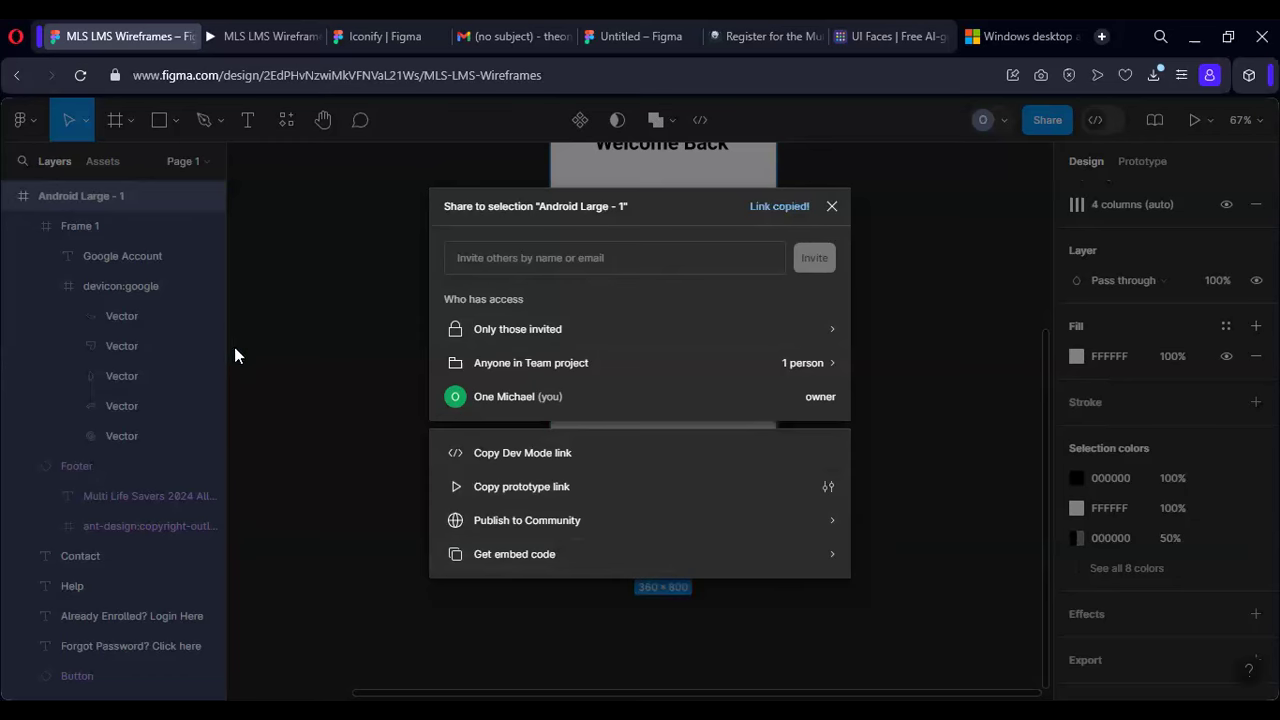
click(349, 370)
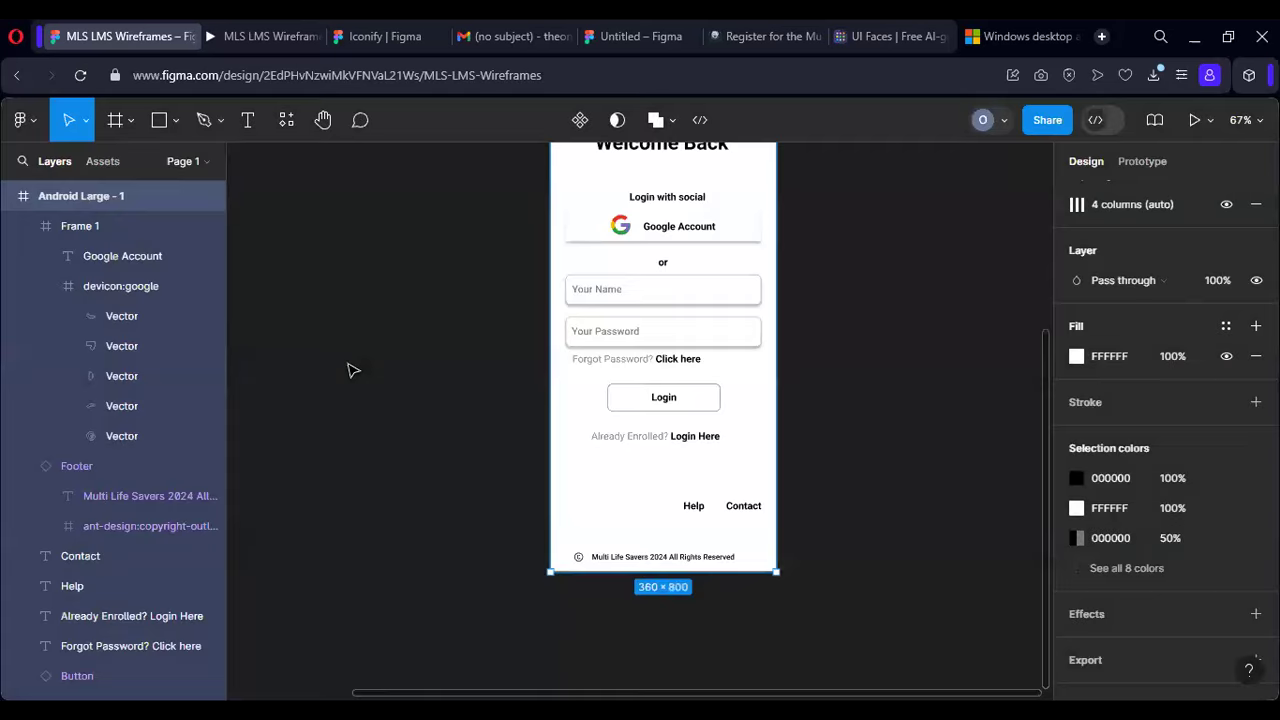
Step: Open the copied Android Large - 1 share link in a new browser tab and wait for the file to load
key(ctrl+t)
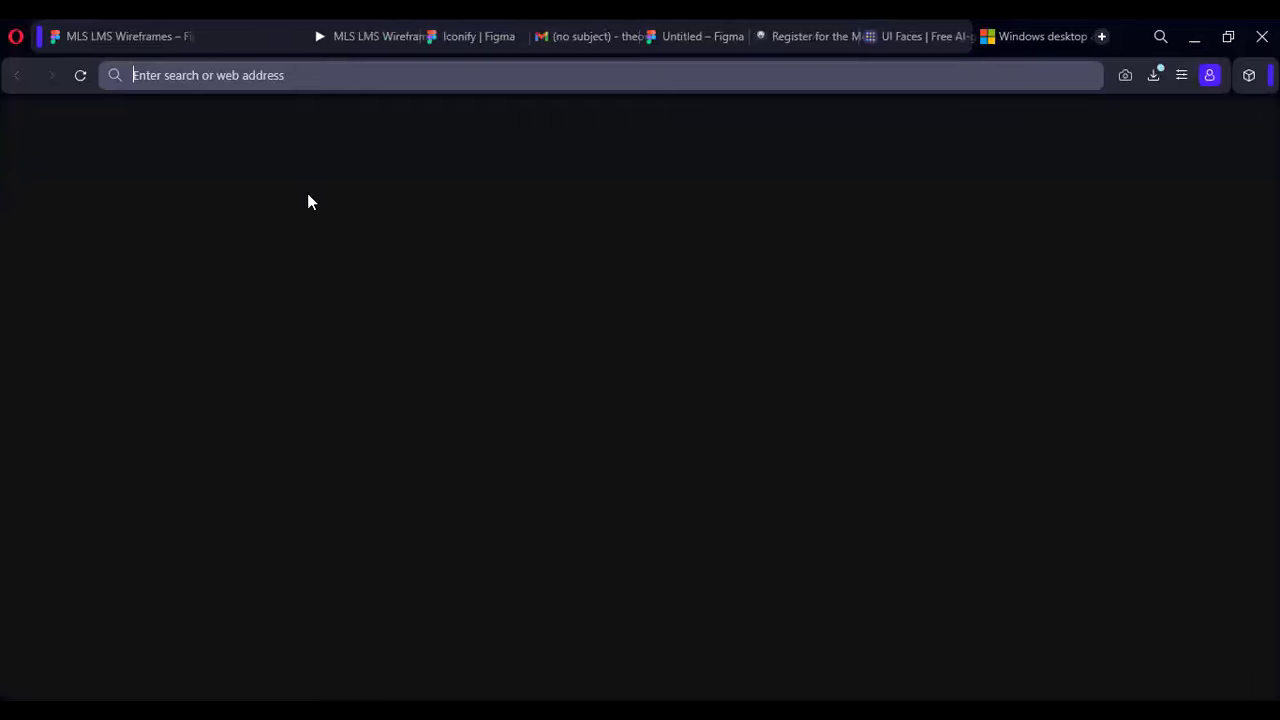
text(iconify)
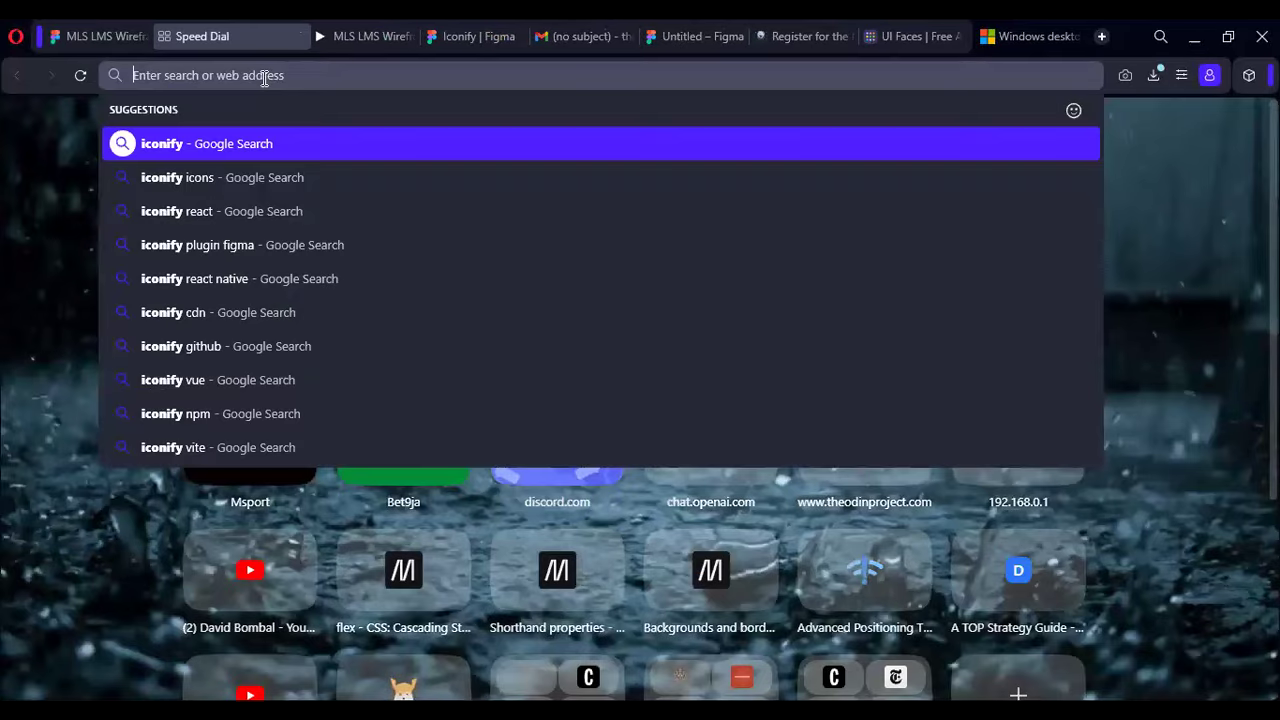
key(ctrl+v)
key(Return)
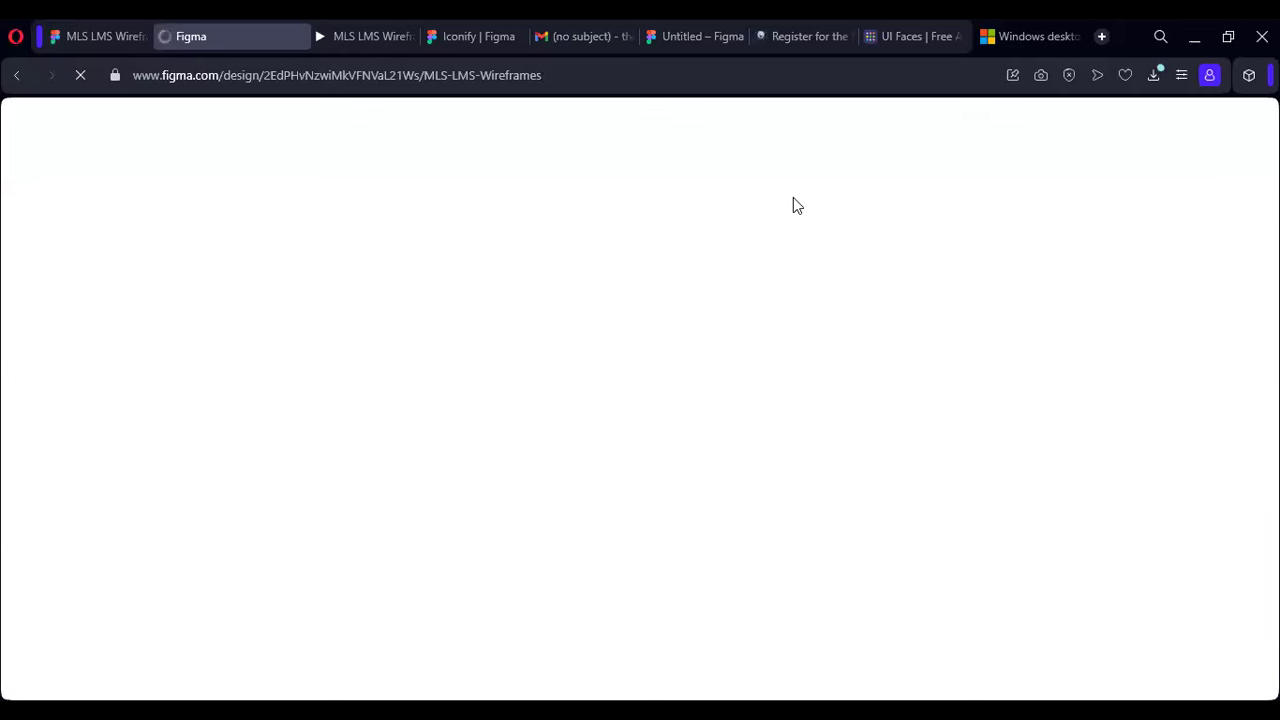
click(92, 34)
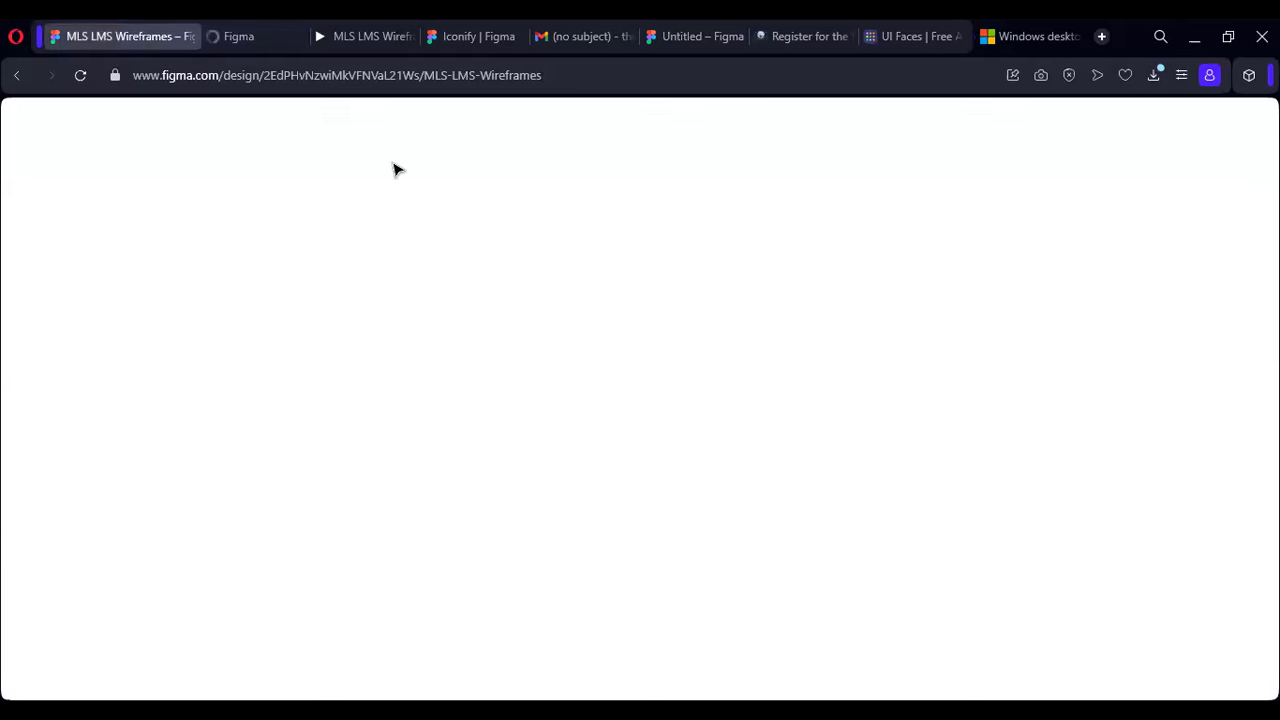
click(225, 38)
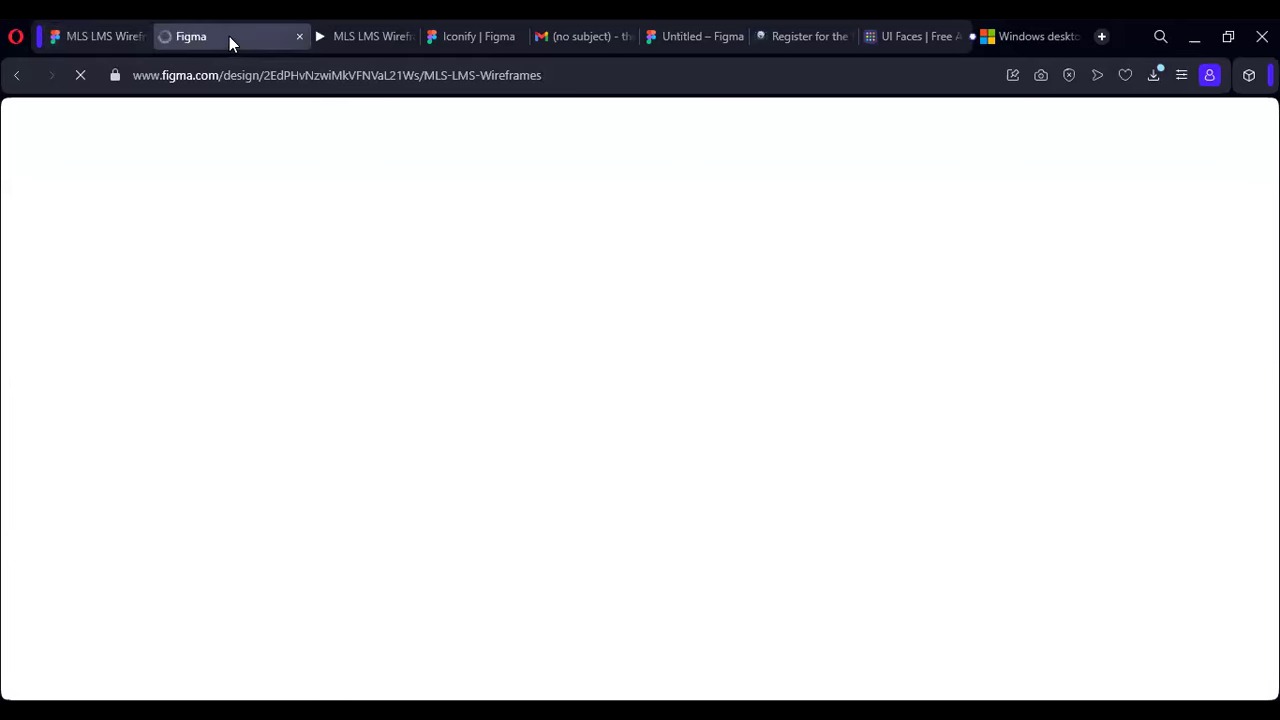
click(105, 22)
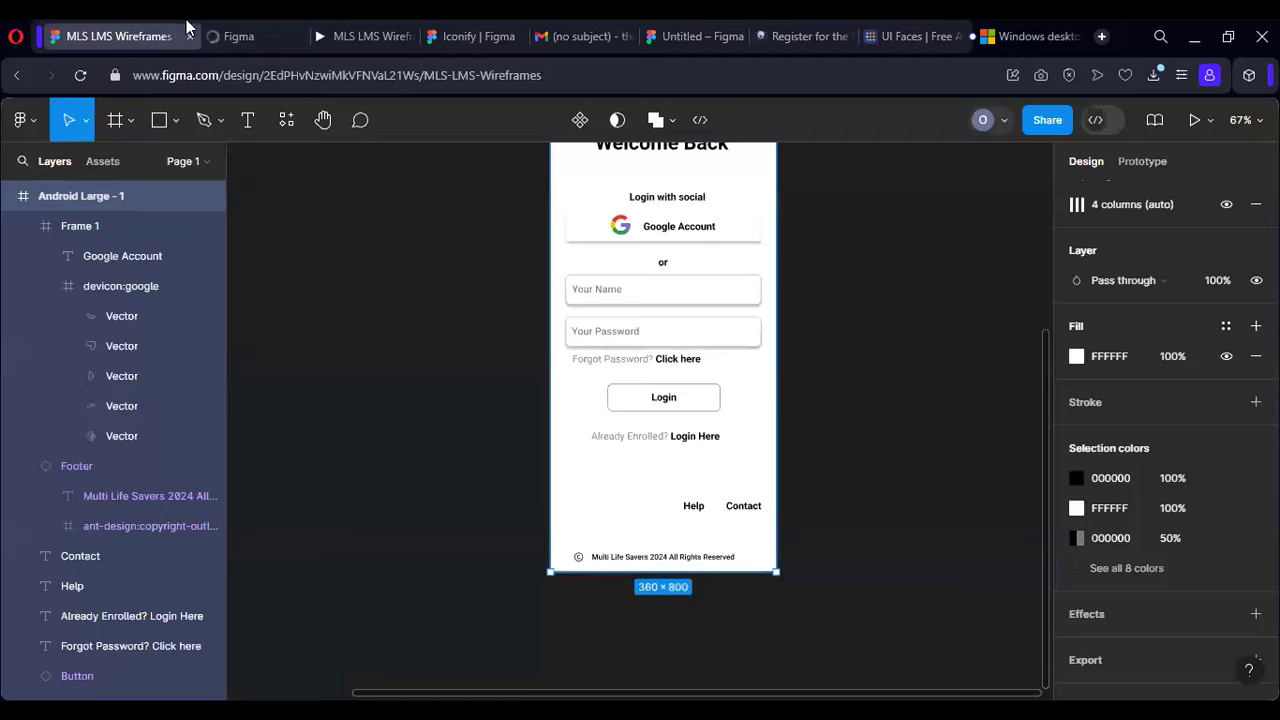
click(266, 38)
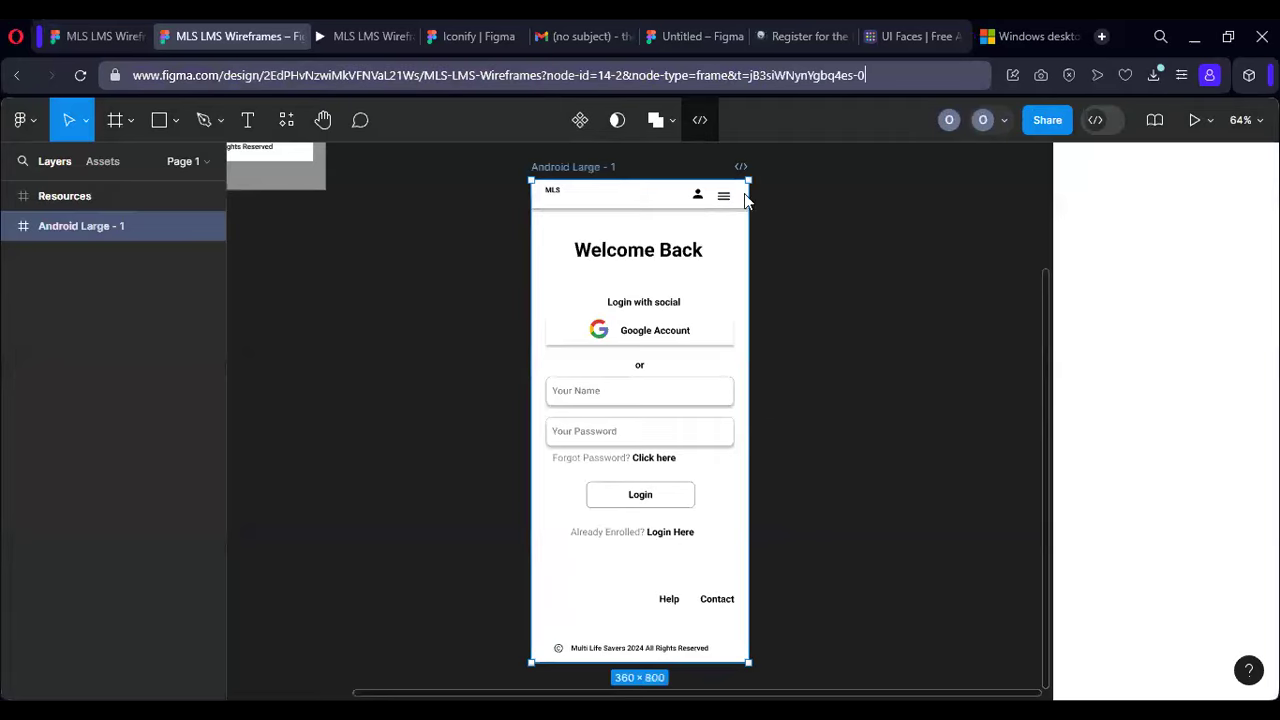
Step: Examine the MLS logo text and the Welcome Back heading on the login screen in the file opened from the link
click(858, 264)
scroll(700, 265, down, 2)
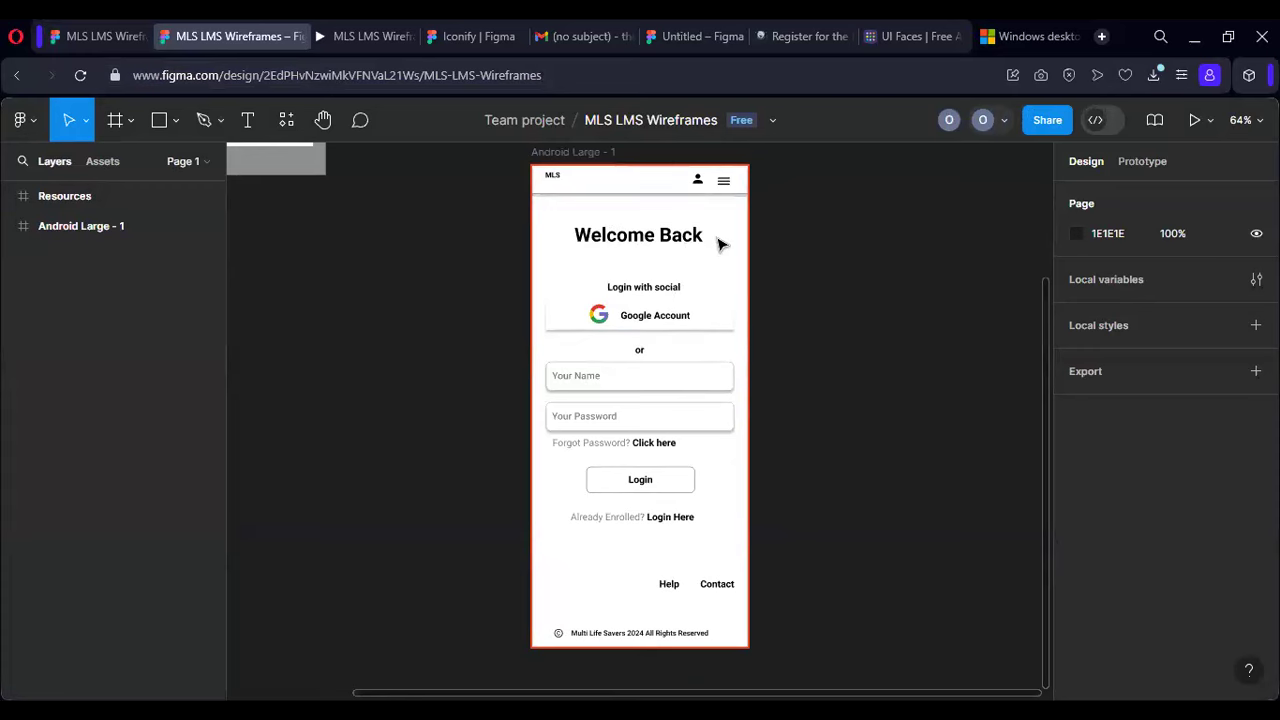
scroll(700, 230, up, 2)
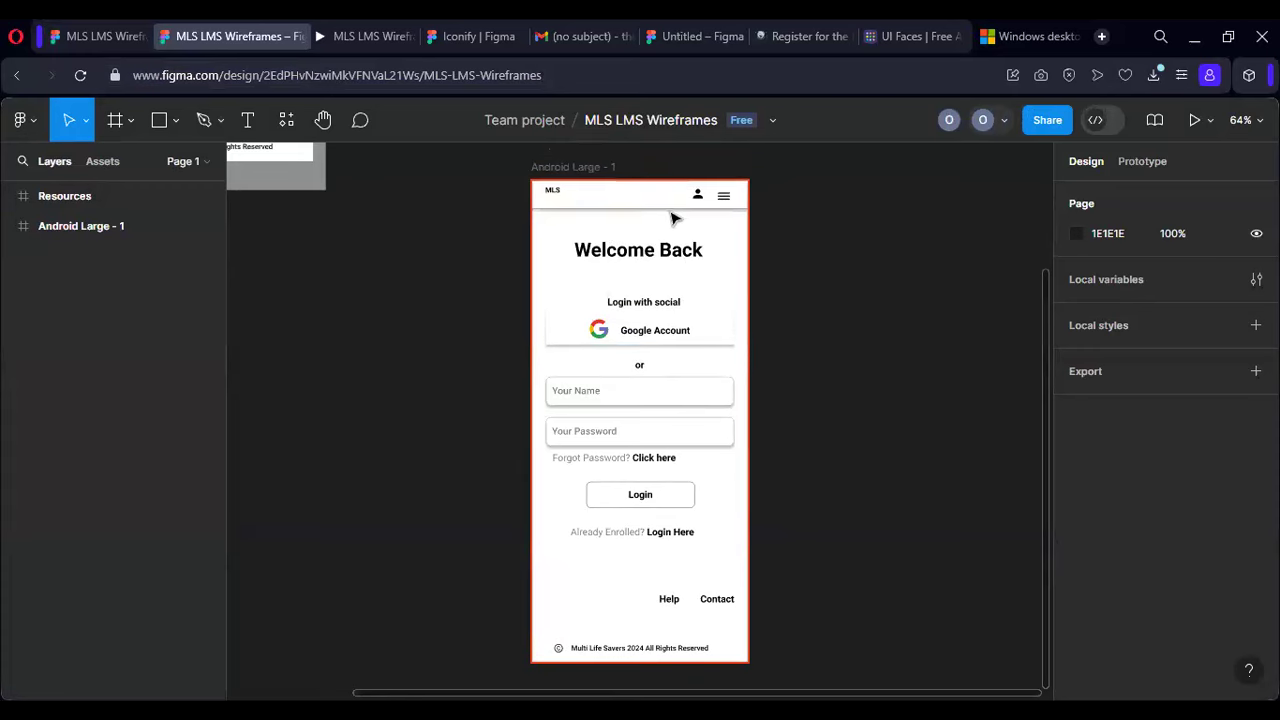
click(557, 192)
click(557, 192)
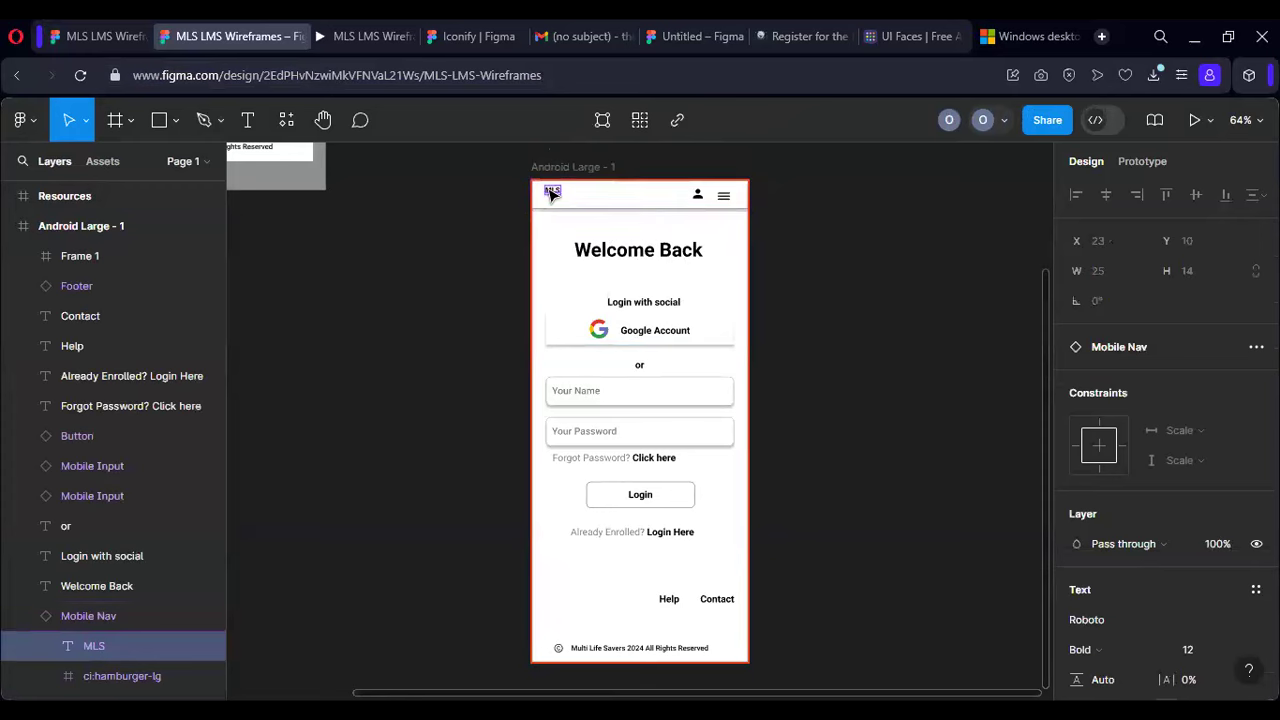
click(618, 256)
click(569, 170)
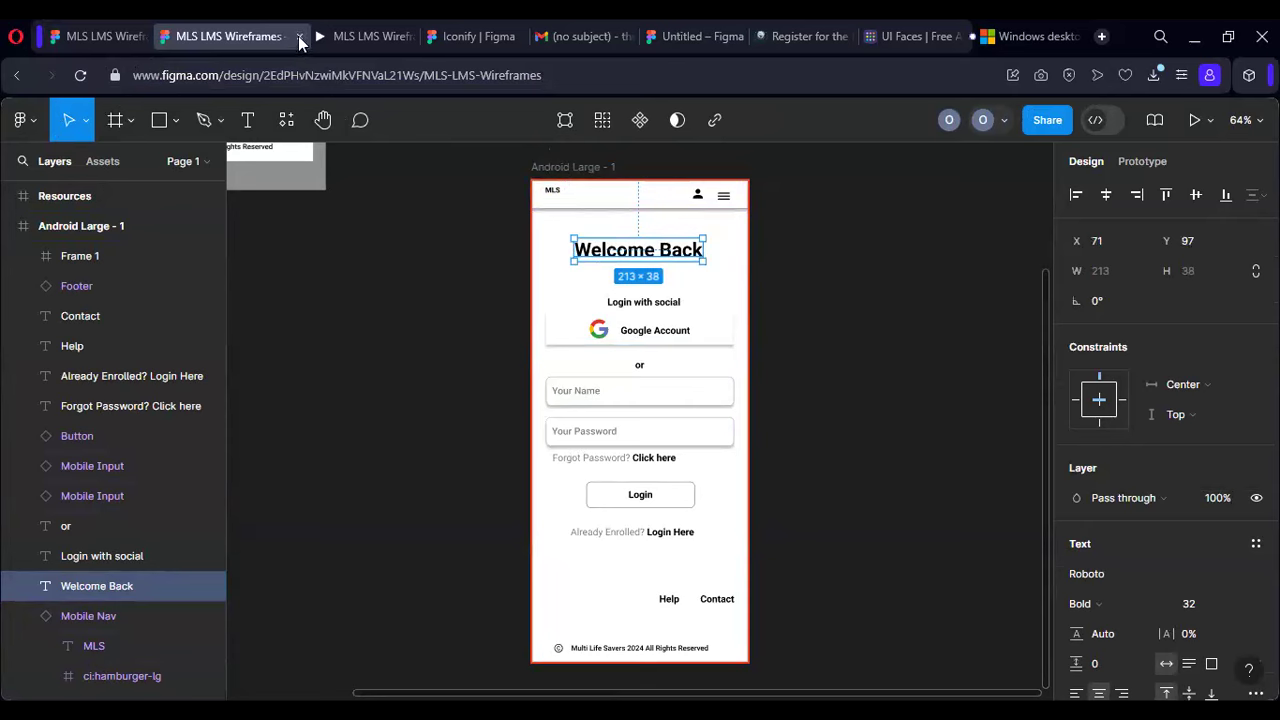
Step: Close the duplicate file tab opened from the share link and return to the original MLS LMS Wireframes file
click(299, 36)
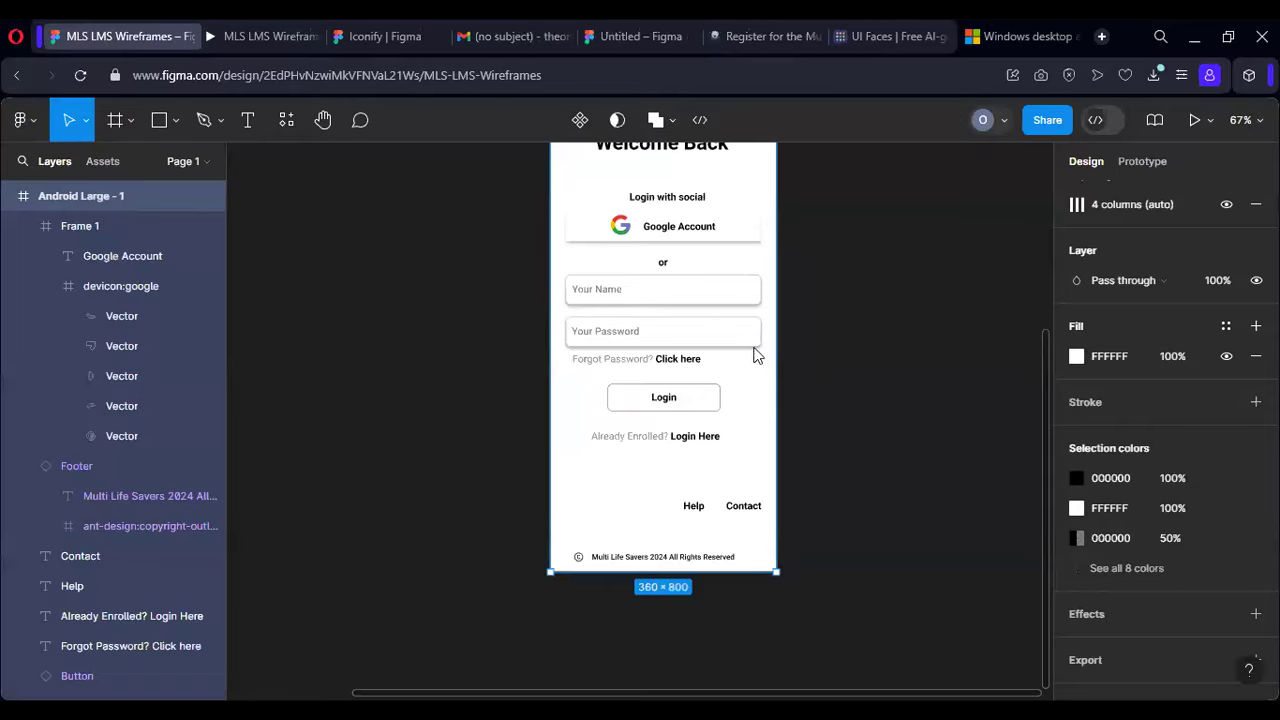
scroll(689, 283, up, 1)
scroll(689, 283, up, 3)
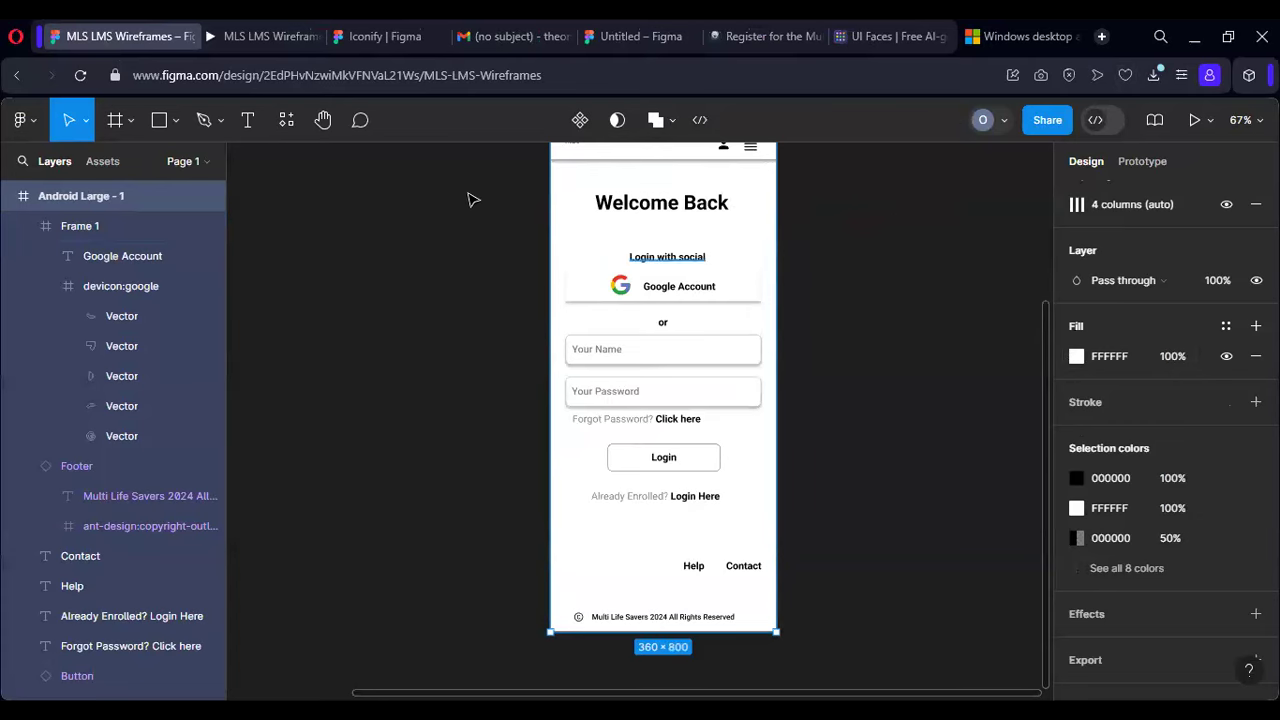
Step: Rename the Android Large - 1 frame as Login Test
click(443, 243)
scroll(443, 243, up, 3)
scroll(447, 248, down, 1)
click(603, 274)
click(603, 274)
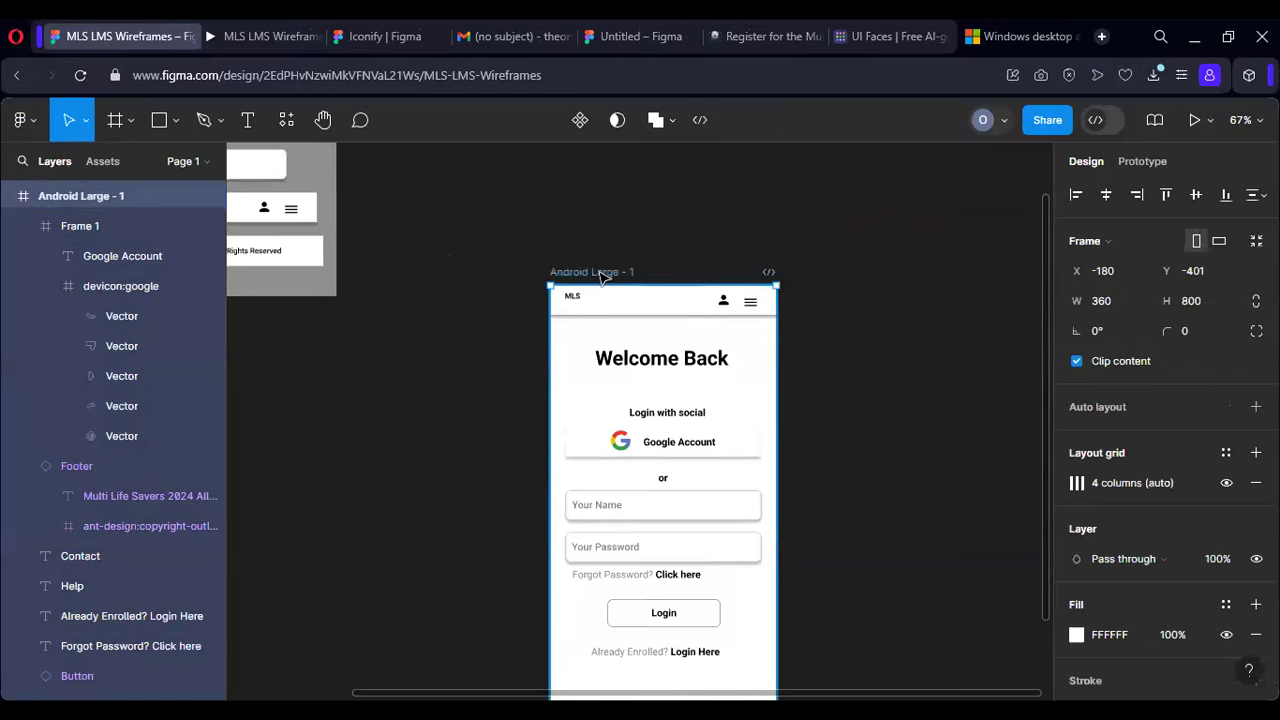
double_click(600, 272)
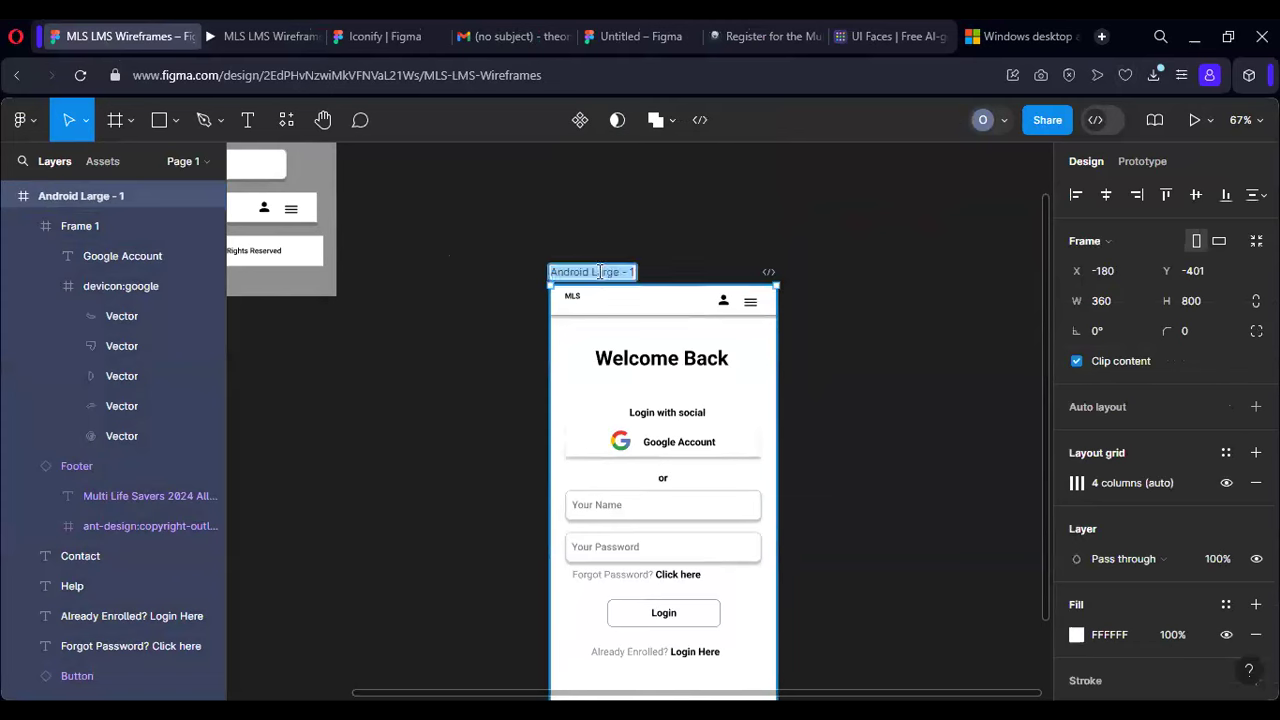
text(Login Tes)
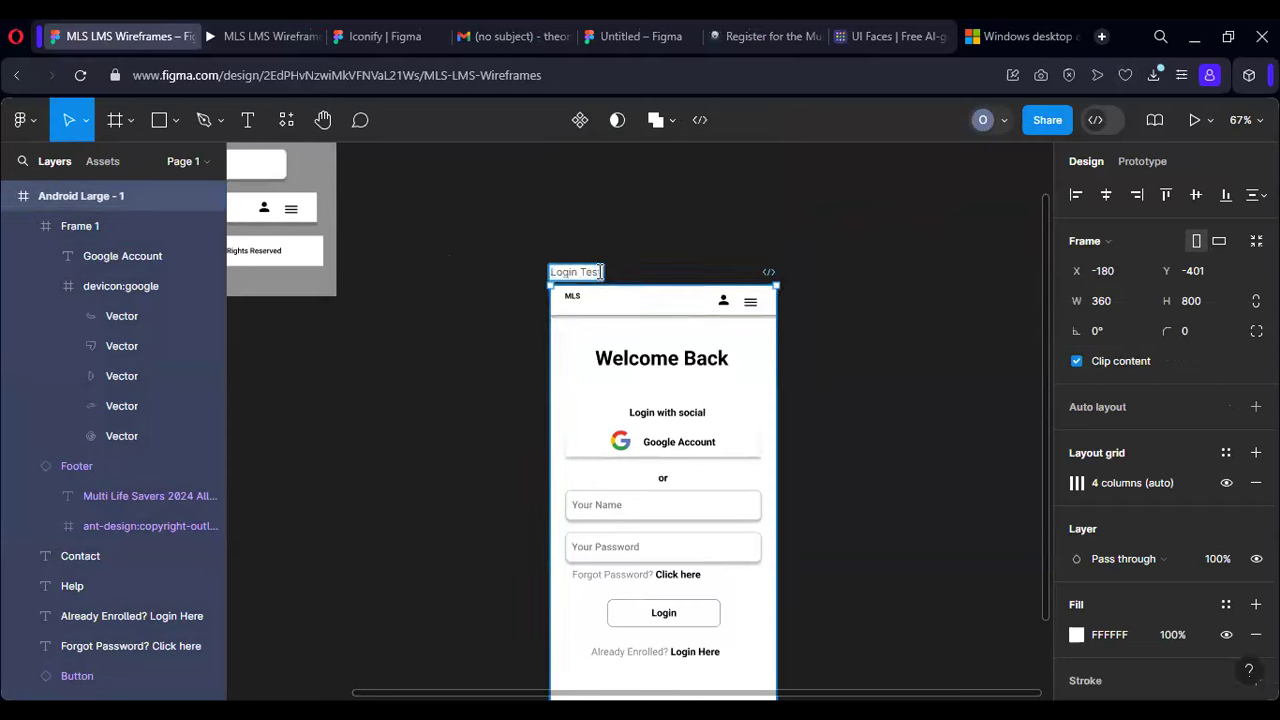
text(t)
key(Return)
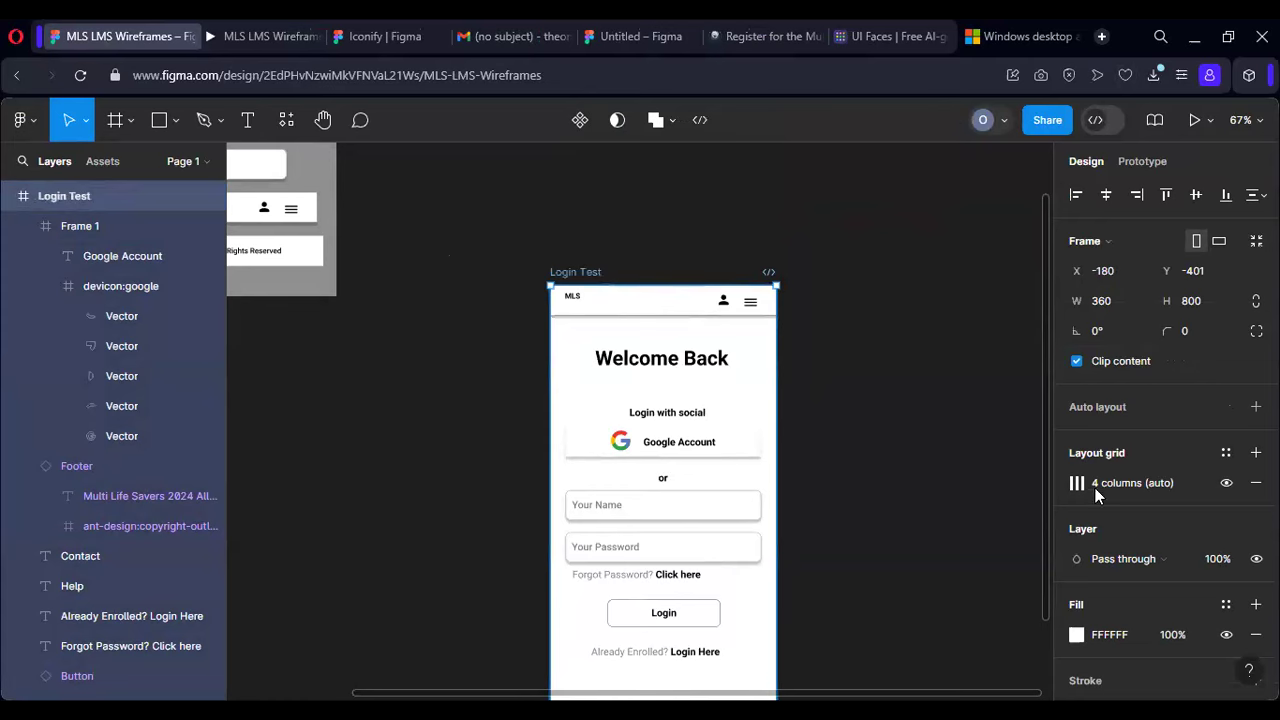
Step: Add a 1x PNG export setting to the Login Test frame, export it, and view the exported Login Test.png at full window size
scroll(1180, 540, down, 3)
click(1085, 628)
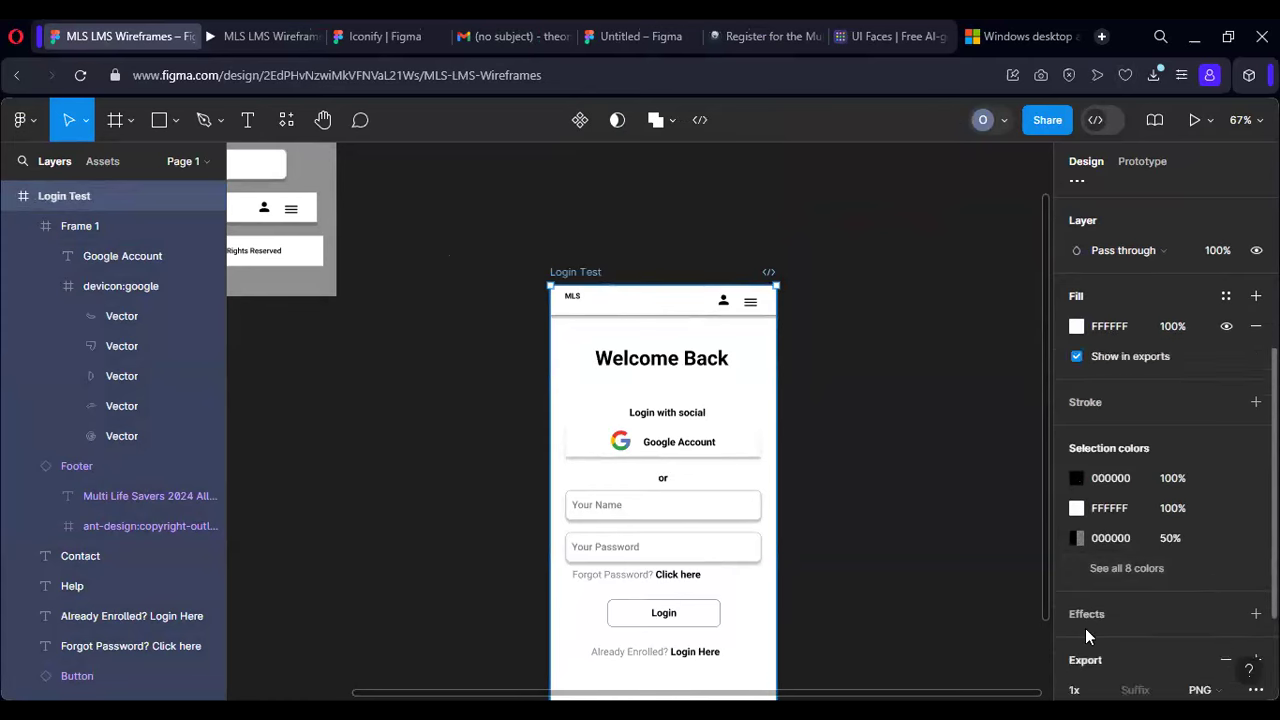
scroll(1095, 585, down, 2)
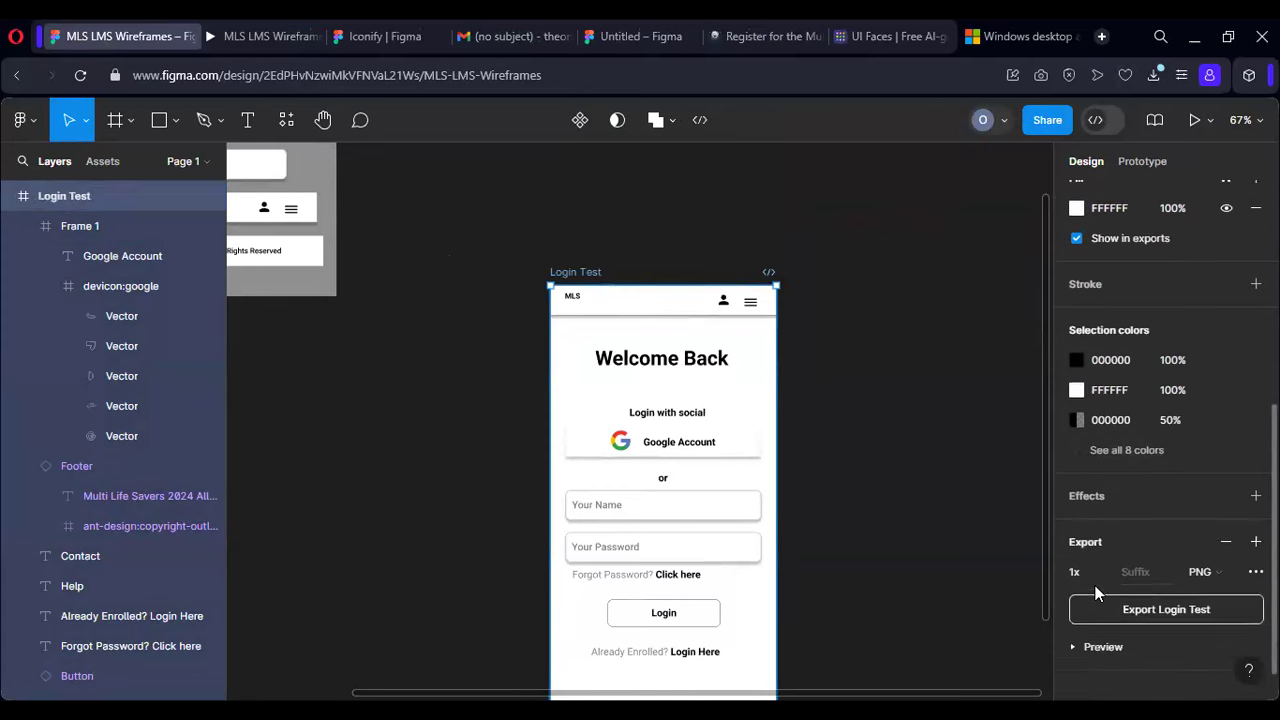
click(1155, 596)
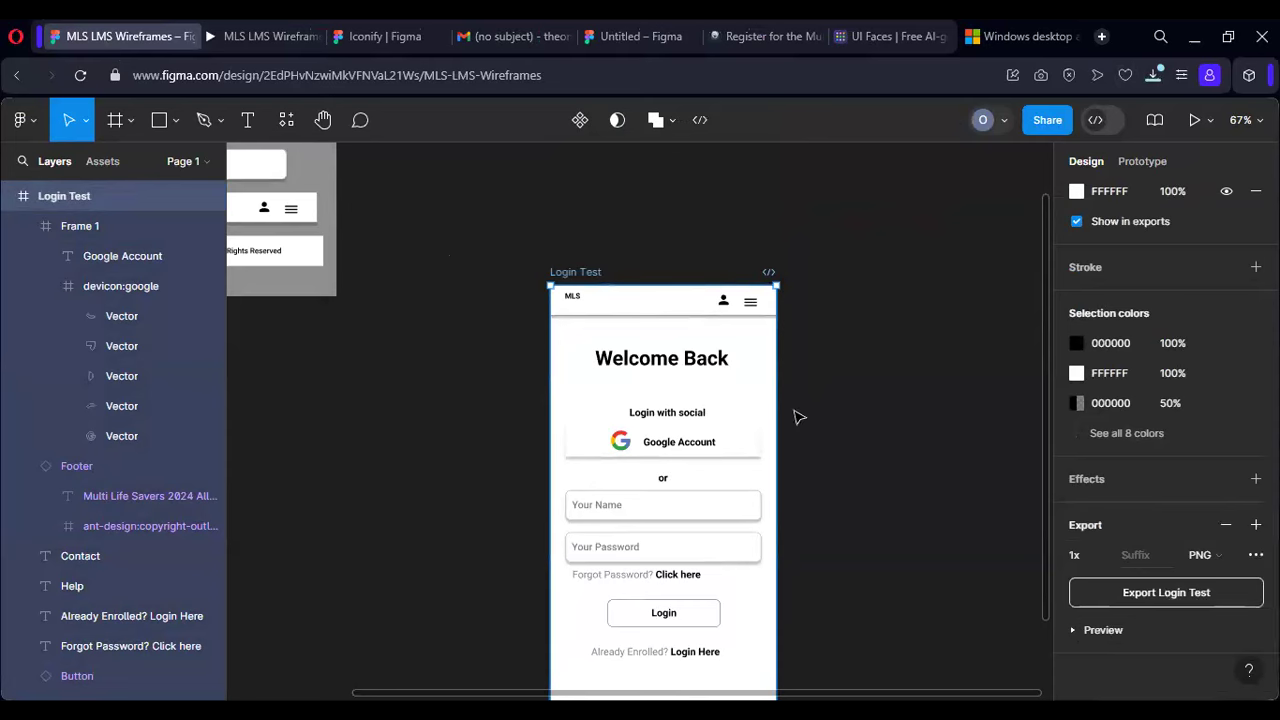
click(1133, 594)
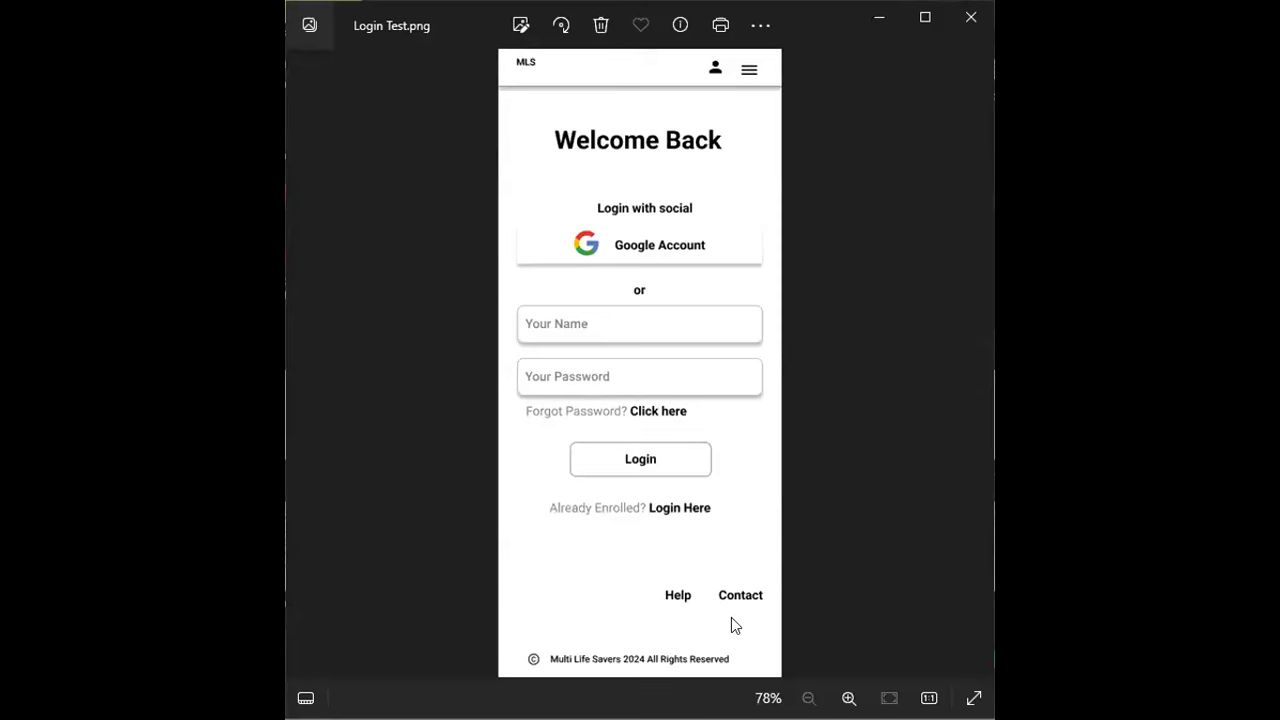
click(925, 17)
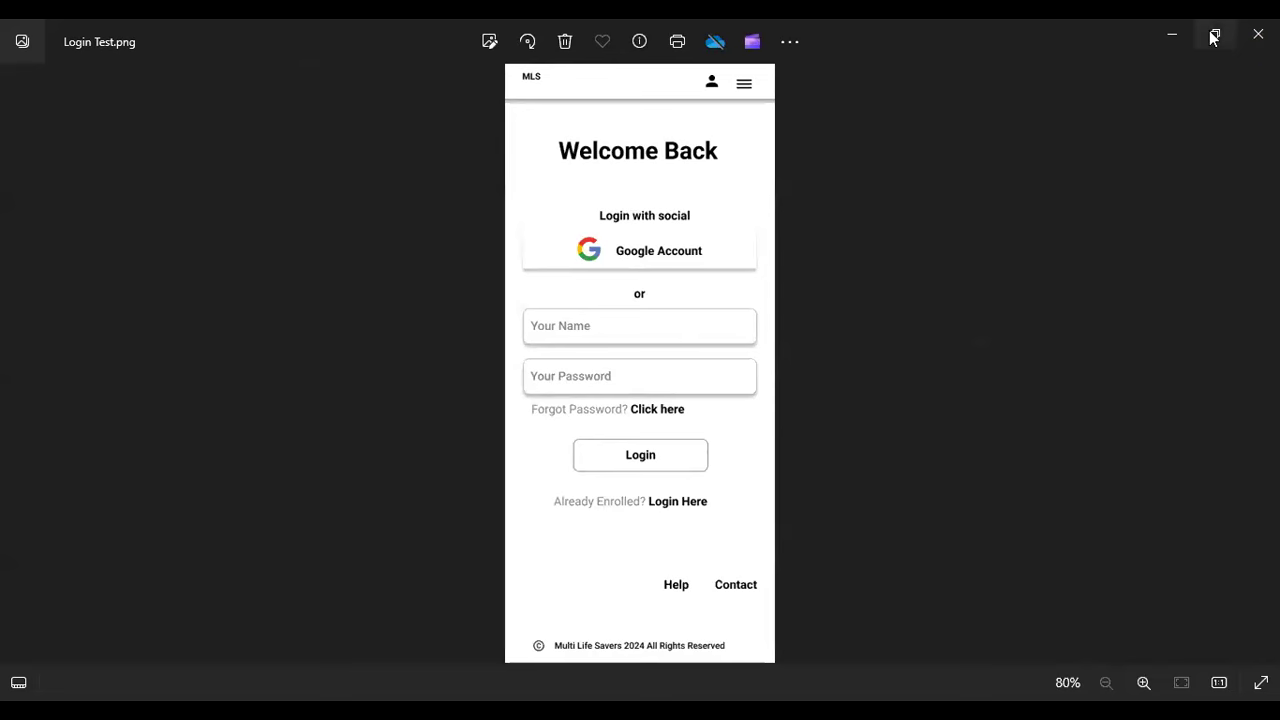
click(1213, 37)
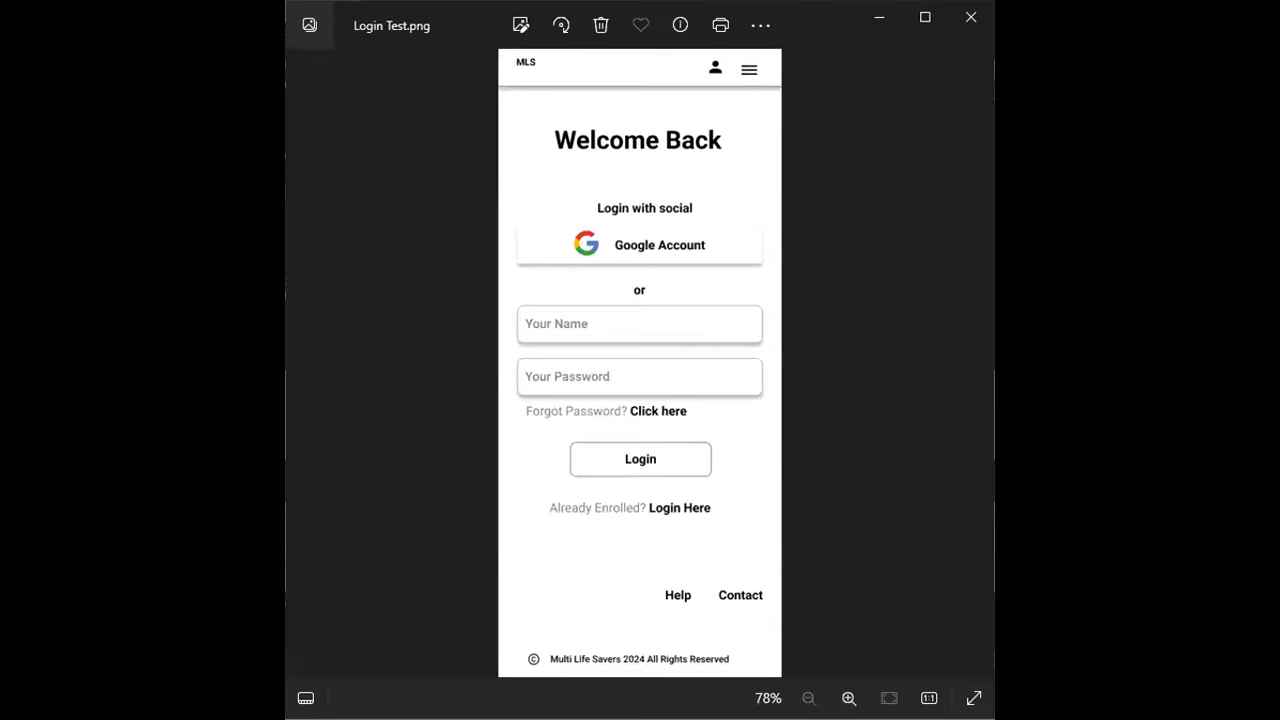
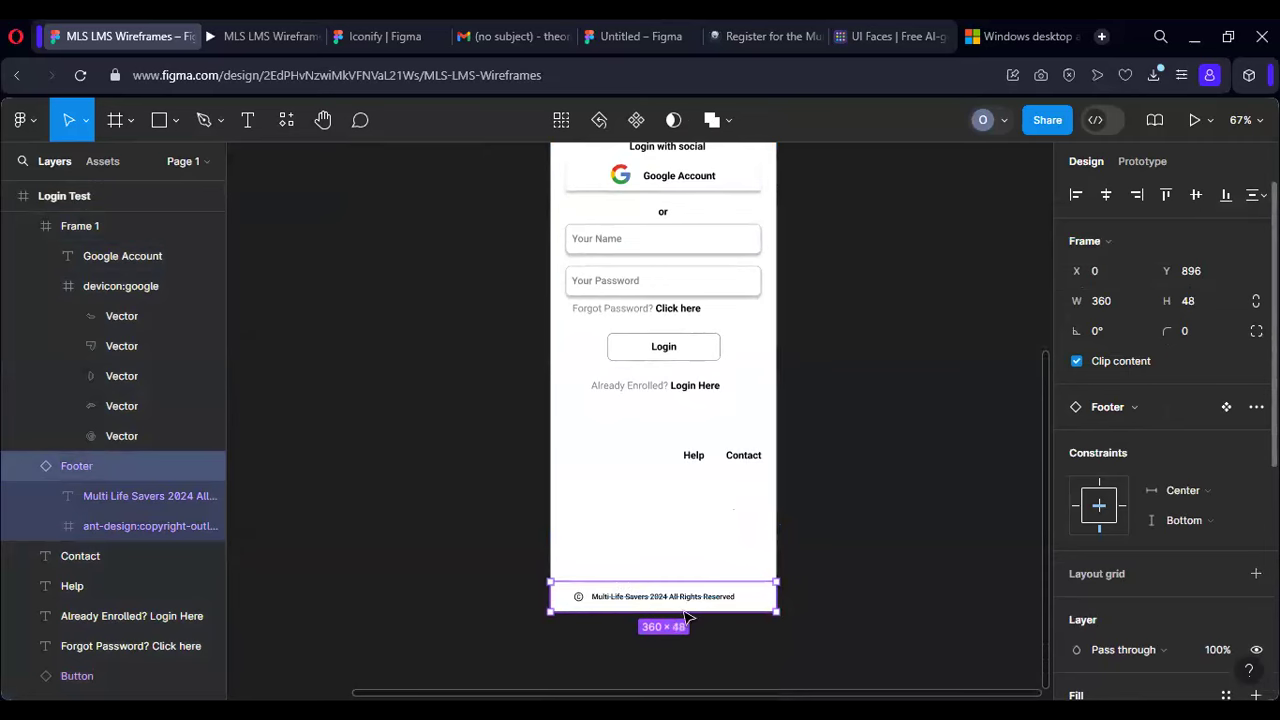
drag(680, 650, 684, 588)
key(ctrl+z)
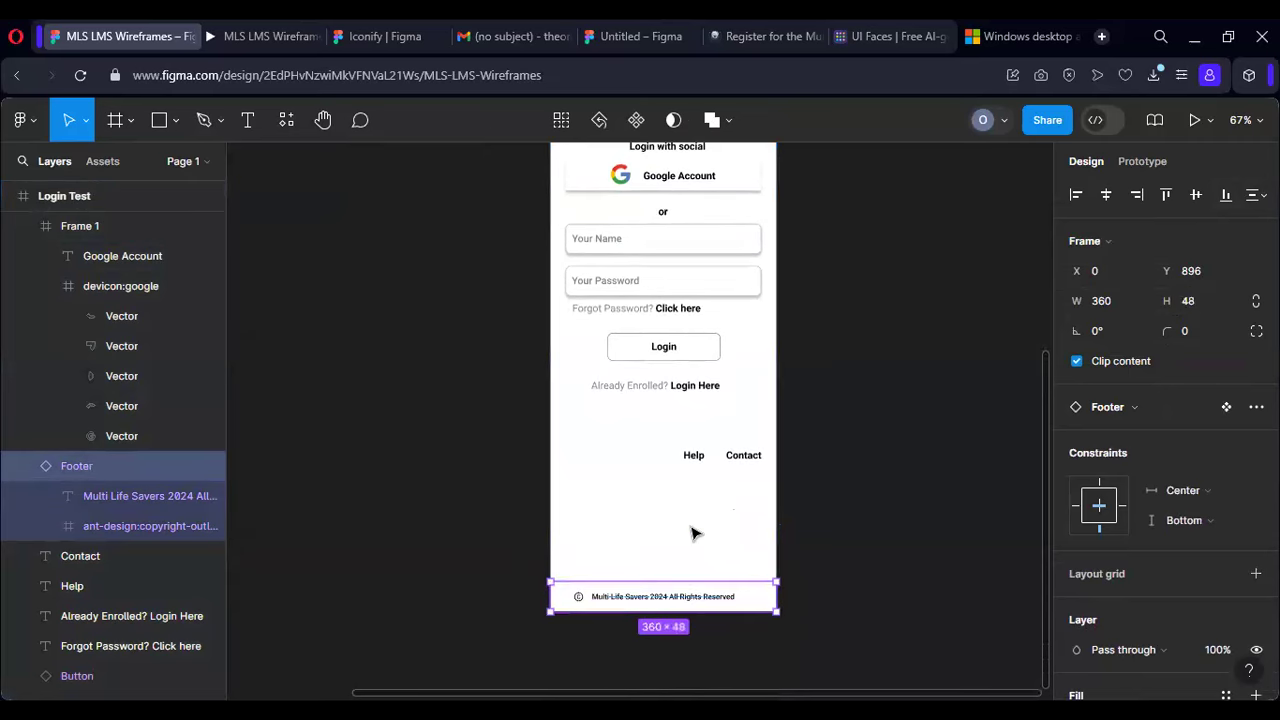
click(690, 552)
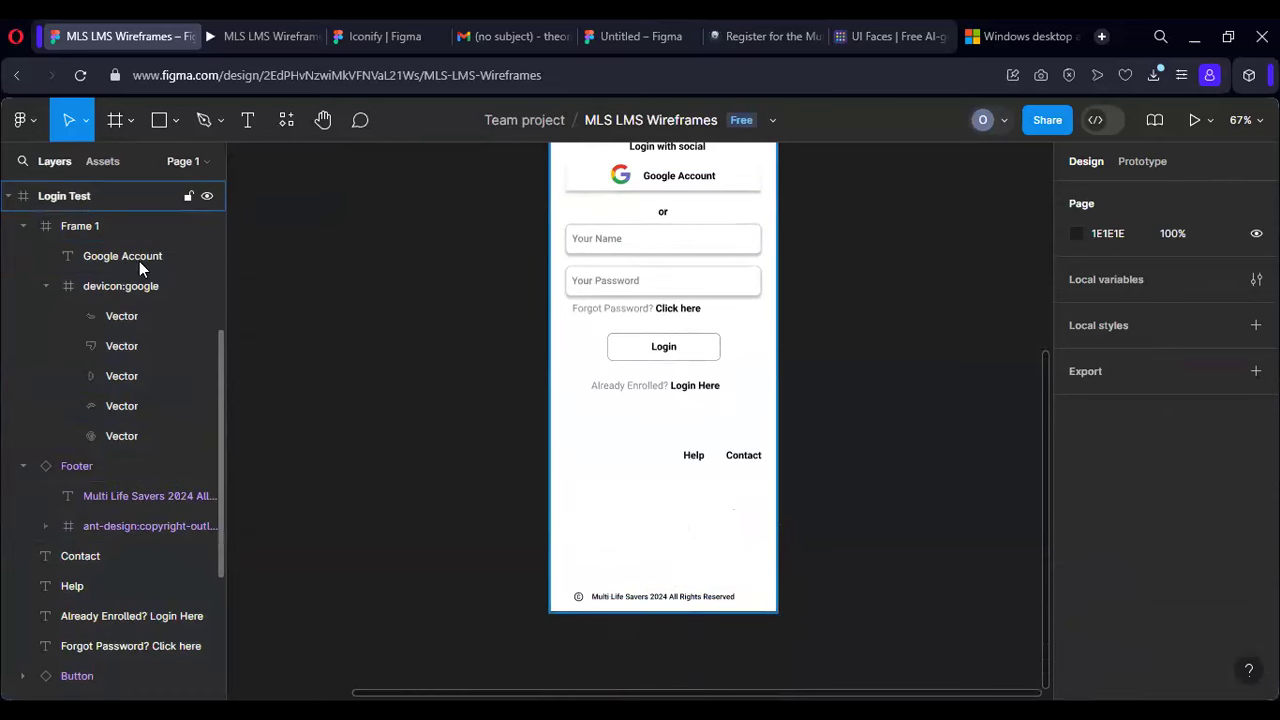
Step: Duplicate the Login Test frame and space the two frames side by side, the copy at about X -507 and the original at about X 124
click(643, 463)
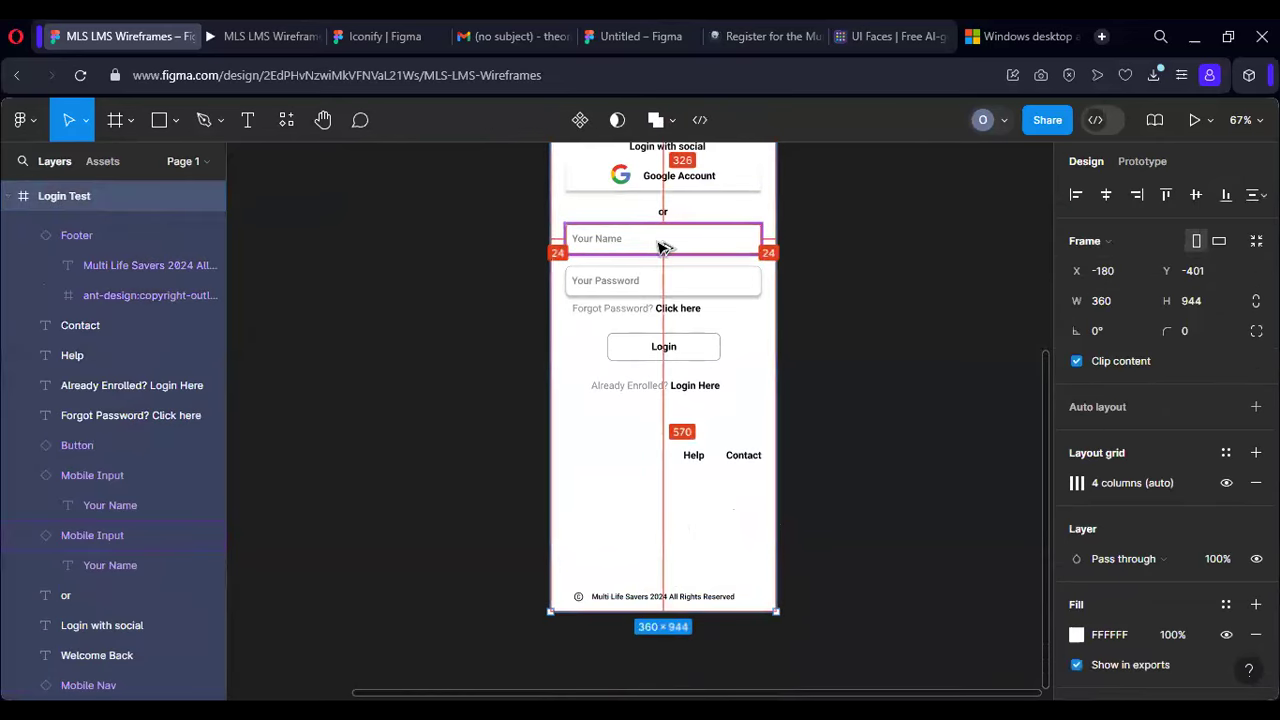
key(ctrl+d)
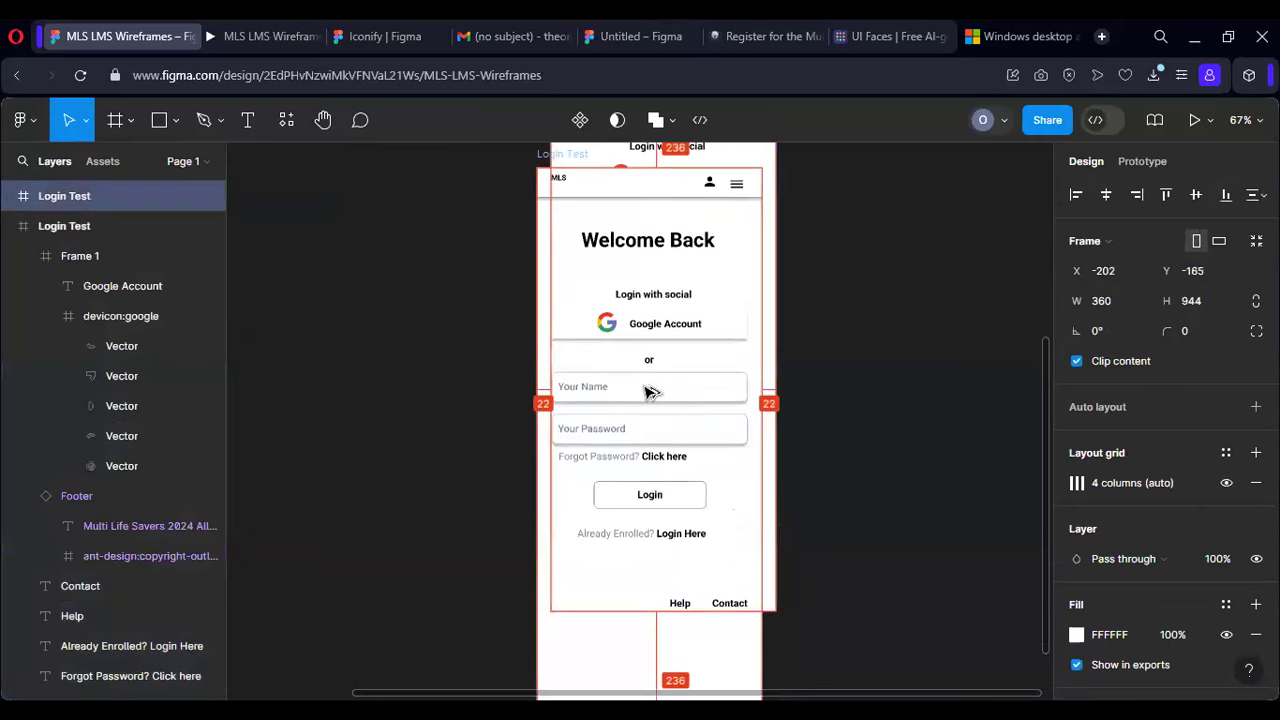
drag(513, 327, 396, 256)
scroll(515, 308, up, 1)
scroll(515, 308, up, 5)
scroll(517, 334, down, 4)
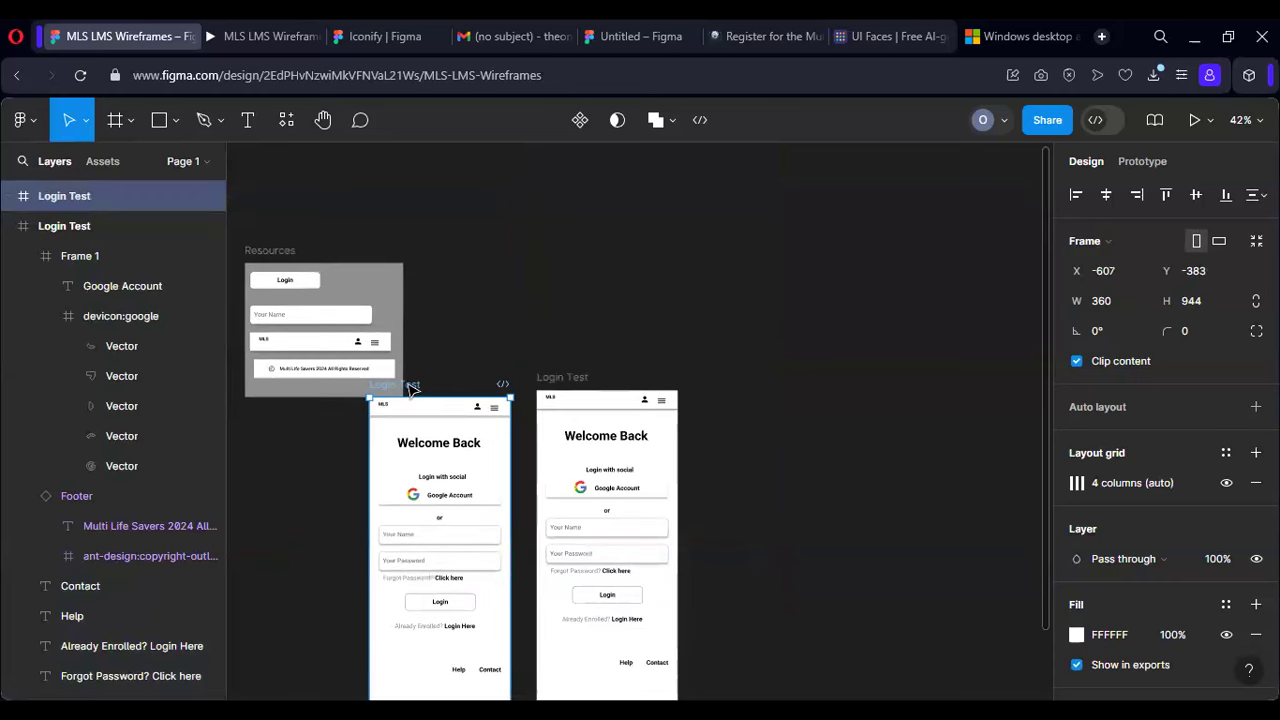
drag(443, 390, 481, 390)
click(578, 377)
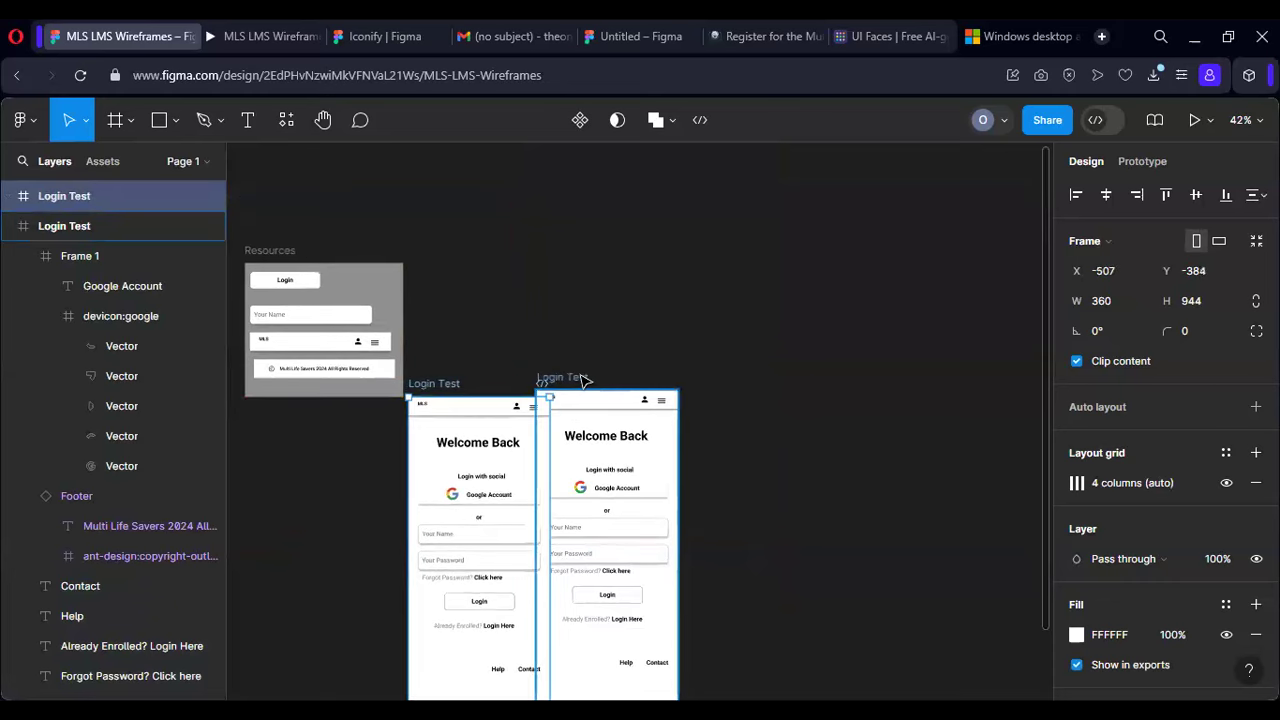
drag(587, 434, 709, 434)
Step: Delete the Google Account row, the Login with social label and the "or" text from the right-hand Login Test frame
scroll(760, 346, down, 4)
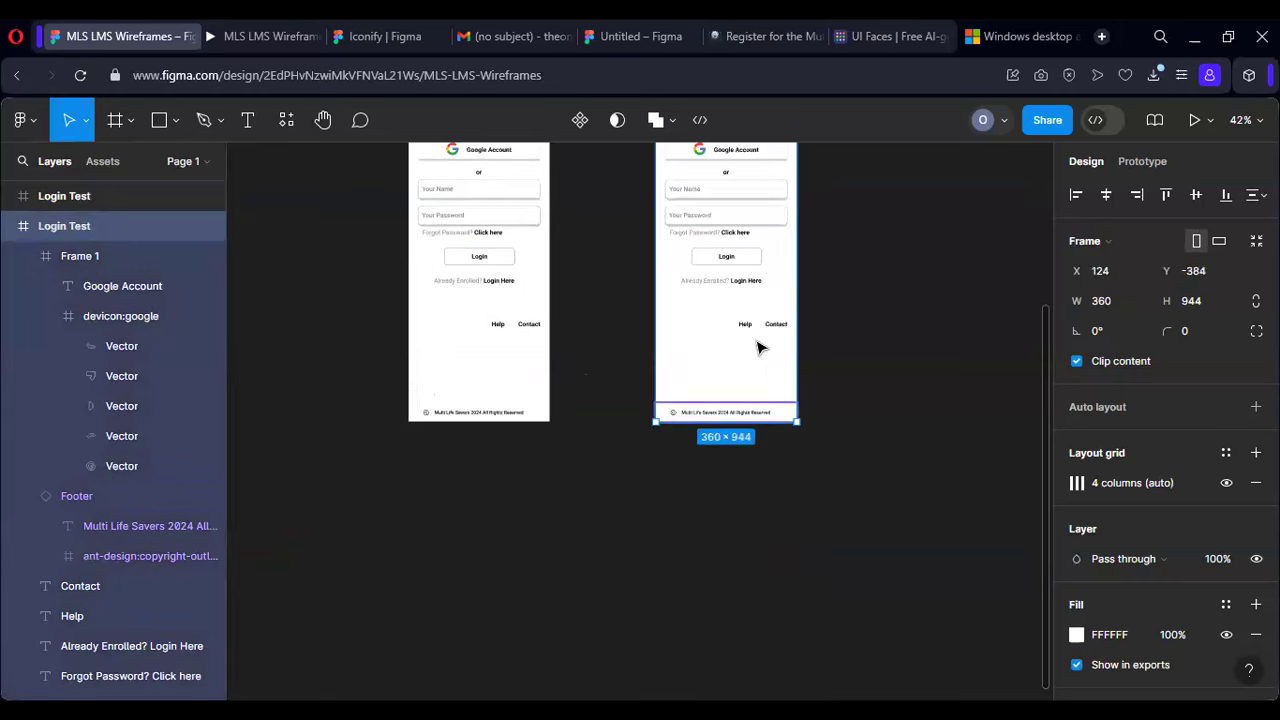
scroll(760, 344, up, 1)
scroll(760, 344, up, 2)
scroll(750, 343, up, 2)
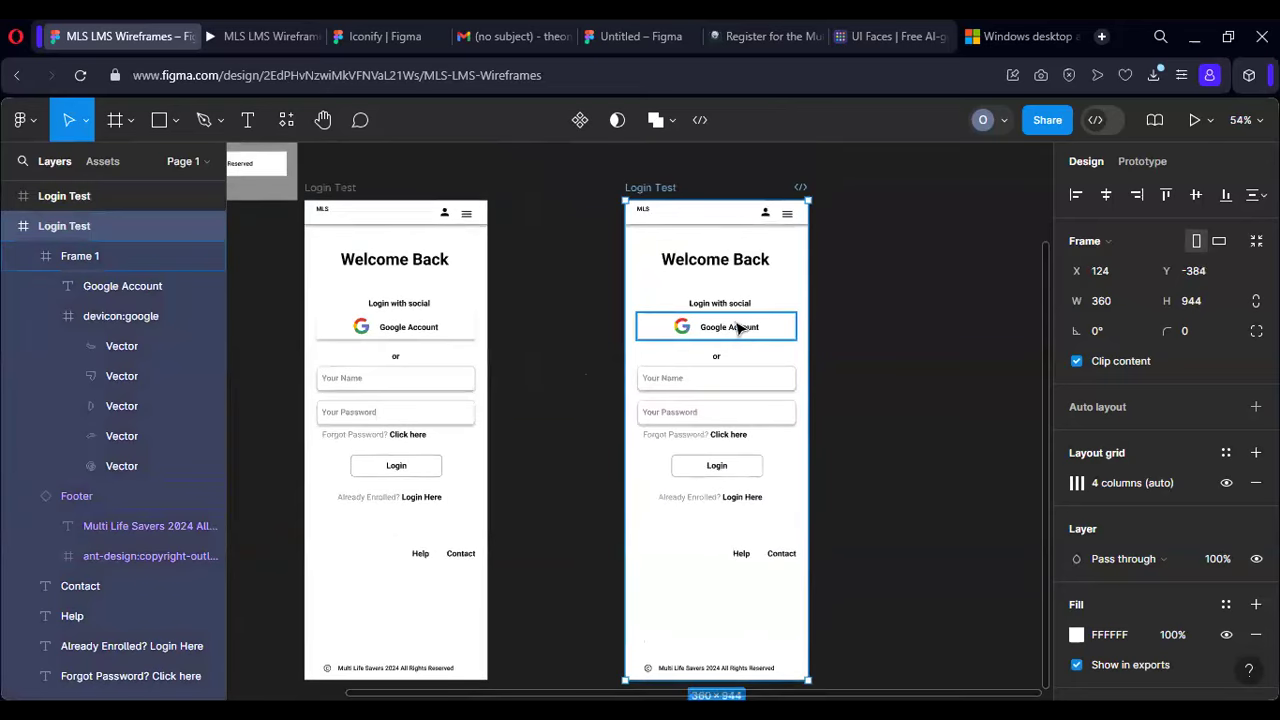
click(740, 333)
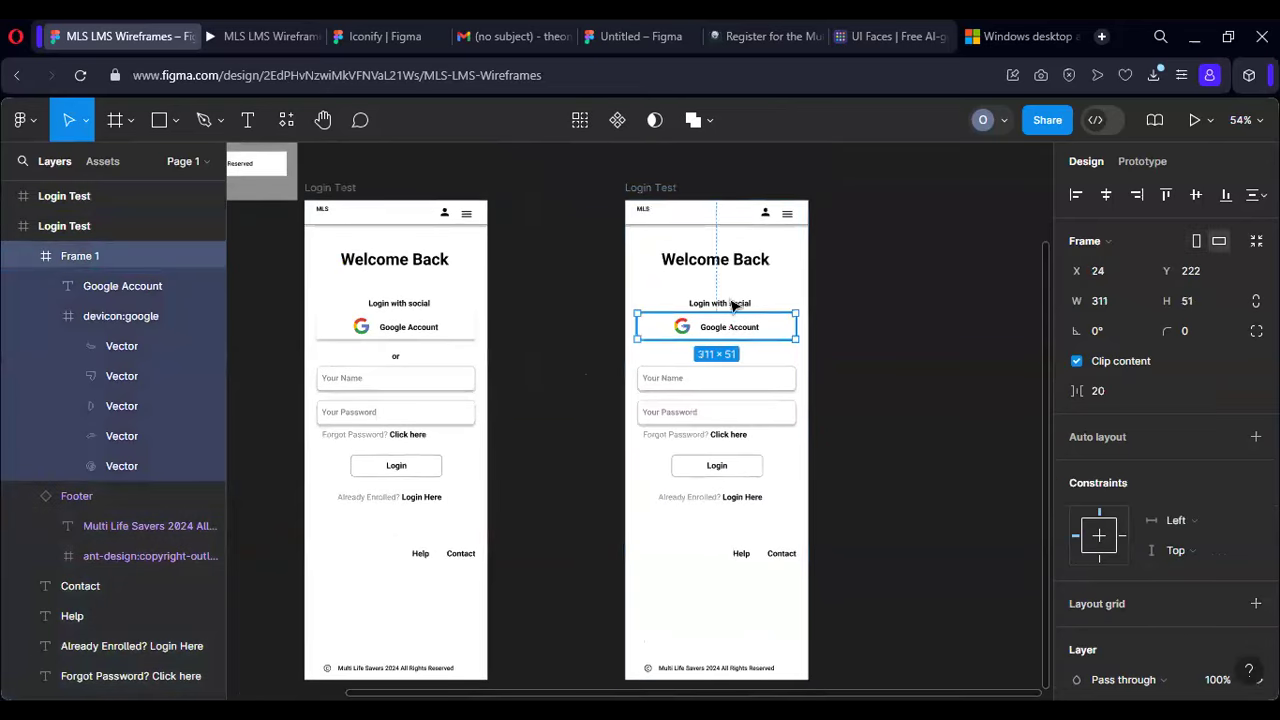
key(Delete)
click(731, 310)
key(shift+Up)
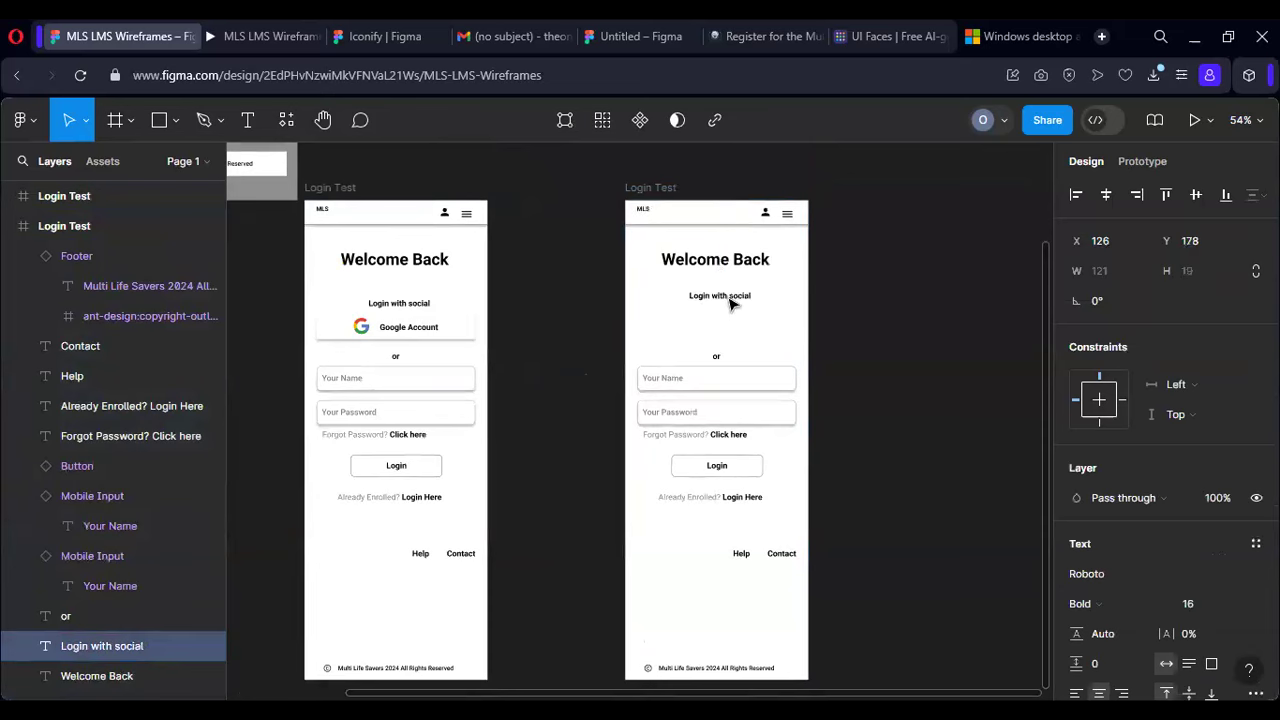
key(Delete)
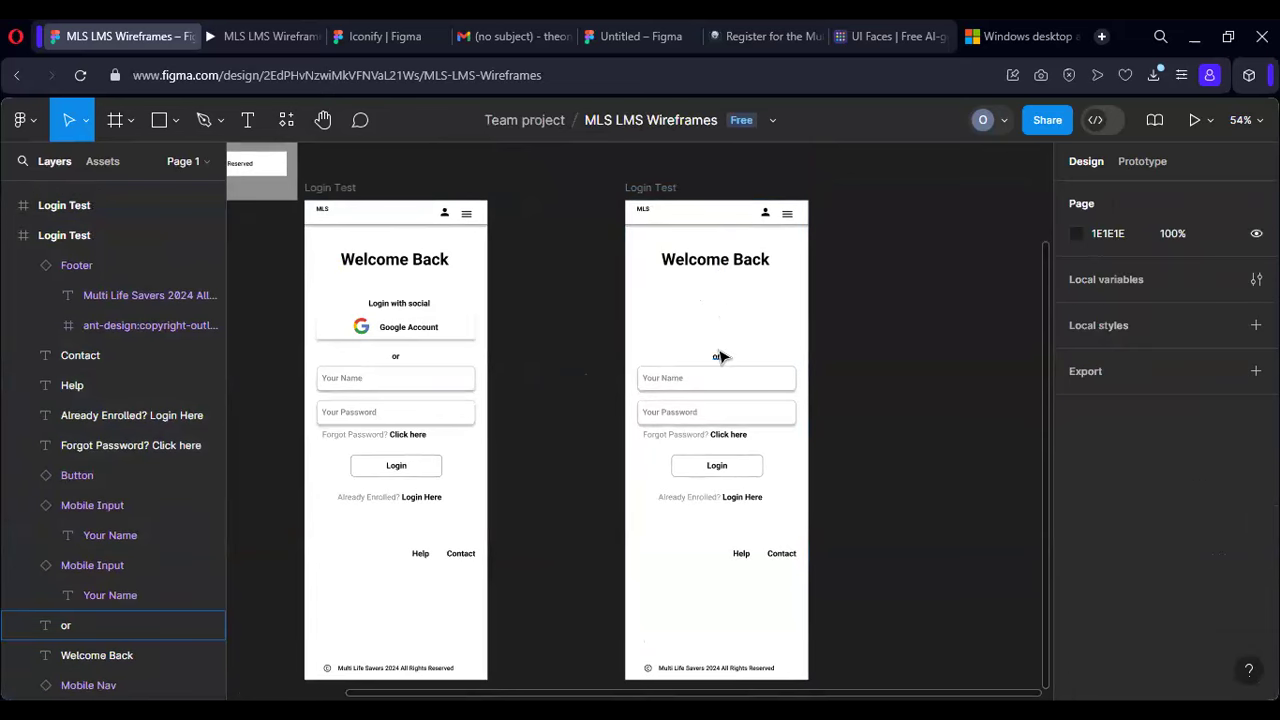
click(717, 358)
key(Delete)
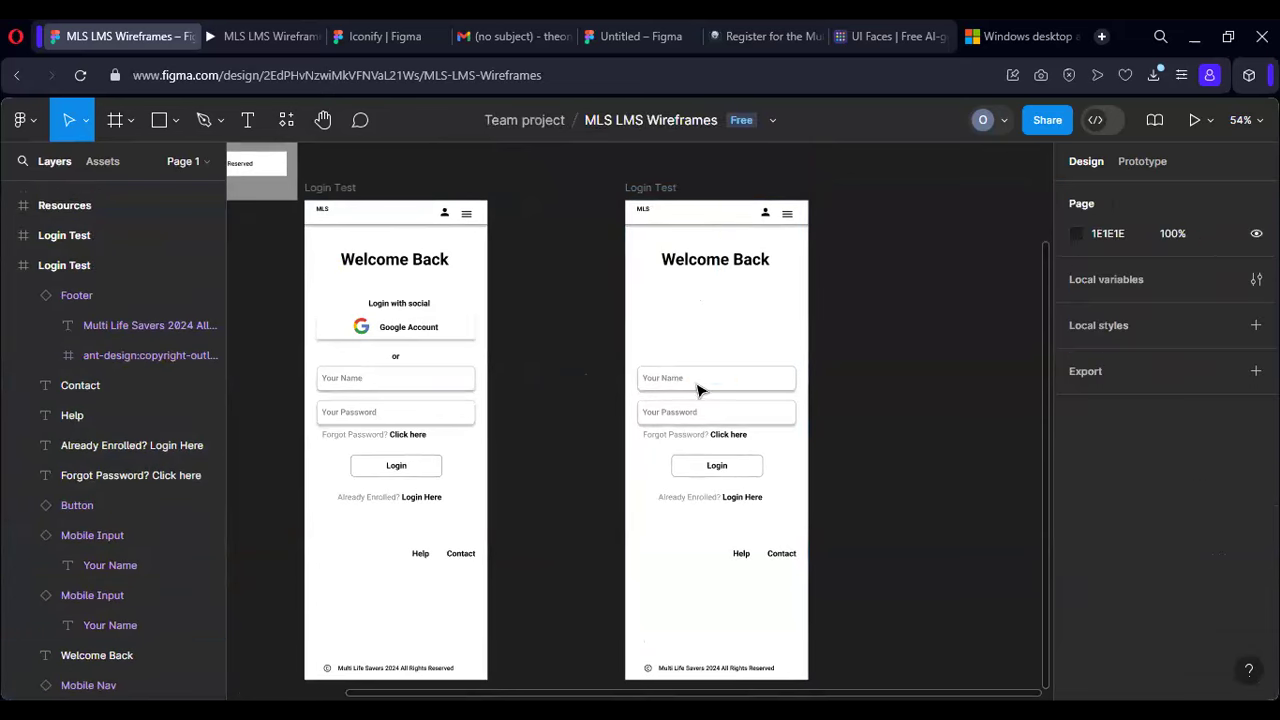
Step: Move the Your Name field up to about Y 240 in the right-hand frame and move the Your Password field up beneath it
double_click(677, 381)
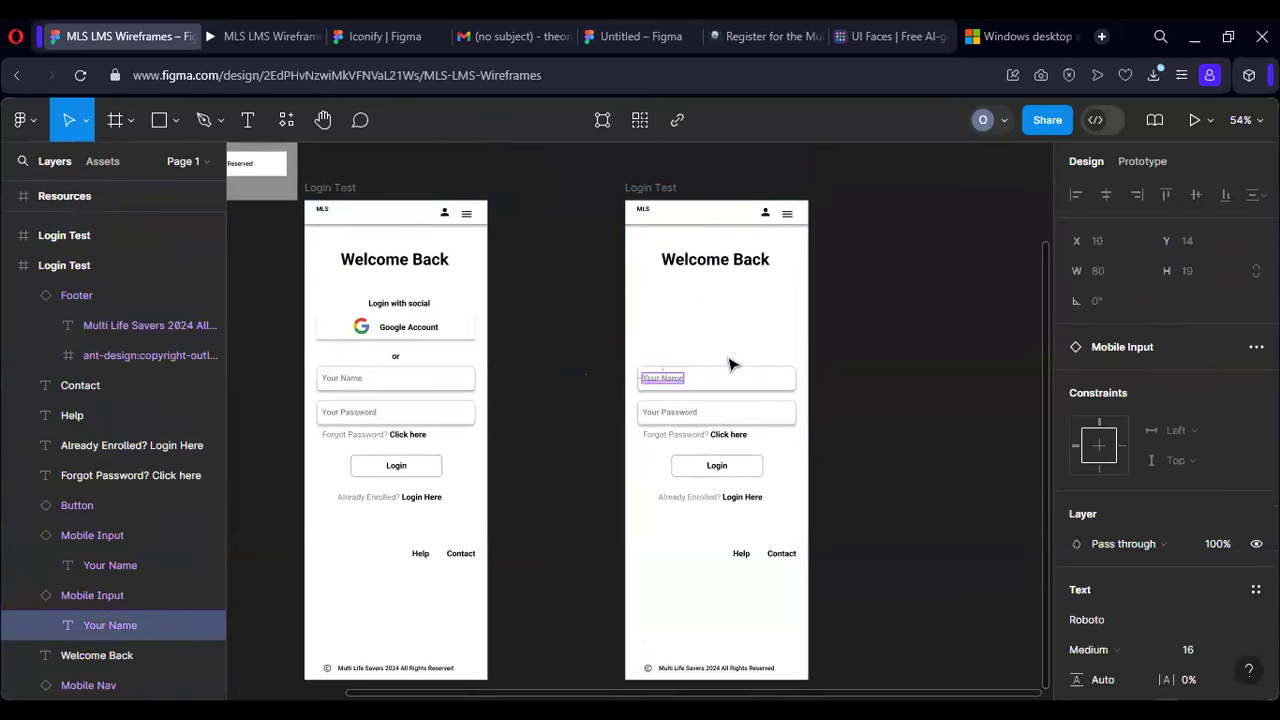
drag(730, 381, 731, 337)
drag(728, 414, 728, 370)
Step: Change the moved name field's placeholder to "Your Full Name" and left-align its text
double_click(663, 337)
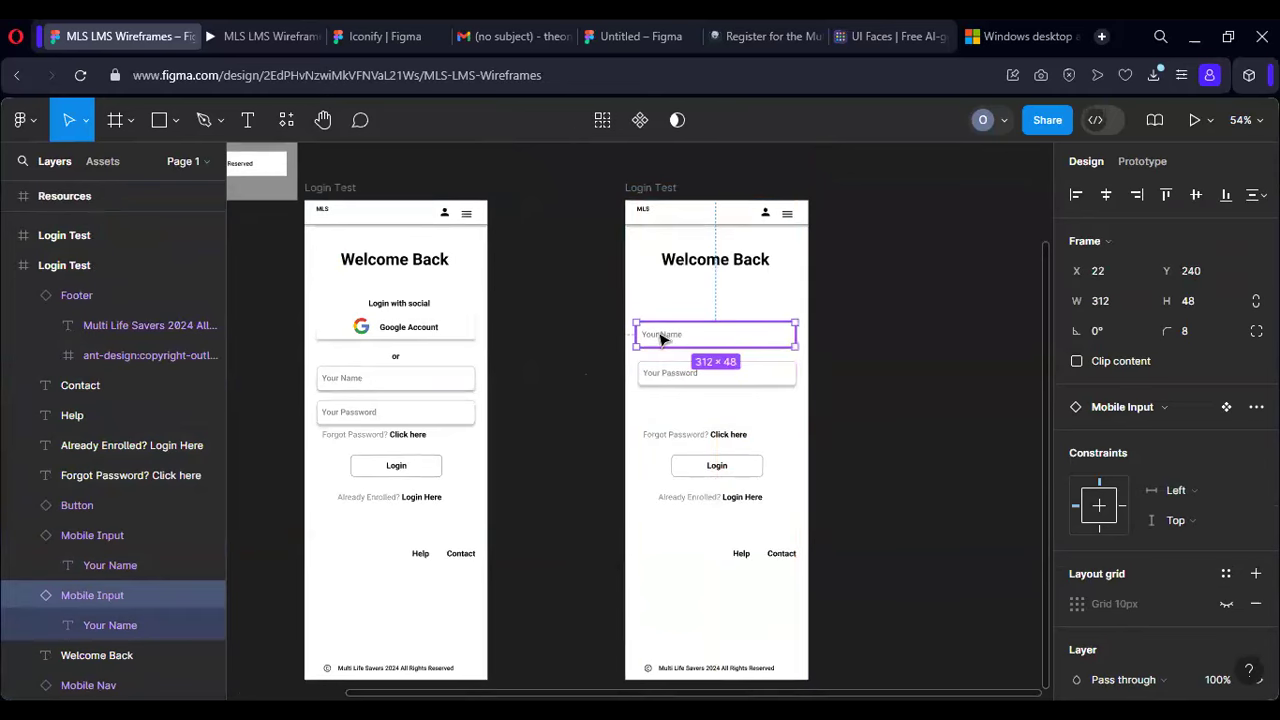
double_click(660, 337)
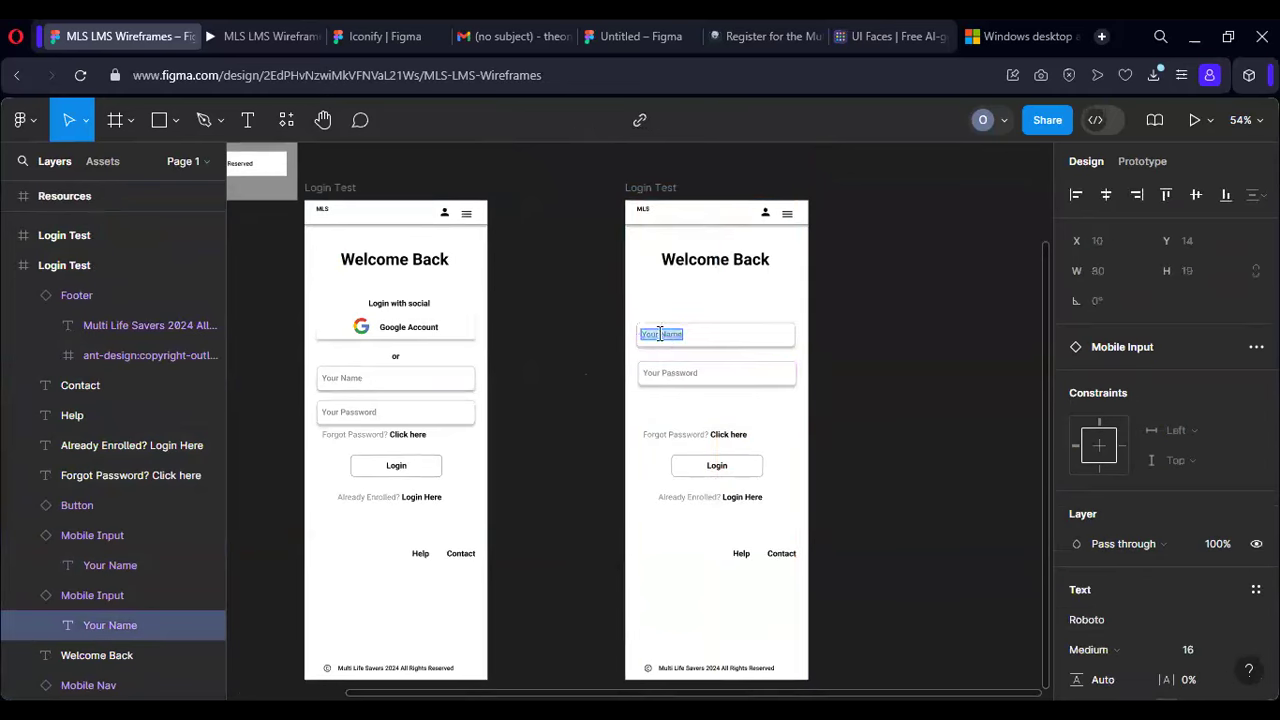
text(Full)
scroll(1123, 645, down, 3)
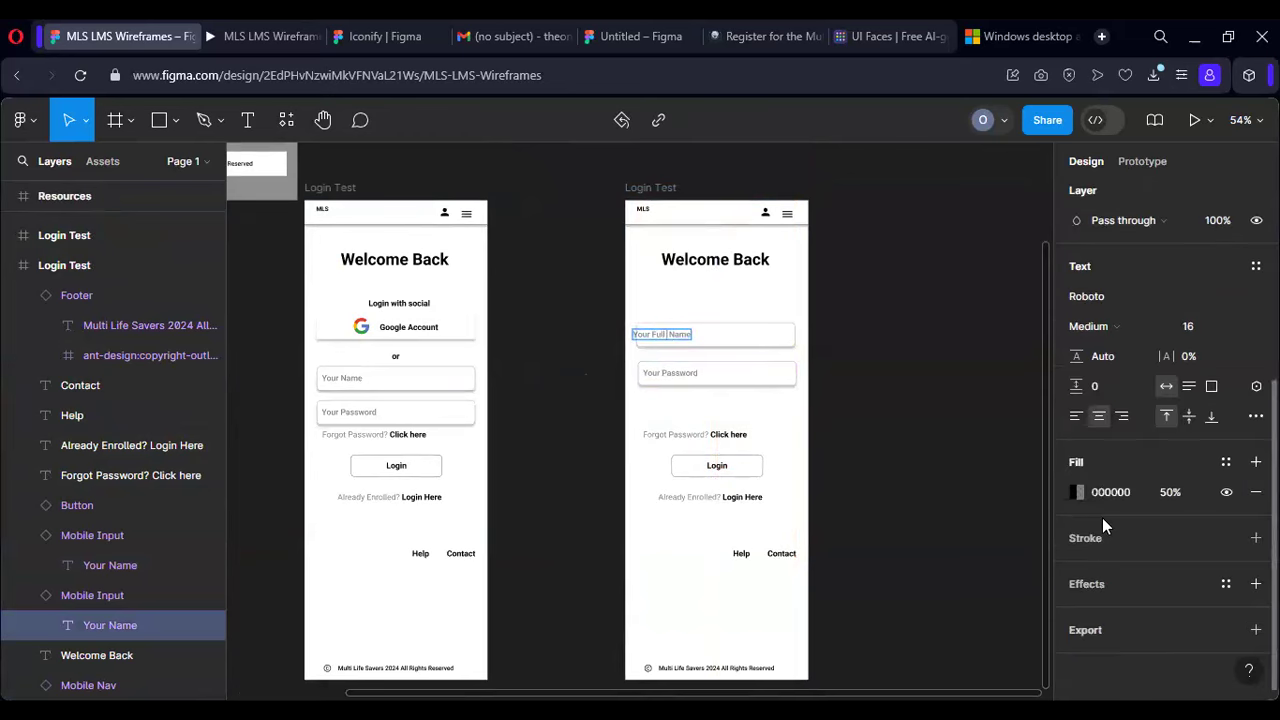
click(1077, 418)
click(701, 375)
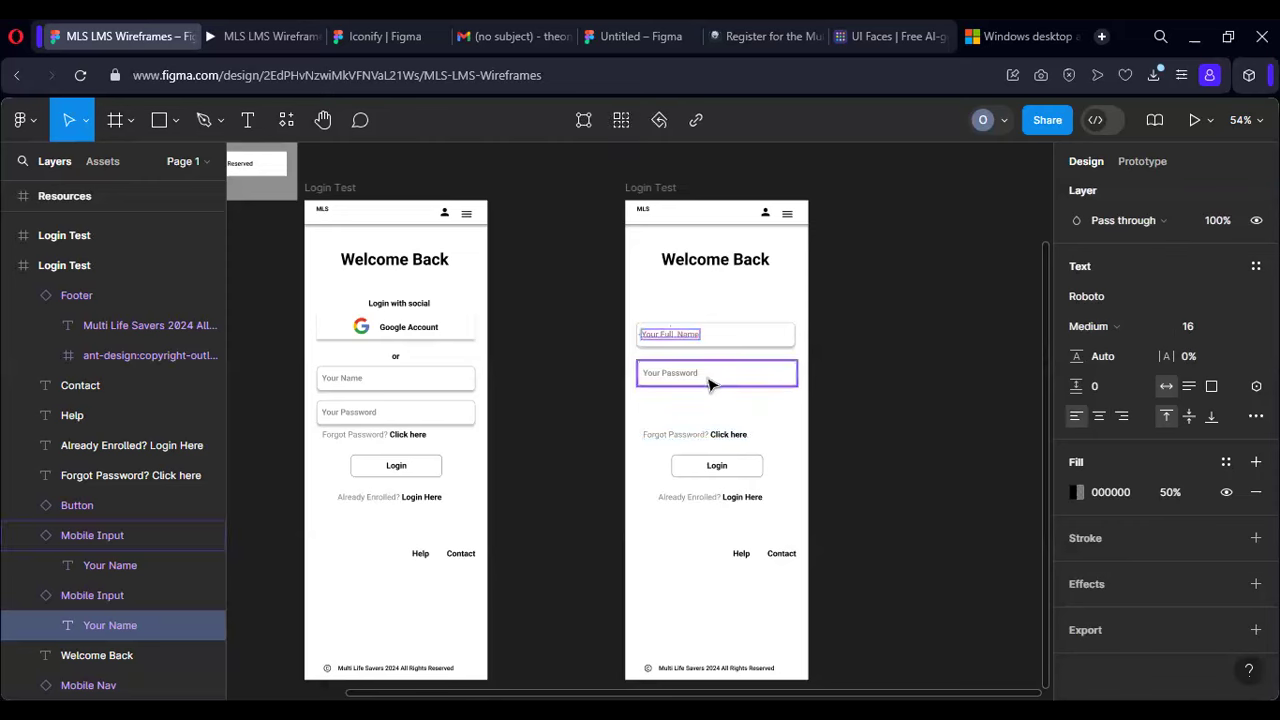
Step: Delete the Forgot Password text, Login button, Already Enrolled text, Help and Contact from the right-hand frame
click(643, 421)
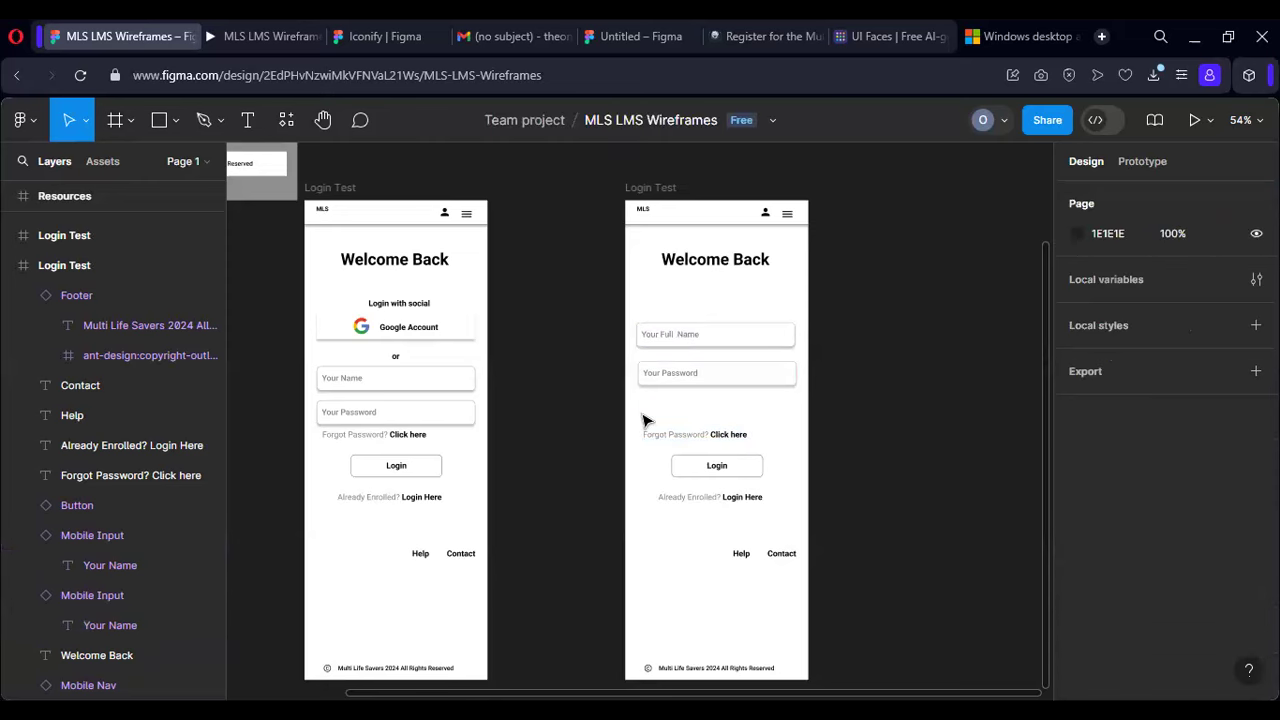
drag(643, 413, 808, 608)
key(Delete)
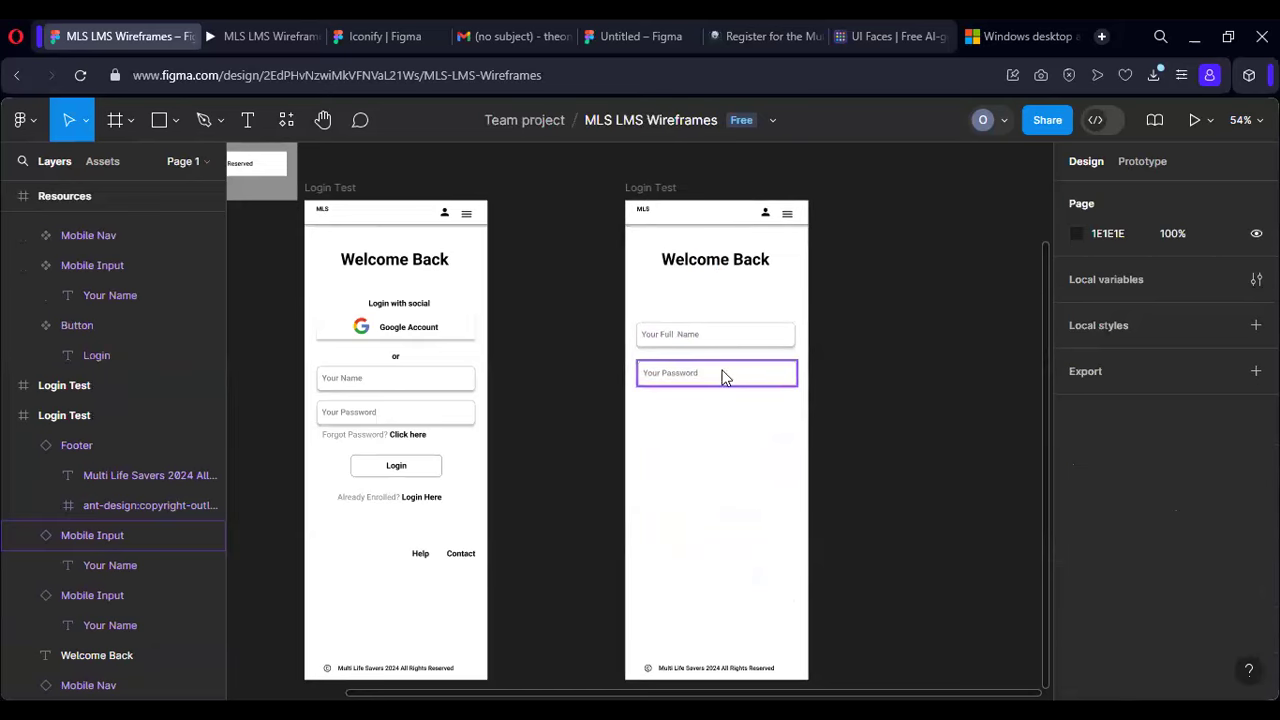
Step: Duplicate the Your Password field five times down the right-hand Login Test frame
drag(726, 377, 725, 423)
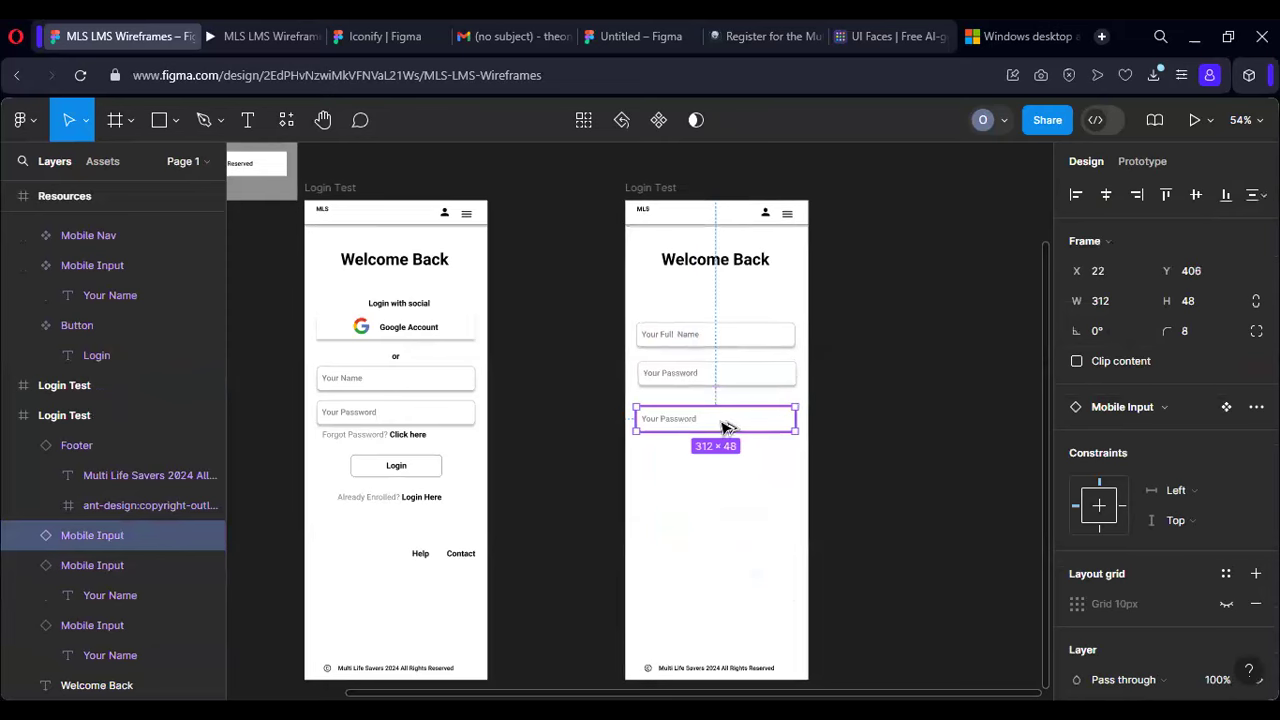
drag(725, 427, 733, 559)
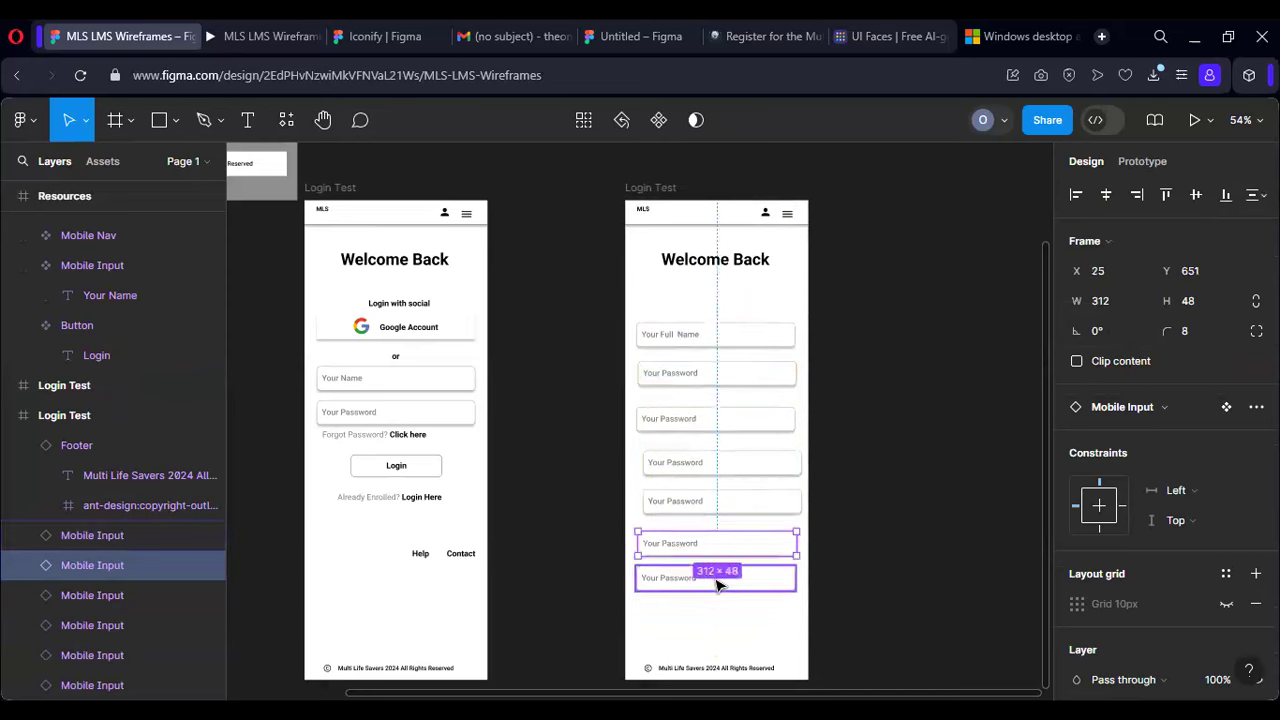
Step: Align the horizontal centers of the Your Full Name field and all six Your Password fields in the right-hand frame
click(773, 585)
shift+click(757, 543)
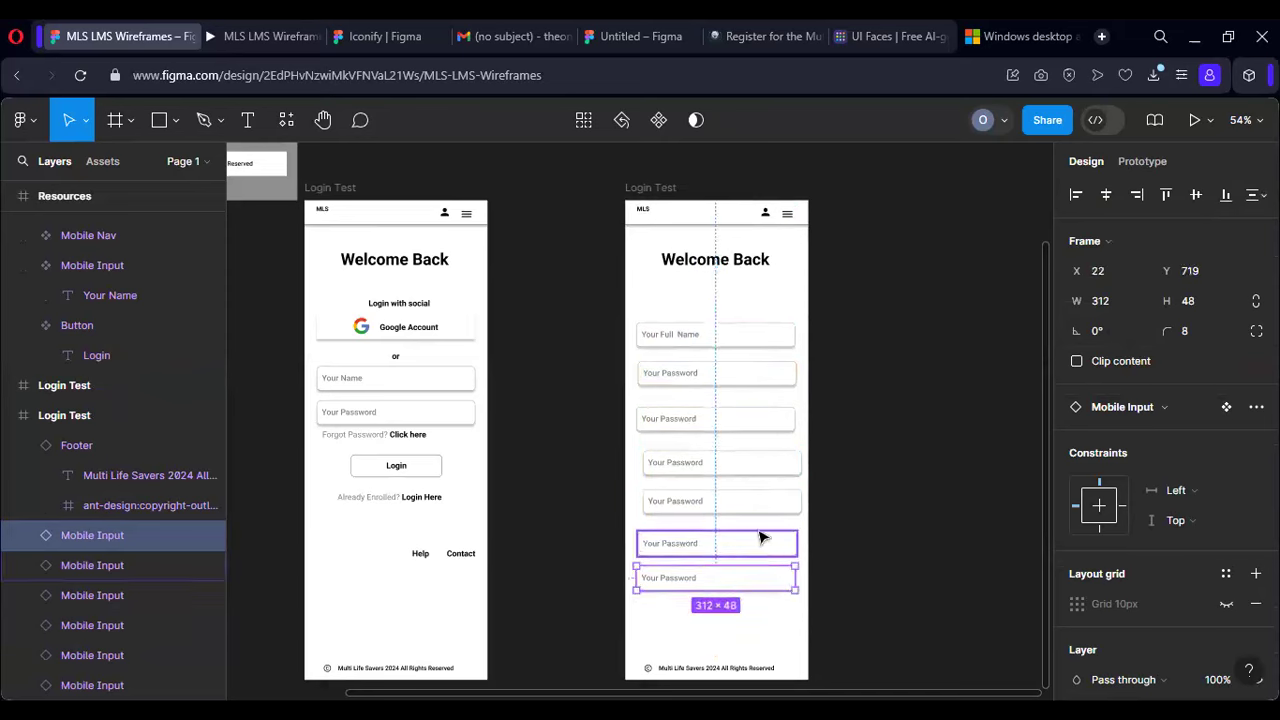
shift+click(766, 501)
shift+click(760, 462)
shift+click(749, 418)
shift+click(751, 372)
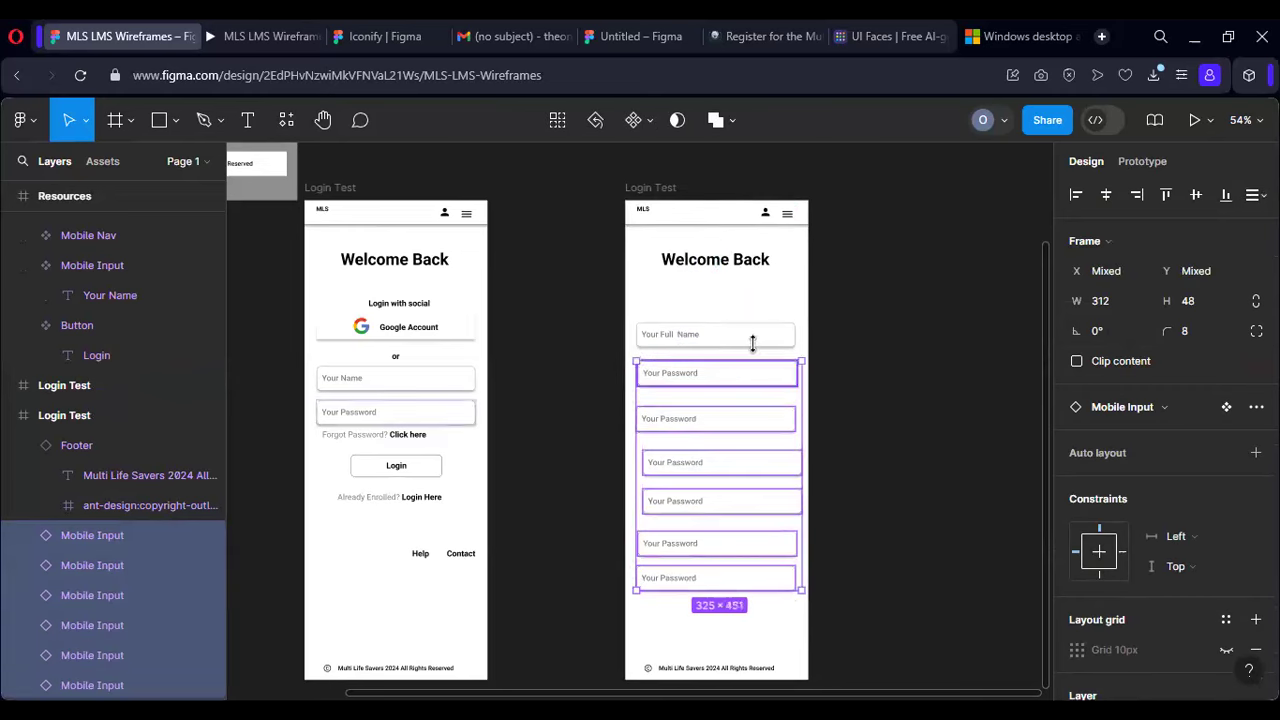
shift+click(755, 347)
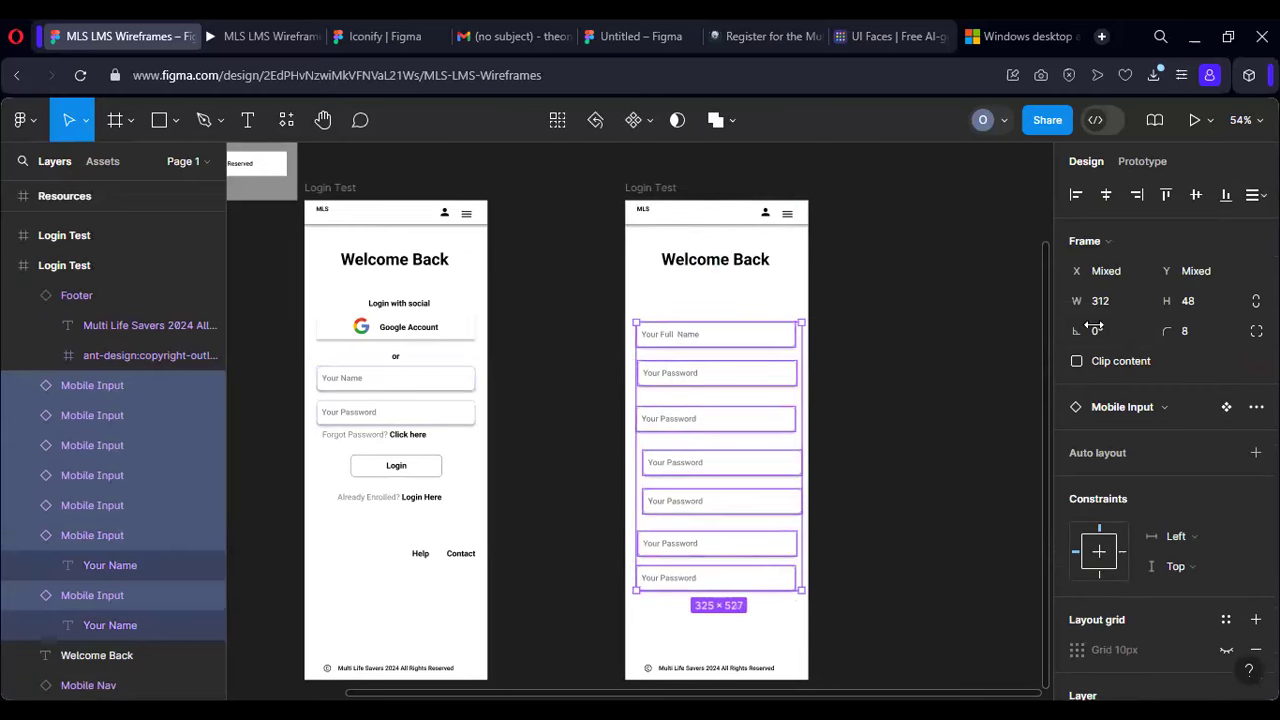
click(1106, 196)
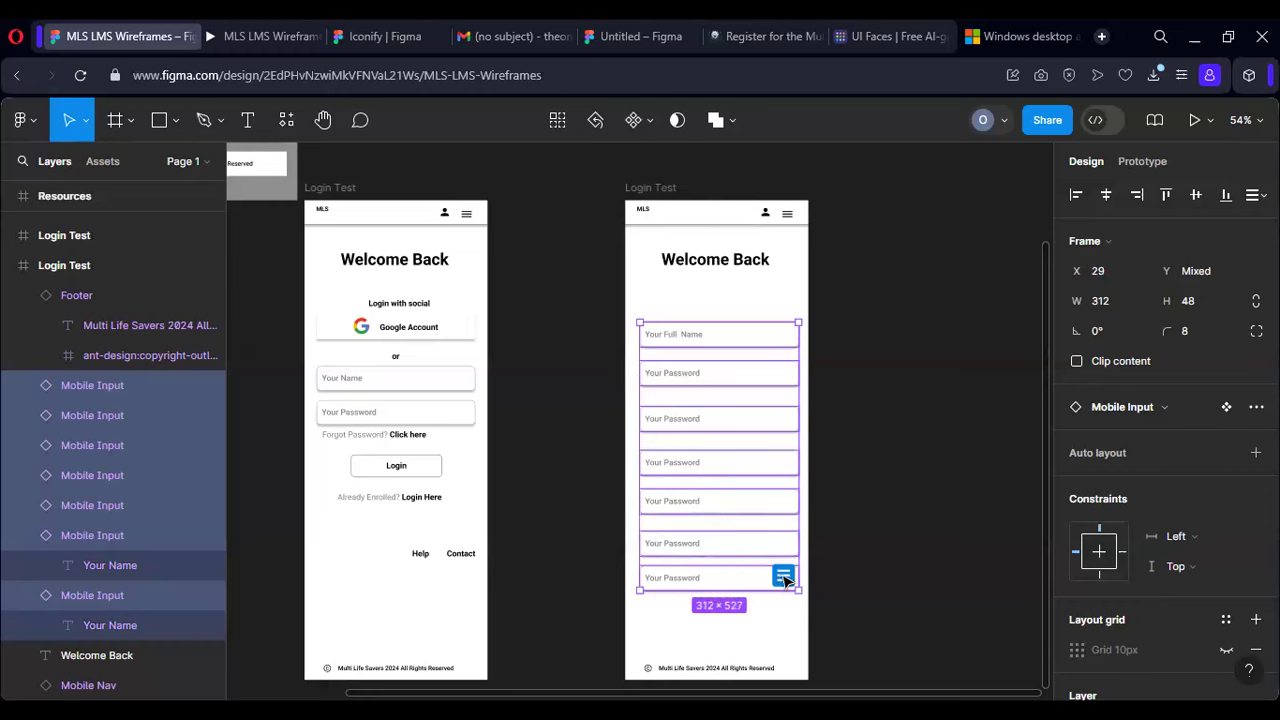
Step: Tidy up the seven selected input fields into an even column with a vertical spacing of 16
click(783, 577)
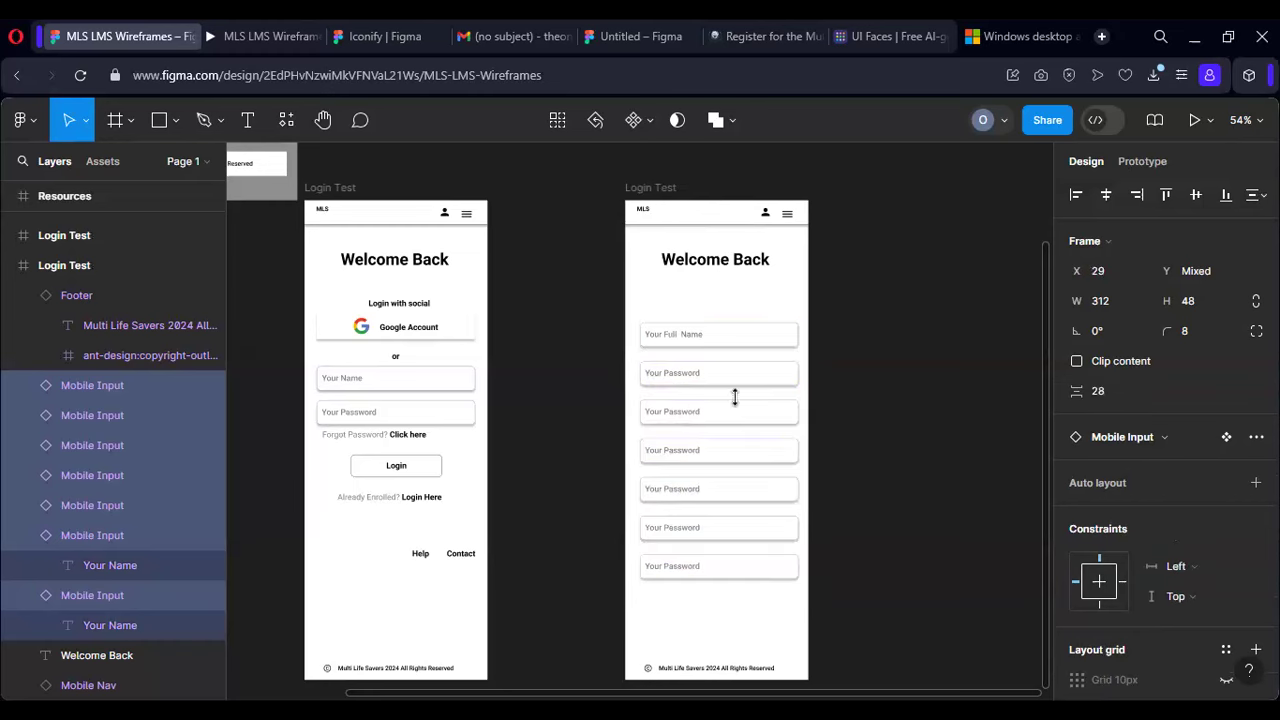
click(1098, 390)
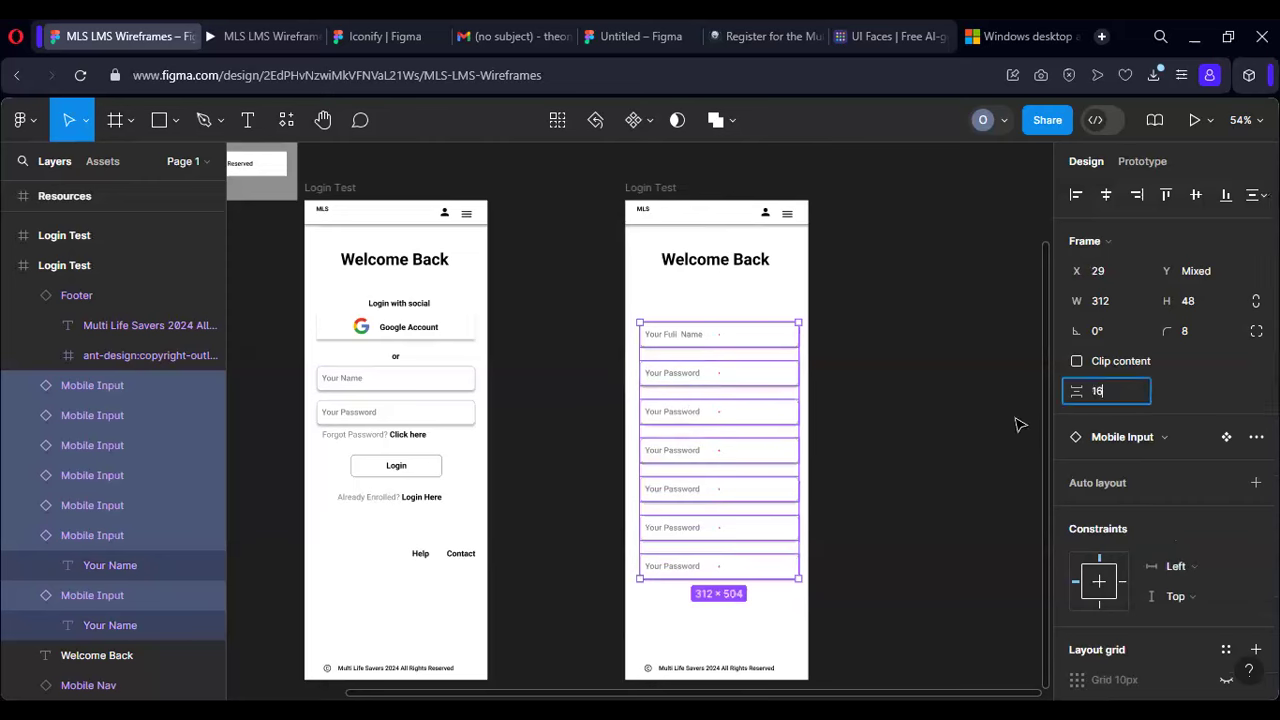
key(Return)
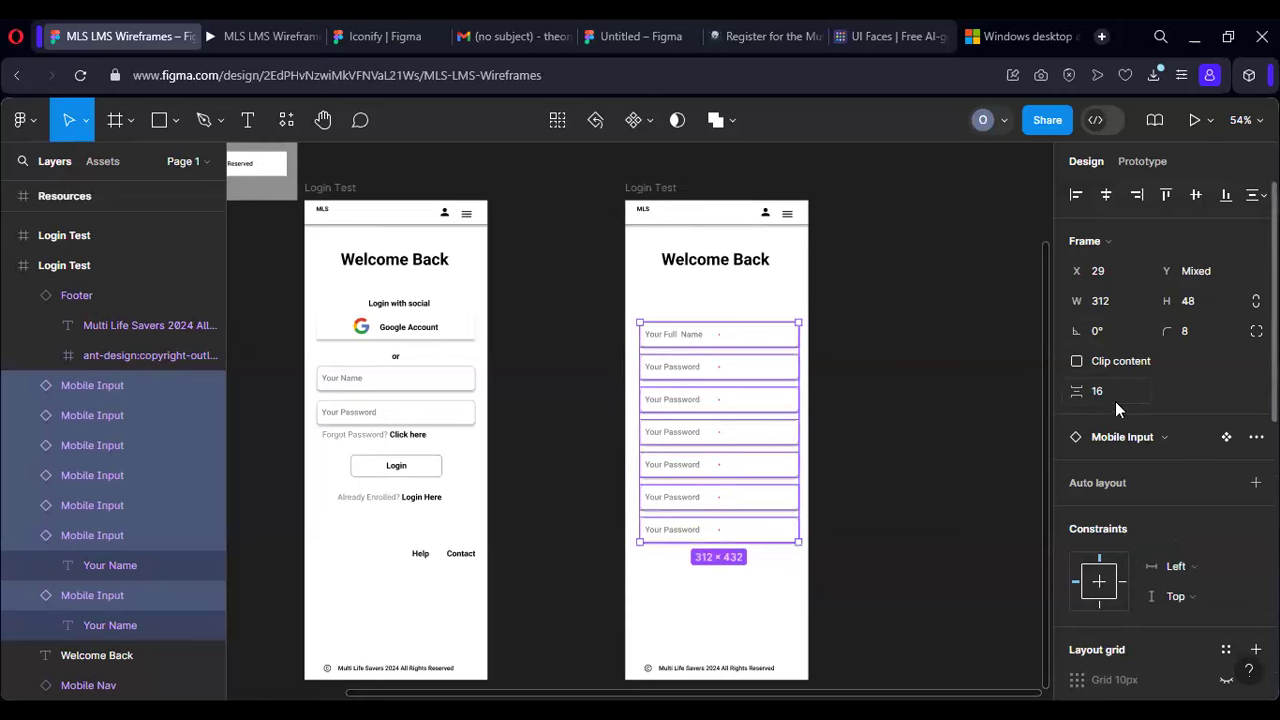
Step: Extend the right-hand Login Test frame downward to a height of 1304
scroll(730, 535, down, 5)
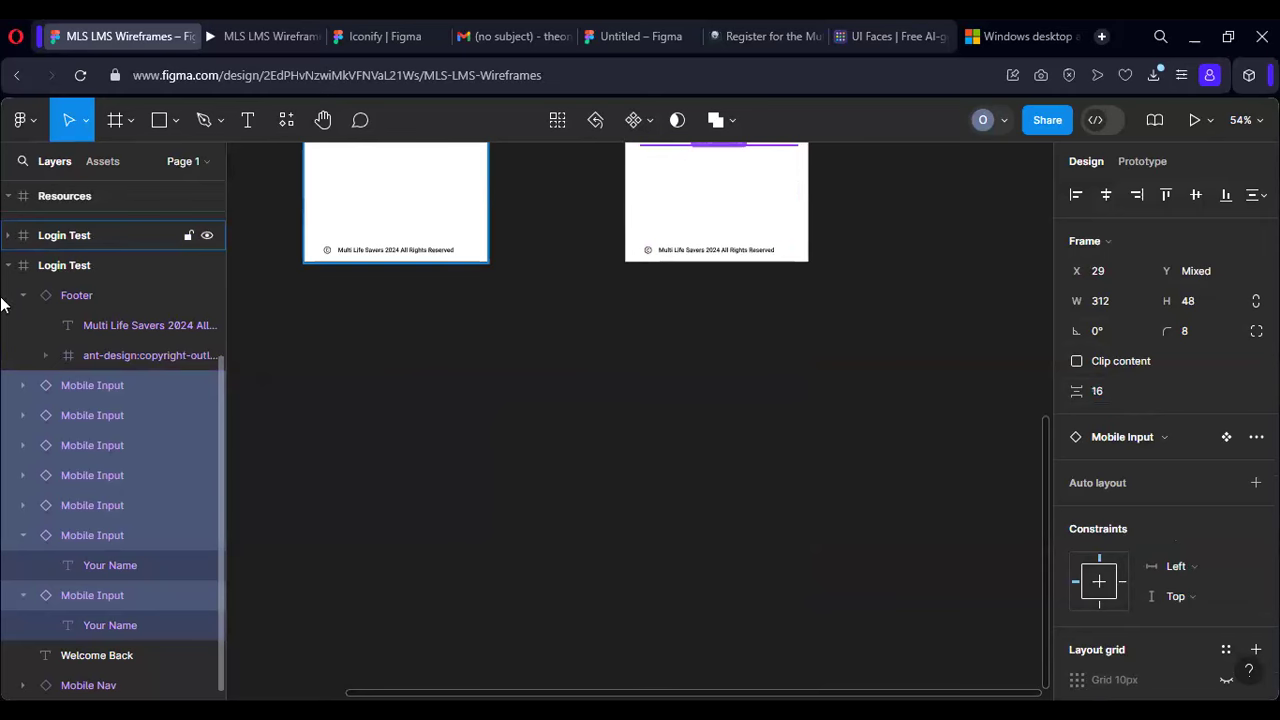
click(68, 262)
click(69, 238)
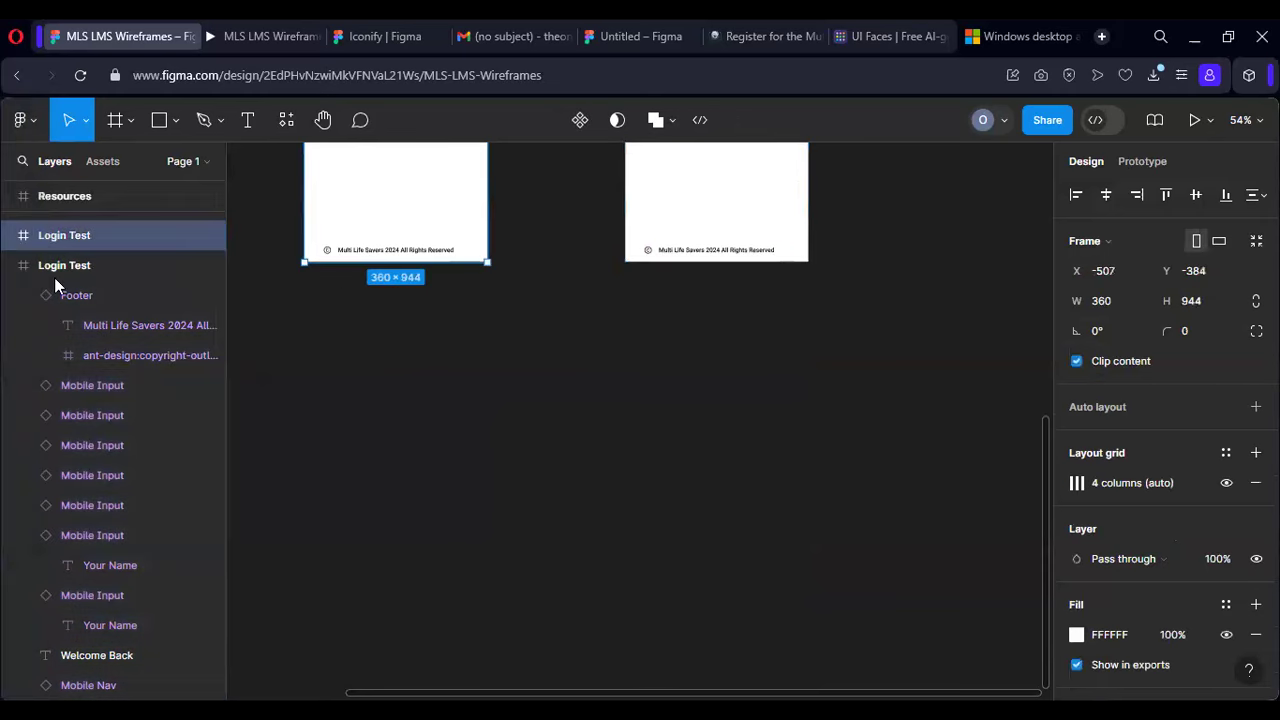
click(34, 265)
drag(673, 261, 674, 446)
scroll(697, 560, up, 5)
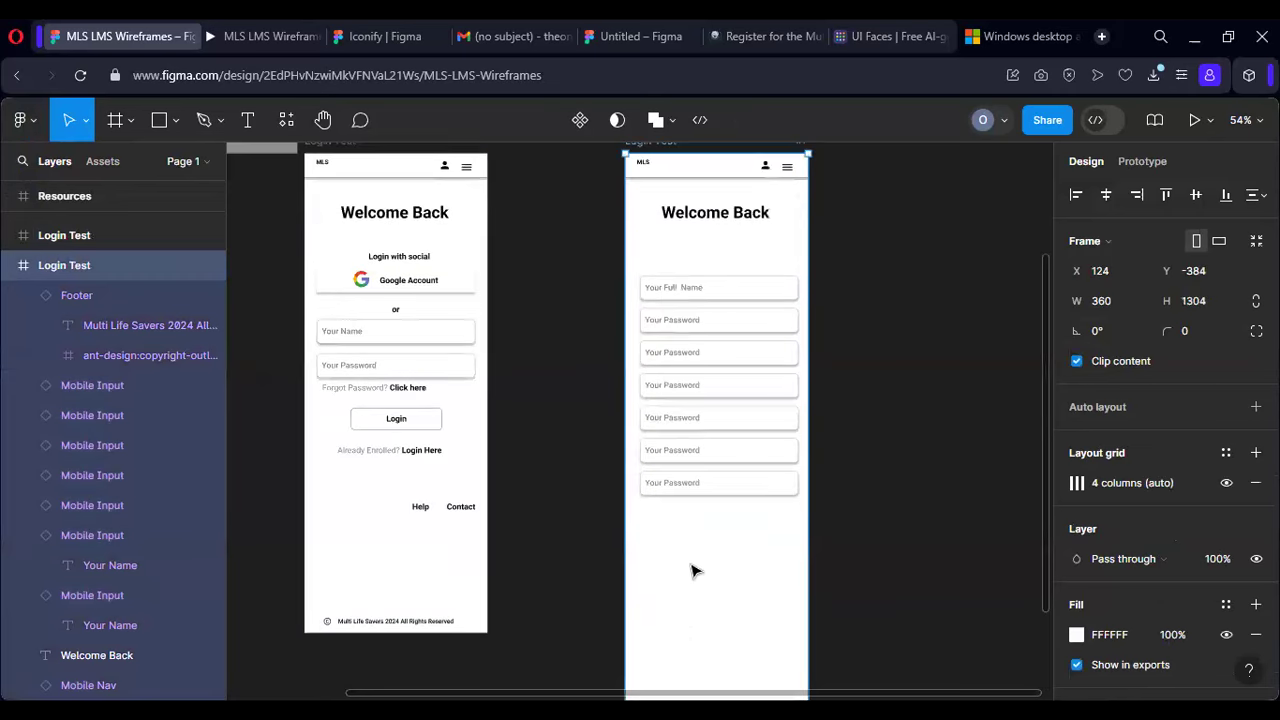
Step: Try to duplicate the six Your Password fields together with the footer below the existing column of fields
click(684, 481)
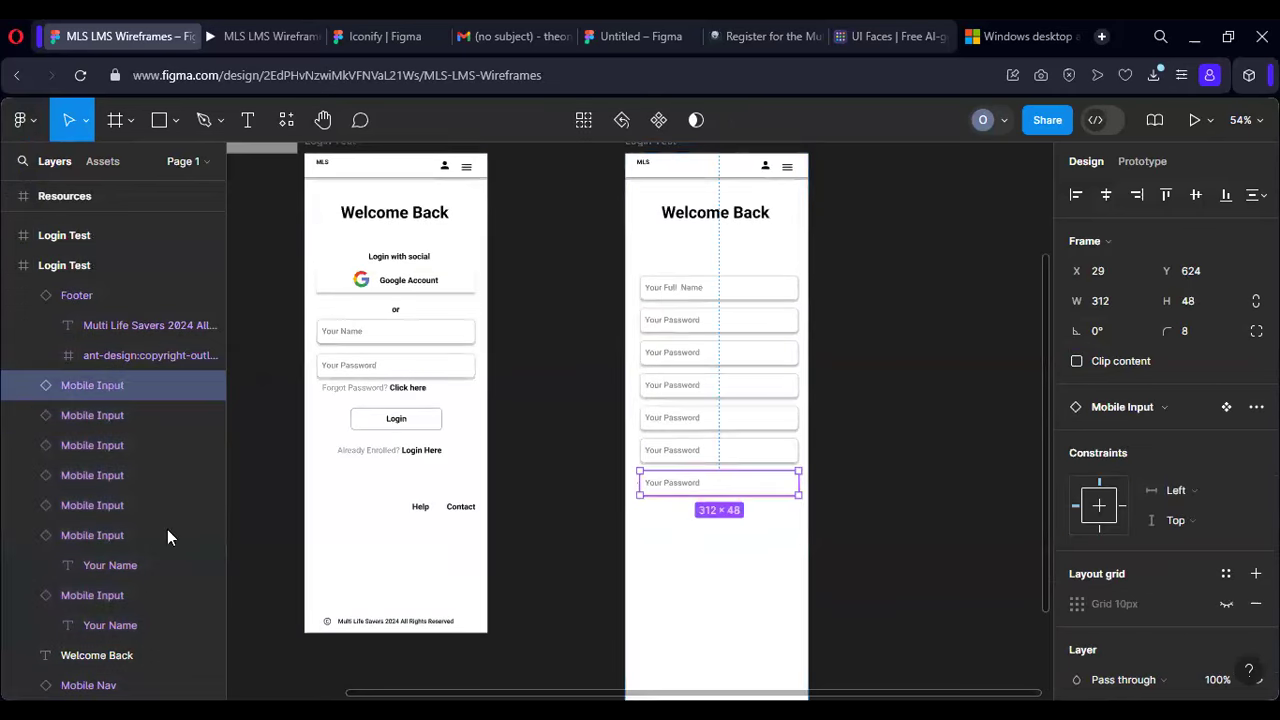
shift+click(99, 535)
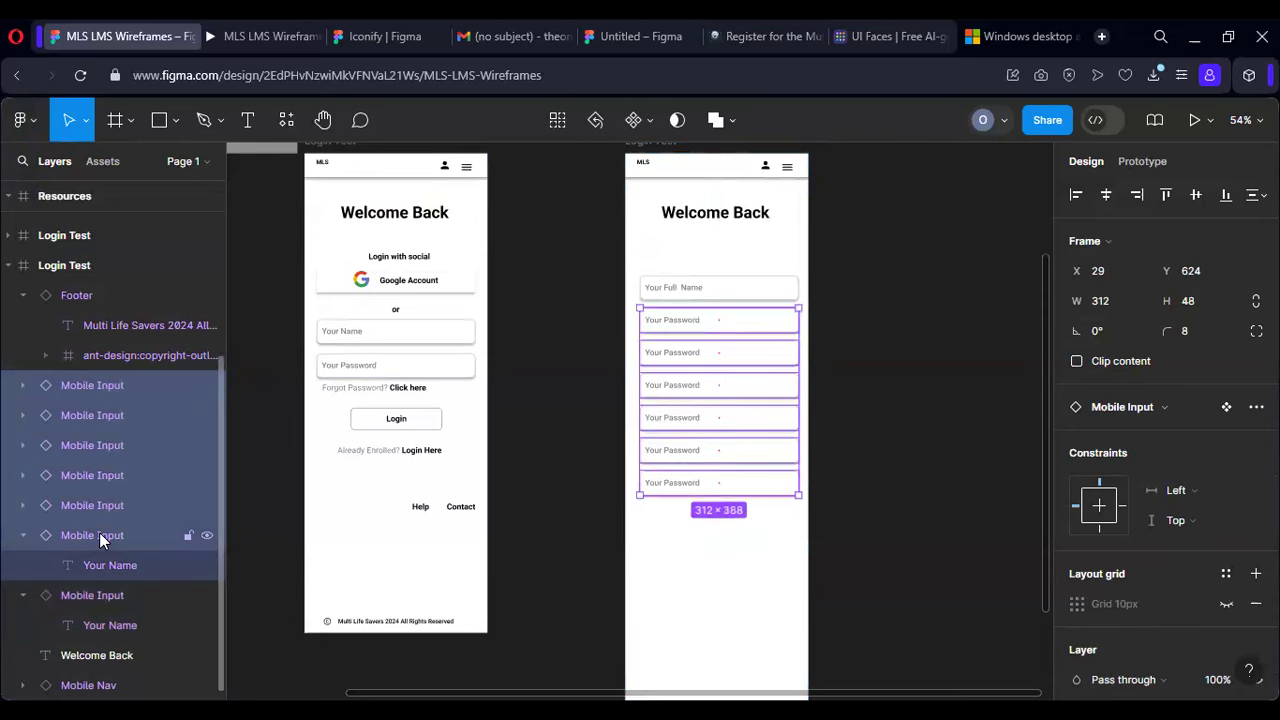
click(75, 297)
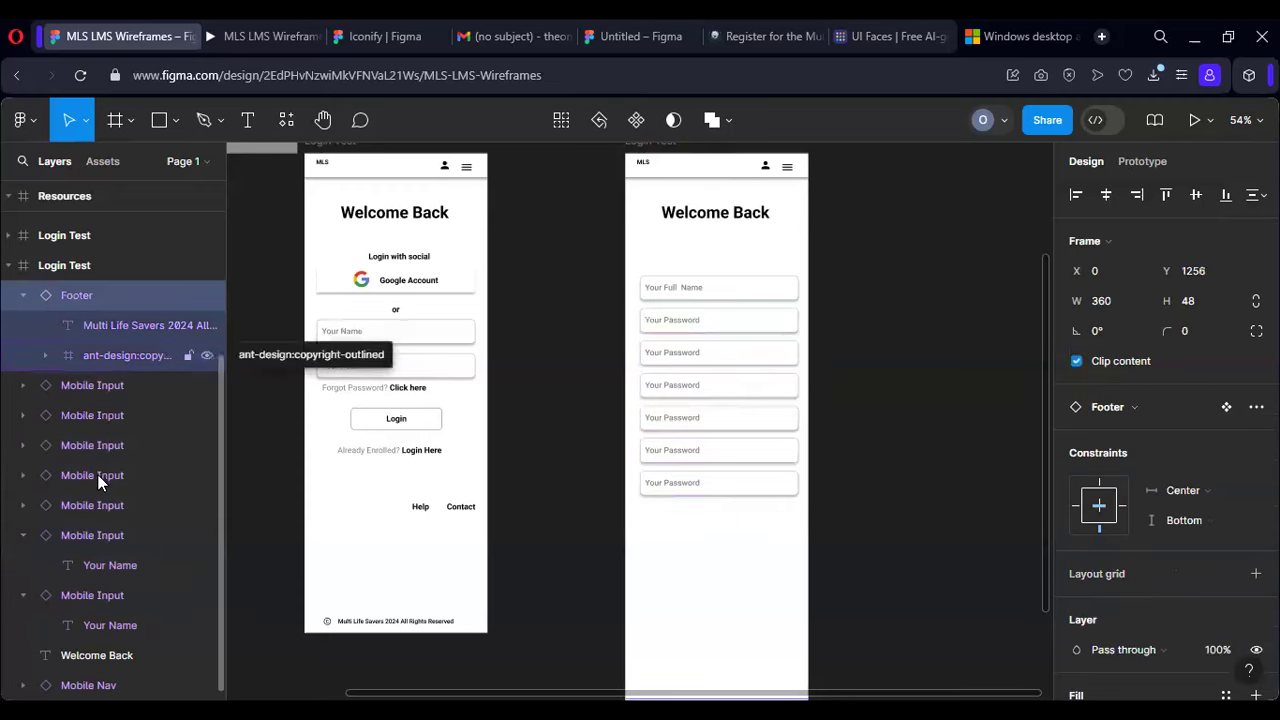
shift+click(97, 538)
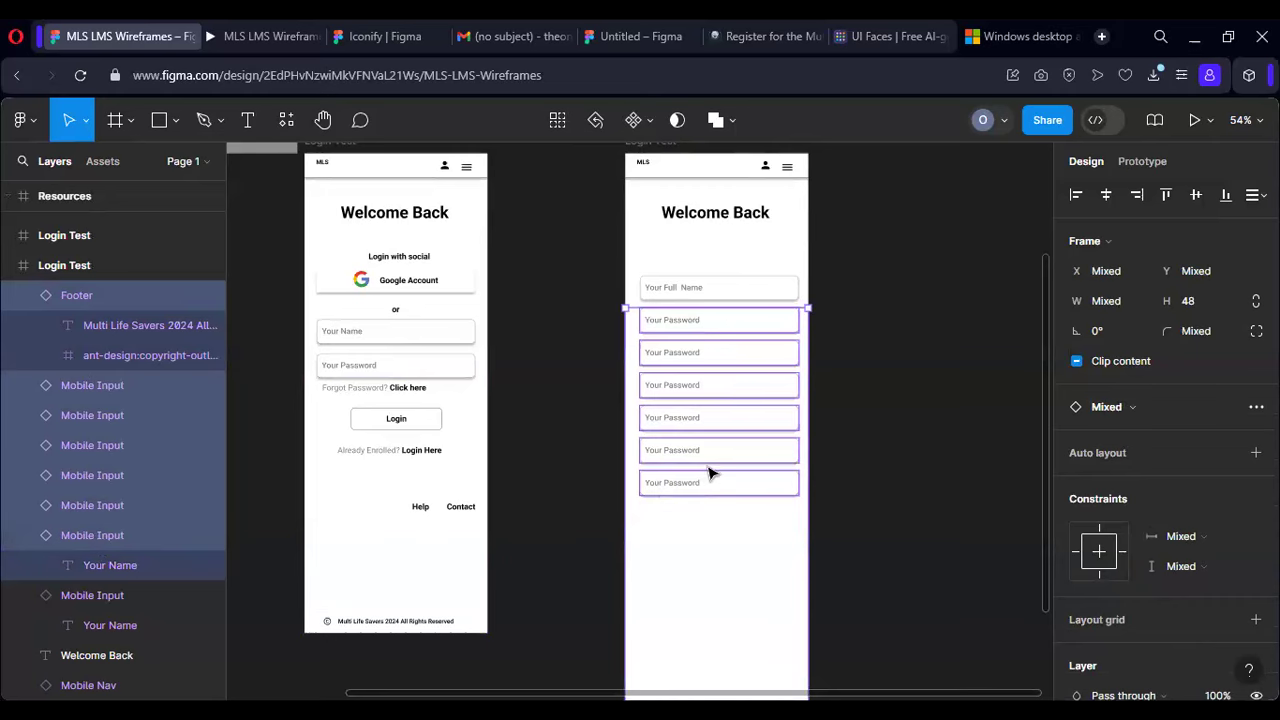
scroll(709, 473, down, 5)
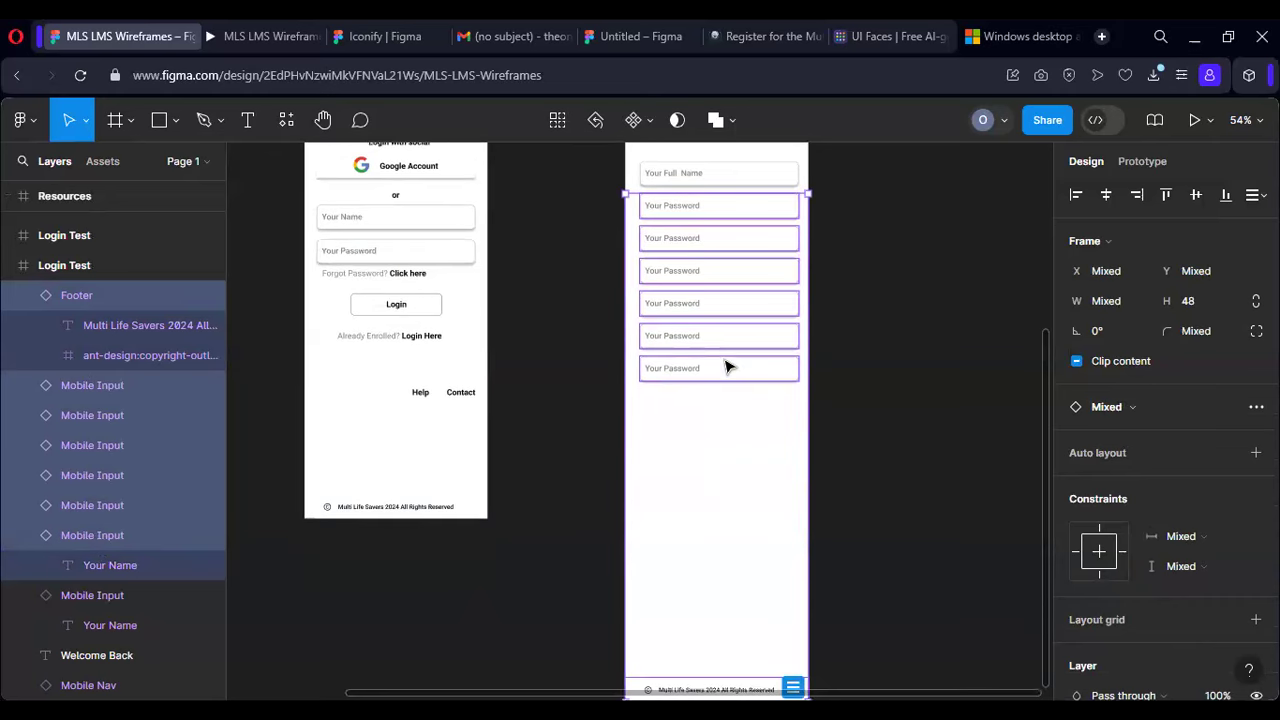
alt+drag(729, 367, 728, 565)
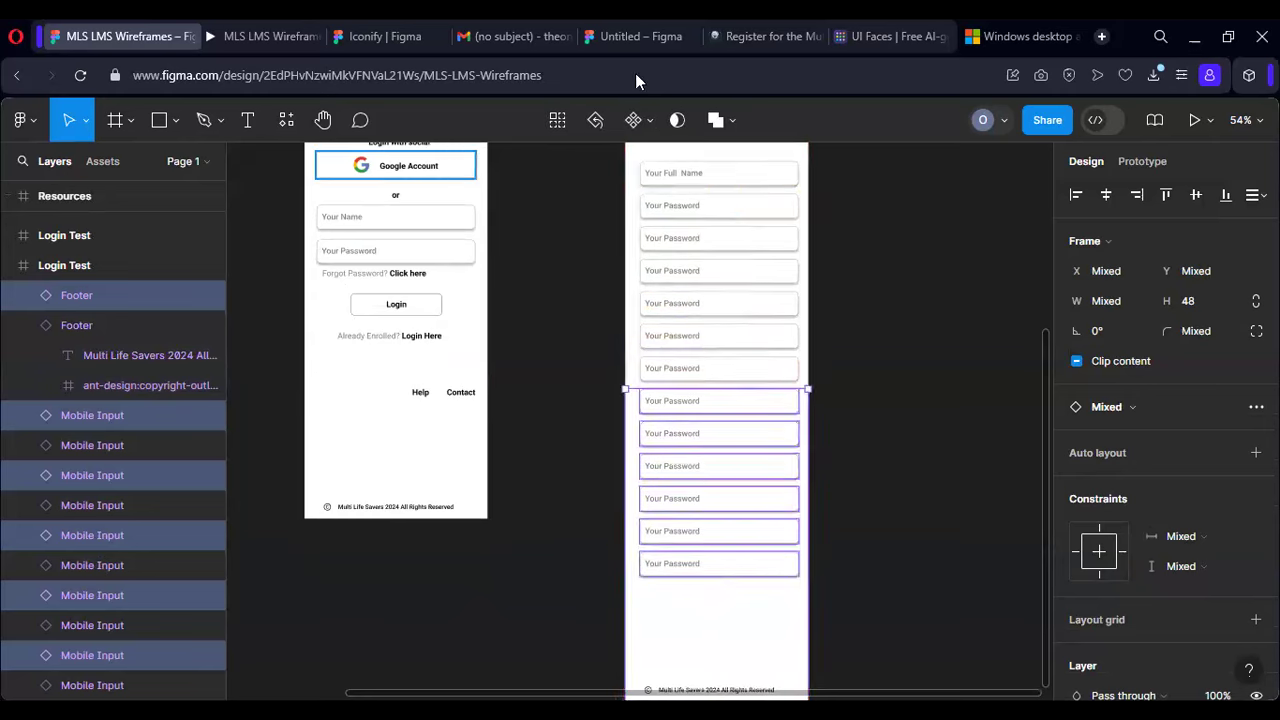
scroll(846, 294, up, 3)
scroll(840, 408, down, 8)
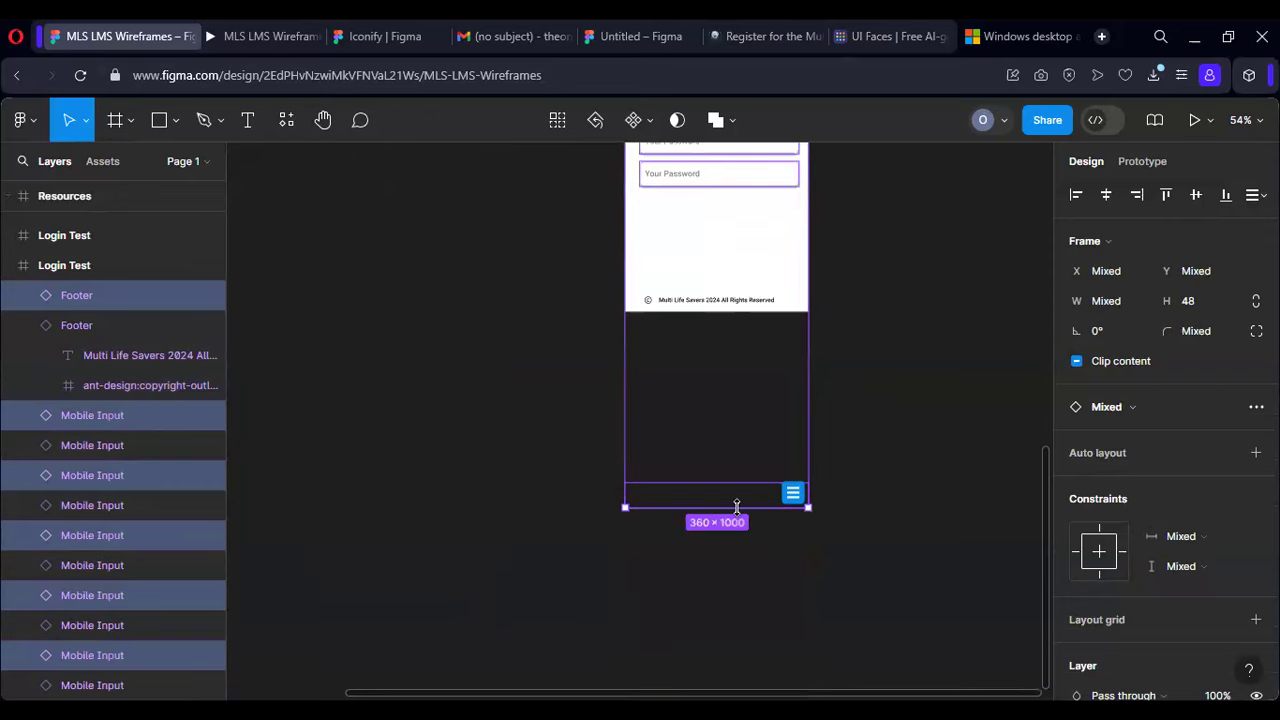
drag(719, 193, 728, 290)
key(ctrl+z)
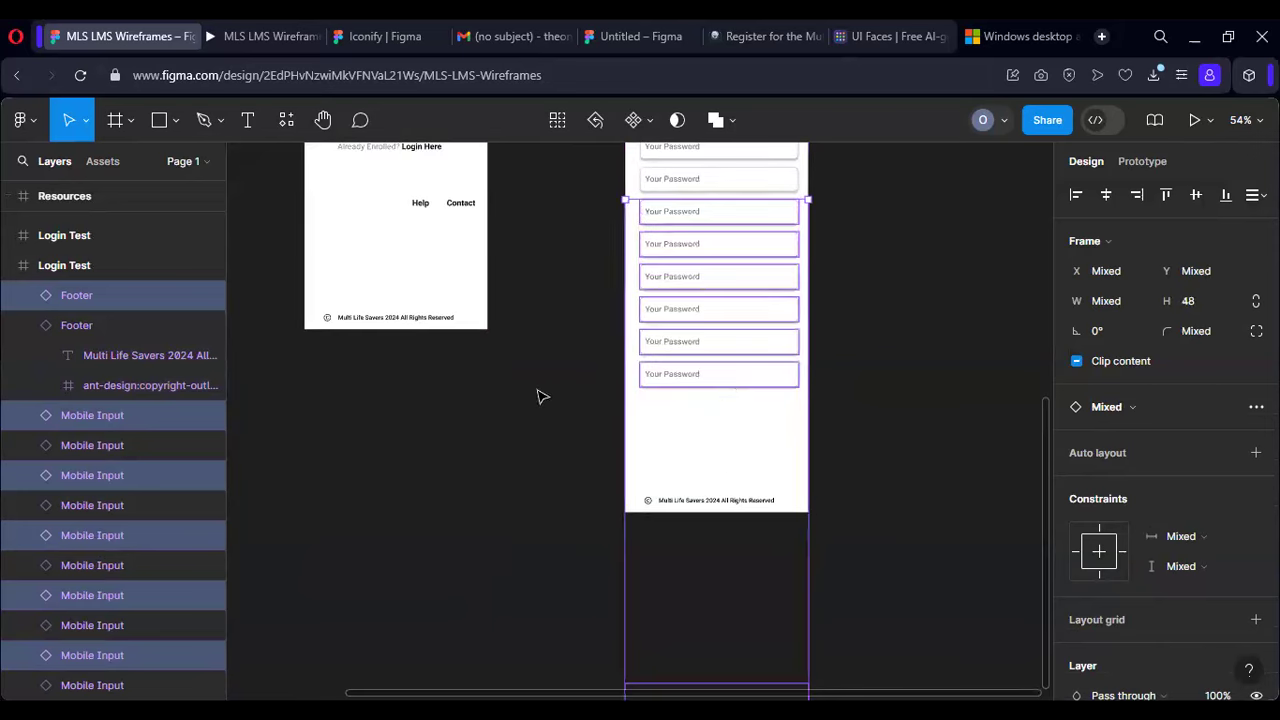
key(ctrl+z)
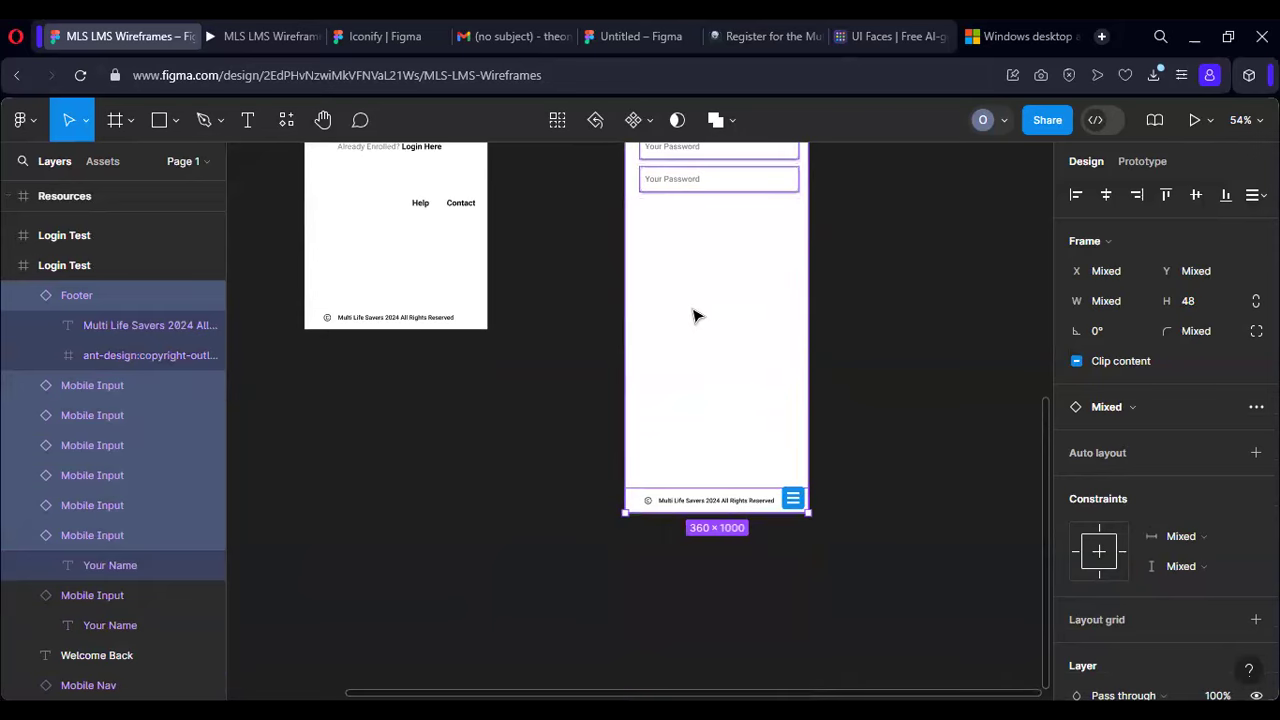
click(714, 435)
scroll(714, 429, up, 5)
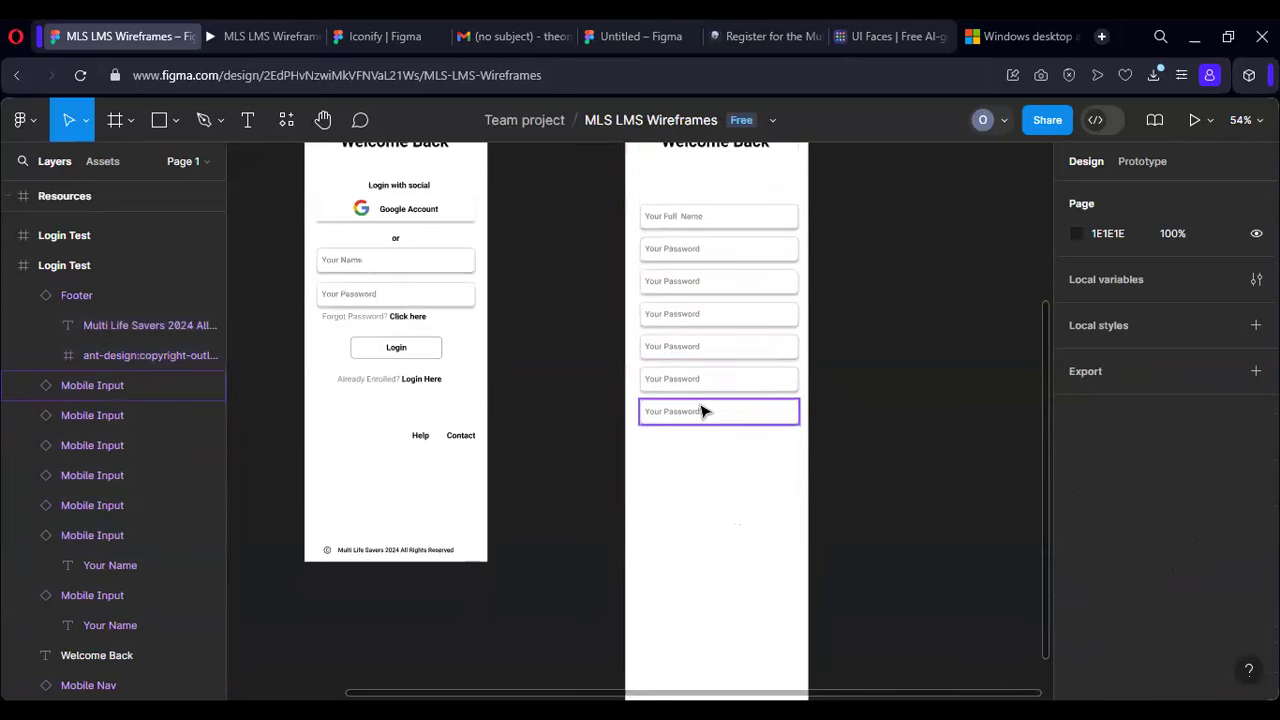
click(104, 390)
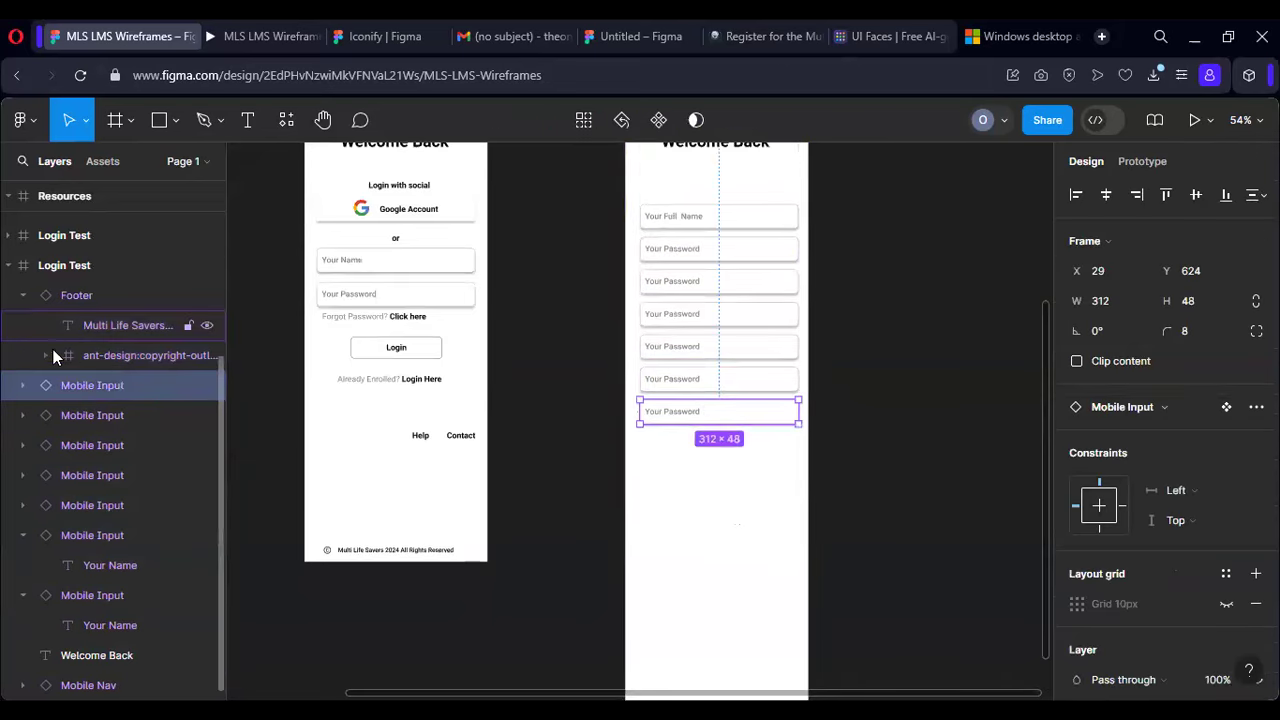
click(84, 296)
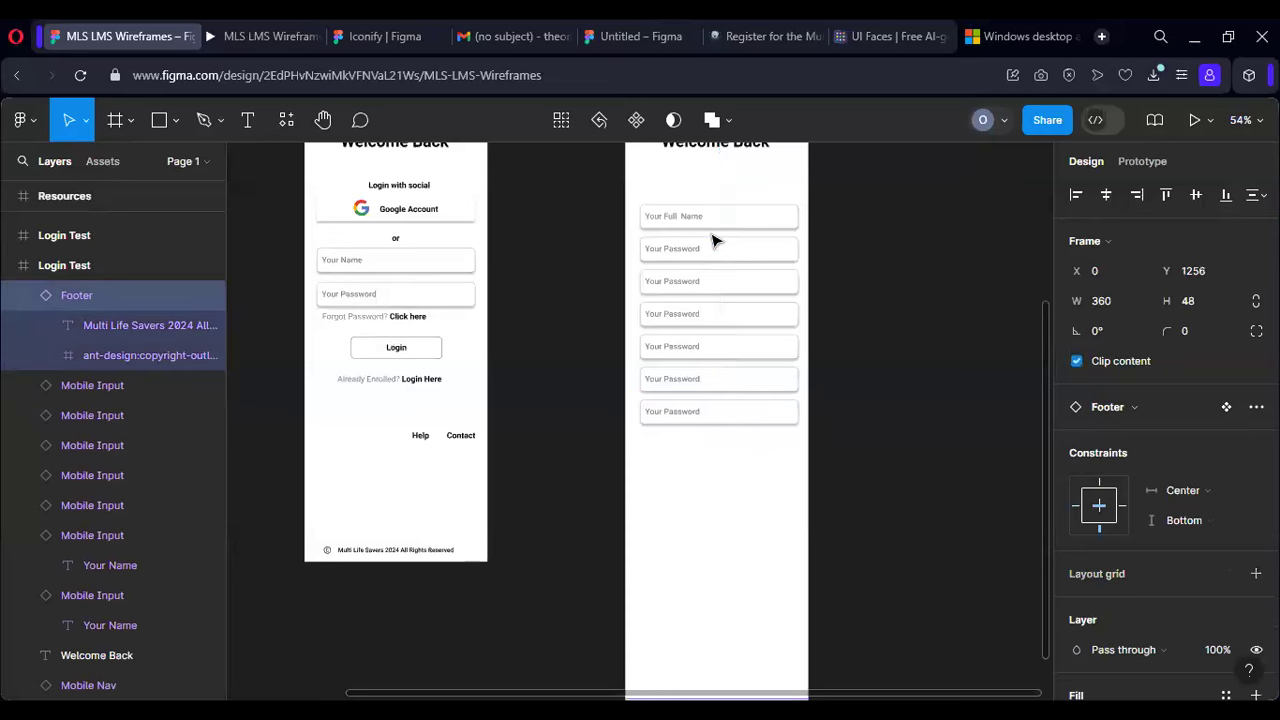
click(705, 218)
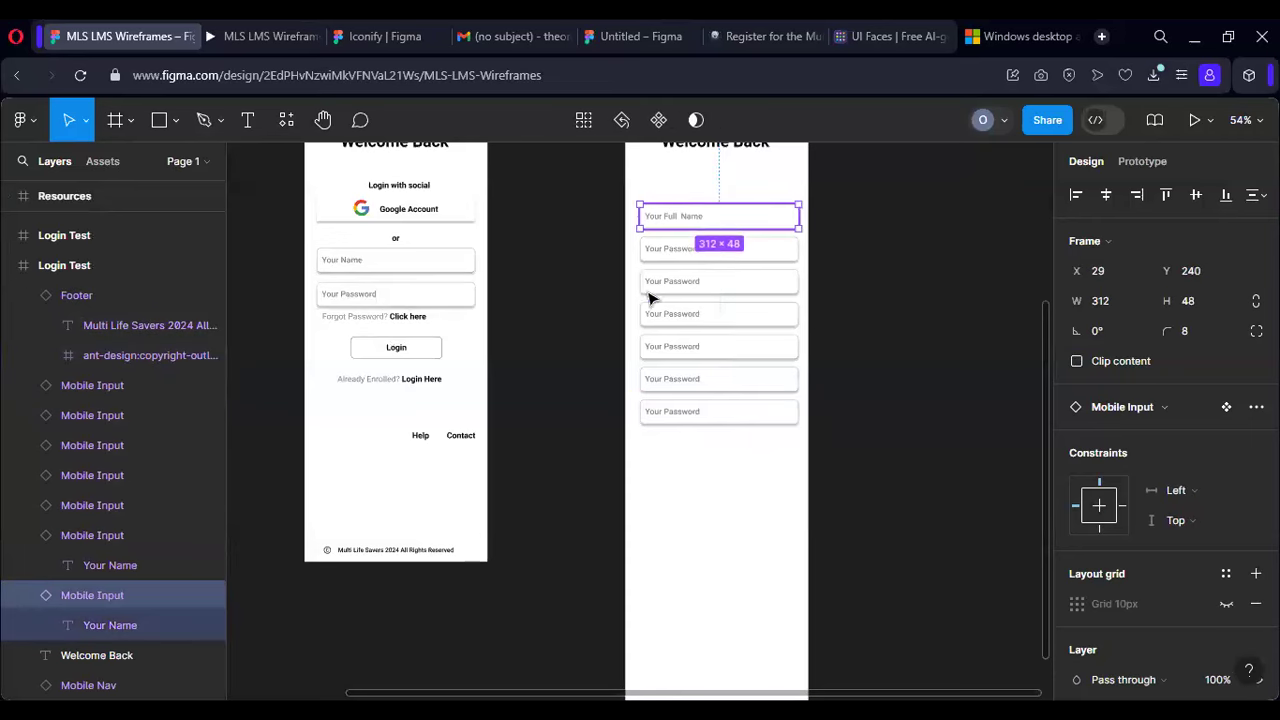
shift+click(92, 300)
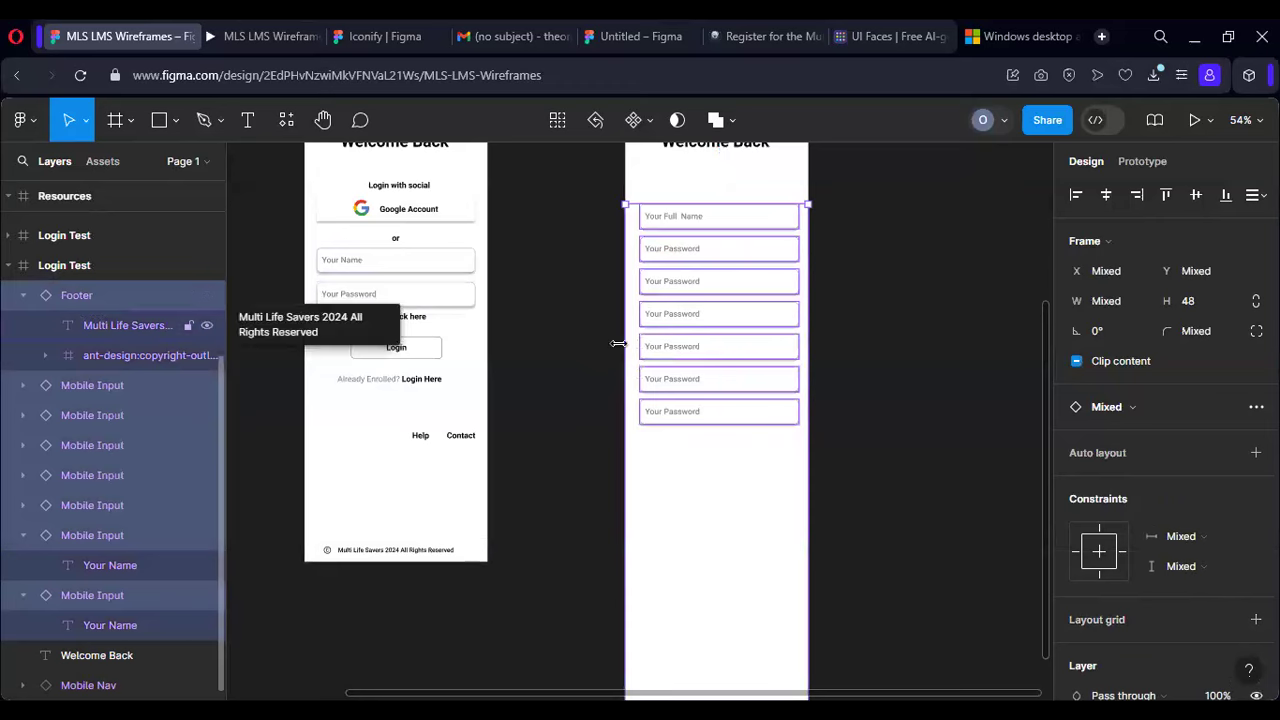
Step: Duplicate the Your Full Name field and the six Your Password fields directly below the existing column in the right-hand frame
click(706, 411)
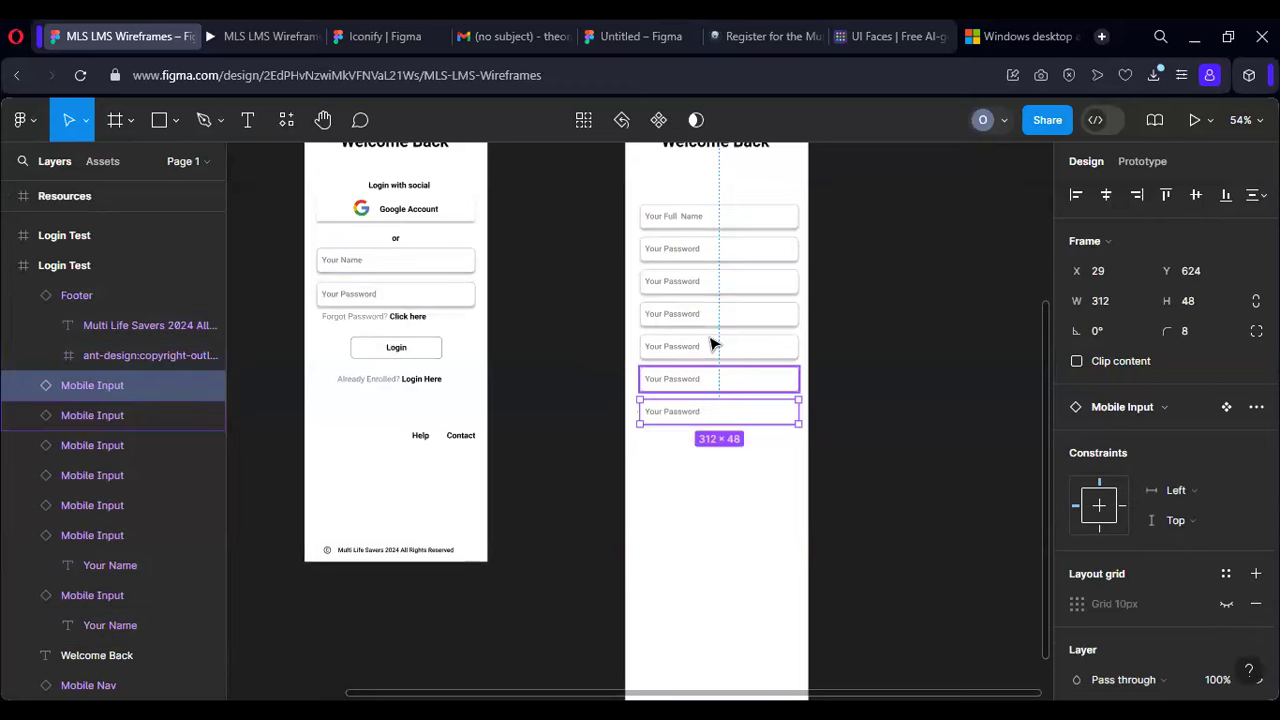
shift+click(711, 379)
shift+click(714, 347)
shift+click(720, 314)
shift+click(731, 281)
shift+click(737, 249)
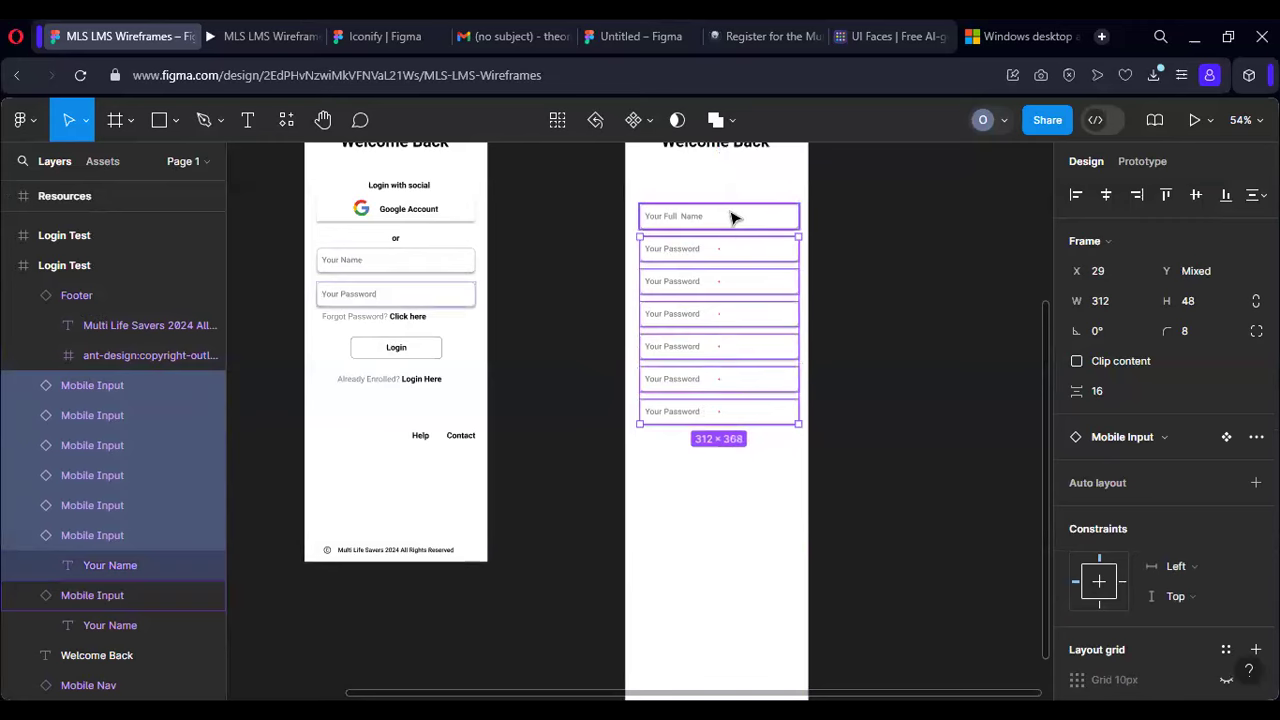
shift+click(731, 216)
scroll(737, 390, down, 1)
drag(743, 380, 750, 604)
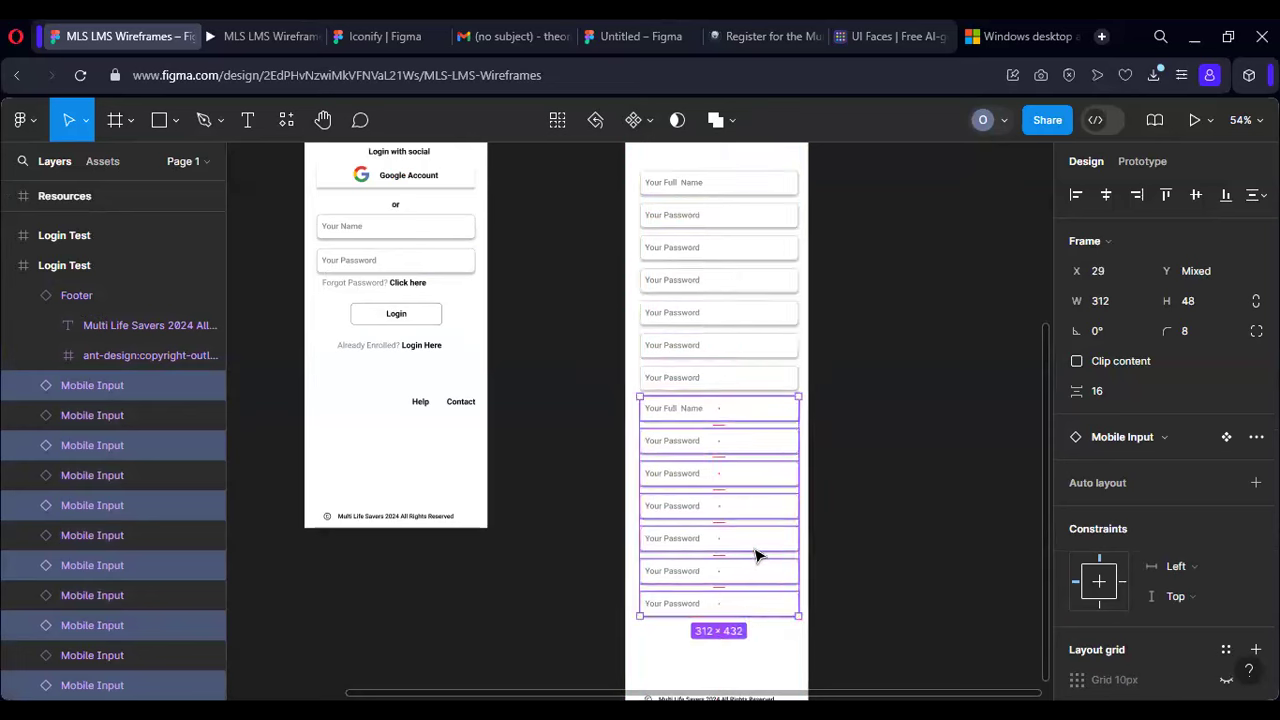
click(778, 655)
Step: Preview the right-hand Login Test frame as a prototype on the phone mockup
scroll(760, 560, down, 3)
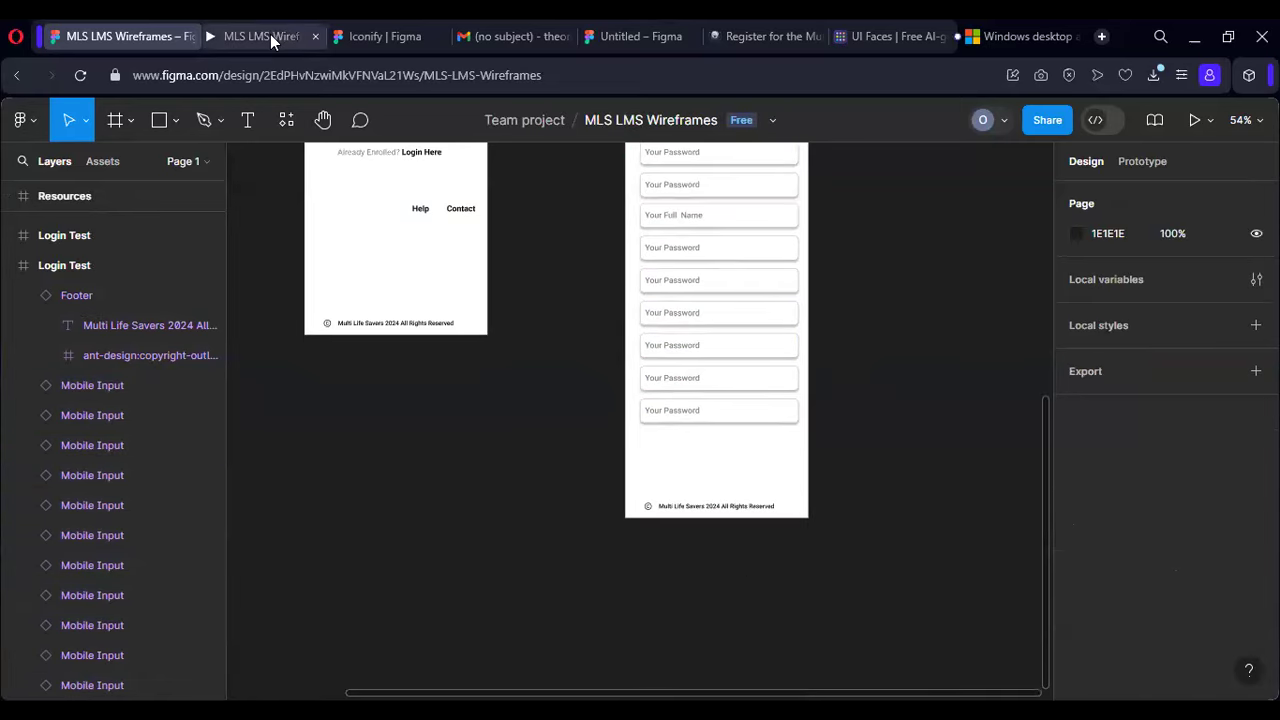
click(270, 34)
click(126, 35)
scroll(703, 343, up, 1)
scroll(703, 343, up, 4)
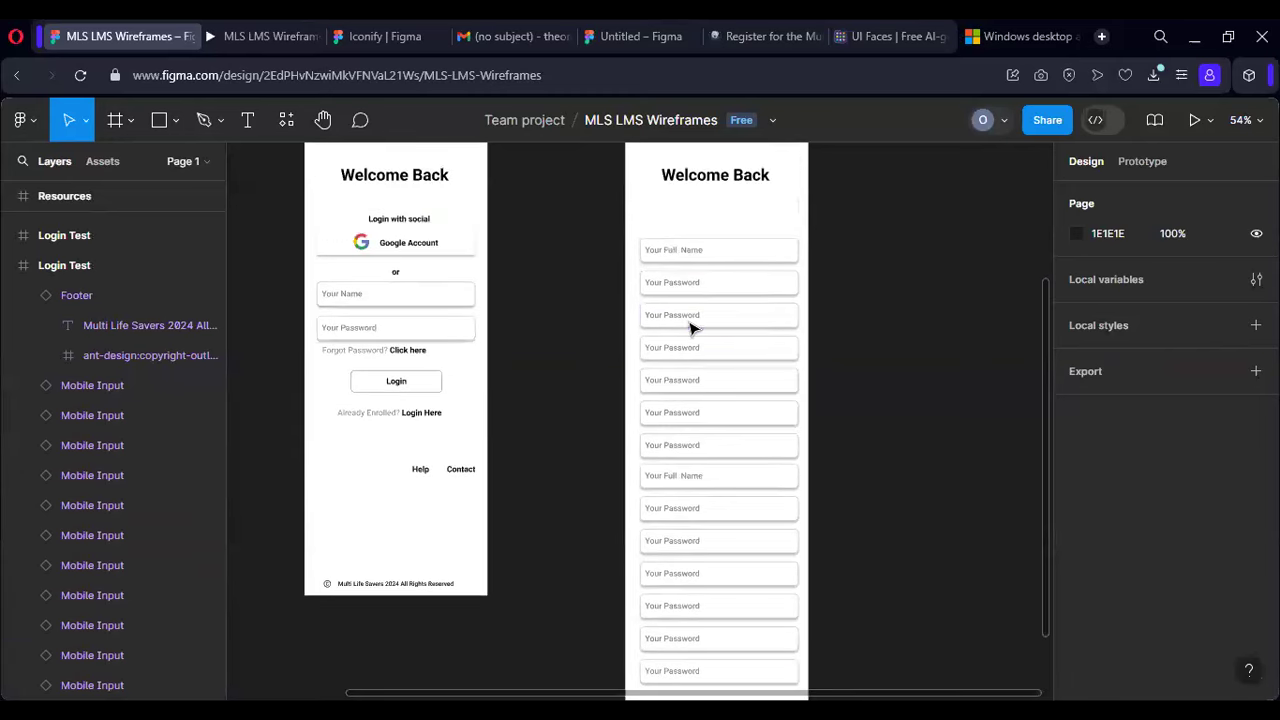
scroll(670, 205, up, 1)
click(662, 178)
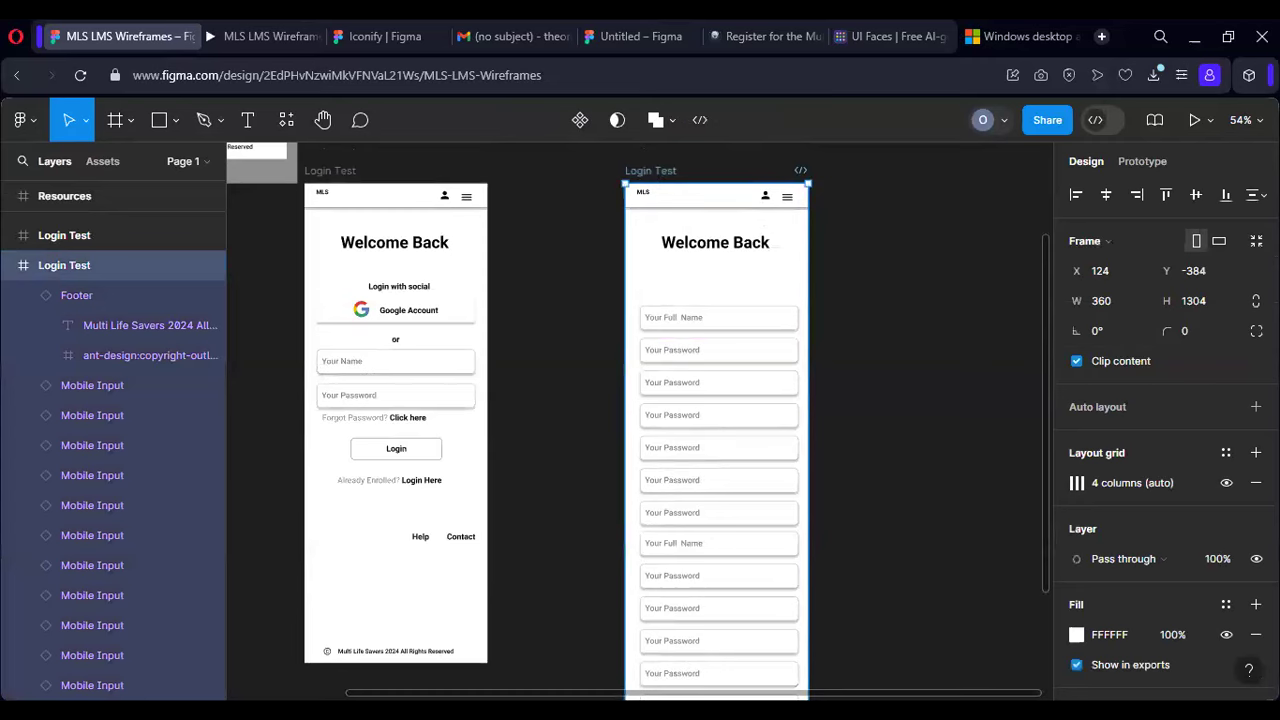
click(1198, 120)
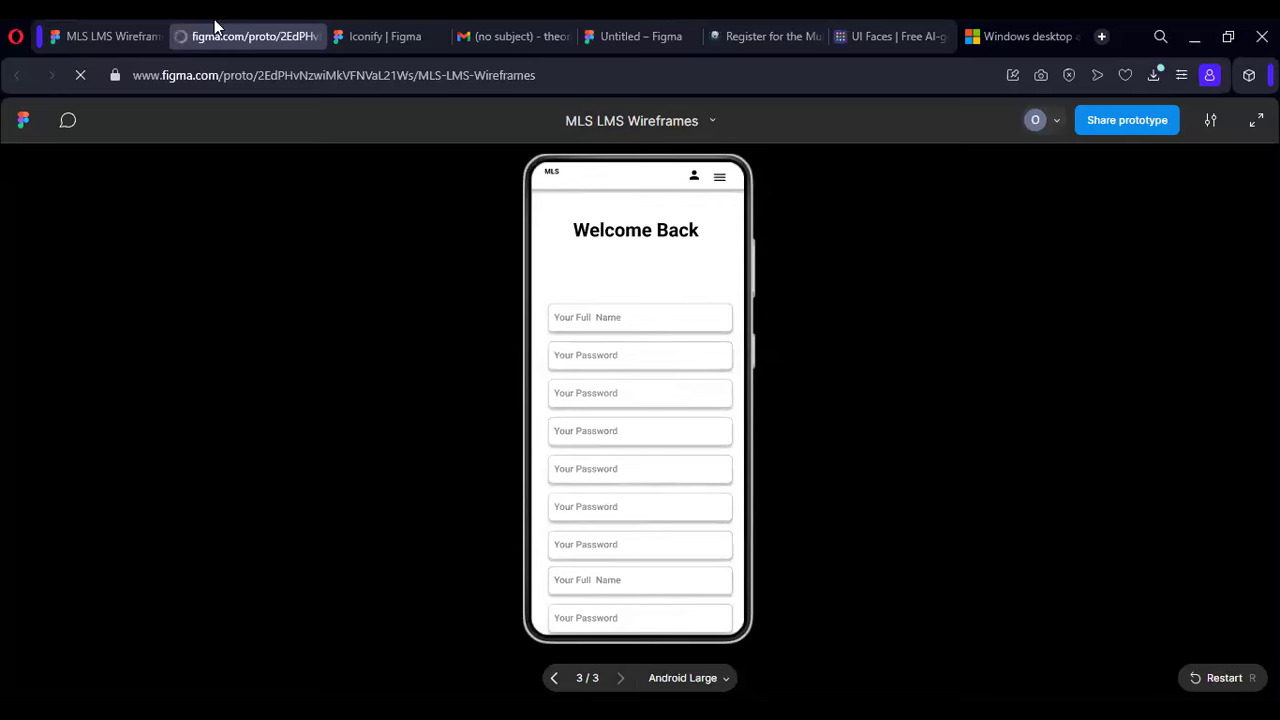
Step: Try vertical overflow scrolling on the right-hand Login Test frame, and return its overflow to No scrolling
click(105, 36)
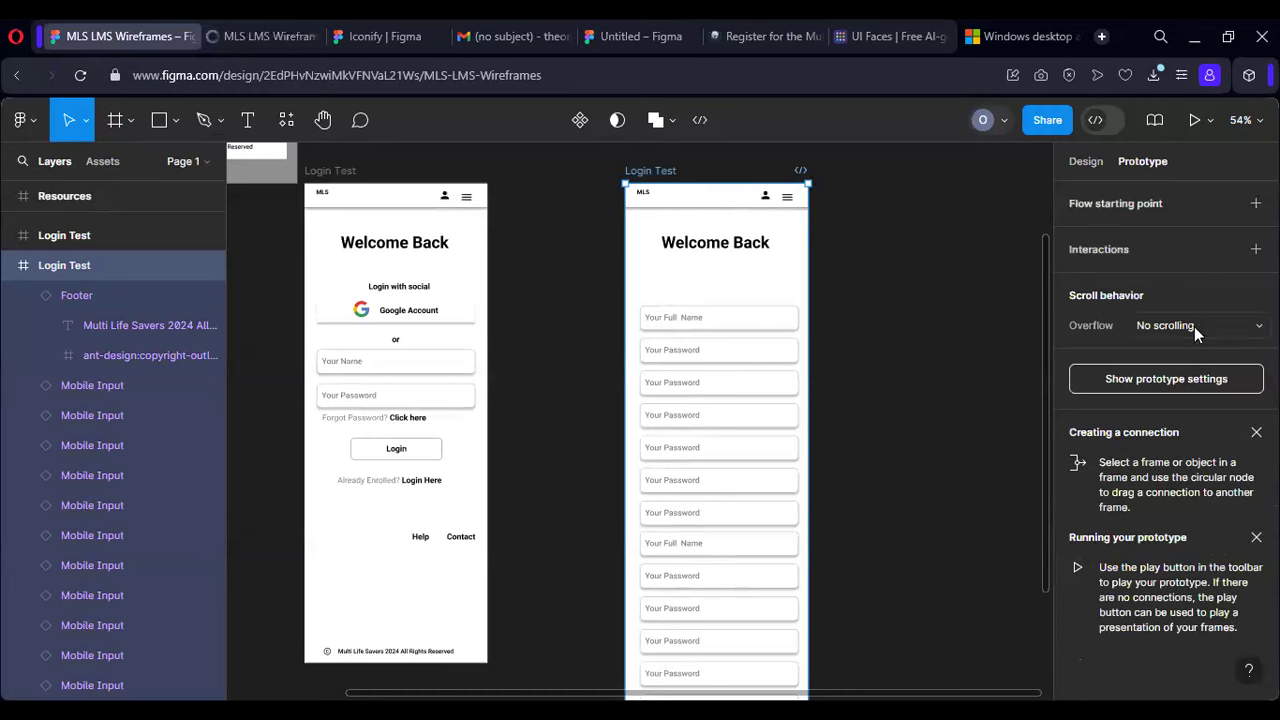
click(1194, 326)
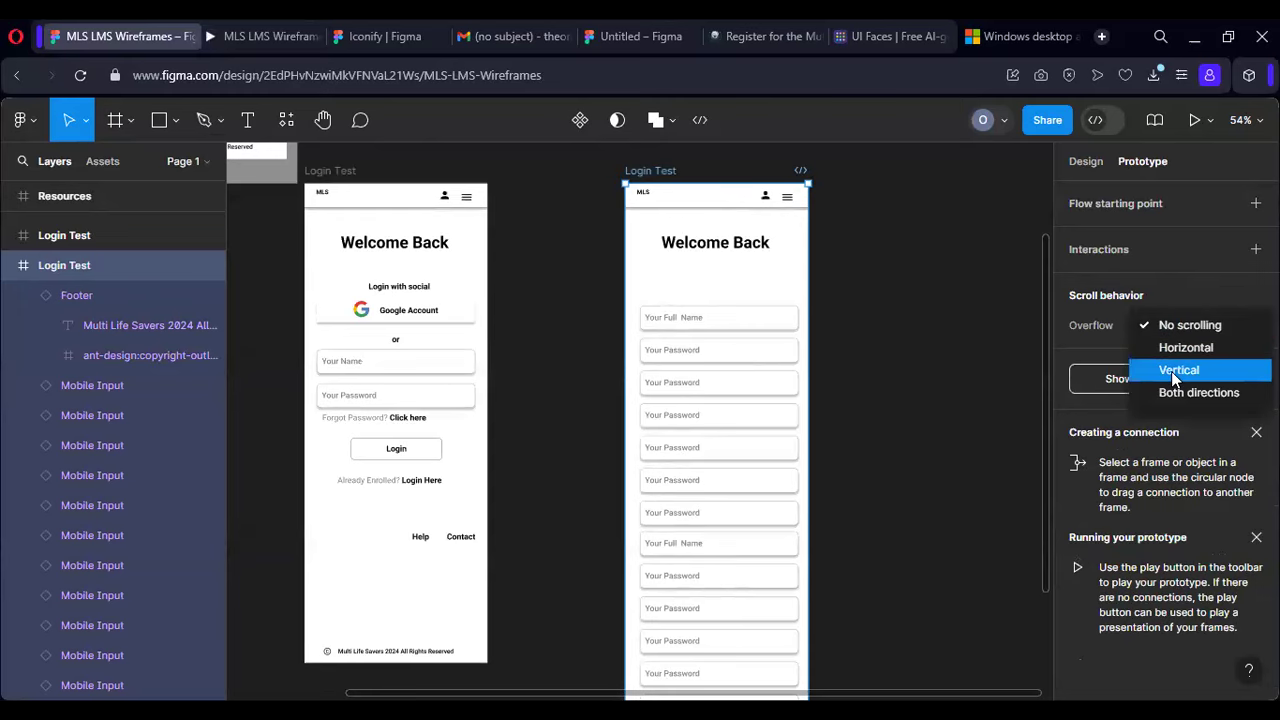
click(1178, 369)
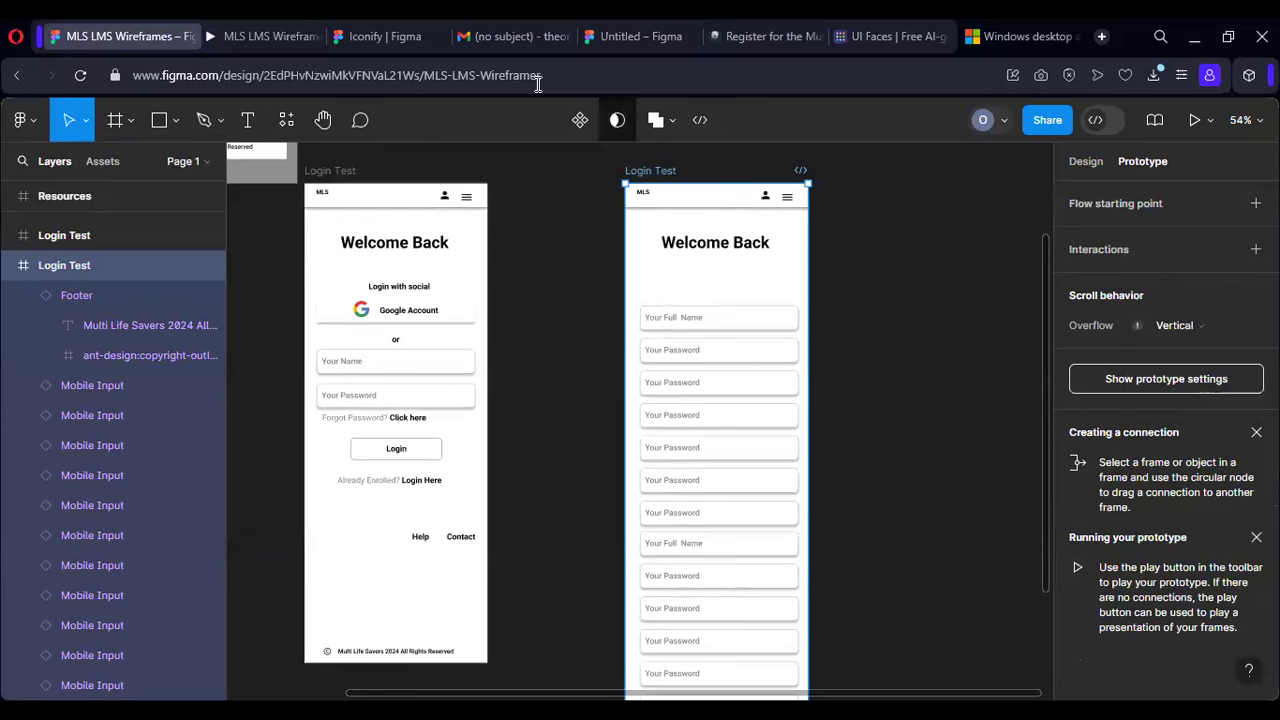
click(250, 36)
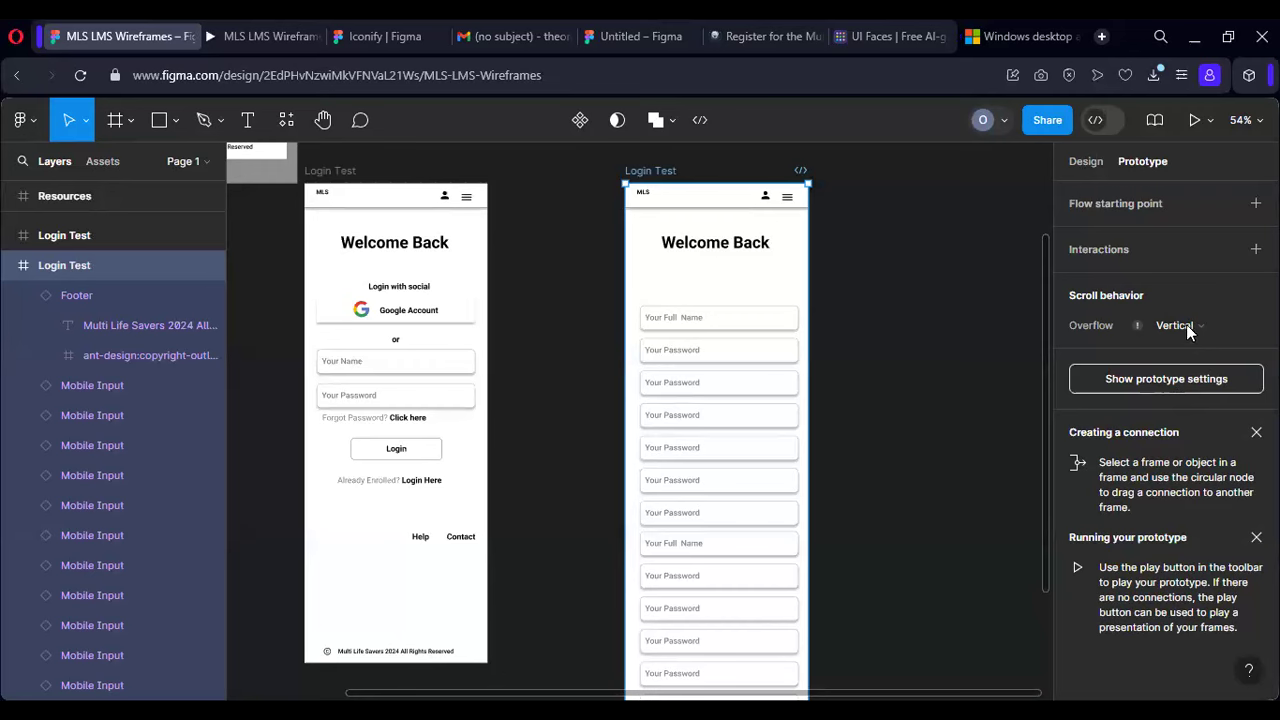
click(1188, 328)
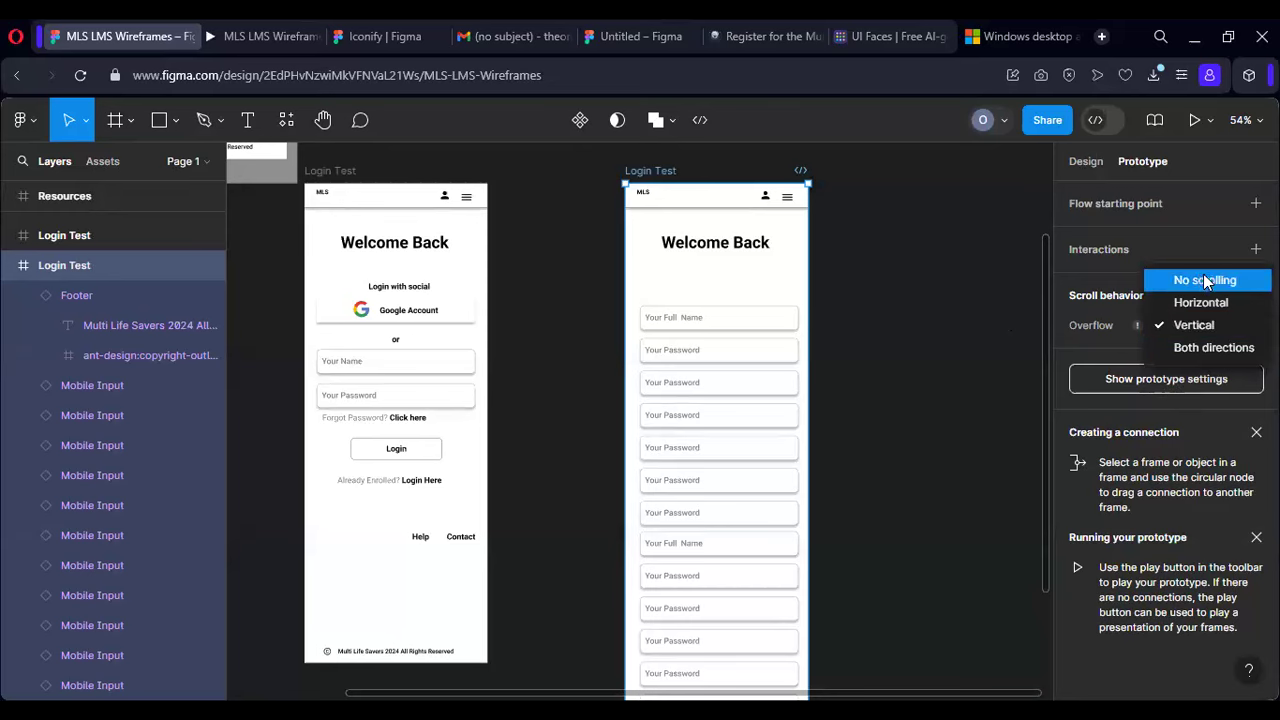
click(1204, 281)
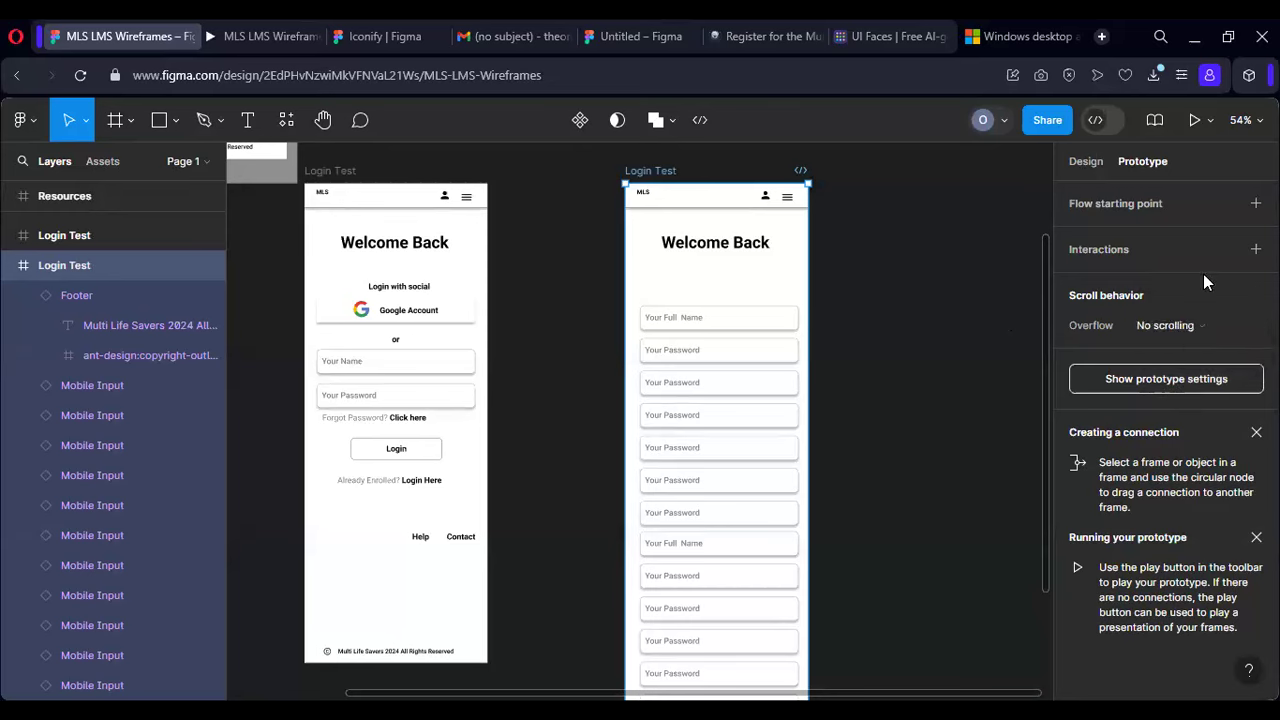
Step: Test the long form in the prototype preview by scrolling it down to the footer and back up to the heading
click(261, 36)
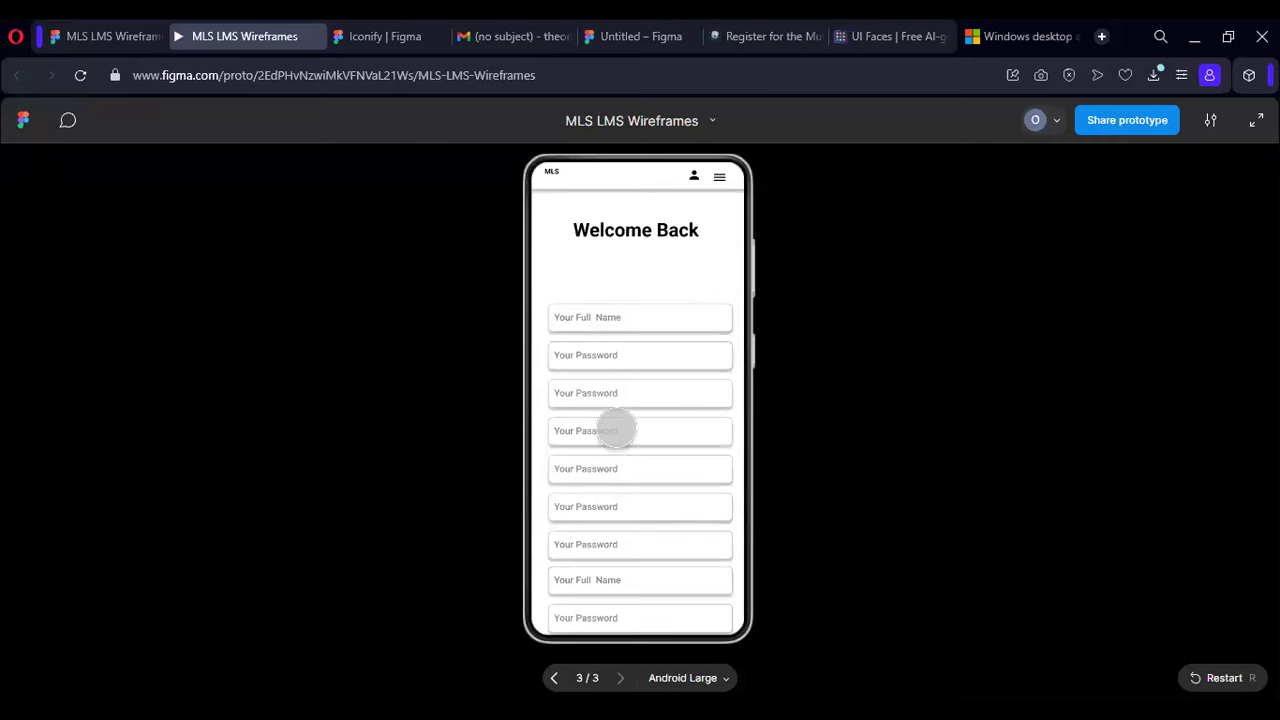
scroll(614, 431, down, 5)
scroll(654, 609, up, 3)
scroll(657, 520, down, 3)
scroll(648, 249, down, 1)
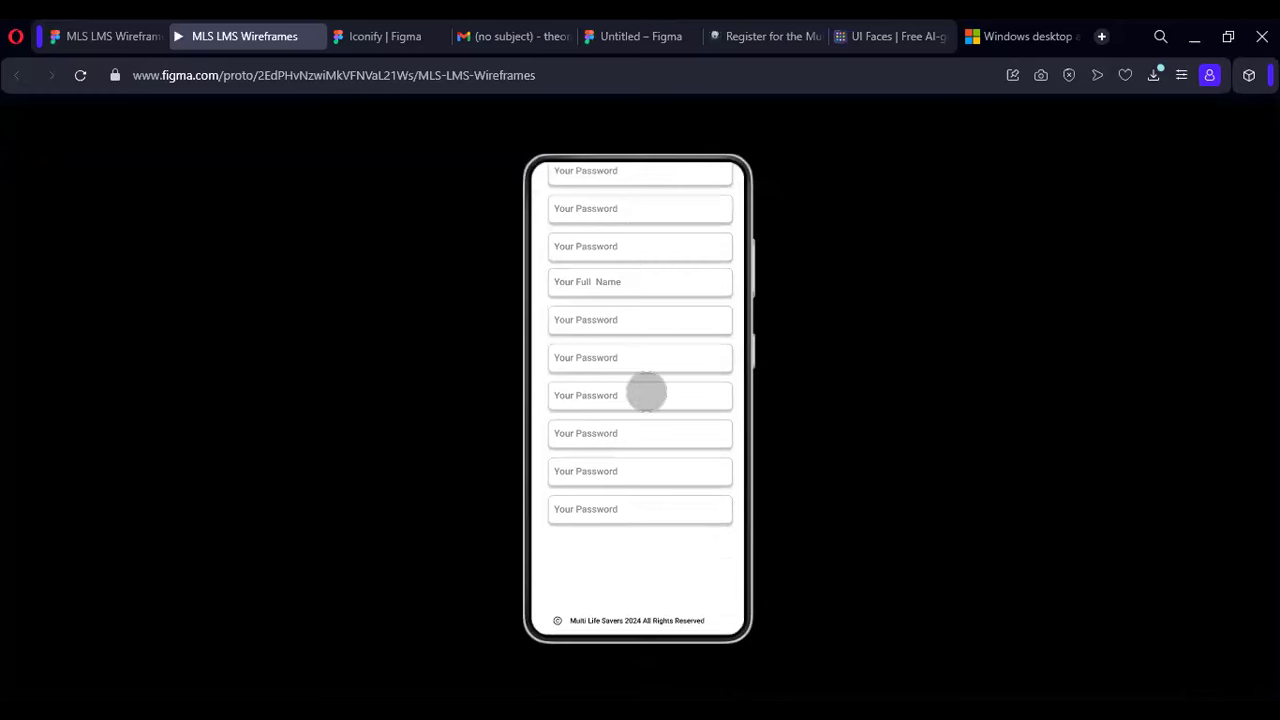
scroll(659, 572, up, 3)
drag(661, 571, 646, 207)
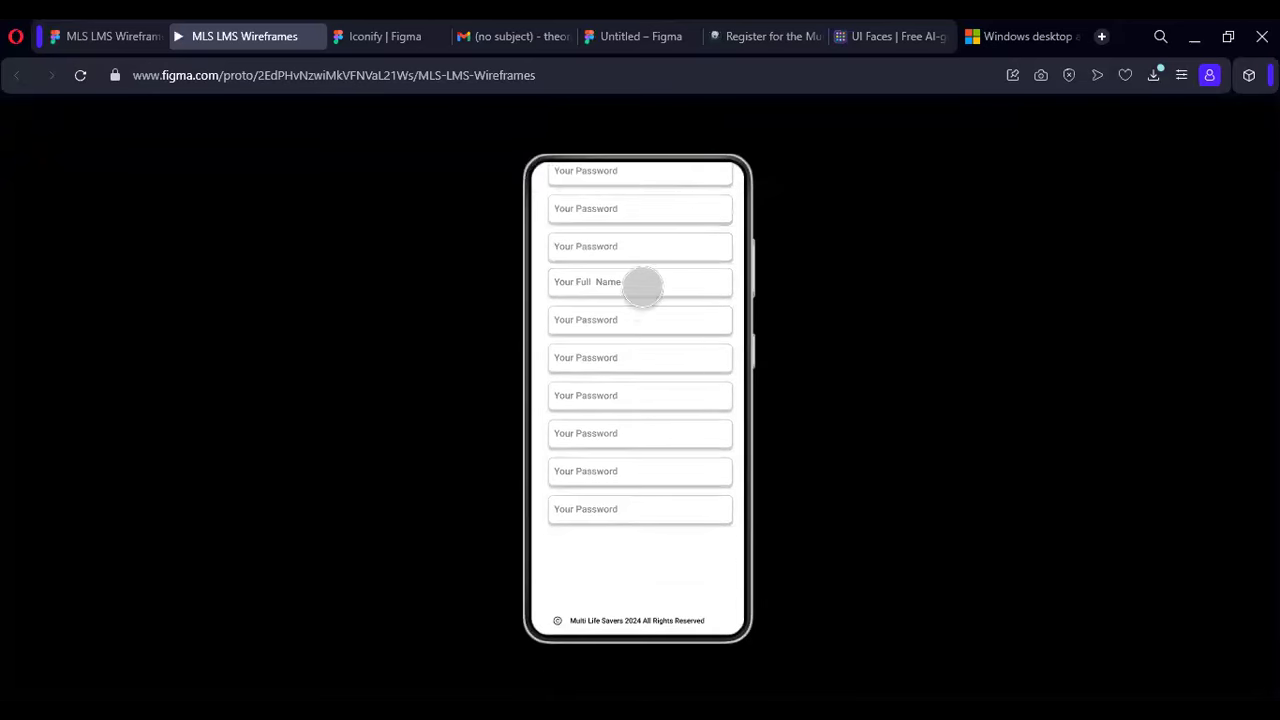
drag(649, 386, 637, 600)
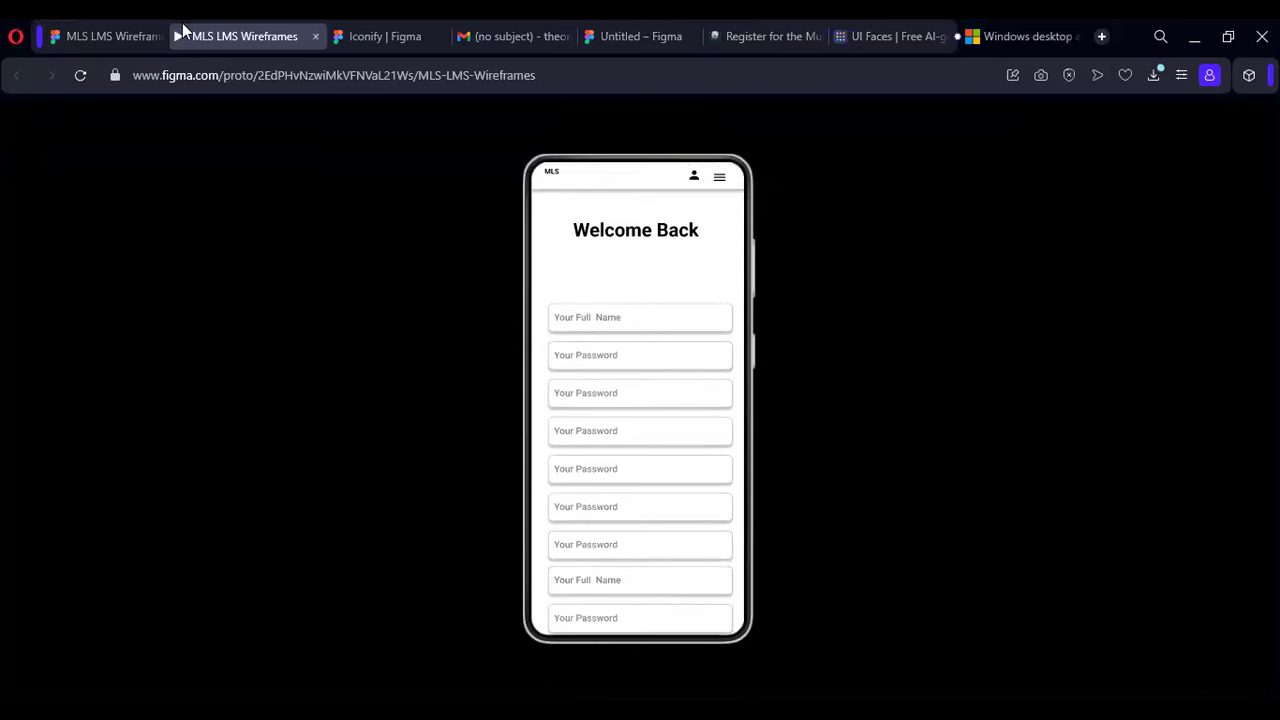
Step: Extend the right-hand Login Test frame slightly further downward in the design file and close the prototype preview
click(100, 36)
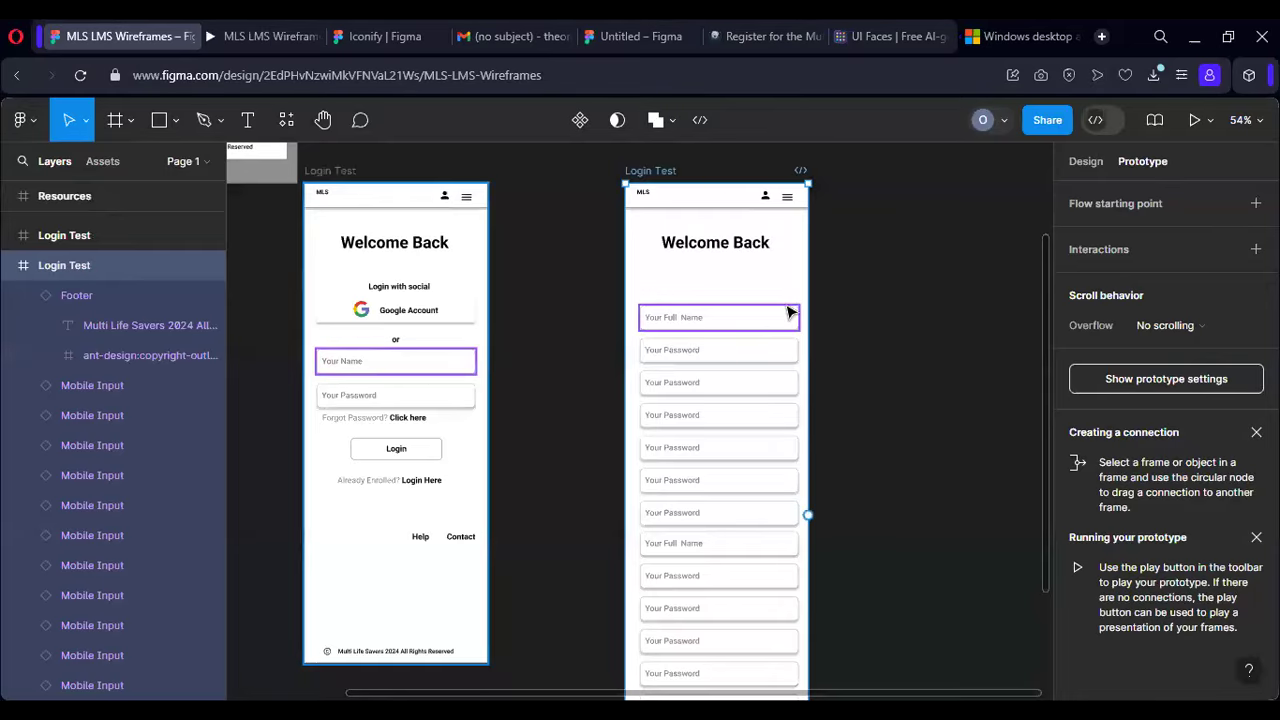
scroll(775, 345, down, 3)
scroll(771, 385, down, 1)
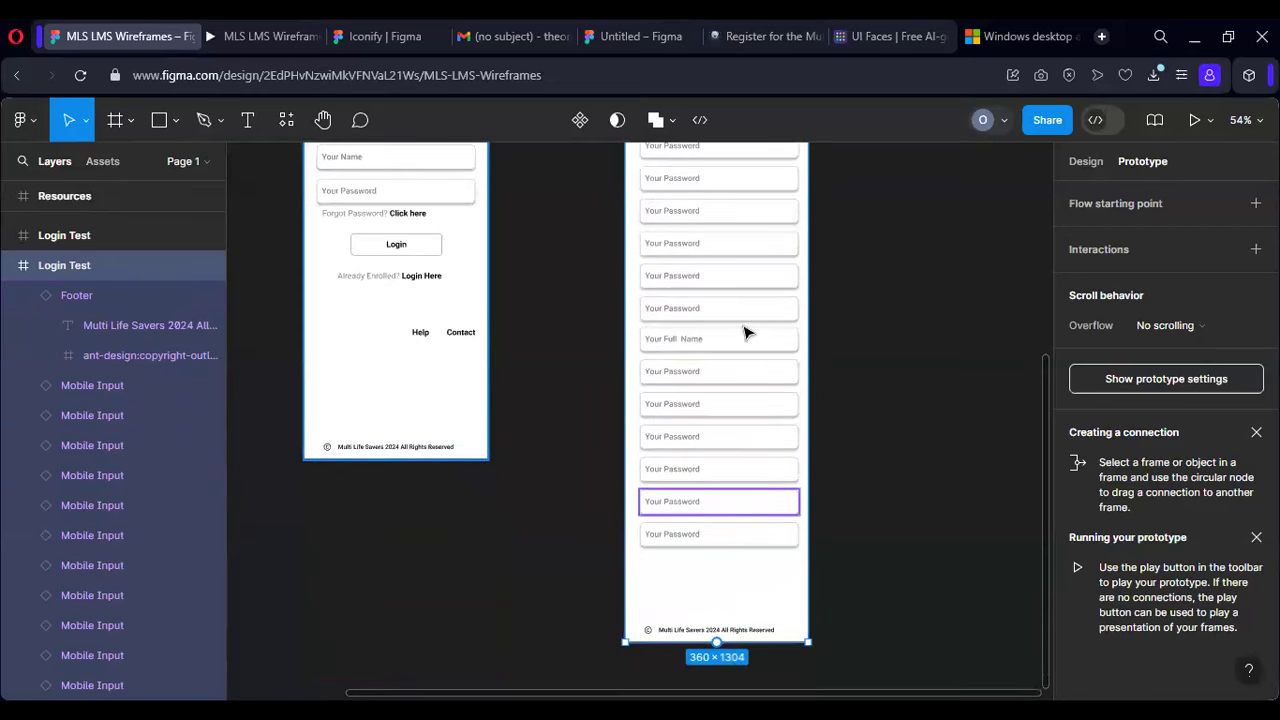
drag(735, 673, 735, 702)
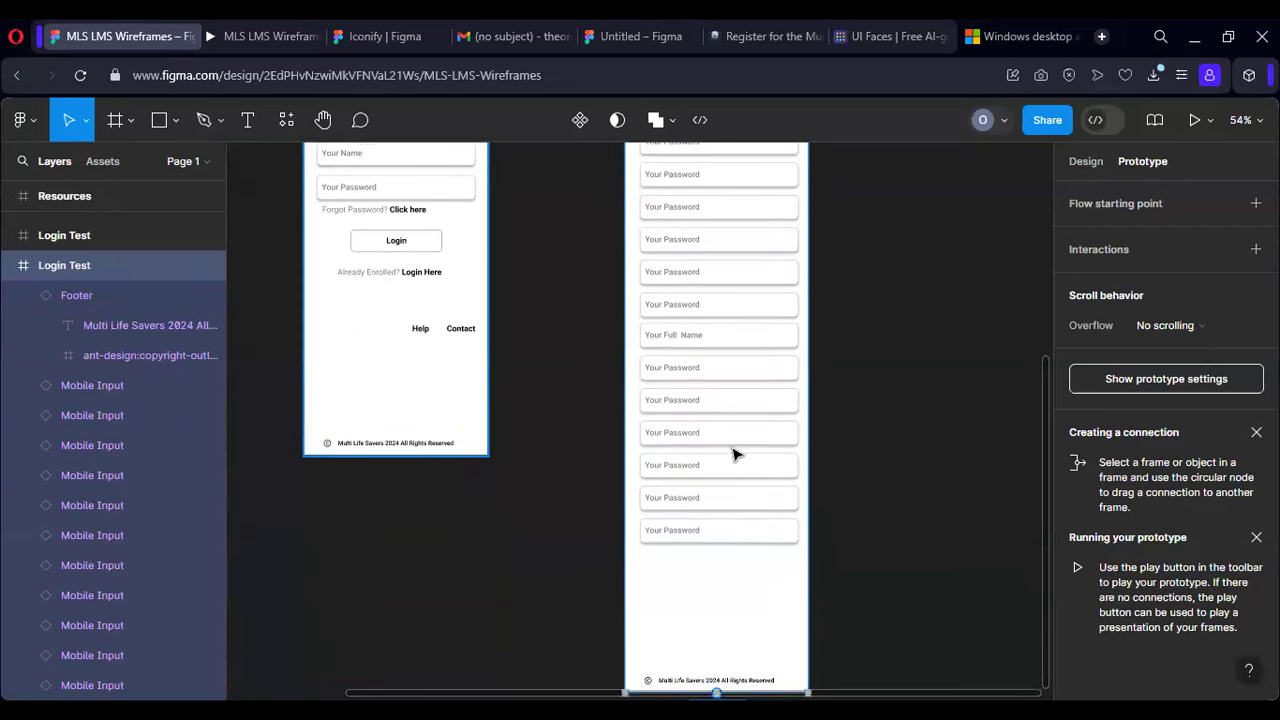
click(277, 28)
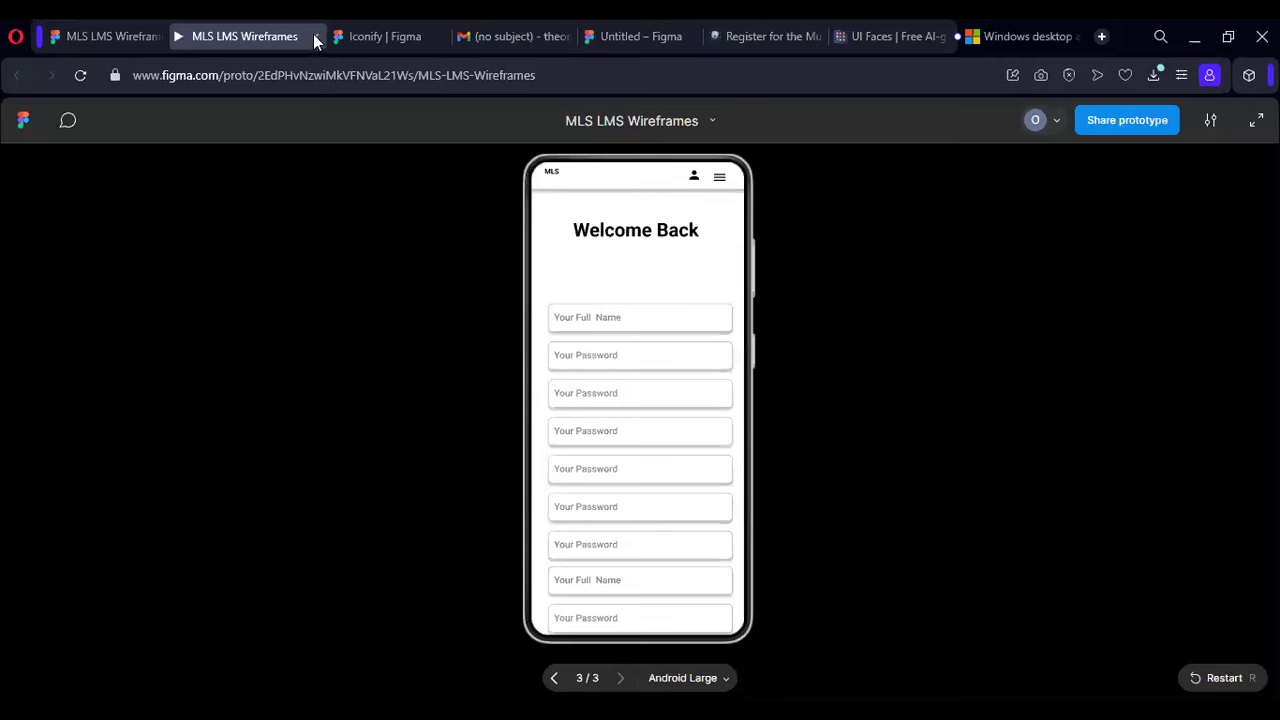
key(ctrl+w)
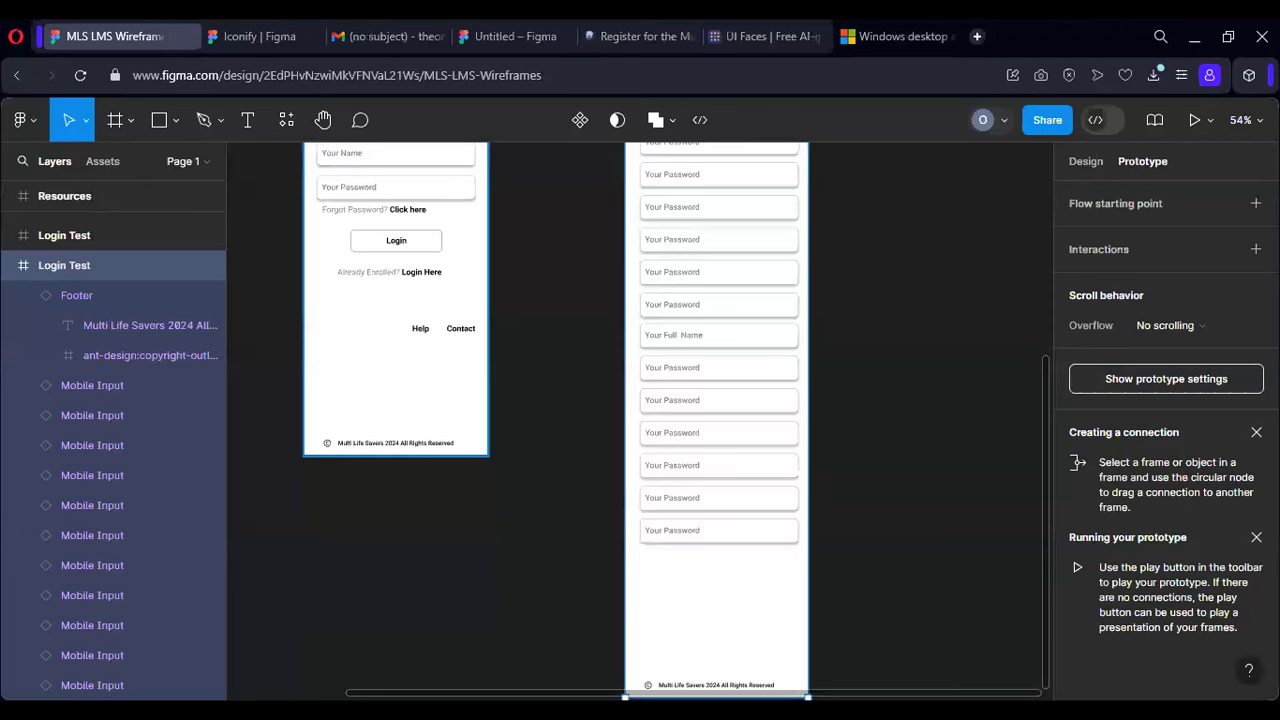
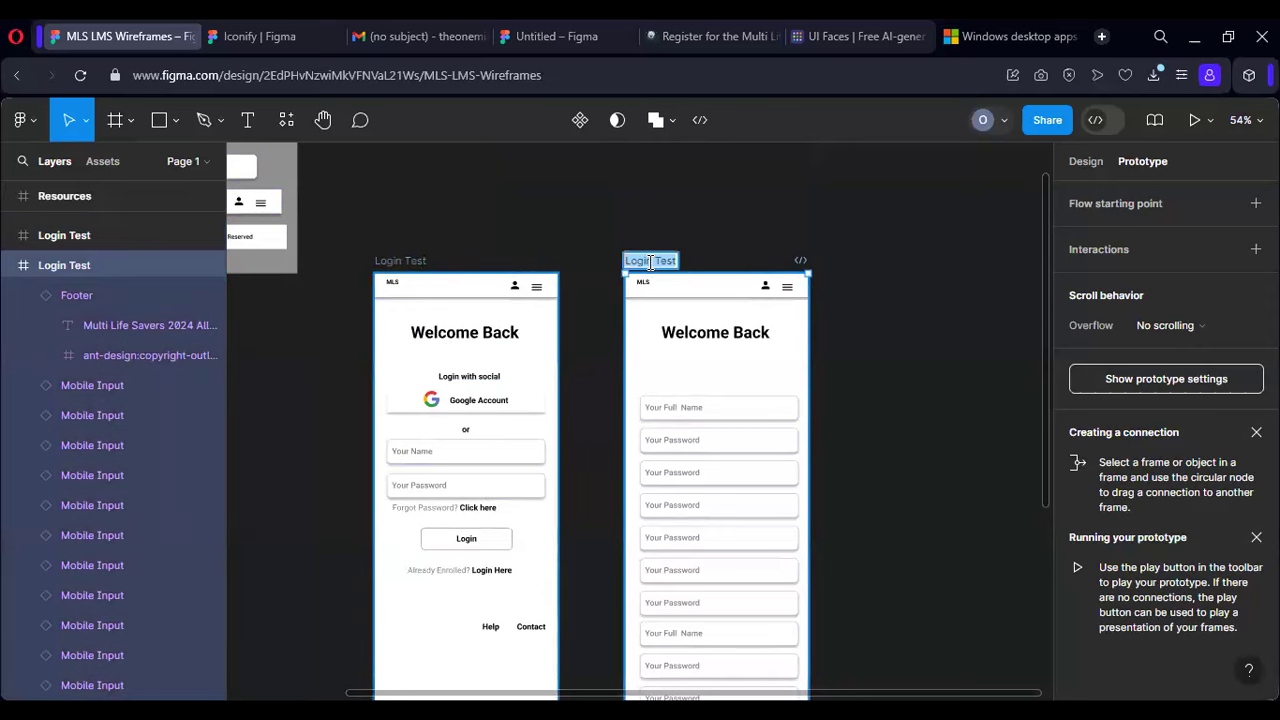
Step: Rename the long form frame as Enrollment test
text(Enrolle)
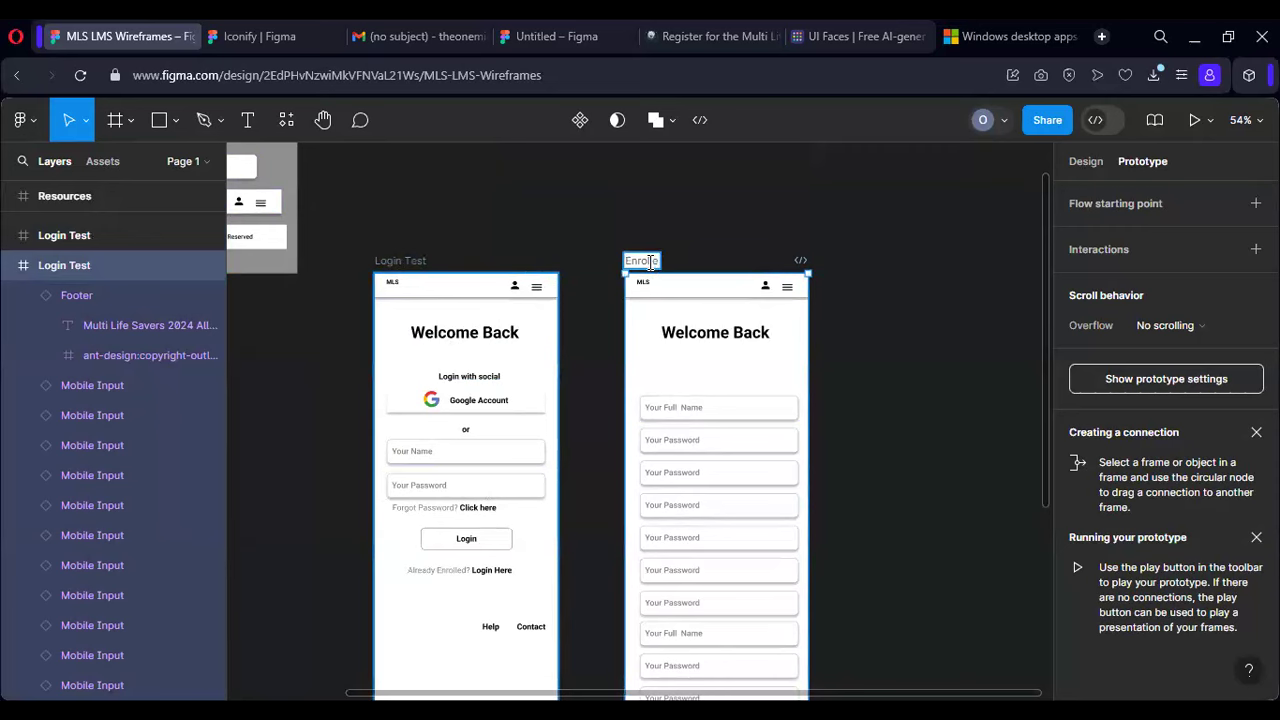
key(BackSpace)
key(Return)
text(me)
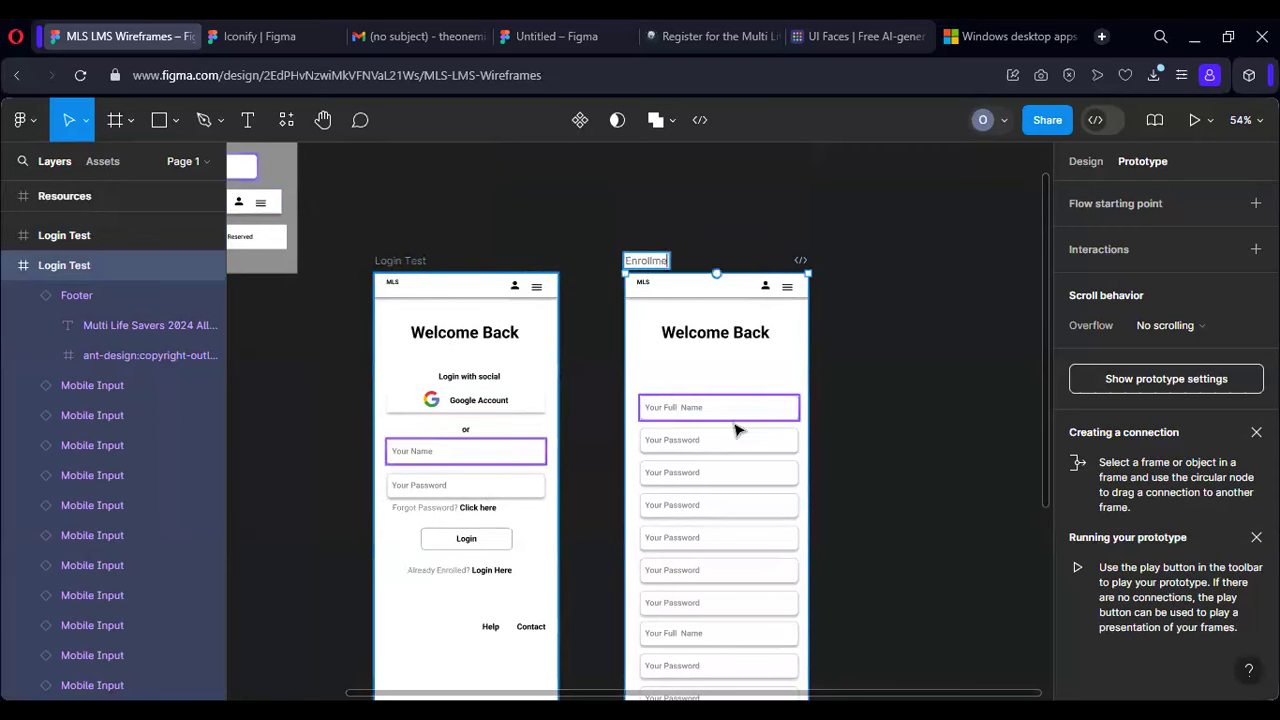
text(nt test)
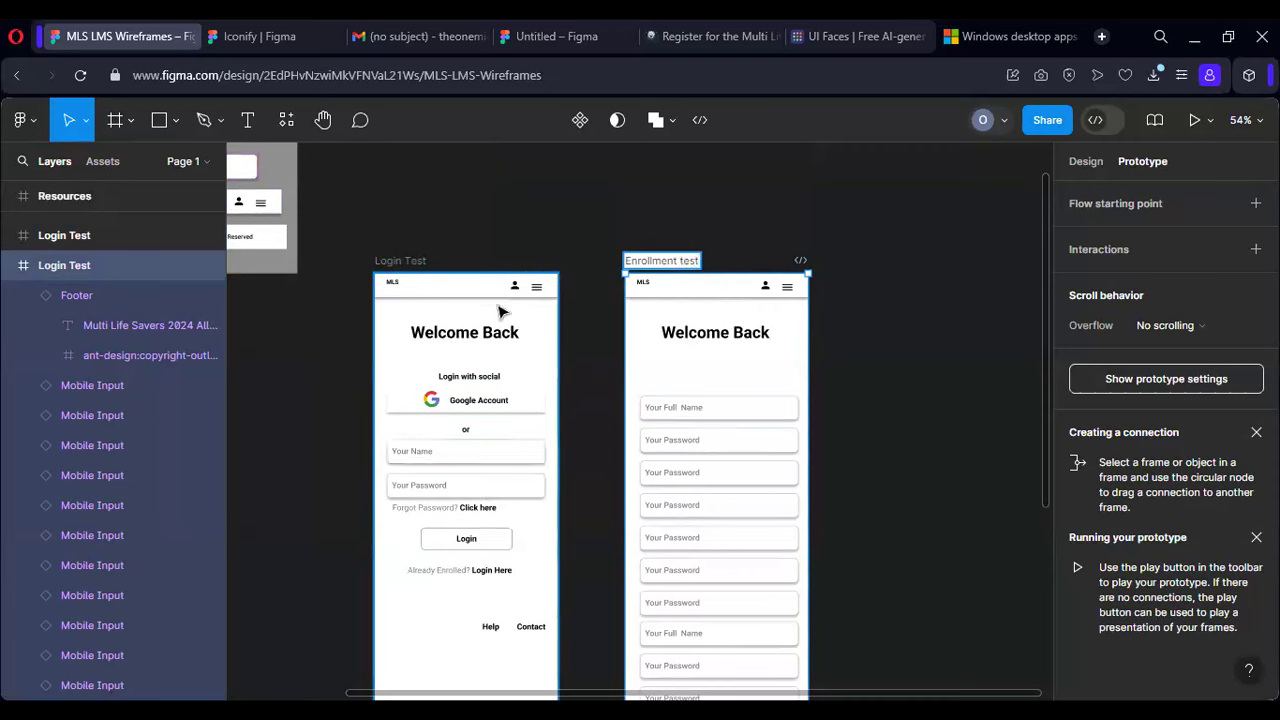
click(405, 250)
Step: Duplicate the Login Test frame to the right of the Enrollment test frame and name the copy About
click(405, 261)
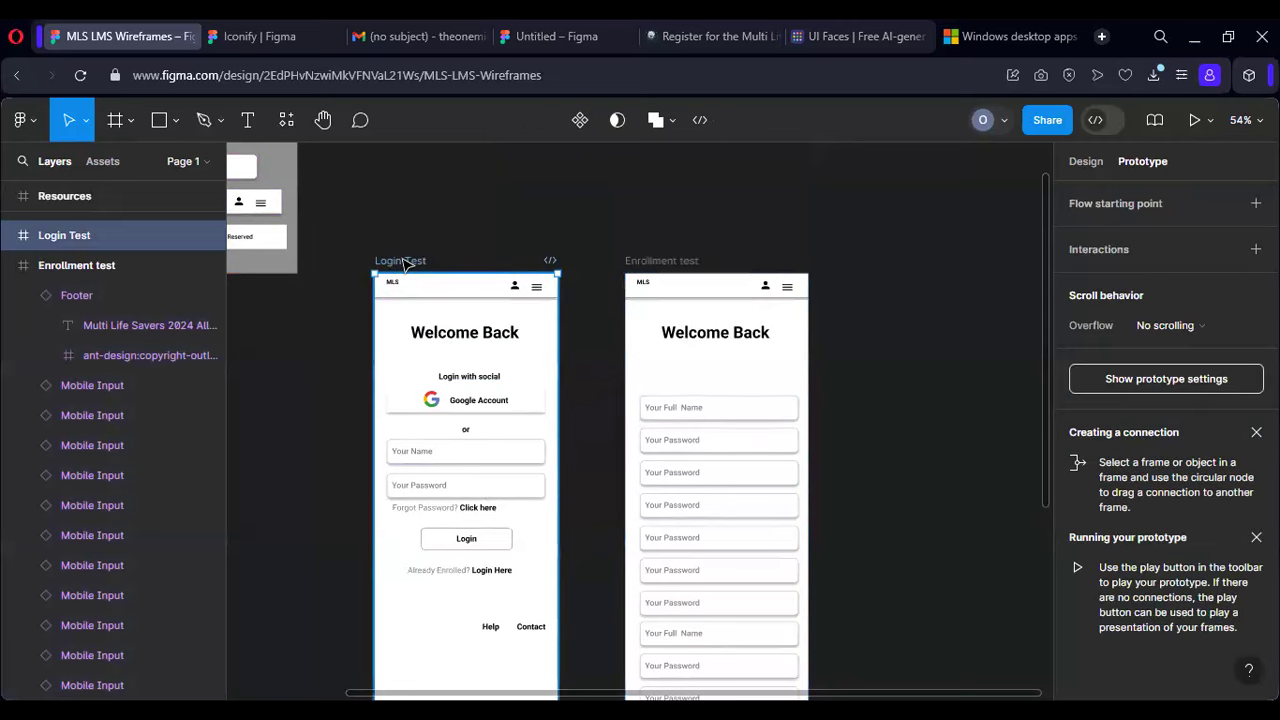
drag(405, 263, 895, 256)
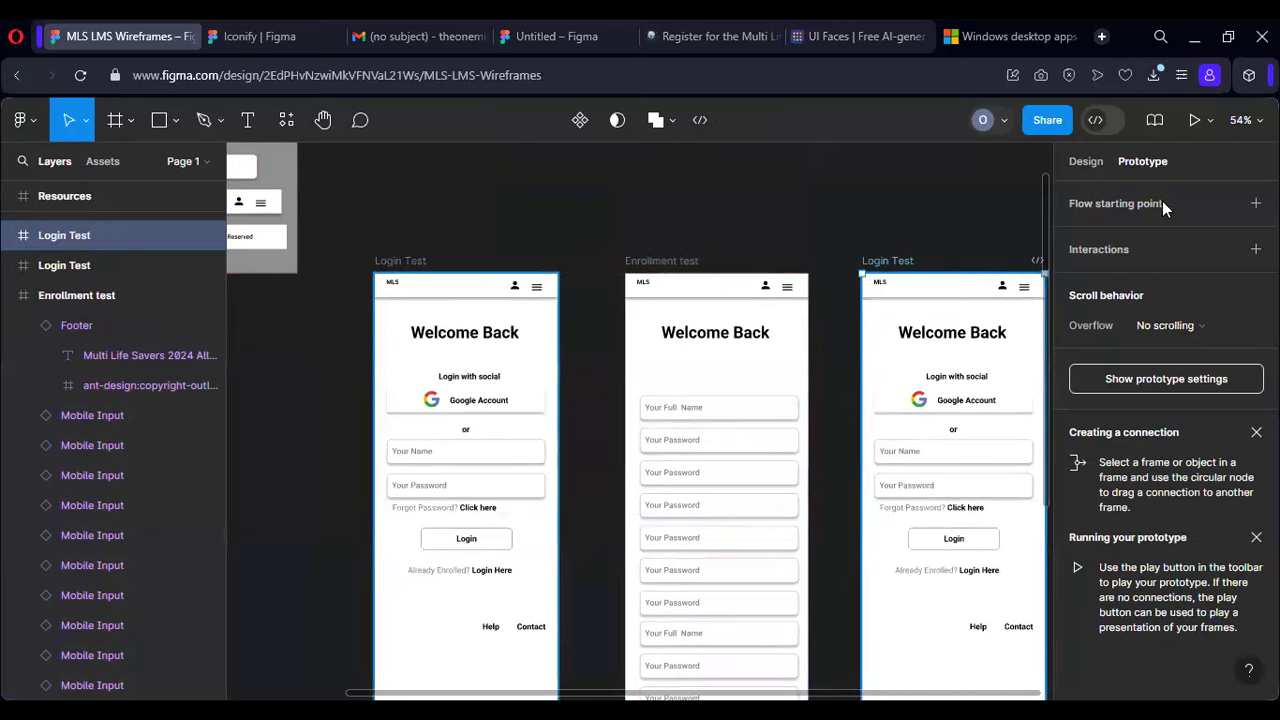
click(1095, 160)
scroll(1000, 260, right, 1)
scroll(1000, 260, right, 2)
double_click(833, 260)
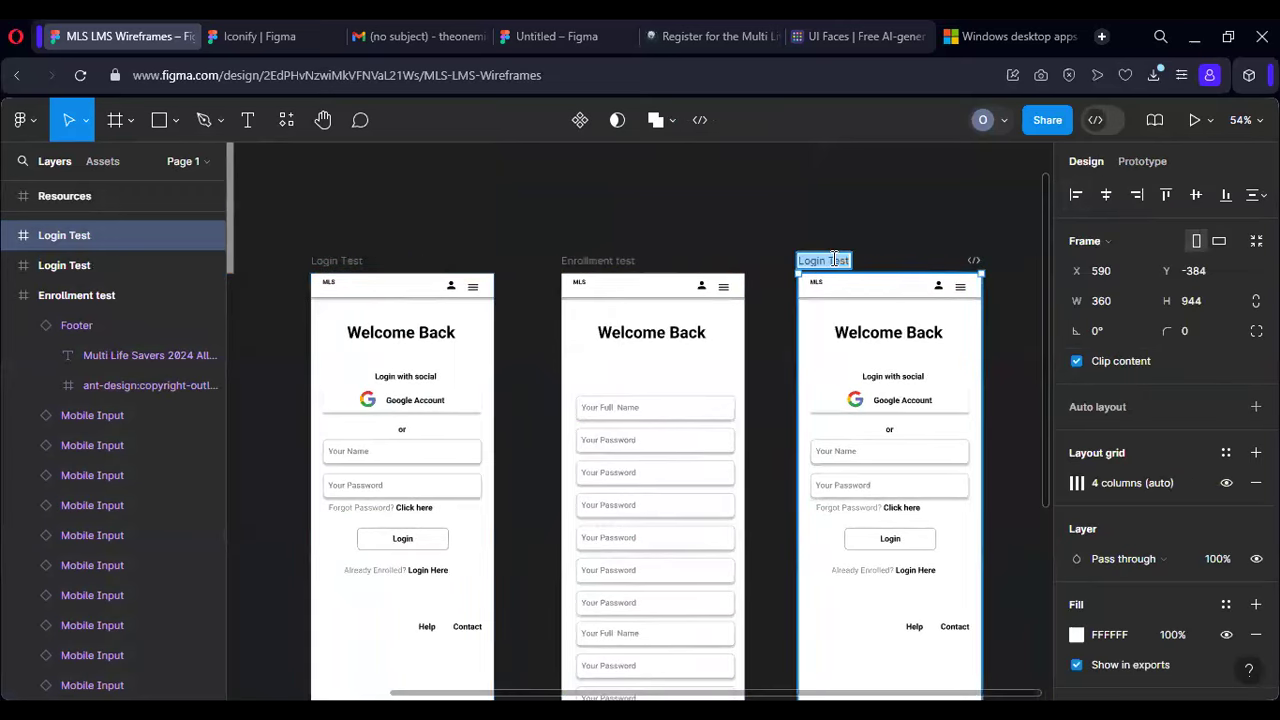
text(Abc)
text(ut)
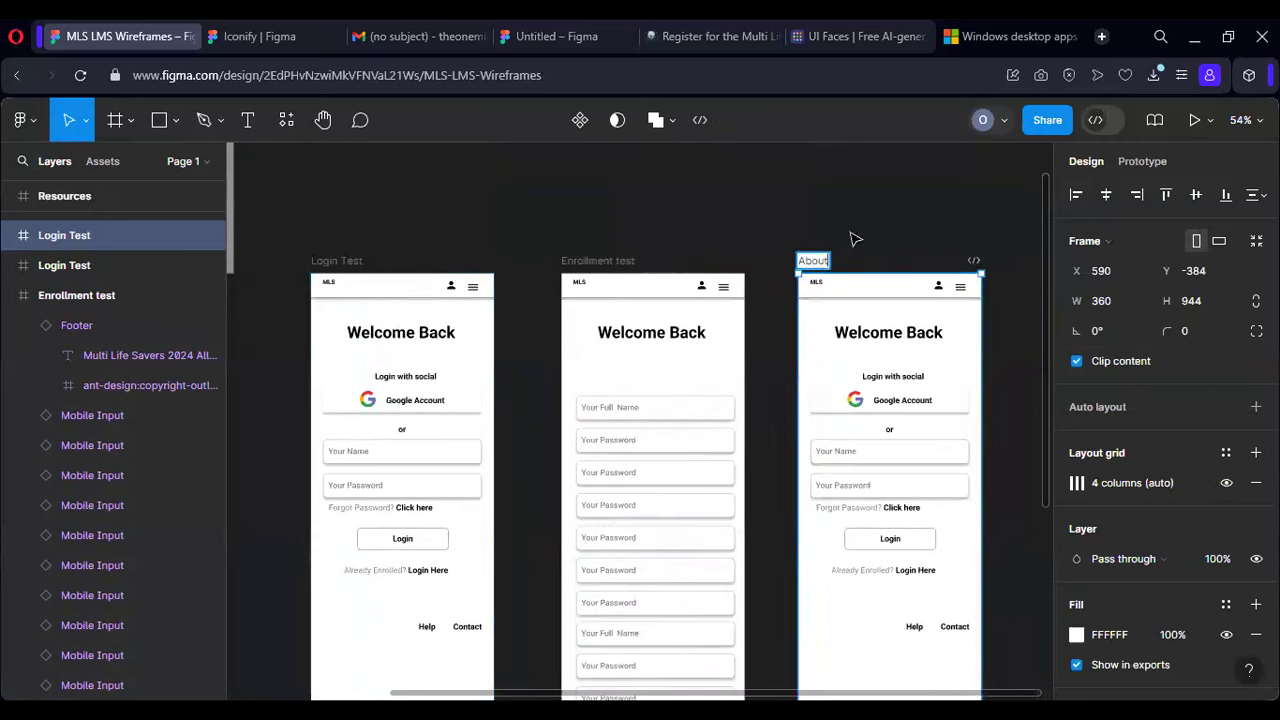
click(872, 238)
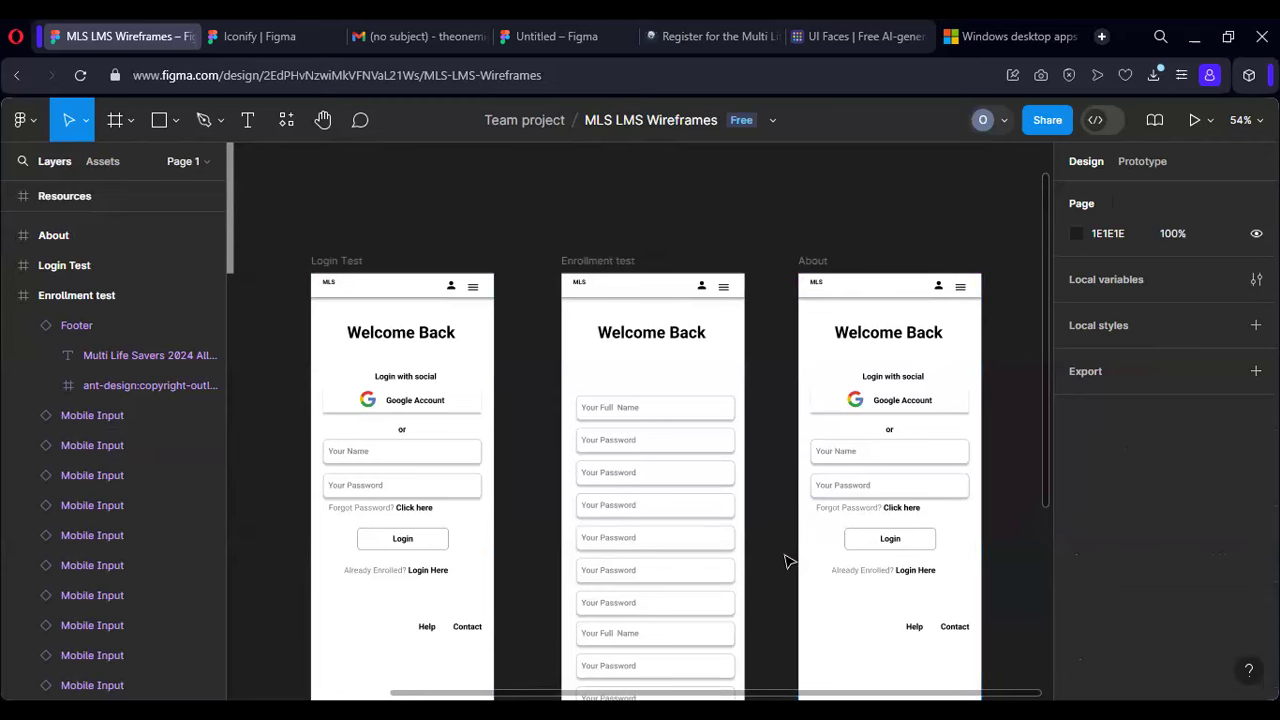
Step: Check the About frame's column grid settings and make the layout grids visible on the Login Test and Enrollment test frames
scroll(836, 330, down, 1)
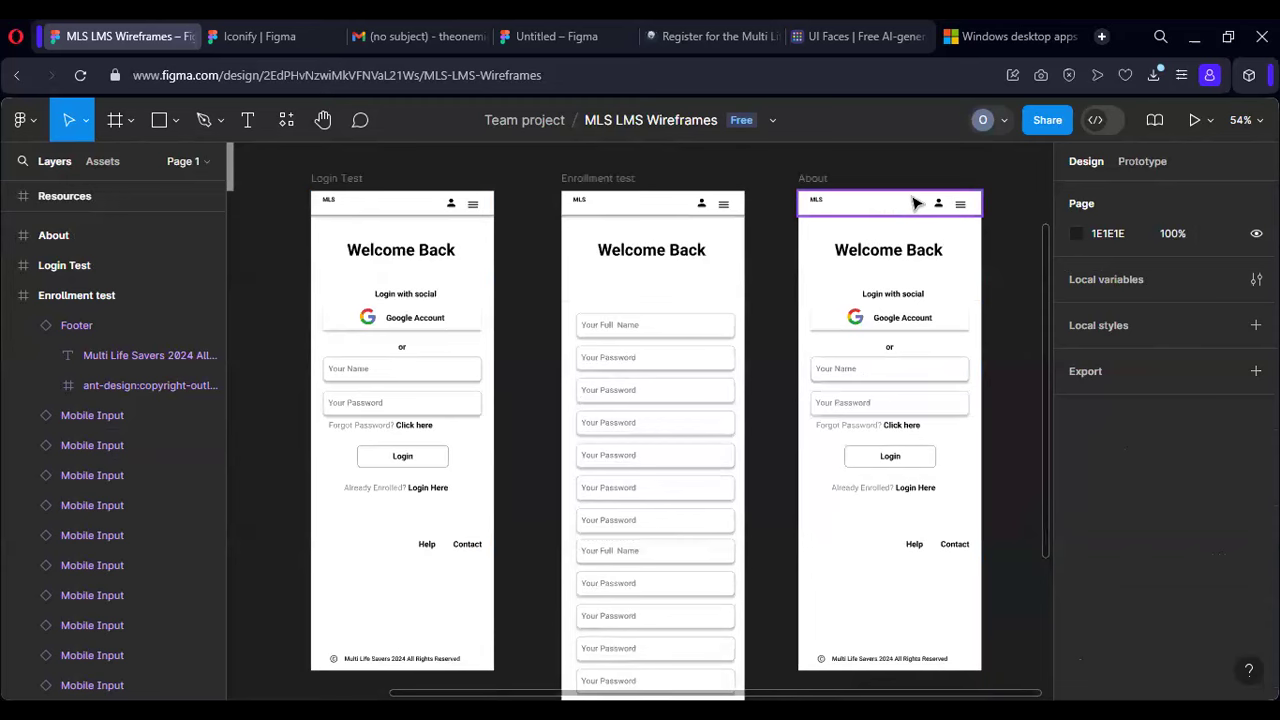
click(814, 180)
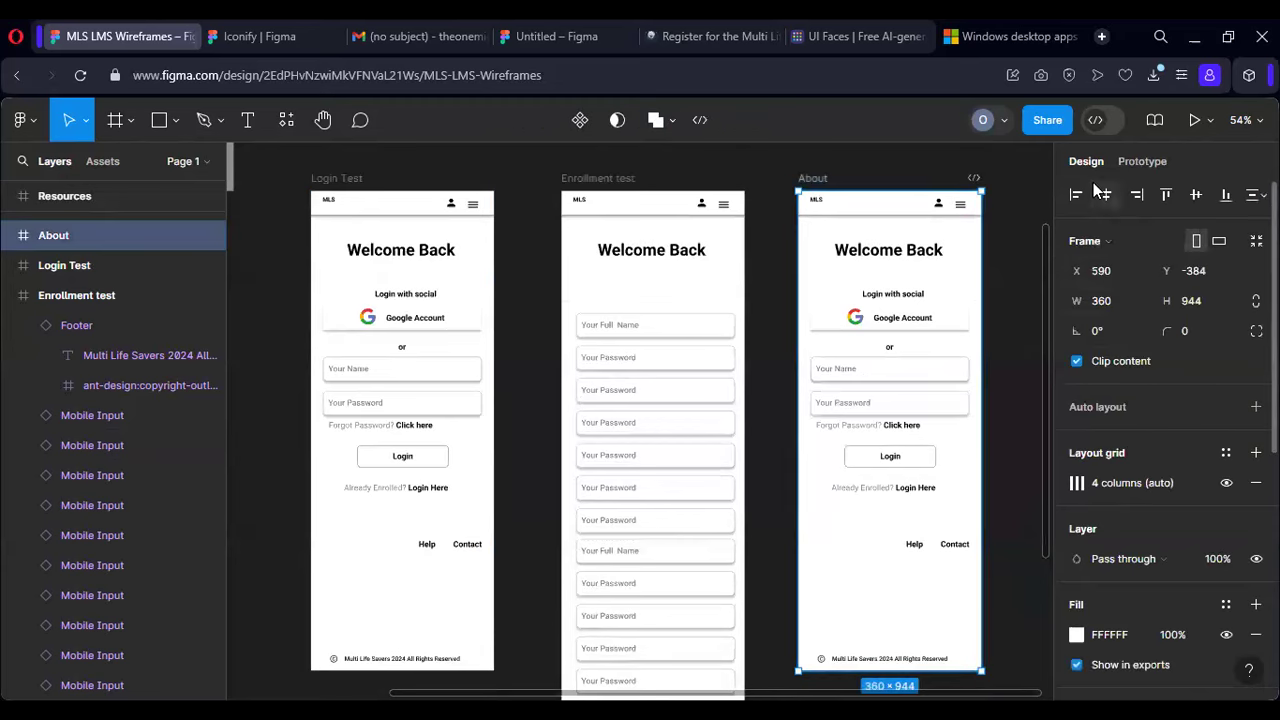
click(1108, 240)
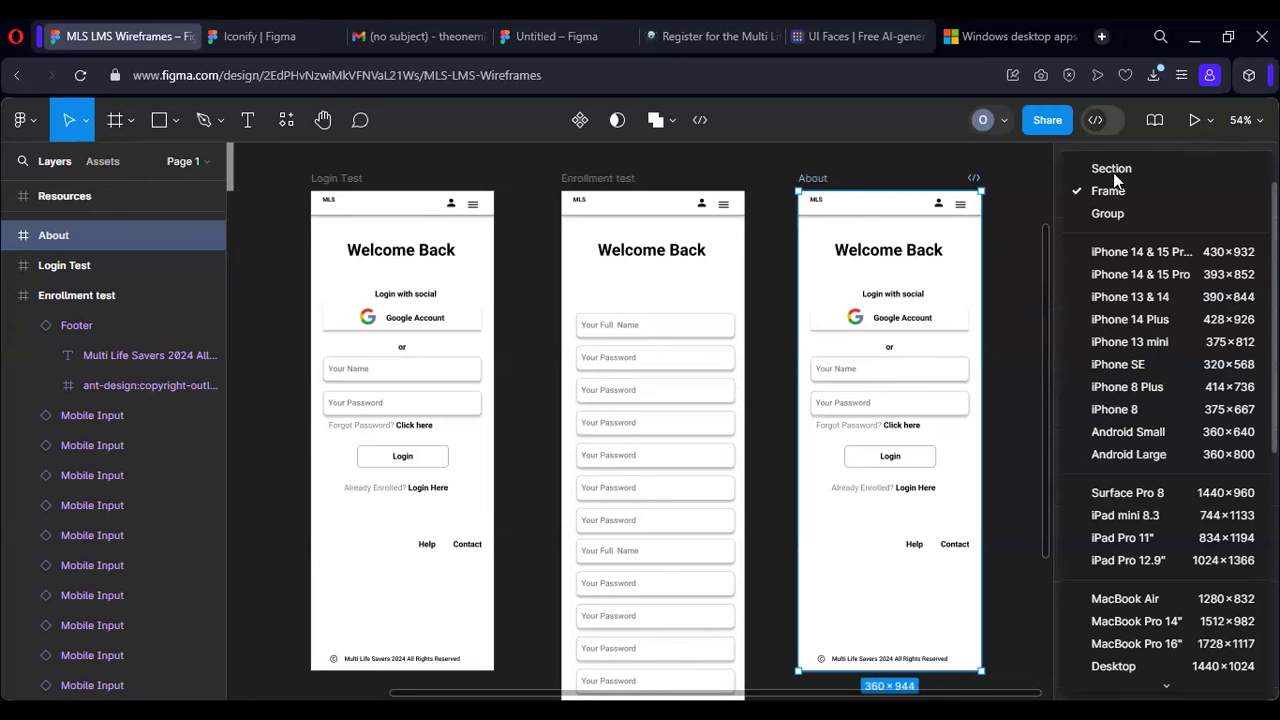
click(993, 167)
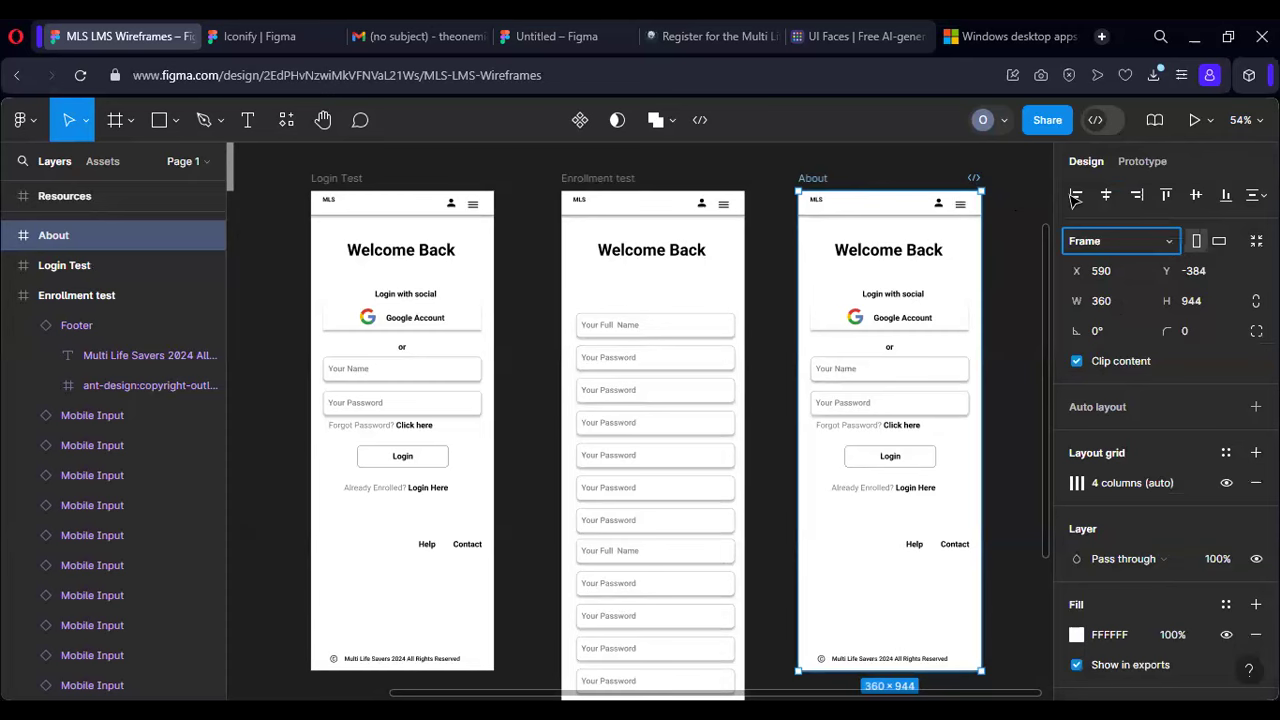
click(1077, 482)
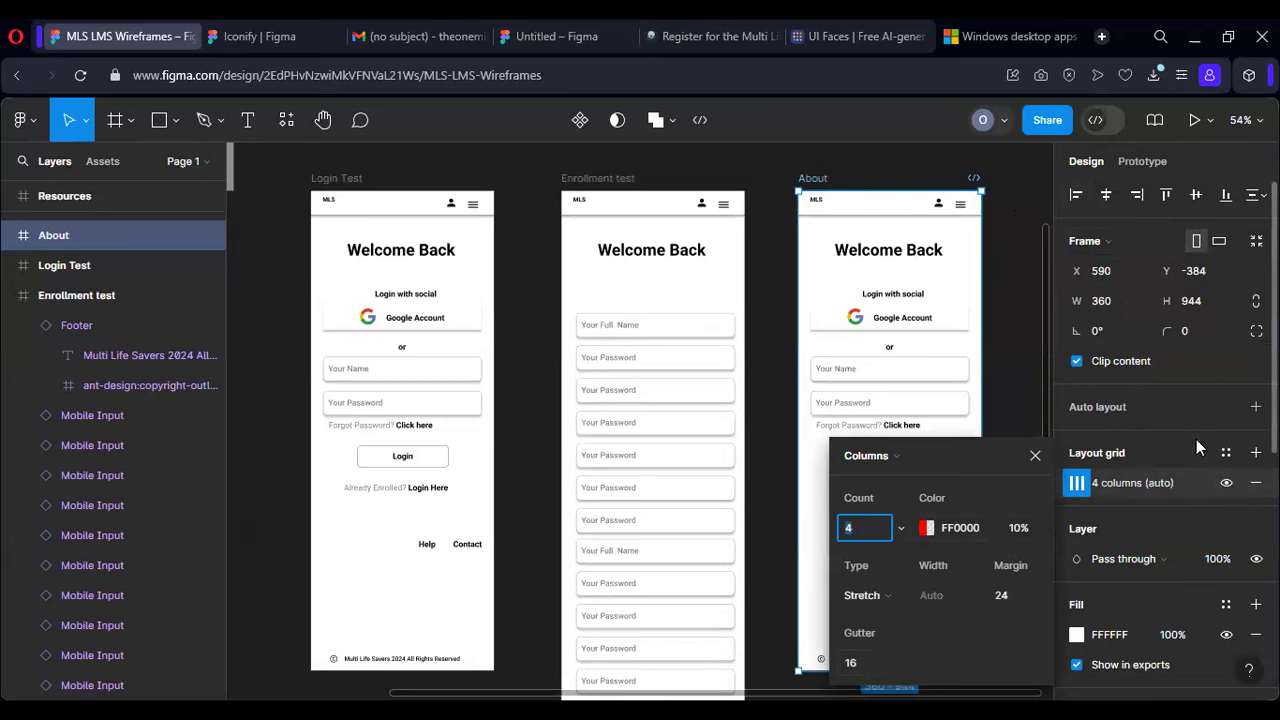
key(ctrl+shift+4)
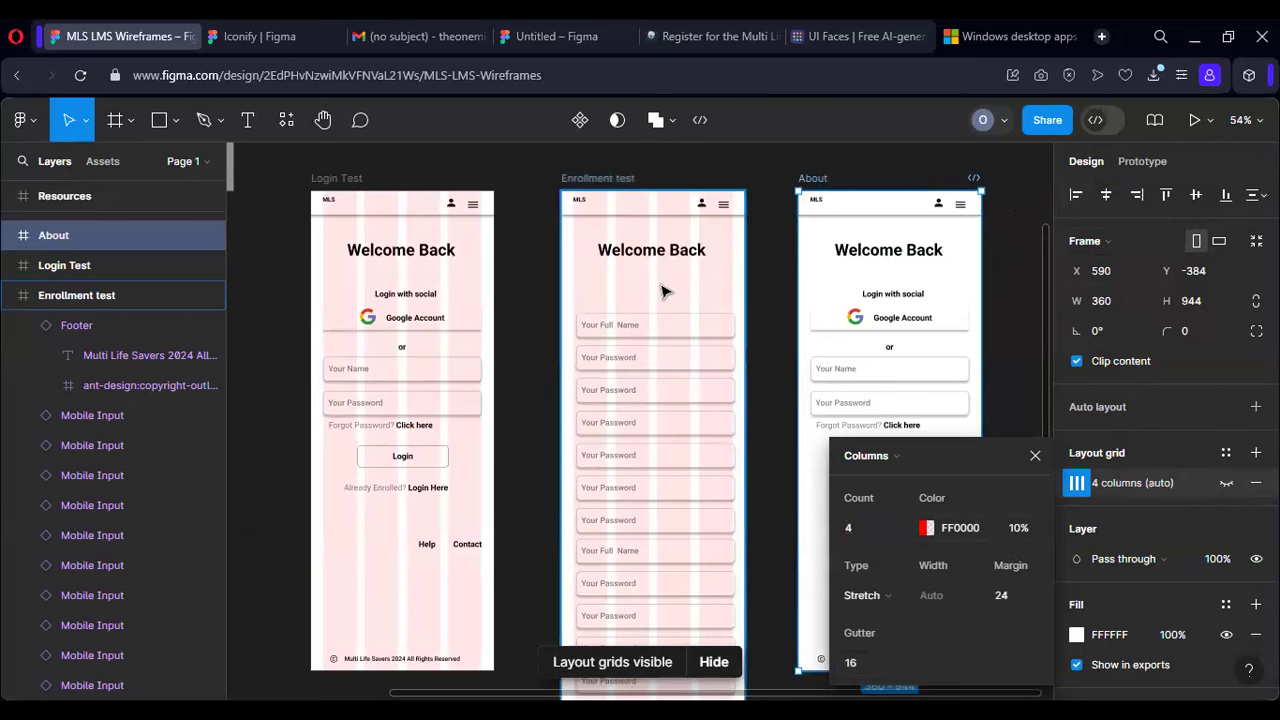
scroll(663, 290, up, 6)
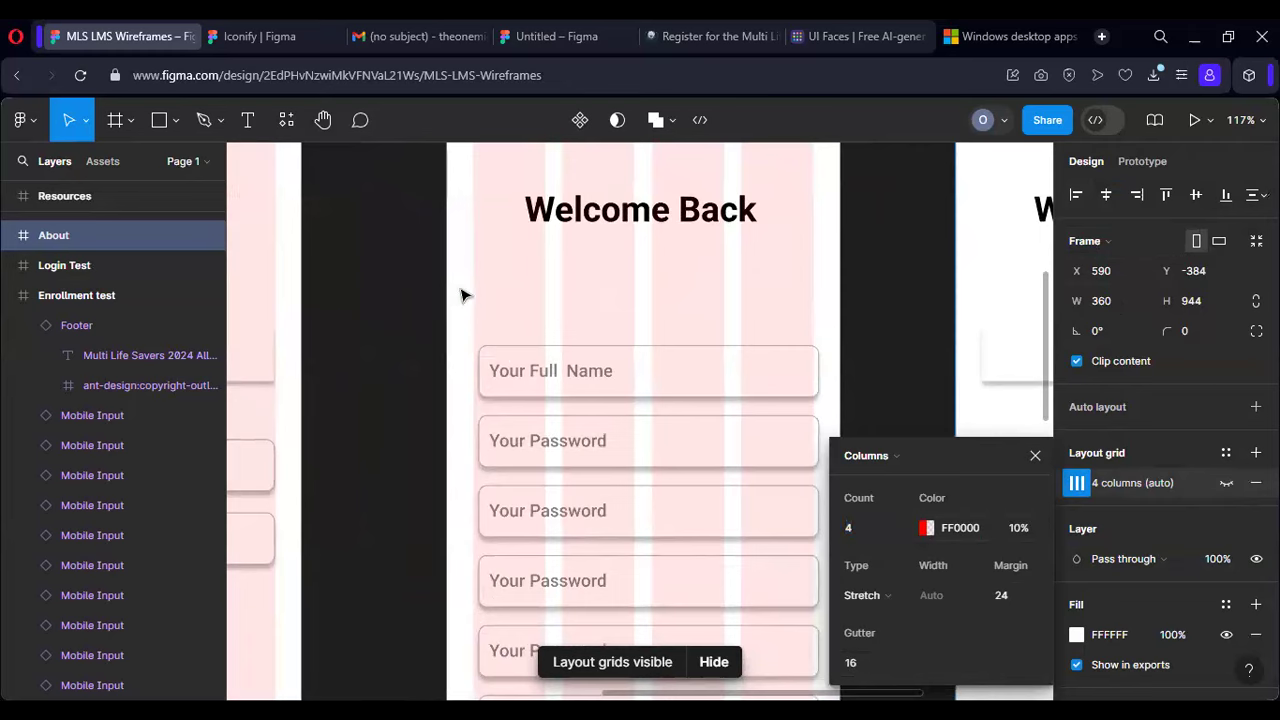
key(Escape)
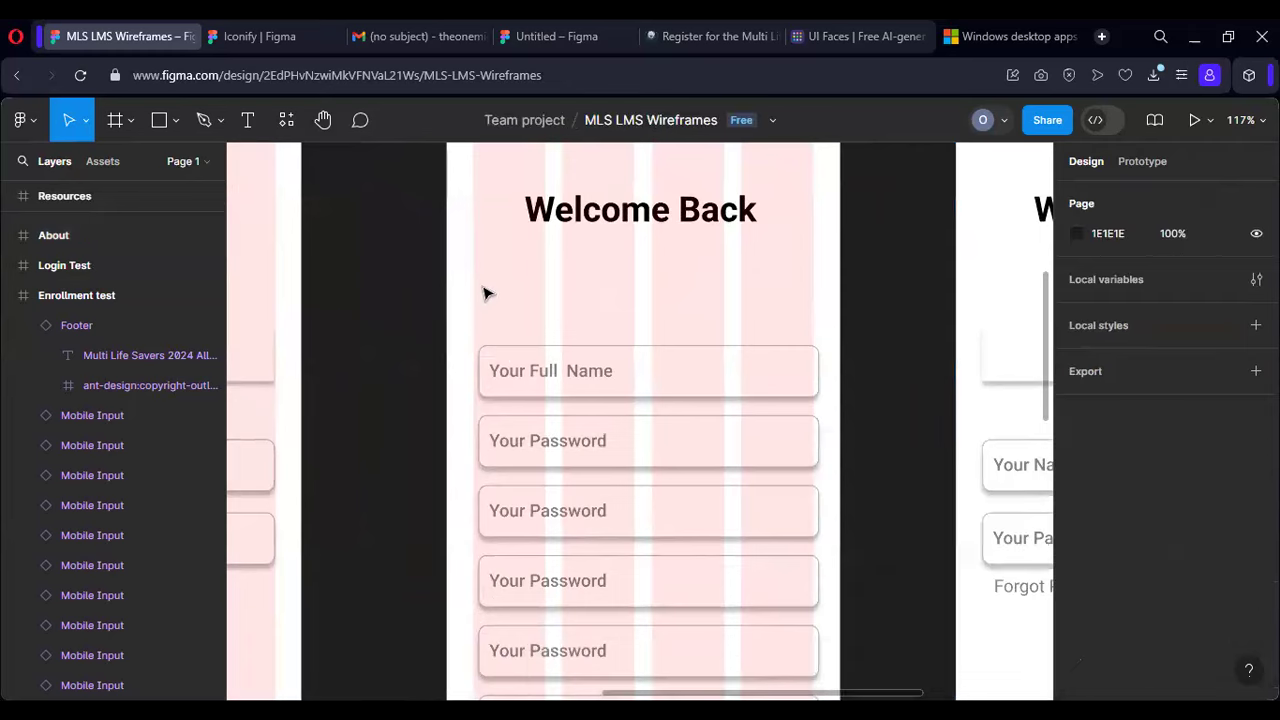
Step: Move the first Your Full Name field in the Enrollment test frame to X 24, aligned with the column grid margins
click(531, 364)
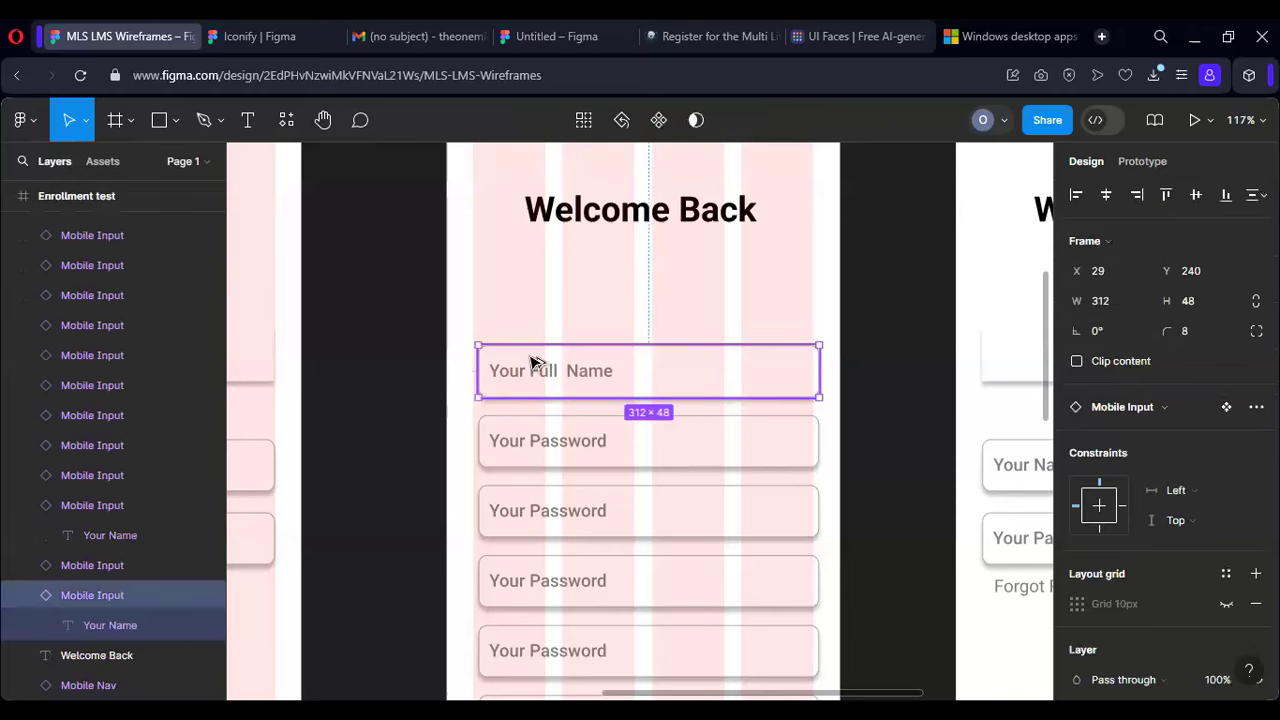
key(alt)
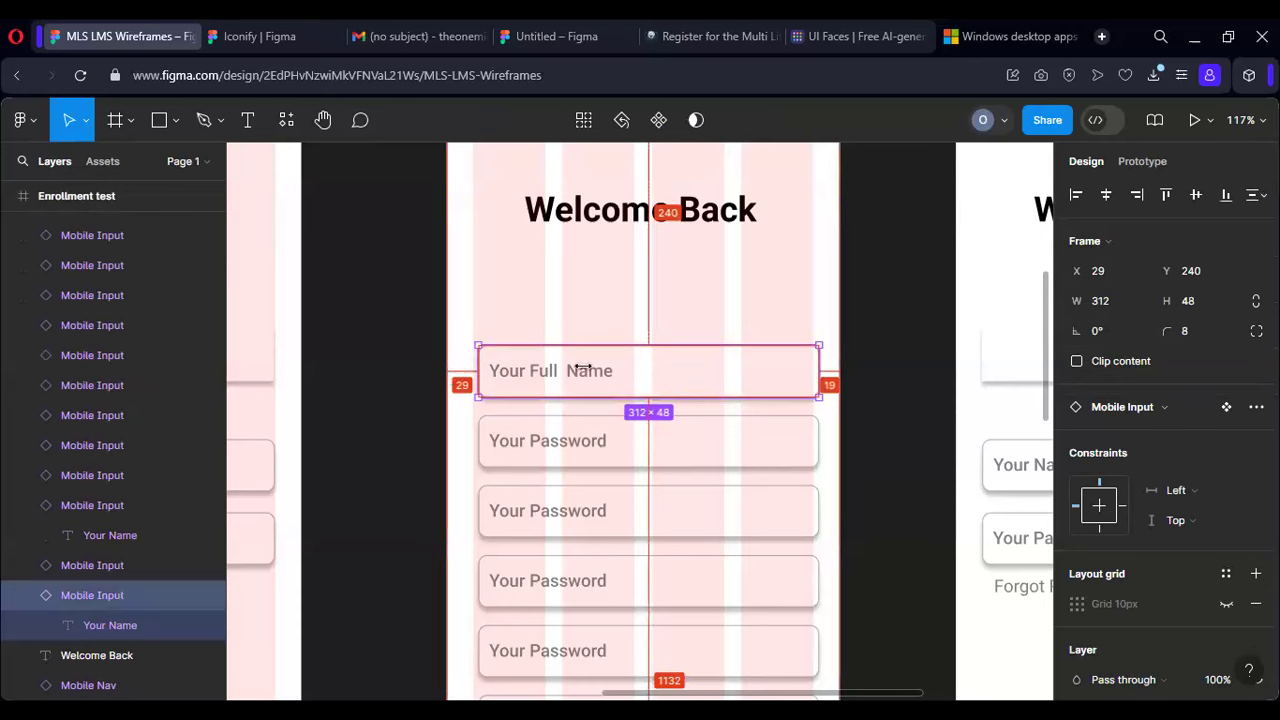
drag(651, 371, 657, 372)
key(alt)
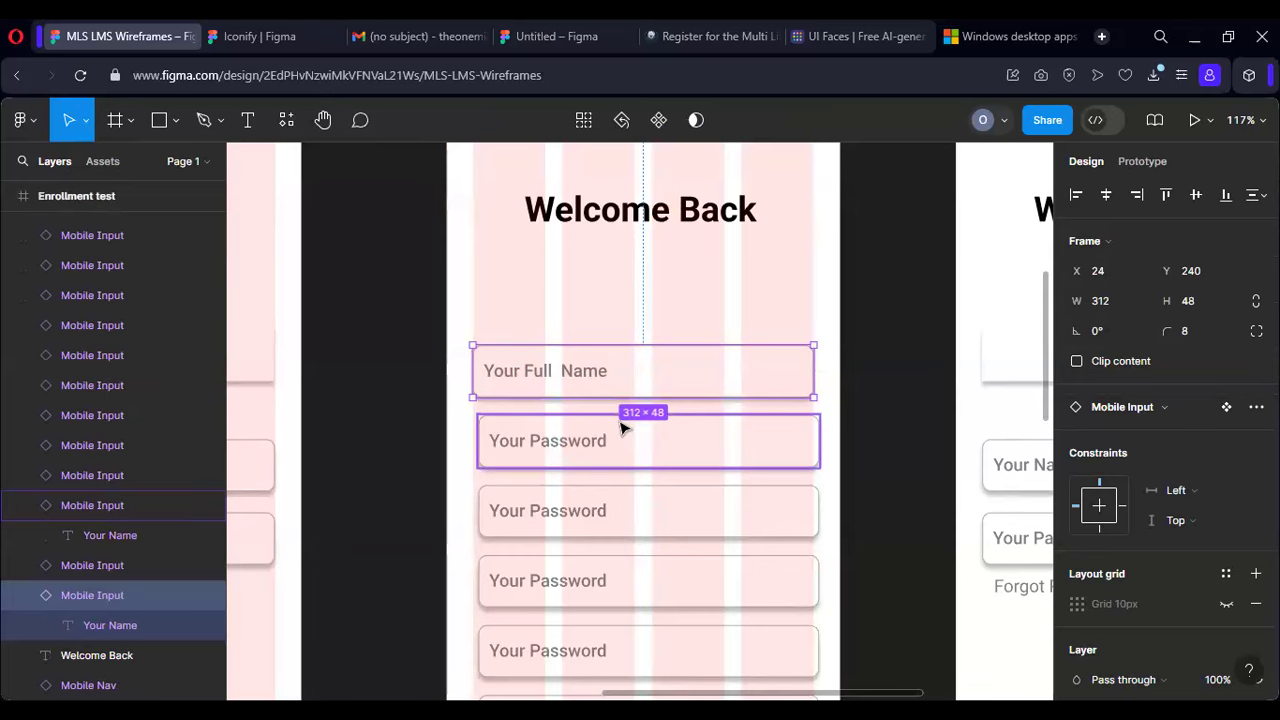
scroll(623, 428, down, 1)
scroll(620, 428, down, 4)
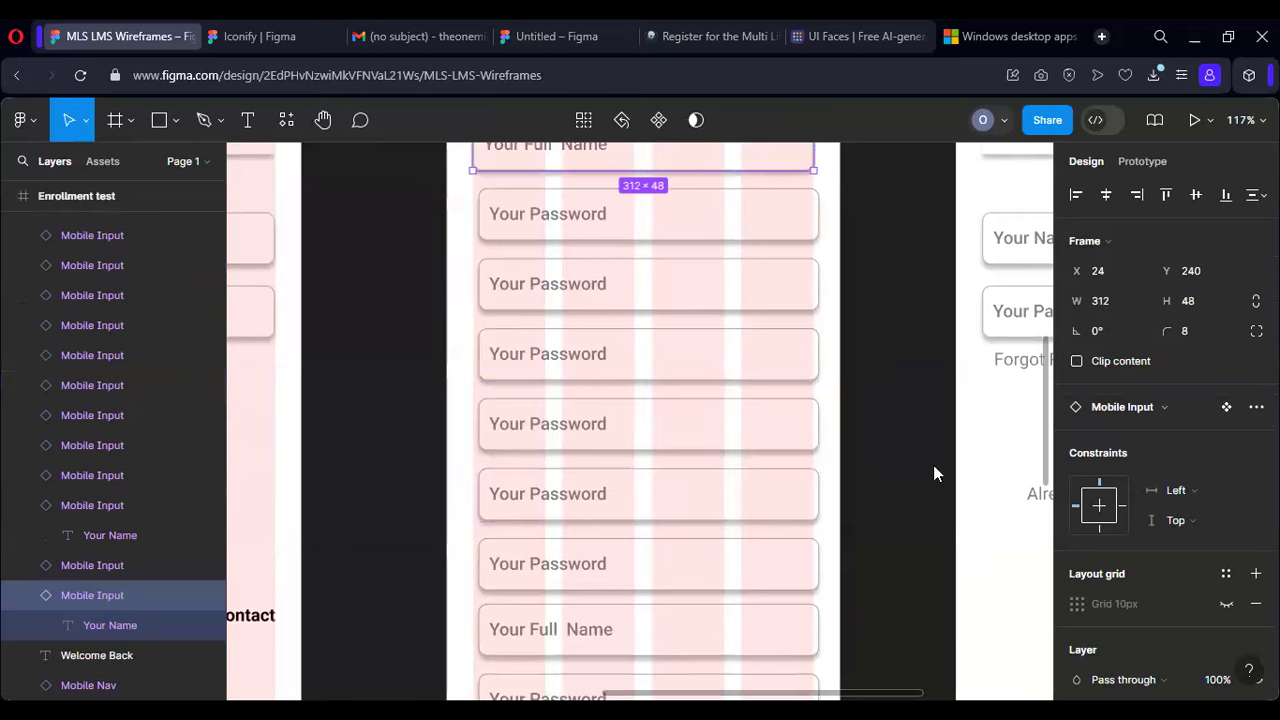
scroll(903, 360, up, 4)
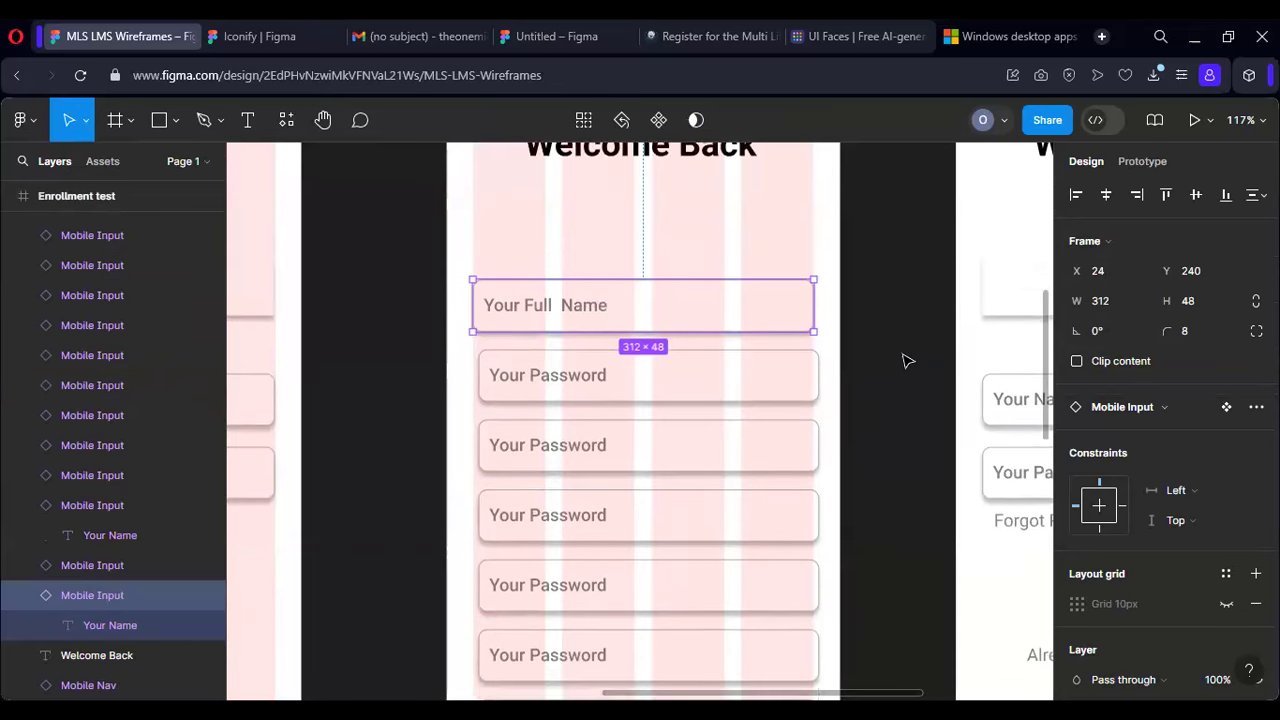
scroll(906, 363, down, 1)
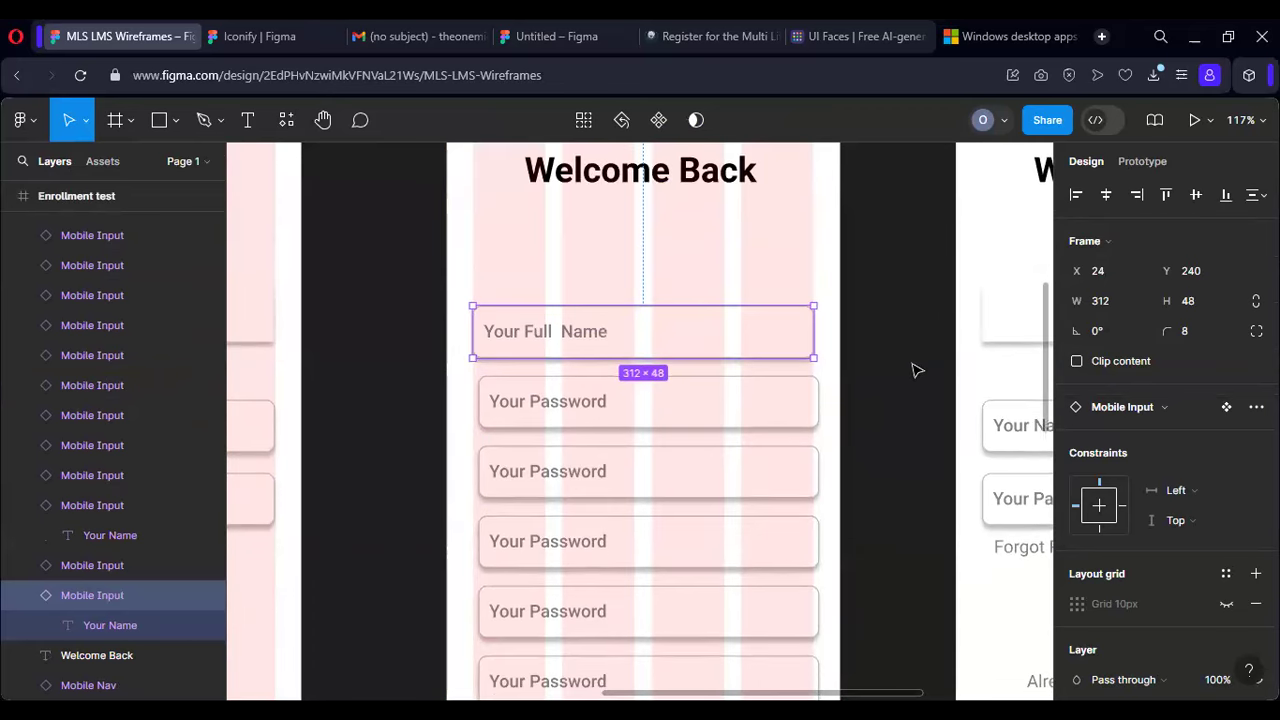
scroll(940, 340, down, 4)
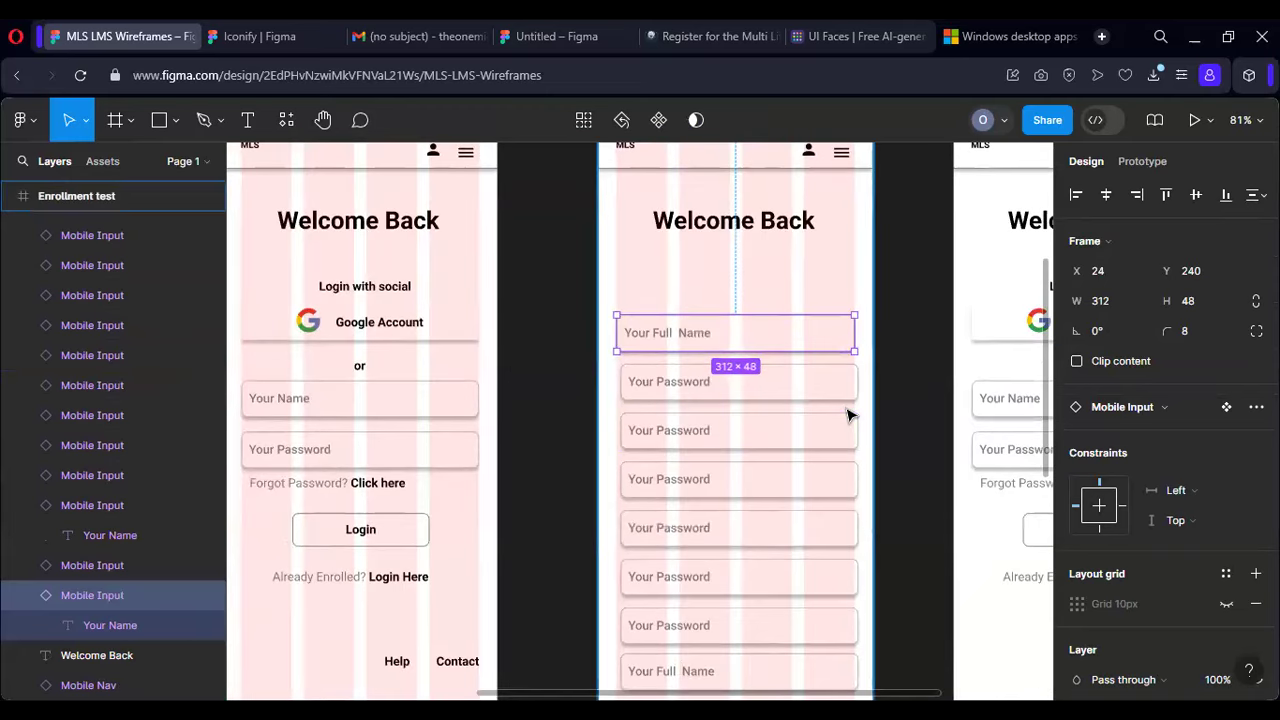
scroll(848, 410, down, 3)
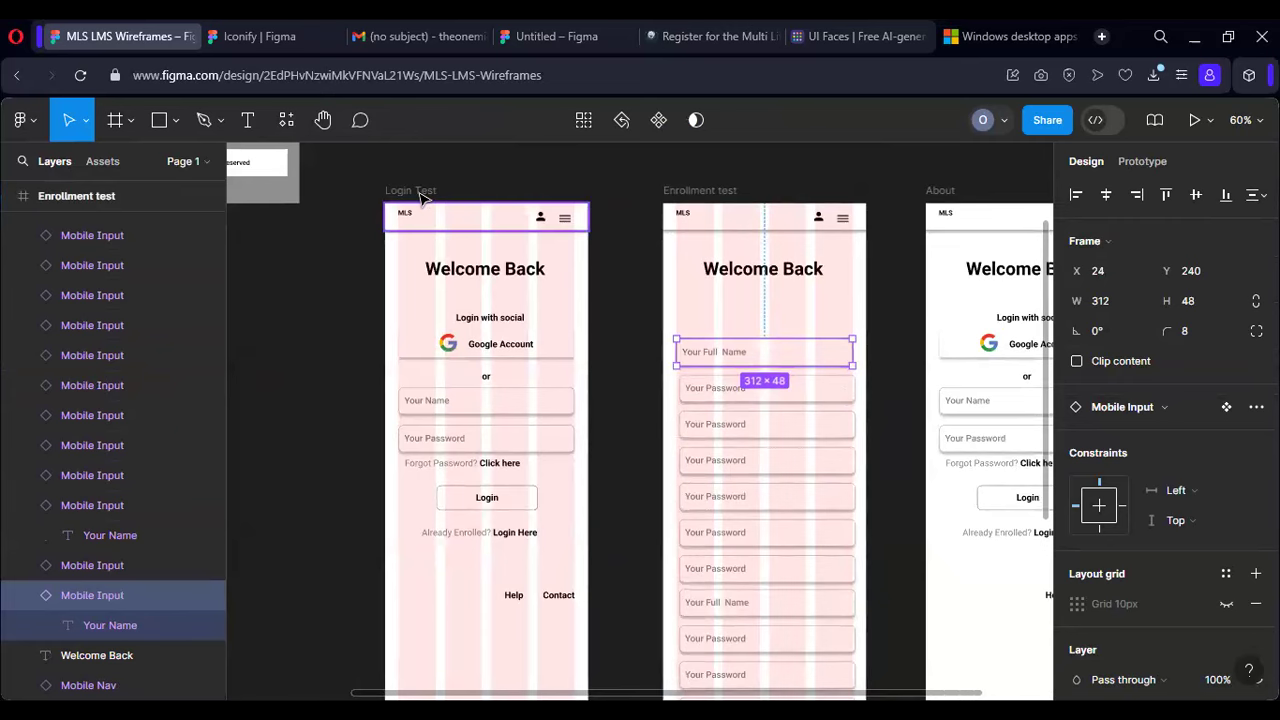